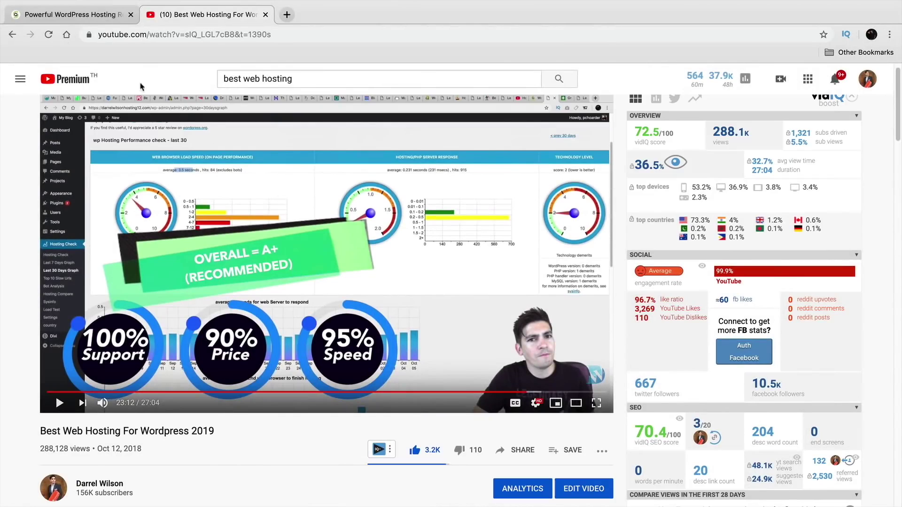
Switch to the SiteGround 'Powerful WordPress Hosting' tab to see its hosting plans
{"action": "left_click", "coordinate": [87, 14]}
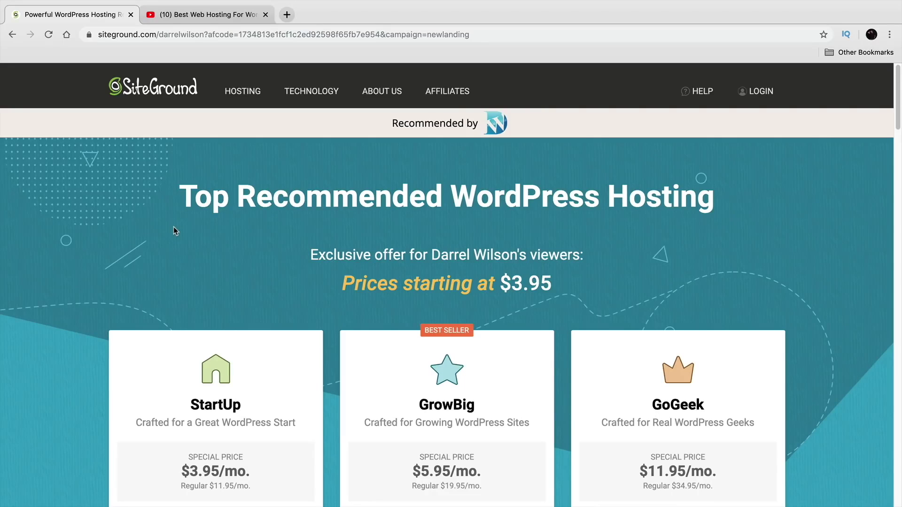
Compare GrowBig's unlimited websites with StartUp's single site, then order GrowBig at $5.95/mo
{"action": "scroll", "coordinate": [173, 228], "scroll_direction": "down", "scroll_amount": 3}
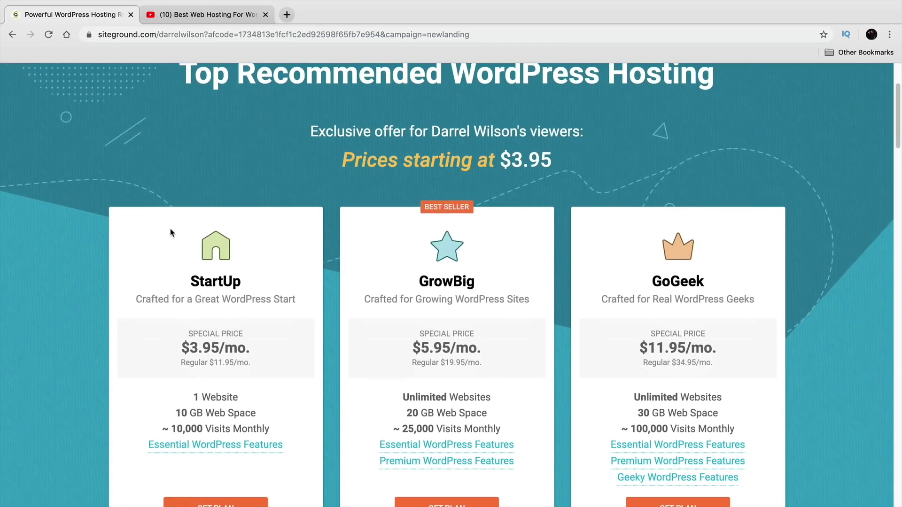
{"action": "scroll", "coordinate": [171, 231], "scroll_direction": "down", "scroll_amount": 1}
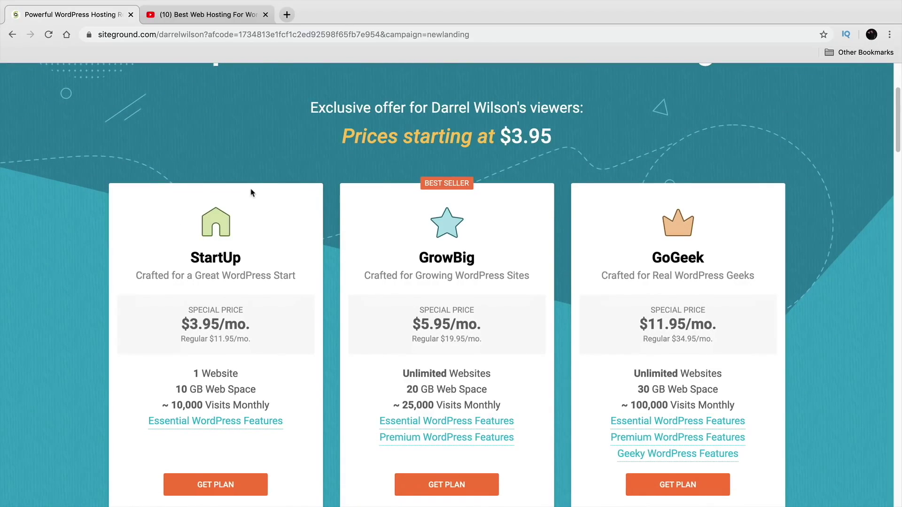
{"action": "scroll", "coordinate": [283, 196], "scroll_direction": "down", "scroll_amount": 1}
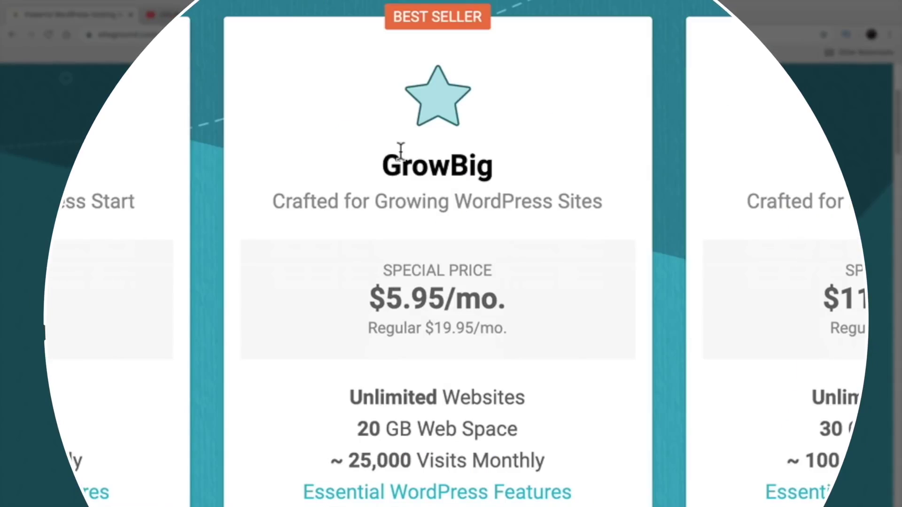
{"action": "double_click", "coordinate": [429, 241]}
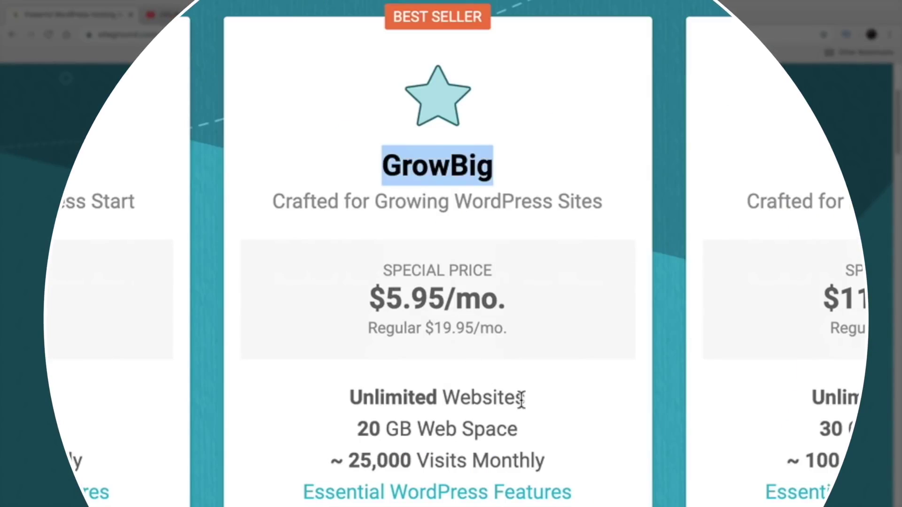
{"action": "left_click_drag", "start_coordinate": [526, 397], "coordinate": [346, 392]}
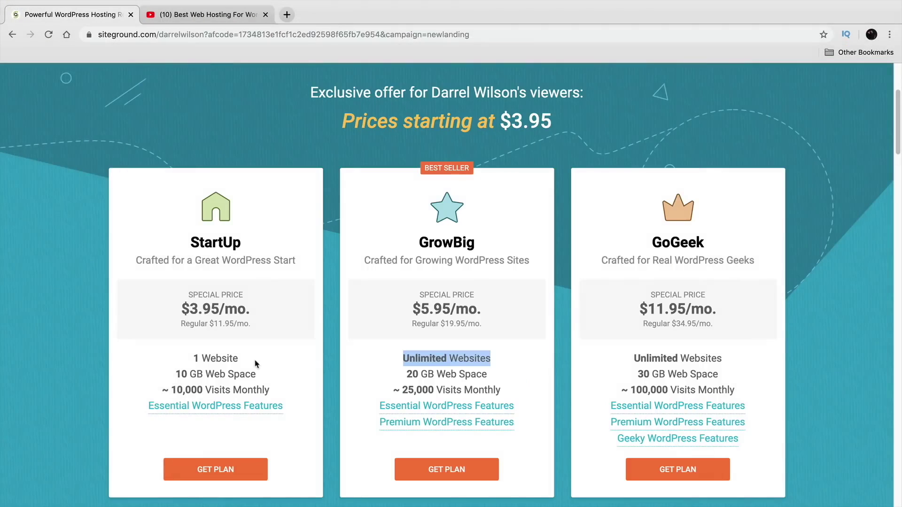
{"action": "left_click_drag", "start_coordinate": [239, 359], "coordinate": [190, 360]}
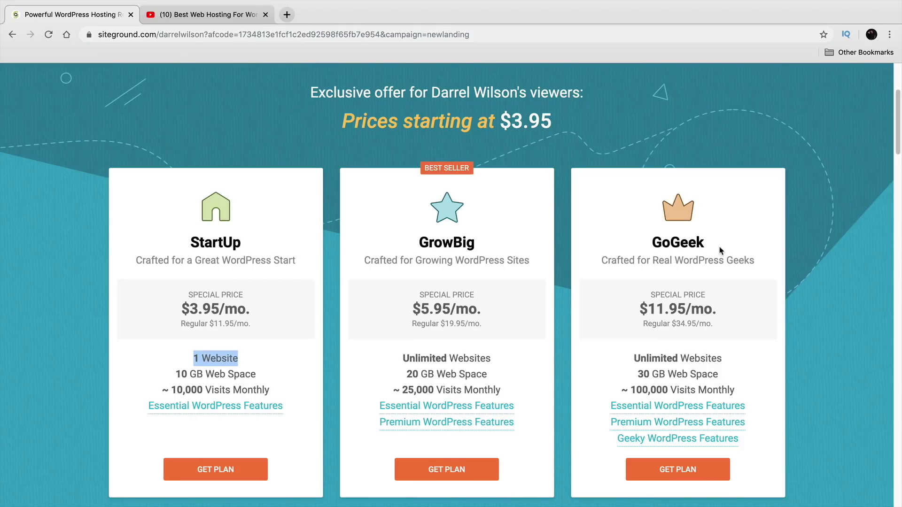
{"action": "scroll", "coordinate": [559, 336], "scroll_direction": "down", "scroll_amount": 1}
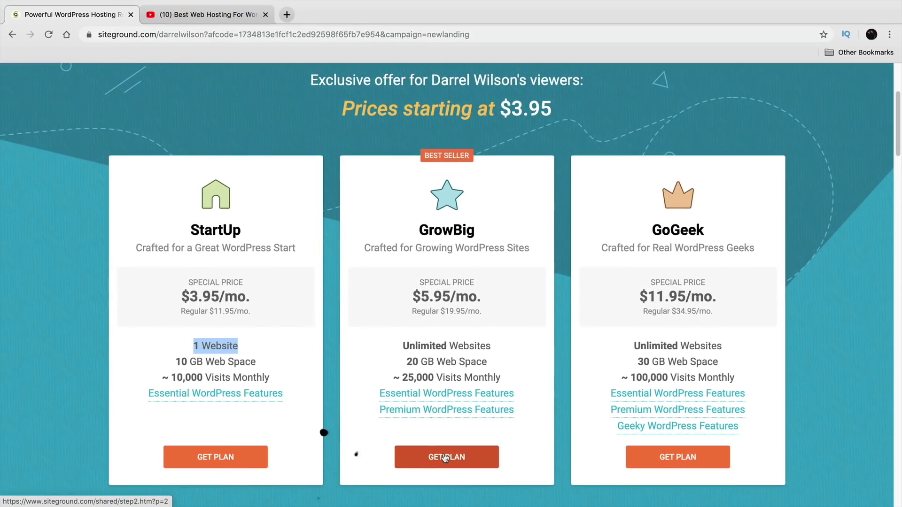
{"action": "left_click", "coordinate": [433, 428]}
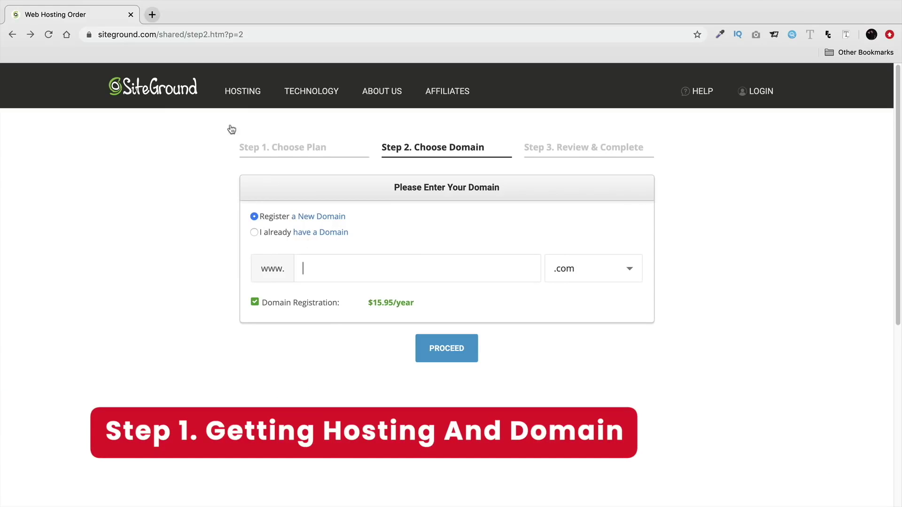
Register the new domain bestdivitutorial.com and proceed to the order review
{"action": "left_click_drag", "start_coordinate": [156, 35], "coordinate": [91, 35]}
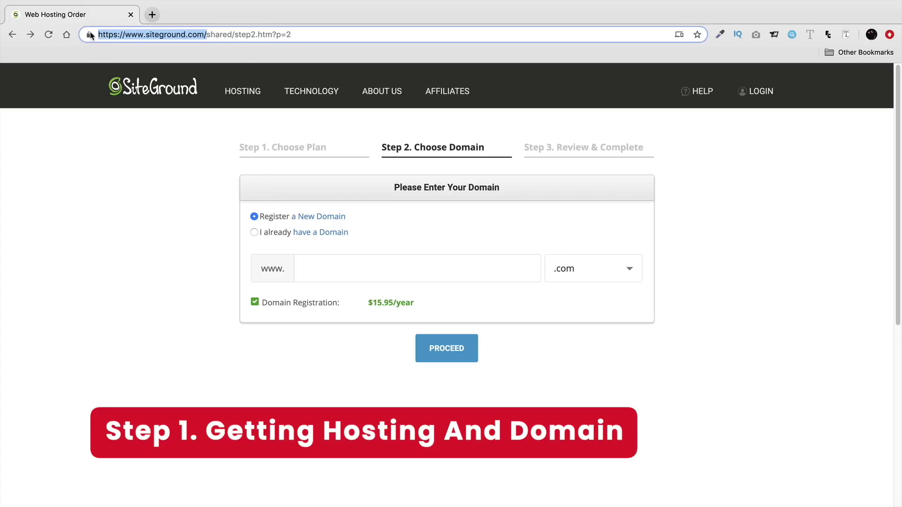
{"action": "left_click", "coordinate": [334, 275]}
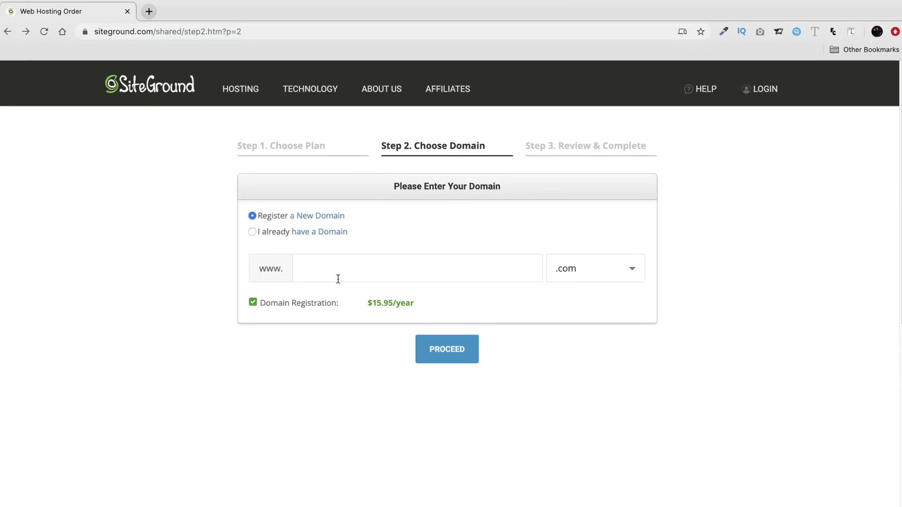
{"action": "type", "text": "bes"}
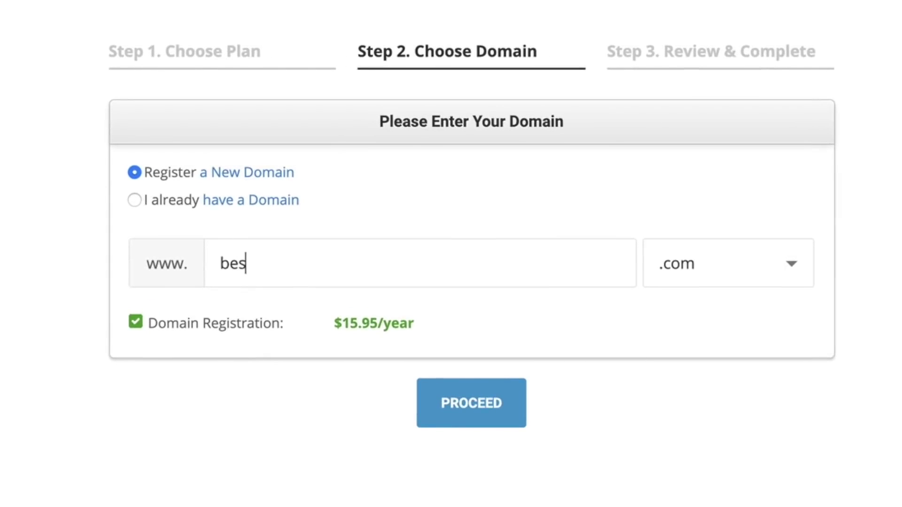
{"action": "type", "text": "tdivitutorial"}
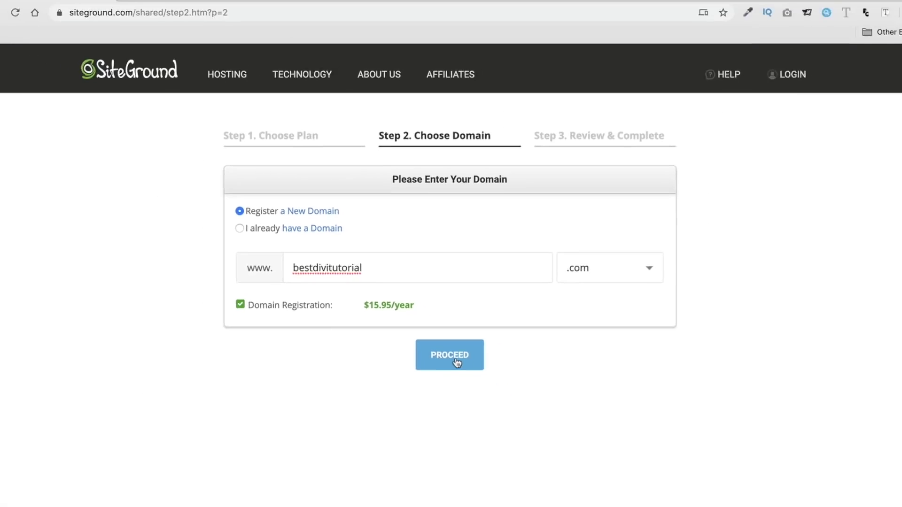
{"action": "left_click", "coordinate": [455, 359]}
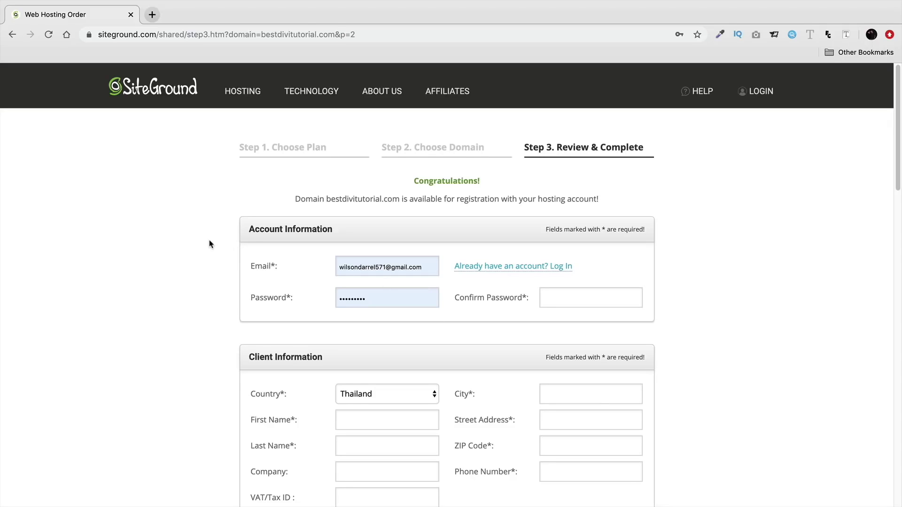
{"action": "scroll", "coordinate": [209, 244], "scroll_direction": "down", "scroll_amount": 3}
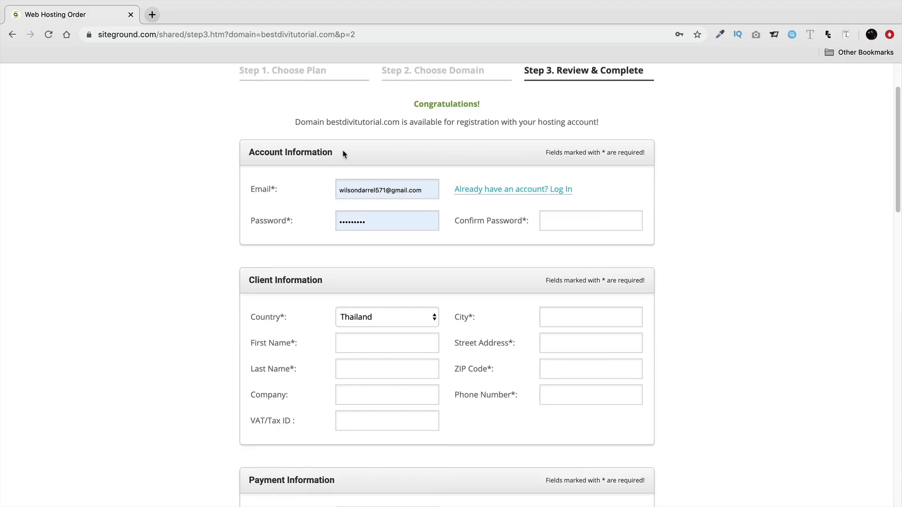
{"action": "left_click_drag", "start_coordinate": [344, 154], "coordinate": [240, 148]}
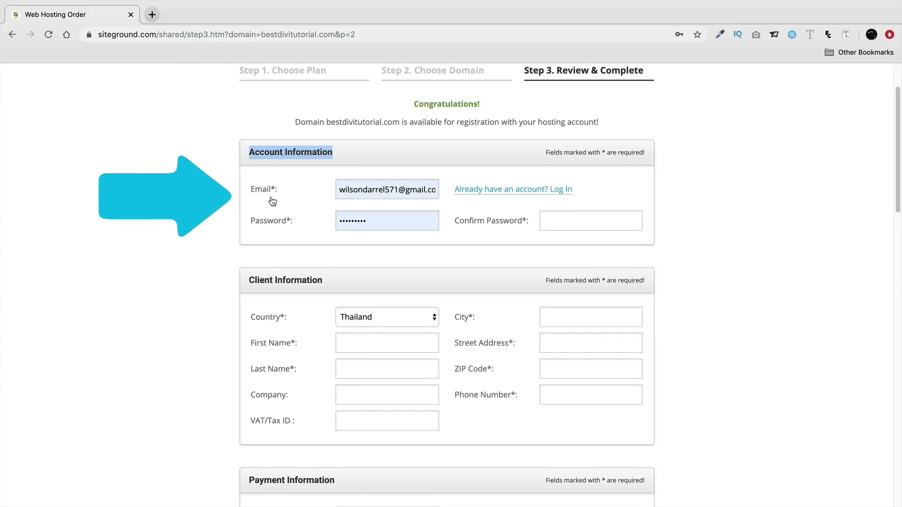
{"action": "scroll", "coordinate": [273, 201], "scroll_direction": "down", "scroll_amount": 3}
{"action": "left_click", "coordinate": [326, 205]}
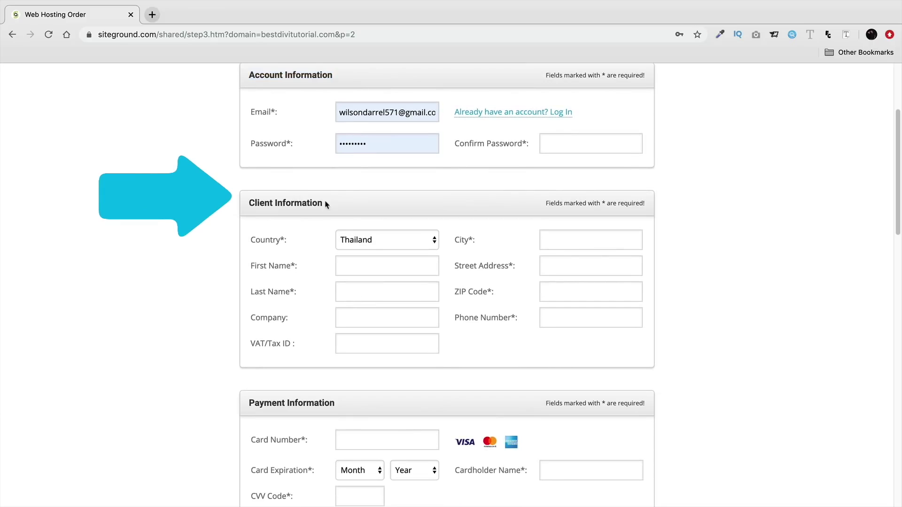
{"action": "left_click_drag", "start_coordinate": [327, 205], "coordinate": [242, 204]}
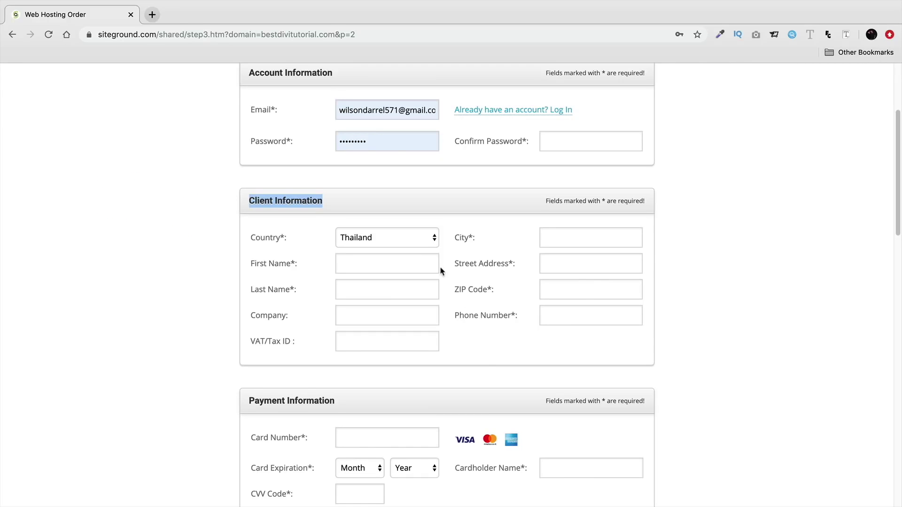
{"action": "left_click", "coordinate": [413, 240]}
{"action": "left_click", "coordinate": [411, 239]}
{"action": "left_click", "coordinate": [136, 254]}
{"action": "left_click", "coordinate": [380, 241]}
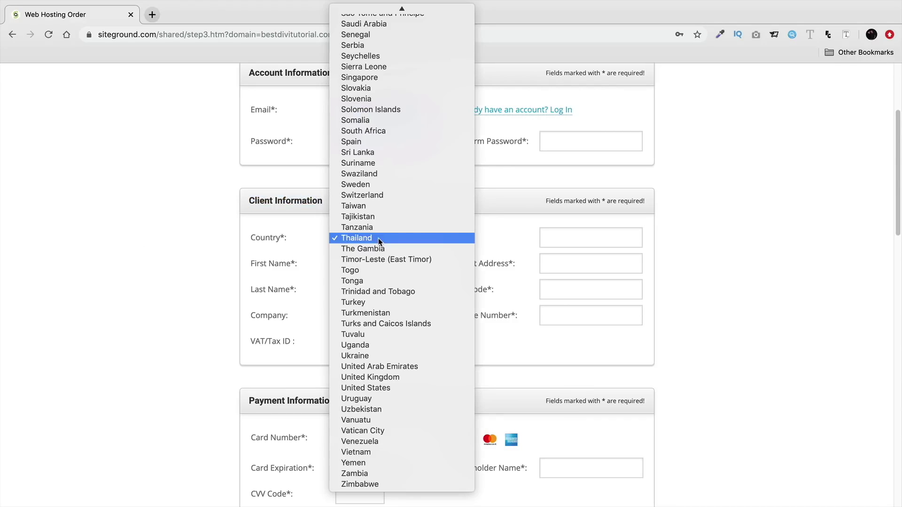
{"action": "left_click", "coordinate": [195, 304]}
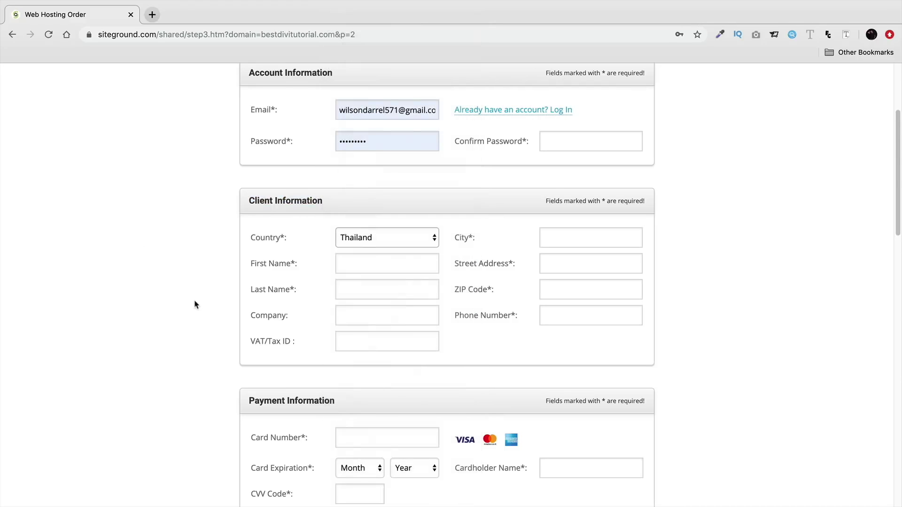
{"action": "scroll", "coordinate": [202, 300], "scroll_direction": "down", "scroll_amount": 1}
{"action": "scroll", "coordinate": [201, 291], "scroll_direction": "down", "scroll_amount": 3}
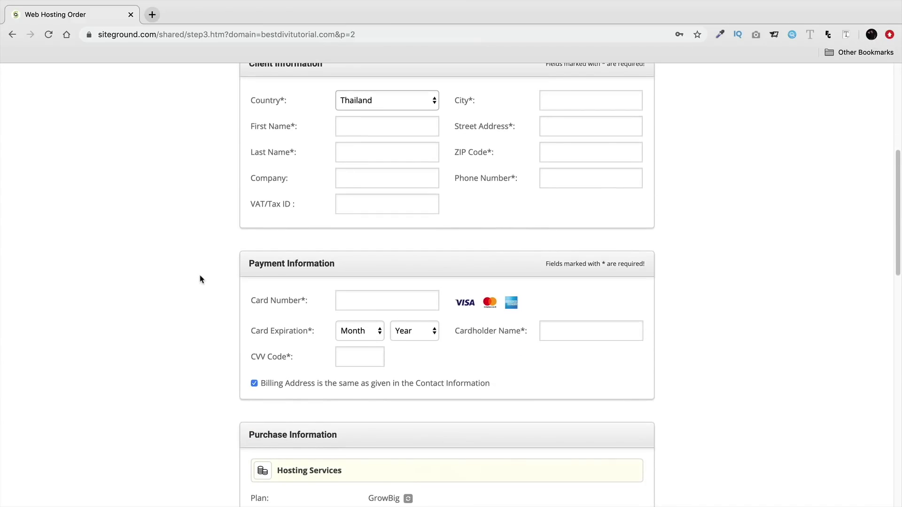
{"action": "left_click_drag", "start_coordinate": [334, 244], "coordinate": [230, 250]}
{"action": "scroll", "coordinate": [336, 289], "scroll_direction": "down", "scroll_amount": 3}
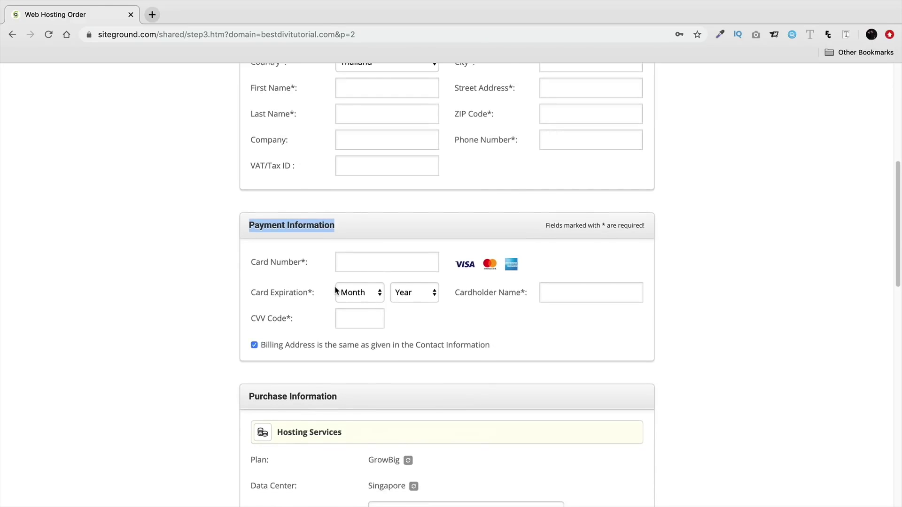
{"action": "scroll", "coordinate": [335, 290], "scroll_direction": "down", "scroll_amount": 3}
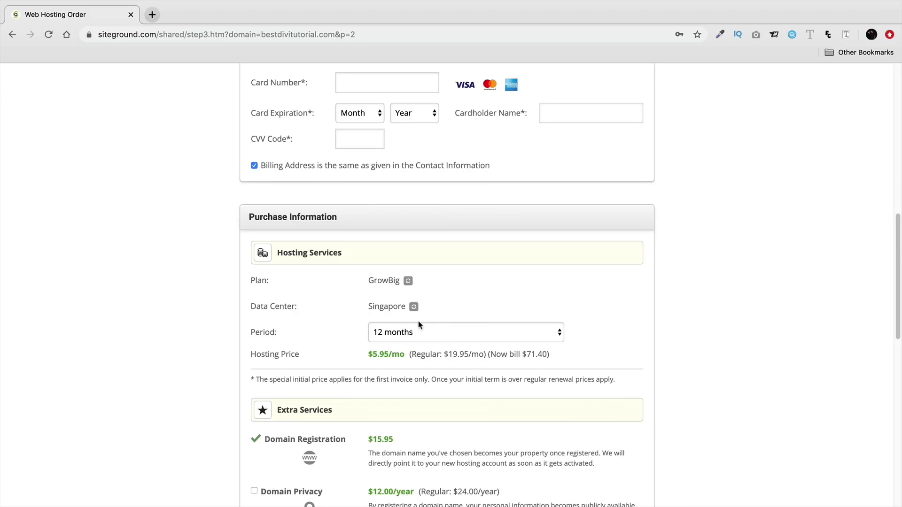
{"action": "scroll", "coordinate": [361, 320], "scroll_direction": "down", "scroll_amount": 5}
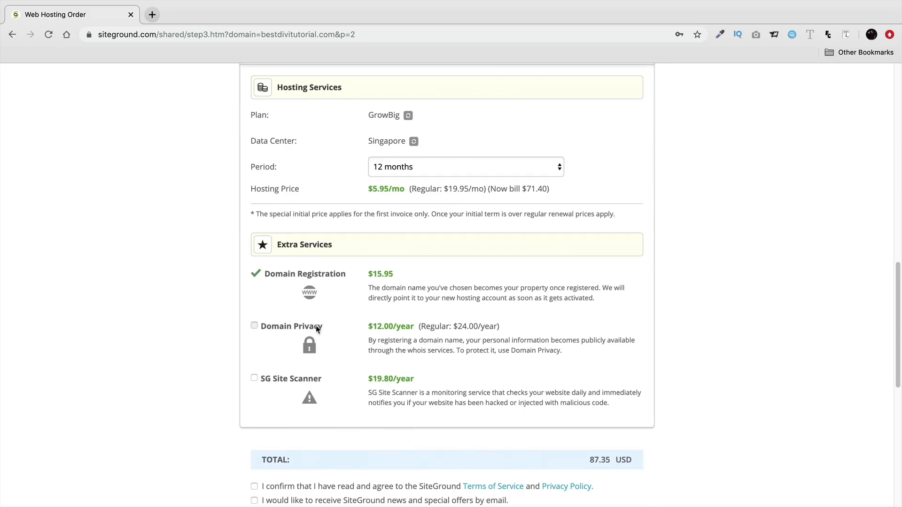
Add Domain Privacy at $12.00/year and check the 99.35 USD order total
{"action": "left_click_drag", "start_coordinate": [321, 330], "coordinate": [259, 329]}
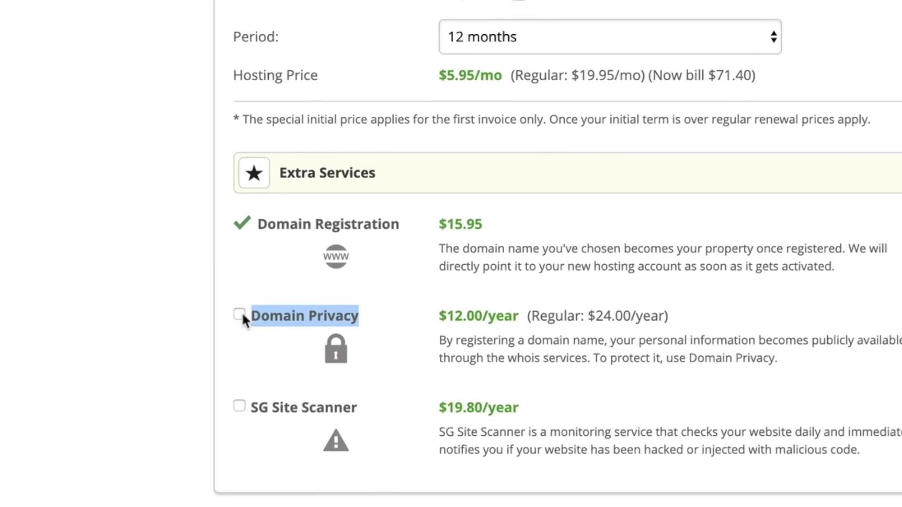
{"action": "triple_click", "coordinate": [464, 316]}
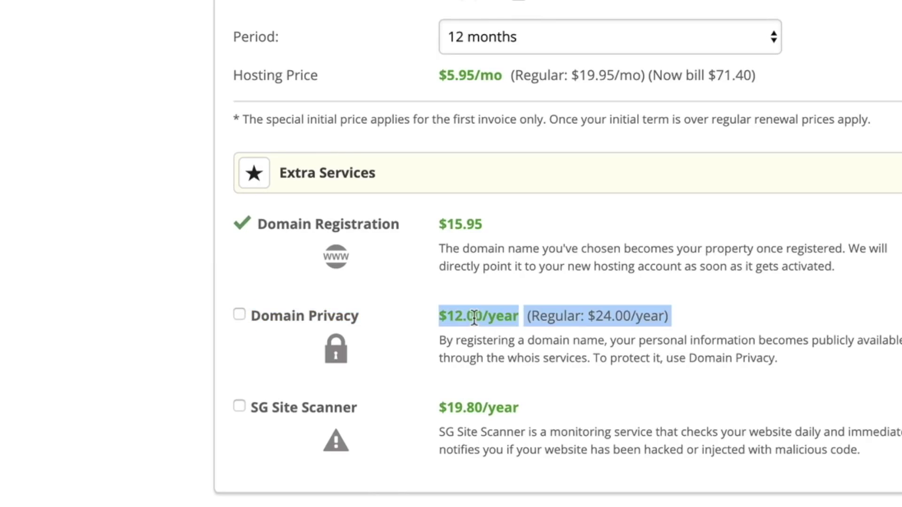
{"action": "left_click", "coordinate": [431, 312]}
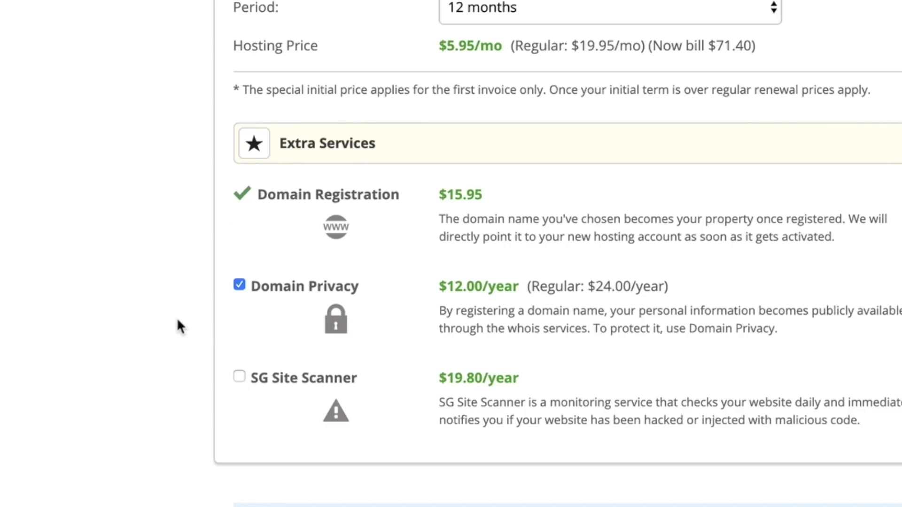
{"action": "scroll", "coordinate": [195, 324], "scroll_direction": "down", "scroll_amount": 3}
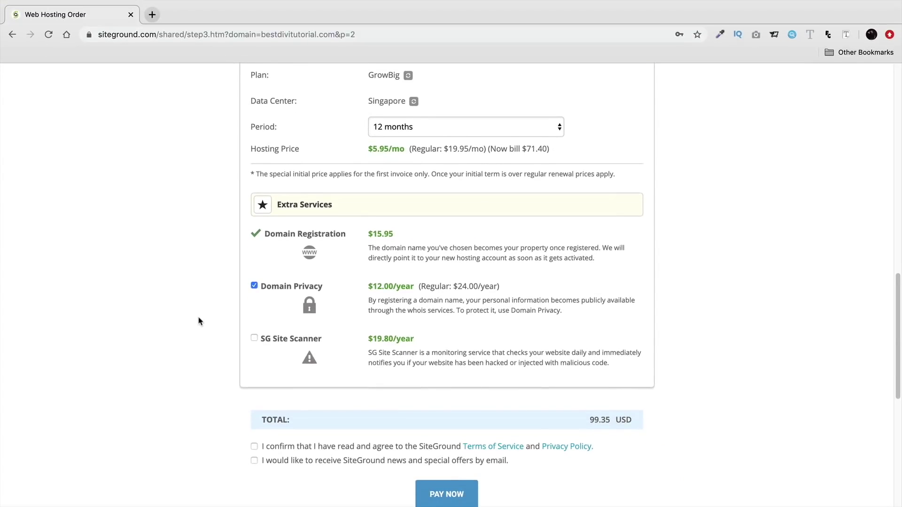
{"action": "scroll", "coordinate": [190, 303], "scroll_direction": "down", "scroll_amount": 2}
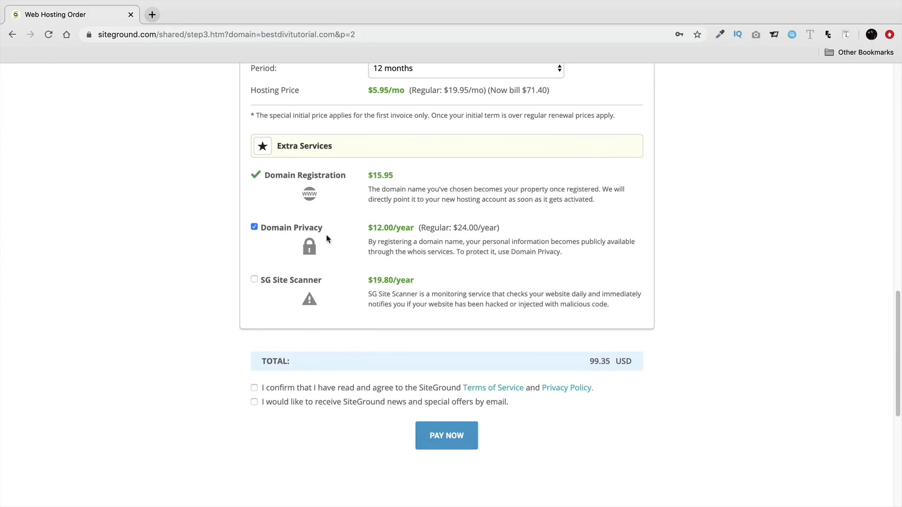
{"action": "scroll", "coordinate": [340, 282], "scroll_direction": "down", "scroll_amount": 1}
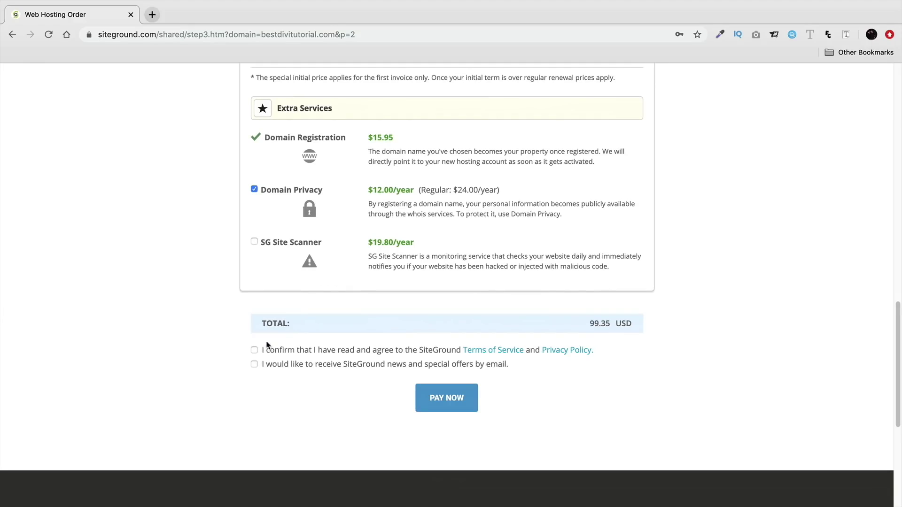
Agree to the Terms of Service after reading it and the Privacy Policy, and opt out of news e-mails
{"action": "left_click", "coordinate": [254, 351]}
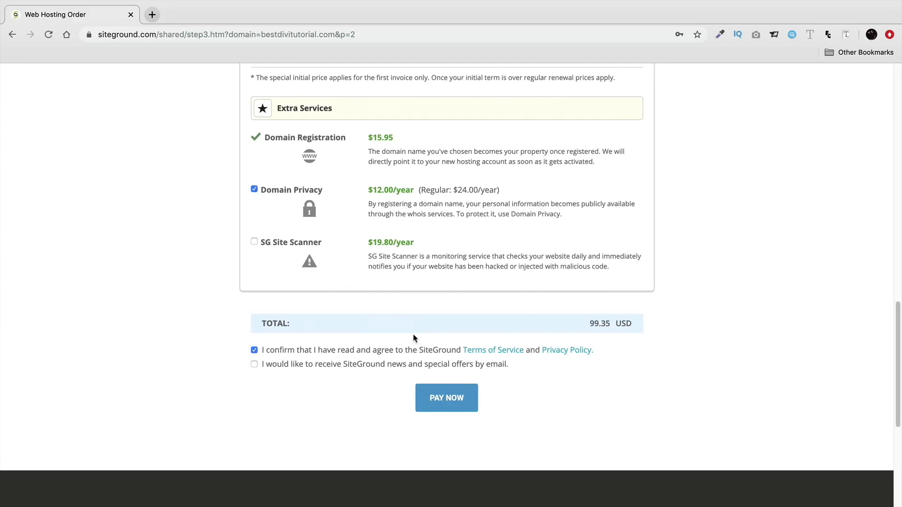
{"action": "left_click", "coordinate": [474, 353]}
{"action": "left_click", "coordinate": [104, 21]}
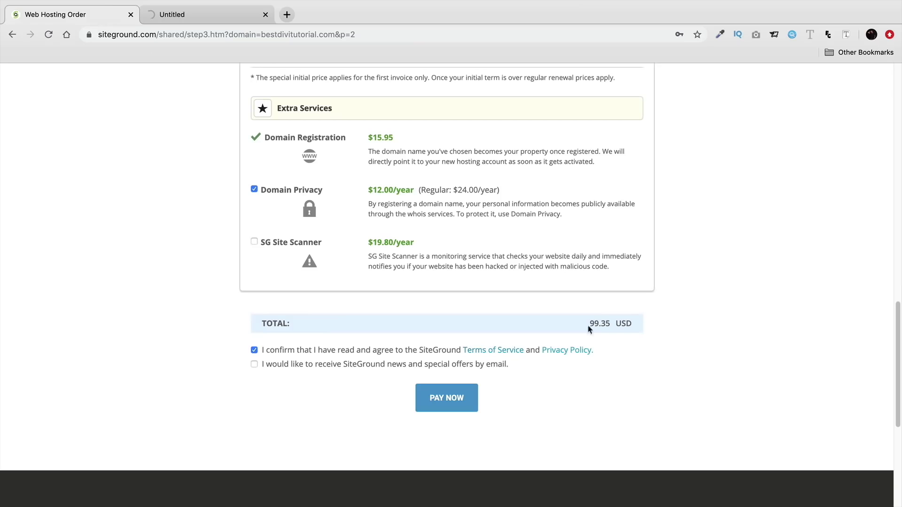
{"action": "left_click", "coordinate": [582, 351]}
{"action": "left_click", "coordinate": [342, 17]}
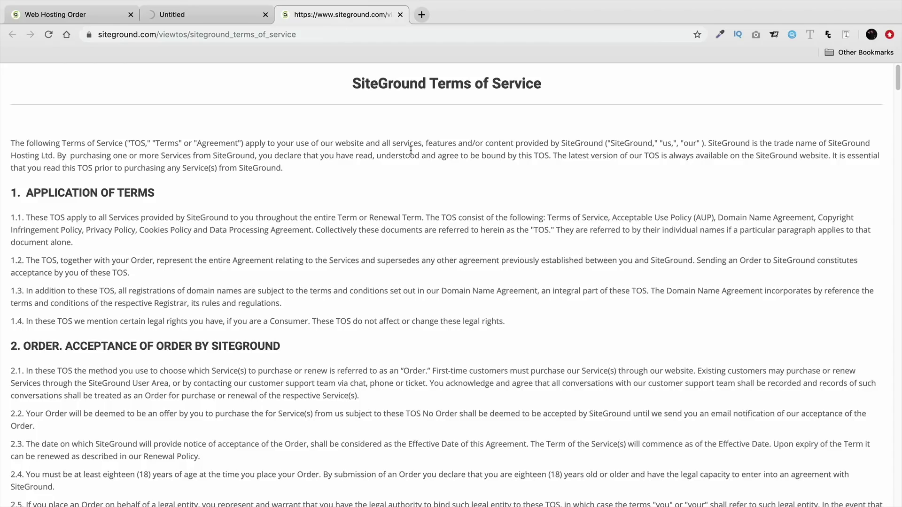
{"action": "left_click", "coordinate": [217, 17]}
{"action": "left_click", "coordinate": [106, 16]}
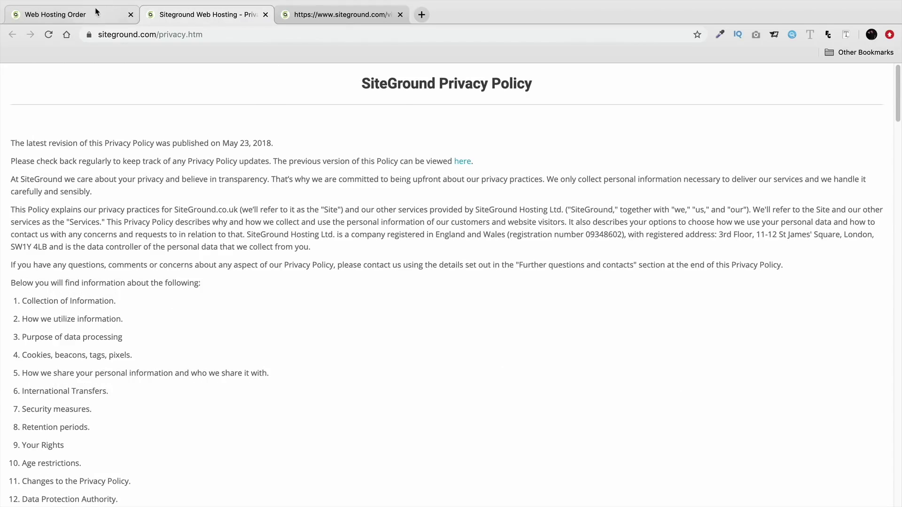
{"action": "left_click", "coordinate": [254, 364]}
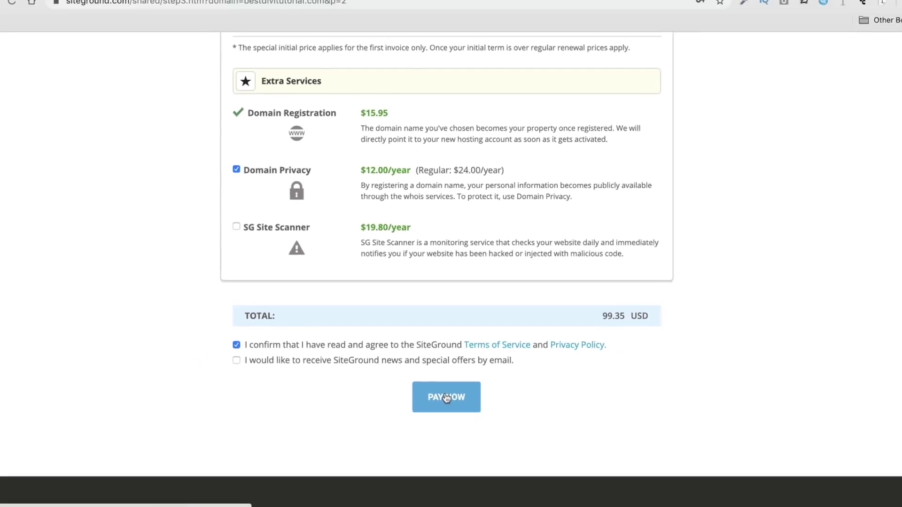
Pay for the hosting order, go to the Customer Area, and start setting up the site
{"action": "left_click", "coordinate": [444, 392]}
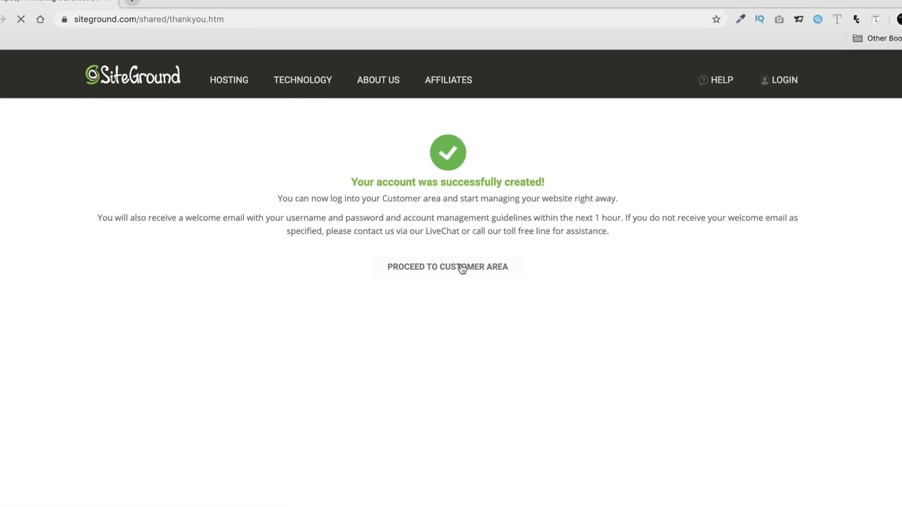
{"action": "left_click", "coordinate": [462, 268]}
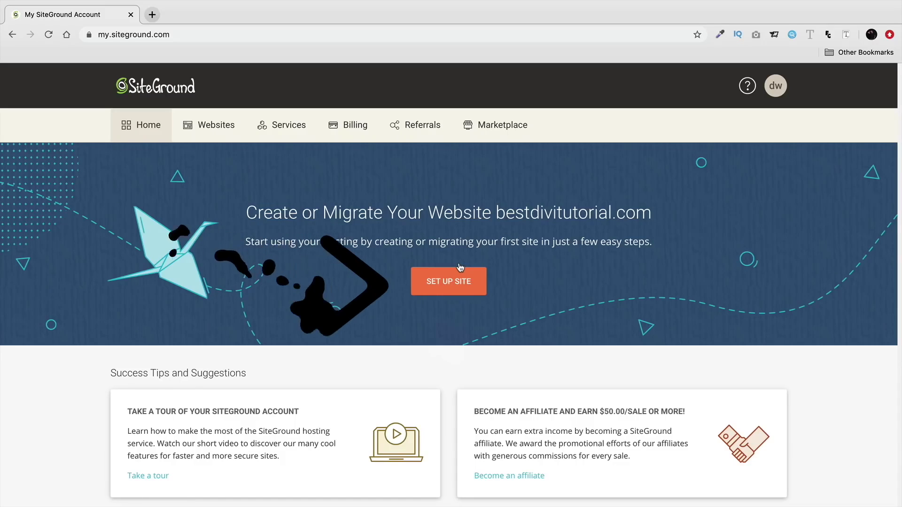
{"action": "left_click", "coordinate": [452, 286]}
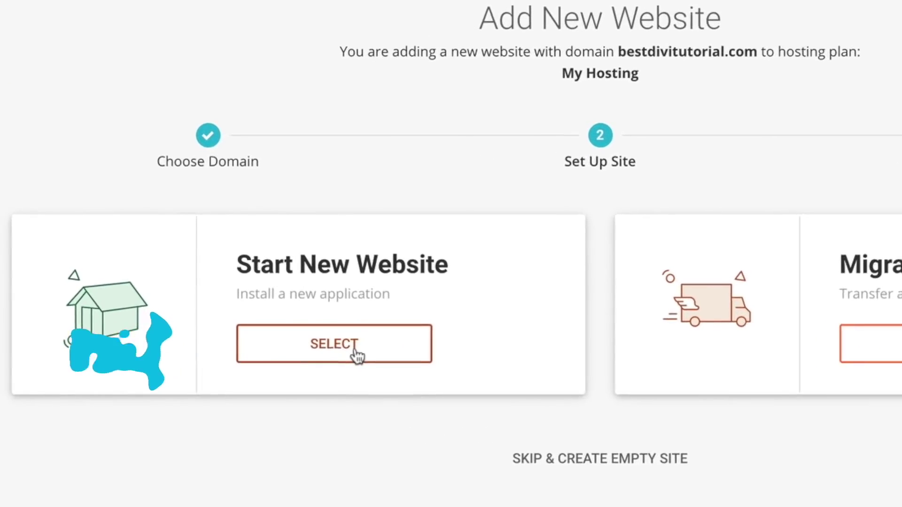
Create a new WordPress website with admin e-mail and password, skipping SG Site Scanner
{"action": "left_click", "coordinate": [357, 354]}
{"action": "scroll", "coordinate": [320, 344], "scroll_direction": "down", "scroll_amount": 2}
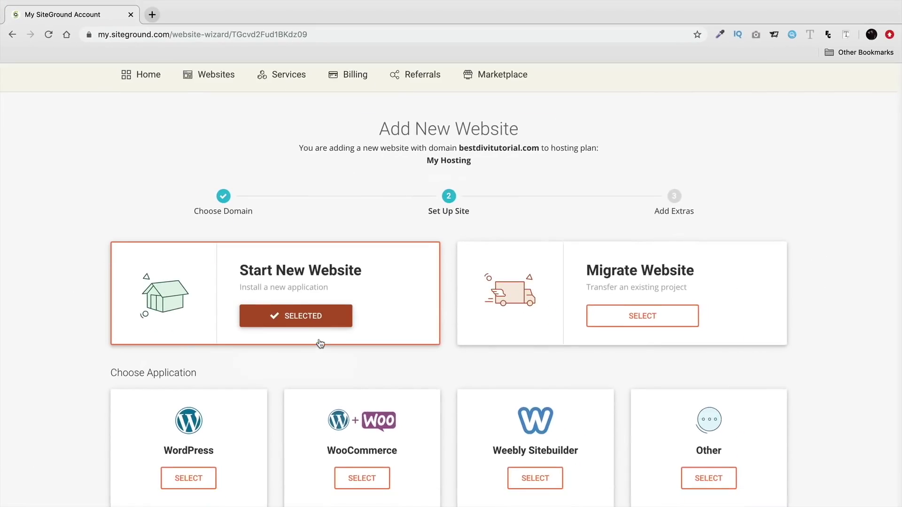
{"action": "scroll", "coordinate": [320, 343], "scroll_direction": "down", "scroll_amount": 2}
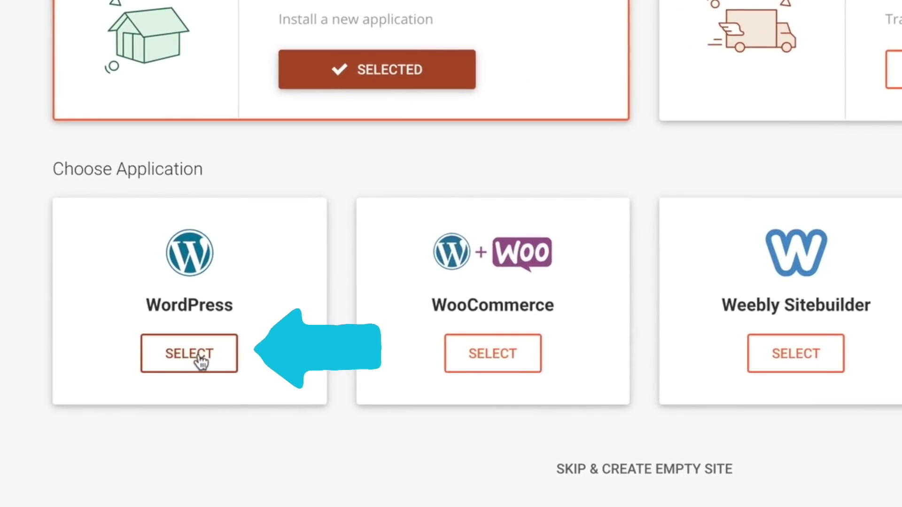
{"action": "left_click", "coordinate": [201, 361]}
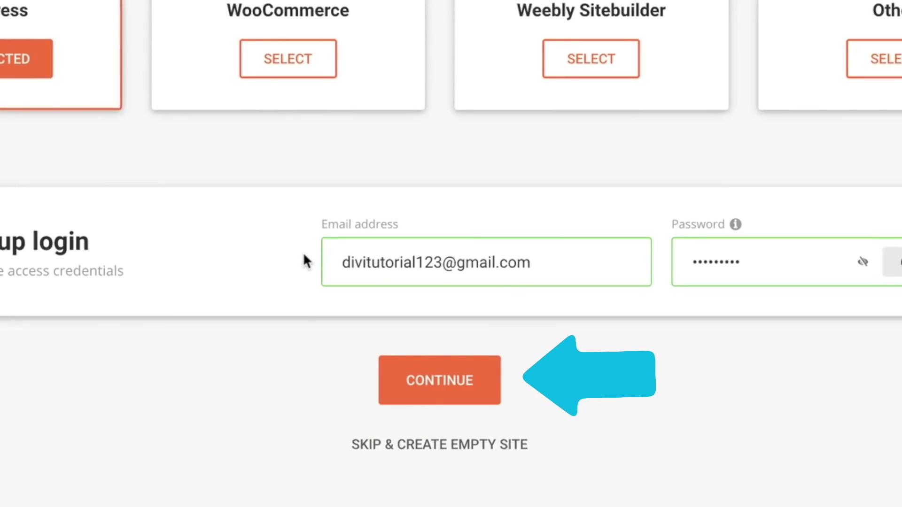
{"action": "left_click", "coordinate": [444, 379]}
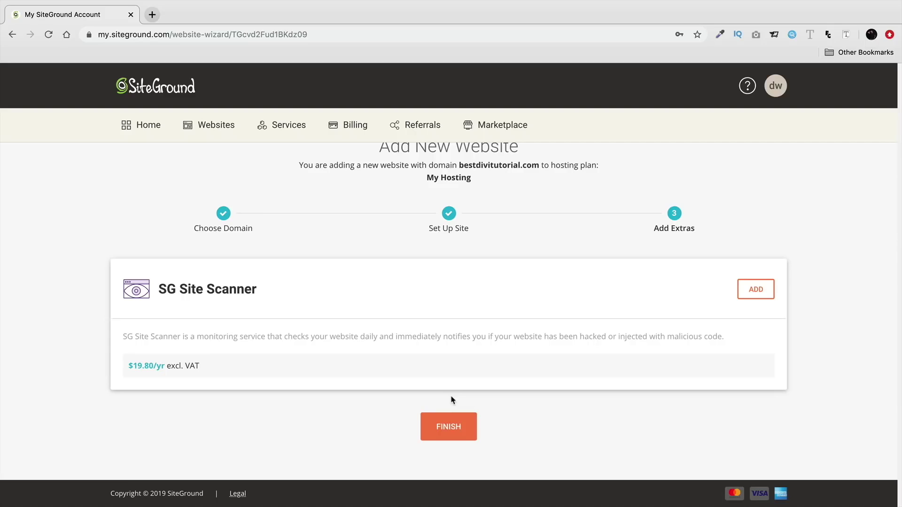
{"action": "left_click", "coordinate": [449, 427]}
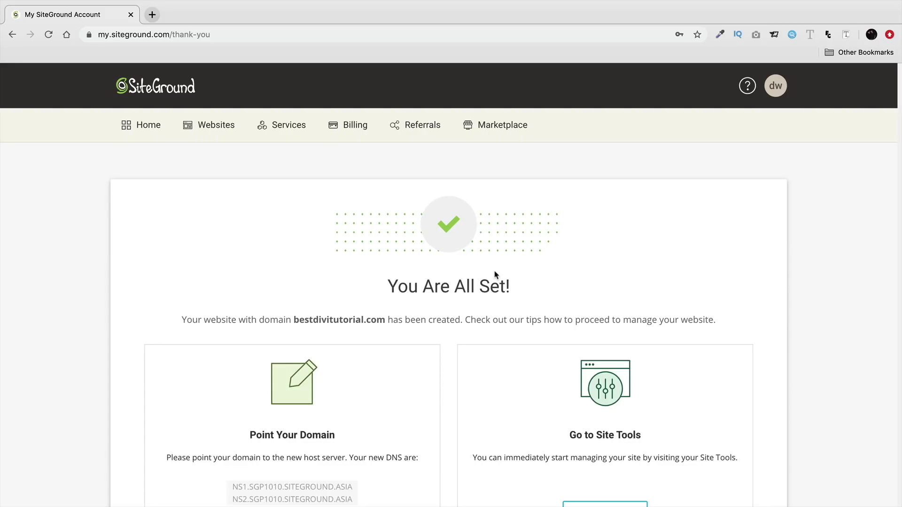
Open Site Tools for bestdivitutorial.com and review its IP and nameserver details
{"action": "scroll", "coordinate": [495, 275], "scroll_direction": "down", "scroll_amount": 3}
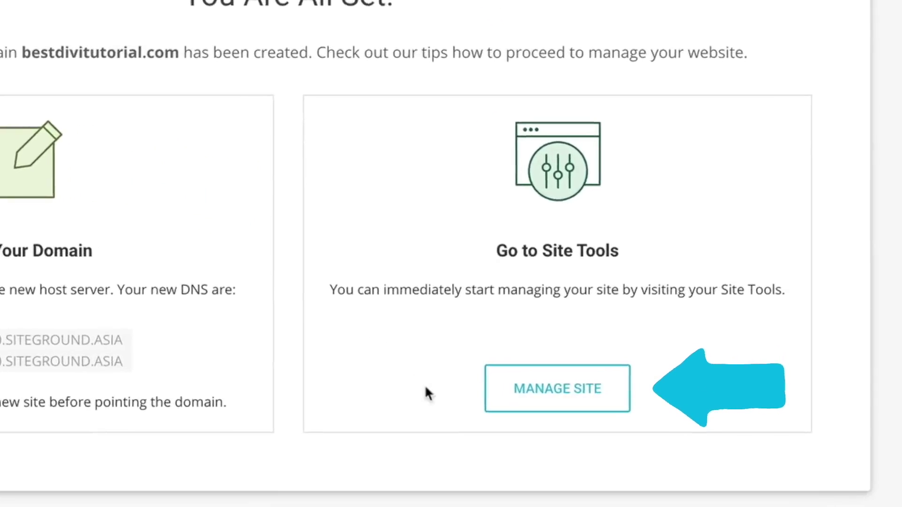
{"action": "left_click", "coordinate": [539, 391]}
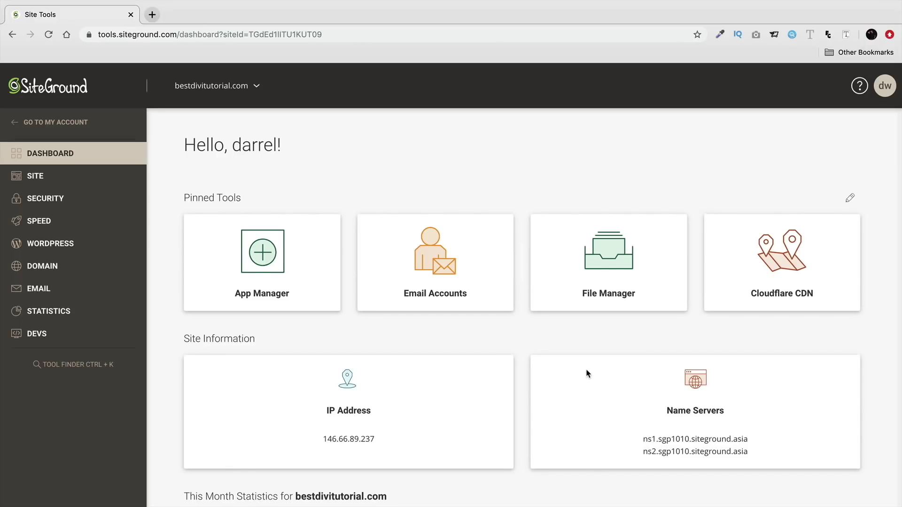
{"action": "scroll", "coordinate": [586, 373], "scroll_direction": "down", "scroll_amount": 3}
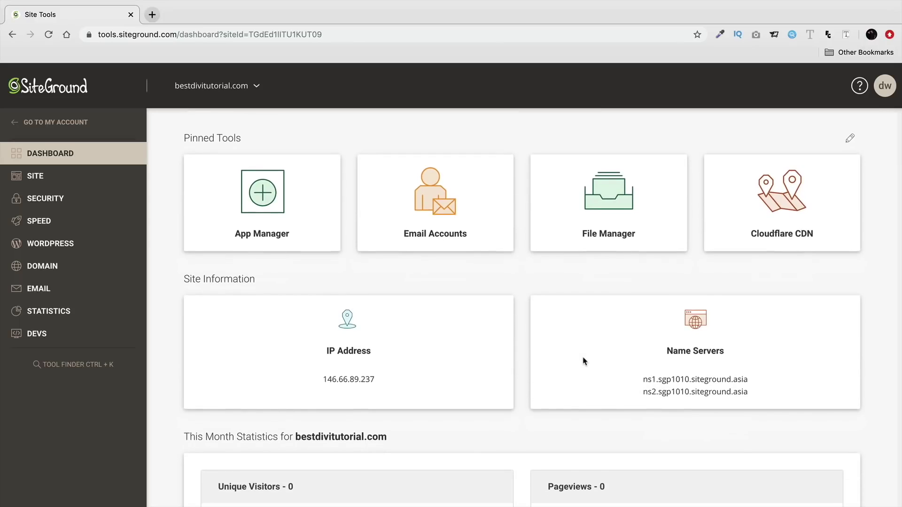
{"action": "scroll", "coordinate": [565, 267], "scroll_direction": "down", "scroll_amount": 1}
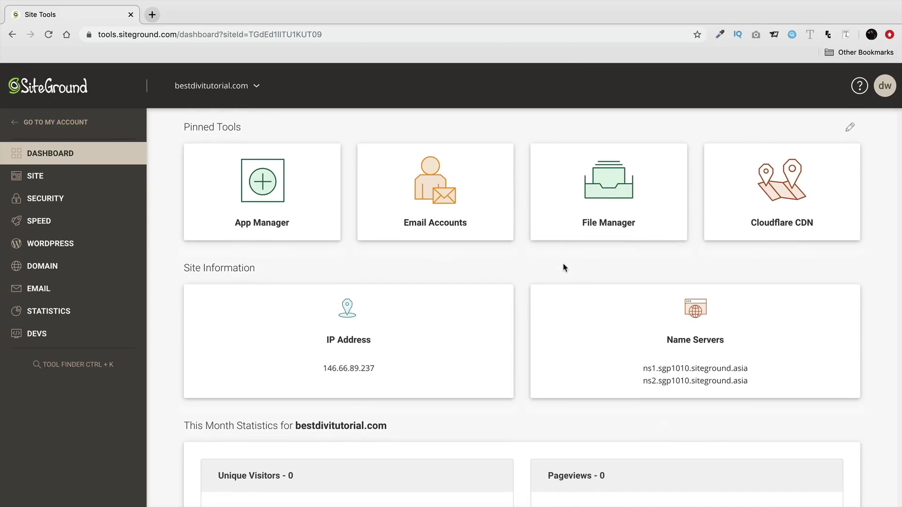
{"action": "scroll", "coordinate": [442, 302], "scroll_direction": "down", "scroll_amount": 5}
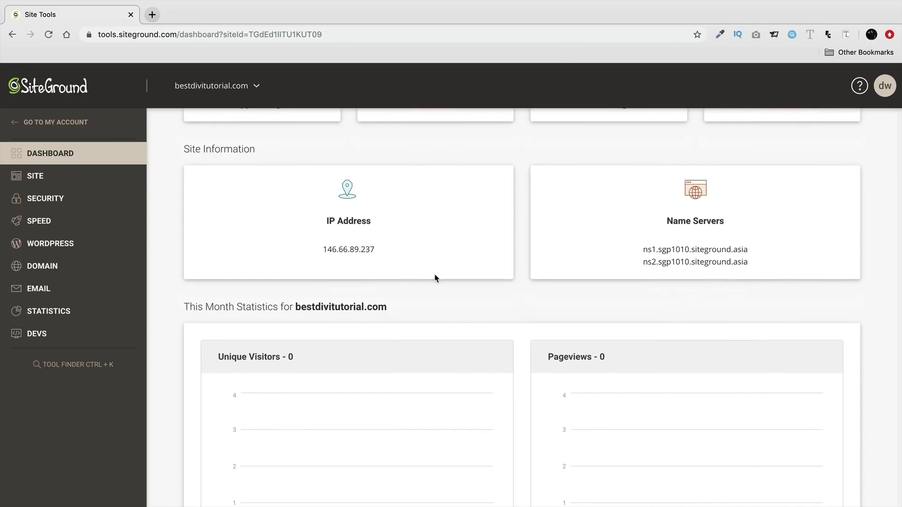
{"action": "scroll", "coordinate": [436, 278], "scroll_direction": "down", "scroll_amount": 4}
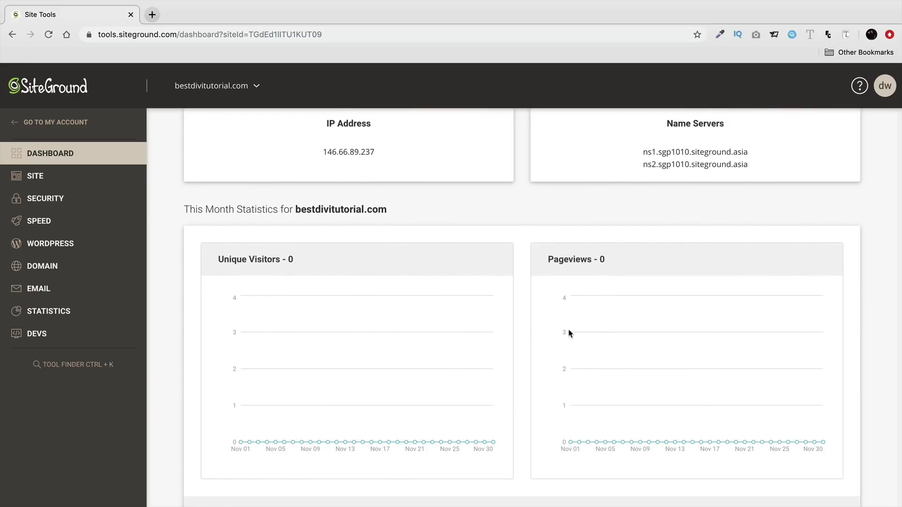
{"action": "scroll", "coordinate": [569, 333], "scroll_direction": "down", "scroll_amount": 1}
{"action": "scroll", "coordinate": [624, 318], "scroll_direction": "up", "scroll_amount": 12}
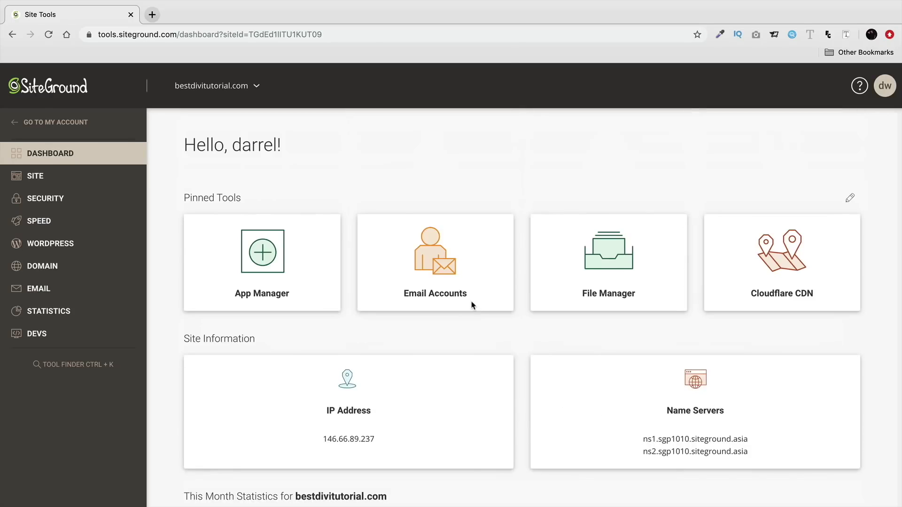
From WordPress Install & Manage, log in to the bestdivitutorial.com admin panel
{"action": "left_click", "coordinate": [53, 248]}
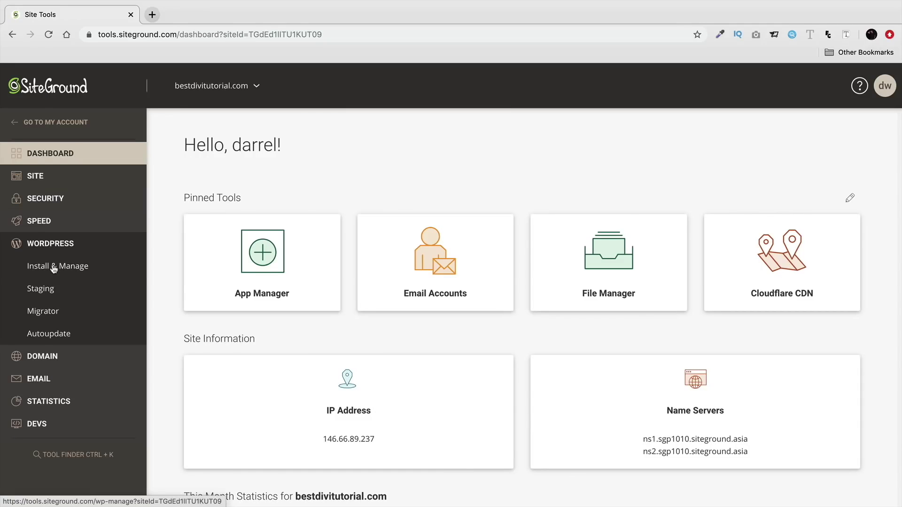
{"action": "left_click", "coordinate": [53, 267]}
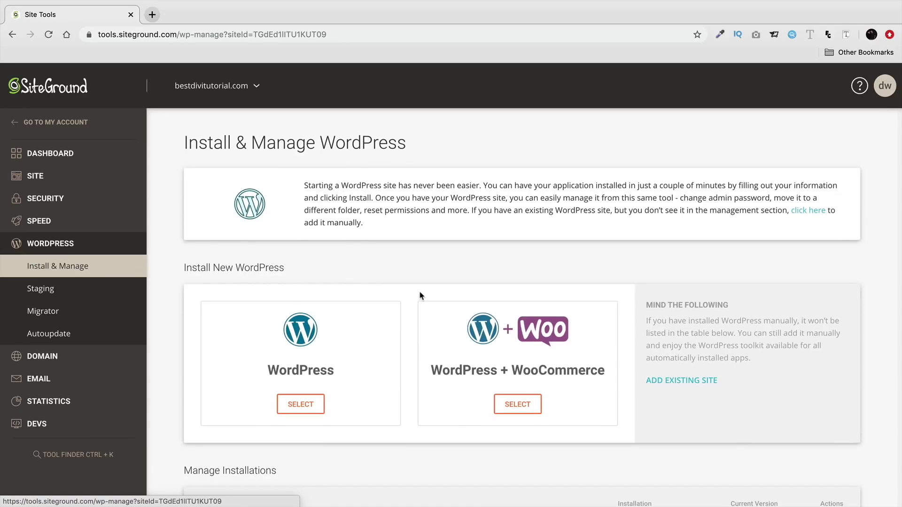
{"action": "scroll", "coordinate": [419, 295], "scroll_direction": "down", "scroll_amount": 2}
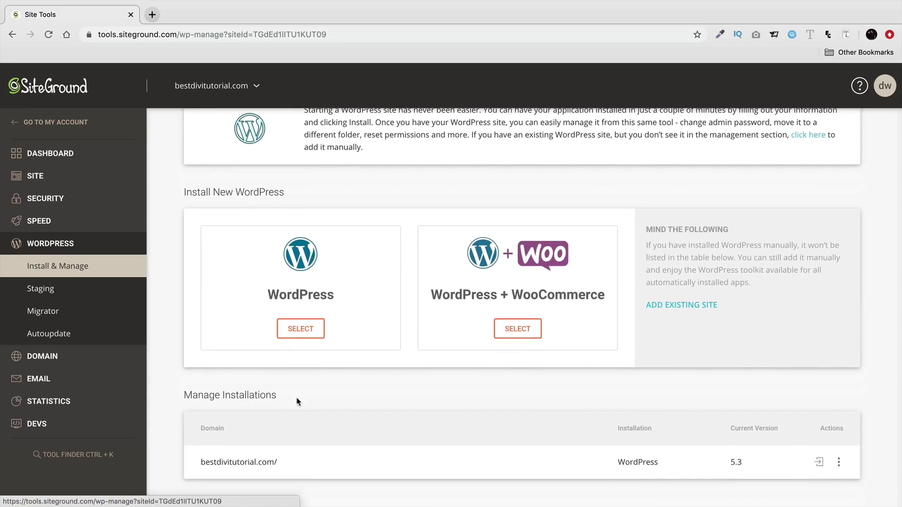
{"action": "left_click_drag", "start_coordinate": [278, 395], "coordinate": [182, 396]}
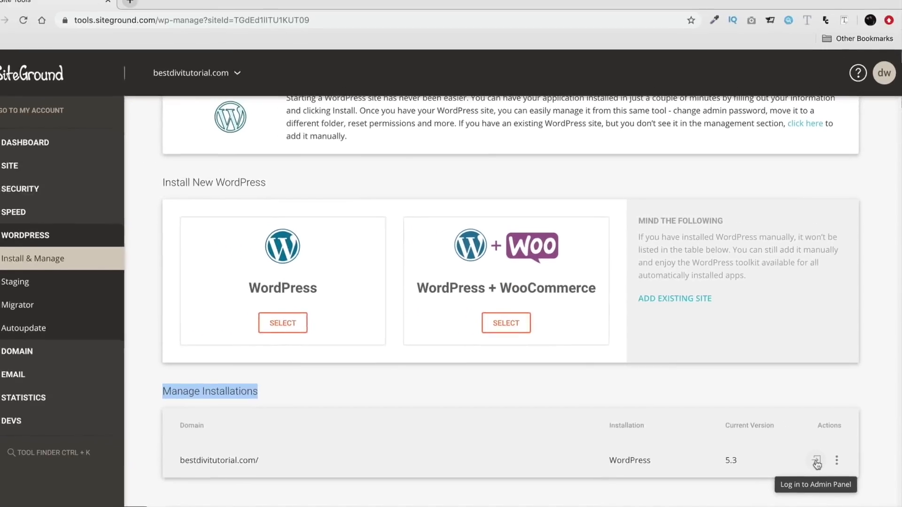
{"action": "left_click", "coordinate": [815, 346]}
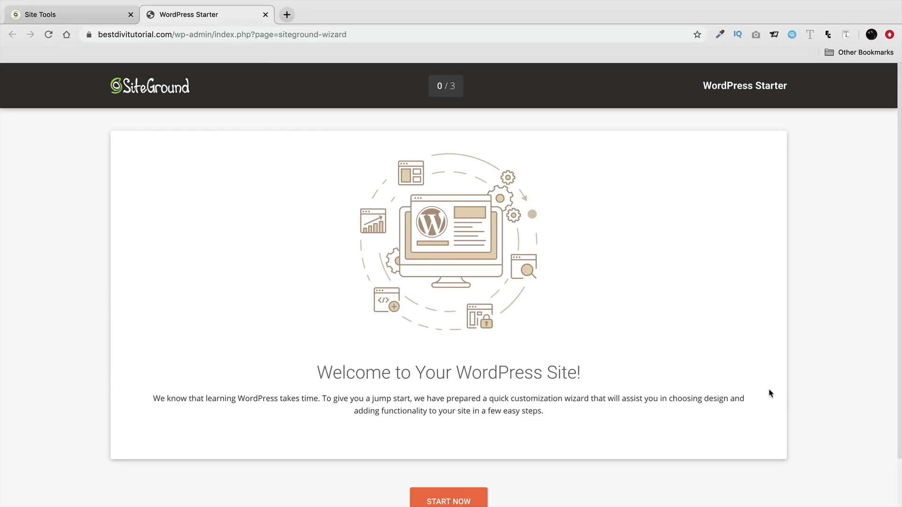
Exit the WordPress Starter wizard and view the live Twenty Twenty 'My Wordpress' homepage
{"action": "scroll", "coordinate": [737, 373], "scroll_direction": "down", "scroll_amount": 1}
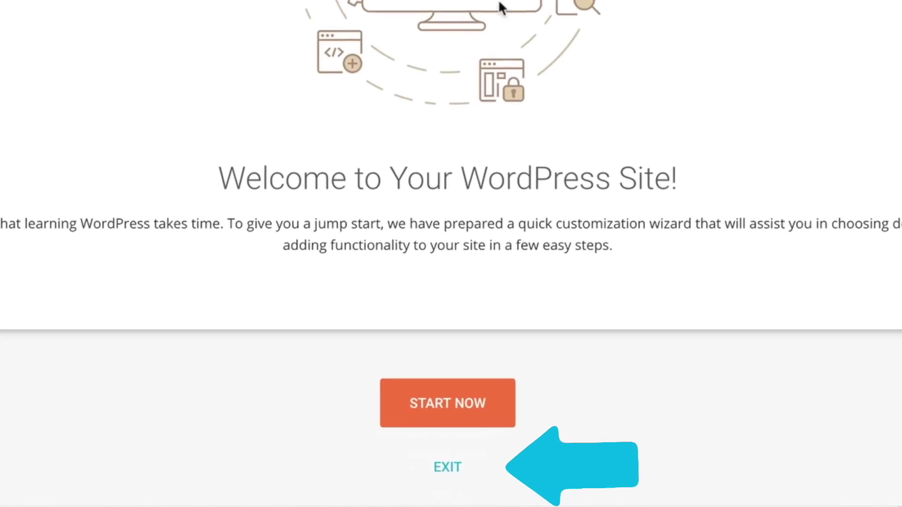
{"action": "left_click", "coordinate": [451, 470]}
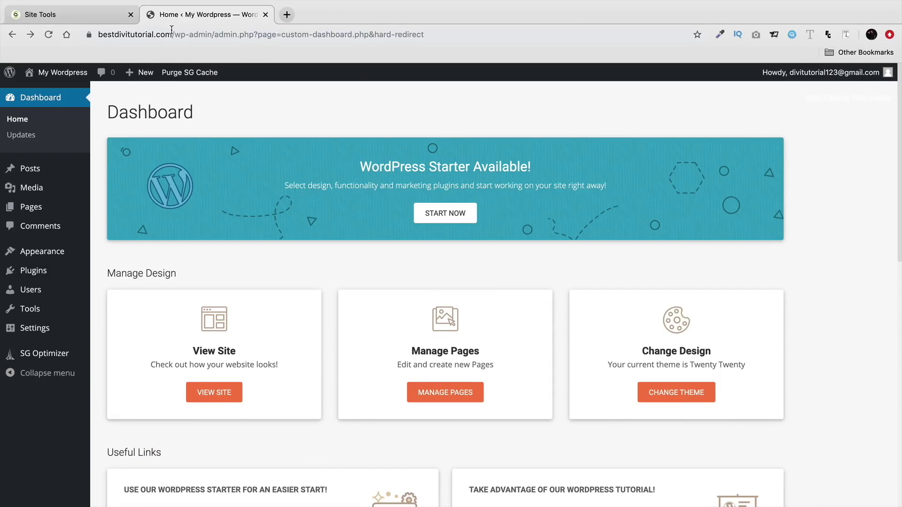
{"action": "mouse_move", "coordinate": [56, 73]}
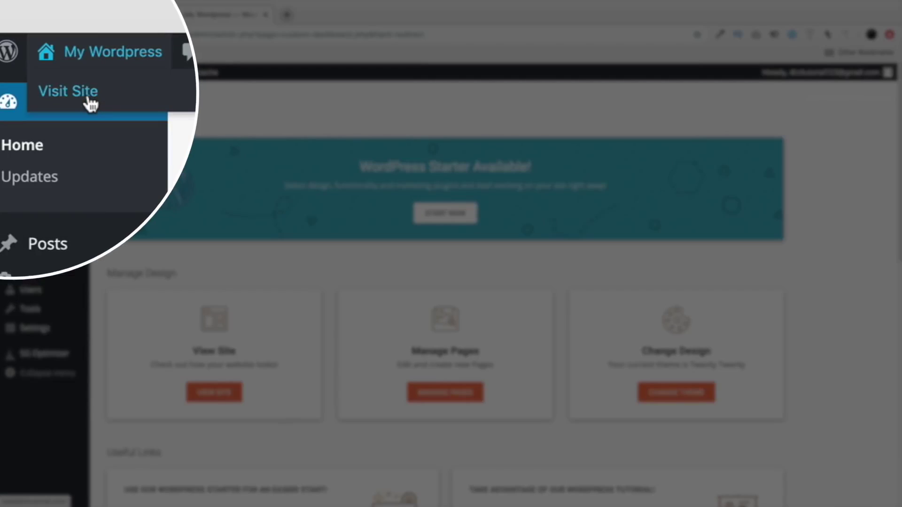
{"action": "left_click", "coordinate": [52, 94]}
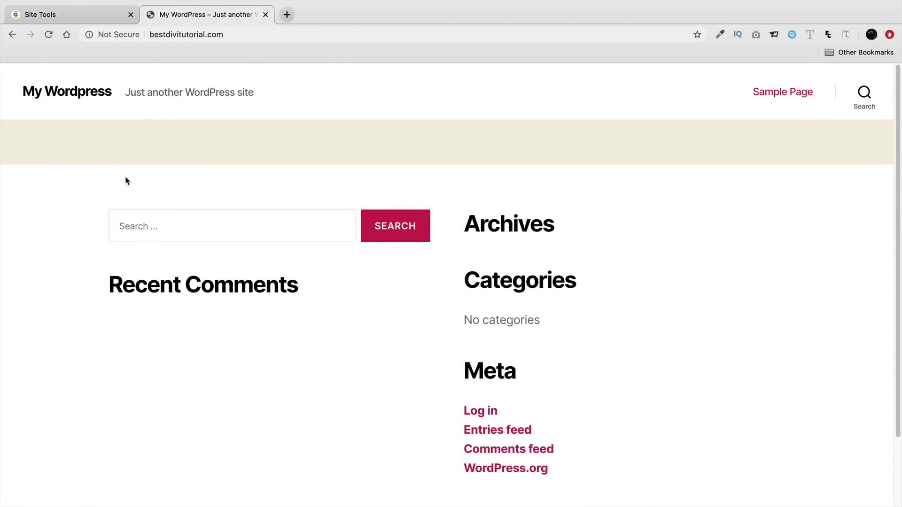
{"action": "scroll", "coordinate": [125, 181], "scroll_direction": "down", "scroll_amount": 3}
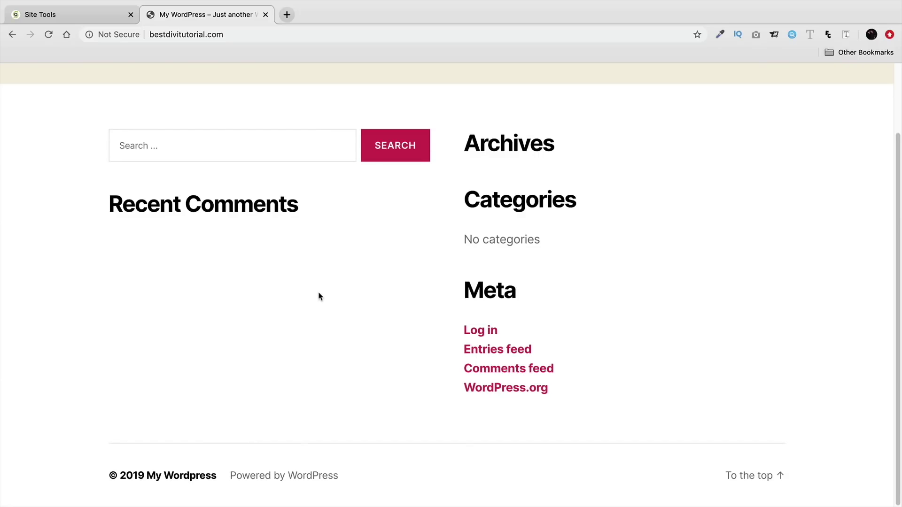
{"action": "scroll", "coordinate": [320, 297], "scroll_direction": "up", "scroll_amount": 3}
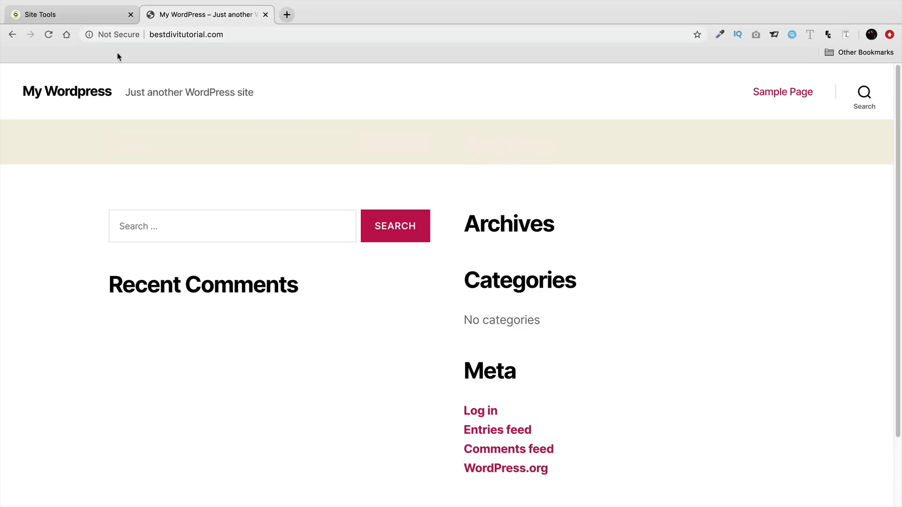
Load the site's /wp-admin login page
{"action": "left_click", "coordinate": [234, 35]}
{"action": "left_click", "coordinate": [234, 36]}
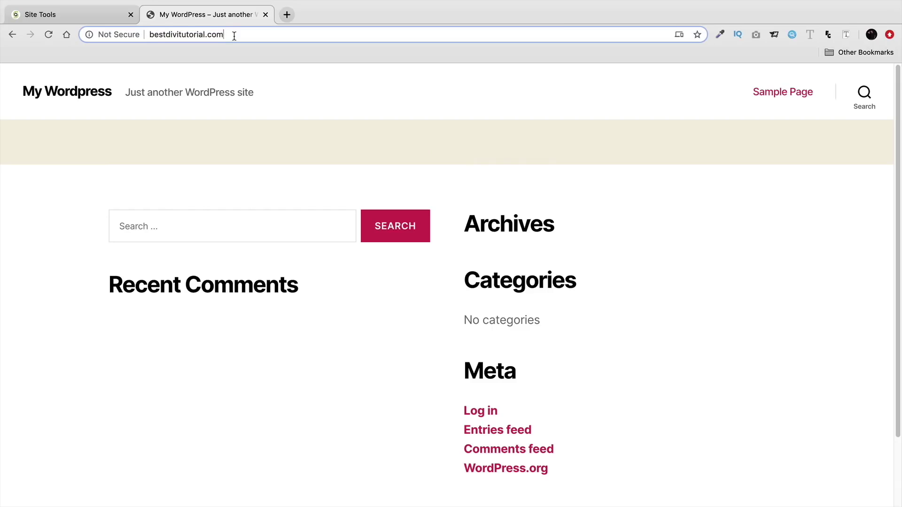
{"action": "type", "text": "/"}
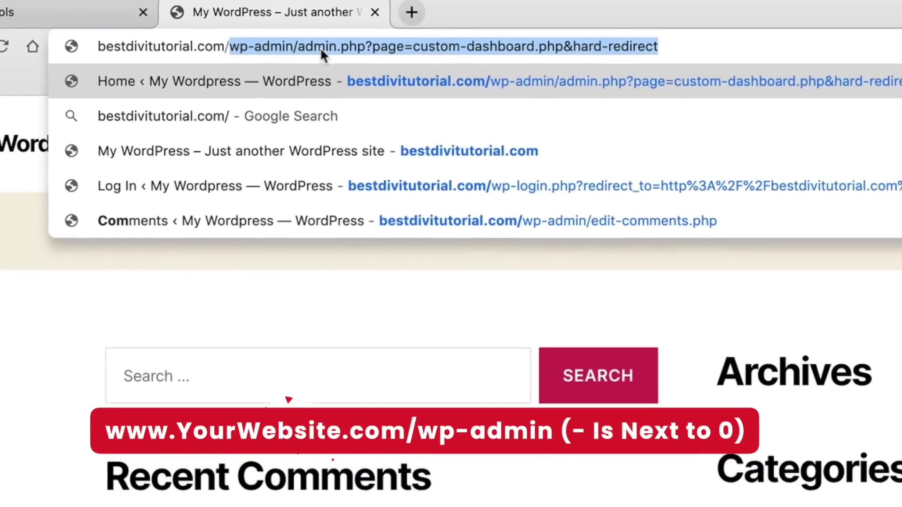
{"action": "type", "text": "wp-admin"}
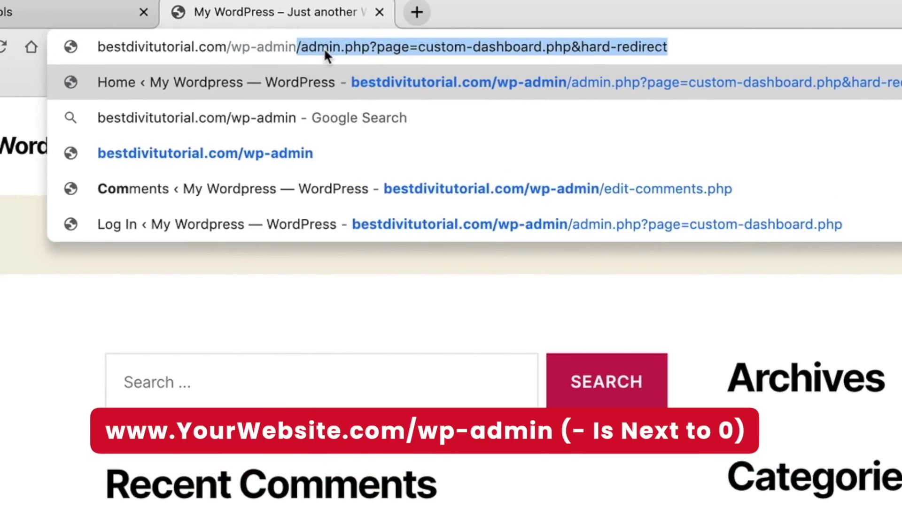
{"action": "key", "text": "Delete"}
{"action": "key", "text": "Return"}
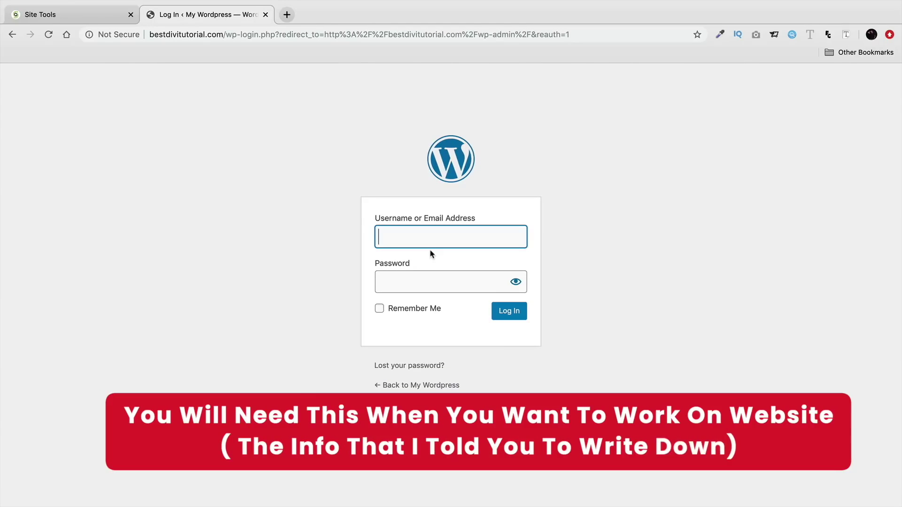
Log in with the account's e-mail and password, with Remember Me ticked
{"action": "type", "text": "divituto"}
{"action": "key", "text": "BackSpace"}
{"action": "key", "text": "BackSpace"}
{"action": "key", "text": "BackSpace"}
{"action": "key", "text": "BackSpace"}
{"action": "key", "text": "BackSpace"}
{"action": "key", "text": "BackSpace"}
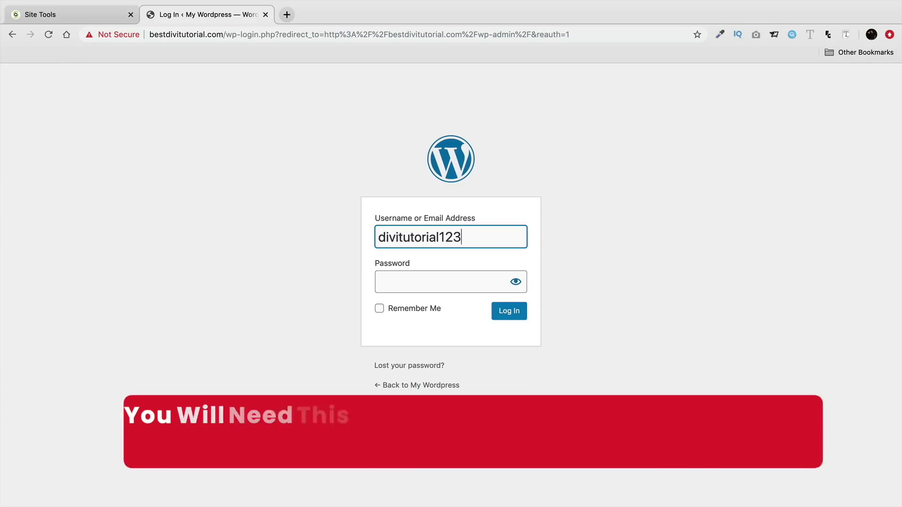
{"action": "key", "text": "Tab"}
{"action": "type", "text": "•••••••"}
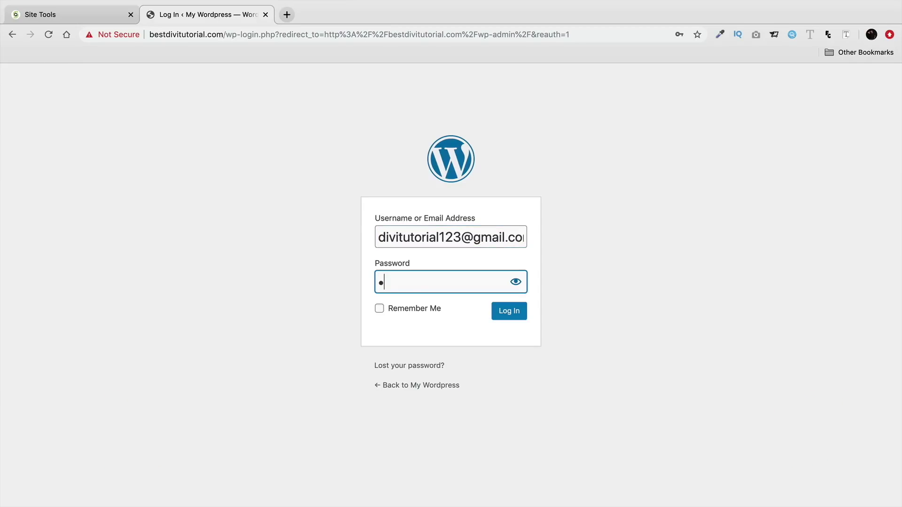
{"action": "left_click", "coordinate": [391, 314]}
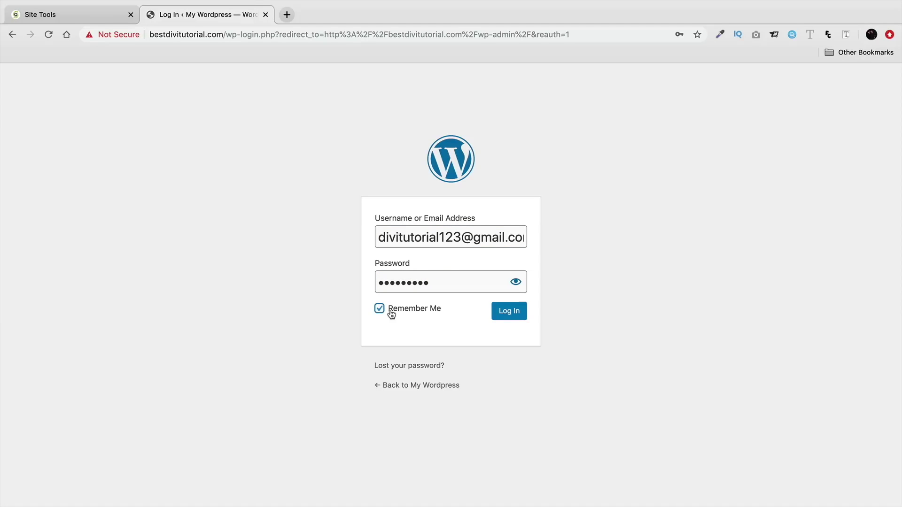
{"action": "left_click", "coordinate": [508, 314]}
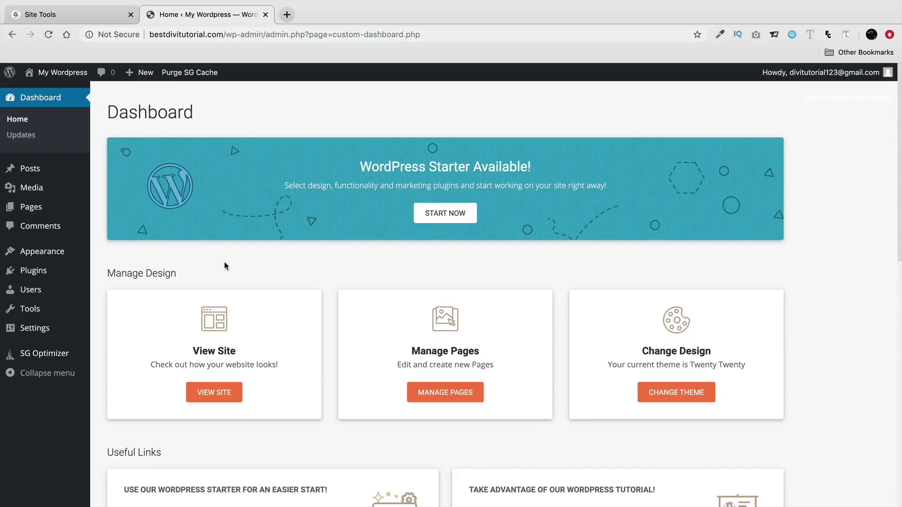
Deactivate the WordPress Starter plugin under Installed Plugins and go back to the Dashboard
{"action": "mouse_move", "coordinate": [53, 273]}
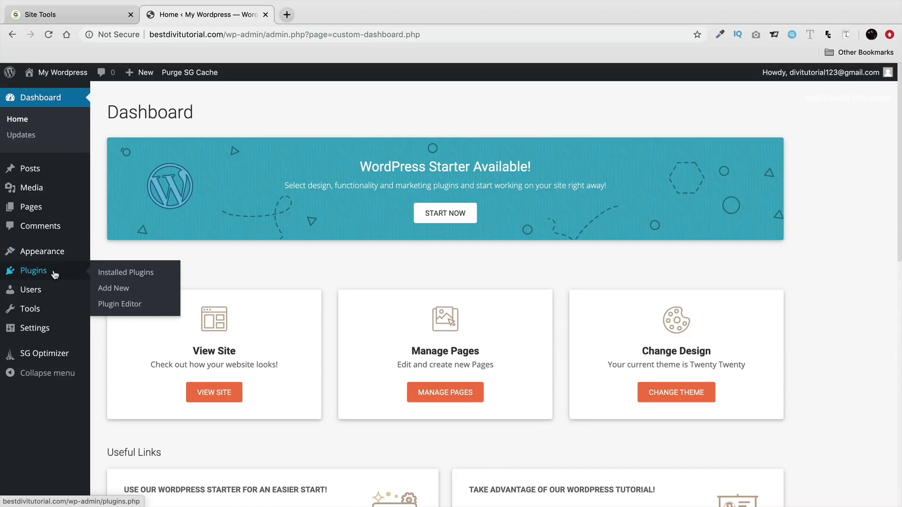
{"action": "left_click", "coordinate": [116, 272]}
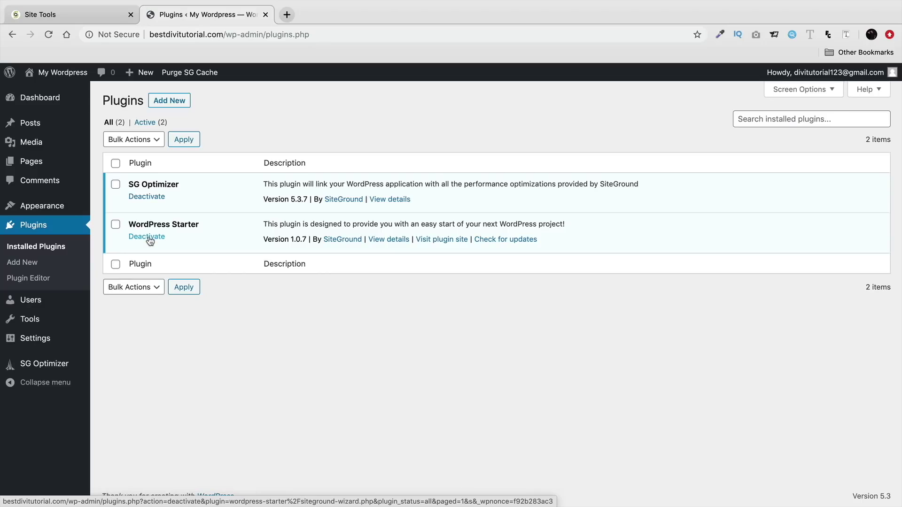
{"action": "left_click", "coordinate": [149, 237]}
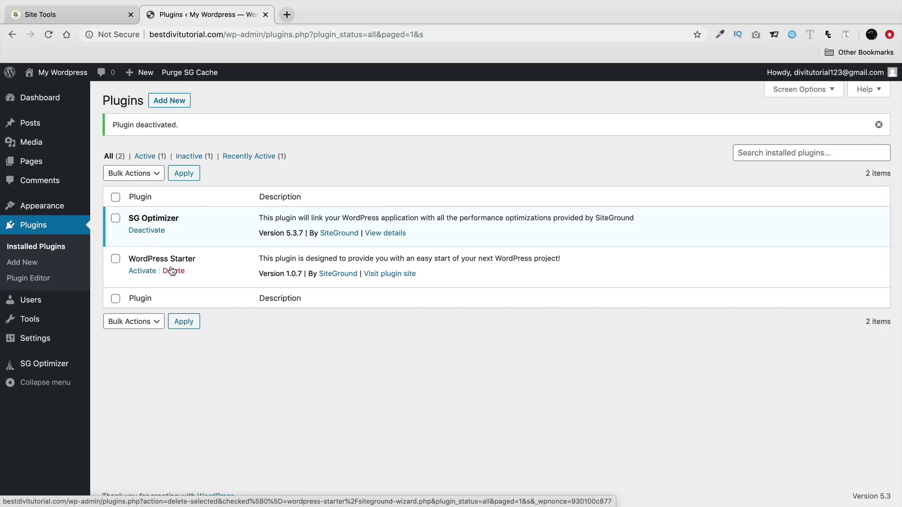
{"action": "left_click", "coordinate": [54, 102]}
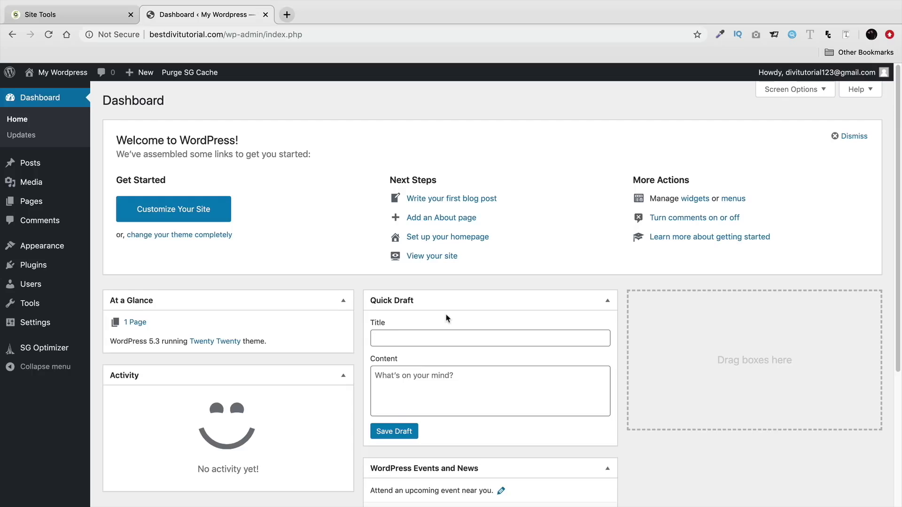
In Your Profile, preview several admin colour schemes and settle on Midnight
{"action": "mouse_move", "coordinate": [49, 288]}
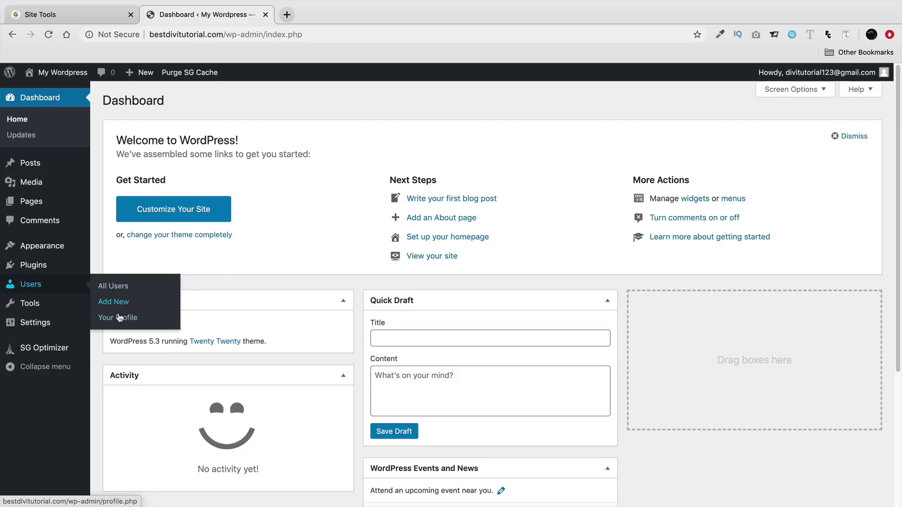
{"action": "left_click", "coordinate": [119, 318]}
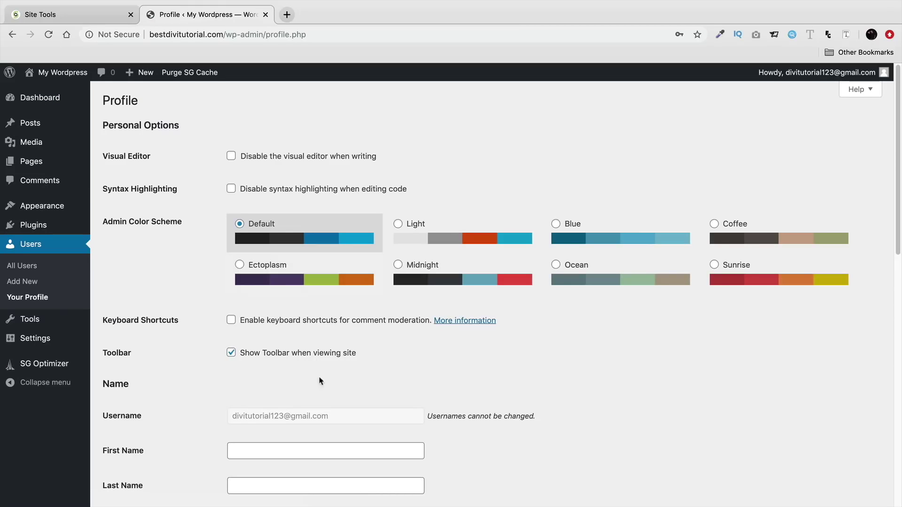
{"action": "left_click", "coordinate": [435, 266]}
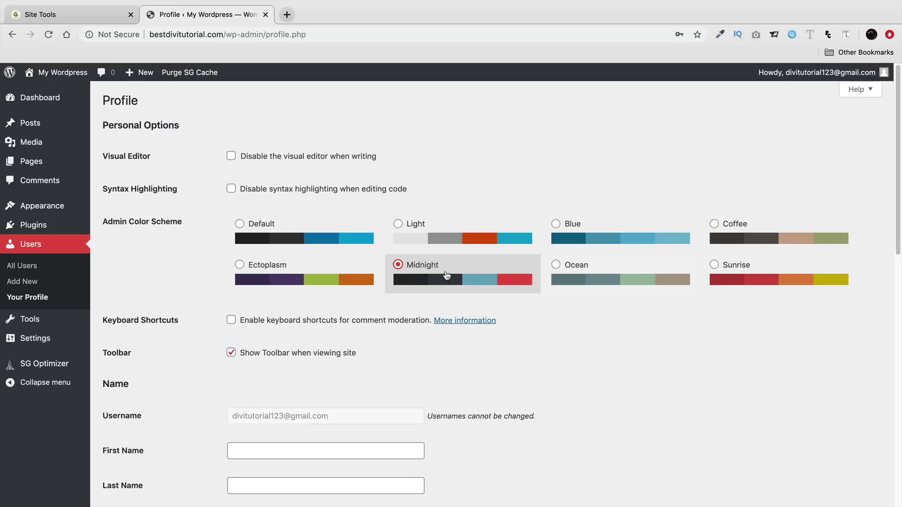
{"action": "left_click", "coordinate": [329, 277]}
{"action": "left_click", "coordinate": [638, 240]}
{"action": "left_click", "coordinate": [739, 235]}
{"action": "left_click", "coordinate": [716, 265]}
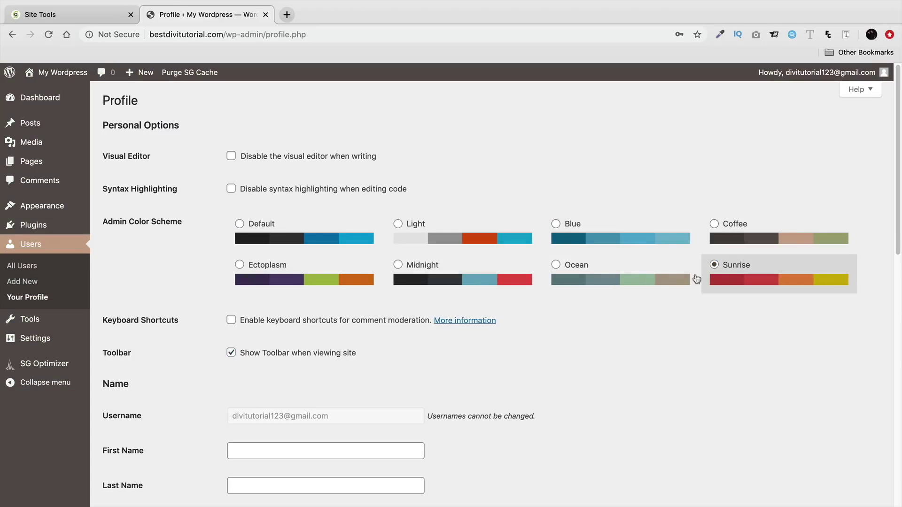
{"action": "left_click", "coordinate": [694, 279]}
{"action": "left_click", "coordinate": [478, 280]}
Generate and overwrite a new password, cancel the change, then go to Settings > Permalinks
{"action": "scroll", "coordinate": [486, 364], "scroll_direction": "down", "scroll_amount": 3}
{"action": "scroll", "coordinate": [487, 365], "scroll_direction": "down", "scroll_amount": 7}
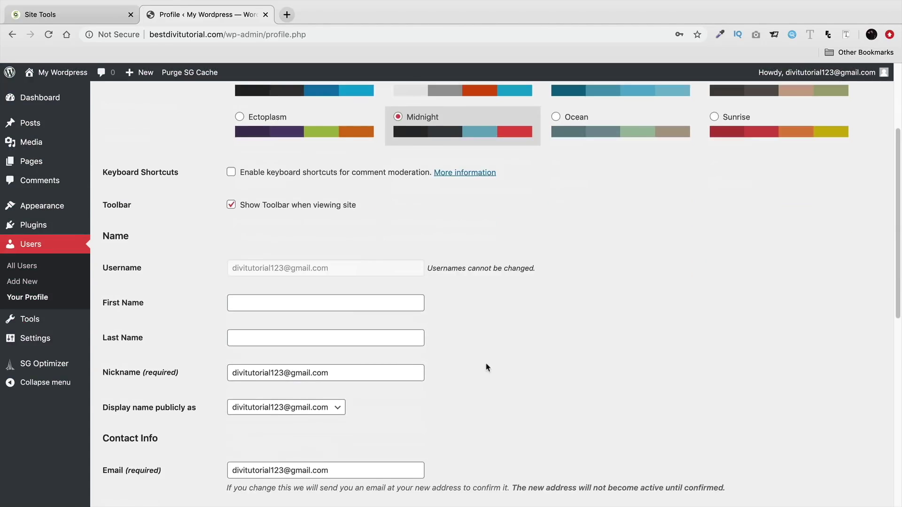
{"action": "scroll", "coordinate": [485, 362], "scroll_direction": "down", "scroll_amount": 1}
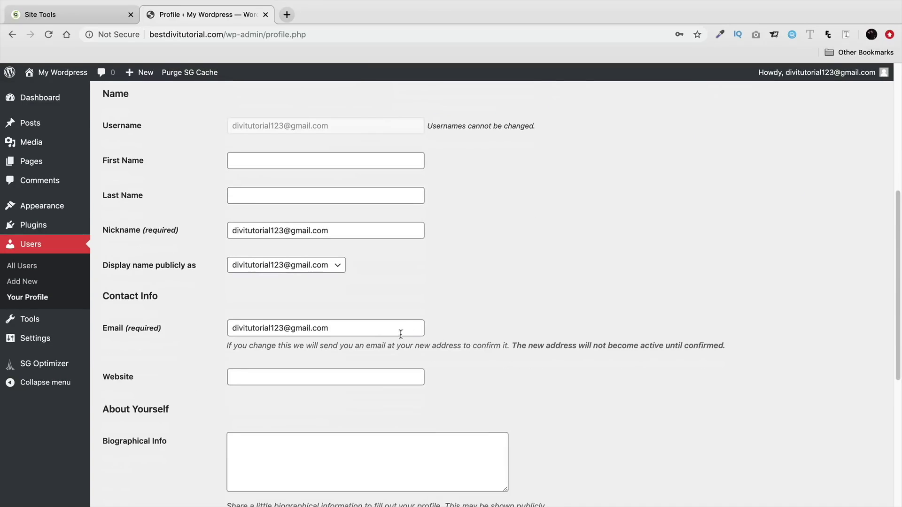
{"action": "left_click_drag", "start_coordinate": [381, 328], "coordinate": [221, 331]}
{"action": "scroll", "coordinate": [205, 337], "scroll_direction": "down", "scroll_amount": 2}
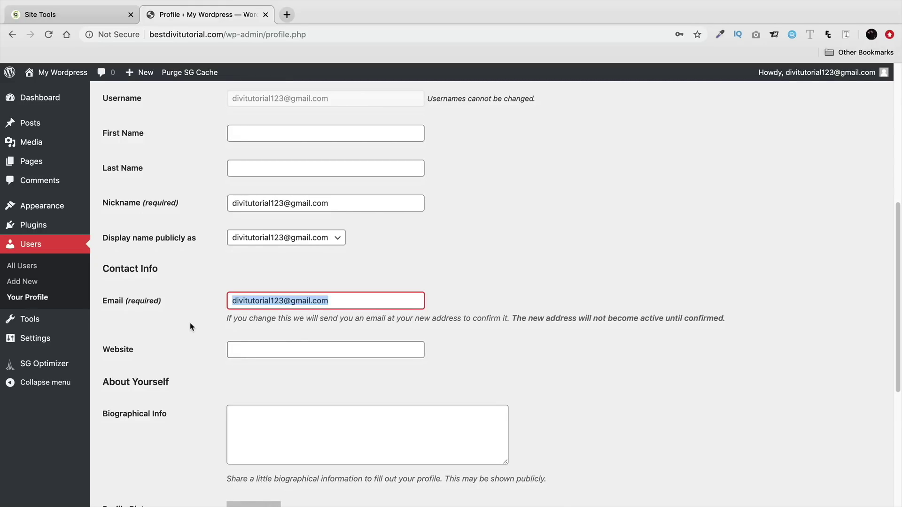
{"action": "scroll", "coordinate": [191, 326], "scroll_direction": "down", "scroll_amount": 5}
{"action": "scroll", "coordinate": [182, 314], "scroll_direction": "down", "scroll_amount": 2}
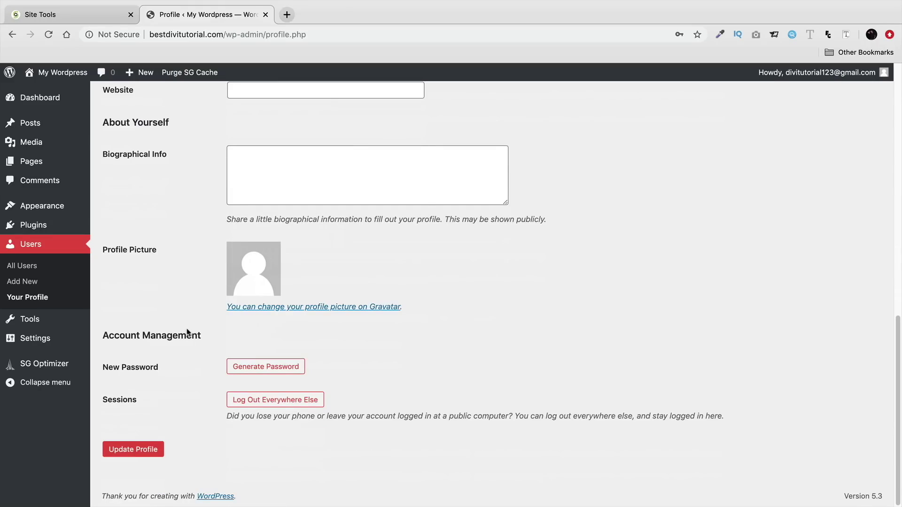
{"action": "left_click", "coordinate": [271, 367]}
{"action": "left_click_drag", "start_coordinate": [347, 369], "coordinate": [231, 365]}
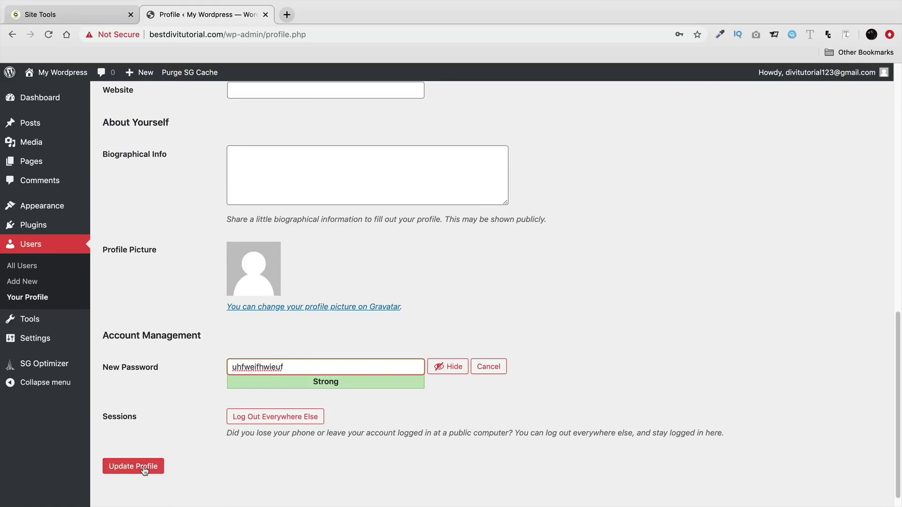
{"action": "left_click", "coordinate": [488, 371]}
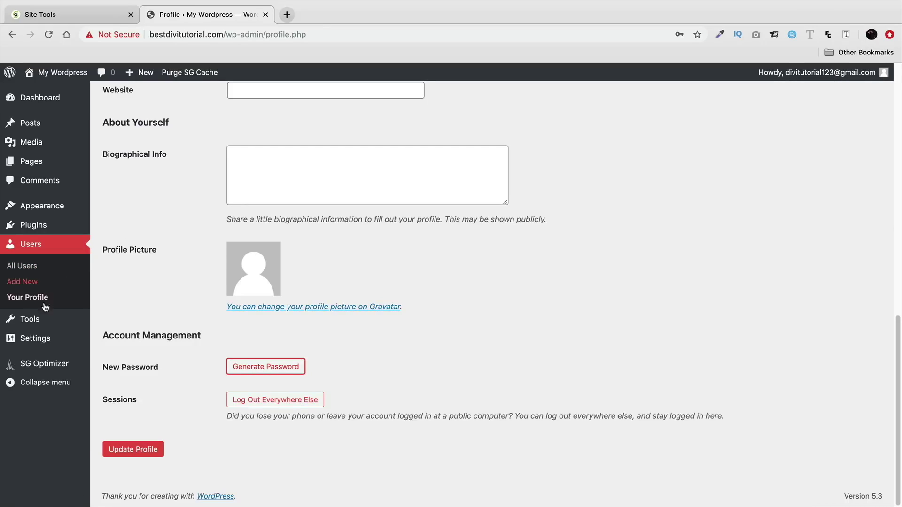
{"action": "mouse_move", "coordinate": [34, 342]}
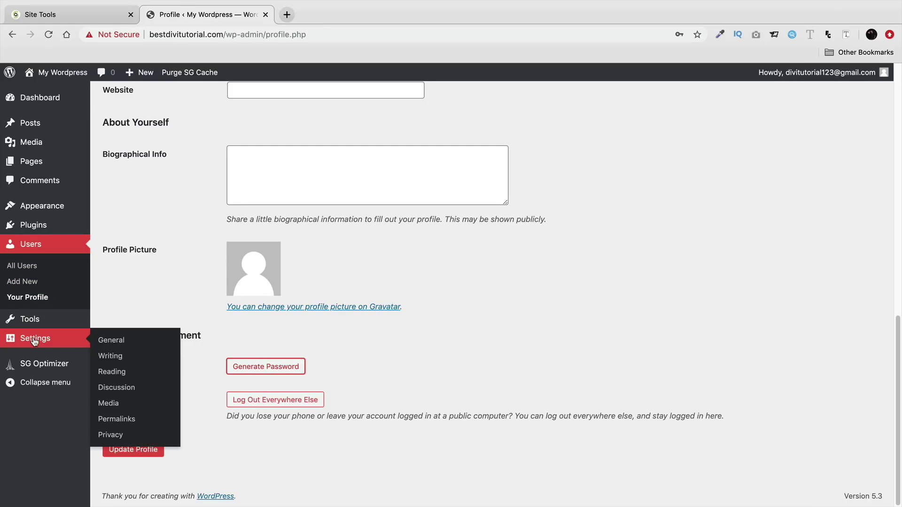
{"action": "left_click", "coordinate": [127, 419]}
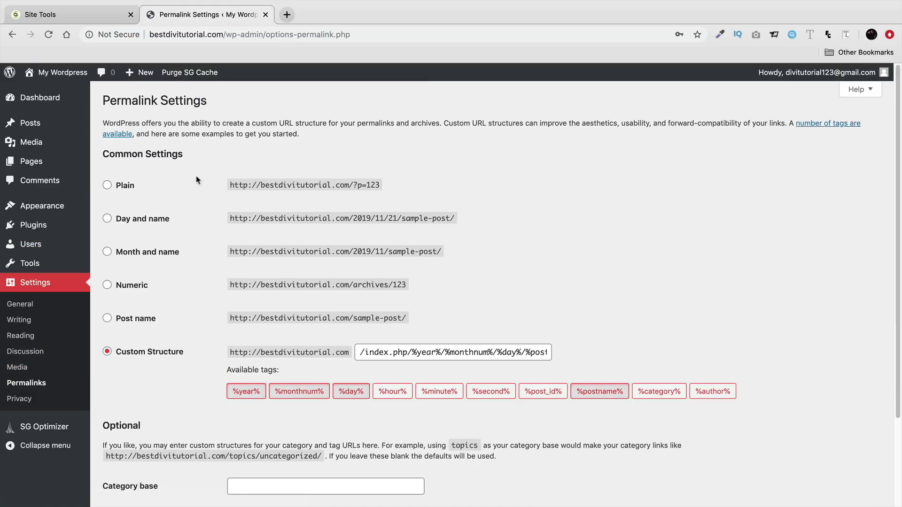
Choose the Post name permalink structure (/%postname%/), save it, and return to the Dashboard
{"action": "left_click", "coordinate": [118, 321]}
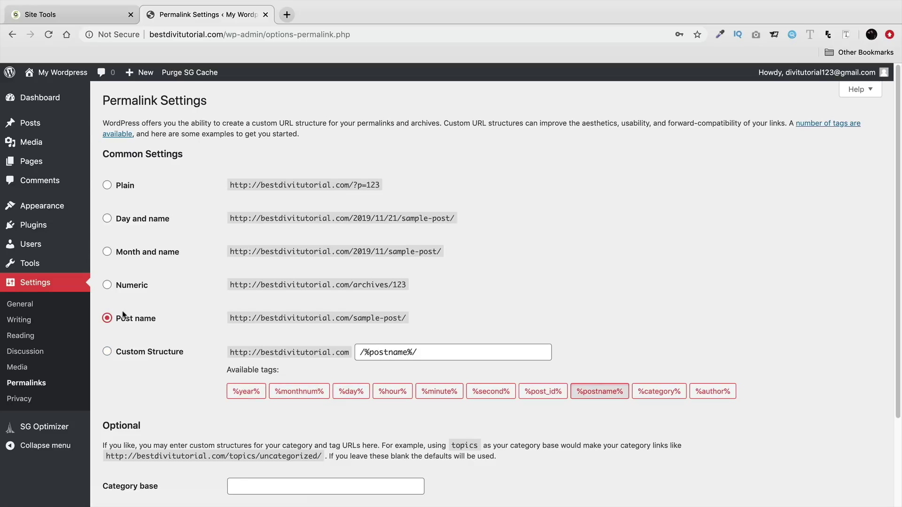
{"action": "left_click_drag", "start_coordinate": [238, 285], "coordinate": [394, 301]}
{"action": "left_click_drag", "start_coordinate": [235, 319], "coordinate": [377, 320]}
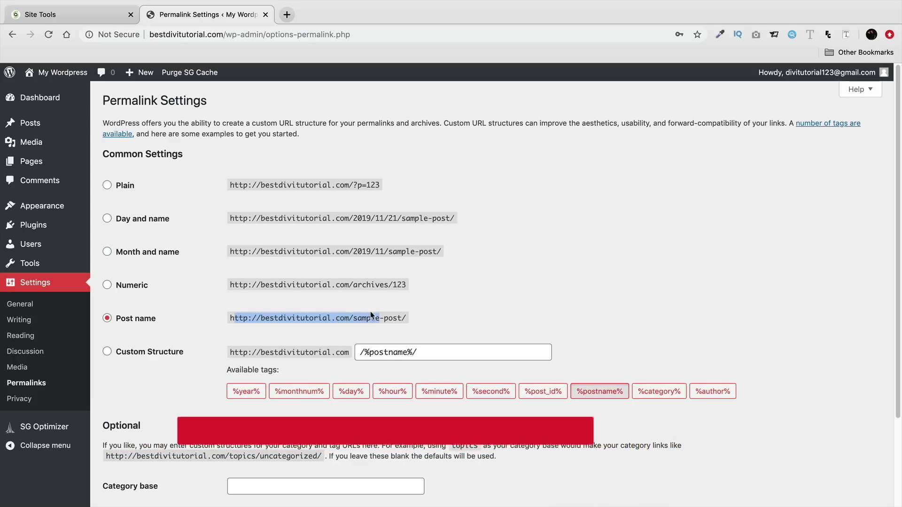
{"action": "left_click_drag", "start_coordinate": [432, 252], "coordinate": [323, 251]}
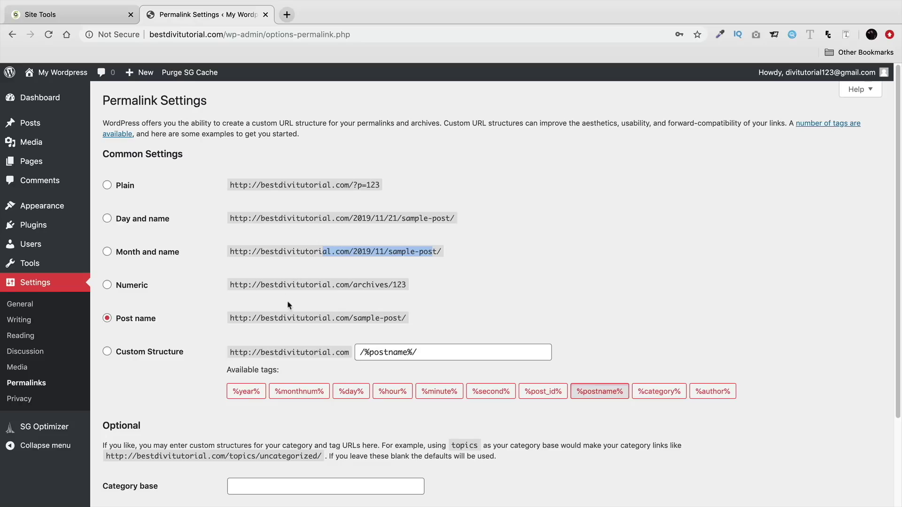
{"action": "triple_click", "coordinate": [289, 316]}
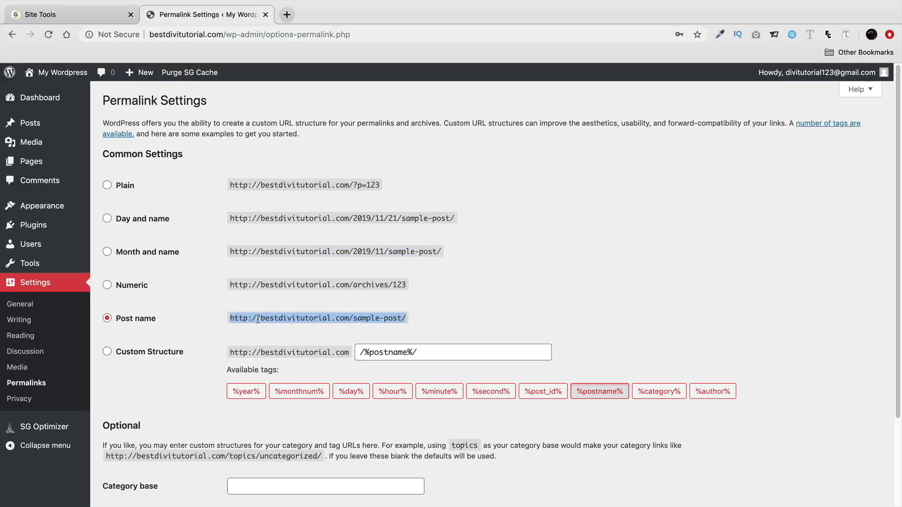
{"action": "scroll", "coordinate": [211, 329], "scroll_direction": "down", "scroll_amount": 3}
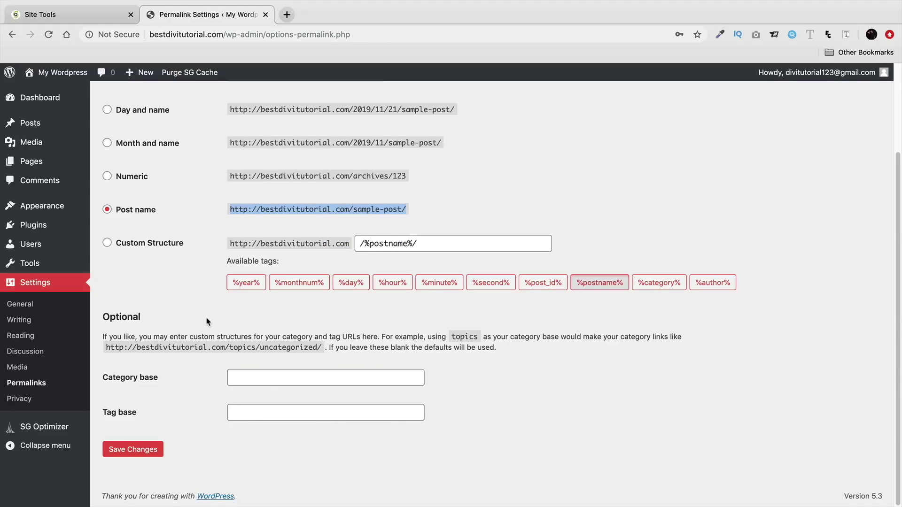
{"action": "left_click", "coordinate": [152, 449]}
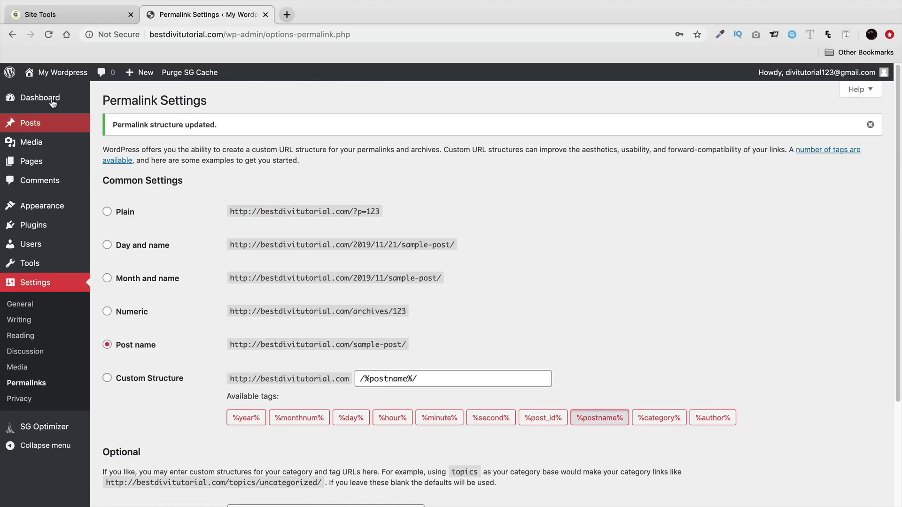
{"action": "left_click", "coordinate": [51, 101]}
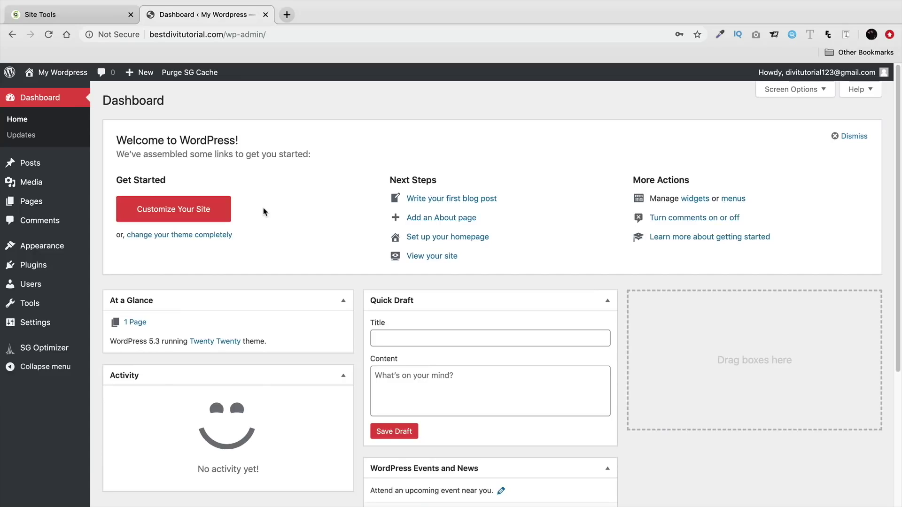
Check the connection security details, then open Add New plugins and browse the Featured list
{"action": "left_click", "coordinate": [118, 34]}
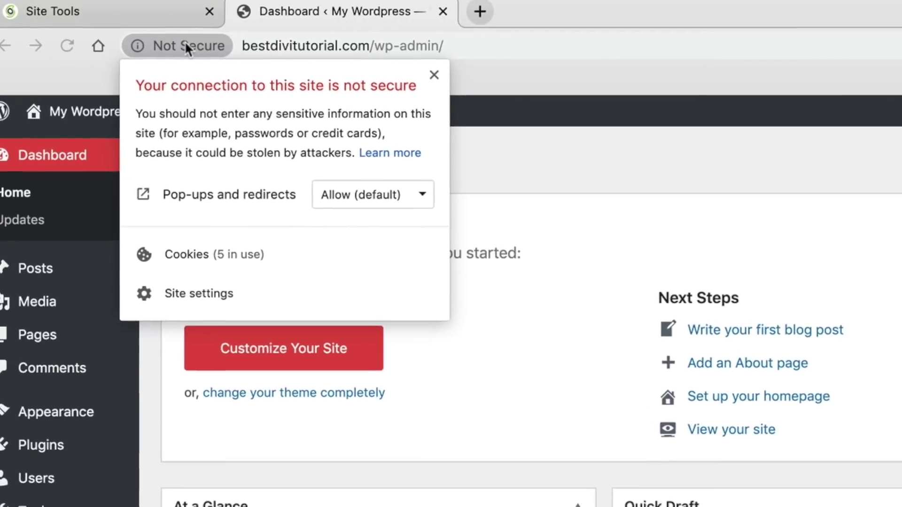
{"action": "left_click", "coordinate": [187, 42]}
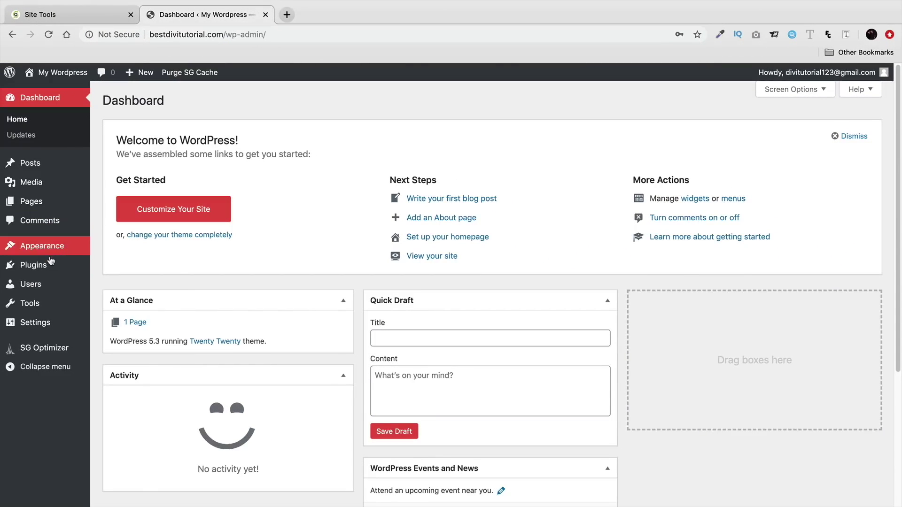
{"action": "mouse_move", "coordinate": [47, 265]}
{"action": "left_click", "coordinate": [118, 284]}
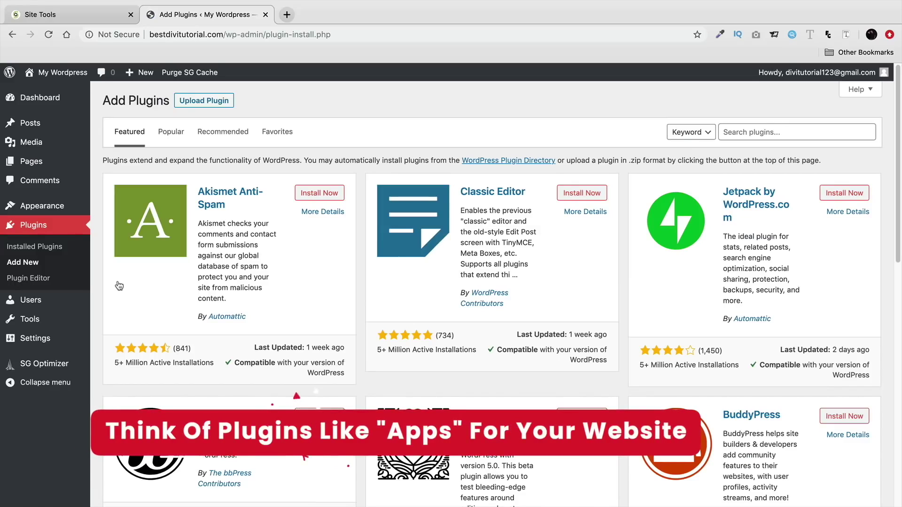
{"action": "scroll", "coordinate": [241, 329], "scroll_direction": "down", "scroll_amount": 2}
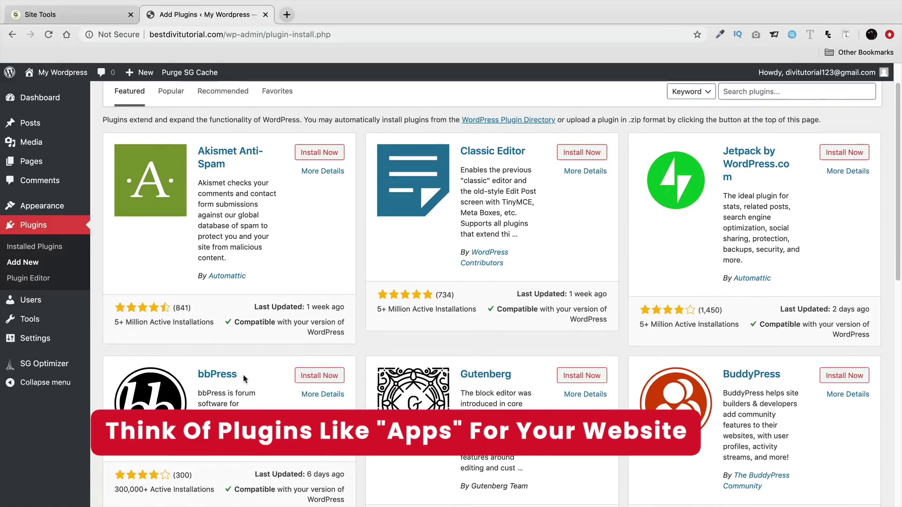
{"action": "scroll", "coordinate": [260, 404], "scroll_direction": "down", "scroll_amount": 3}
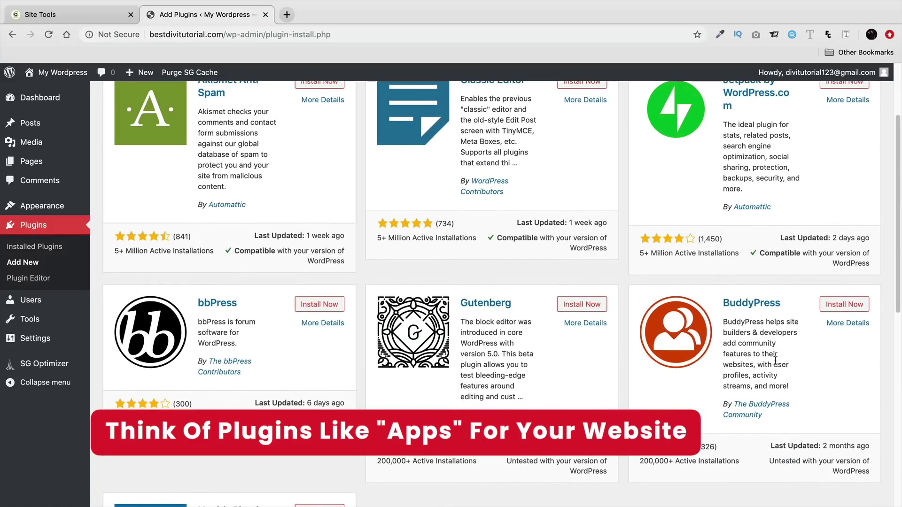
{"action": "scroll", "coordinate": [790, 359], "scroll_direction": "down", "scroll_amount": 1}
{"action": "scroll", "coordinate": [775, 357], "scroll_direction": "up", "scroll_amount": 5}
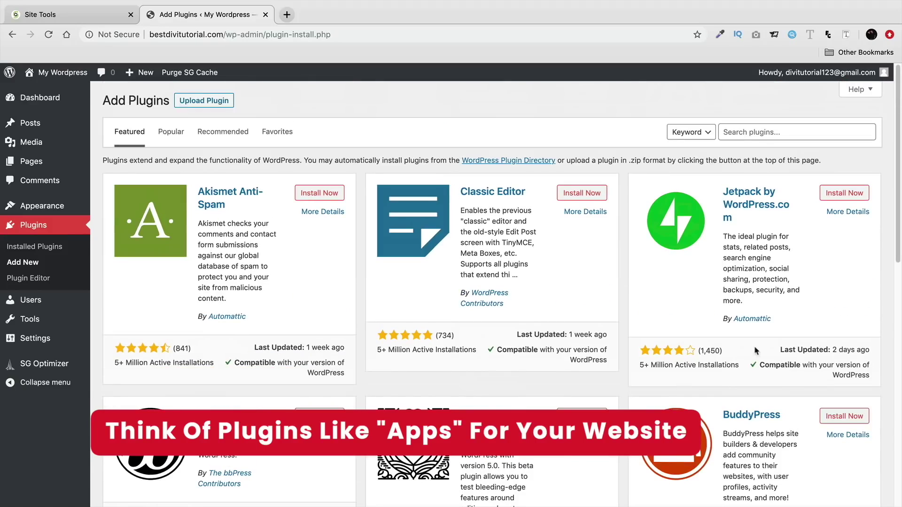
Switch to the Popular plugins list and scroll through Contact Form 7, Yoast SEO and WooCommerce
{"action": "left_click", "coordinate": [181, 137]}
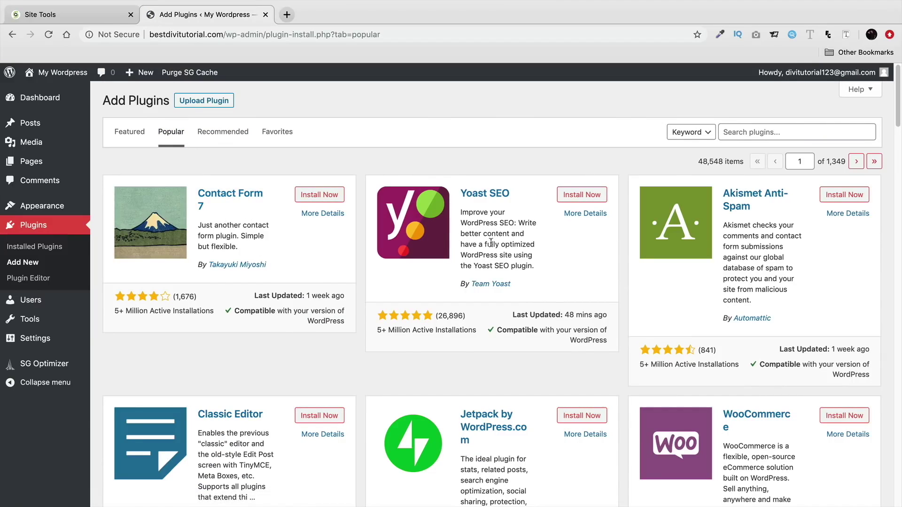
{"action": "scroll", "coordinate": [485, 233], "scroll_direction": "down", "scroll_amount": 1}
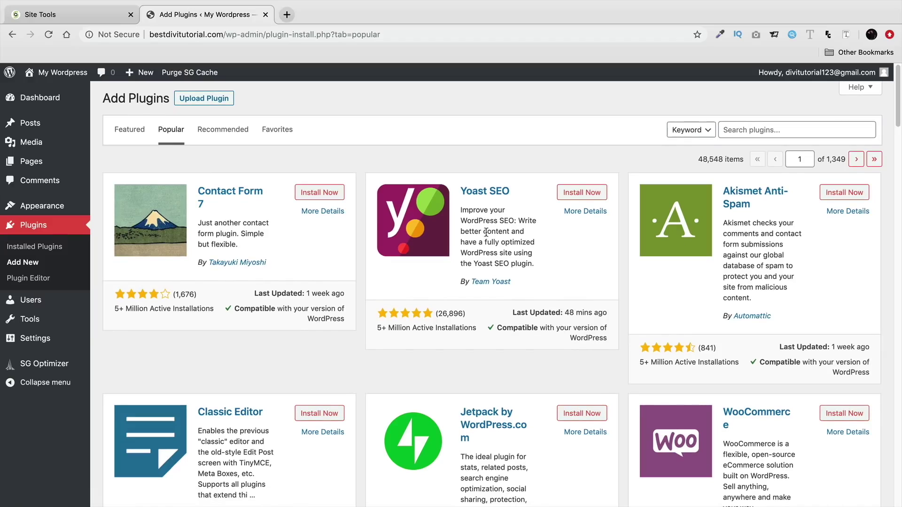
{"action": "scroll", "coordinate": [487, 227], "scroll_direction": "down", "scroll_amount": 5}
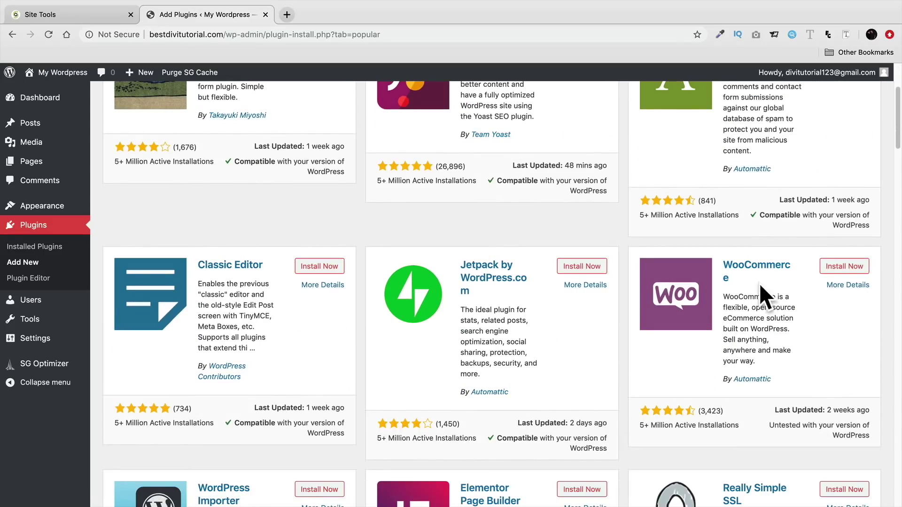
{"action": "scroll", "coordinate": [756, 305], "scroll_direction": "up", "scroll_amount": 5}
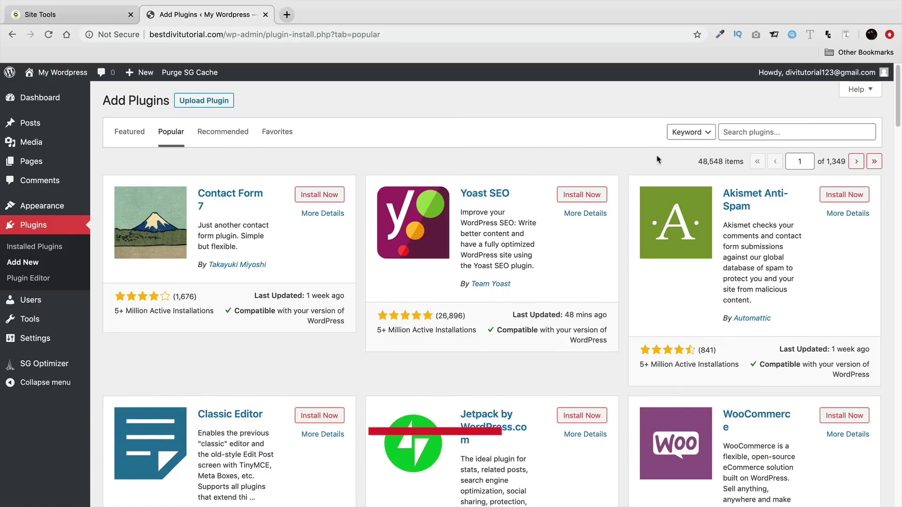
Search for 'really simple ssl', install and activate it, then activate SSL on the site
{"action": "left_click", "coordinate": [775, 137]}
{"action": "type", "text": "reall"}
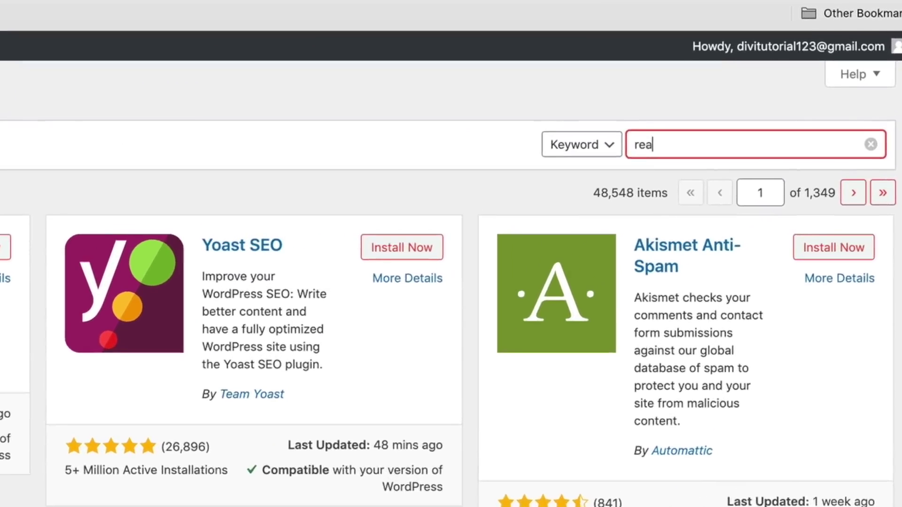
{"action": "type", "text": "y simple ssl"}
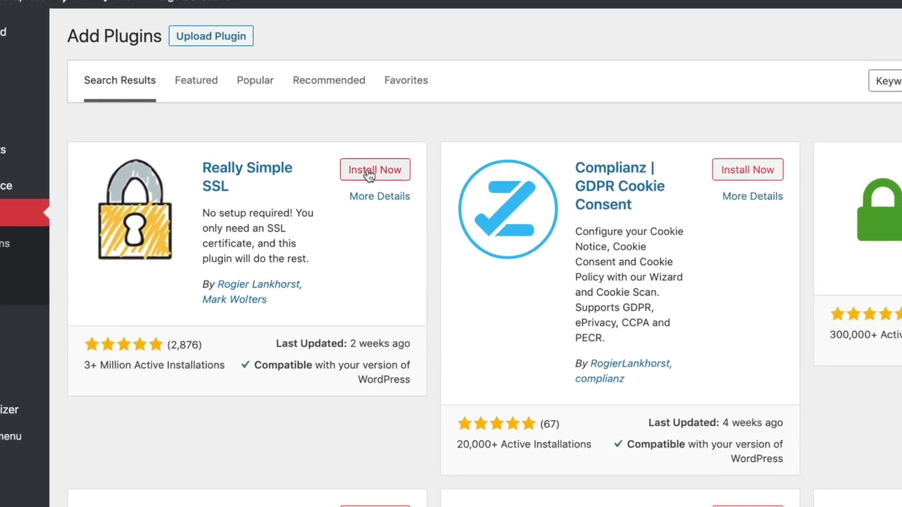
{"action": "left_click", "coordinate": [320, 196]}
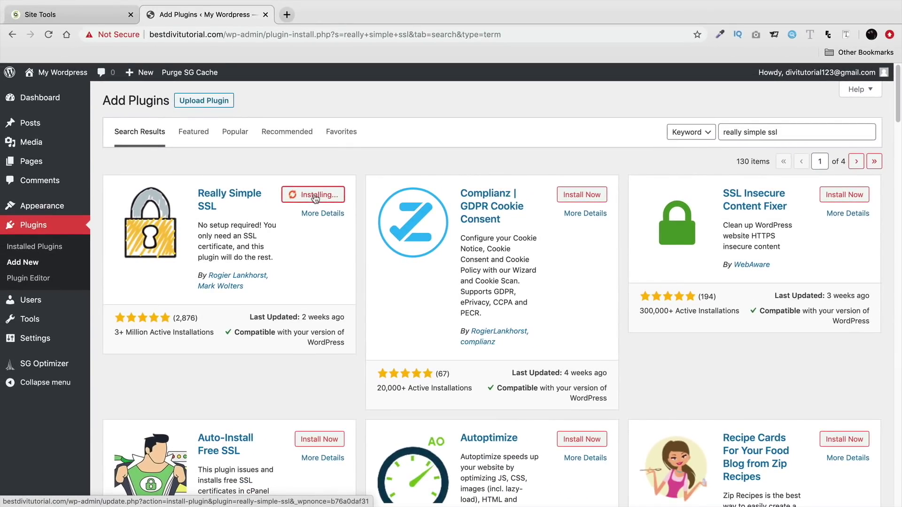
{"action": "left_click", "coordinate": [321, 198]}
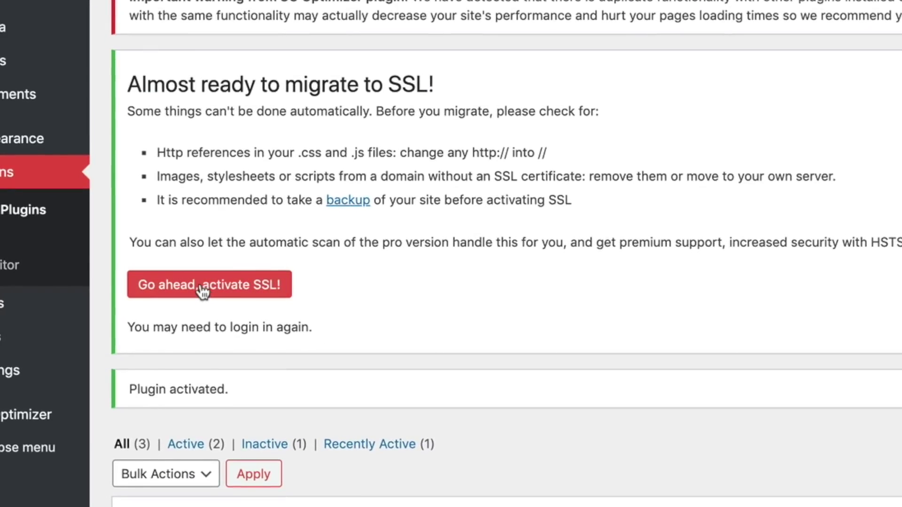
{"action": "left_click", "coordinate": [203, 291]}
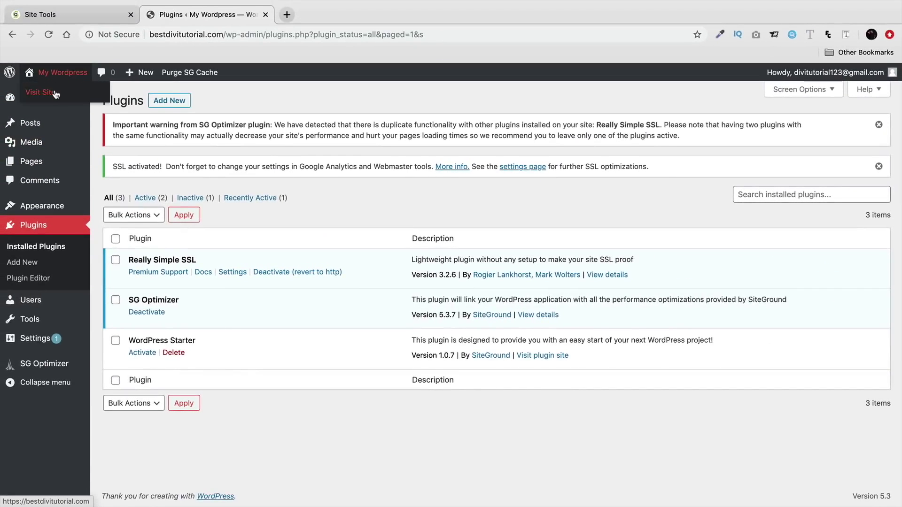
Visit the live site, confirm the secure lock icon, and load /wp-admin
{"action": "left_click", "coordinate": [44, 94]}
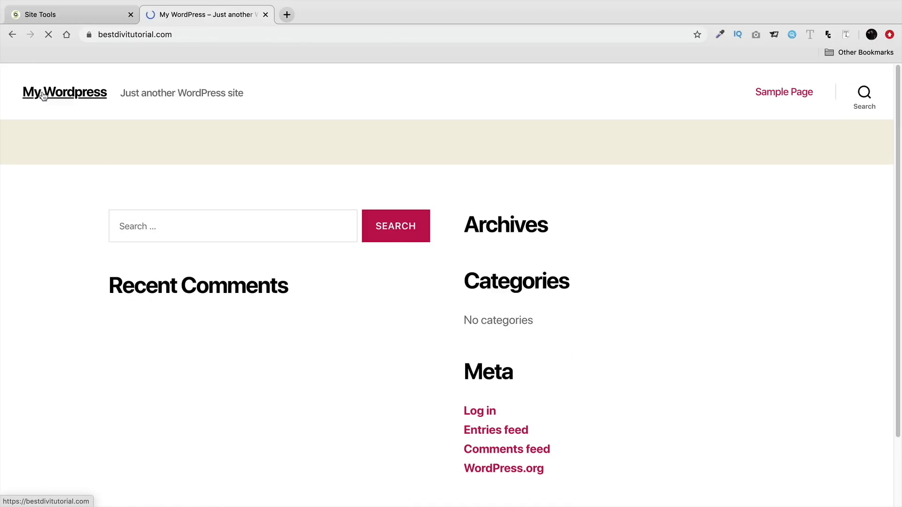
{"action": "left_click", "coordinate": [88, 34]}
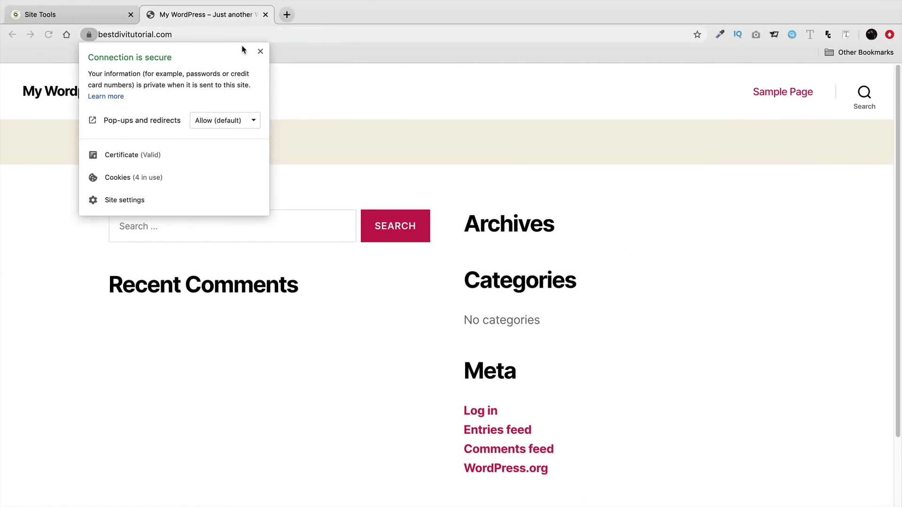
{"action": "left_click", "coordinate": [260, 51]}
{"action": "left_click", "coordinate": [250, 36]}
{"action": "left_click", "coordinate": [249, 36]}
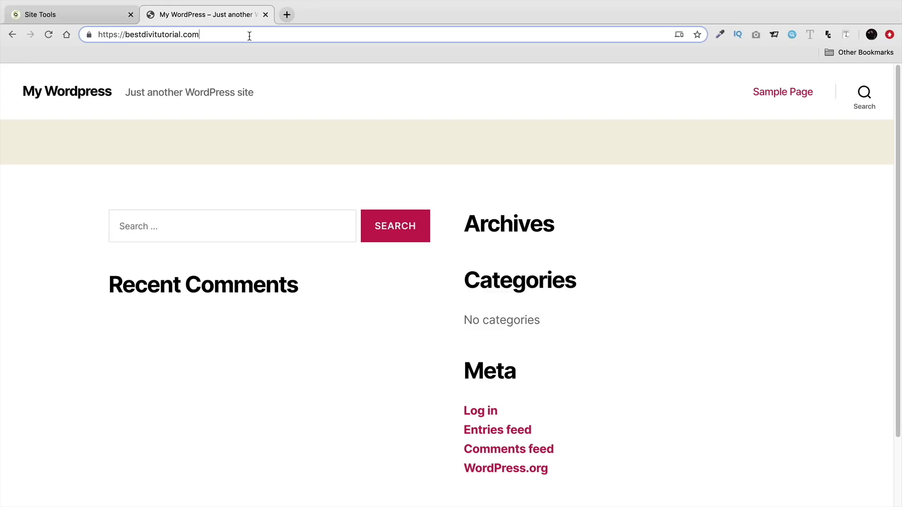
{"action": "type", "text": "/wp"}
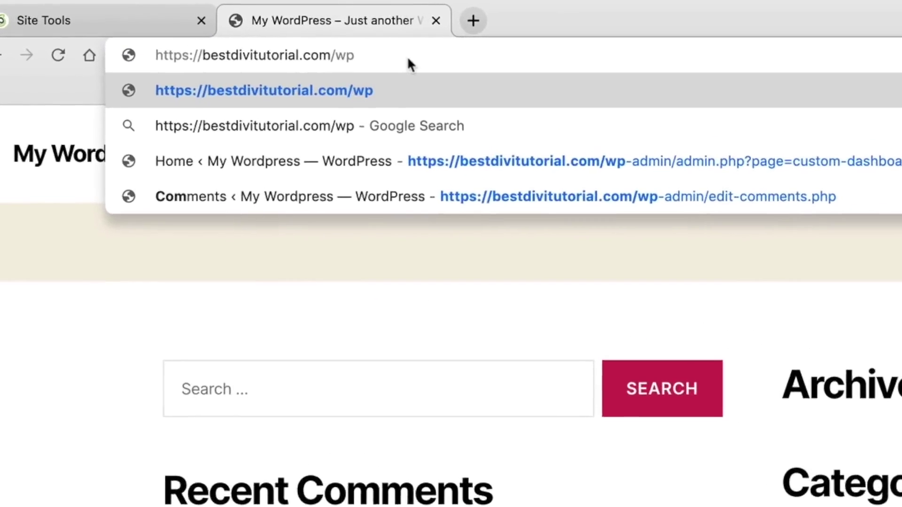
{"action": "type", "text": "-admin"}
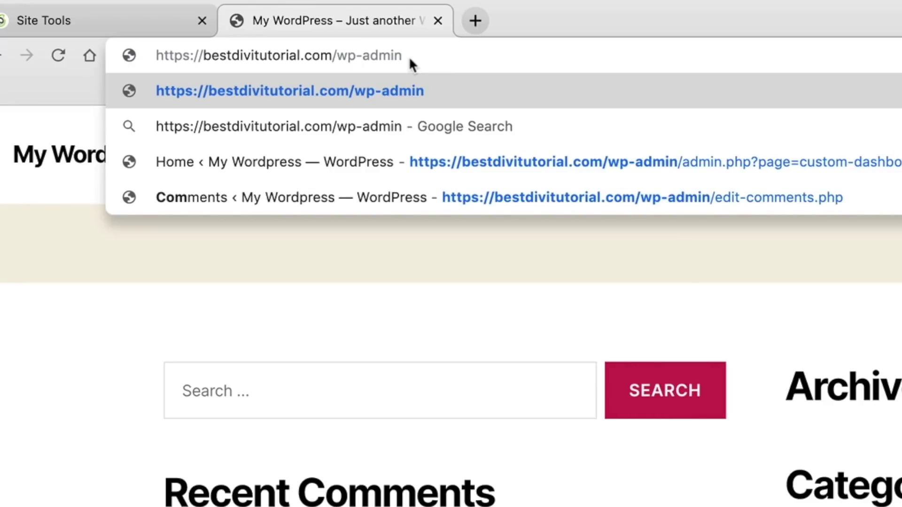
{"action": "key", "text": "Return"}
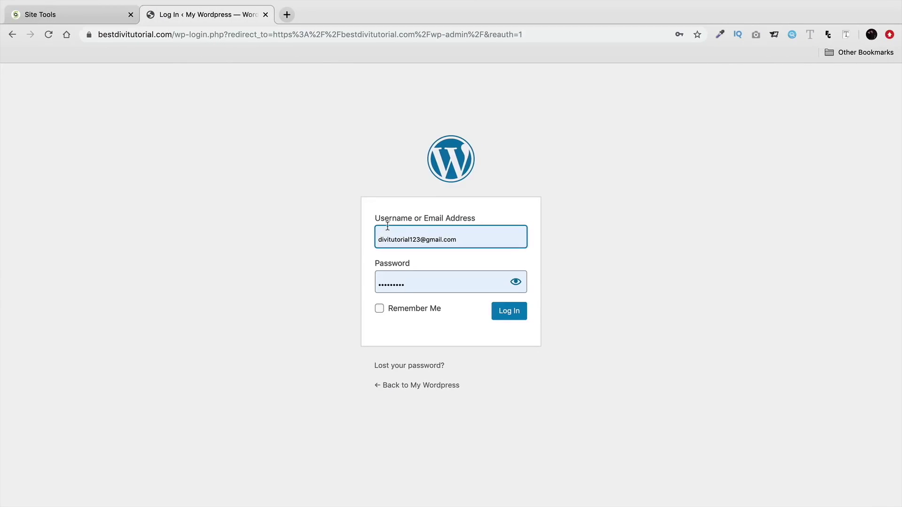
Log in with Remember Me, then dismiss the SG Optimizer warning and SSL-activated notice
{"action": "left_click", "coordinate": [456, 237]}
{"action": "left_click", "coordinate": [337, 249]}
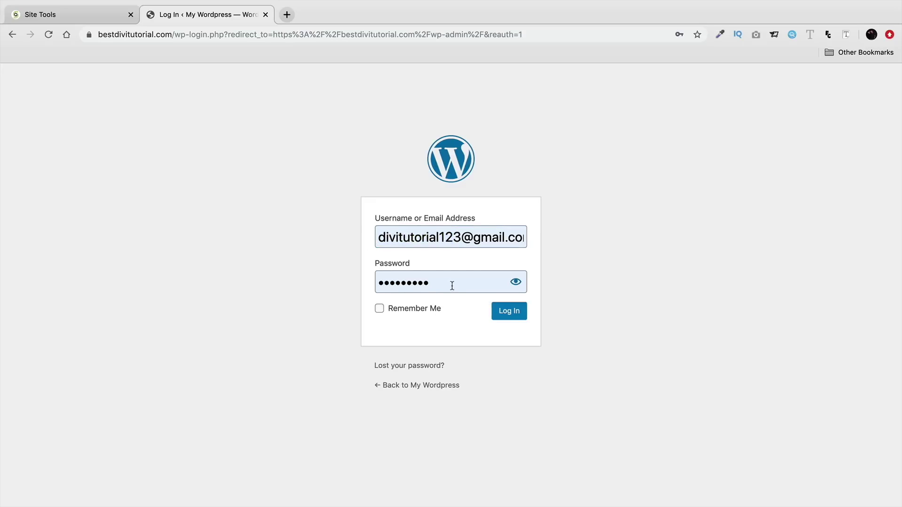
{"action": "left_click", "coordinate": [379, 309]}
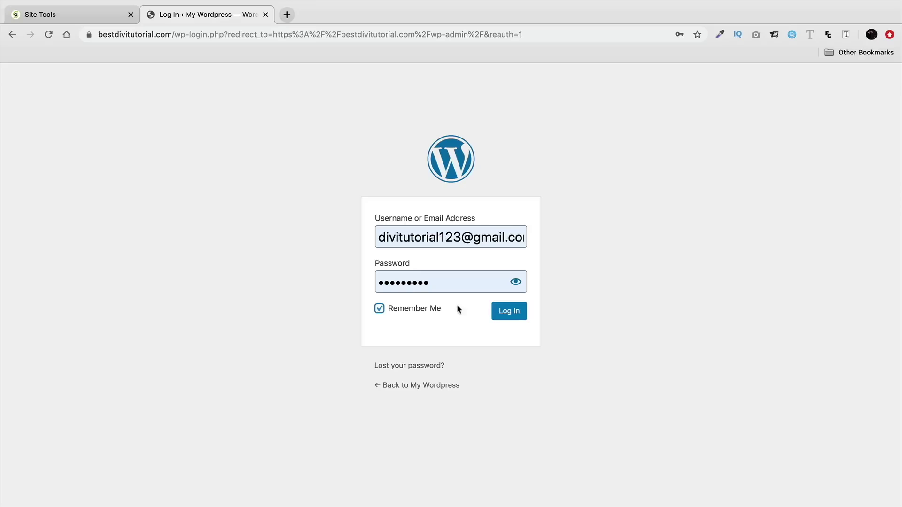
{"action": "left_click", "coordinate": [511, 316]}
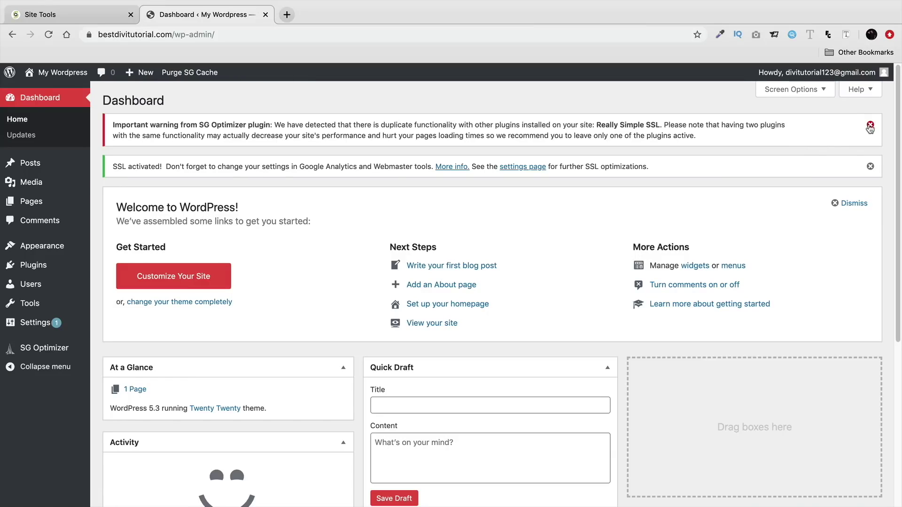
{"action": "left_click", "coordinate": [870, 125]}
{"action": "left_click", "coordinate": [871, 125]}
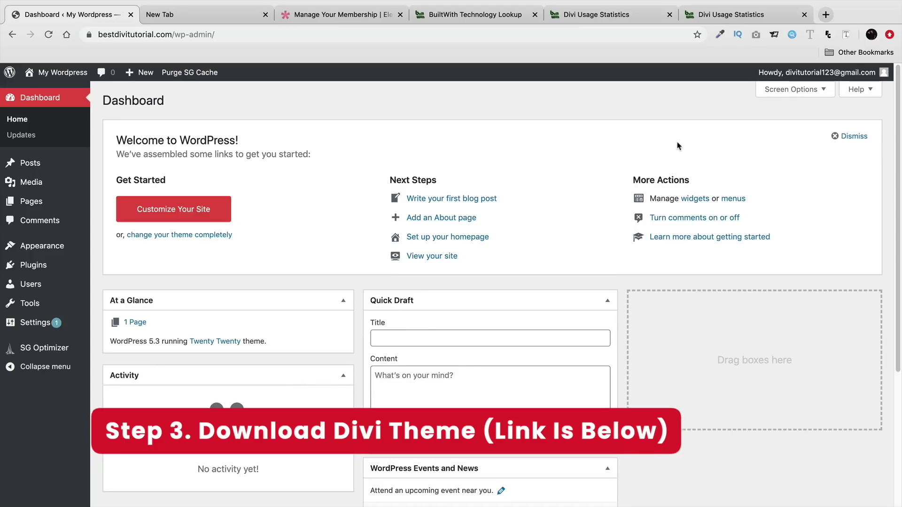
Load darrelwilson.com/divi-discount in the new tab and scroll to the $80/year and $224 lifetime plans
{"action": "left_click", "coordinate": [208, 19]}
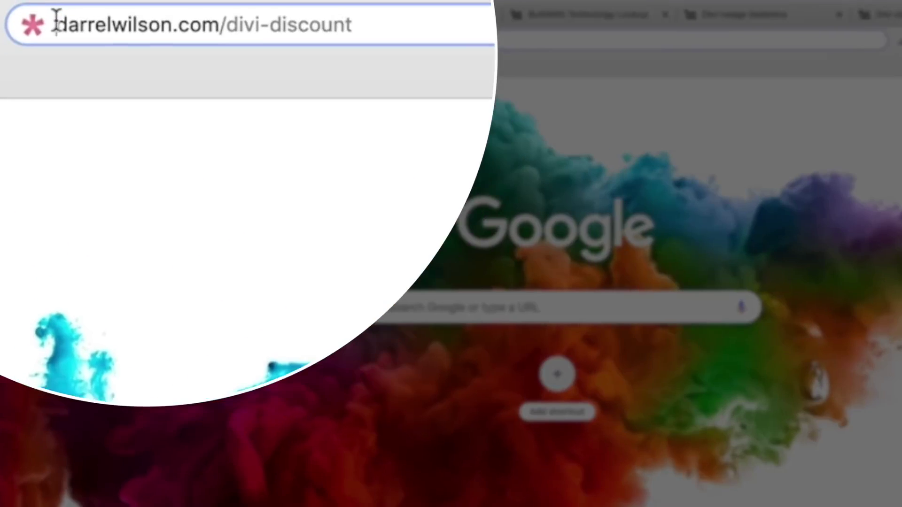
{"action": "left_click_drag", "start_coordinate": [94, 34], "coordinate": [219, 34]}
{"action": "left_click", "coordinate": [493, 46]}
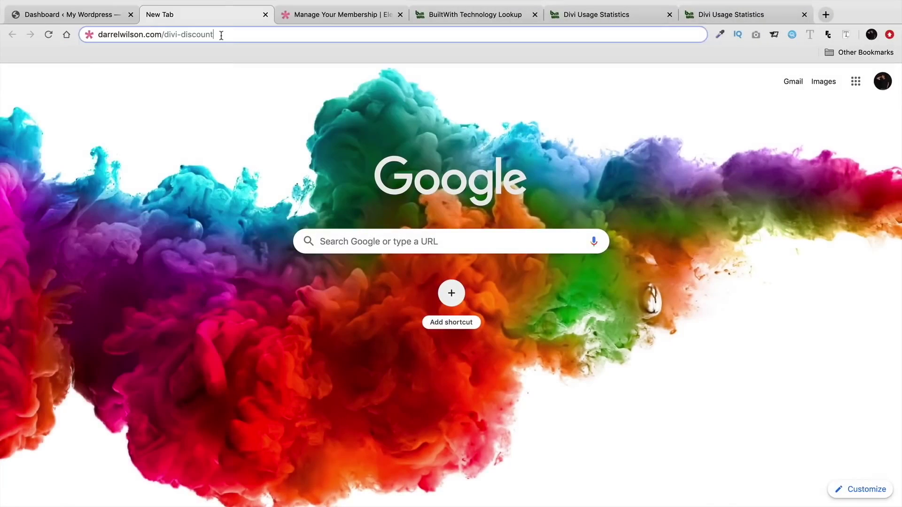
{"action": "key", "text": "Return"}
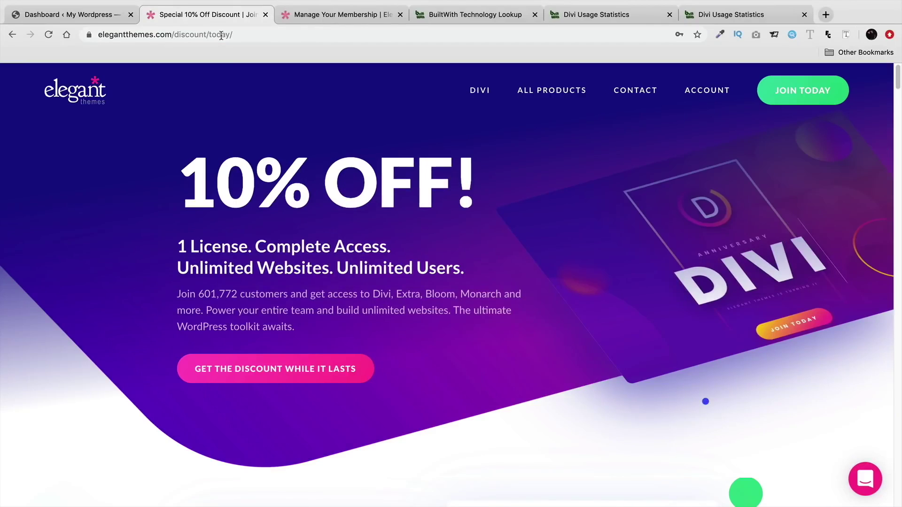
{"action": "scroll", "coordinate": [459, 290], "scroll_direction": "down", "scroll_amount": 5}
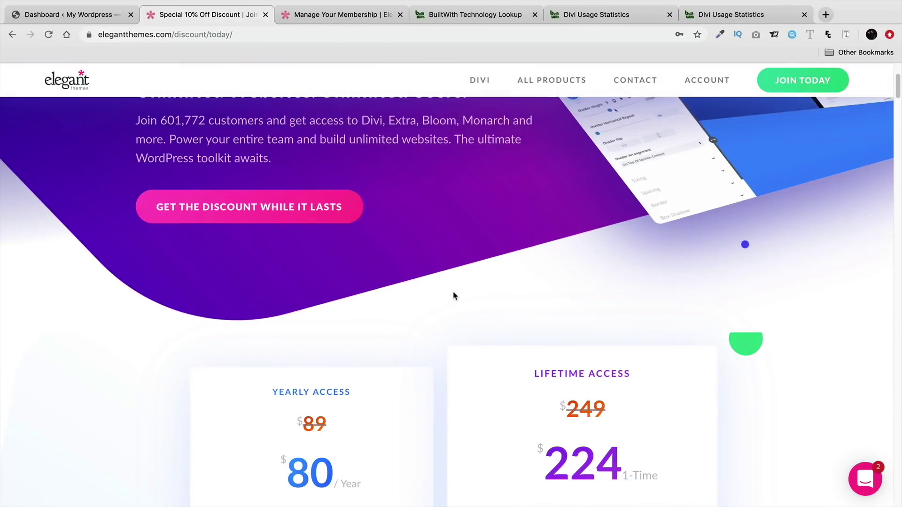
{"action": "scroll", "coordinate": [442, 314], "scroll_direction": "down", "scroll_amount": 5}
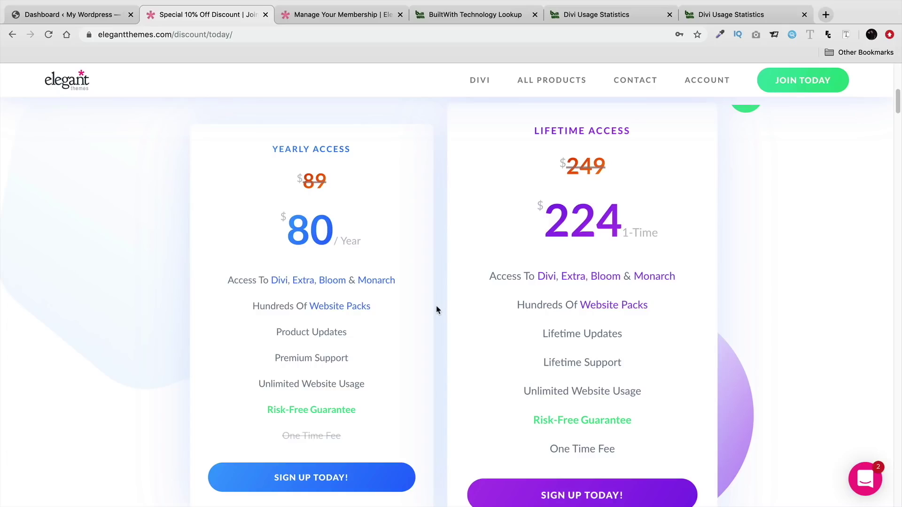
{"action": "left_click", "coordinate": [472, 19]}
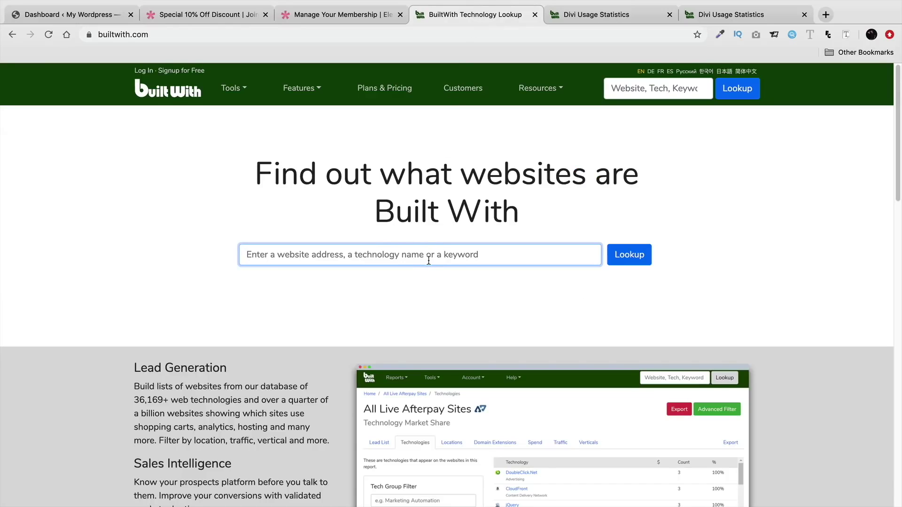
{"action": "type", "text": "dvi "}
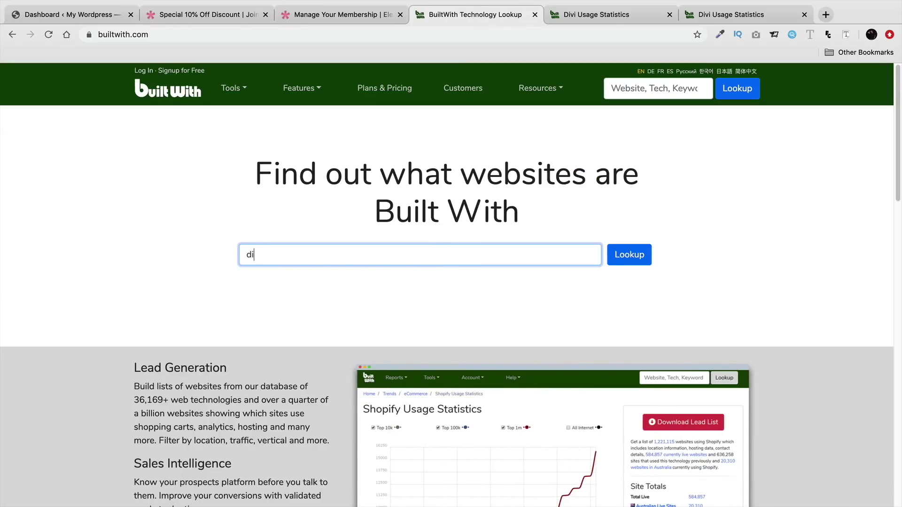
{"action": "type", "text": "theme"}
{"action": "key", "text": "Return"}
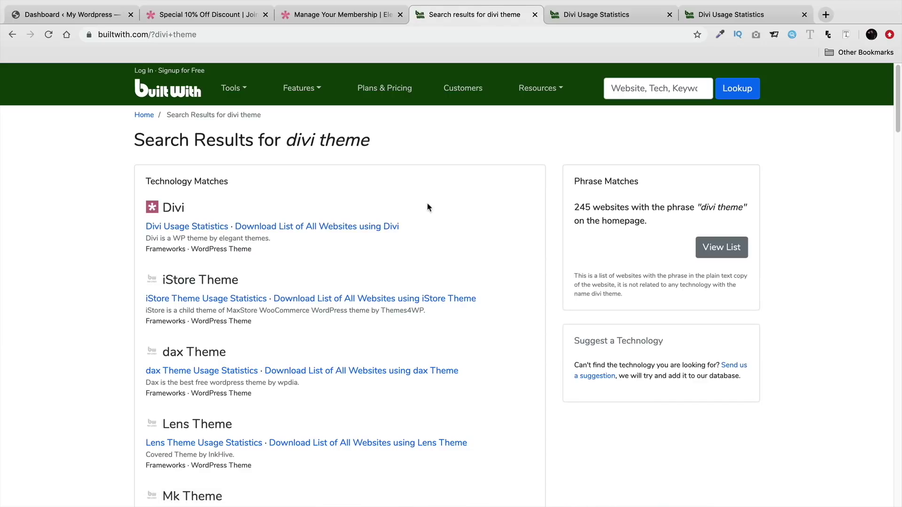
{"action": "left_click", "coordinate": [182, 229]}
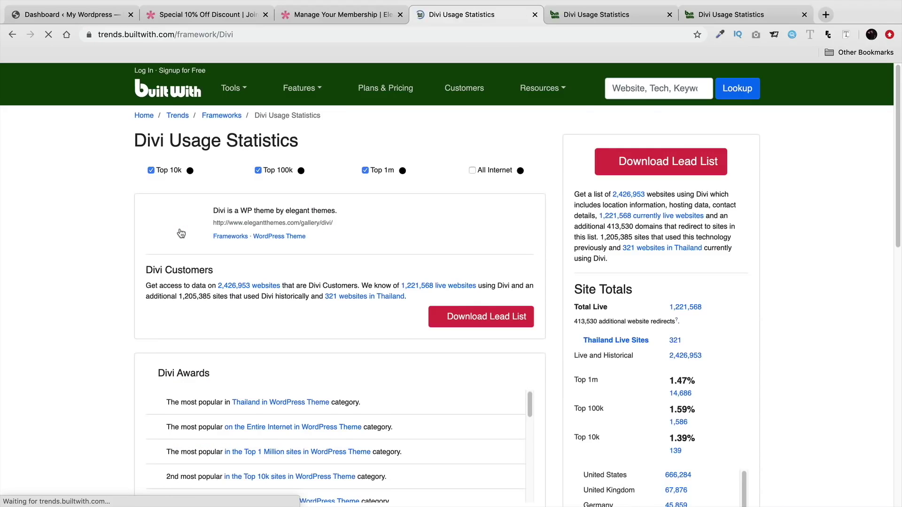
{"action": "scroll", "coordinate": [181, 233], "scroll_direction": "down", "scroll_amount": 5}
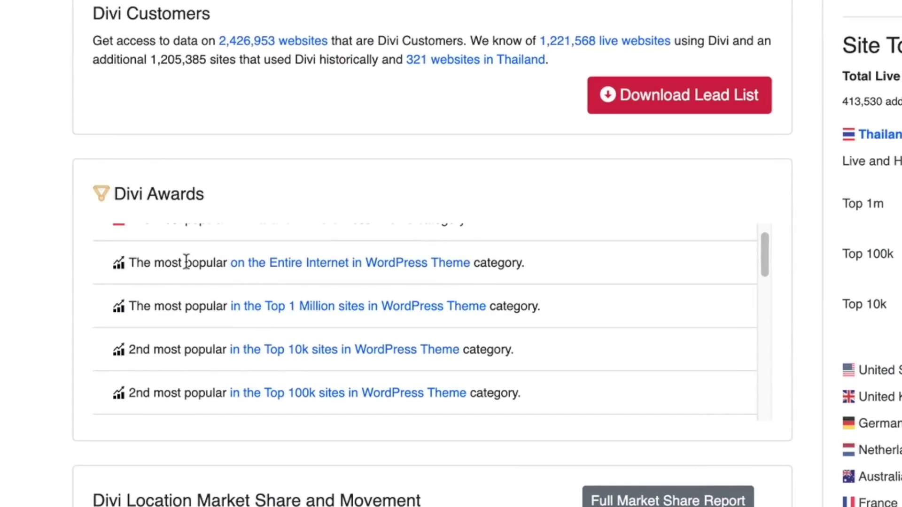
{"action": "left_click_drag", "start_coordinate": [172, 262], "coordinate": [496, 273]}
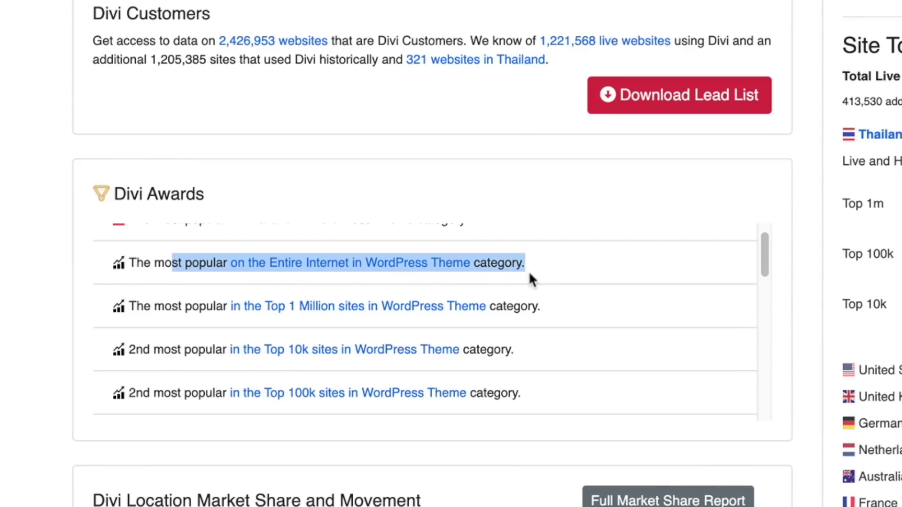
{"action": "scroll", "coordinate": [541, 279], "scroll_direction": "down", "scroll_amount": 1}
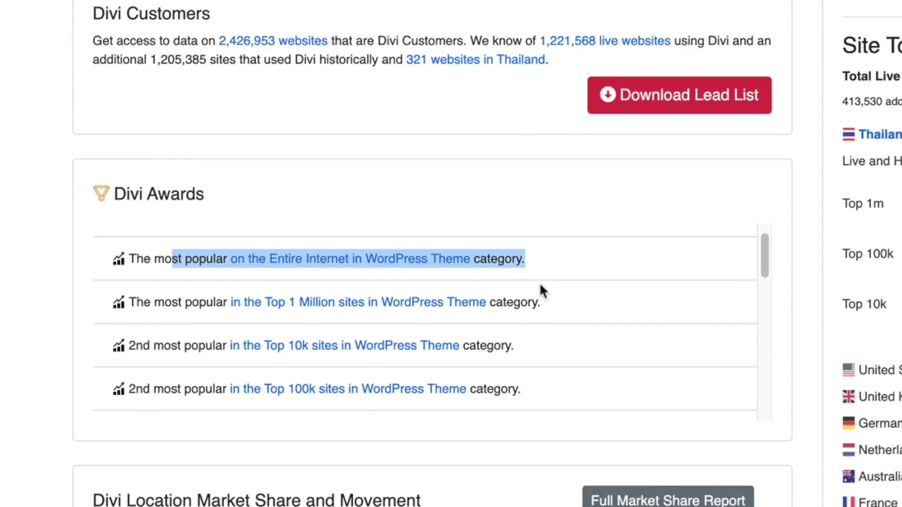
{"action": "left_click_drag", "start_coordinate": [155, 303], "coordinate": [584, 301]}
{"action": "scroll", "coordinate": [585, 302], "scroll_direction": "down", "scroll_amount": 3}
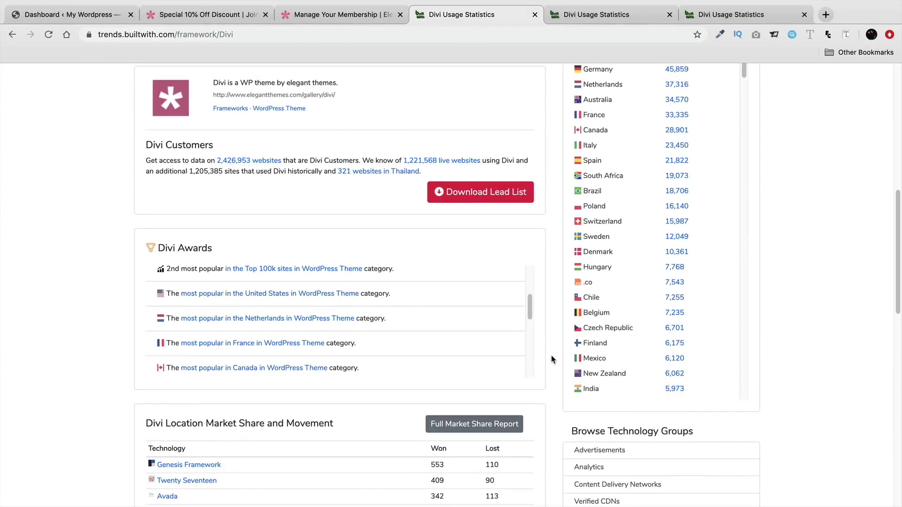
Review the LIFETIME ACCESS card's benefits, including Lifetime Updates and Lifetime Support
{"action": "left_click", "coordinate": [220, 18]}
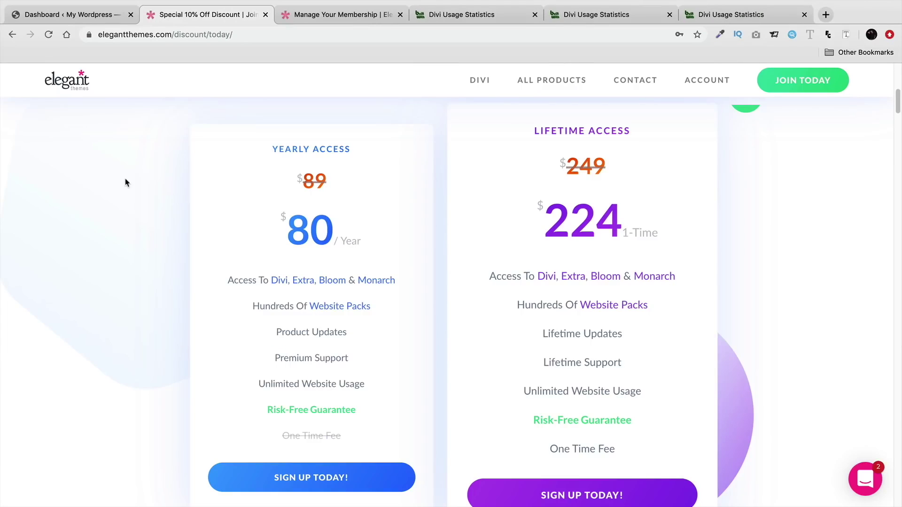
{"action": "left_click_drag", "start_coordinate": [534, 131], "coordinate": [669, 133]}
{"action": "left_click", "coordinate": [669, 134]}
{"action": "mouse_move", "coordinate": [663, 280]}
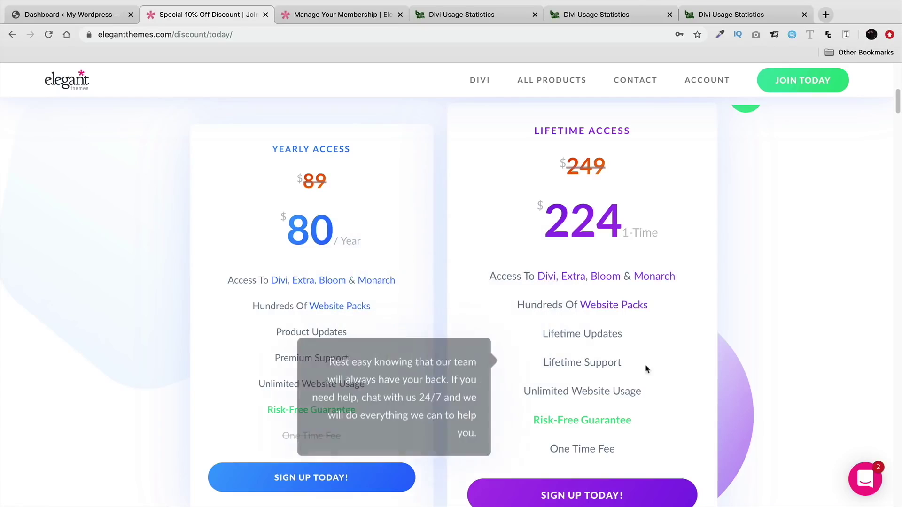
{"action": "mouse_move", "coordinate": [633, 375]}
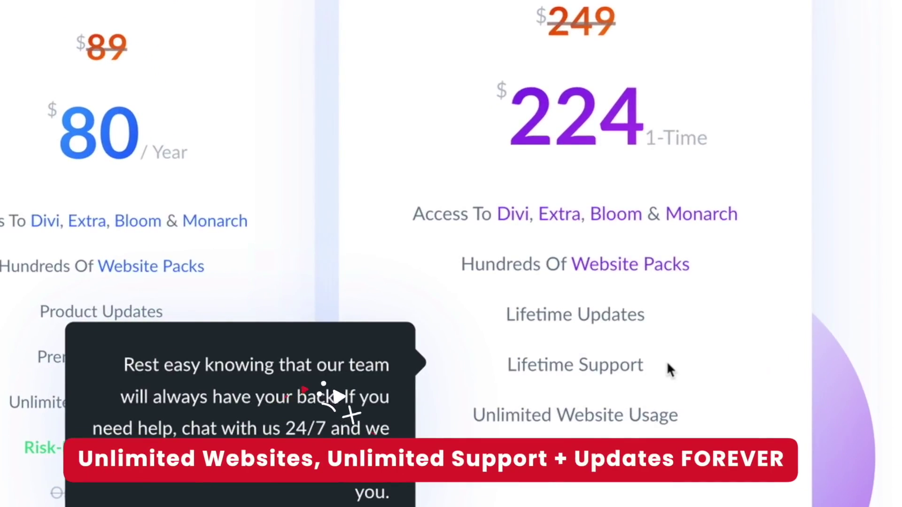
{"action": "left_click_drag", "start_coordinate": [648, 314], "coordinate": [514, 312]}
{"action": "mouse_move", "coordinate": [627, 376]}
{"action": "left_click_drag", "start_coordinate": [644, 371], "coordinate": [507, 354]}
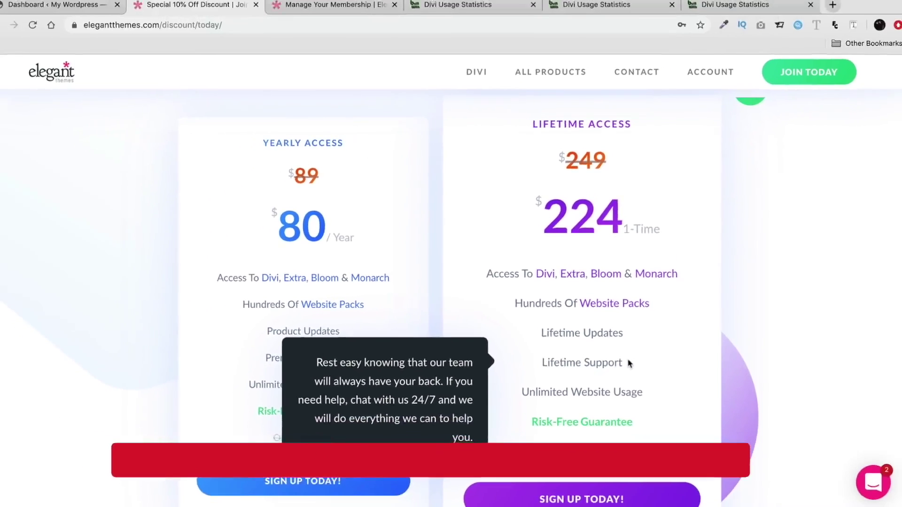
{"action": "mouse_move", "coordinate": [533, 329]}
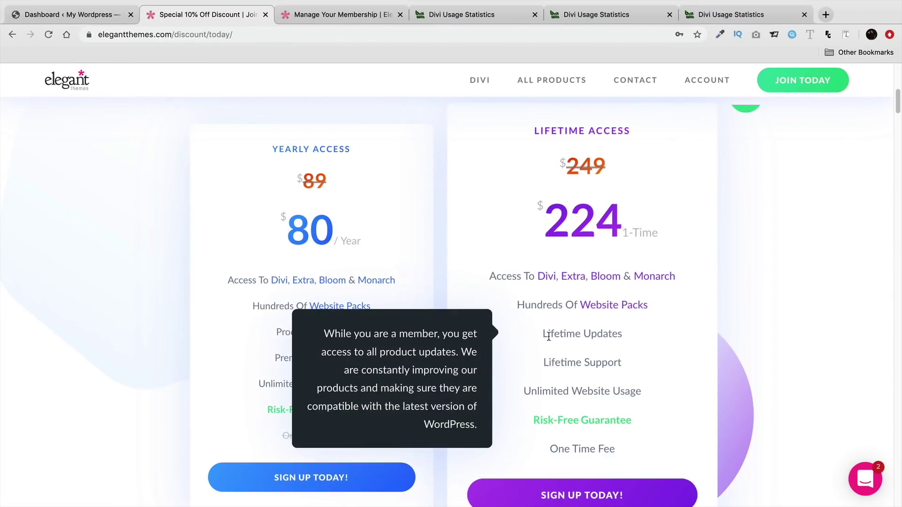
{"action": "triple_click", "coordinate": [576, 127]}
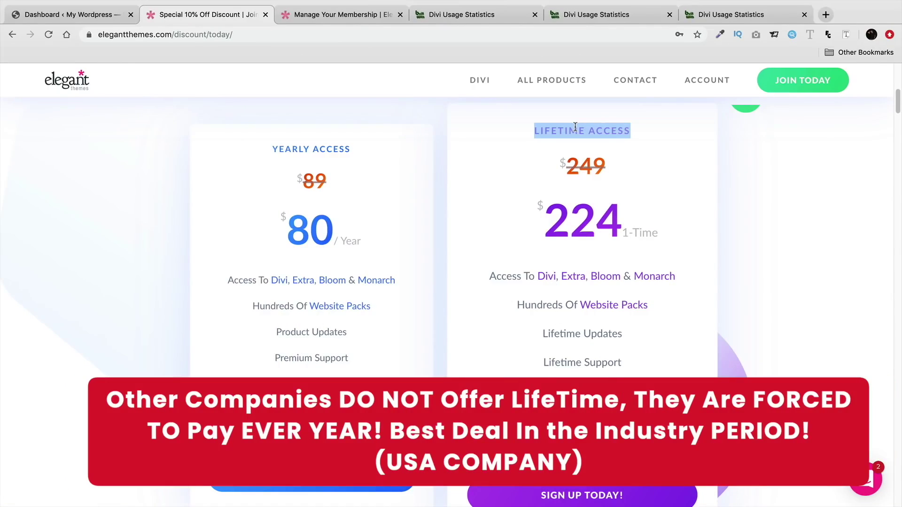
{"action": "left_click_drag", "start_coordinate": [632, 134], "coordinate": [534, 128]}
Compare YEARLY ACCESS against Lifetime's One Time Fee, then open the Manage Your Membership tab
{"action": "scroll", "coordinate": [495, 241], "scroll_direction": "down", "scroll_amount": 1}
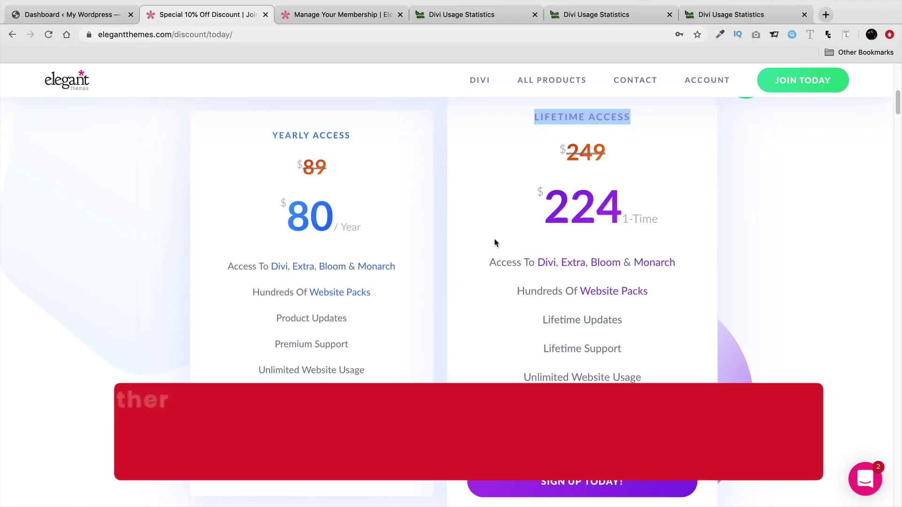
{"action": "mouse_move", "coordinate": [496, 253]}
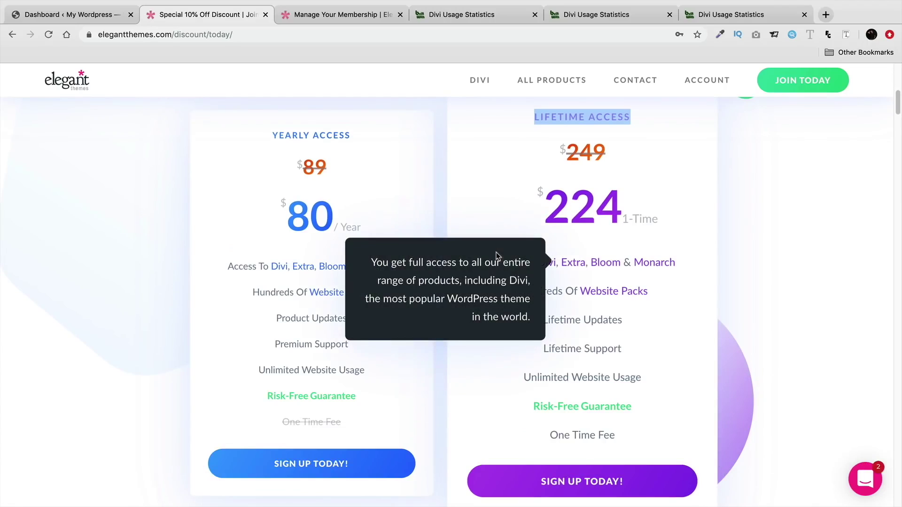
{"action": "triple_click", "coordinate": [327, 135]}
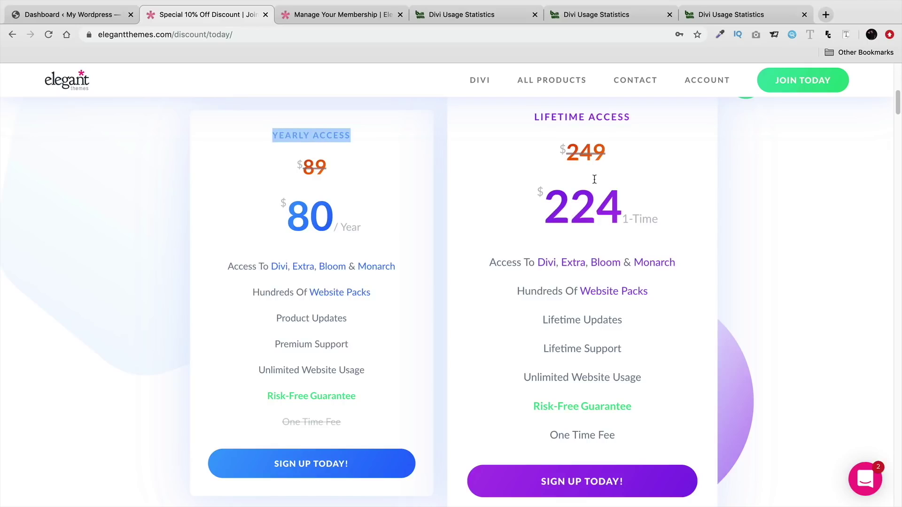
{"action": "left_click_drag", "start_coordinate": [627, 116], "coordinate": [533, 117]}
{"action": "mouse_move", "coordinate": [624, 444]}
{"action": "left_click_drag", "start_coordinate": [621, 438], "coordinate": [547, 436]}
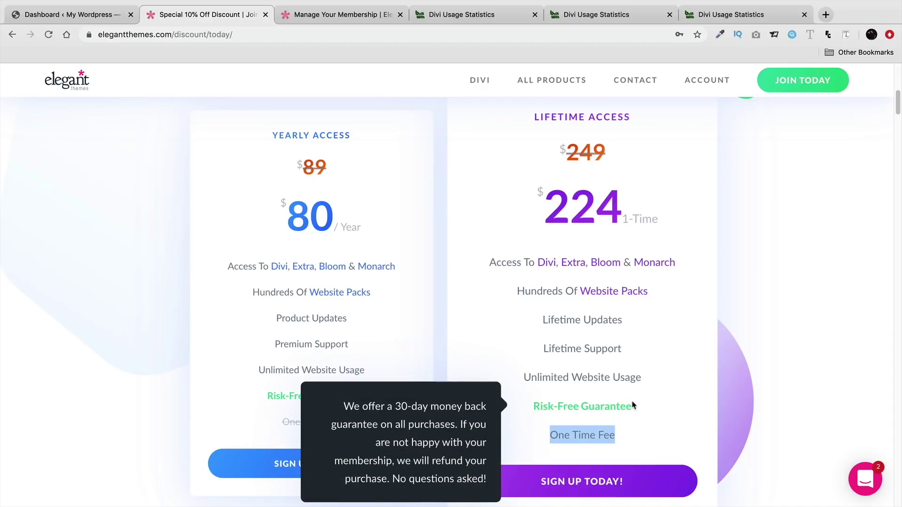
{"action": "left_click", "coordinate": [658, 371]}
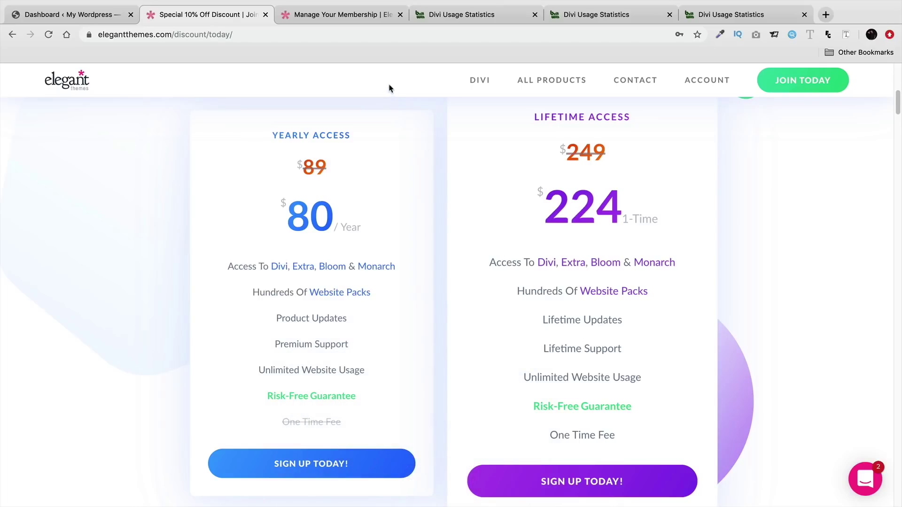
{"action": "left_click", "coordinate": [358, 14]}
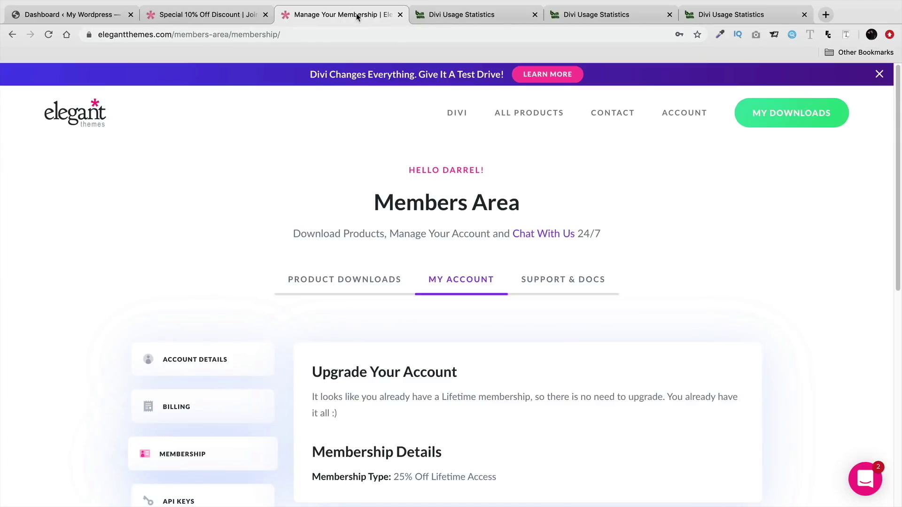
Read the lifetime membership confirmation message on the membership page
{"action": "scroll", "coordinate": [240, 247], "scroll_direction": "down", "scroll_amount": 2}
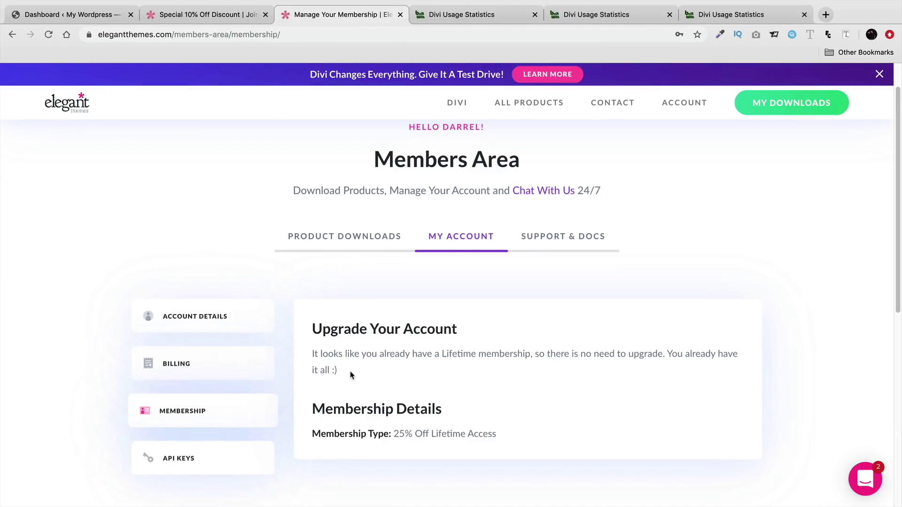
{"action": "left_click_drag", "start_coordinate": [338, 372], "coordinate": [306, 356]}
{"action": "left_click", "coordinate": [326, 364]}
{"action": "scroll", "coordinate": [327, 358], "scroll_direction": "down", "scroll_amount": 1}
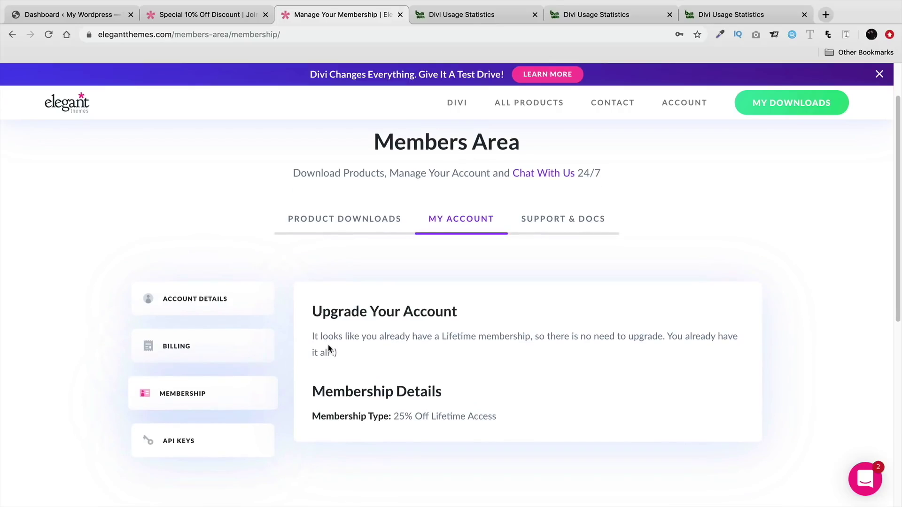
{"action": "scroll", "coordinate": [329, 348], "scroll_direction": "down", "scroll_amount": 1}
Download the Divi theme zip from Product Downloads and return to the WordPress Dashboard tab
{"action": "left_click", "coordinate": [312, 224]}
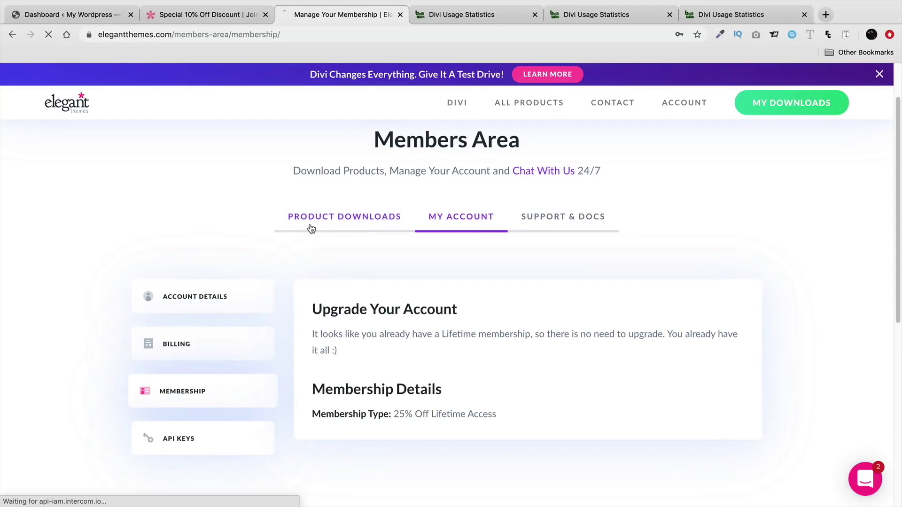
{"action": "scroll", "coordinate": [320, 235], "scroll_direction": "down", "scroll_amount": 7}
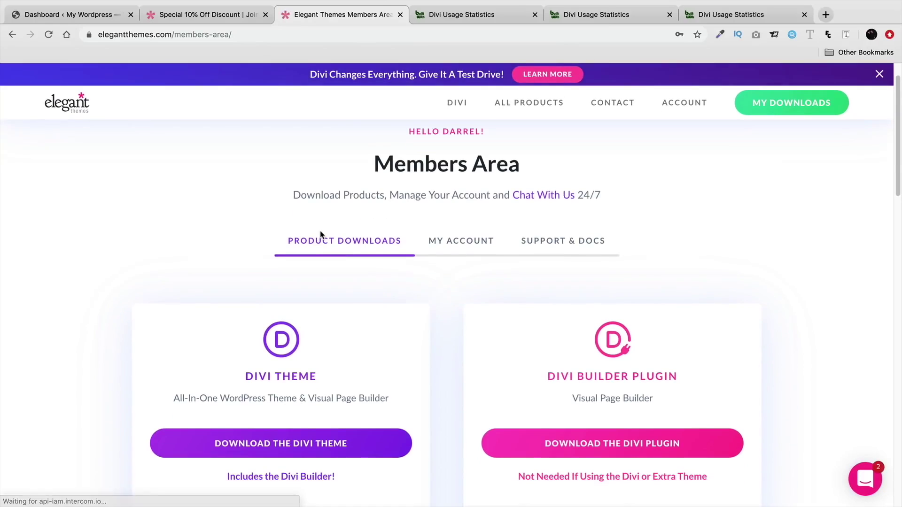
{"action": "scroll", "coordinate": [321, 235], "scroll_direction": "down", "scroll_amount": 4}
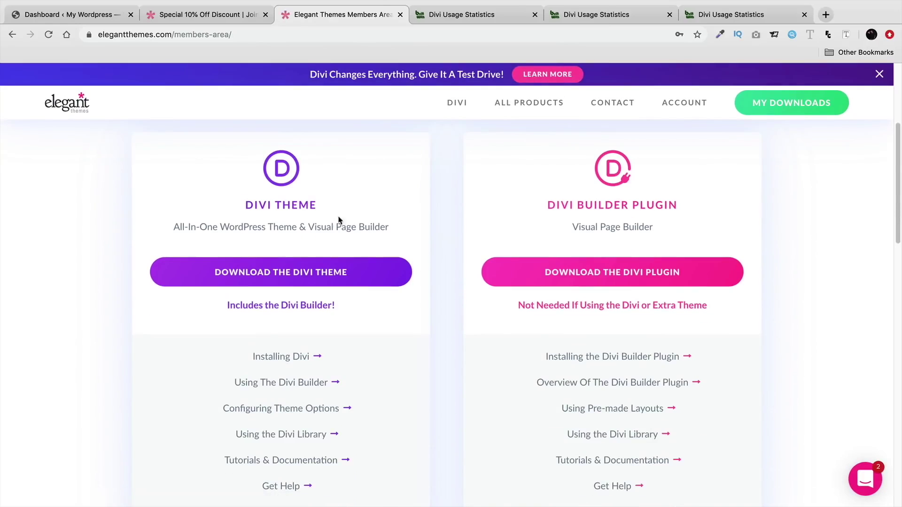
{"action": "scroll", "coordinate": [514, 271], "scroll_direction": "down", "scroll_amount": 5}
{"action": "scroll", "coordinate": [504, 277], "scroll_direction": "down", "scroll_amount": 10}
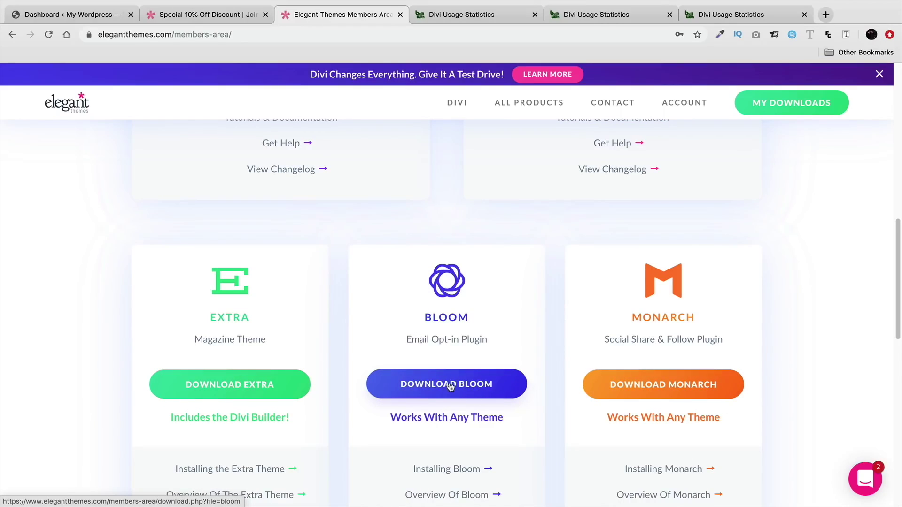
{"action": "scroll", "coordinate": [470, 383], "scroll_direction": "up", "scroll_amount": 10}
{"action": "scroll", "coordinate": [472, 382], "scroll_direction": "up", "scroll_amount": 8}
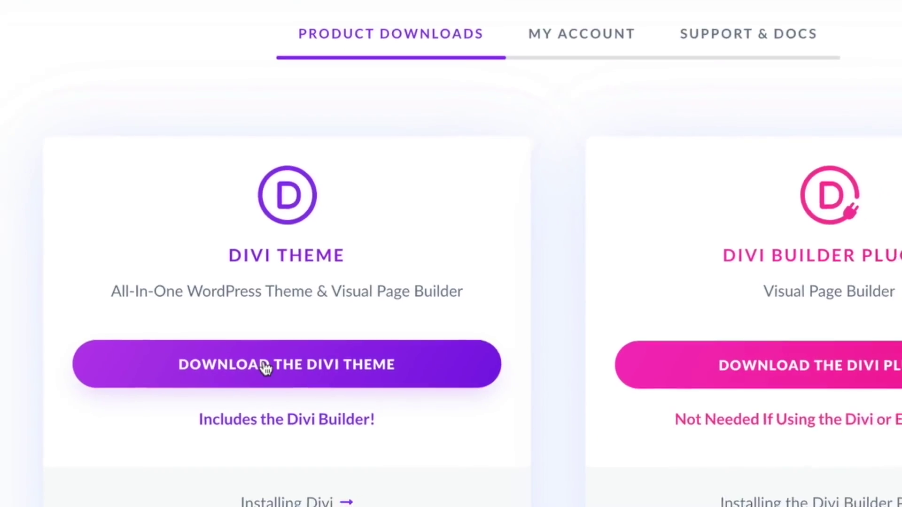
{"action": "left_click", "coordinate": [265, 368]}
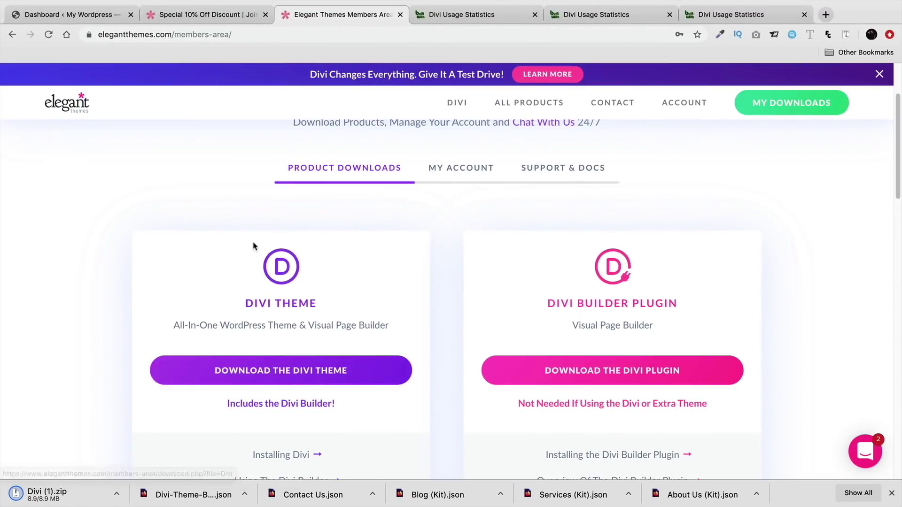
{"action": "left_click", "coordinate": [891, 495]}
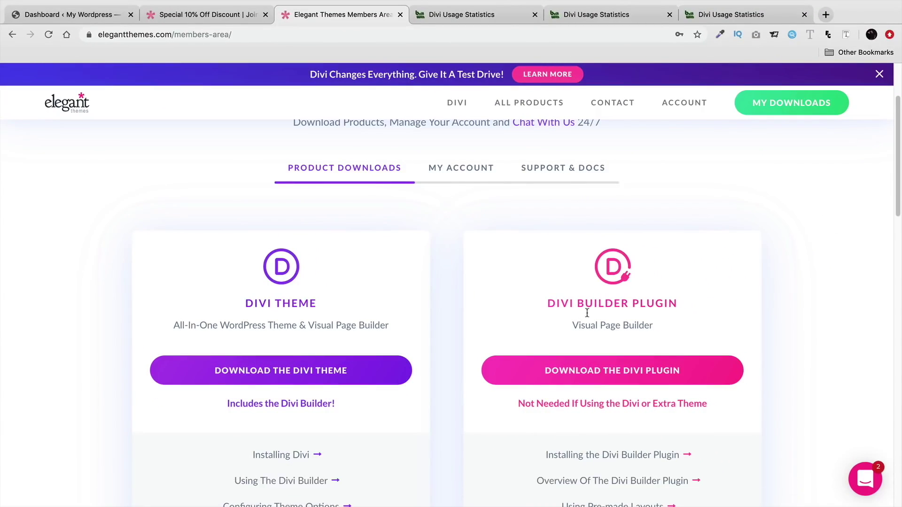
{"action": "left_click", "coordinate": [91, 18]}
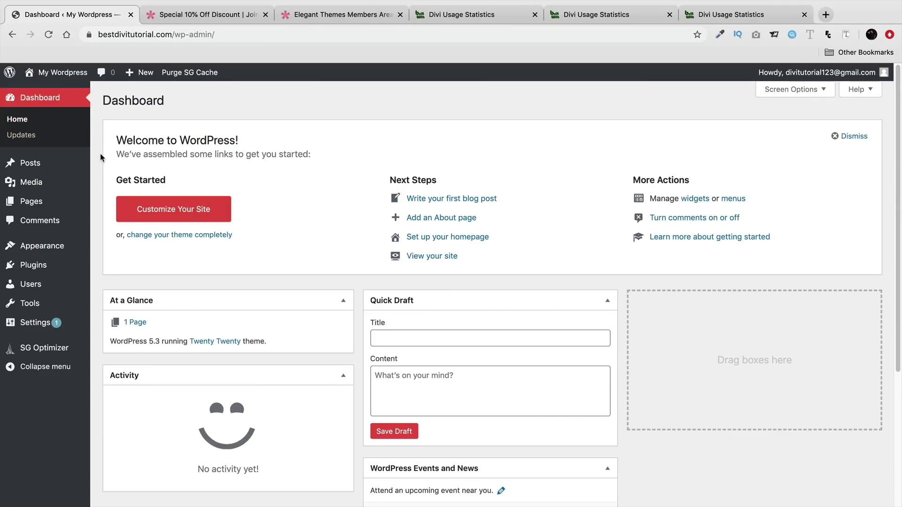
Go from the installed Themes page to Add New to browse featured themes
{"action": "mouse_move", "coordinate": [45, 245]}
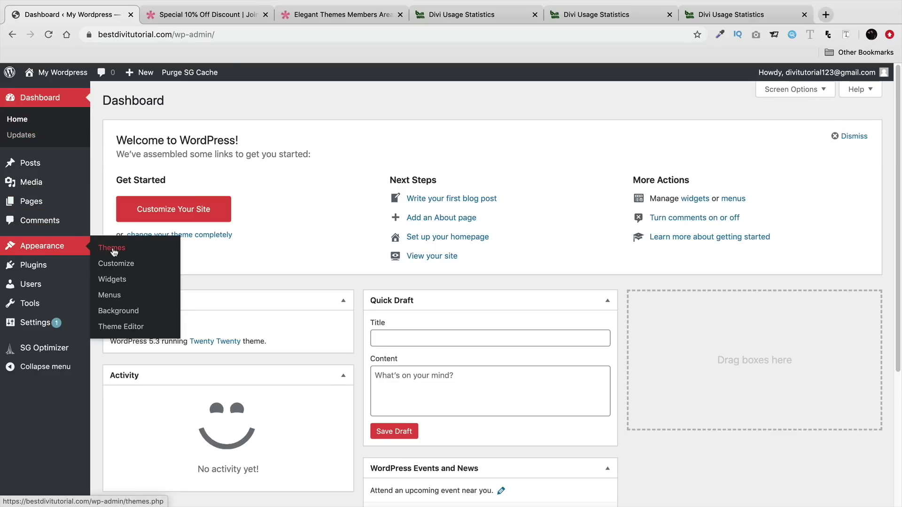
{"action": "left_click", "coordinate": [113, 249]}
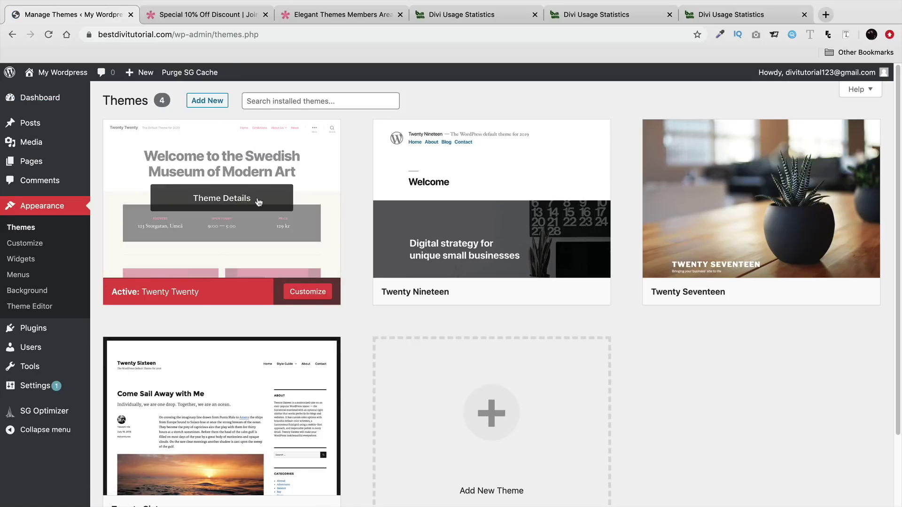
{"action": "mouse_move", "coordinate": [459, 196]}
{"action": "mouse_move", "coordinate": [204, 401]}
{"action": "mouse_move", "coordinate": [447, 221]}
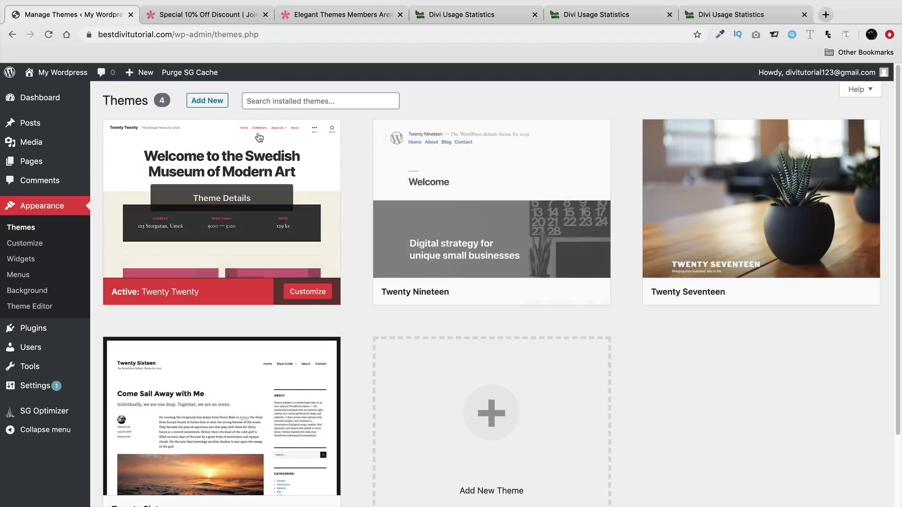
{"action": "left_click", "coordinate": [206, 100]}
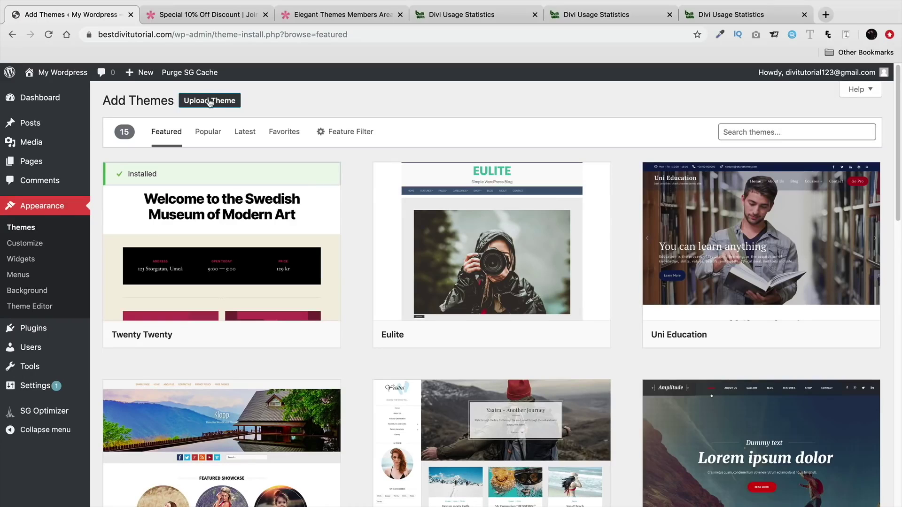
Upload and install the Divi (1).zip theme file, then activate Divi
{"action": "left_click", "coordinate": [210, 105]}
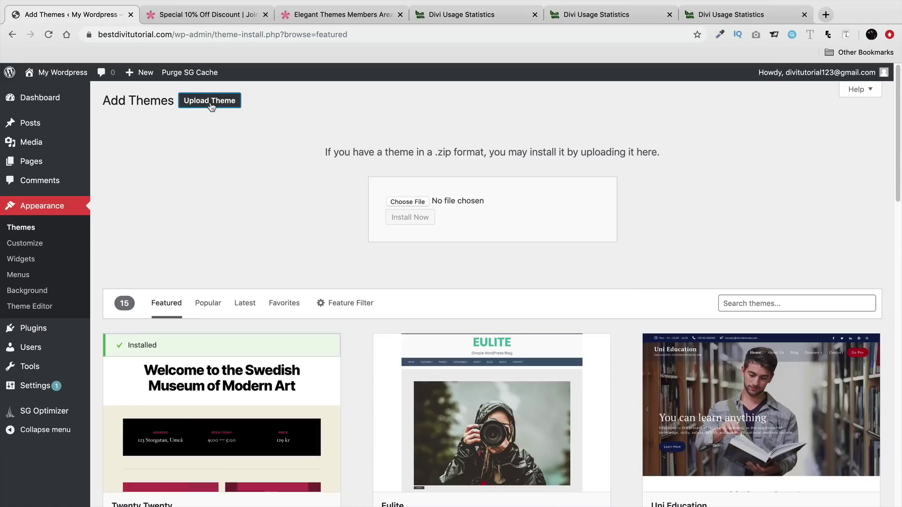
{"action": "left_click", "coordinate": [407, 202]}
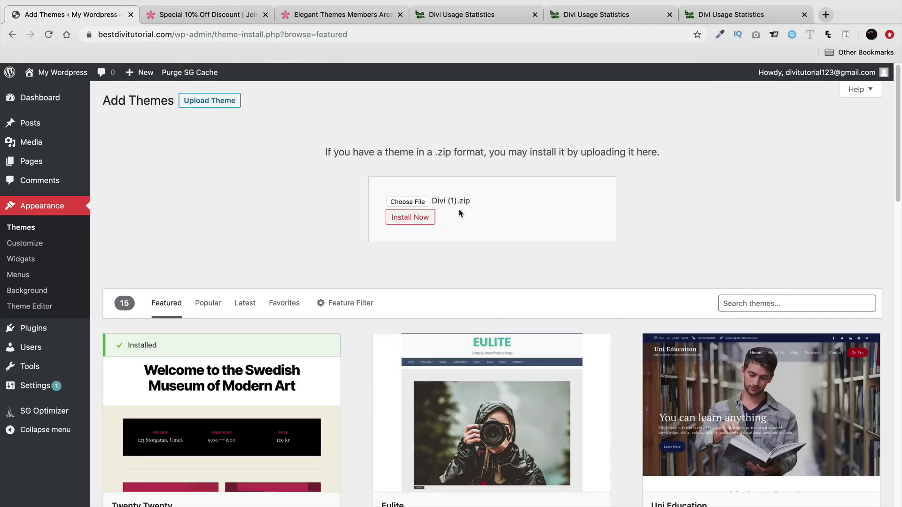
{"action": "left_click", "coordinate": [407, 221]}
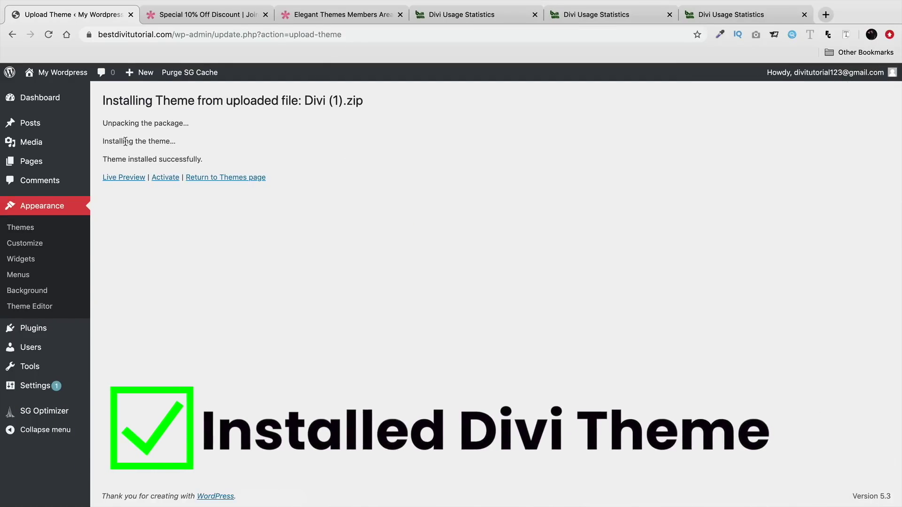
{"action": "left_click_drag", "start_coordinate": [102, 142], "coordinate": [174, 141]}
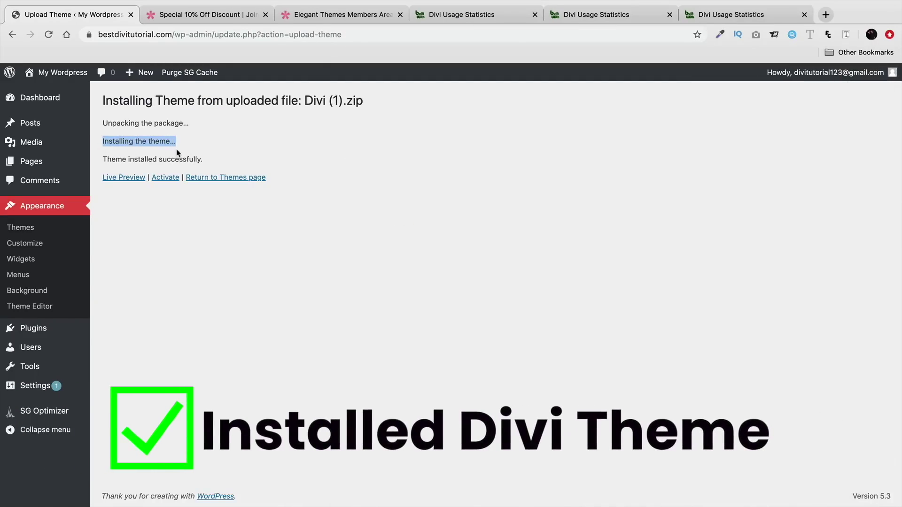
{"action": "left_click", "coordinate": [169, 180]}
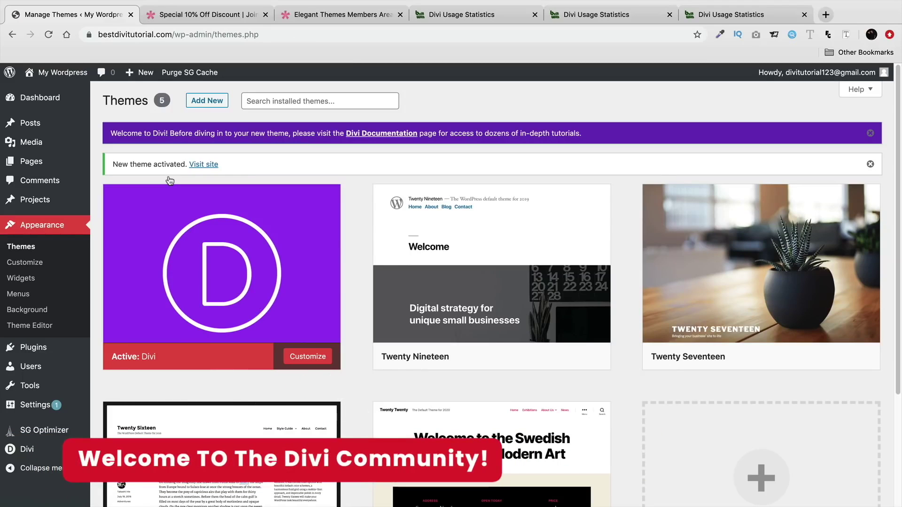
Visit the live Divi-styled site, scroll through it, then return to the Dashboard
{"action": "left_click", "coordinate": [50, 77]}
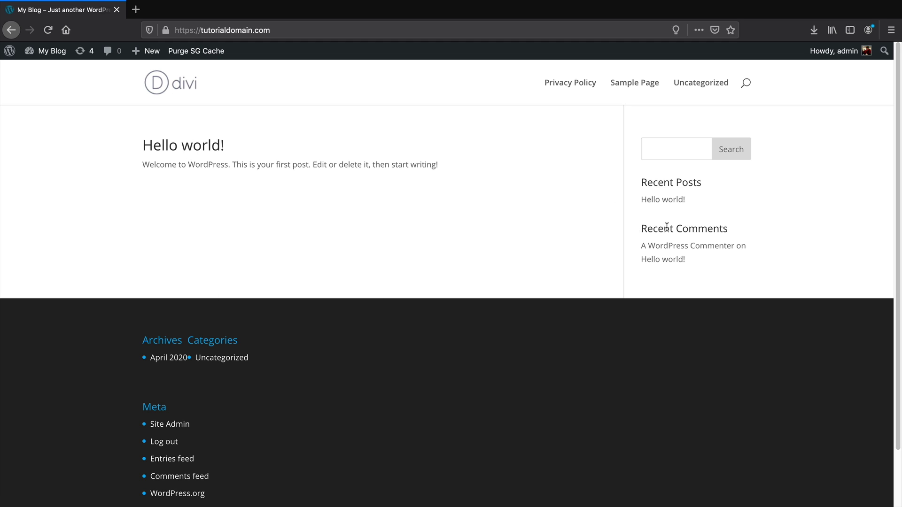
{"action": "scroll", "coordinate": [281, 475], "scroll_direction": "down", "scroll_amount": 2}
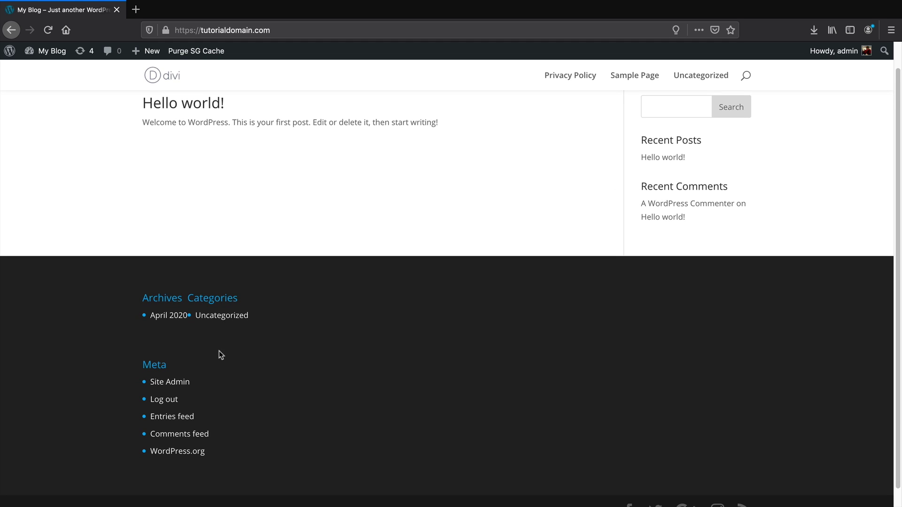
{"action": "scroll", "coordinate": [221, 354], "scroll_direction": "up", "scroll_amount": 2}
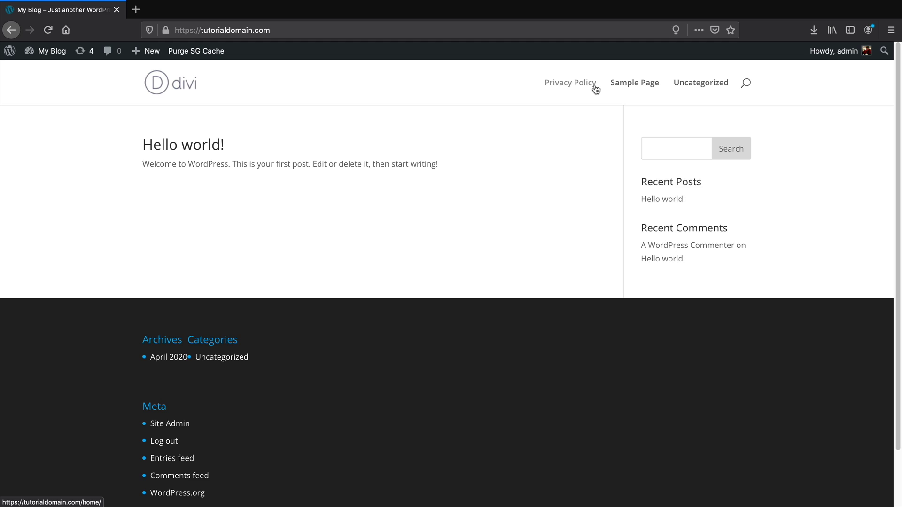
{"action": "mouse_move", "coordinate": [153, 55]}
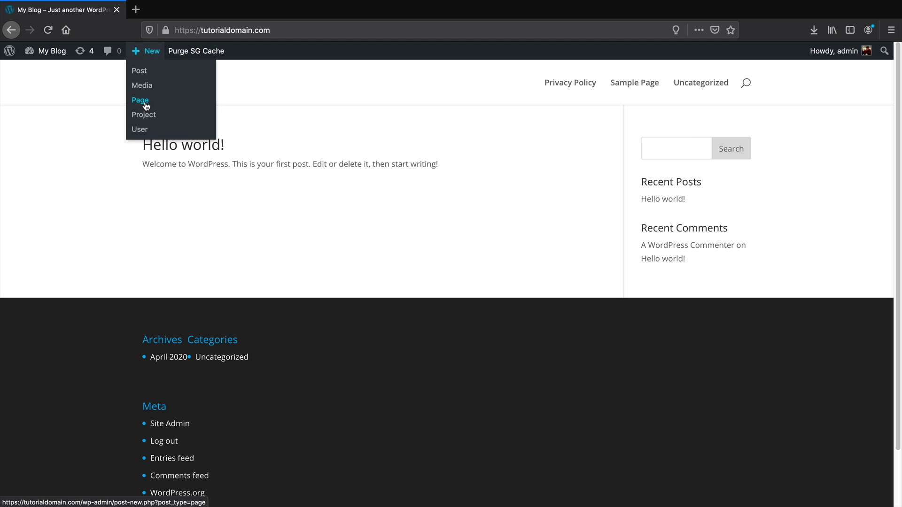
{"action": "mouse_move", "coordinate": [59, 55]}
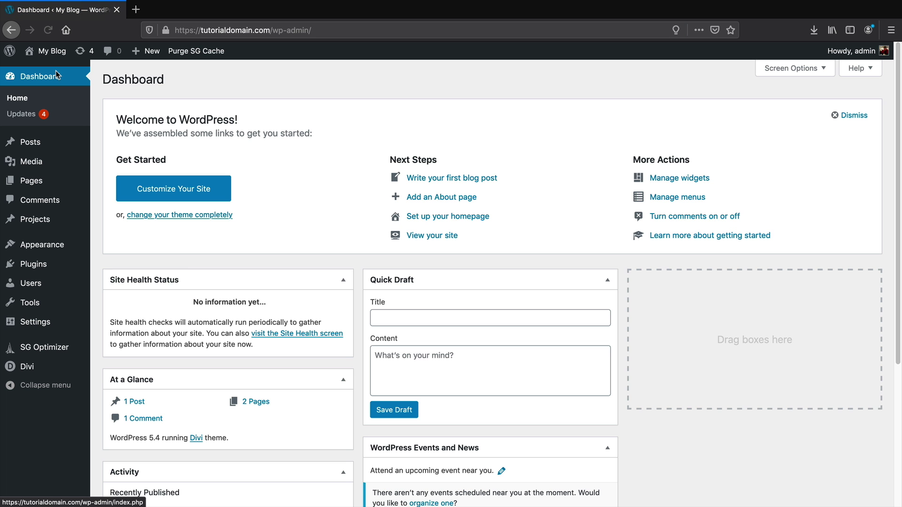
Publish a new page titled 'Home' and return to the Pages list
{"action": "mouse_move", "coordinate": [41, 183]}
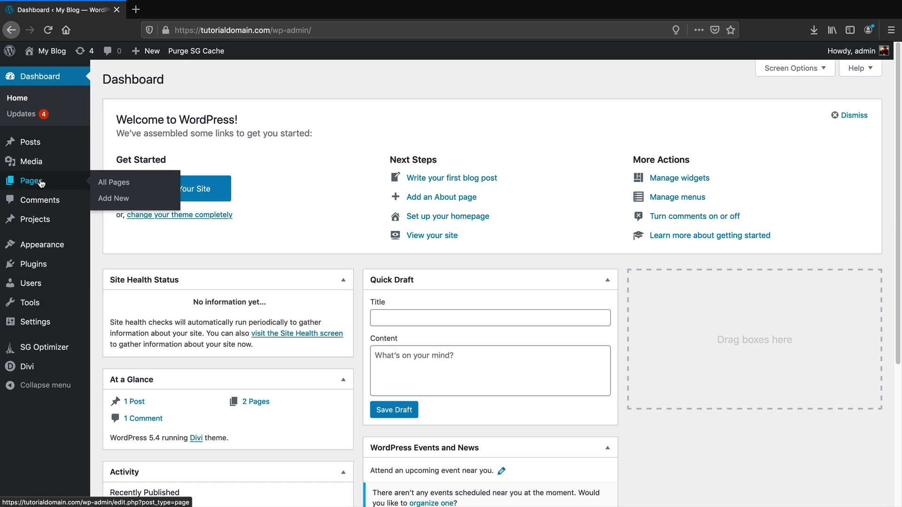
{"action": "left_click", "coordinate": [116, 201]}
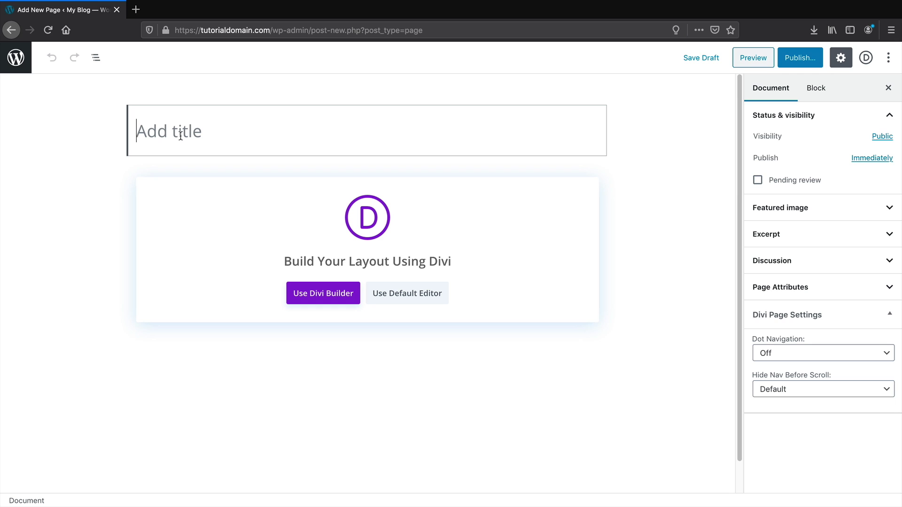
{"action": "type", "text": "Home"}
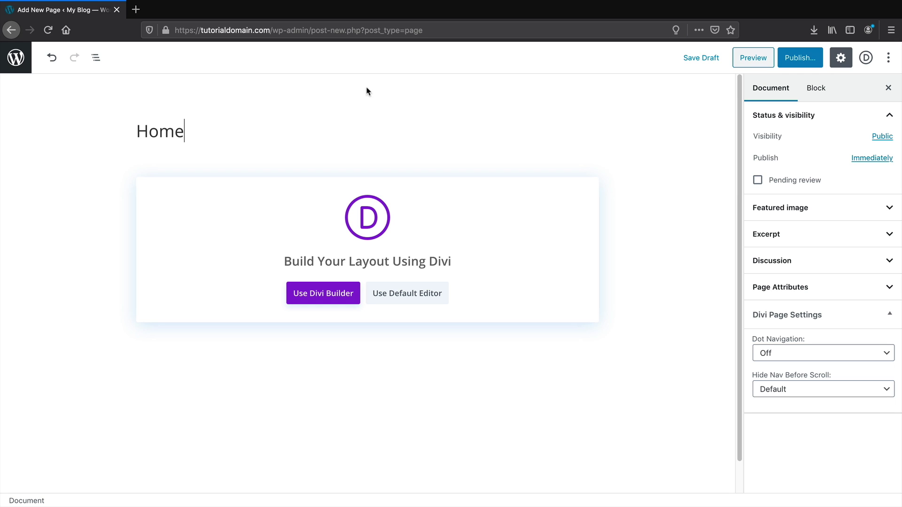
{"action": "left_click", "coordinate": [798, 59]}
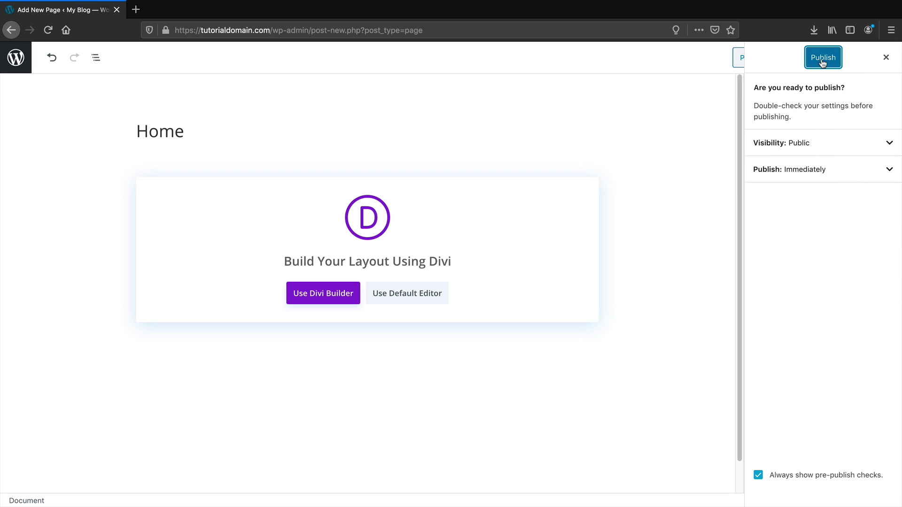
{"action": "left_click", "coordinate": [822, 60]}
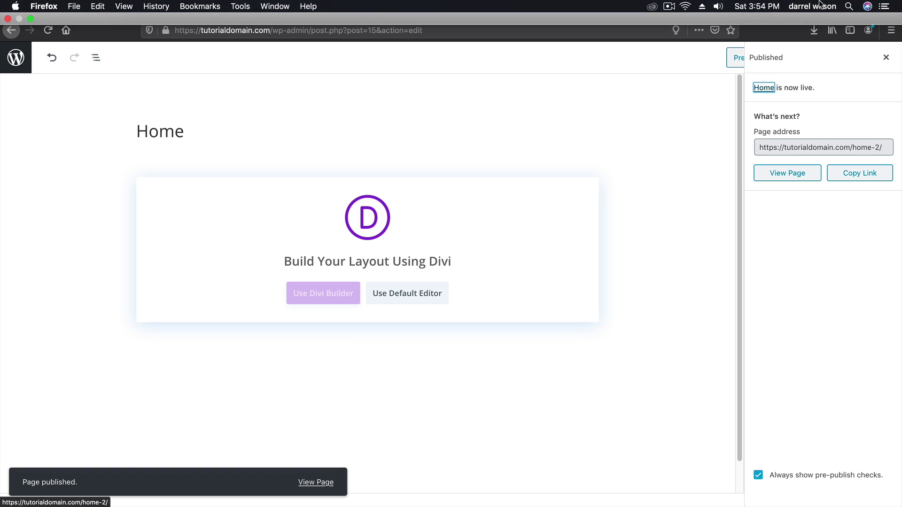
{"action": "left_click", "coordinate": [885, 57]}
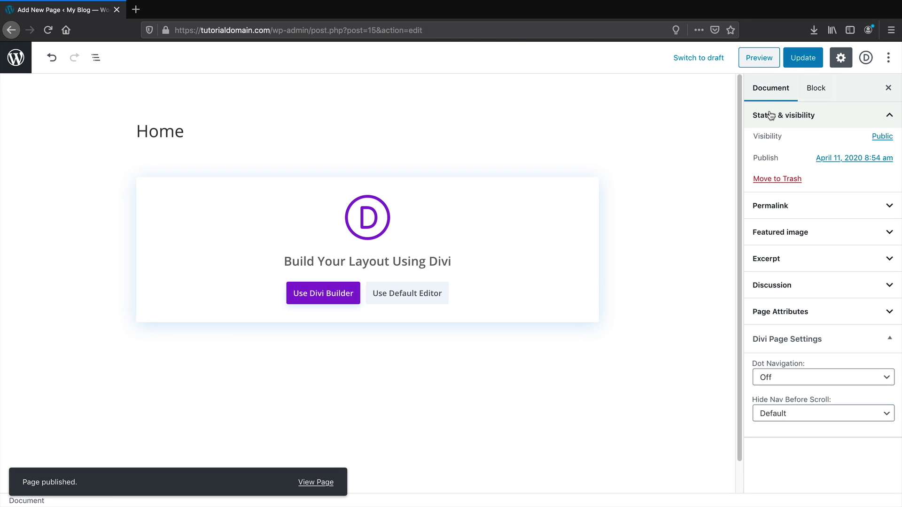
{"action": "left_click", "coordinate": [16, 61]}
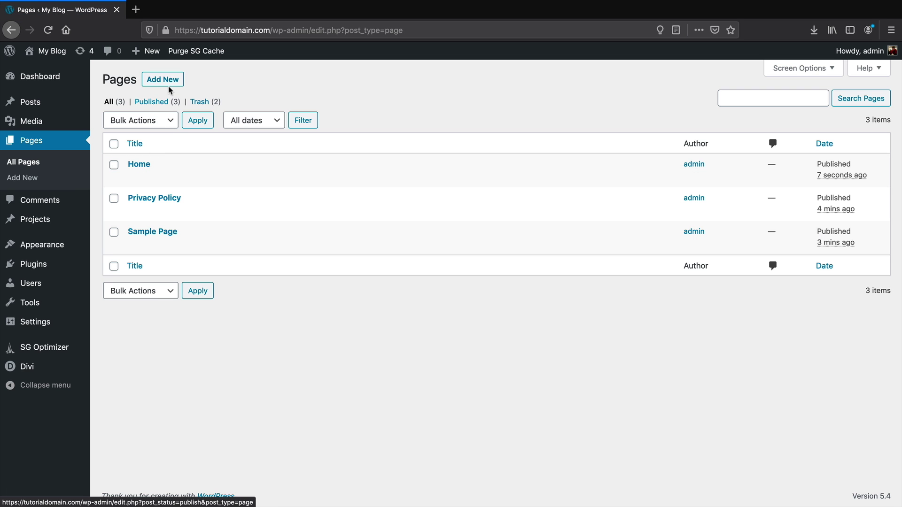
Publish a new page titled 'About Us' and return to the Pages list
{"action": "left_click", "coordinate": [170, 85]}
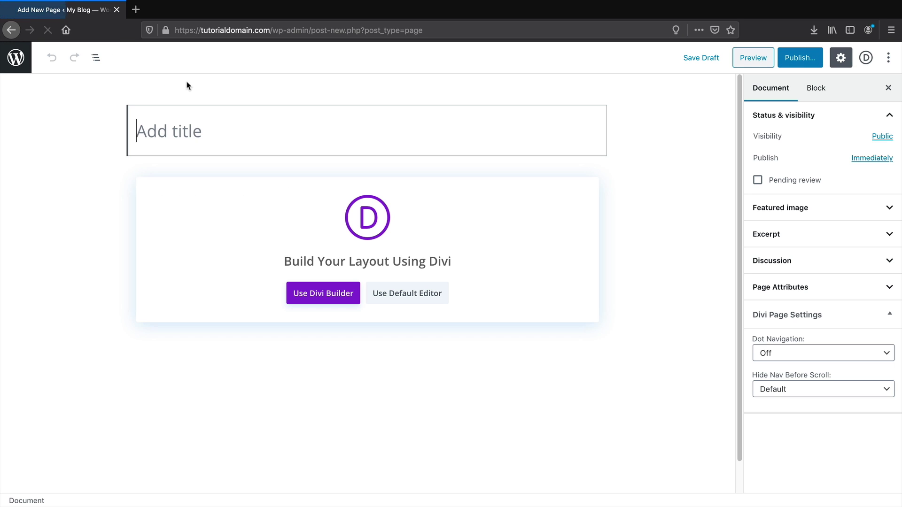
{"action": "type", "text": "About Us"}
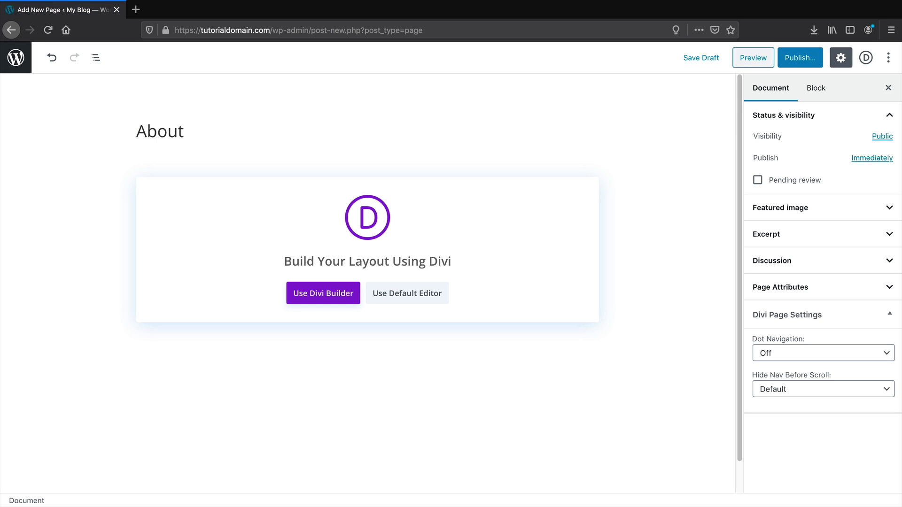
{"action": "left_click", "coordinate": [817, 61]}
{"action": "left_click", "coordinate": [817, 60]}
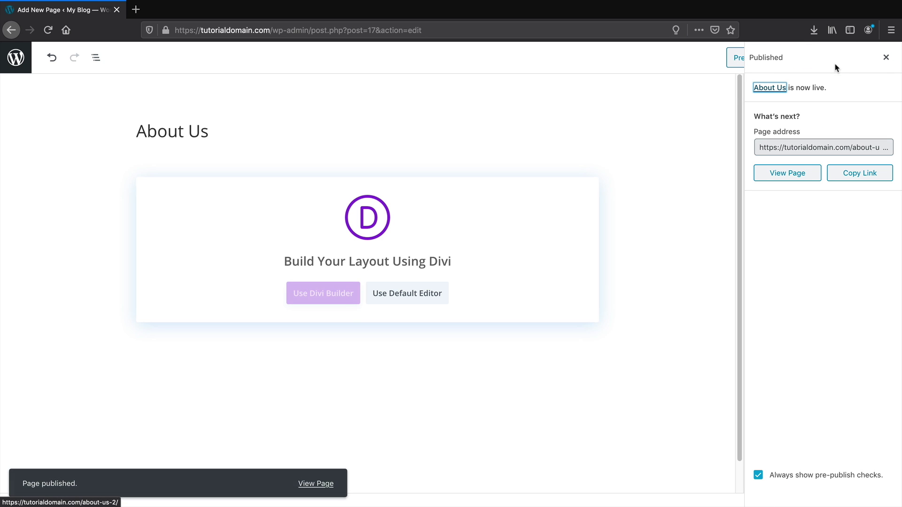
{"action": "left_click", "coordinate": [885, 57]}
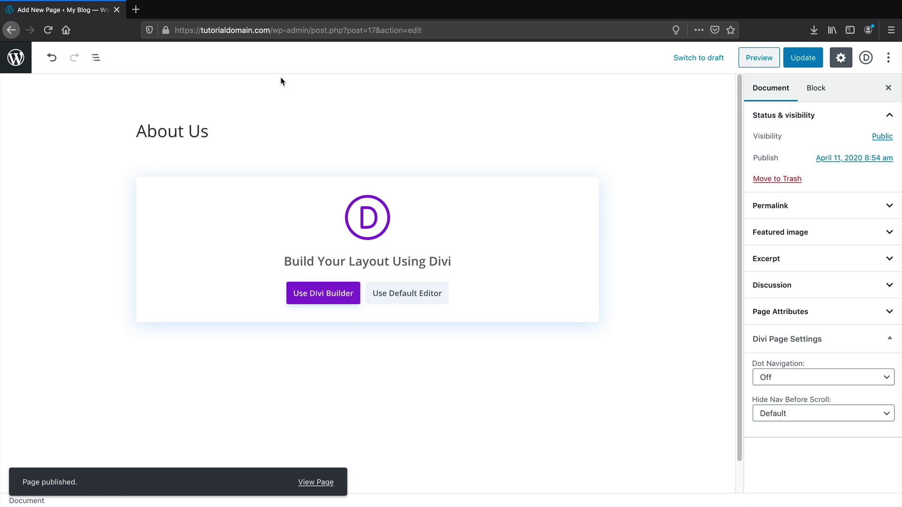
{"action": "left_click", "coordinate": [14, 64]}
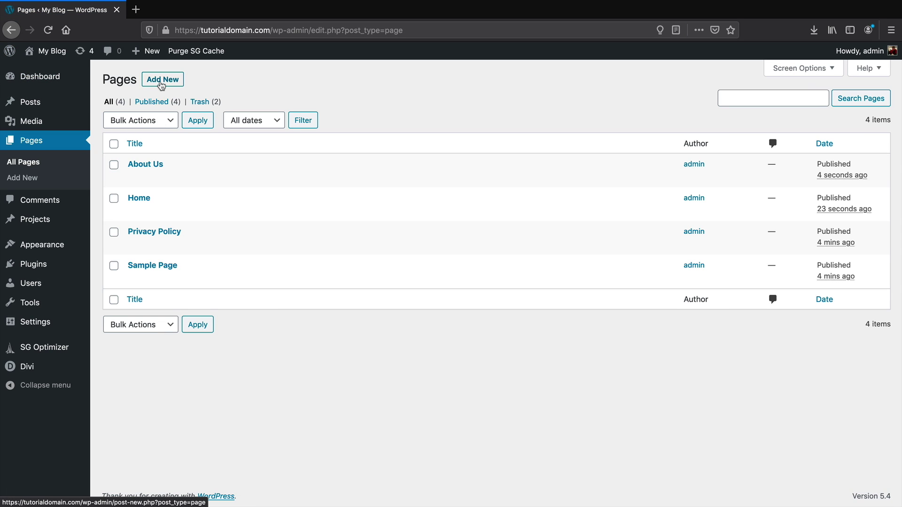
Publish a new page titled 'Contact Us' and return to the Pages list
{"action": "left_click", "coordinate": [162, 81]}
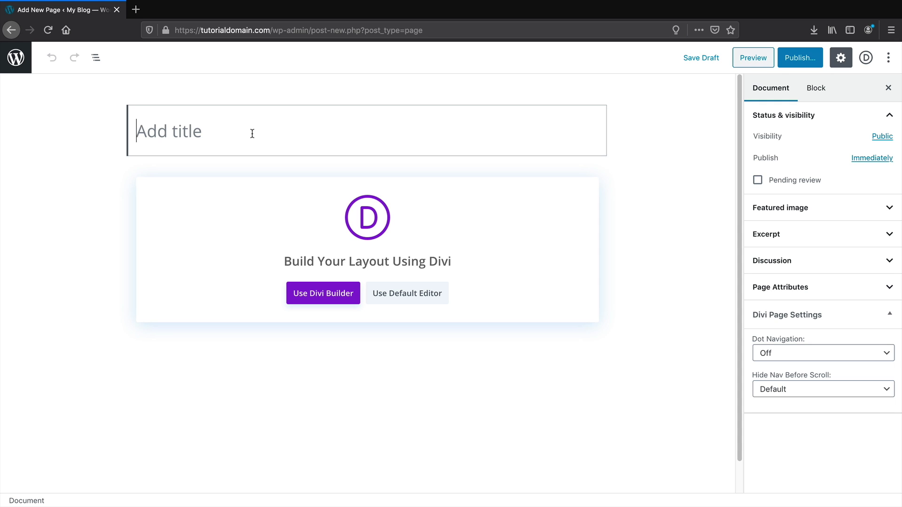
{"action": "type", "text": "Contact Us"}
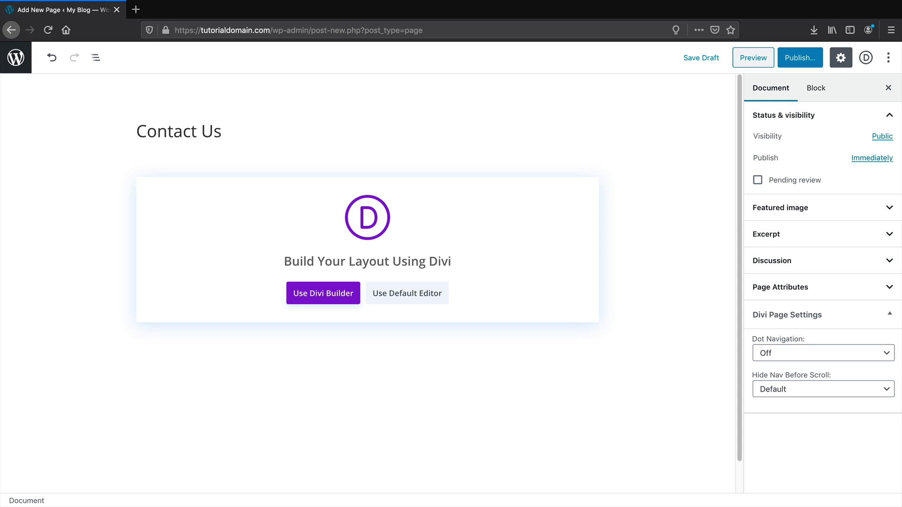
{"action": "left_click", "coordinate": [804, 60]}
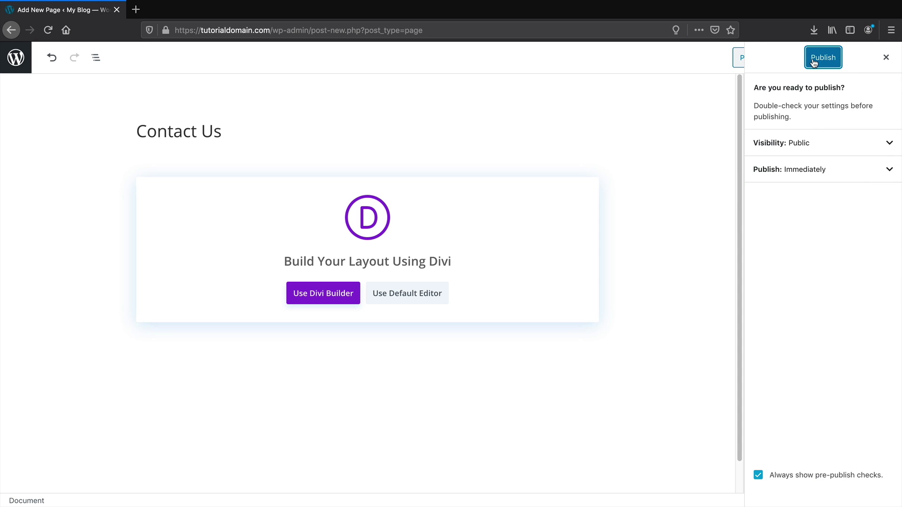
{"action": "left_click", "coordinate": [815, 60]}
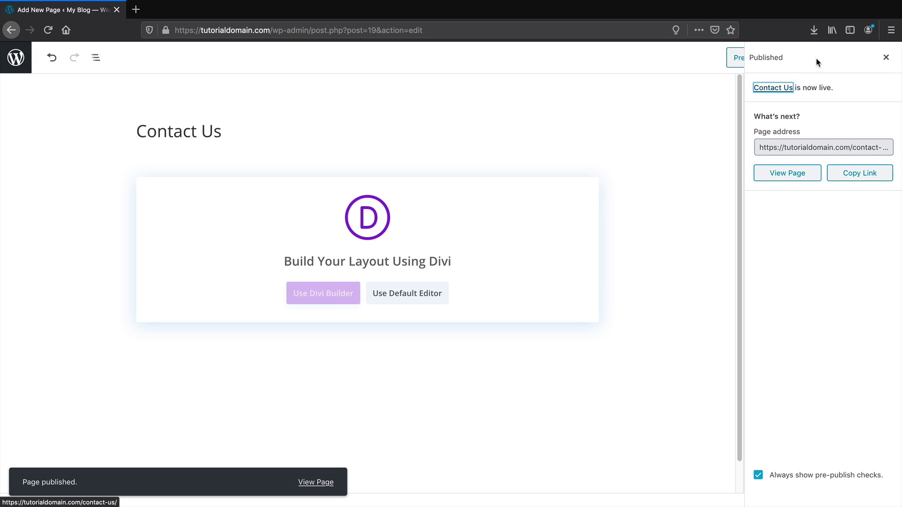
{"action": "left_click", "coordinate": [886, 57]}
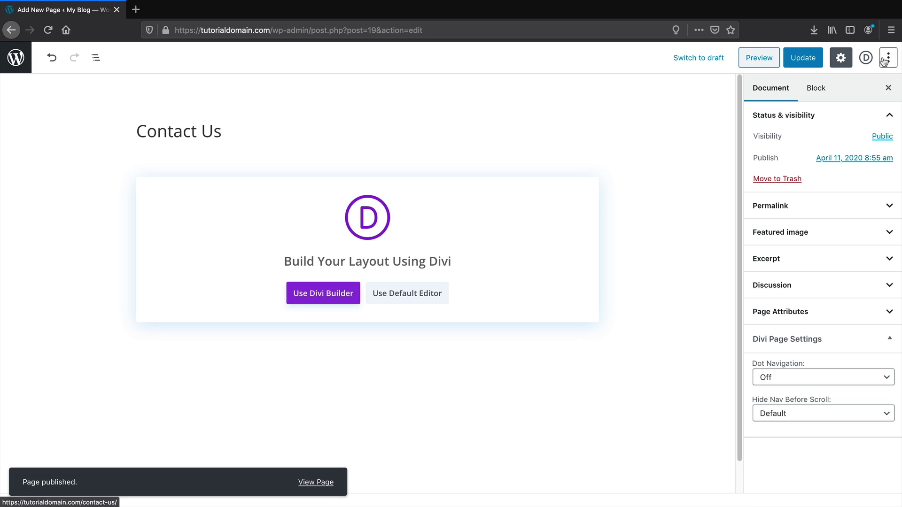
{"action": "left_click", "coordinate": [7, 61]}
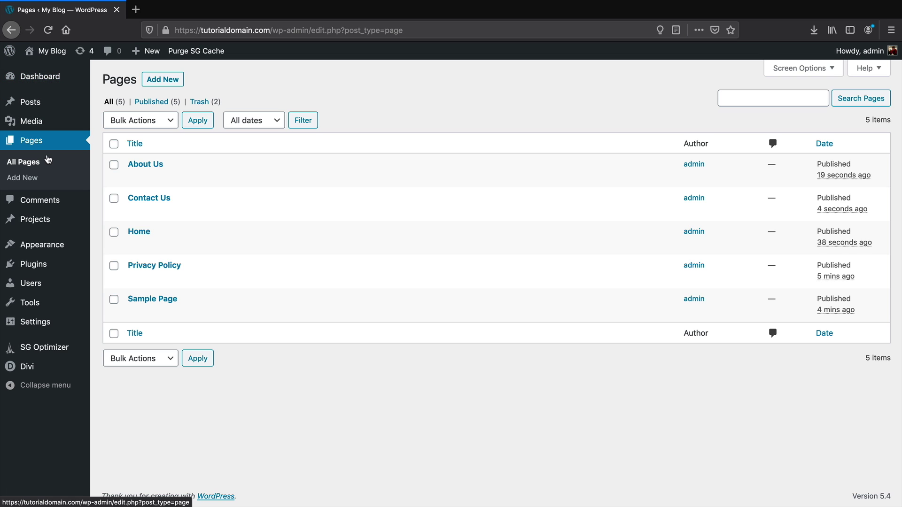
Trash the Privacy Policy and Sample Page pages
{"action": "mouse_move", "coordinate": [179, 262]}
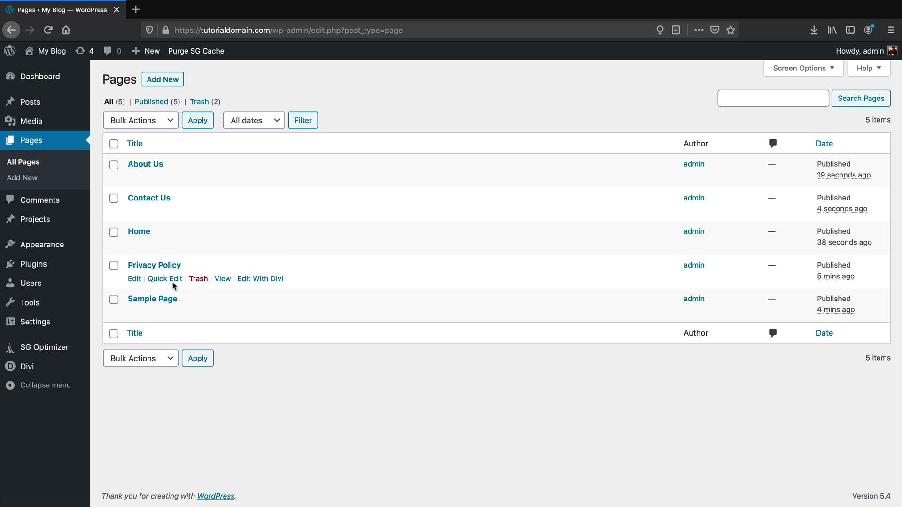
{"action": "left_click", "coordinate": [197, 280]}
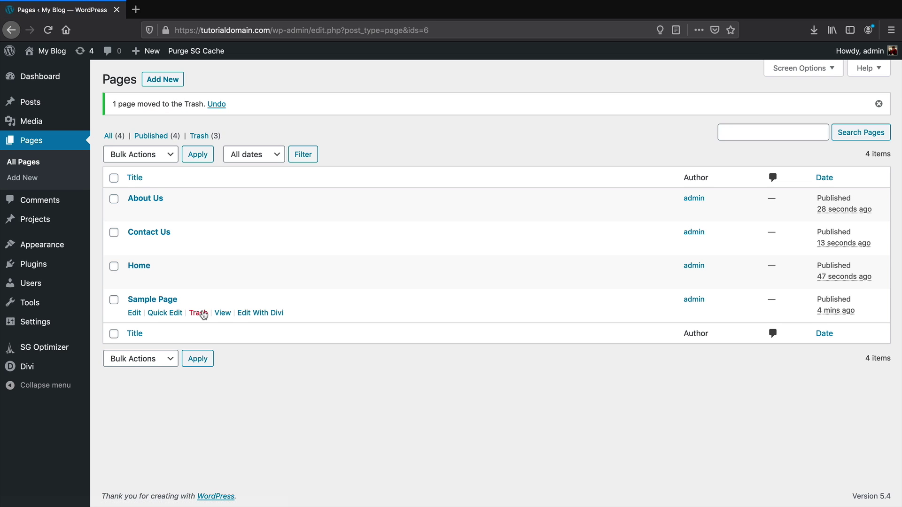
{"action": "left_click", "coordinate": [202, 314]}
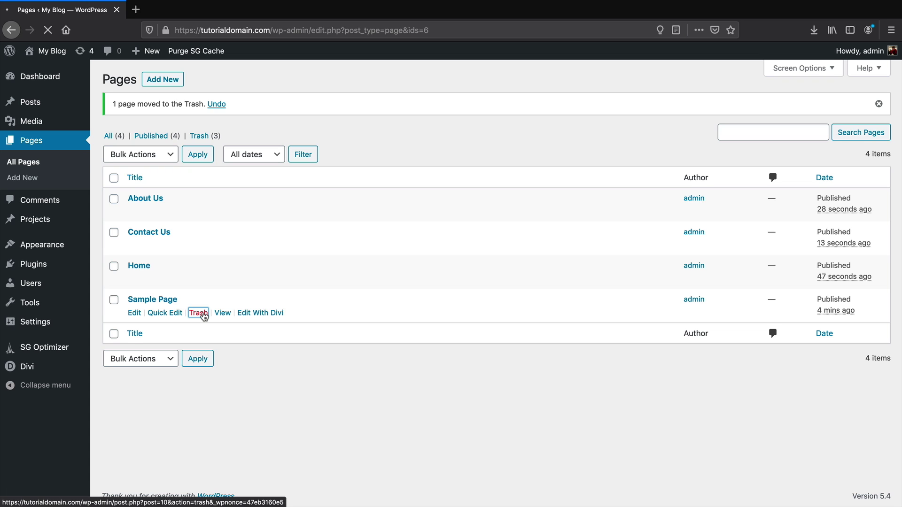
{"action": "mouse_move", "coordinate": [149, 271]}
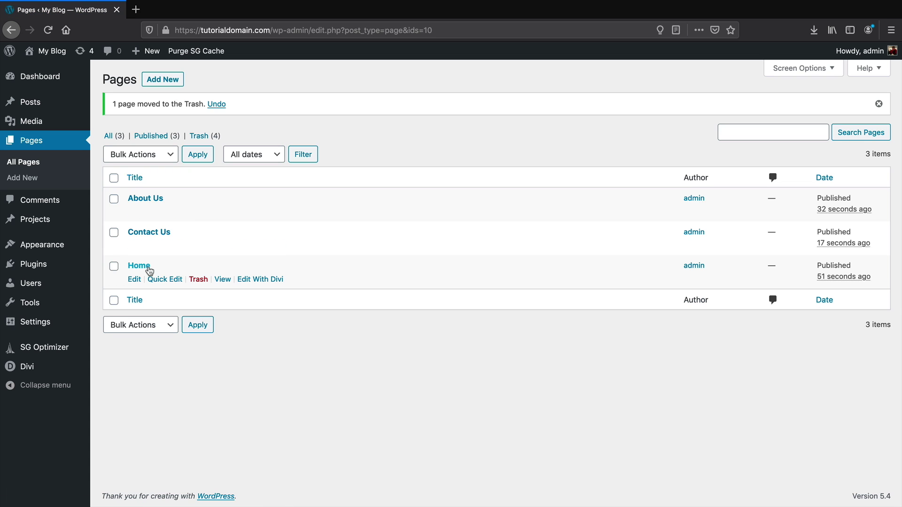
{"action": "mouse_move", "coordinate": [157, 200]}
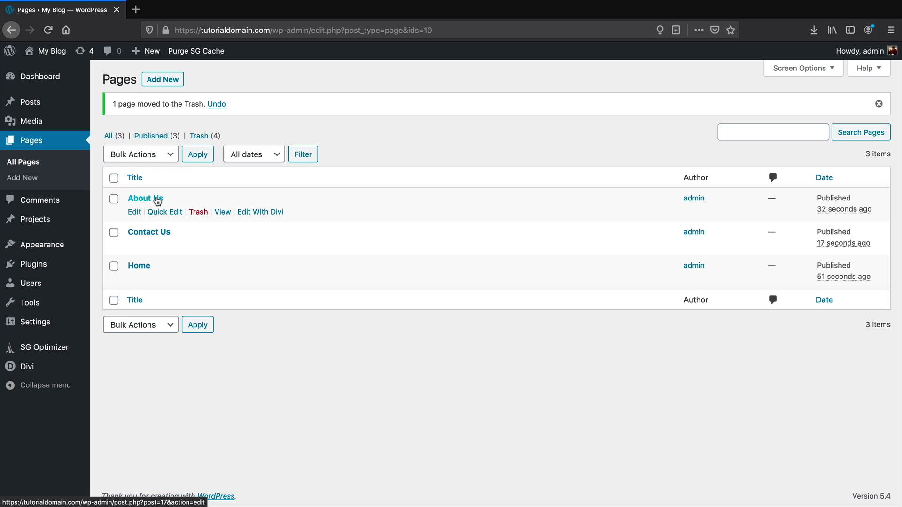
{"action": "mouse_move", "coordinate": [42, 249]}
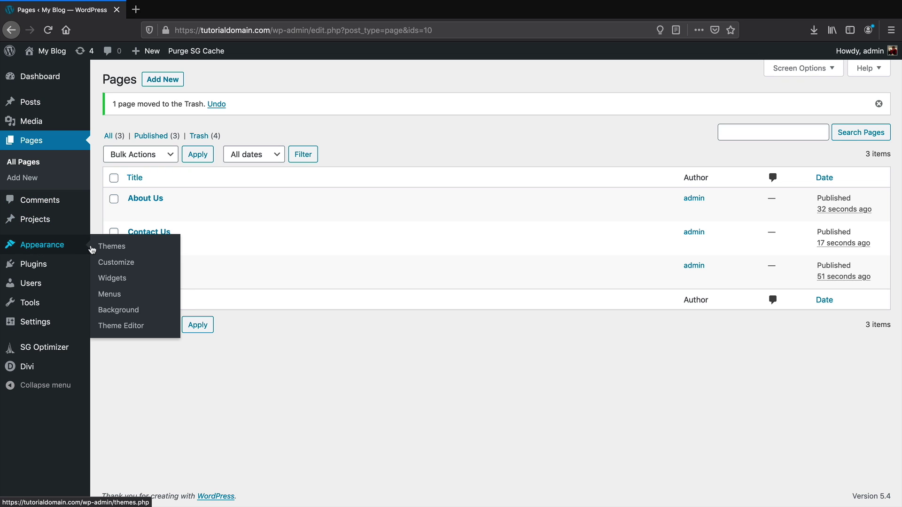
Create a menu named Main Menu and add all the site's pages to it
{"action": "left_click", "coordinate": [121, 296]}
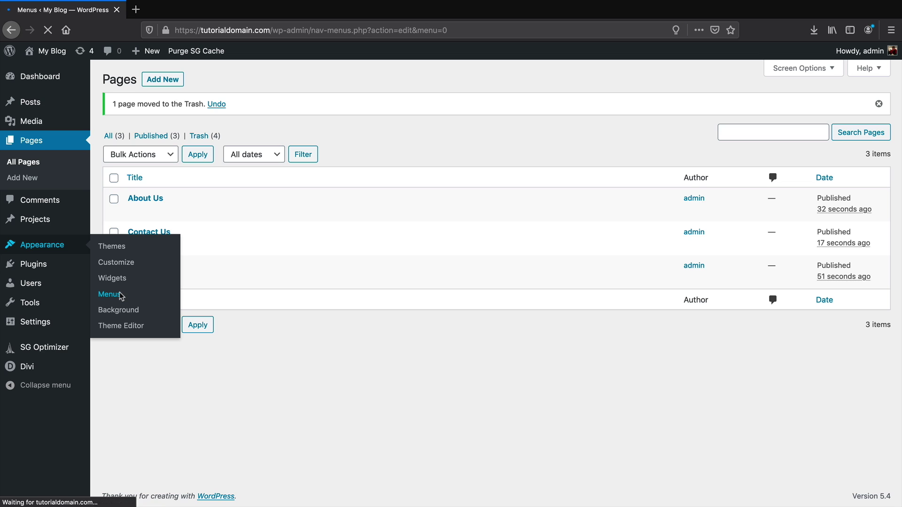
{"action": "left_click", "coordinate": [368, 212]}
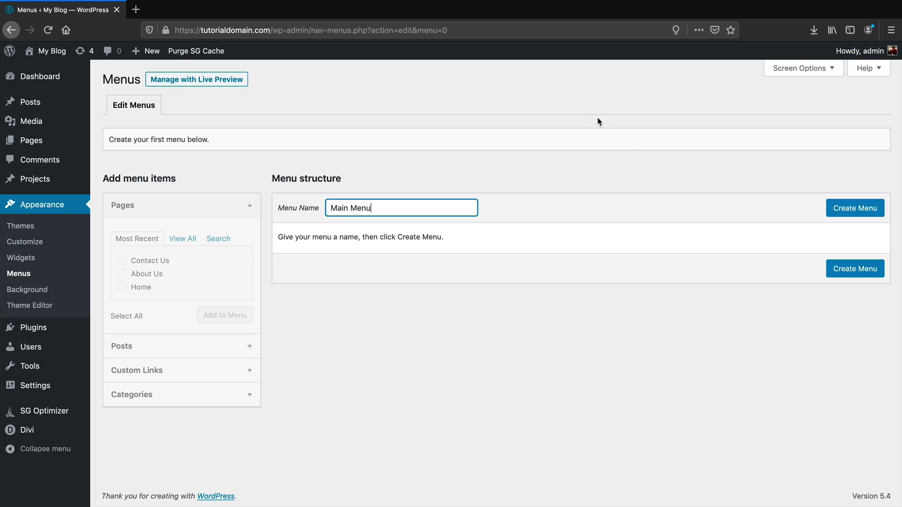
{"action": "left_click", "coordinate": [848, 213]}
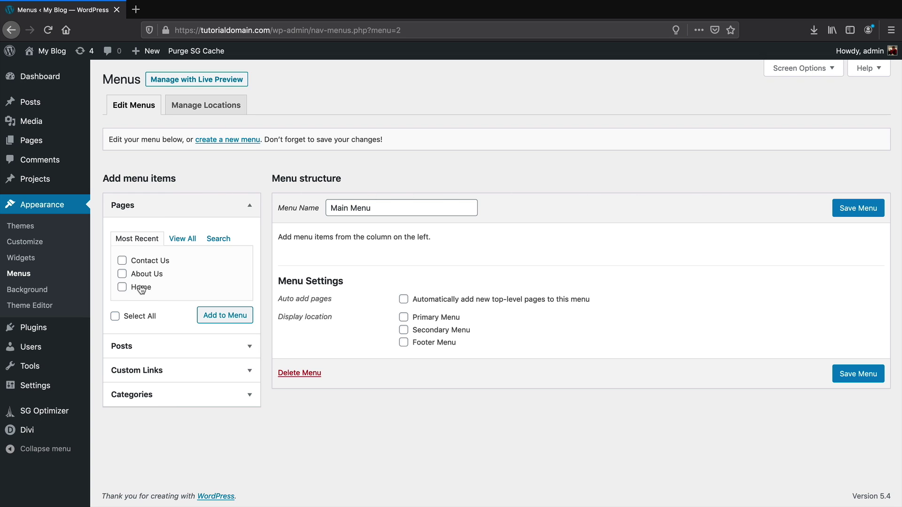
{"action": "left_click", "coordinate": [187, 240]}
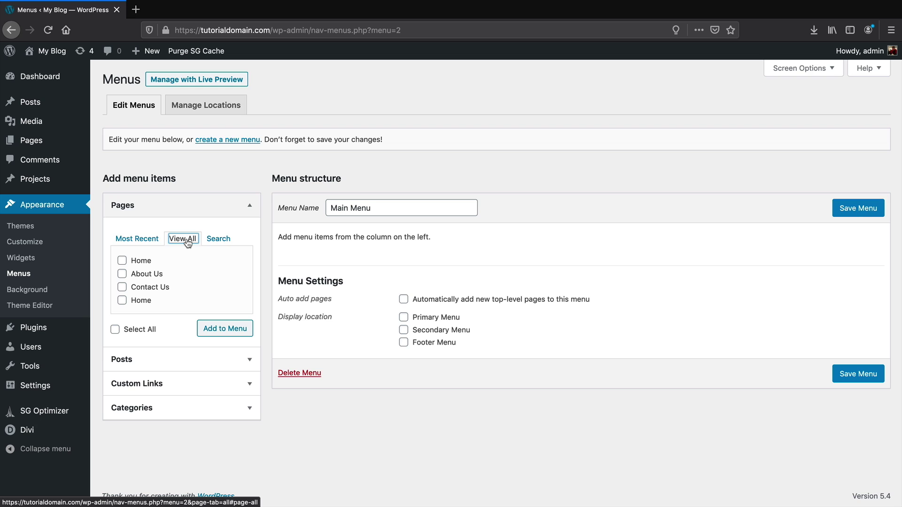
{"action": "left_click", "coordinate": [115, 329]}
{"action": "left_click", "coordinate": [235, 328]}
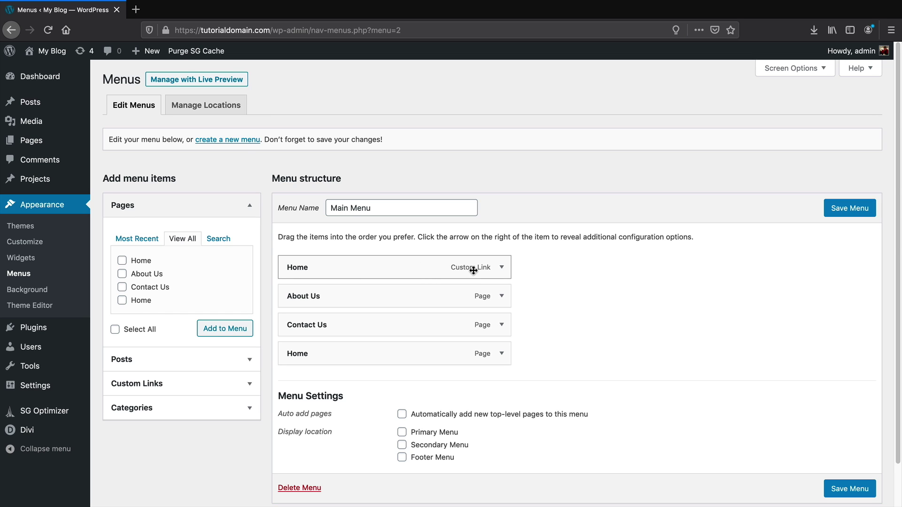
Remove the Home custom link, move Home to the top, and save as Primary Menu
{"action": "scroll", "coordinate": [470, 270], "scroll_direction": "down", "scroll_amount": 2}
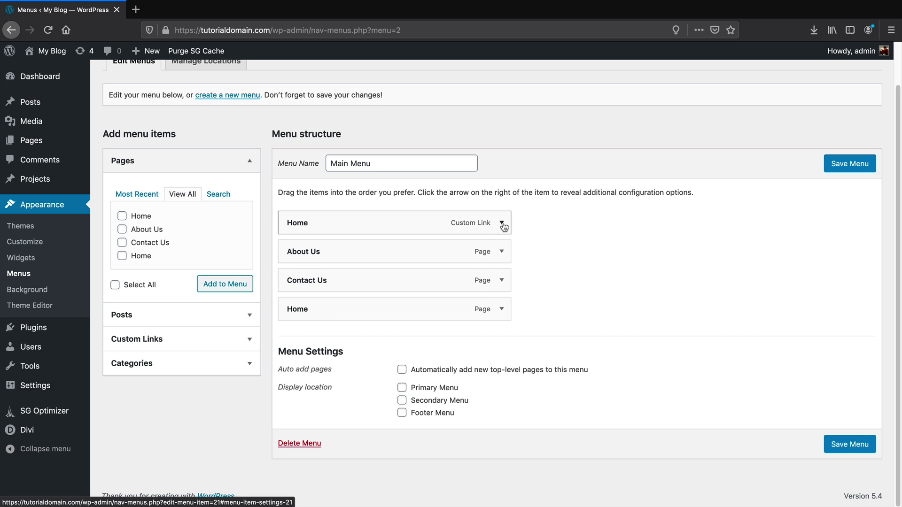
{"action": "left_click", "coordinate": [502, 224]}
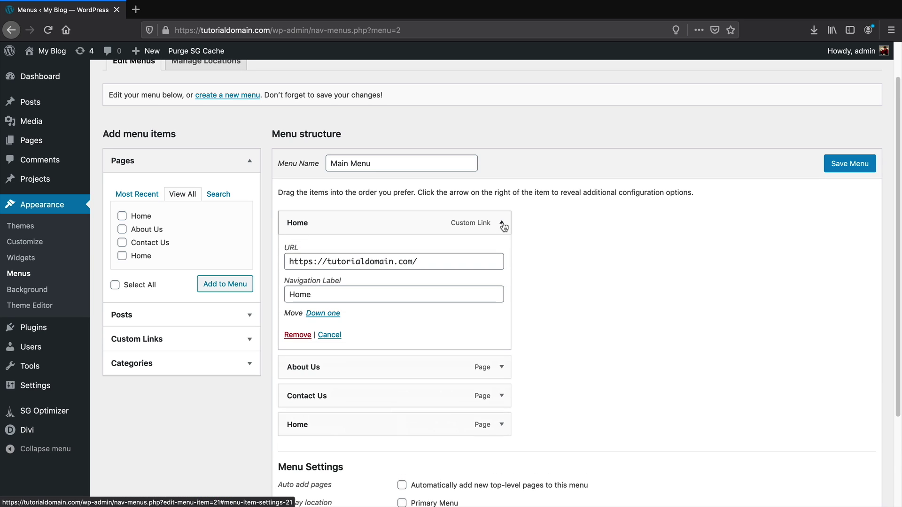
{"action": "left_click", "coordinate": [298, 335]}
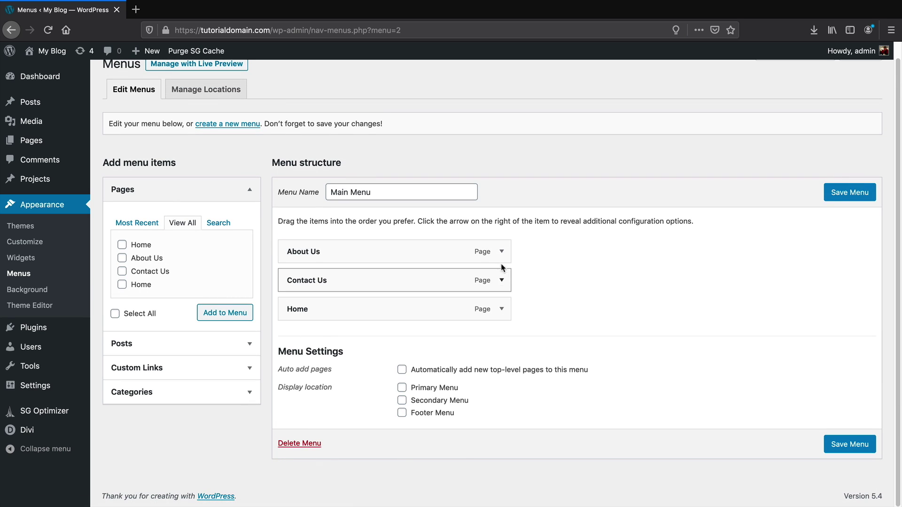
{"action": "left_click", "coordinate": [501, 251]}
{"action": "left_click", "coordinate": [327, 356]}
{"action": "left_click_drag", "start_coordinate": [327, 304], "coordinate": [316, 274]}
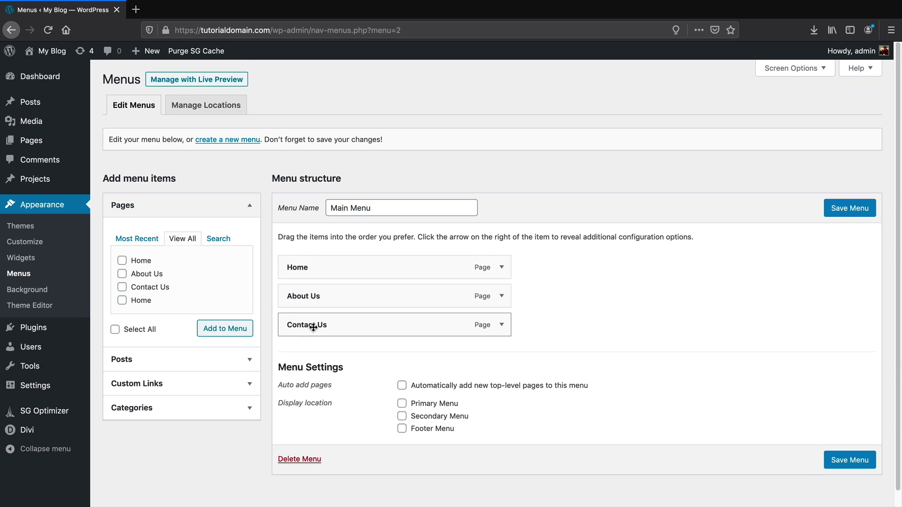
{"action": "left_click", "coordinate": [402, 404]}
{"action": "left_click", "coordinate": [834, 214]}
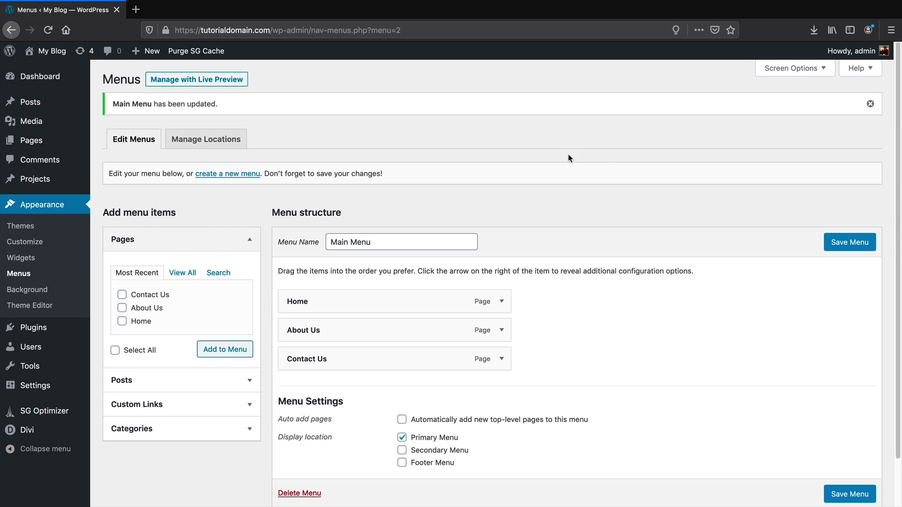
{"action": "mouse_move", "coordinate": [54, 55]}
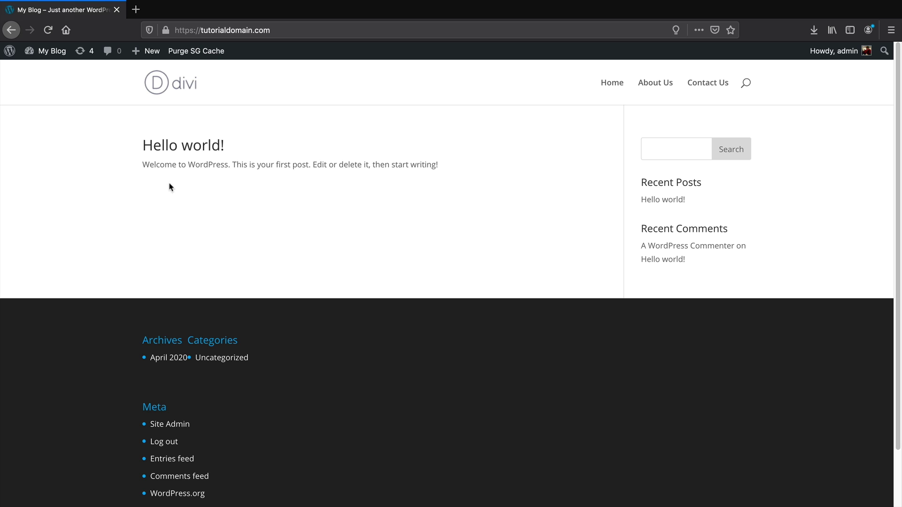
Follow the Home, Contact Us and About Us menu links, ending back on Home
{"action": "left_click", "coordinate": [608, 89]}
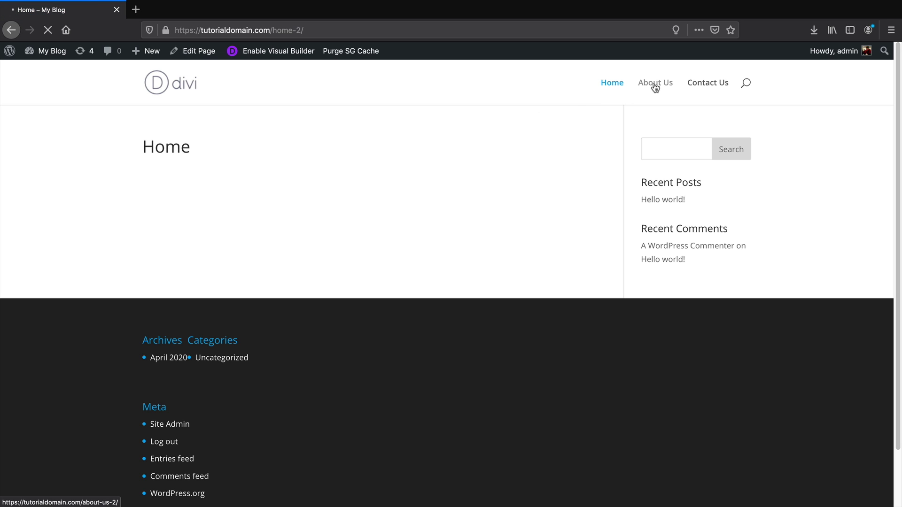
{"action": "left_click", "coordinate": [699, 86]}
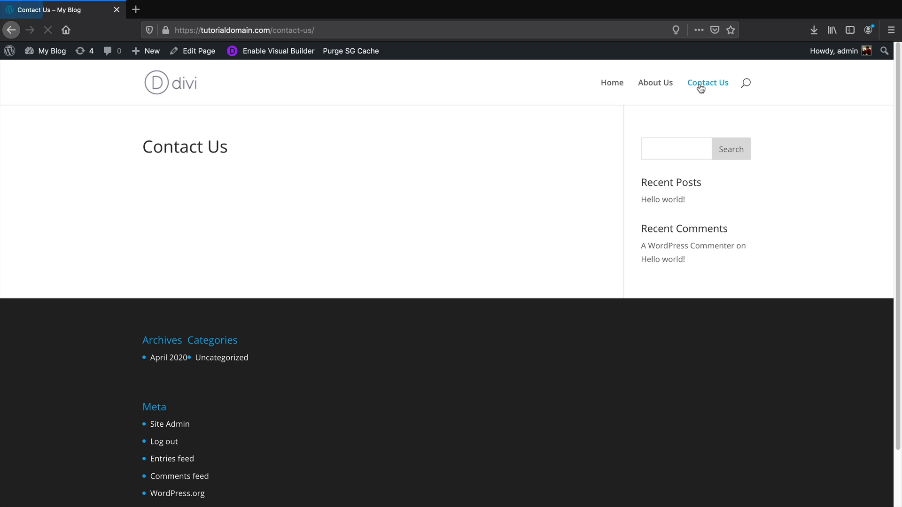
{"action": "left_click", "coordinate": [640, 85]}
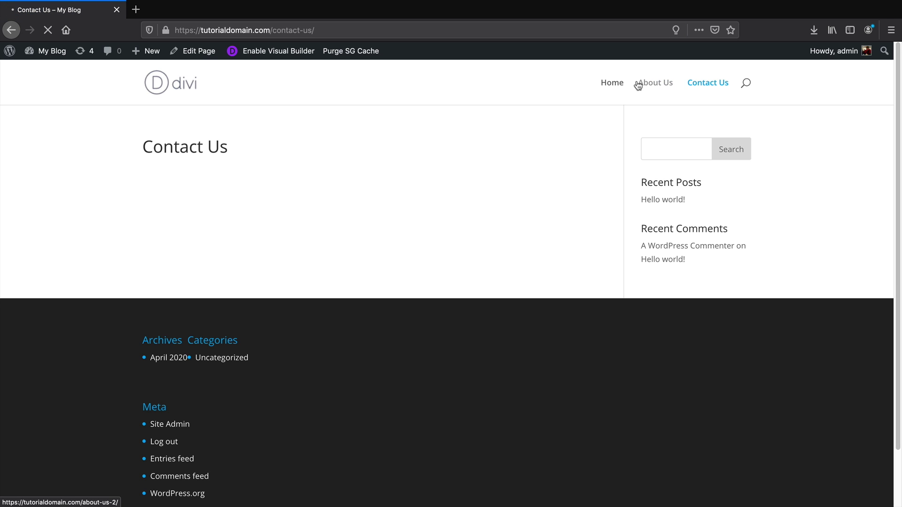
{"action": "left_click", "coordinate": [613, 83]}
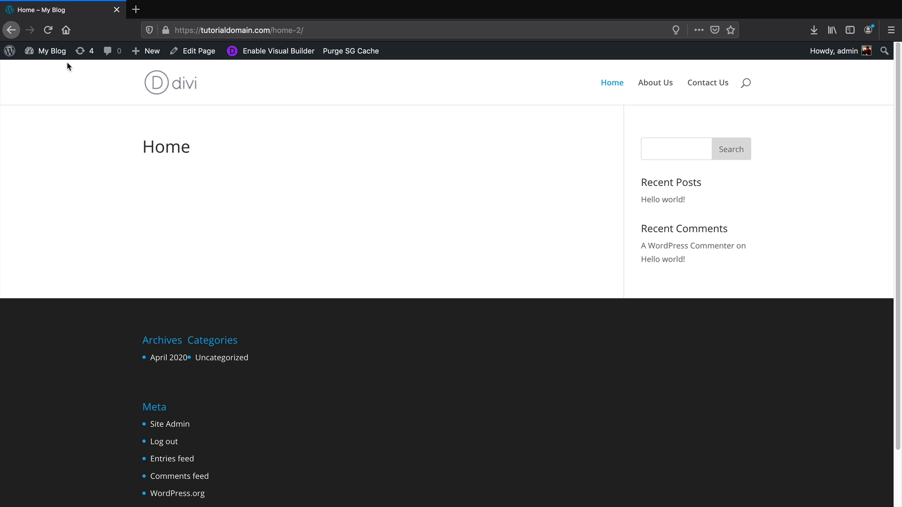
In the Customizer, set a static homepage of Home, publish it, and open Header & Navigation
{"action": "mouse_move", "coordinate": [56, 58]}
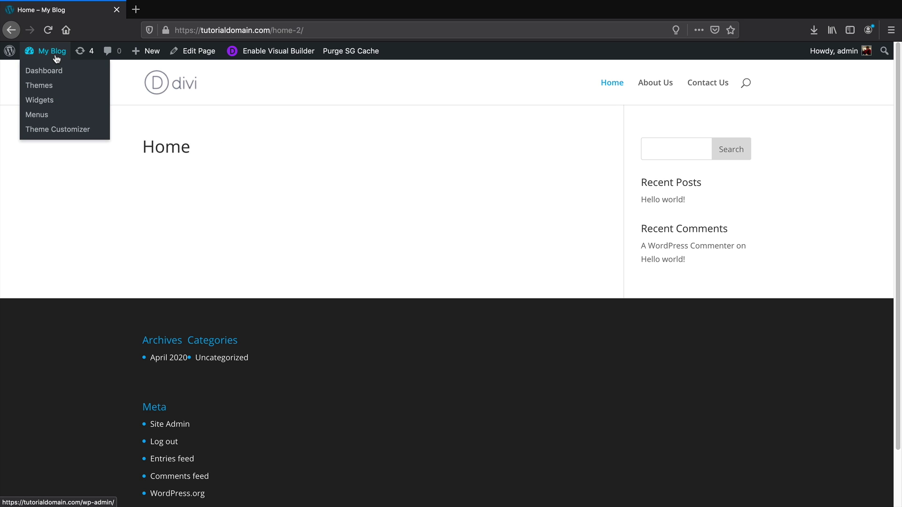
{"action": "left_click", "coordinate": [61, 131]}
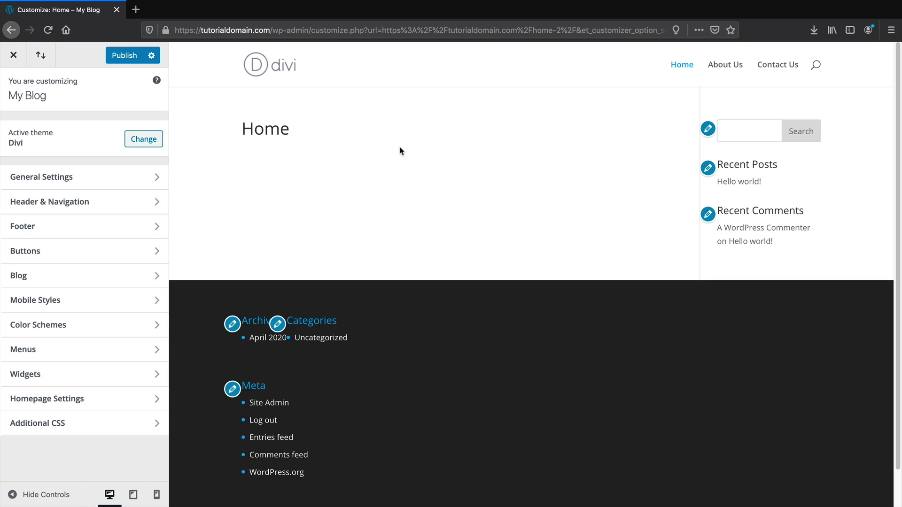
{"action": "left_click", "coordinate": [81, 401]}
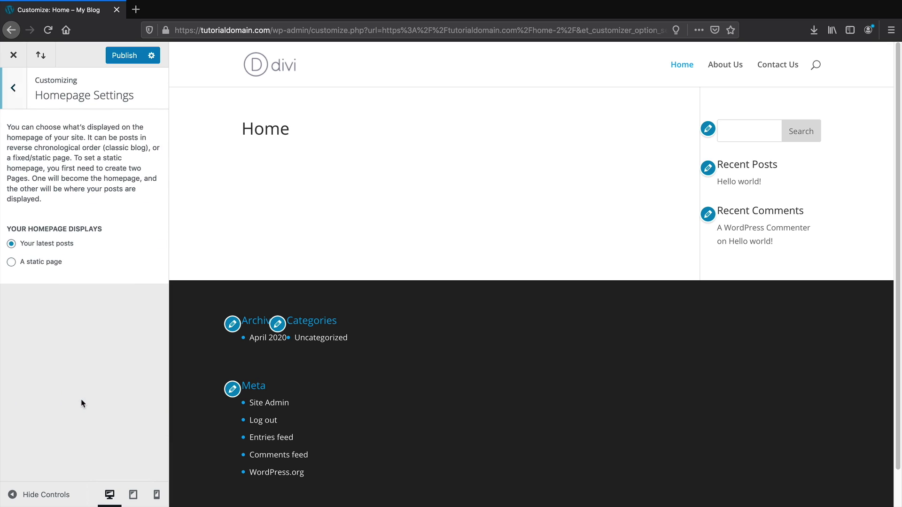
{"action": "left_click", "coordinate": [30, 263]}
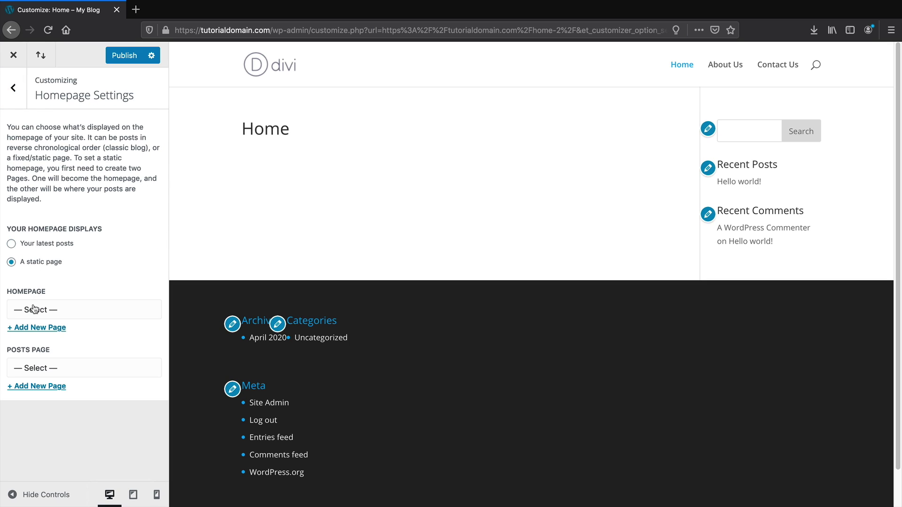
{"action": "left_click", "coordinate": [34, 310]}
{"action": "left_click", "coordinate": [32, 333]}
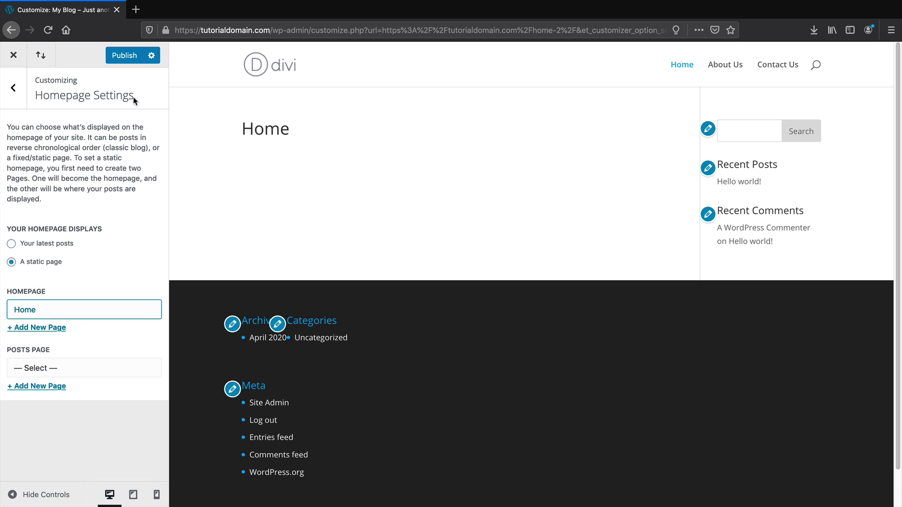
{"action": "left_click", "coordinate": [129, 58]}
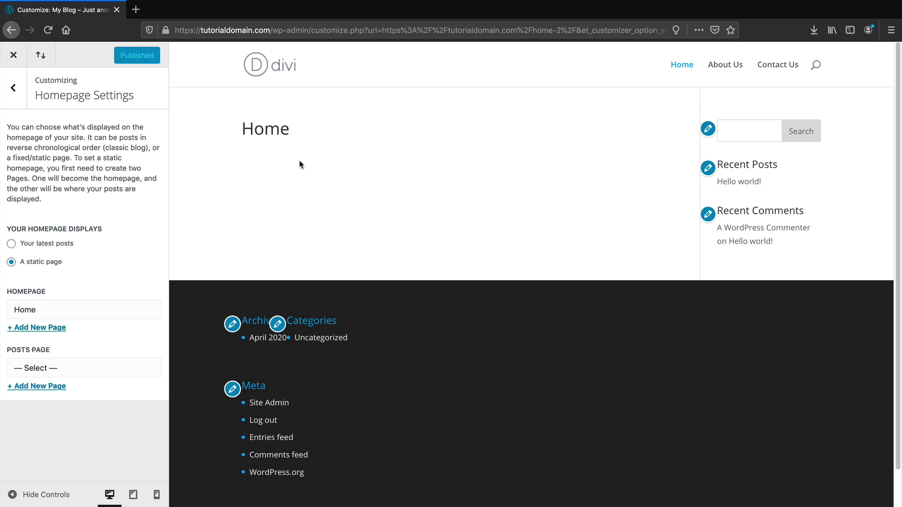
{"action": "left_click", "coordinate": [19, 92]}
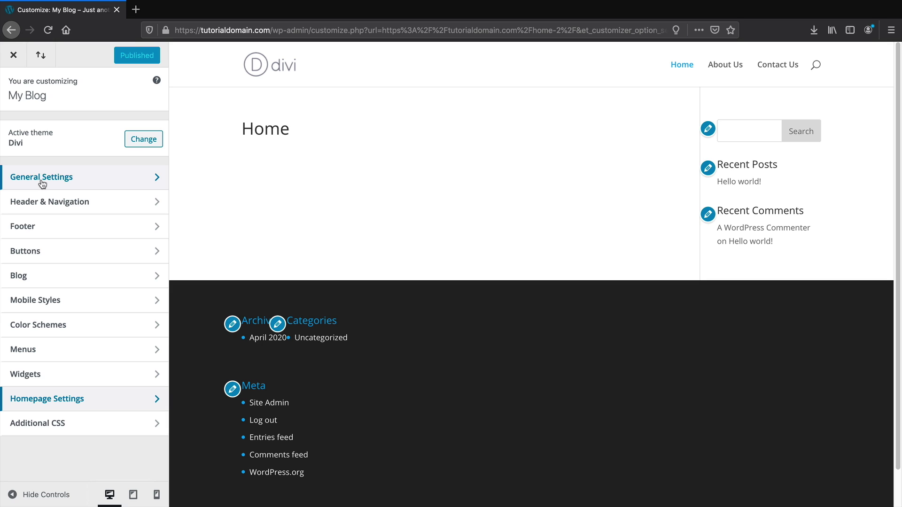
{"action": "left_click", "coordinate": [44, 203]}
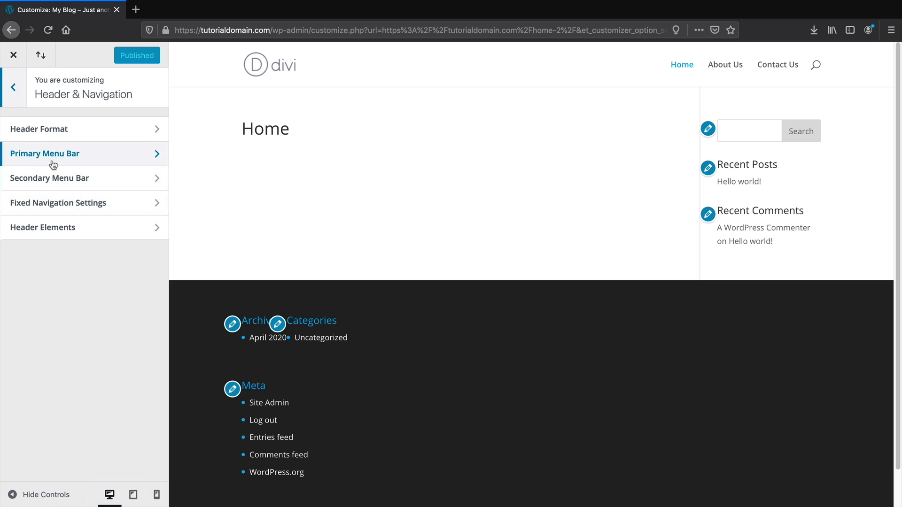
In Header Format, toggle vertical navigation on and off and switch the header style to Centered
{"action": "left_click", "coordinate": [60, 158]}
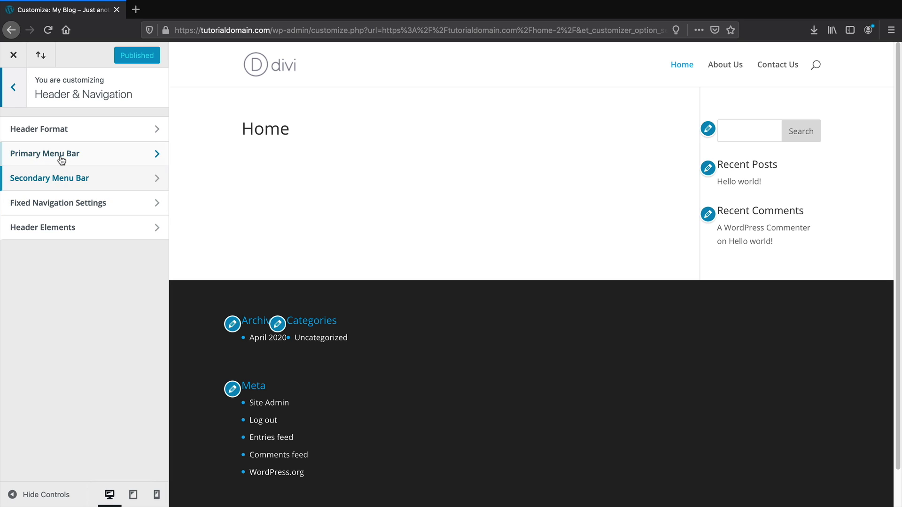
{"action": "left_click", "coordinate": [16, 91]}
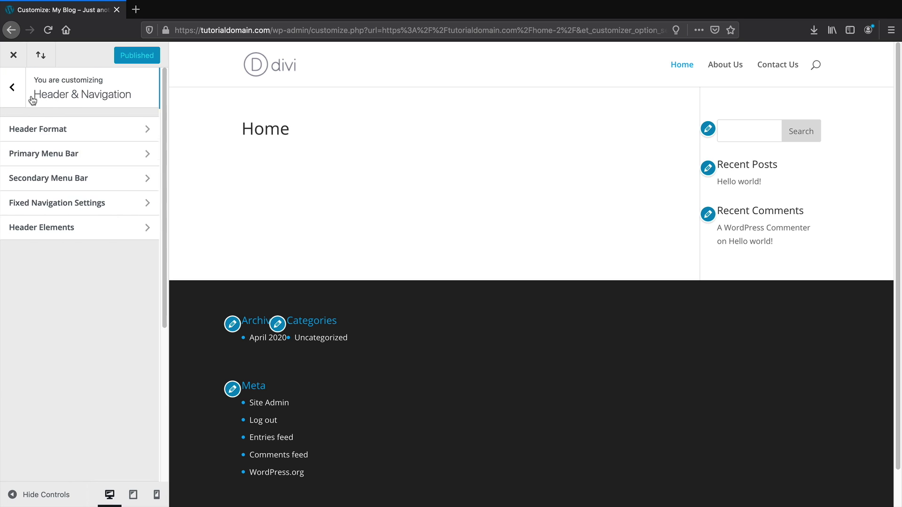
{"action": "left_click", "coordinate": [59, 126]}
{"action": "left_click", "coordinate": [30, 175]}
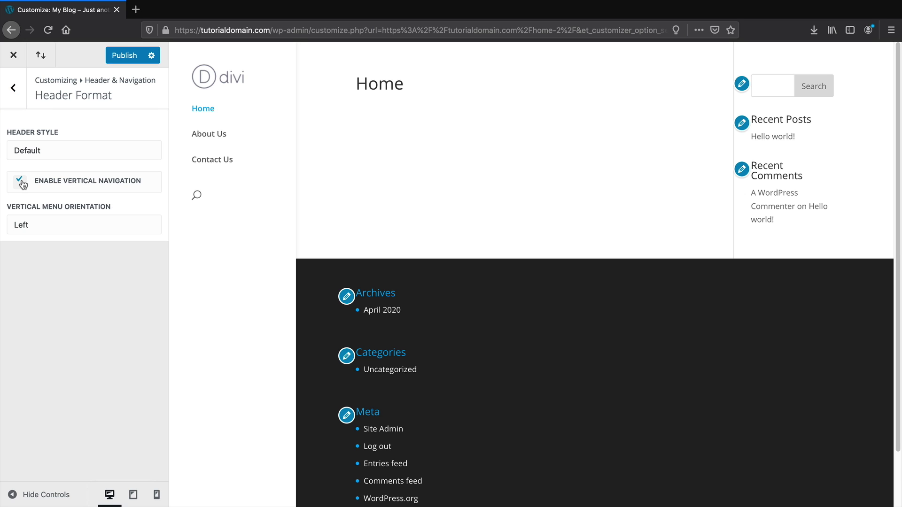
{"action": "left_click", "coordinate": [30, 173]}
{"action": "left_click", "coordinate": [33, 150]}
{"action": "left_click", "coordinate": [44, 155]}
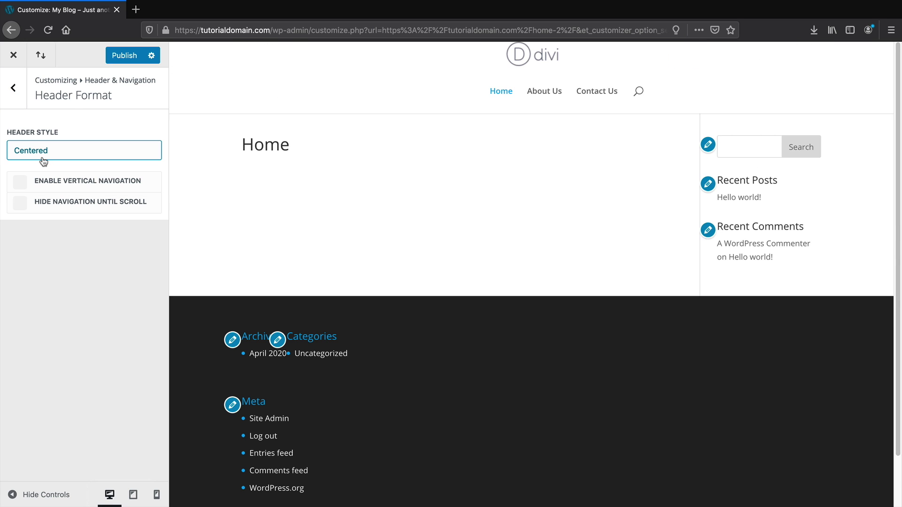
Try the Fullscreen, Centered Inline Logo and Slide In header styles, then publish with Default
{"action": "left_click", "coordinate": [52, 147]}
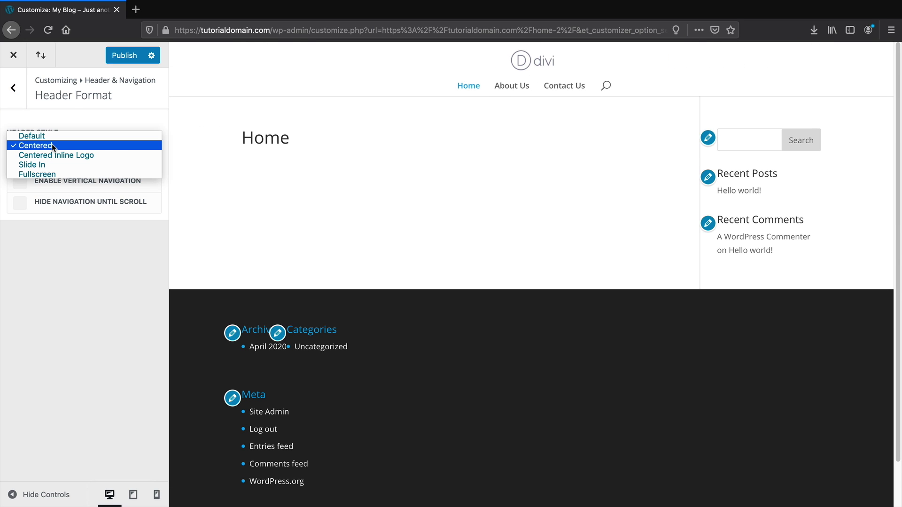
{"action": "left_click", "coordinate": [55, 173]}
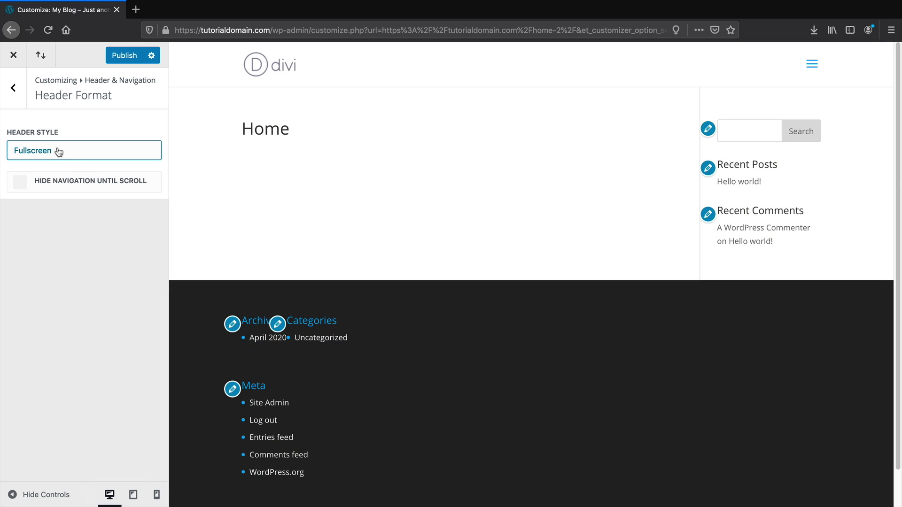
{"action": "left_click", "coordinate": [58, 151]}
{"action": "left_click", "coordinate": [52, 126]}
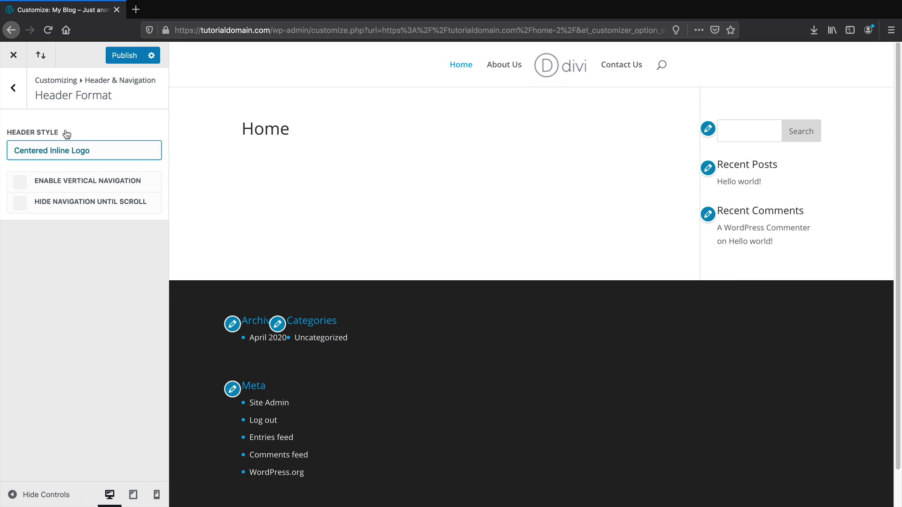
{"action": "left_click", "coordinate": [72, 150]}
{"action": "left_click", "coordinate": [71, 155]}
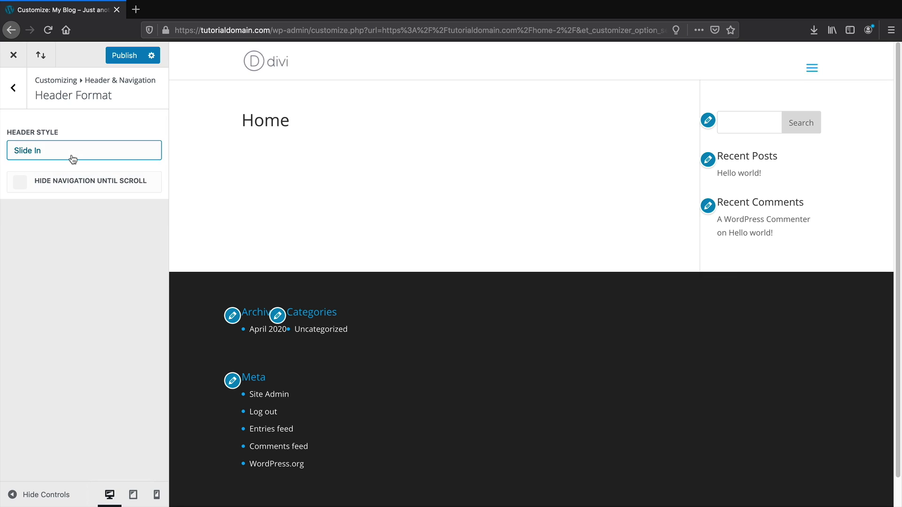
{"action": "left_click", "coordinate": [71, 155]}
{"action": "left_click", "coordinate": [74, 121]}
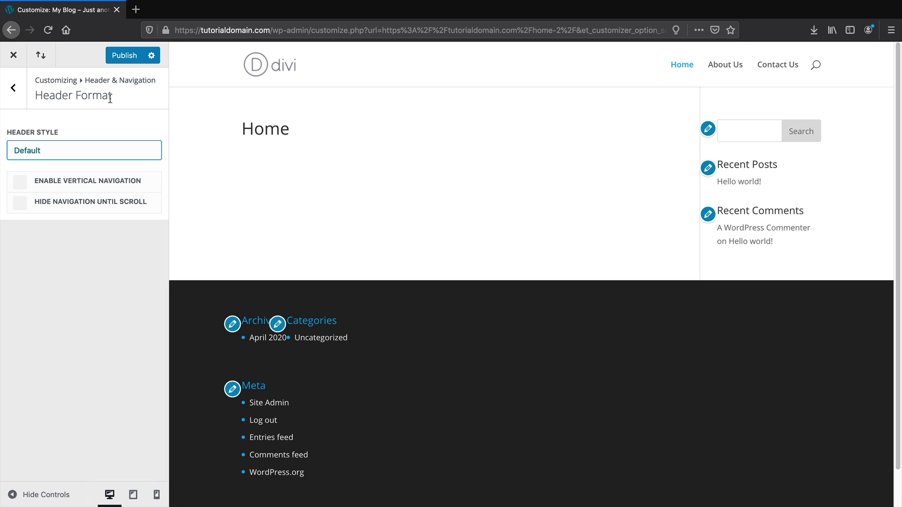
{"action": "left_click", "coordinate": [120, 60]}
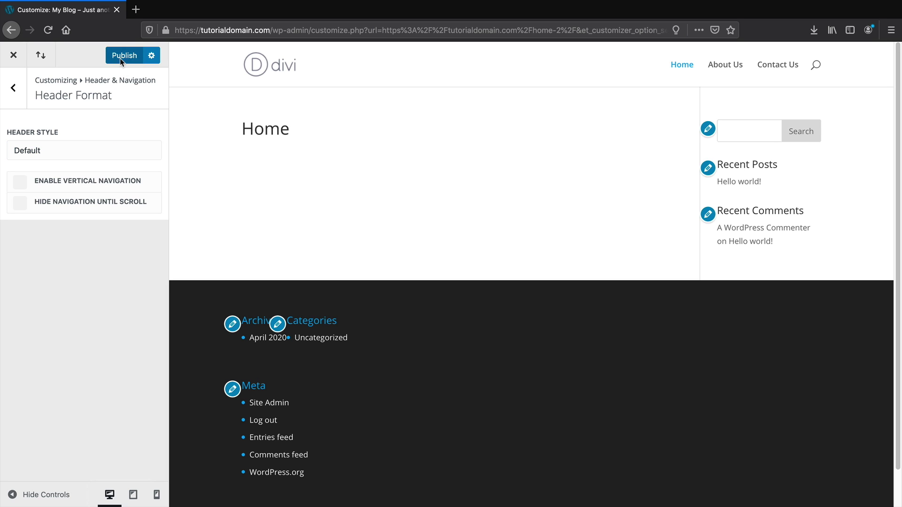
Exit the Customizer and open the free Divi theme layouts catalogue on darrelwilson.com
{"action": "left_click", "coordinate": [15, 56]}
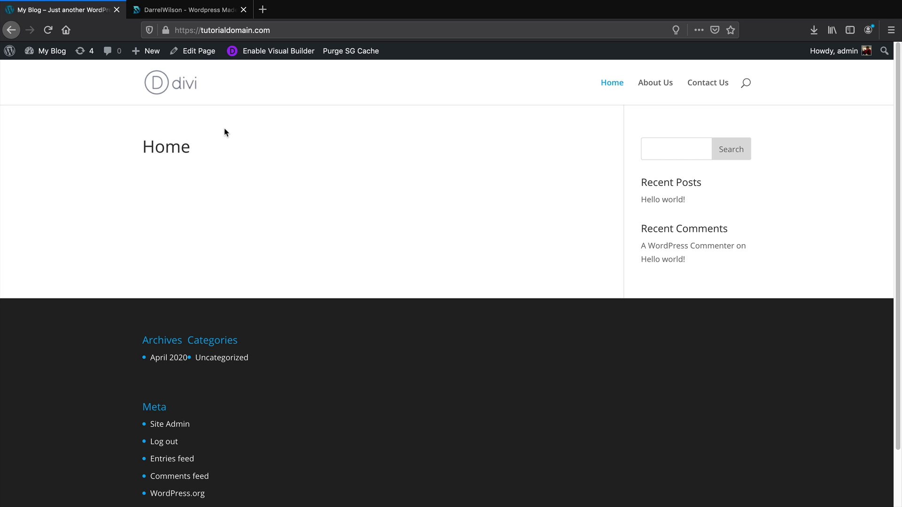
{"action": "left_click", "coordinate": [201, 11]}
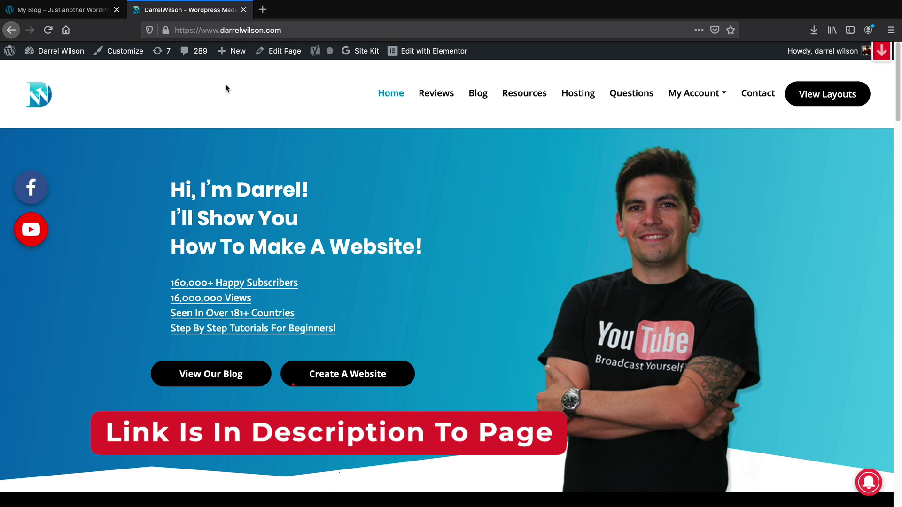
{"action": "left_click", "coordinate": [837, 101]}
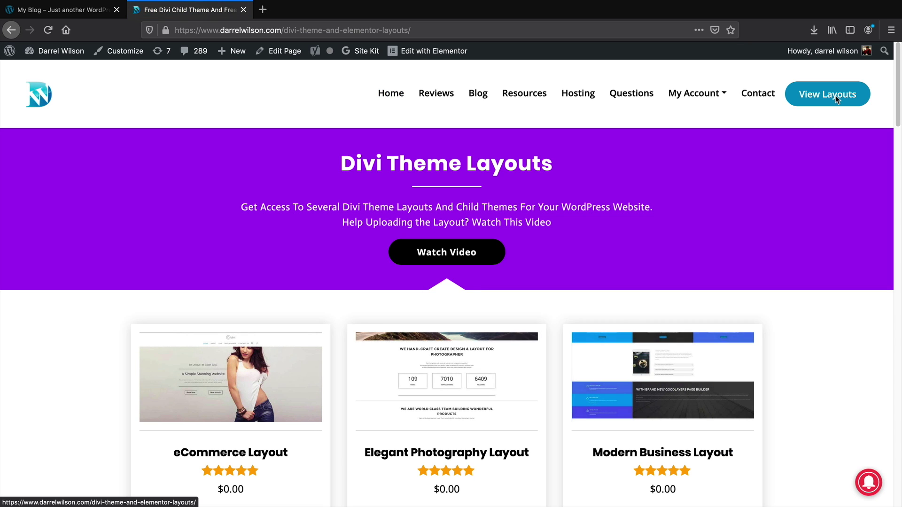
Scroll down the layouts listing to reach its second page
{"action": "scroll", "coordinate": [813, 117], "scroll_direction": "down", "scroll_amount": 5}
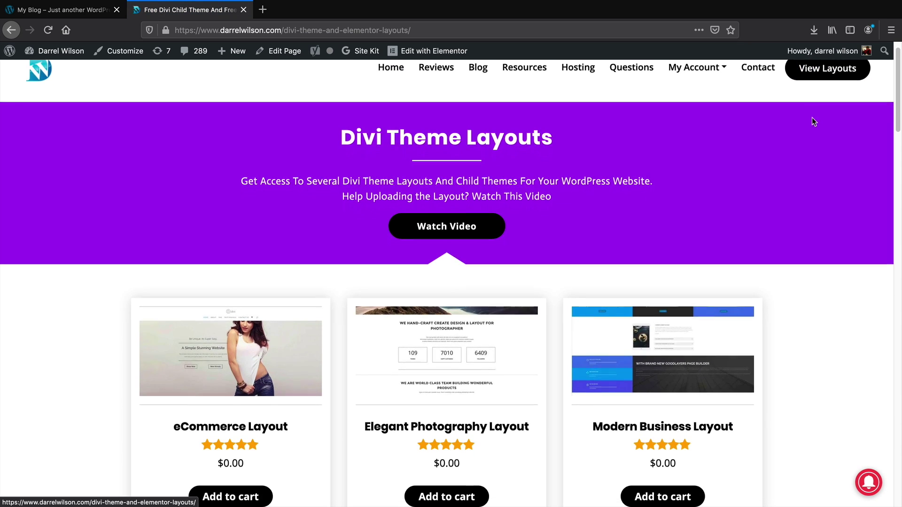
{"action": "scroll", "coordinate": [810, 131], "scroll_direction": "down", "scroll_amount": 7}
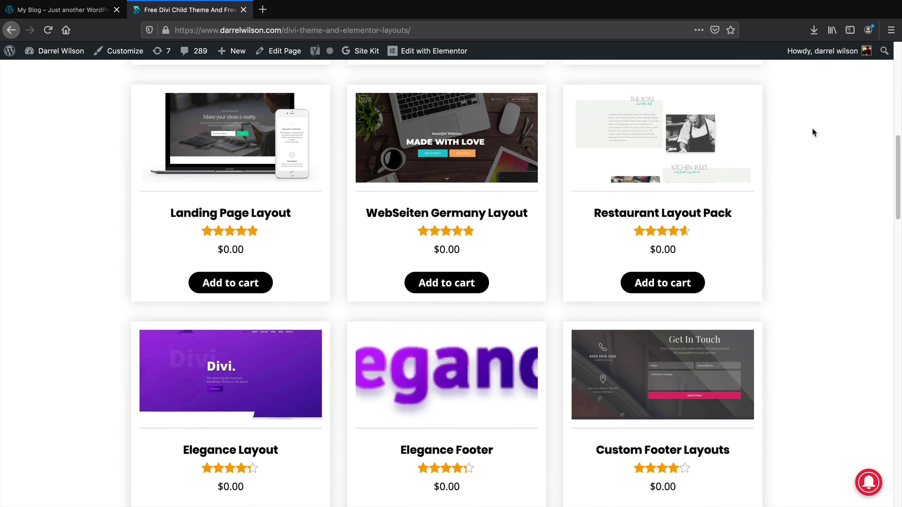
{"action": "scroll", "coordinate": [810, 134], "scroll_direction": "down", "scroll_amount": 4}
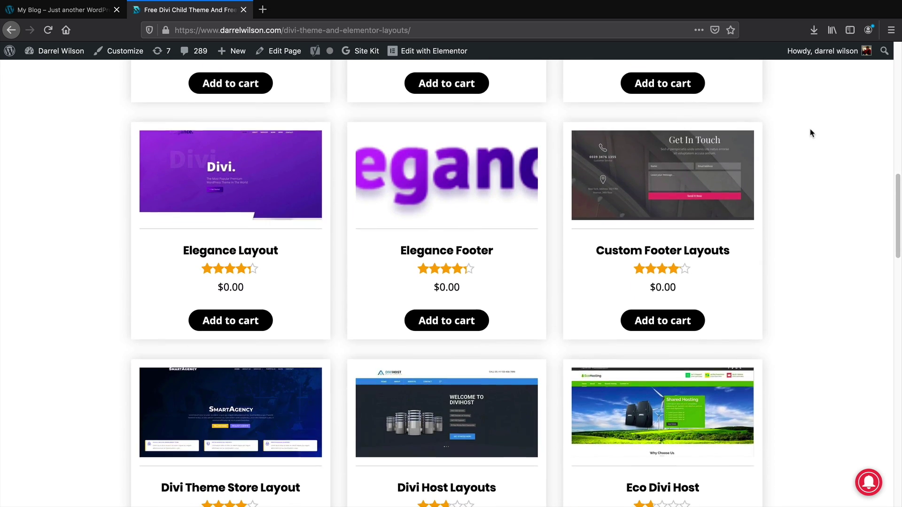
{"action": "scroll", "coordinate": [811, 139], "scroll_direction": "down", "scroll_amount": 3}
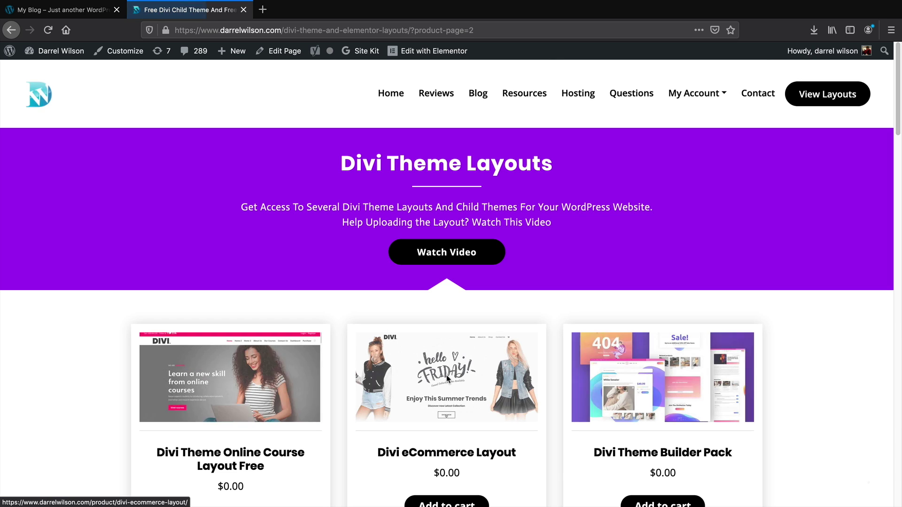
{"action": "scroll", "coordinate": [448, 379], "scroll_direction": "down", "scroll_amount": 2}
{"action": "scroll", "coordinate": [447, 378], "scroll_direction": "down", "scroll_amount": 3}
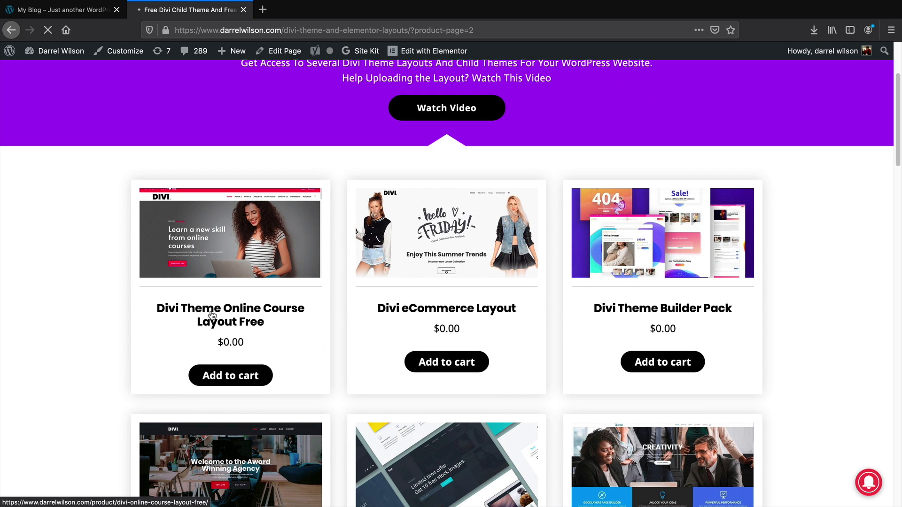
Open the Divi Theme Online Course Layout Free product and review its home page styles and Theme Builder layout
{"action": "left_click", "coordinate": [212, 314]}
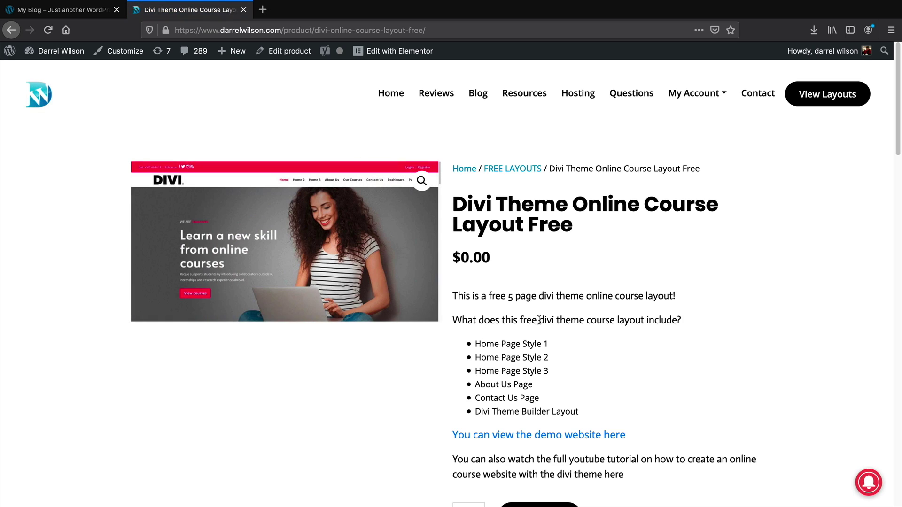
{"action": "scroll", "coordinate": [537, 332], "scroll_direction": "down", "scroll_amount": 1}
{"action": "left_click_drag", "start_coordinate": [486, 317], "coordinate": [560, 318]}
{"action": "left_click_drag", "start_coordinate": [499, 332], "coordinate": [560, 350]}
{"action": "scroll", "coordinate": [560, 350], "scroll_direction": "down", "scroll_amount": 3}
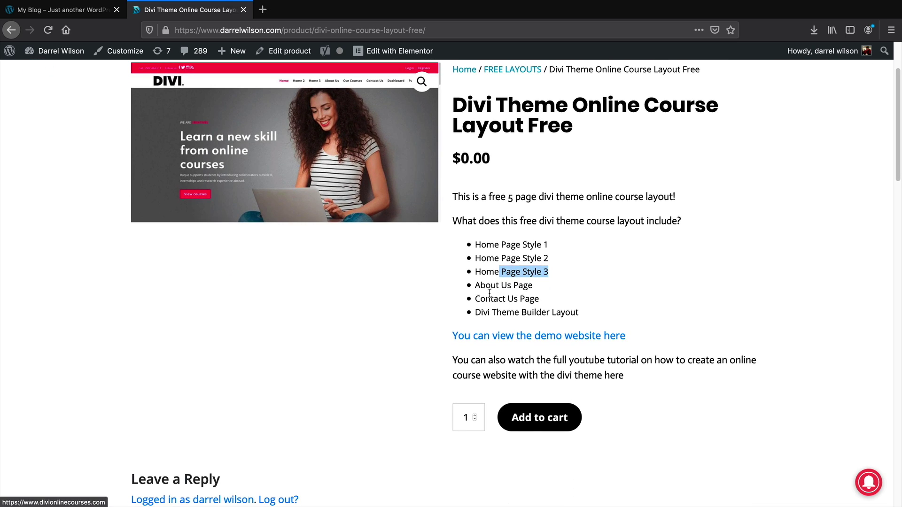
{"action": "left_click_drag", "start_coordinate": [484, 285], "coordinate": [545, 302]}
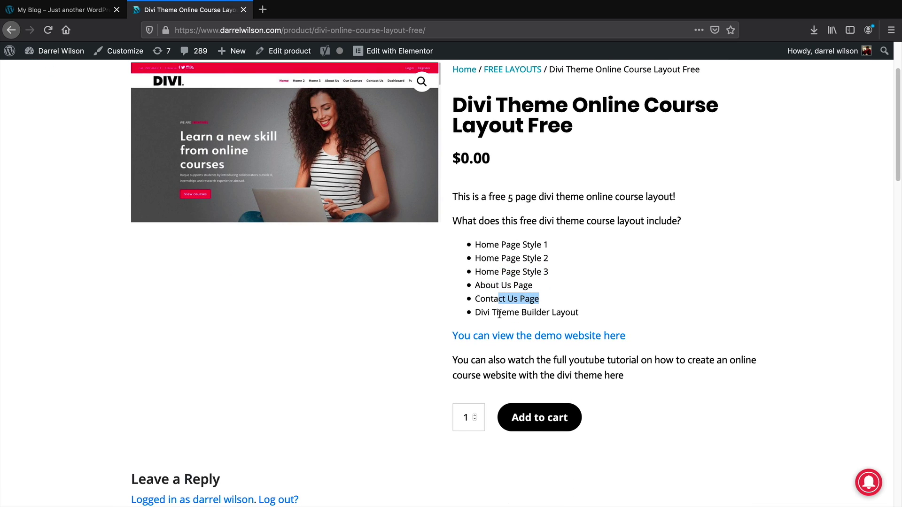
{"action": "left_click_drag", "start_coordinate": [485, 314], "coordinate": [586, 314]}
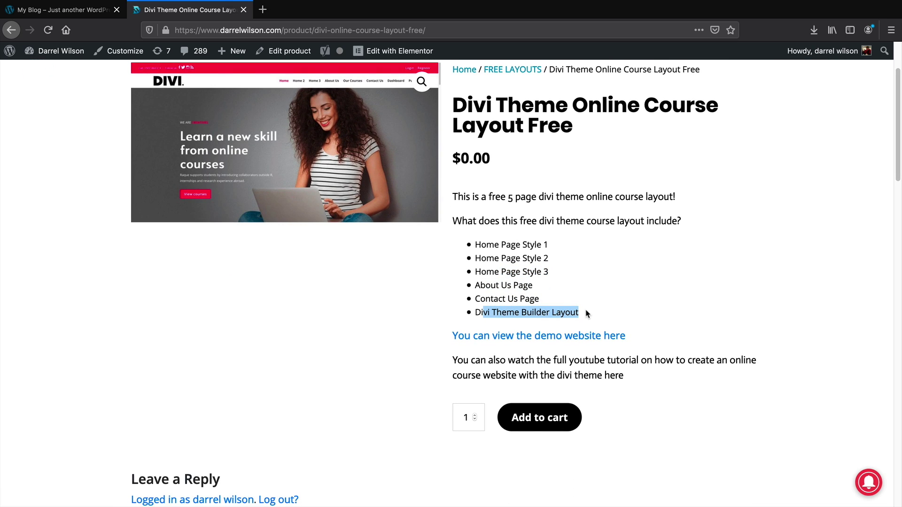
Preview the layout's demo site Home 2 and Home 3 pages, then return to the product page
{"action": "left_click", "coordinate": [520, 339]}
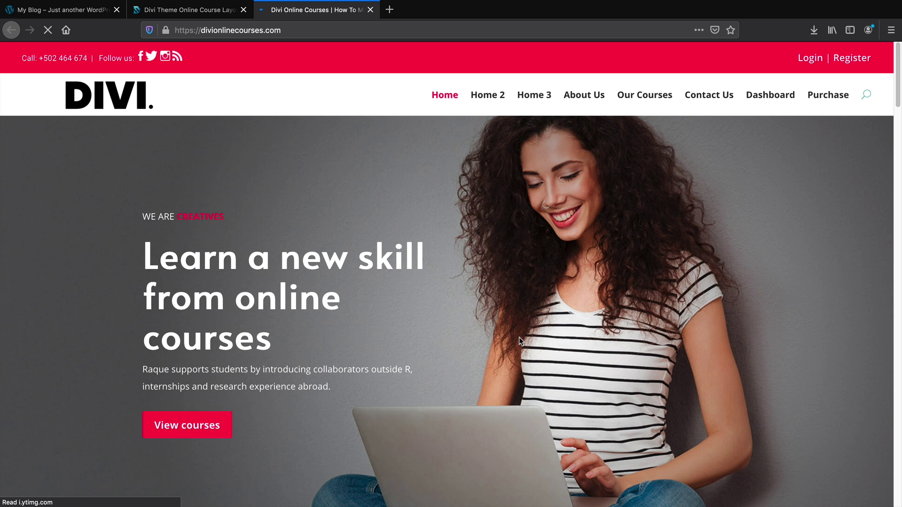
{"action": "left_click", "coordinate": [496, 96]}
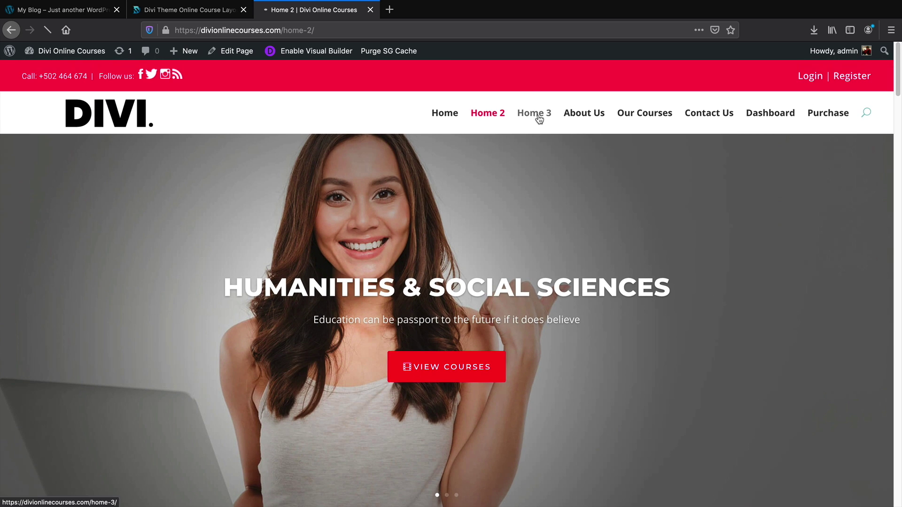
{"action": "left_click", "coordinate": [539, 114]}
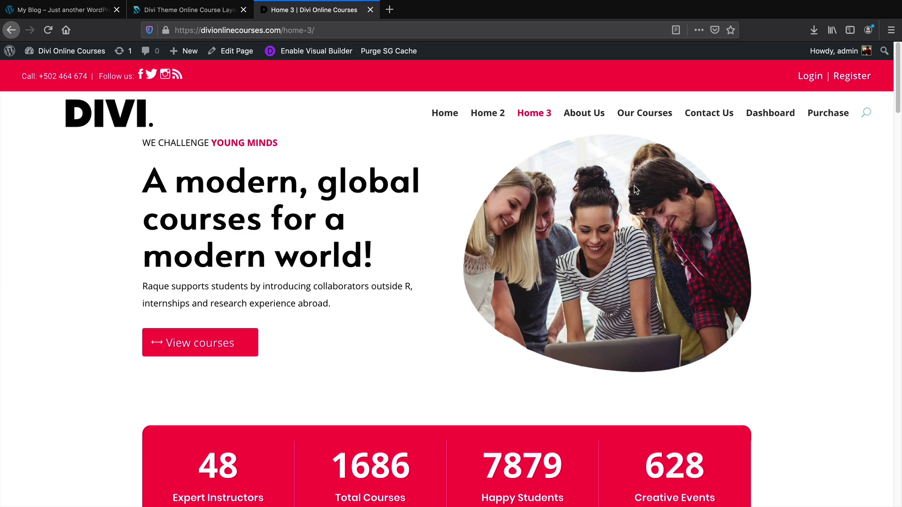
{"action": "scroll", "coordinate": [636, 189], "scroll_direction": "down", "scroll_amount": 1}
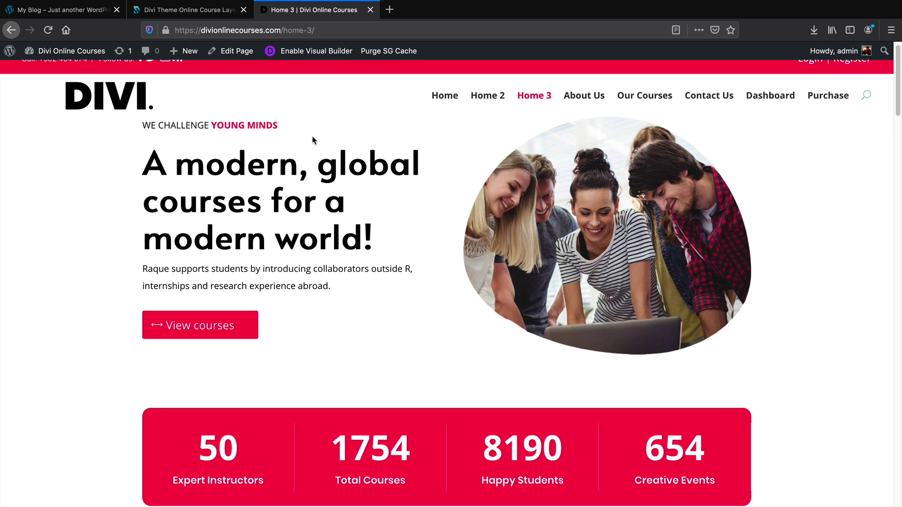
{"action": "scroll", "coordinate": [282, 94], "scroll_direction": "up", "scroll_amount": 1}
{"action": "left_click", "coordinate": [210, 14]}
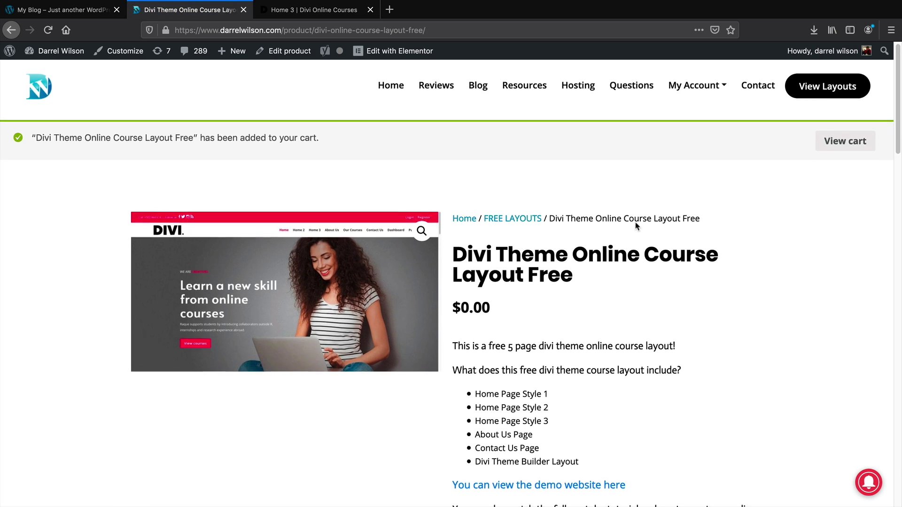
Check out the free online course layout from the cart and place the $0.00 order
{"action": "left_click", "coordinate": [844, 144]}
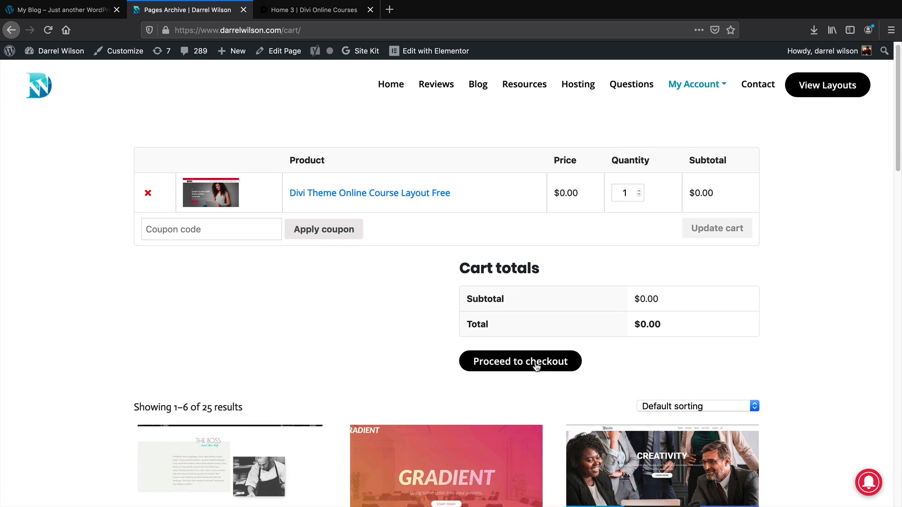
{"action": "left_click", "coordinate": [537, 367]}
{"action": "scroll", "coordinate": [540, 364], "scroll_direction": "down", "scroll_amount": 3}
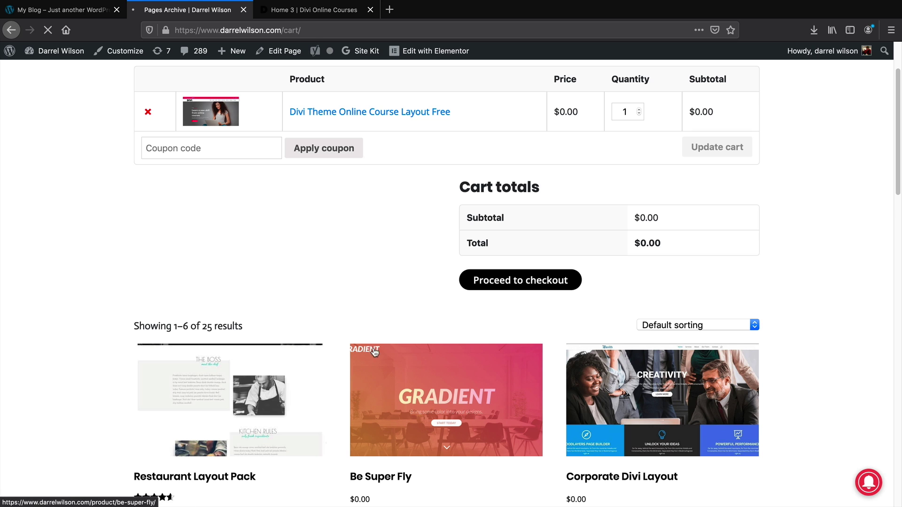
{"action": "scroll", "coordinate": [469, 294], "scroll_direction": "down", "scroll_amount": 2}
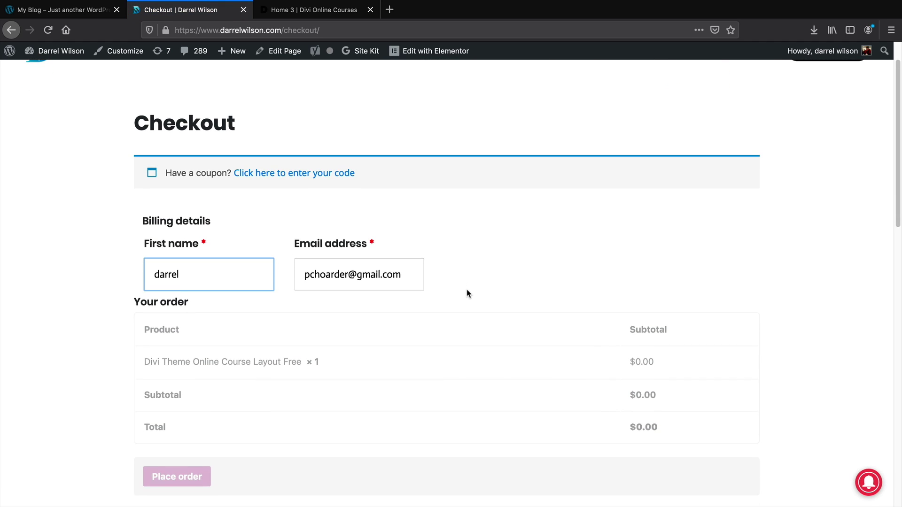
{"action": "scroll", "coordinate": [335, 262], "scroll_direction": "down", "scroll_amount": 4}
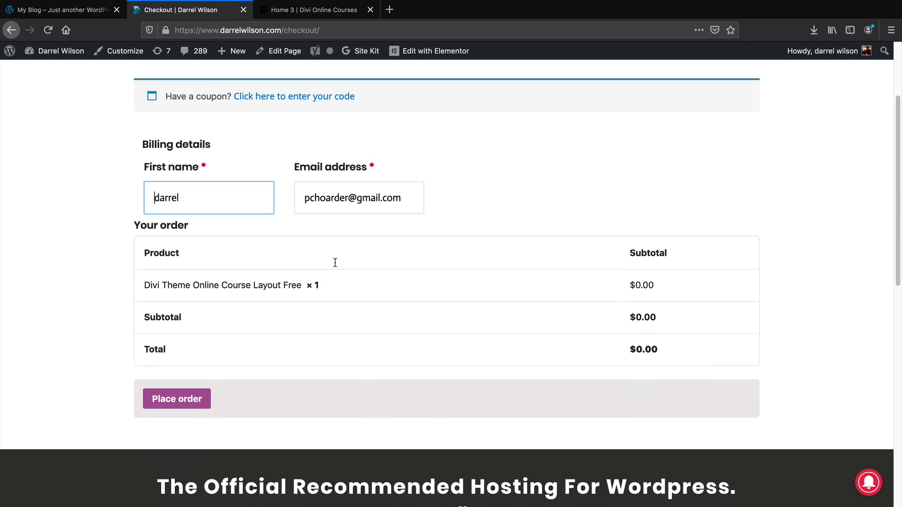
{"action": "left_click", "coordinate": [179, 383]}
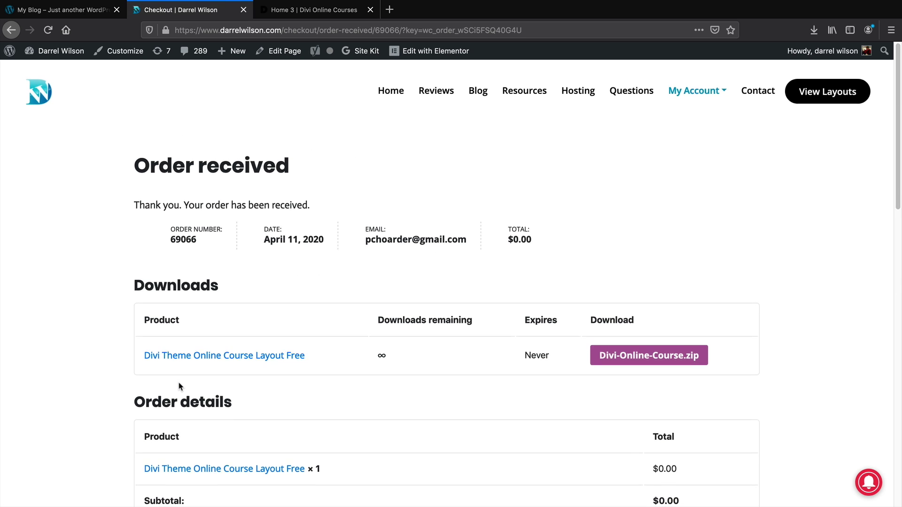
Save the Divi-Online-Course.zip download to the computer
{"action": "scroll", "coordinate": [179, 375], "scroll_direction": "down", "scroll_amount": 2}
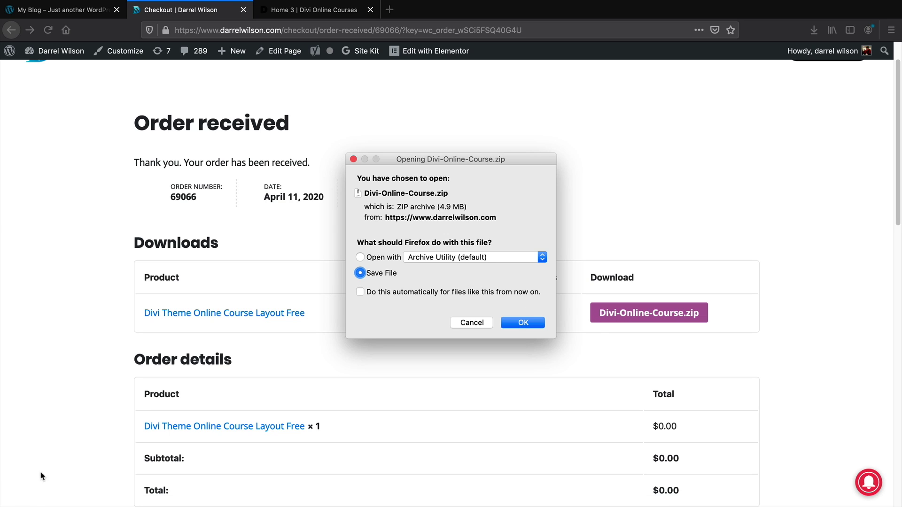
{"action": "left_click", "coordinate": [514, 323]}
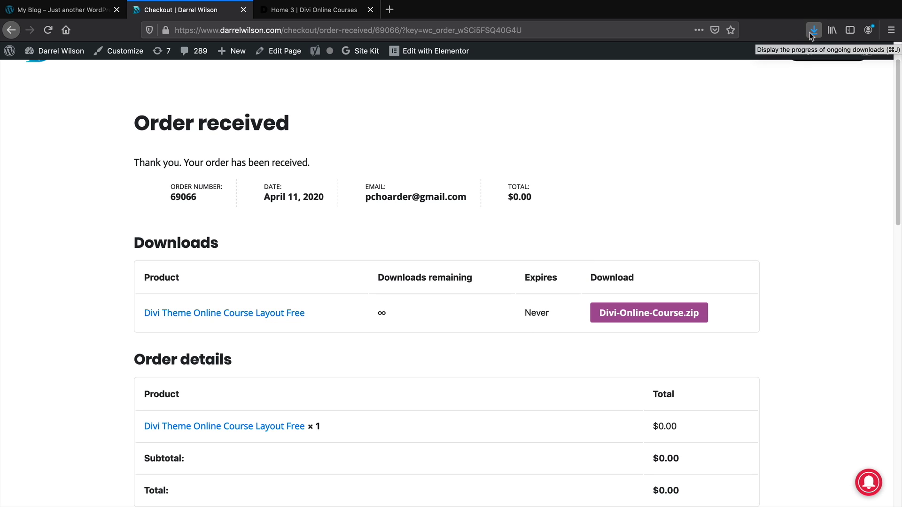
{"action": "left_click", "coordinate": [61, 14]}
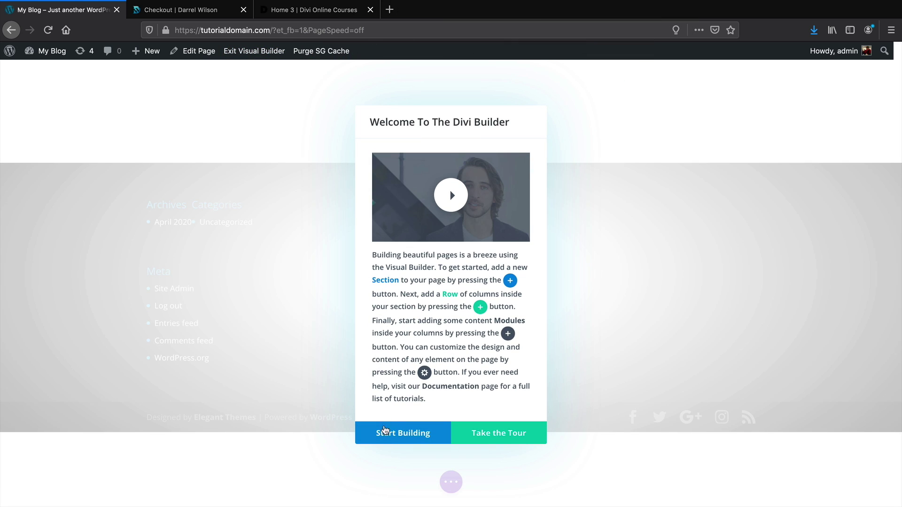
Start building the Home page from the Welcome To The Divi Builder dialog
{"action": "left_click", "coordinate": [406, 438]}
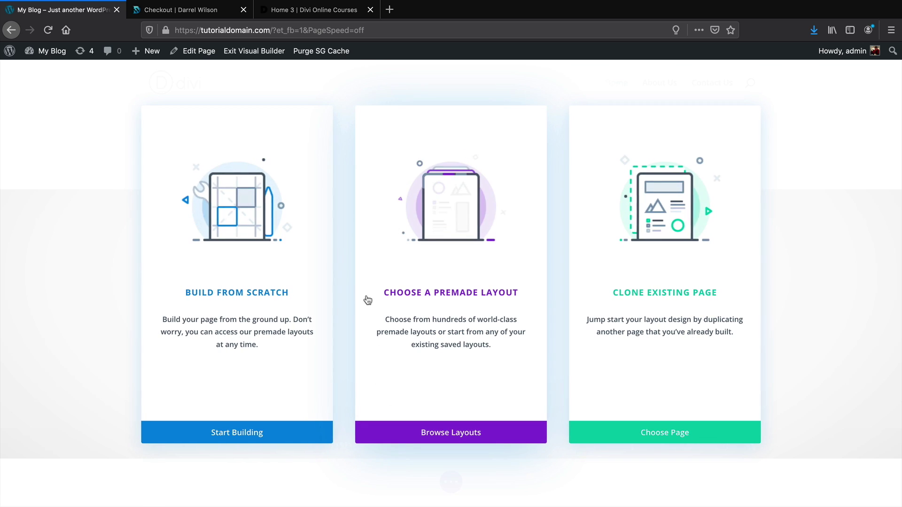
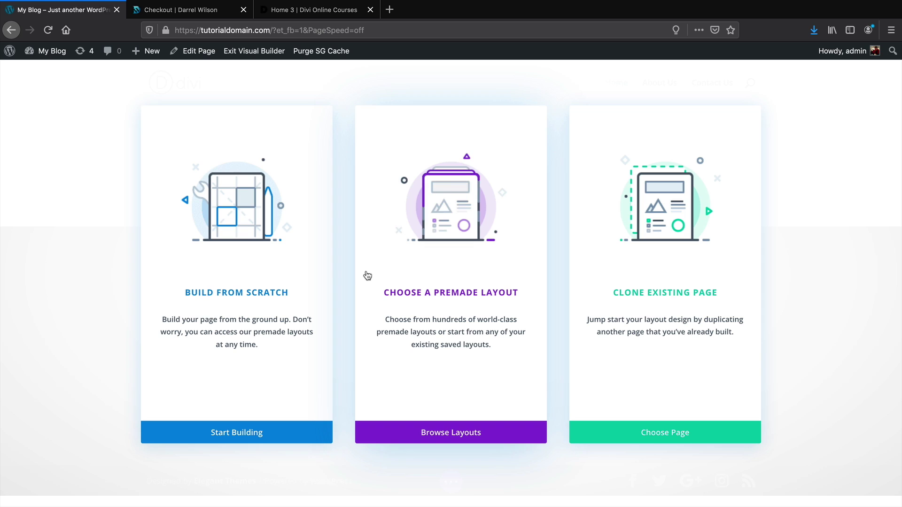
Start the Home page from scratch in the Divi builder and exit Firefox full screen
{"action": "left_click", "coordinate": [223, 274]}
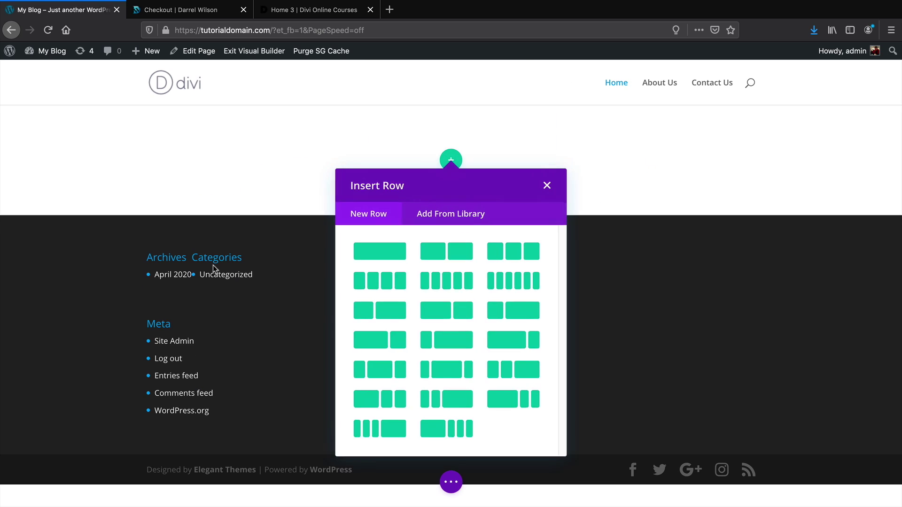
{"action": "mouse_move", "coordinate": [51, 7]}
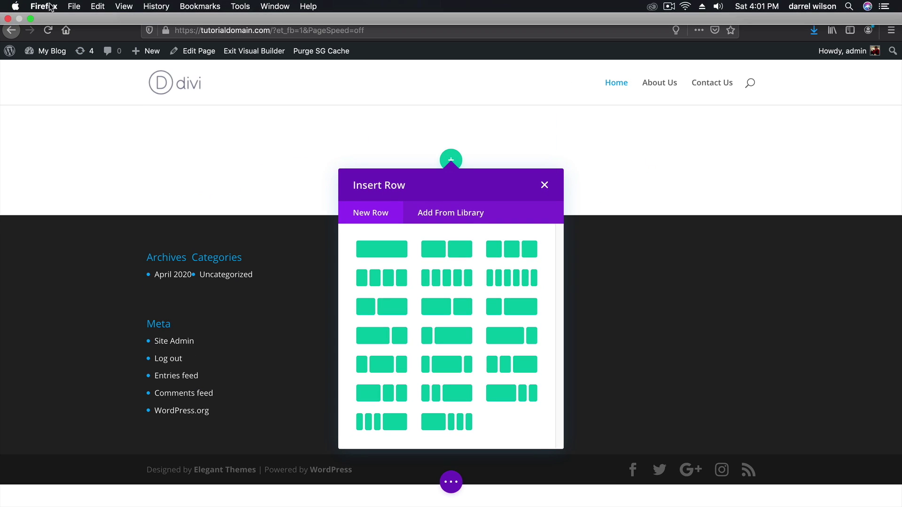
{"action": "left_click", "coordinate": [30, 19]}
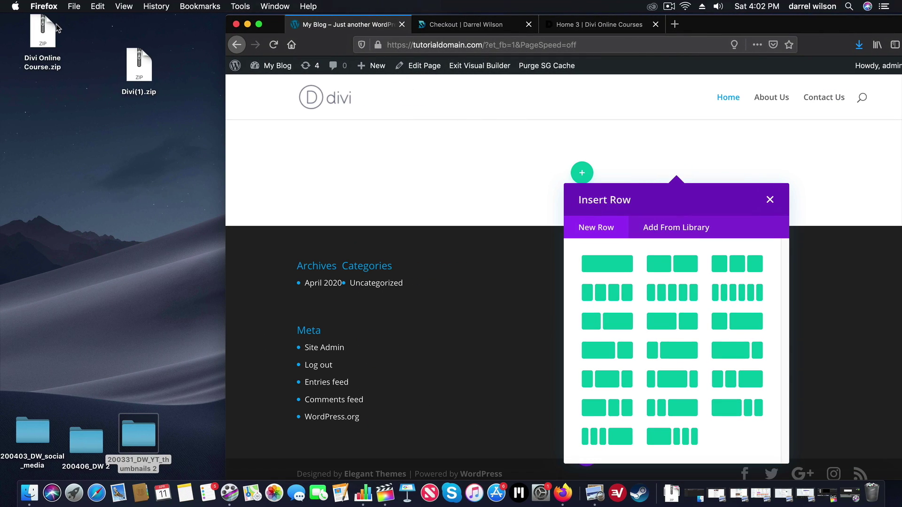
Extract Divi Online Course.zip on the desktop and open the extracted folder
{"action": "left_click_drag", "start_coordinate": [281, 27], "coordinate": [442, 35]}
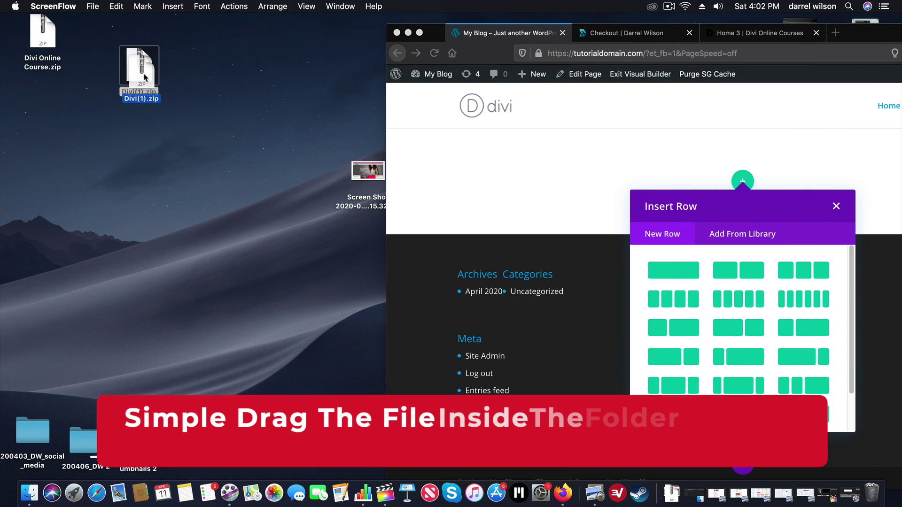
{"action": "left_click_drag", "start_coordinate": [42, 33], "coordinate": [120, 201]}
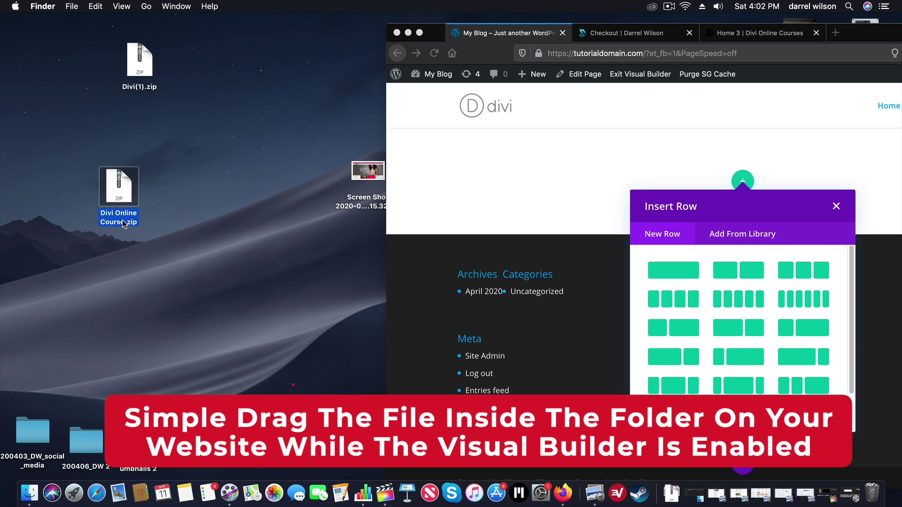
{"action": "double_click", "coordinate": [122, 220]}
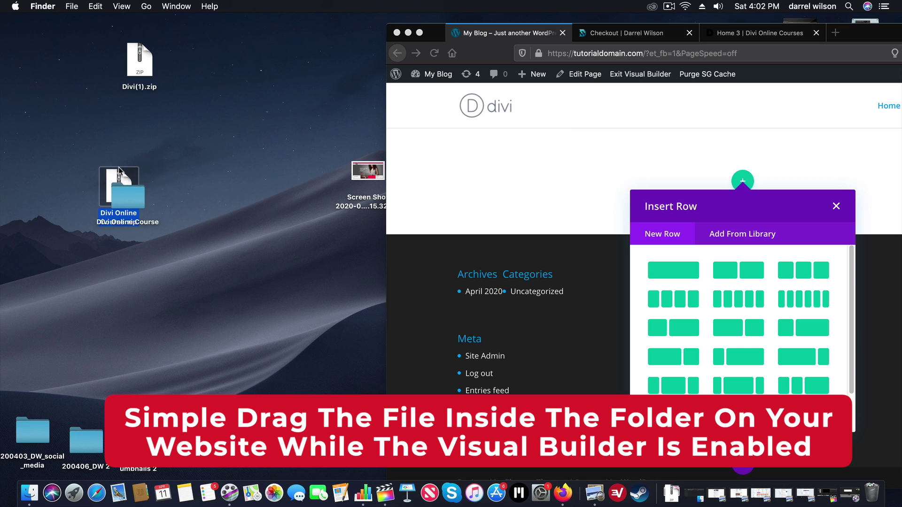
{"action": "left_click_drag", "start_coordinate": [118, 168], "coordinate": [74, 69]}
{"action": "left_click_drag", "start_coordinate": [127, 204], "coordinate": [94, 181]}
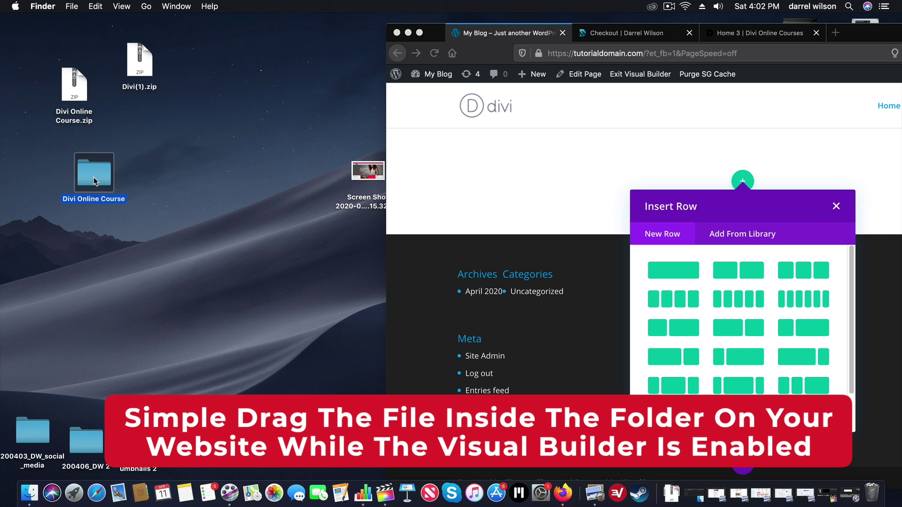
{"action": "double_click", "coordinate": [95, 180]}
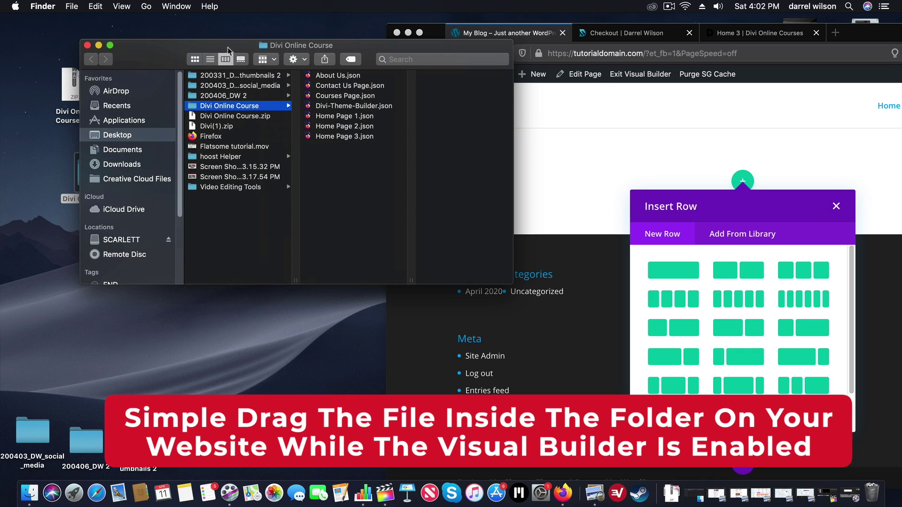
Select Home Page 1.json and drop it onto the Divi builder page
{"action": "left_click_drag", "start_coordinate": [228, 49], "coordinate": [148, 95]}
{"action": "left_click", "coordinate": [249, 162]}
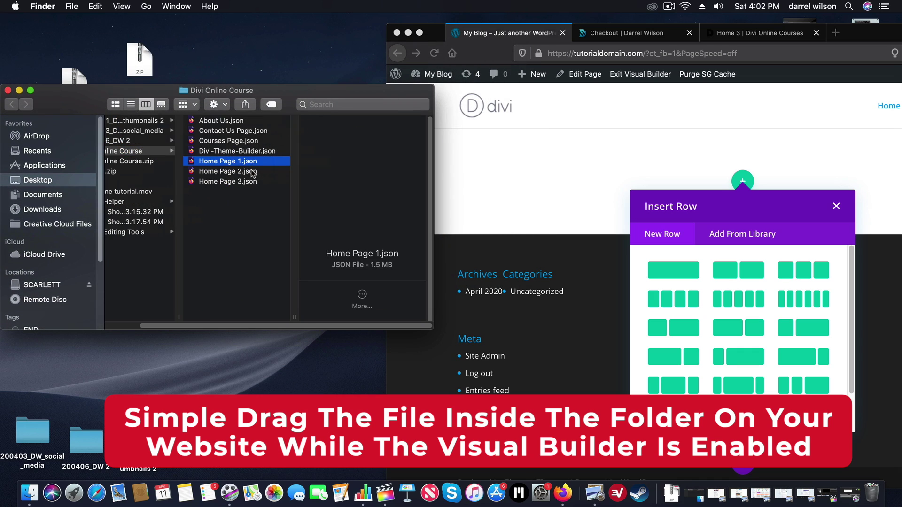
{"action": "left_click", "coordinate": [243, 172]}
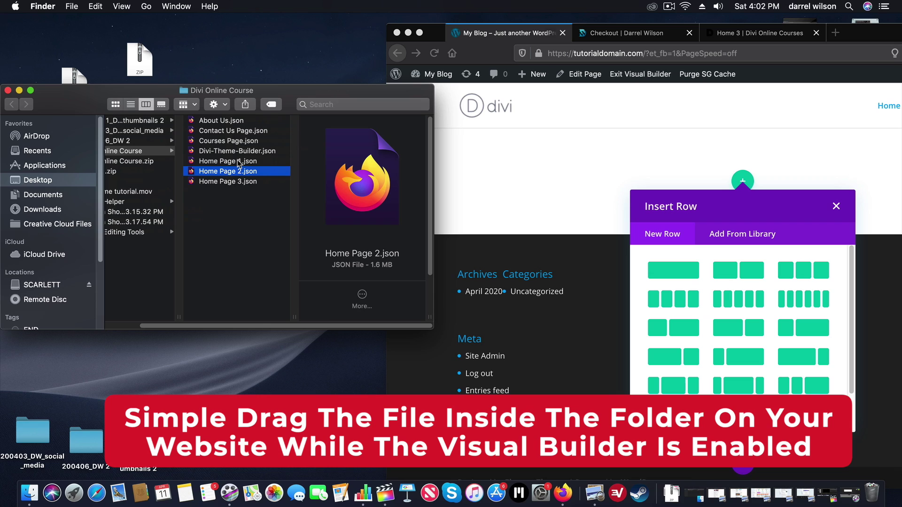
{"action": "left_click_drag", "start_coordinate": [432, 144], "coordinate": [338, 141]}
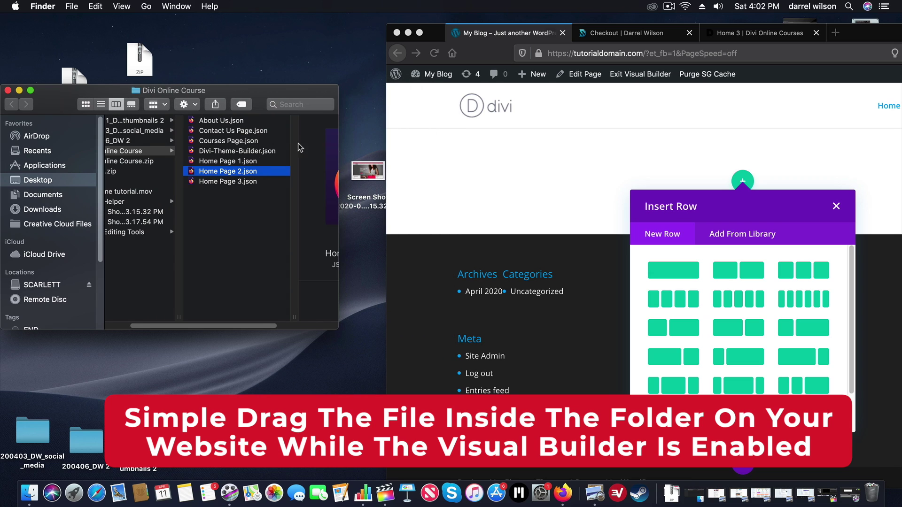
{"action": "left_click", "coordinate": [225, 161]}
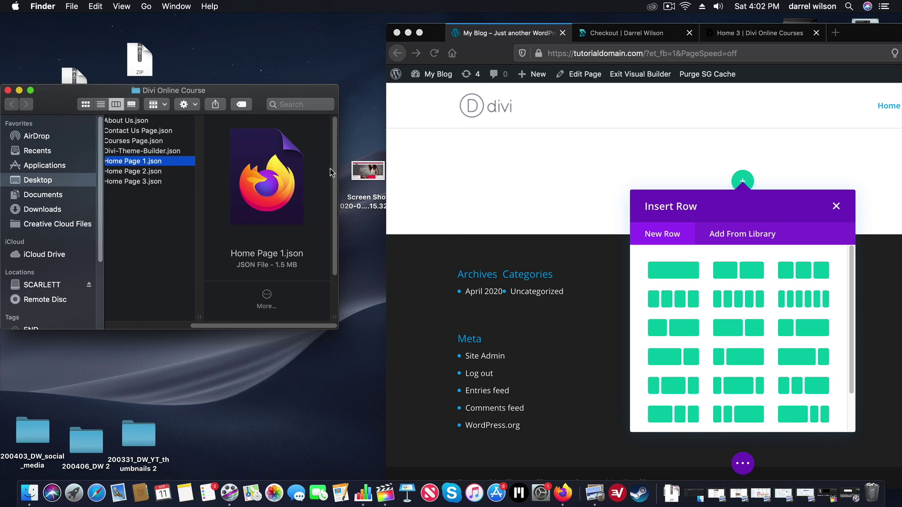
{"action": "left_click_drag", "start_coordinate": [339, 171], "coordinate": [366, 171]}
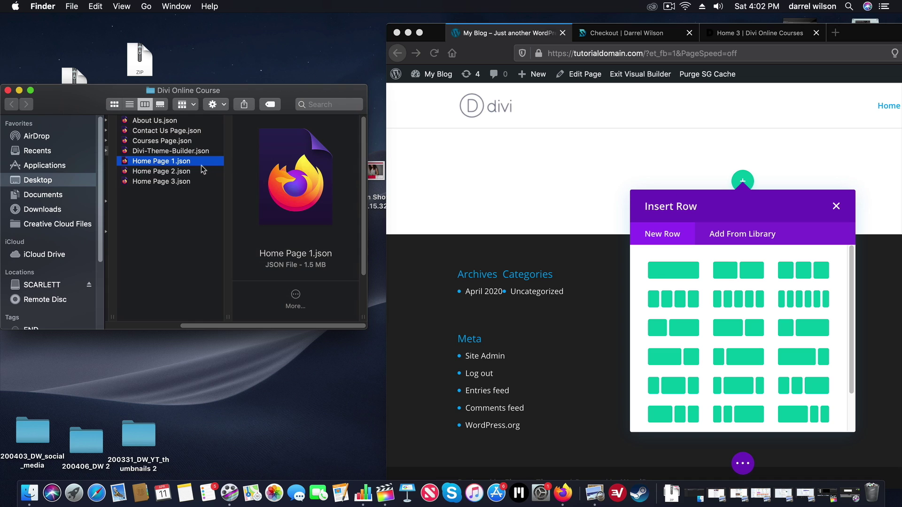
{"action": "left_click_drag", "start_coordinate": [166, 163], "coordinate": [684, 293]}
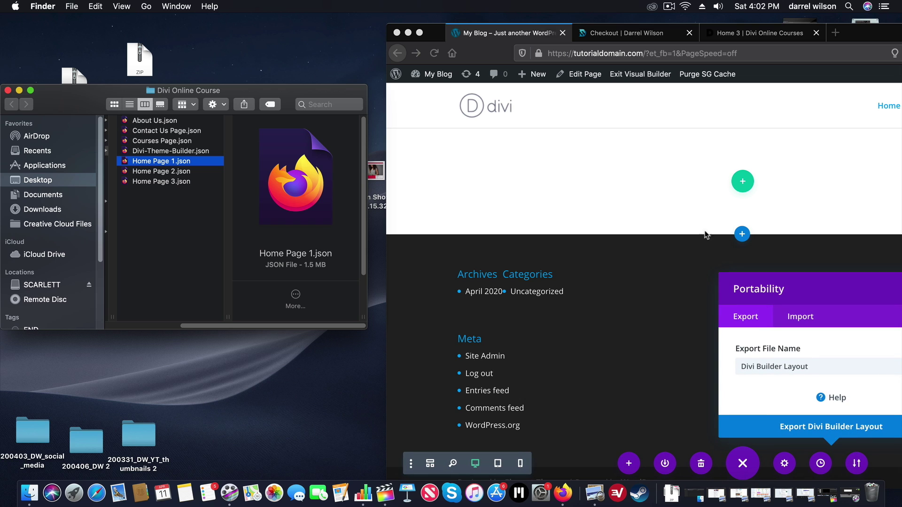
Import Home Page 1.json with Replace existing content ticked
{"action": "left_click", "coordinate": [398, 37]}
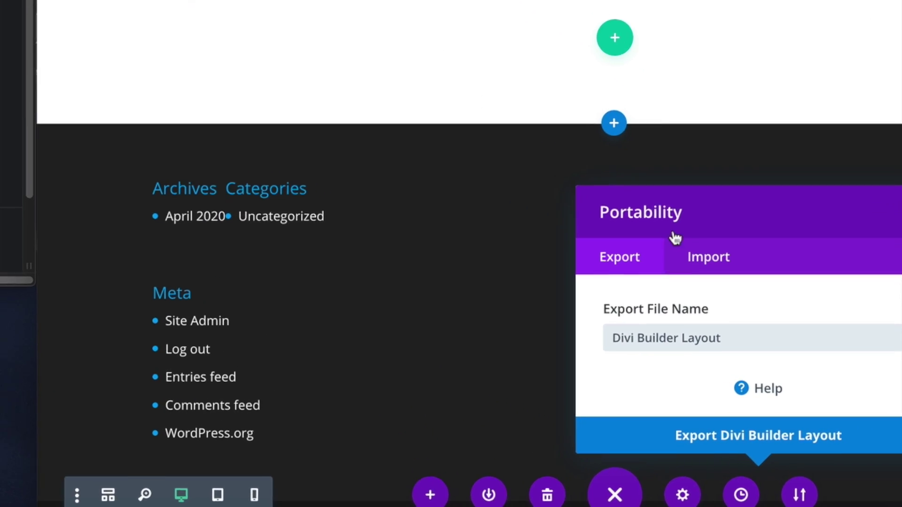
{"action": "left_click", "coordinate": [692, 248]}
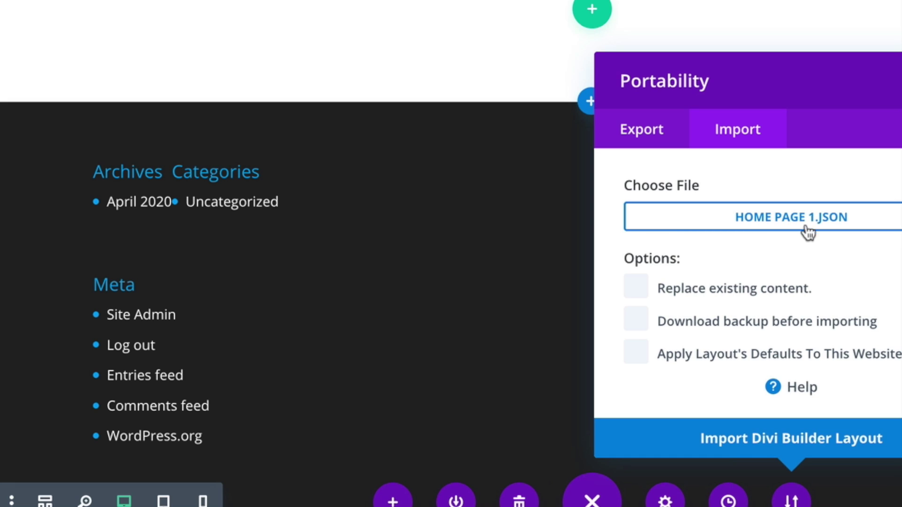
{"action": "left_click", "coordinate": [643, 300]}
{"action": "left_click", "coordinate": [746, 449]}
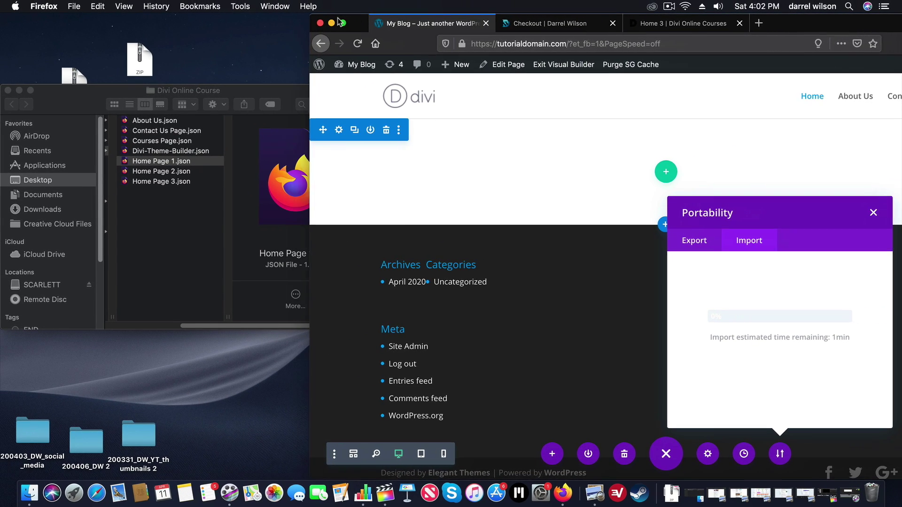
{"action": "left_click_drag", "start_coordinate": [338, 18], "coordinate": [327, 19]}
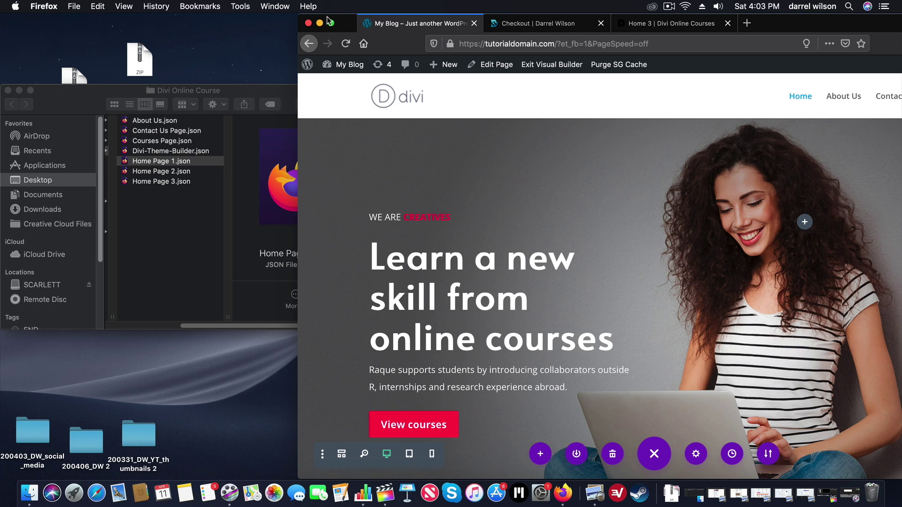
Return Firefox to full screen and scroll through the hero, course categories, instructors and partner sections
{"action": "left_click", "coordinate": [332, 24]}
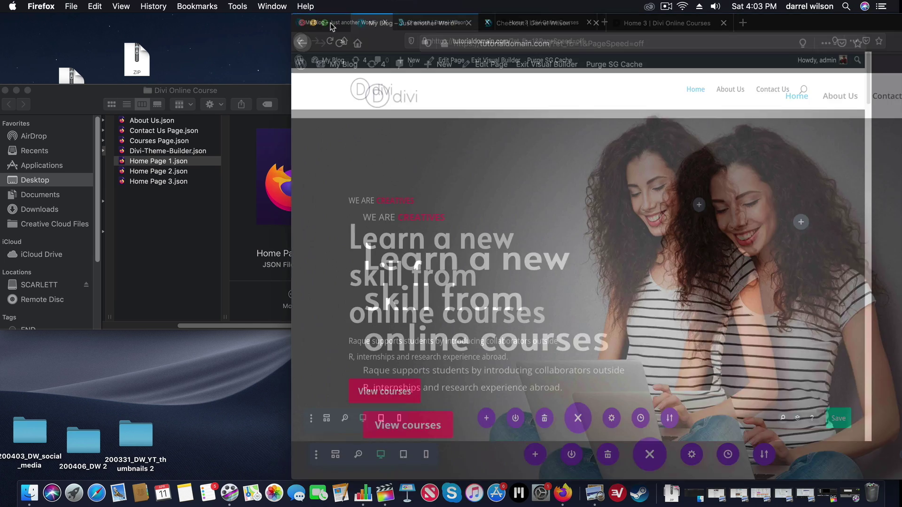
{"action": "scroll", "coordinate": [374, 154], "scroll_direction": "down", "scroll_amount": 5}
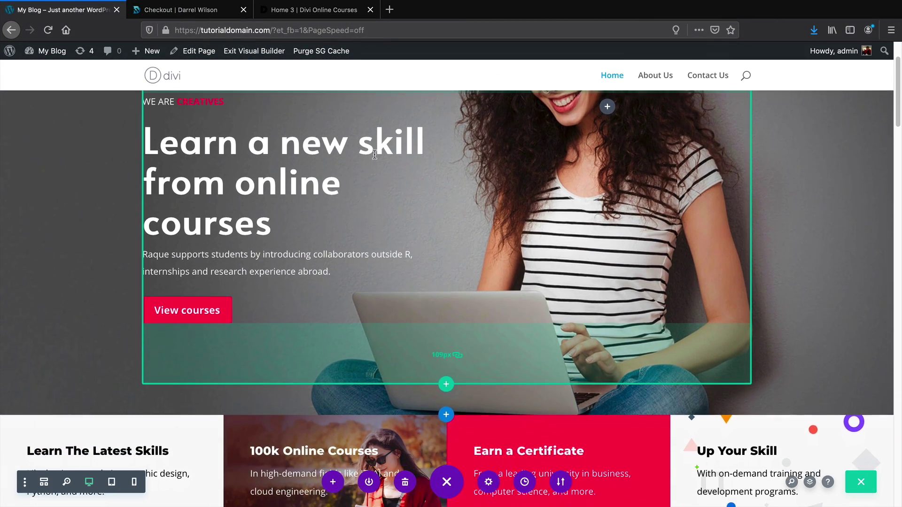
{"action": "scroll", "coordinate": [372, 158], "scroll_direction": "down", "scroll_amount": 5}
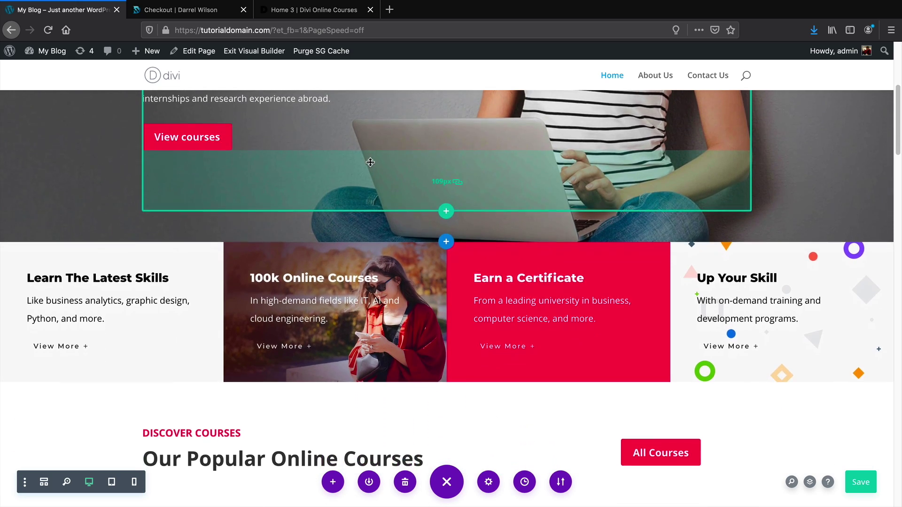
{"action": "scroll", "coordinate": [366, 177], "scroll_direction": "down", "scroll_amount": 3}
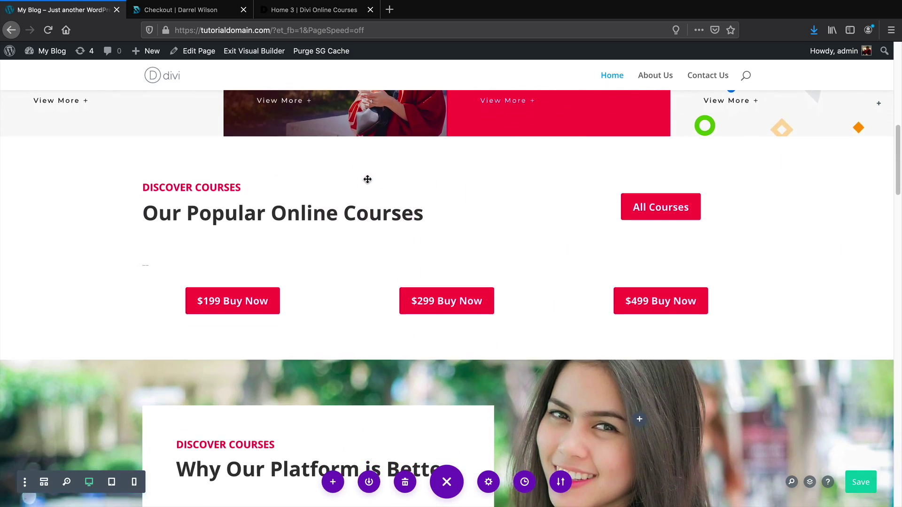
{"action": "scroll", "coordinate": [359, 192], "scroll_direction": "up", "scroll_amount": 3}
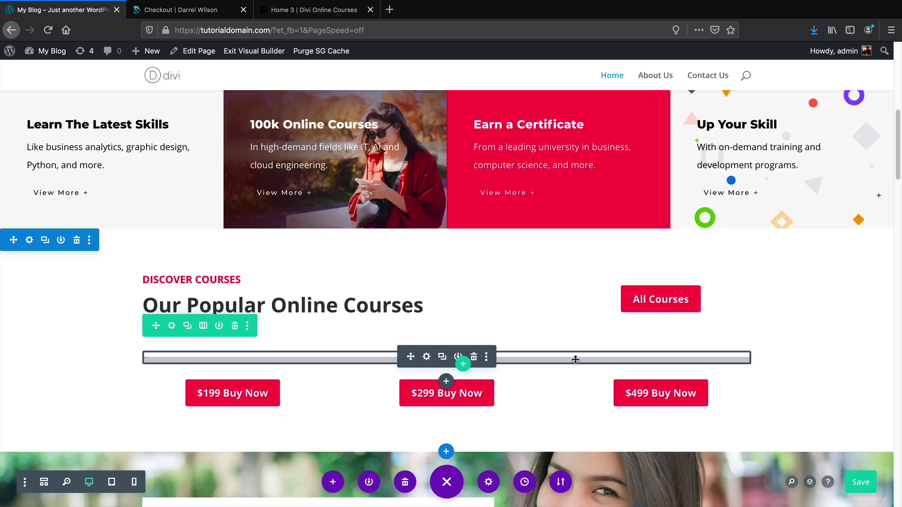
{"action": "scroll", "coordinate": [575, 359], "scroll_direction": "down", "scroll_amount": 2}
{"action": "scroll", "coordinate": [546, 341], "scroll_direction": "down", "scroll_amount": 4}
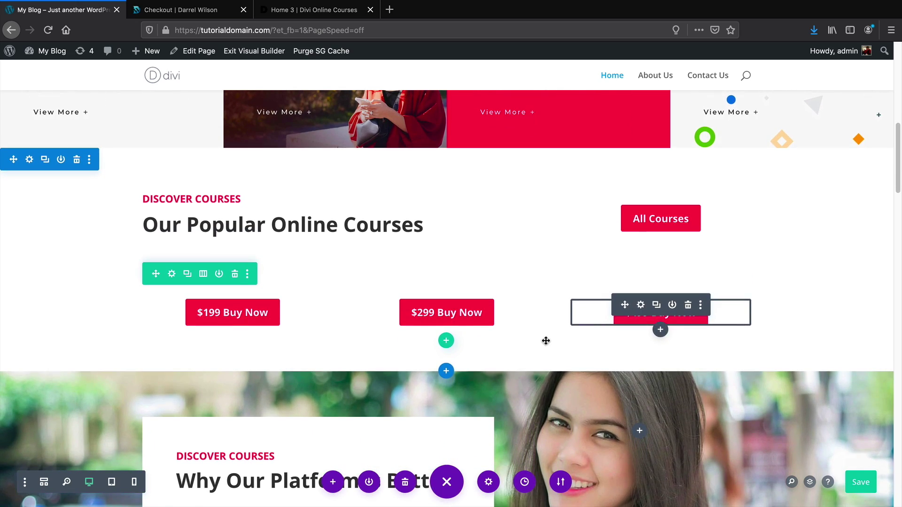
{"action": "scroll", "coordinate": [545, 342], "scroll_direction": "down", "scroll_amount": 5}
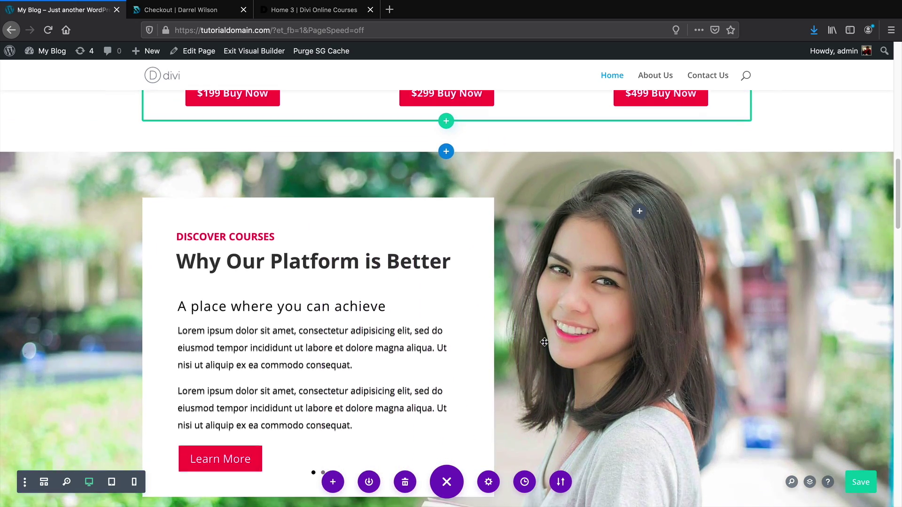
{"action": "scroll", "coordinate": [545, 342], "scroll_direction": "down", "scroll_amount": 4}
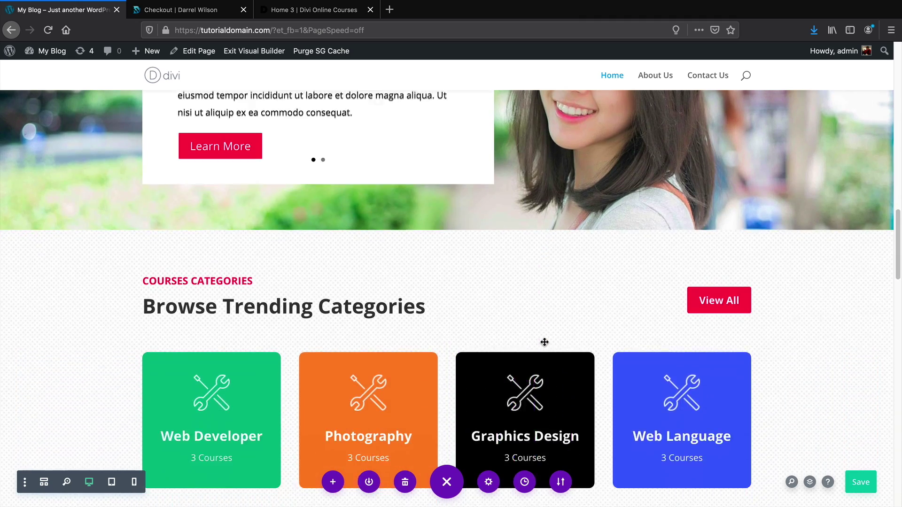
{"action": "scroll", "coordinate": [899, 277], "scroll_direction": "down", "scroll_amount": 1}
{"action": "left_click_drag", "start_coordinate": [900, 281], "coordinate": [877, 85]}
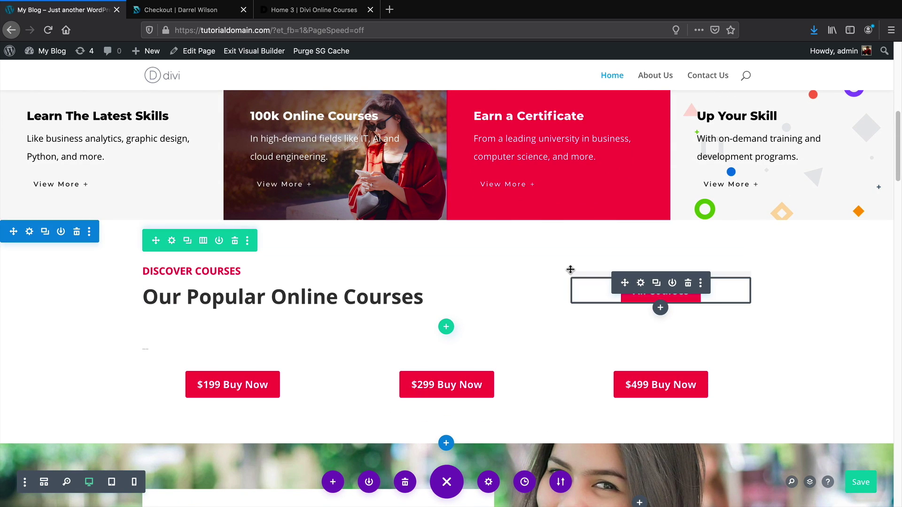
Rename the heading to 'Our New Amazing Courses', set top padding to 65px and nudge the row right
{"action": "triple_click", "coordinate": [304, 300]}
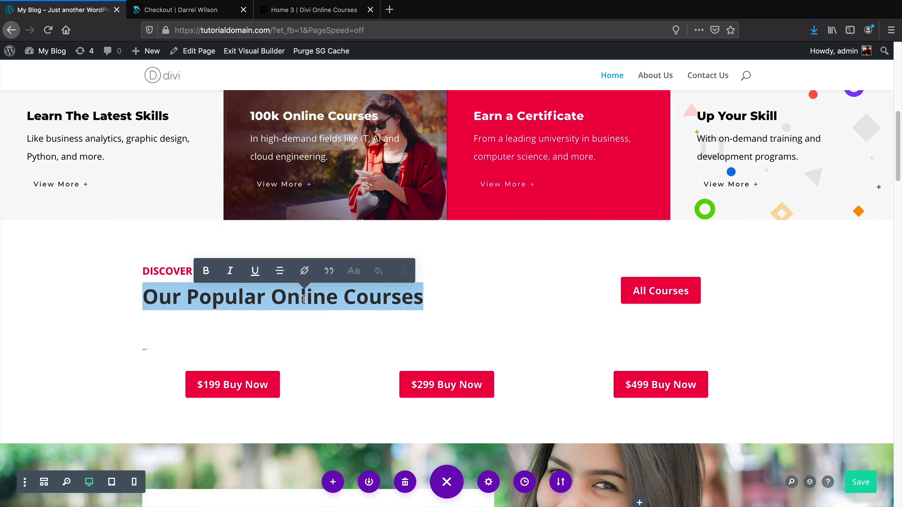
{"action": "type", "text": "Our Ne"}
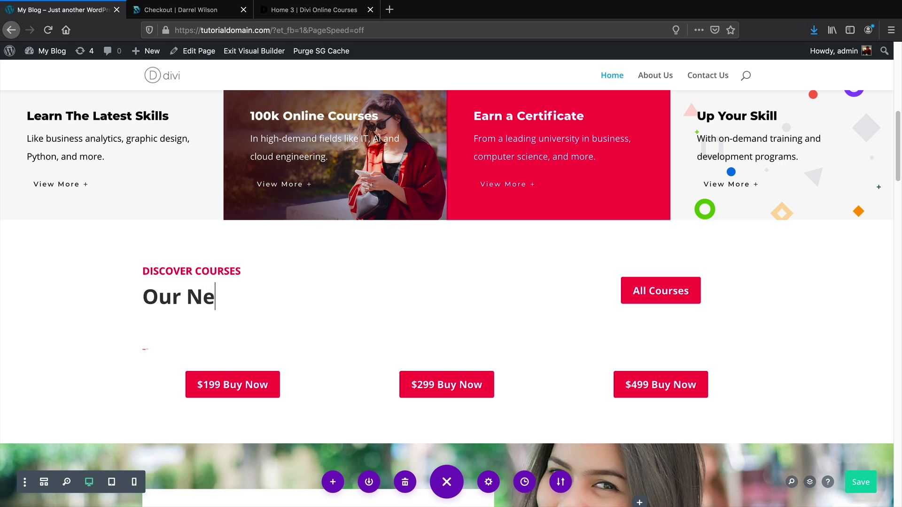
{"action": "type", "text": "w Amazing Courses"}
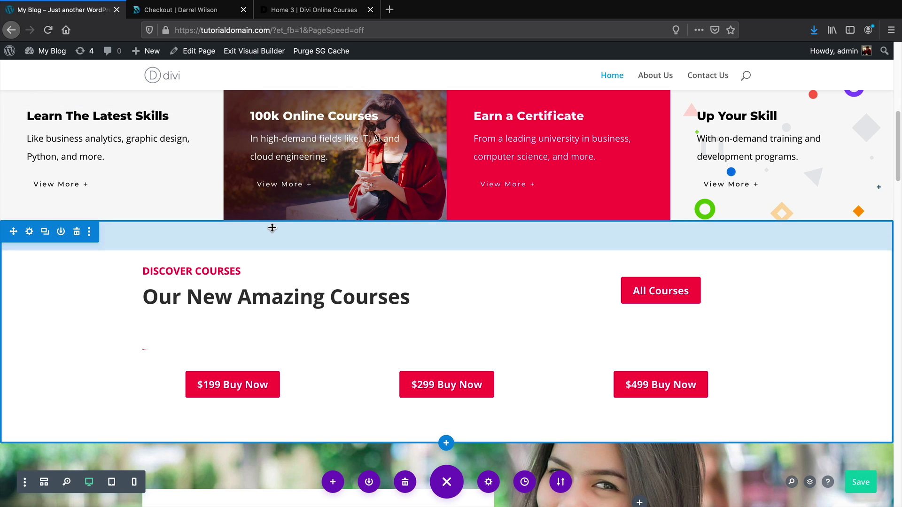
{"action": "mouse_move", "coordinate": [272, 233]}
{"action": "left_mouse_down"}
{"action": "mouse_move", "coordinate": [274, 251]}
{"action": "mouse_move", "coordinate": [273, 227]}
{"action": "mouse_move", "coordinate": [275, 240]}
{"action": "left_mouse_up"}
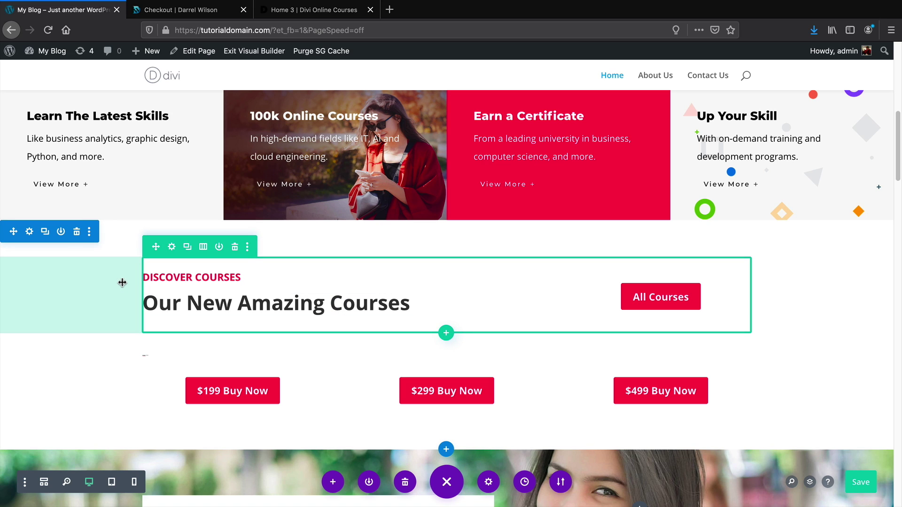
{"action": "mouse_move", "coordinate": [122, 282]}
{"action": "left_mouse_down"}
{"action": "mouse_move", "coordinate": [72, 282]}
{"action": "mouse_move", "coordinate": [124, 280]}
{"action": "left_mouse_up"}
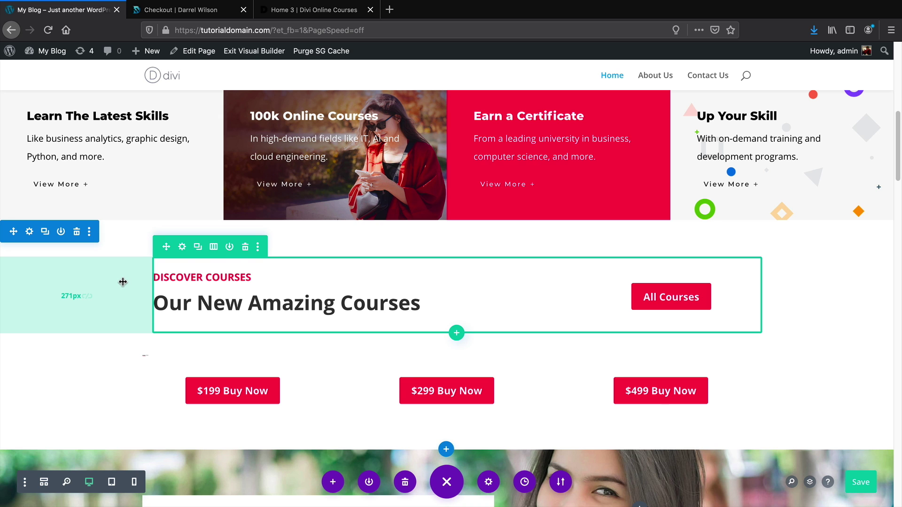
Reduce the courses section's bottom padding to 45px
{"action": "scroll", "coordinate": [123, 282], "scroll_direction": "down", "scroll_amount": 5}
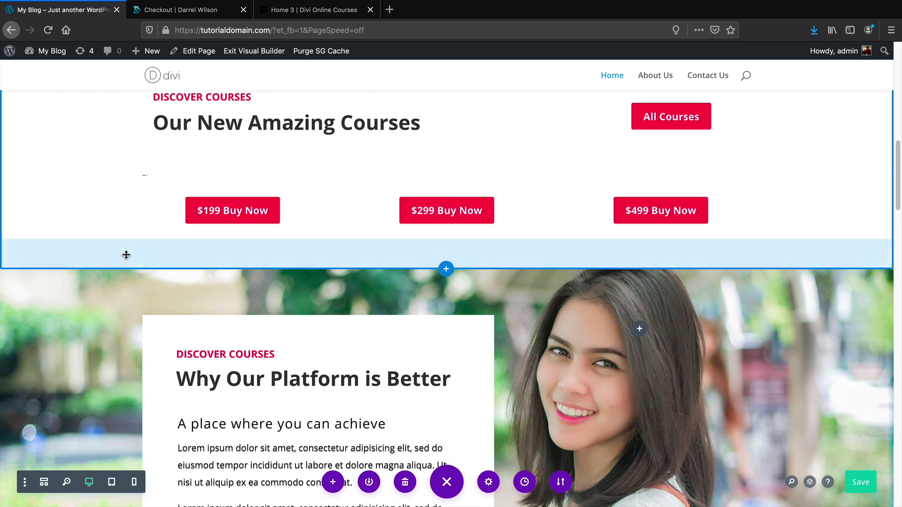
{"action": "left_click_drag", "start_coordinate": [126, 255], "coordinate": [160, 272]}
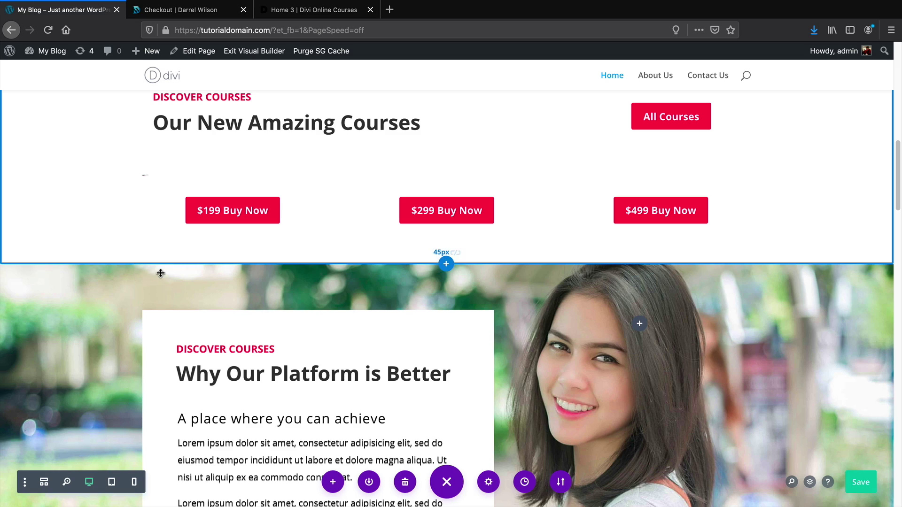
{"action": "scroll", "coordinate": [161, 273], "scroll_direction": "down", "scroll_amount": 5}
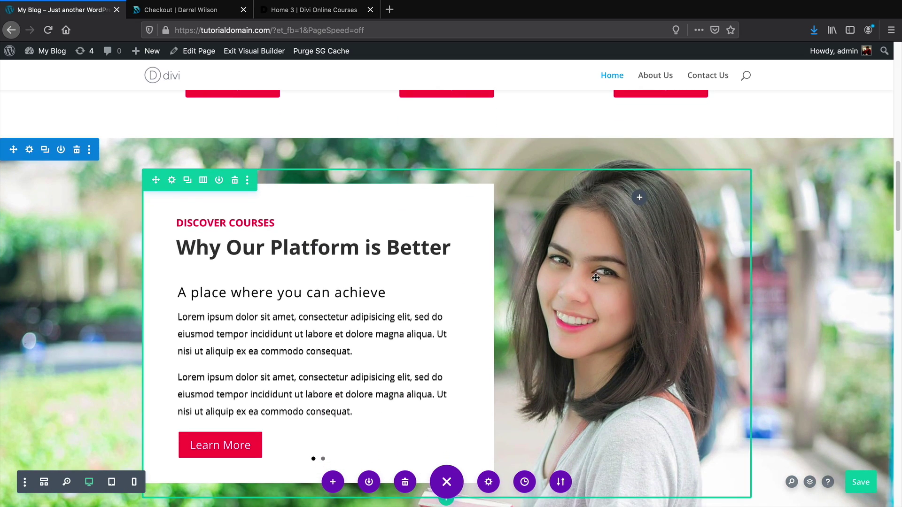
{"action": "scroll", "coordinate": [595, 277], "scroll_direction": "down", "scroll_amount": 3}
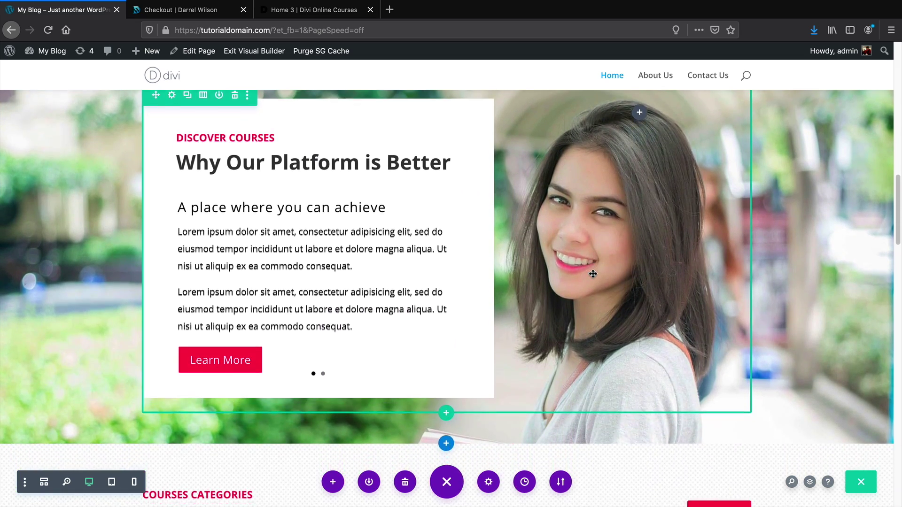
{"action": "scroll", "coordinate": [593, 274], "scroll_direction": "down", "scroll_amount": 6}
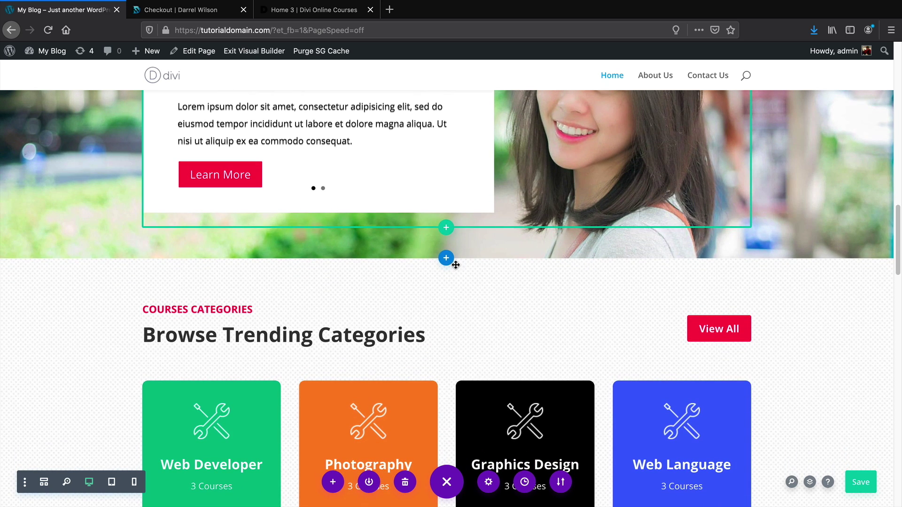
{"action": "scroll", "coordinate": [441, 270], "scroll_direction": "up", "scroll_amount": 1}
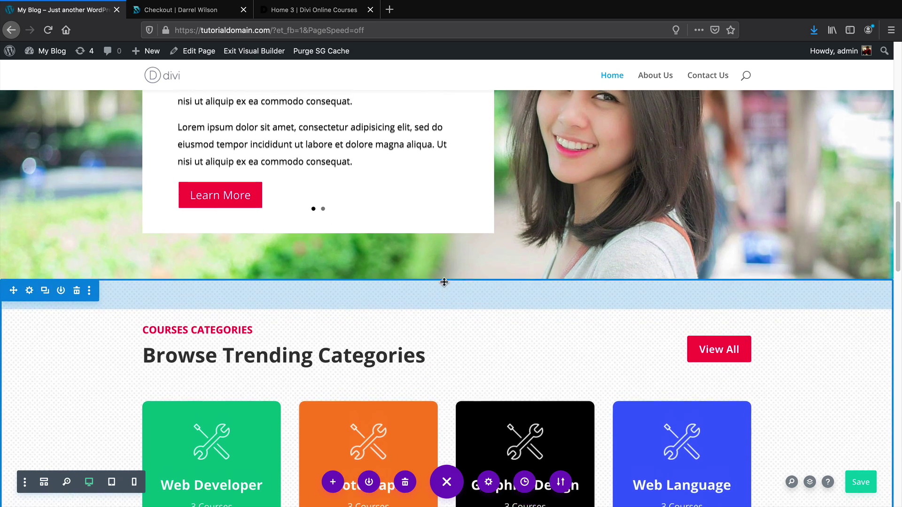
Add a regular three-column section below the slider with a Call To Action module in the first column
{"action": "left_click", "coordinate": [446, 284]}
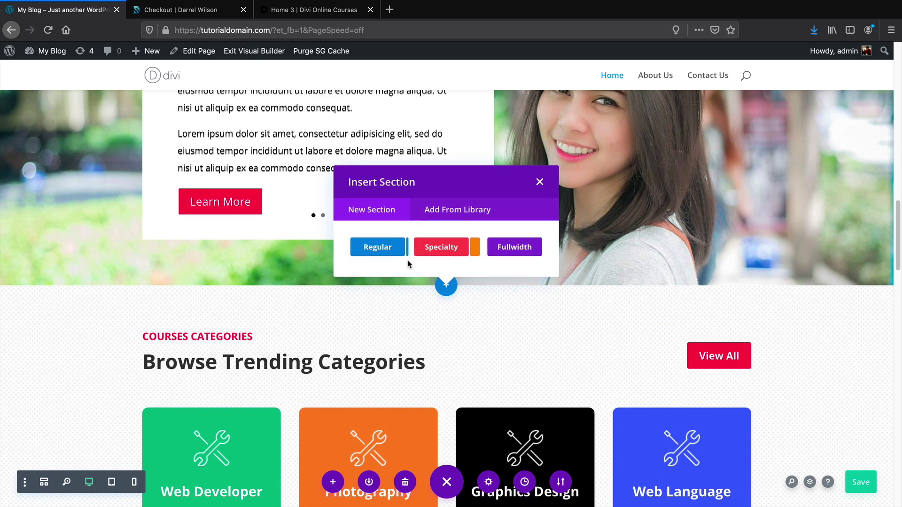
{"action": "left_click", "coordinate": [377, 248]}
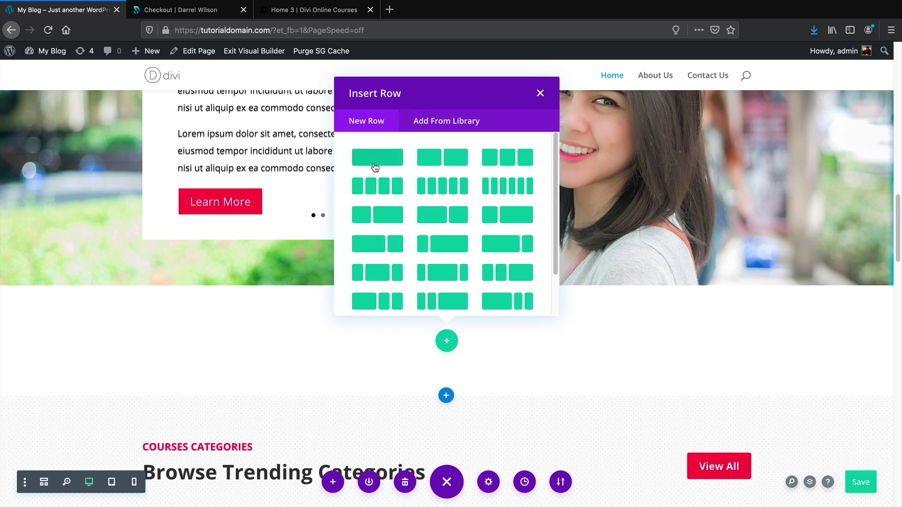
{"action": "left_click", "coordinate": [501, 160]}
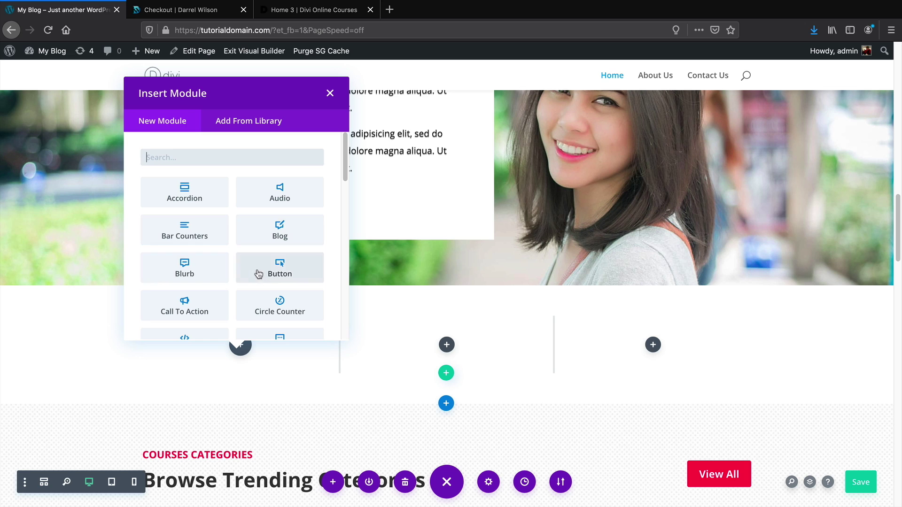
{"action": "scroll", "coordinate": [261, 271], "scroll_direction": "down", "scroll_amount": 2}
{"action": "scroll", "coordinate": [261, 274], "scroll_direction": "down", "scroll_amount": 4}
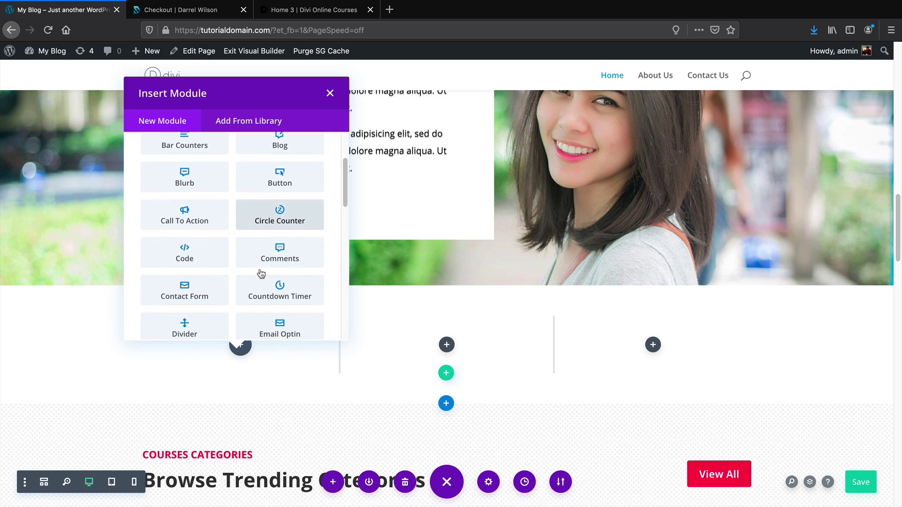
{"action": "scroll", "coordinate": [264, 264], "scroll_direction": "down", "scroll_amount": 7}
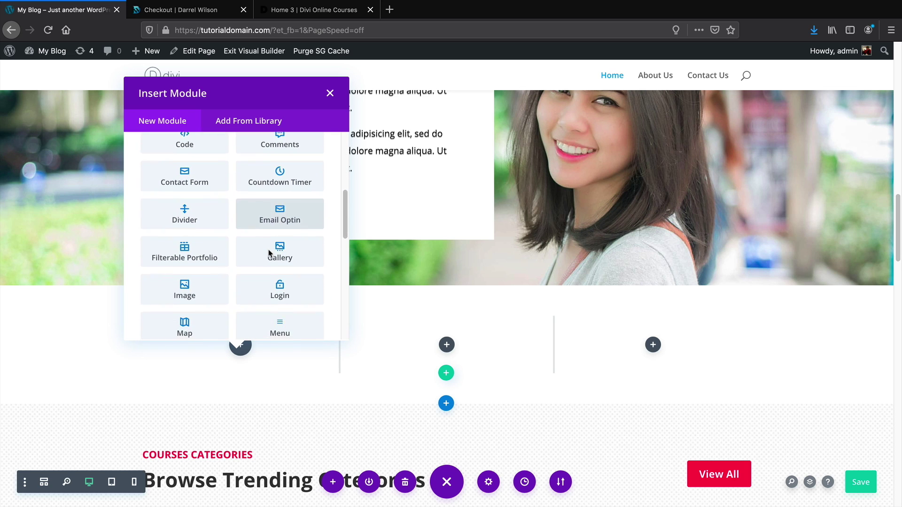
{"action": "scroll", "coordinate": [267, 257], "scroll_direction": "down", "scroll_amount": 4}
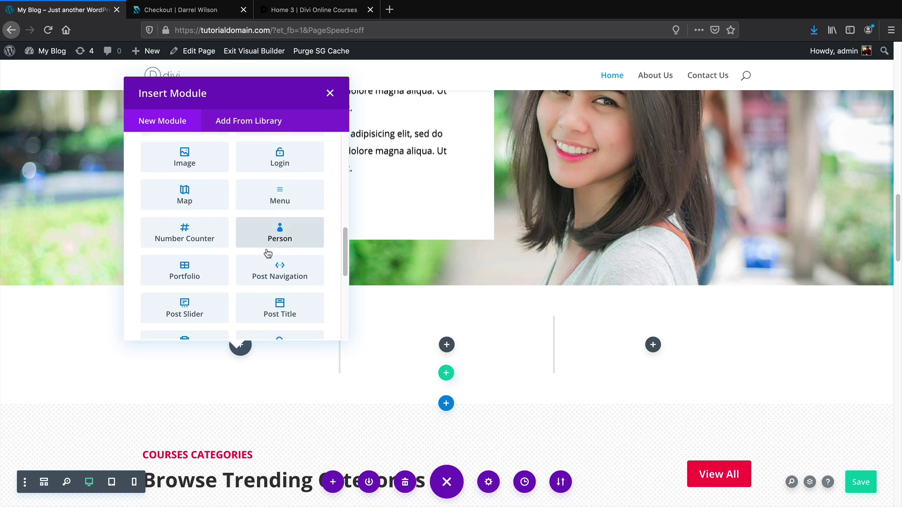
{"action": "scroll", "coordinate": [267, 253], "scroll_direction": "down", "scroll_amount": 8}
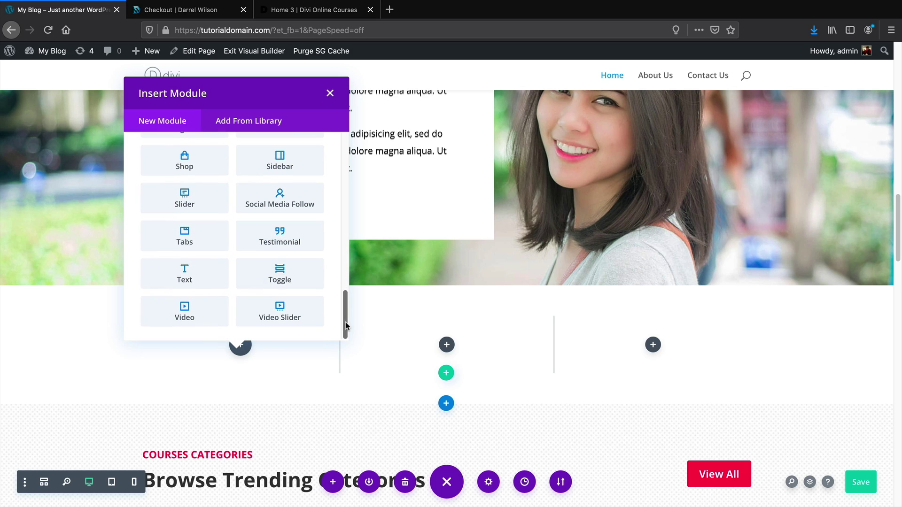
{"action": "left_click_drag", "start_coordinate": [345, 322], "coordinate": [326, 169]}
{"action": "left_click", "coordinate": [185, 285]}
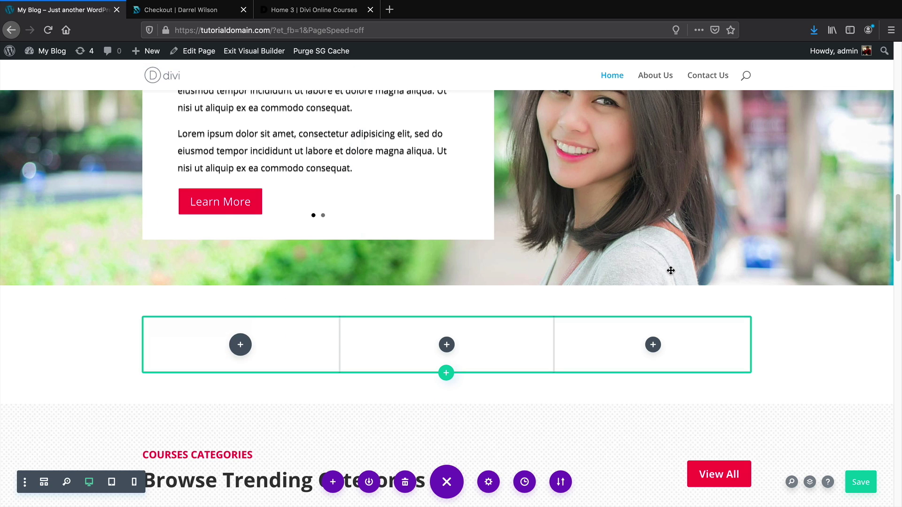
{"action": "scroll", "coordinate": [504, 345], "scroll_direction": "down", "scroll_amount": 3}
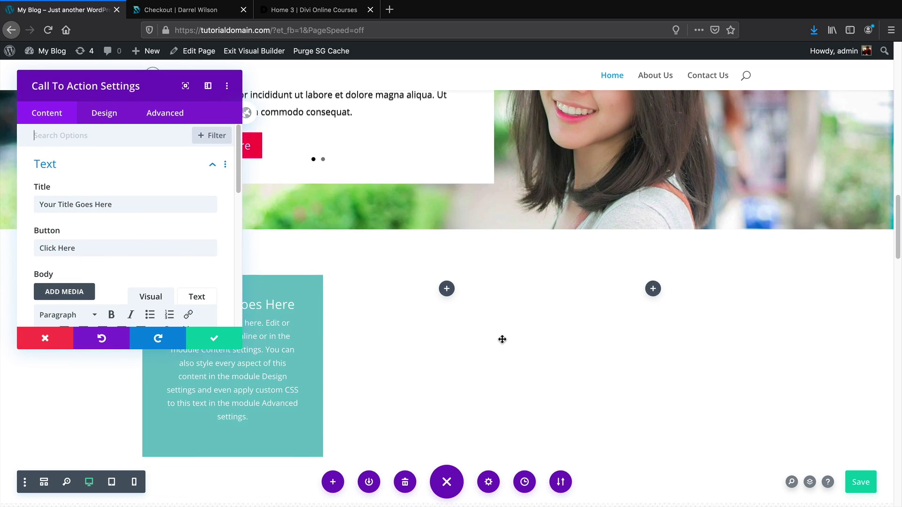
Change the Call To Action title to 'amazing content!'
{"action": "left_click_drag", "start_coordinate": [211, 89], "coordinate": [697, 94]}
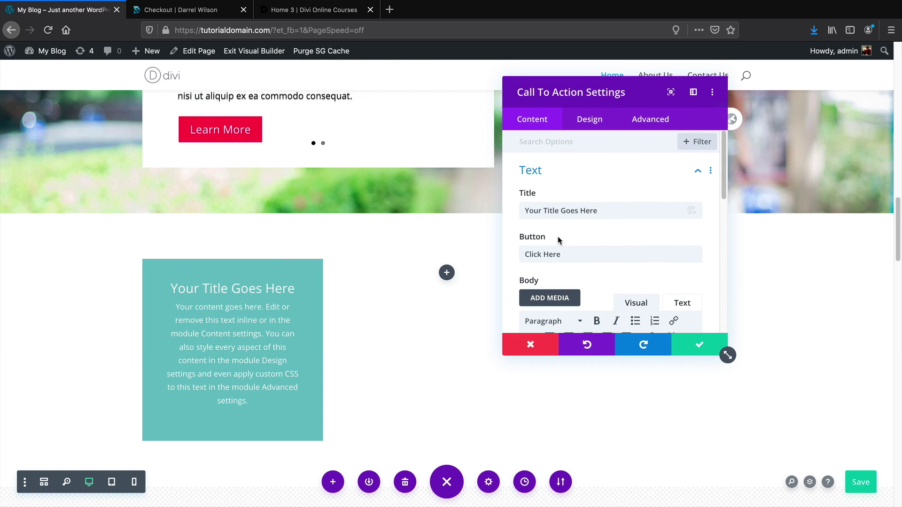
{"action": "scroll", "coordinate": [568, 253], "scroll_direction": "down", "scroll_amount": 6}
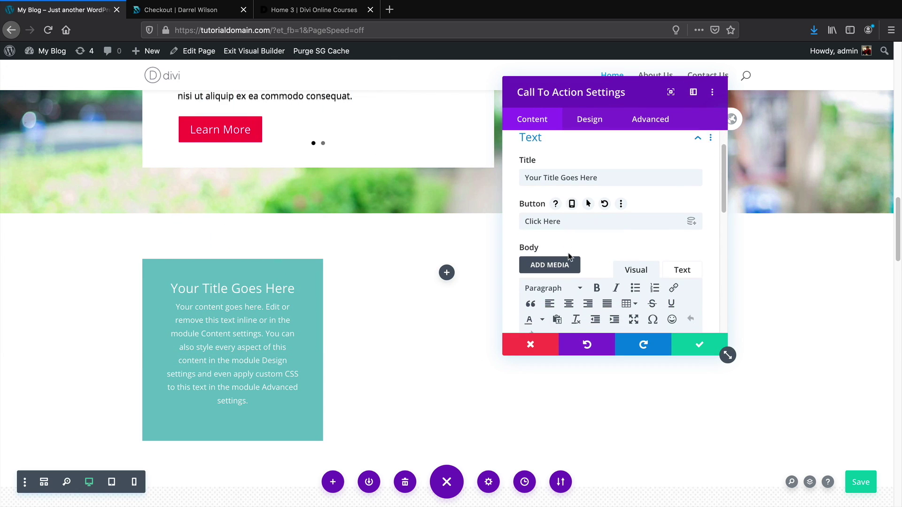
{"action": "scroll", "coordinate": [569, 246], "scroll_direction": "down", "scroll_amount": 3}
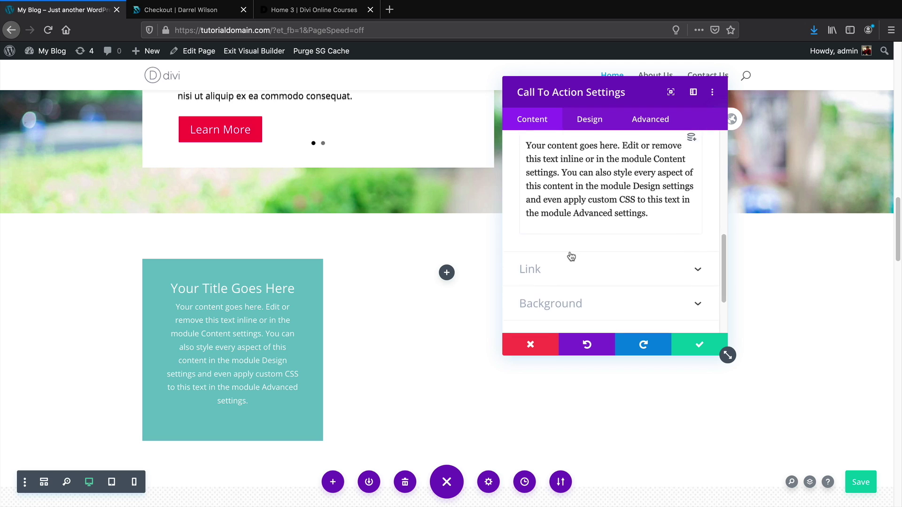
{"action": "scroll", "coordinate": [576, 251], "scroll_direction": "up", "scroll_amount": 9}
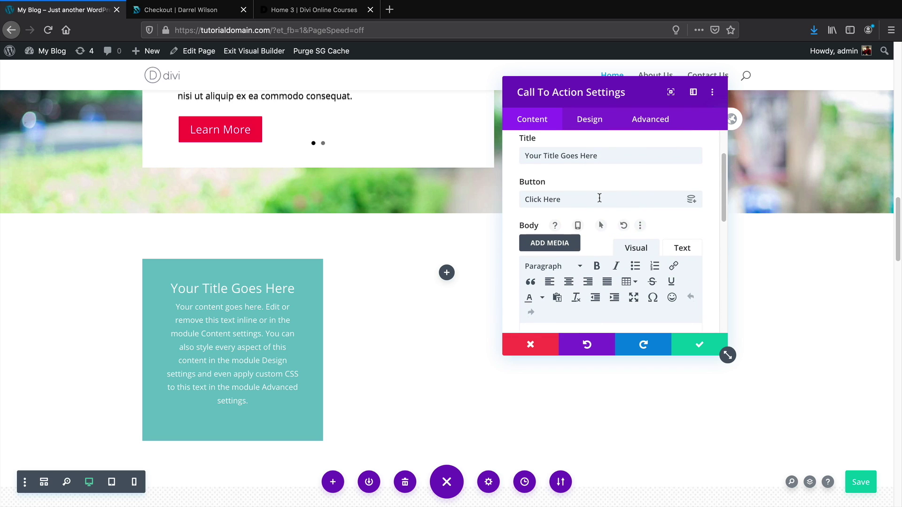
{"action": "left_click_drag", "start_coordinate": [580, 156], "coordinate": [594, 155]}
{"action": "triple_click", "coordinate": [572, 156]}
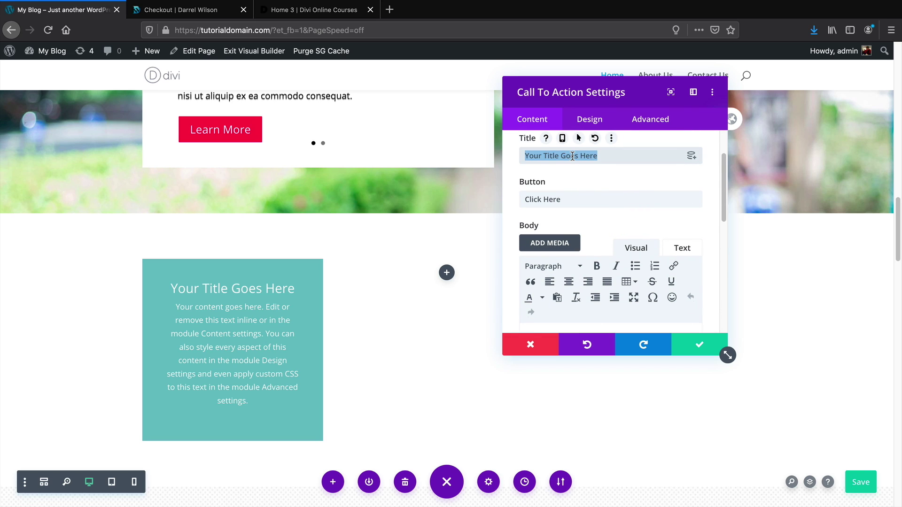
{"action": "type", "text": "amaz"}
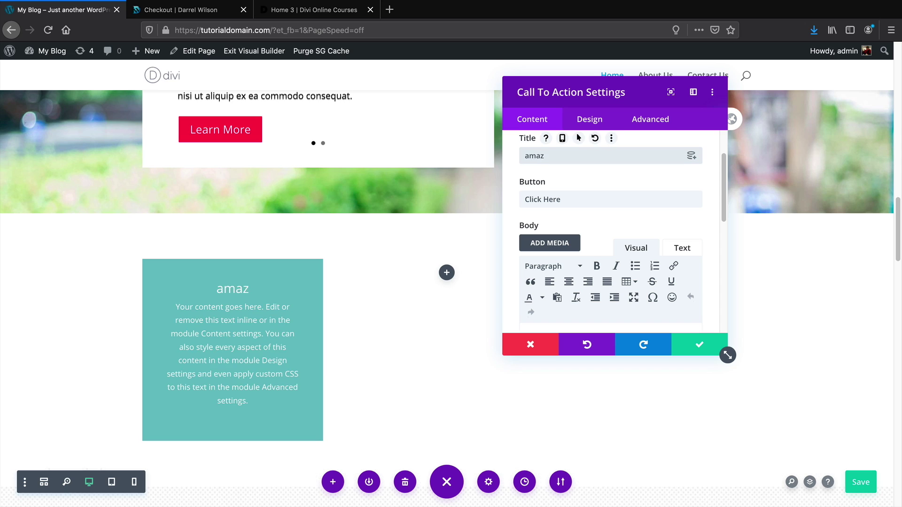
{"action": "type", "text": "ing content!"}
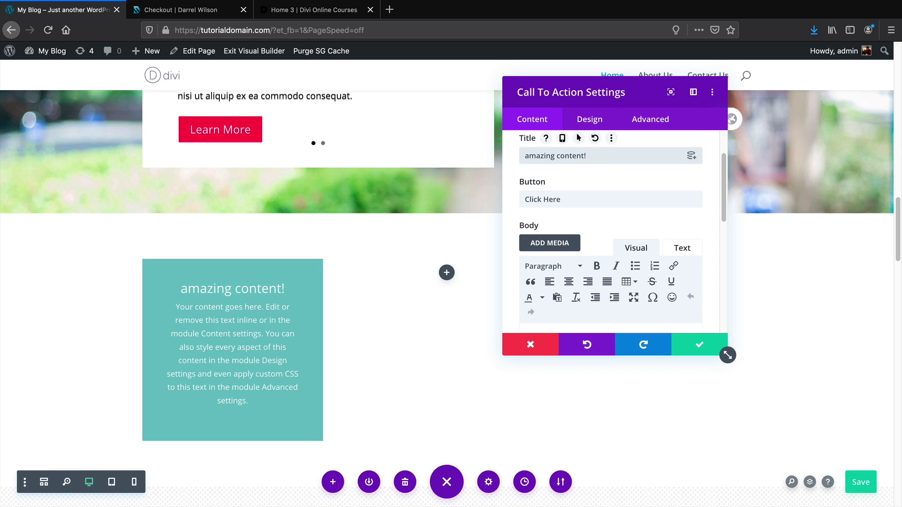
{"action": "triple_click", "coordinate": [586, 199]}
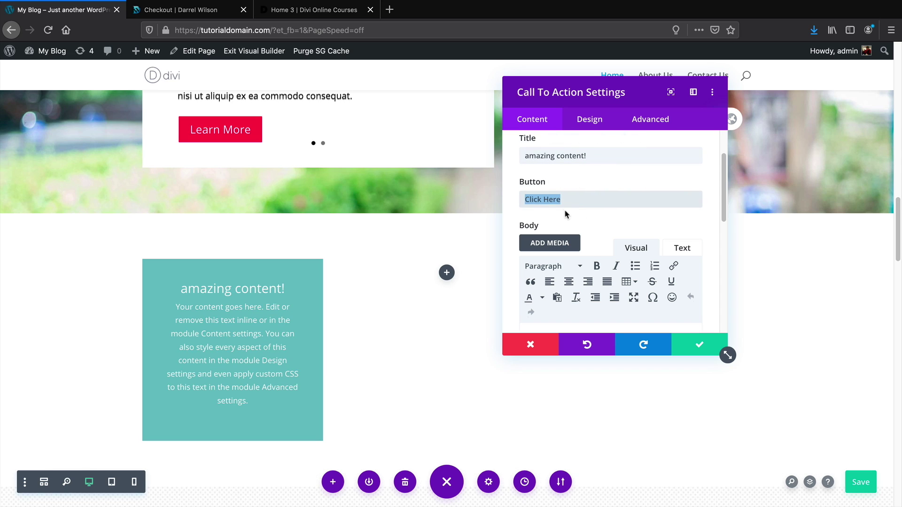
{"action": "scroll", "coordinate": [558, 269], "scroll_direction": "down", "scroll_amount": 10}
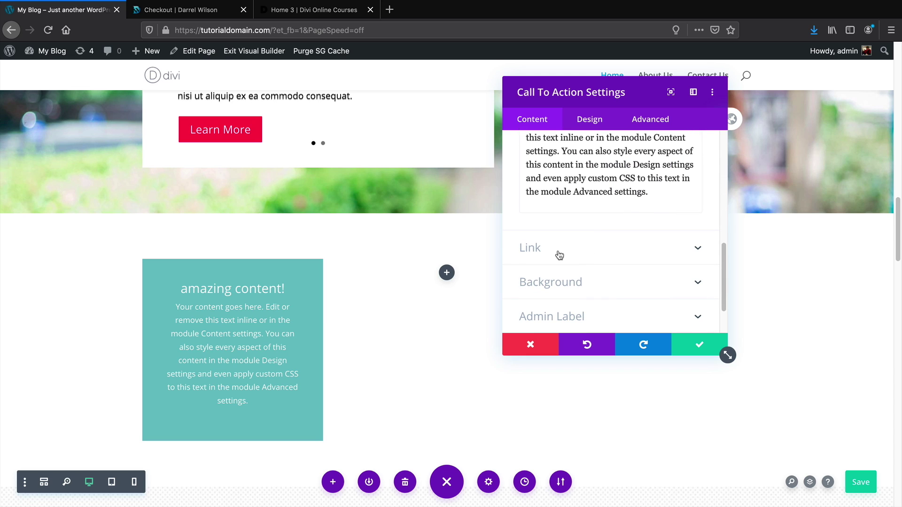
{"action": "left_click", "coordinate": [559, 249]}
{"action": "left_click", "coordinate": [581, 184]}
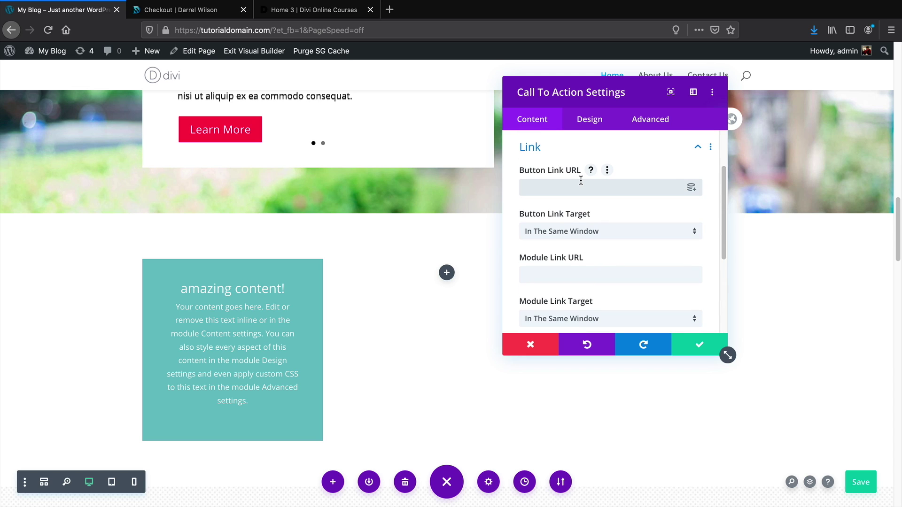
{"action": "type", "text": "www.darrelwilson.com"}
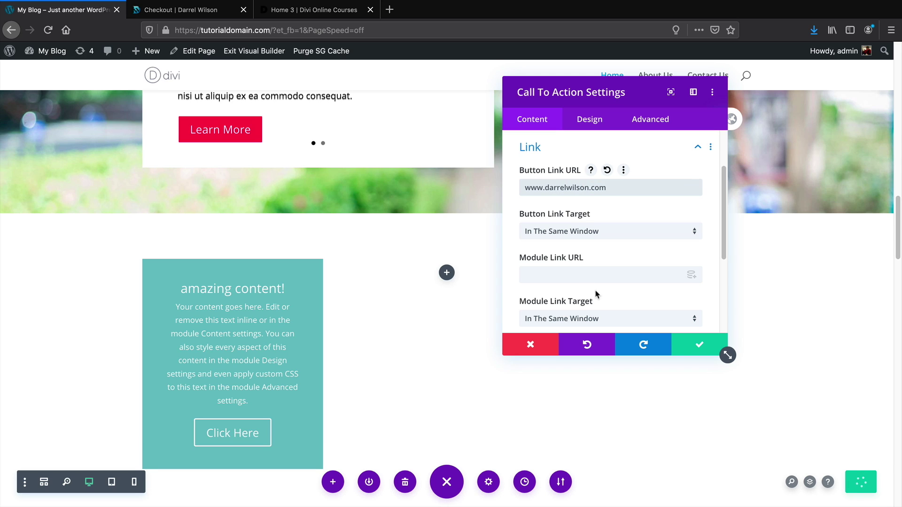
{"action": "left_click", "coordinate": [704, 346]}
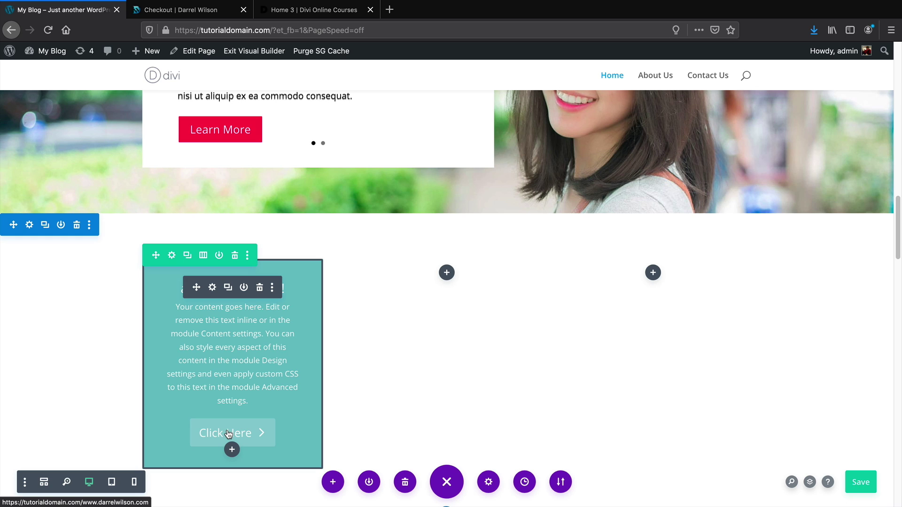
Insert an Image module into the middle column via the 'ima' search and move its settings panel left
{"action": "left_click", "coordinate": [446, 274]}
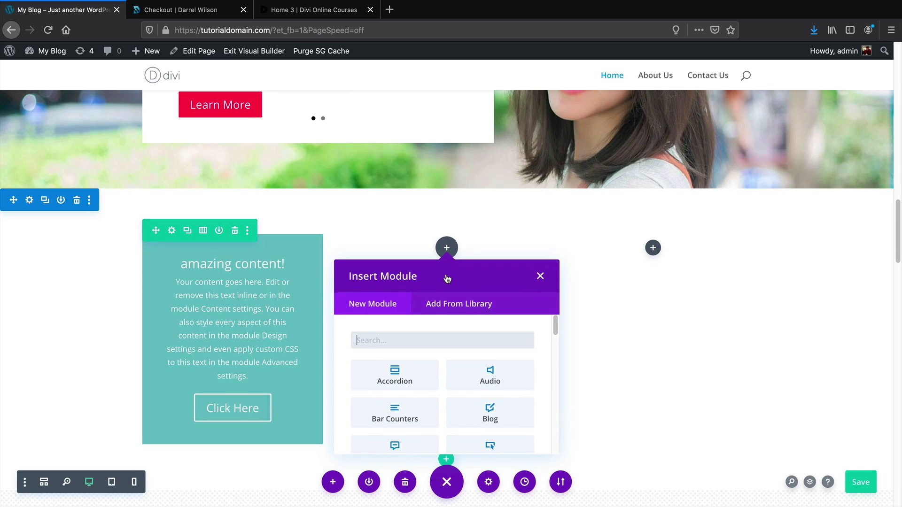
{"action": "scroll", "coordinate": [471, 331], "scroll_direction": "down", "scroll_amount": 1}
{"action": "scroll", "coordinate": [471, 335], "scroll_direction": "up", "scroll_amount": 1}
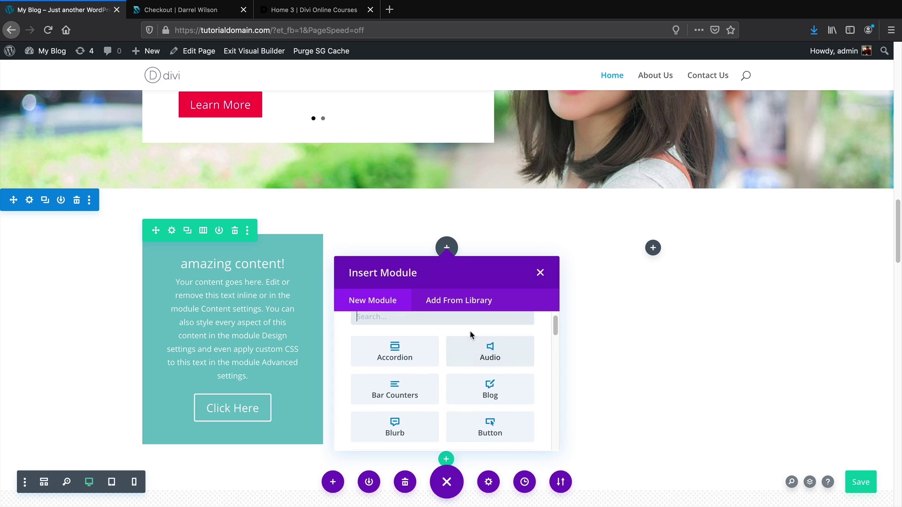
{"action": "type", "text": "ima"}
{"action": "left_click", "coordinate": [415, 369]}
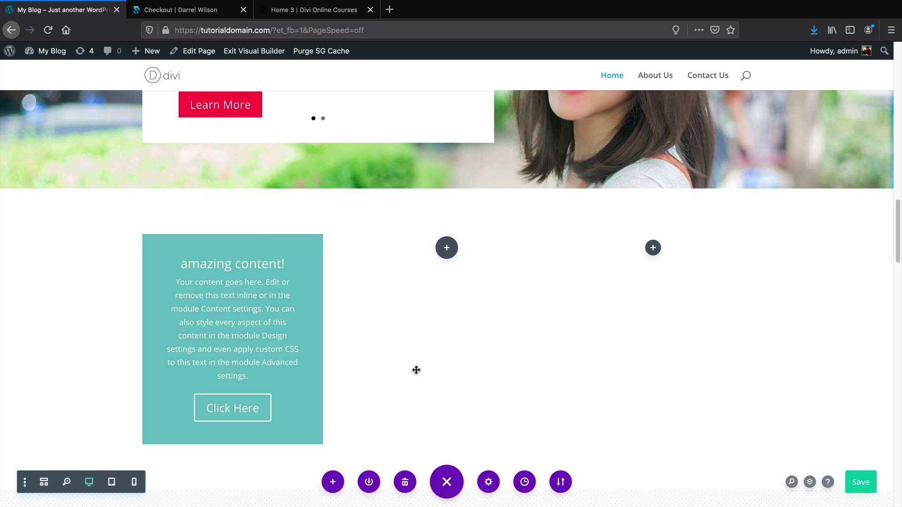
{"action": "left_click_drag", "start_coordinate": [622, 92], "coordinate": [205, 113]}
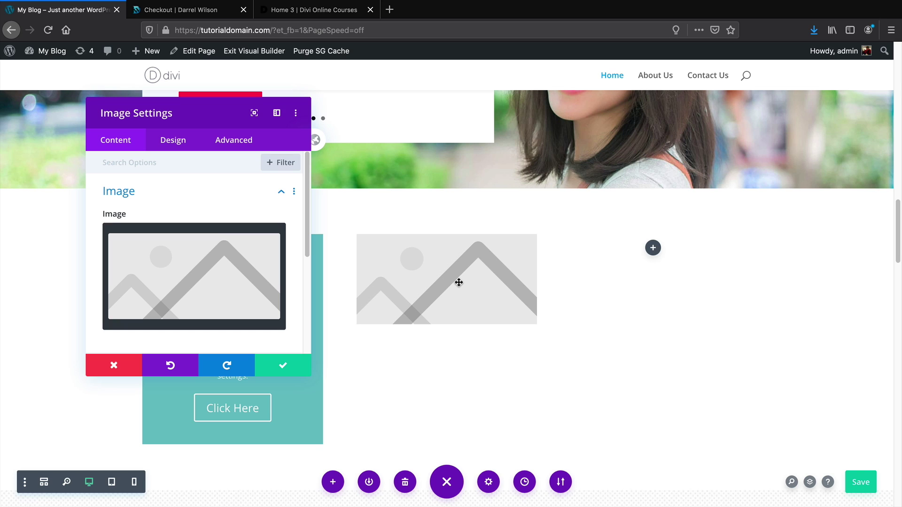
{"action": "mouse_move", "coordinate": [233, 258]}
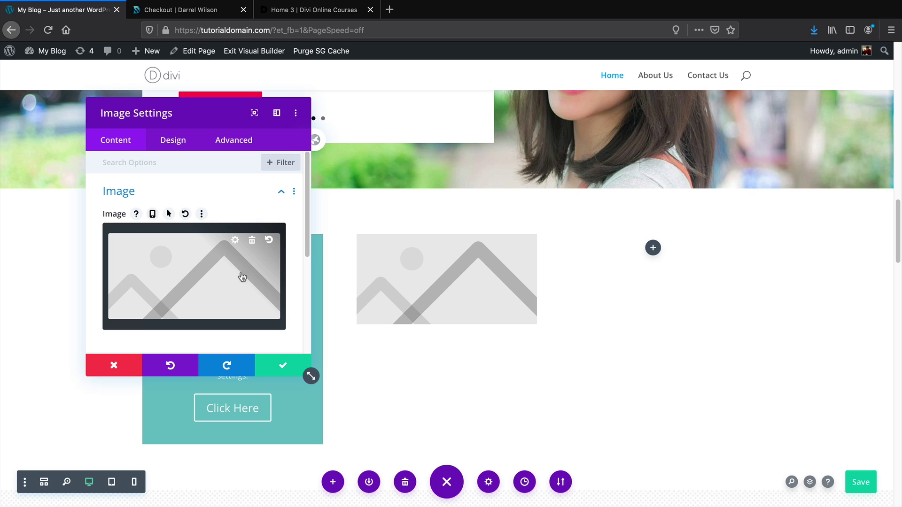
Swap the placeholder for the bearded man photo from the media library
{"action": "left_click", "coordinate": [253, 241]}
{"action": "left_click", "coordinate": [194, 269]}
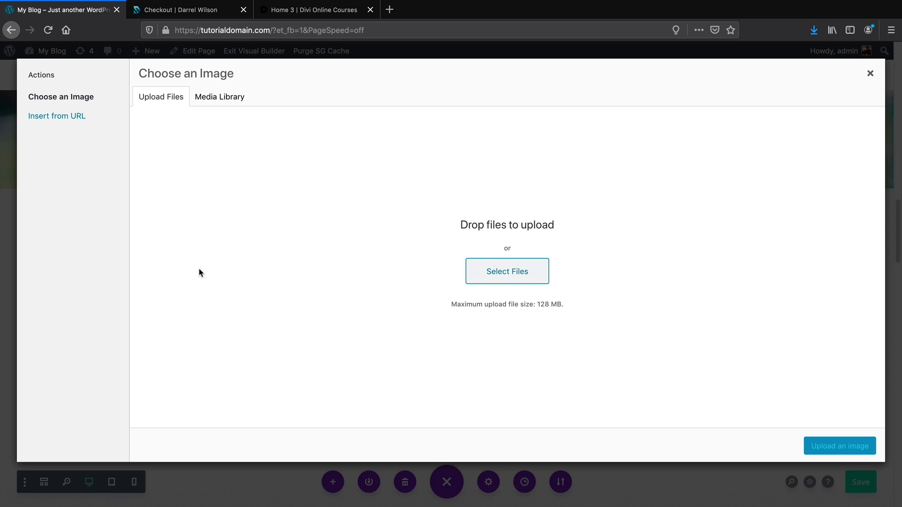
{"action": "left_click", "coordinate": [219, 97]}
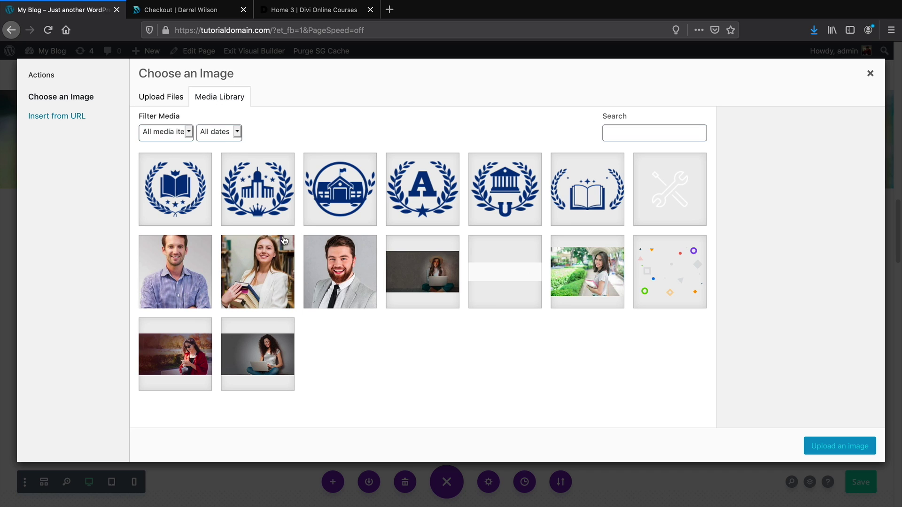
{"action": "left_click", "coordinate": [334, 262]}
{"action": "left_click", "coordinate": [836, 446]}
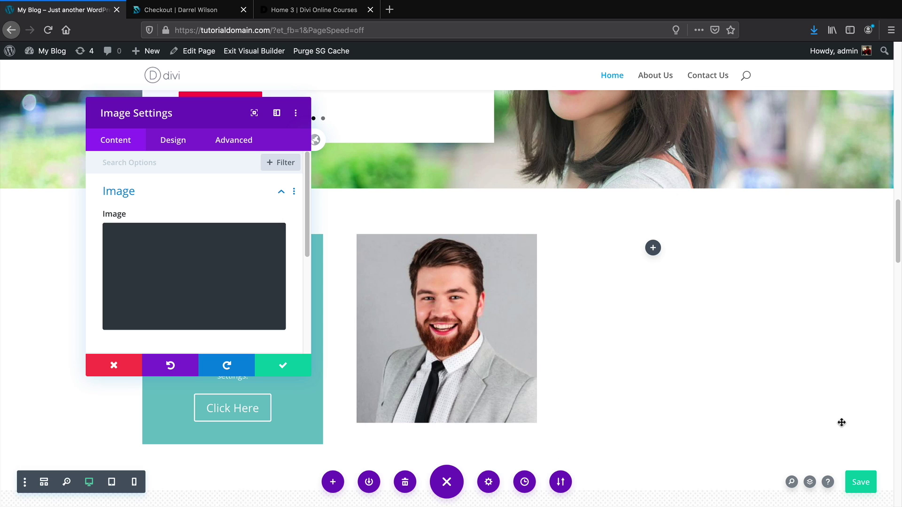
{"action": "mouse_move", "coordinate": [254, 244]}
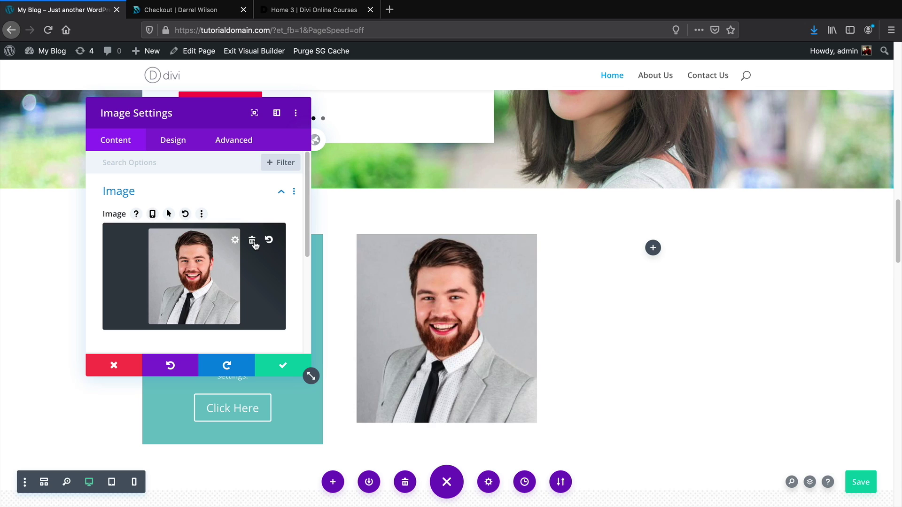
Replace that photo with the uploaded 3.17.54 PM screenshot in the image module
{"action": "left_click", "coordinate": [252, 241]}
{"action": "left_click", "coordinate": [190, 273]}
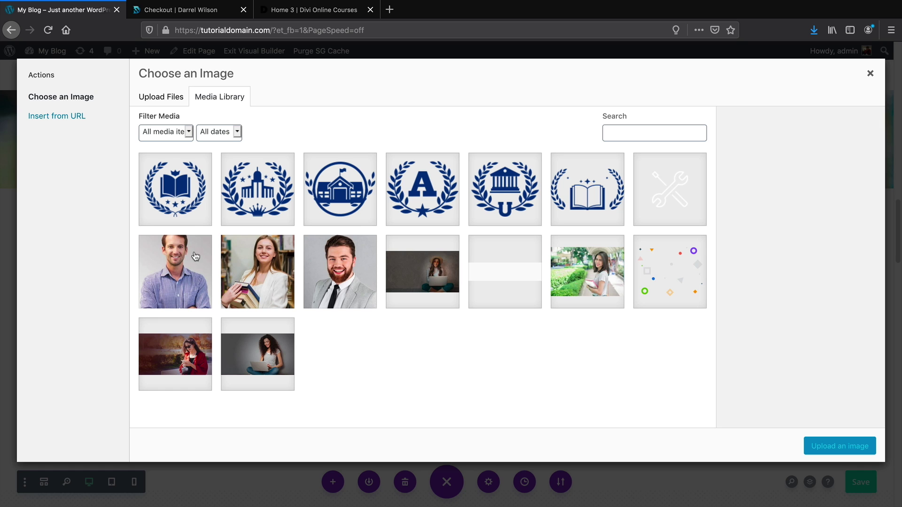
{"action": "left_click", "coordinate": [172, 100]}
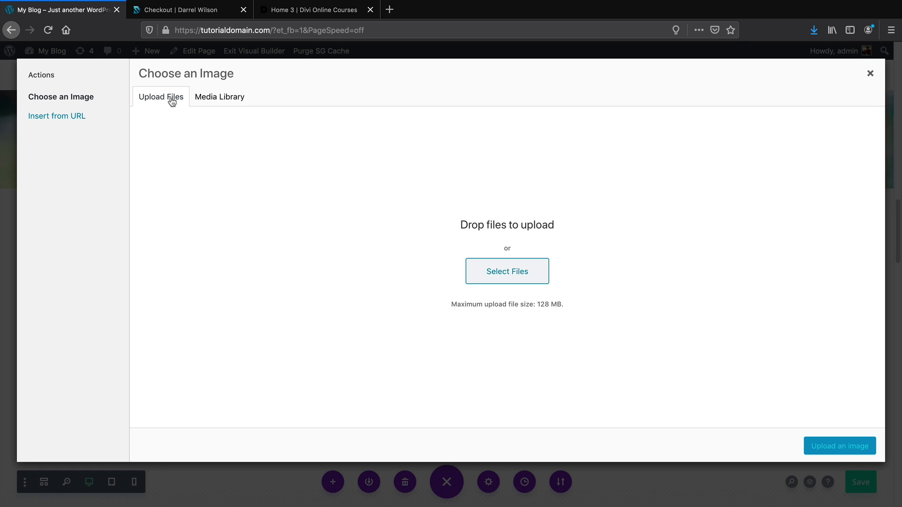
{"action": "left_click", "coordinate": [494, 280]}
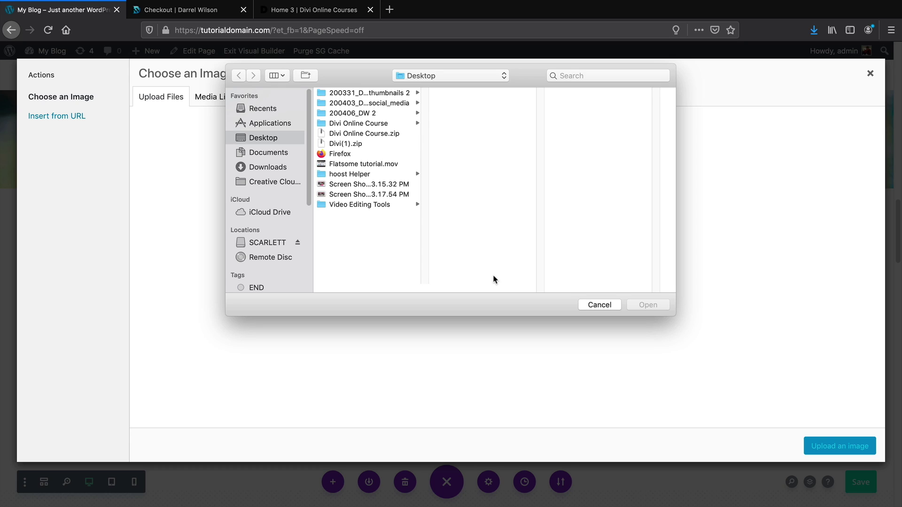
{"action": "left_click", "coordinate": [399, 193]}
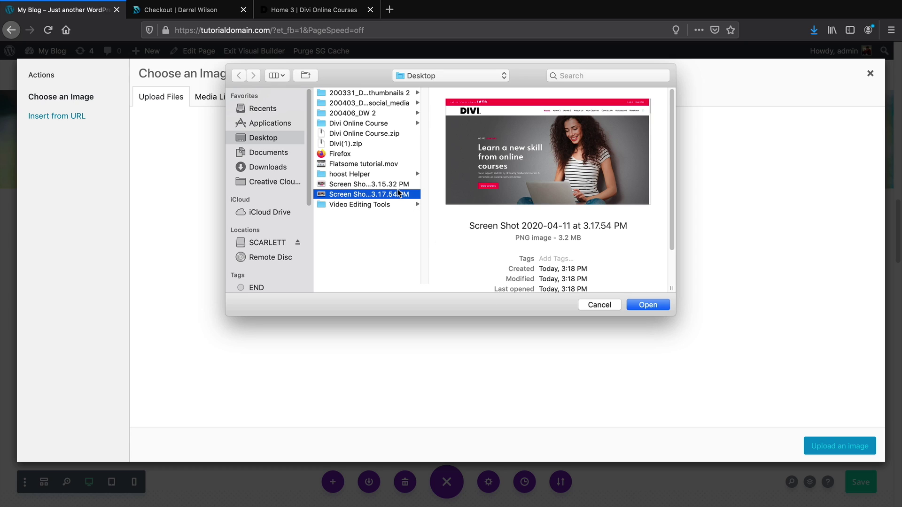
{"action": "left_click", "coordinate": [401, 184]}
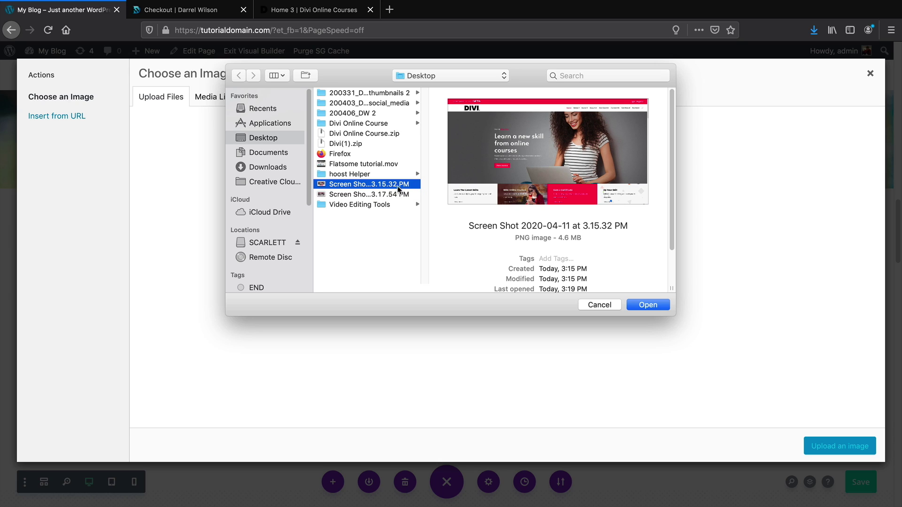
{"action": "left_click", "coordinate": [397, 194]}
{"action": "left_click", "coordinate": [648, 305]}
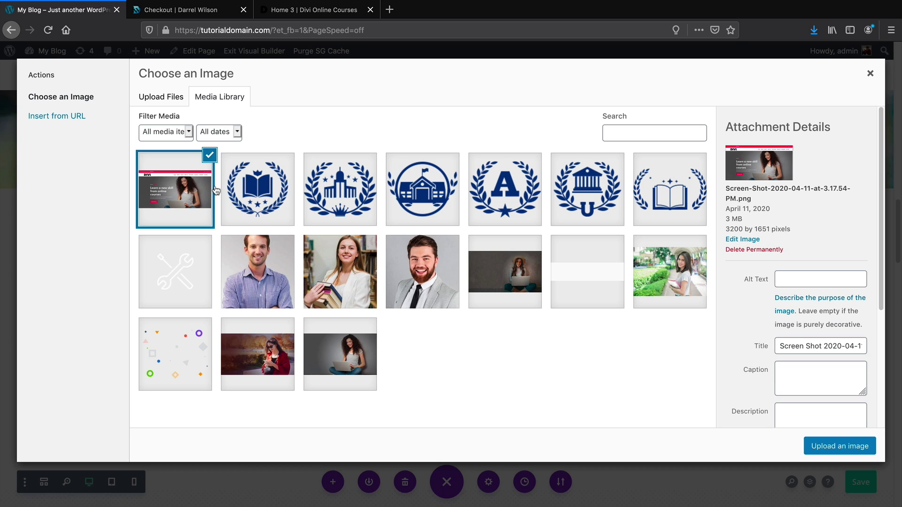
{"action": "left_click", "coordinate": [825, 447]}
{"action": "scroll", "coordinate": [443, 327], "scroll_direction": "down", "scroll_amount": 1}
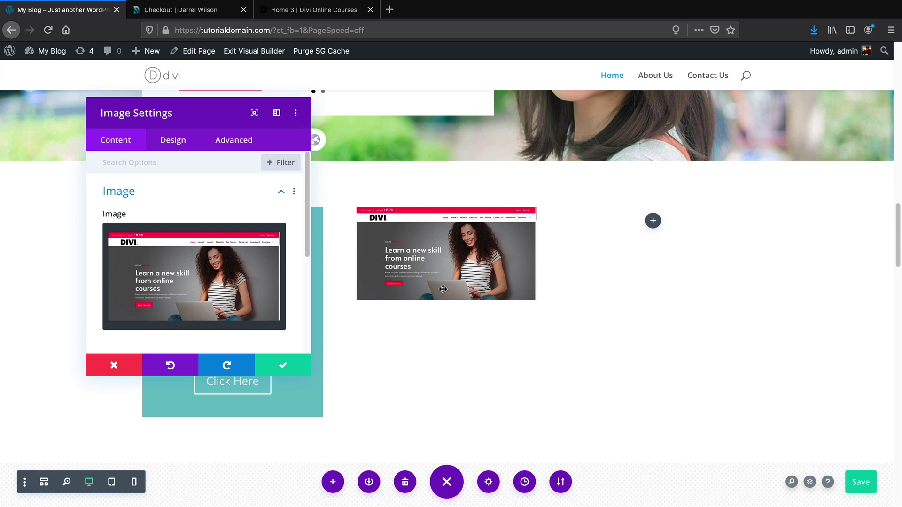
Clear the screenshot and delete the Image module from the middle column
{"action": "left_click", "coordinate": [259, 237]}
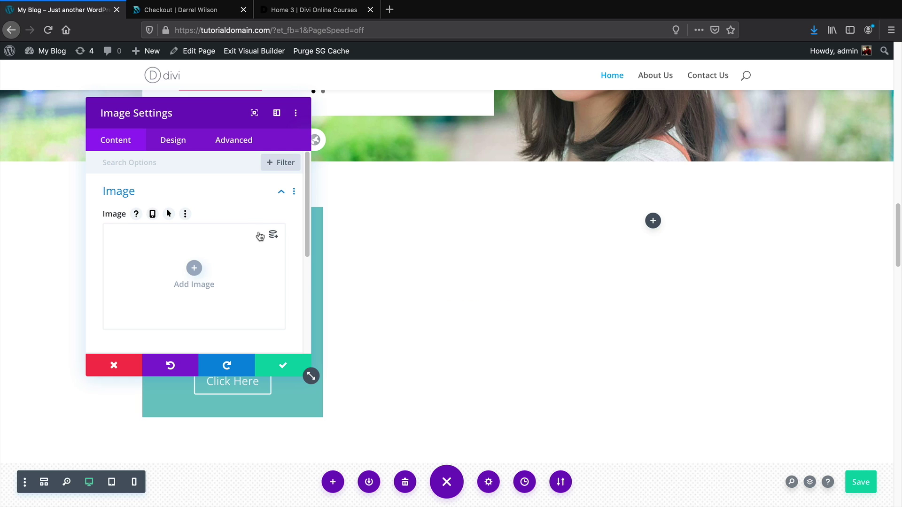
{"action": "left_click", "coordinate": [114, 365]}
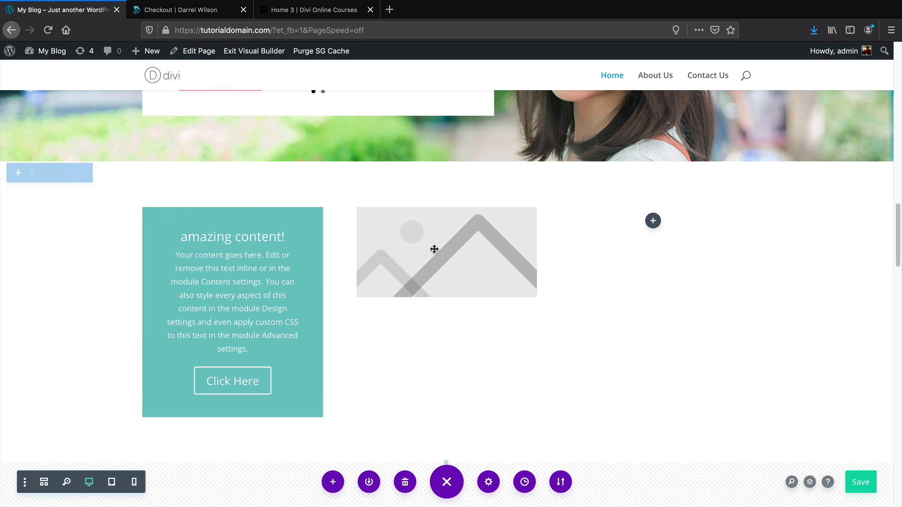
{"action": "scroll", "coordinate": [341, 200], "scroll_direction": "down", "scroll_amount": 1}
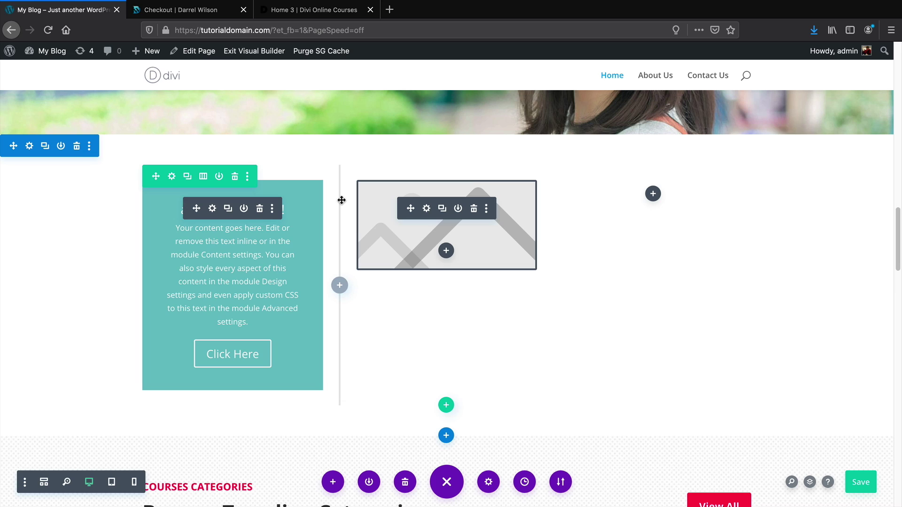
{"action": "left_click", "coordinate": [474, 210]}
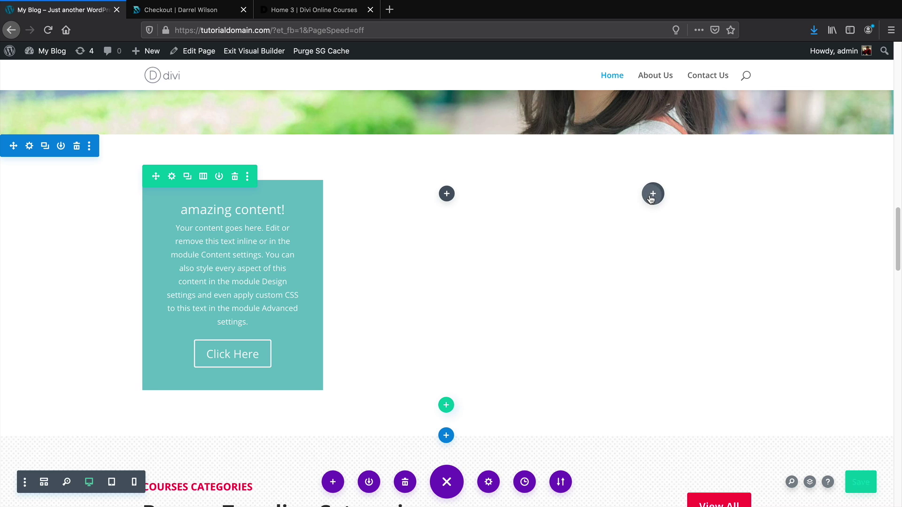
Insert a Blurb module into the right column
{"action": "left_click", "coordinate": [653, 194]}
{"action": "scroll", "coordinate": [675, 314], "scroll_direction": "down", "scroll_amount": 3}
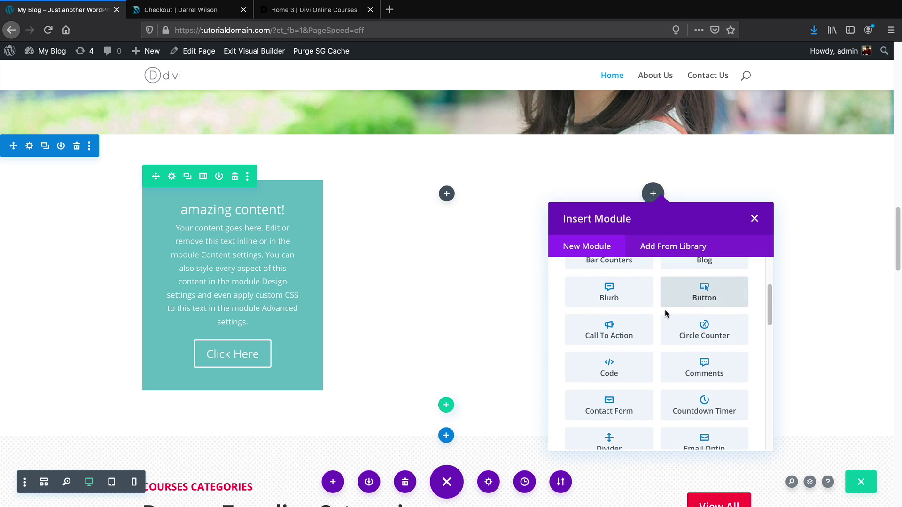
{"action": "left_click", "coordinate": [619, 299]}
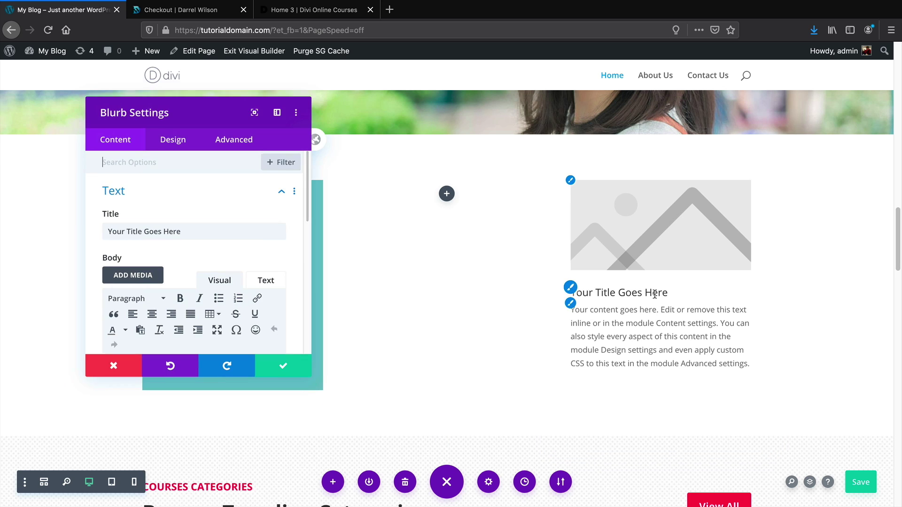
{"action": "left_click", "coordinate": [283, 366]}
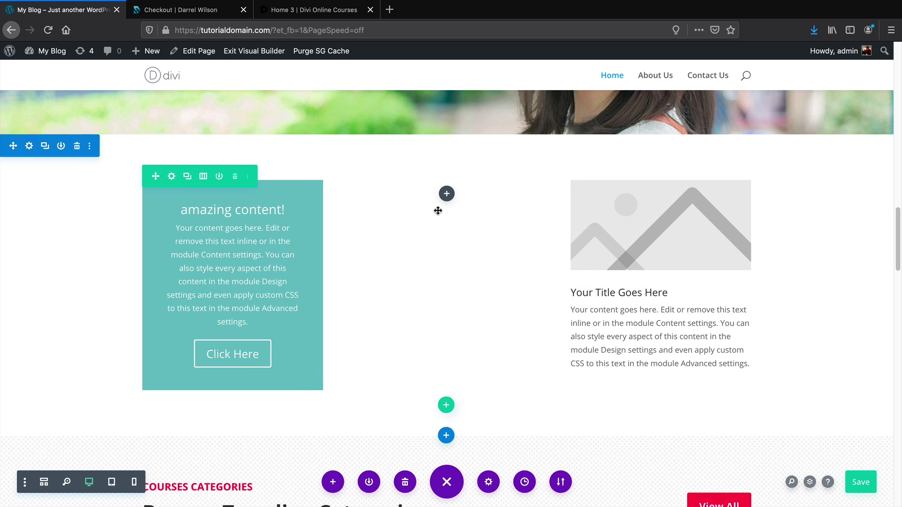
Add a Click Here Button module and move it beneath the right-column blurb
{"action": "left_click", "coordinate": [446, 194]}
{"action": "scroll", "coordinate": [512, 369], "scroll_direction": "down", "scroll_amount": 1}
{"action": "left_click", "coordinate": [512, 369]}
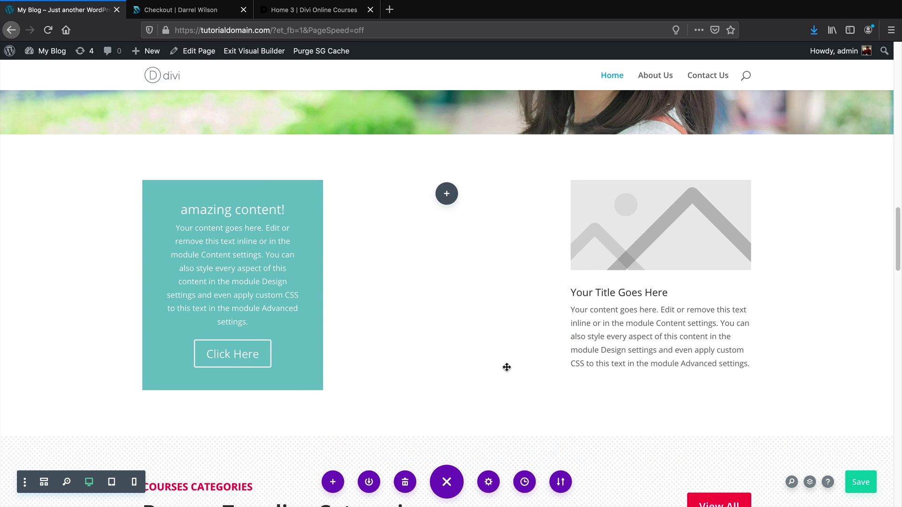
{"action": "left_click", "coordinate": [283, 368]}
{"action": "mouse_move", "coordinate": [393, 197]}
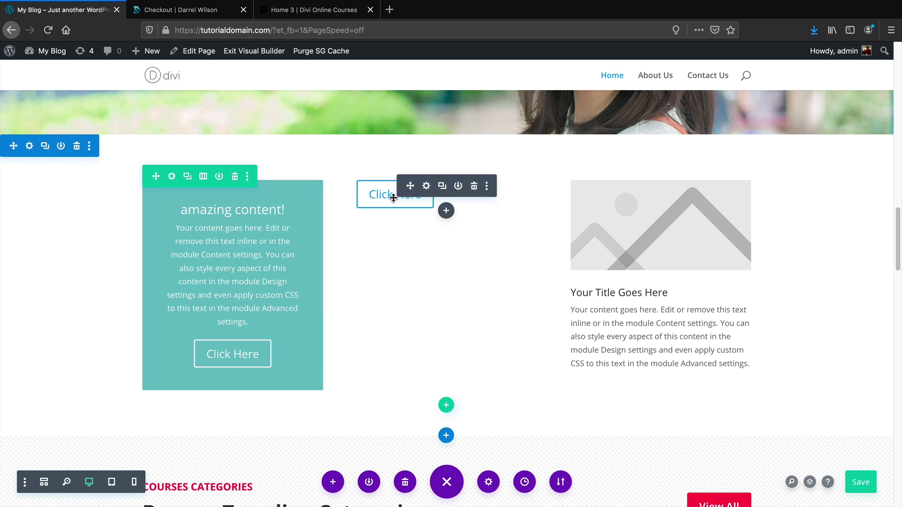
{"action": "left_click_drag", "start_coordinate": [411, 186], "coordinate": [629, 330]}
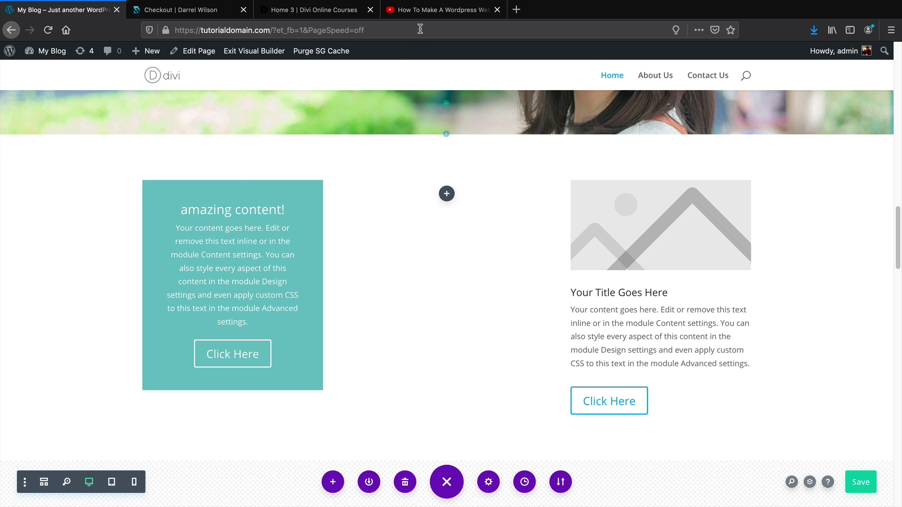
Watch the Divi tutorial on YouTube, then return to the My Blog builder tab
{"action": "left_click", "coordinate": [428, 14]}
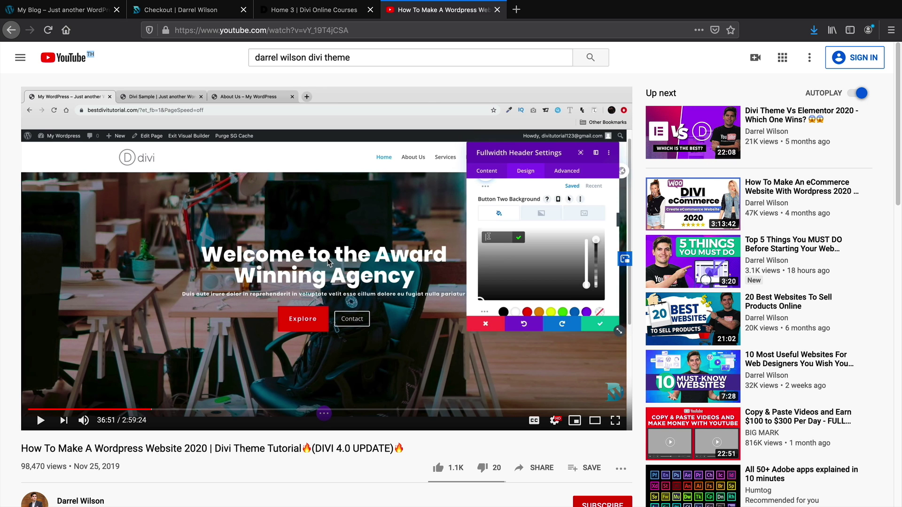
{"action": "scroll", "coordinate": [310, 275], "scroll_direction": "down", "scroll_amount": 1}
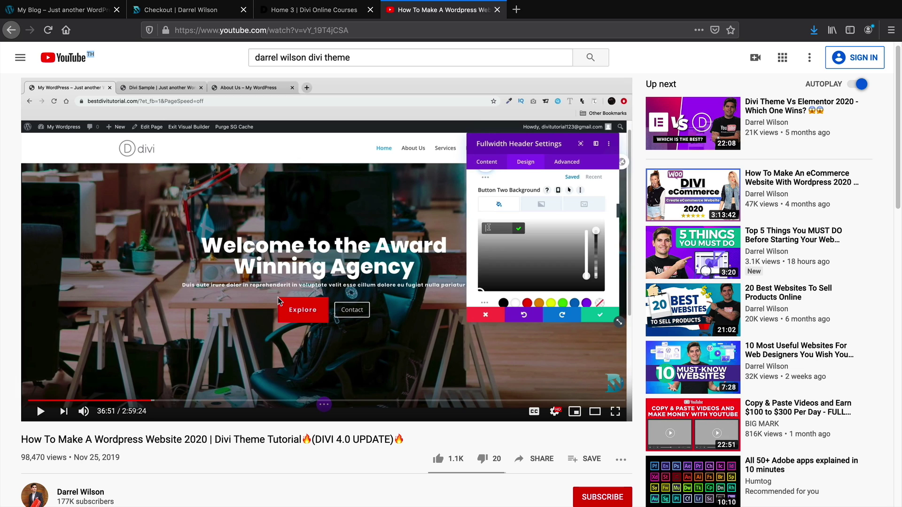
{"action": "left_click", "coordinate": [69, 16]}
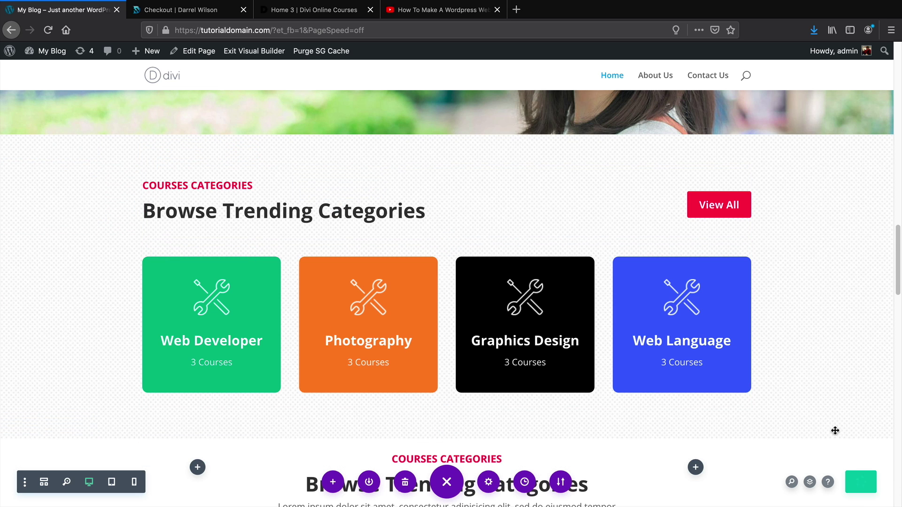
Save the home page, exit the Visual Builder, and go to the empty About Us page
{"action": "scroll", "coordinate": [835, 431], "scroll_direction": "up", "scroll_amount": 20}
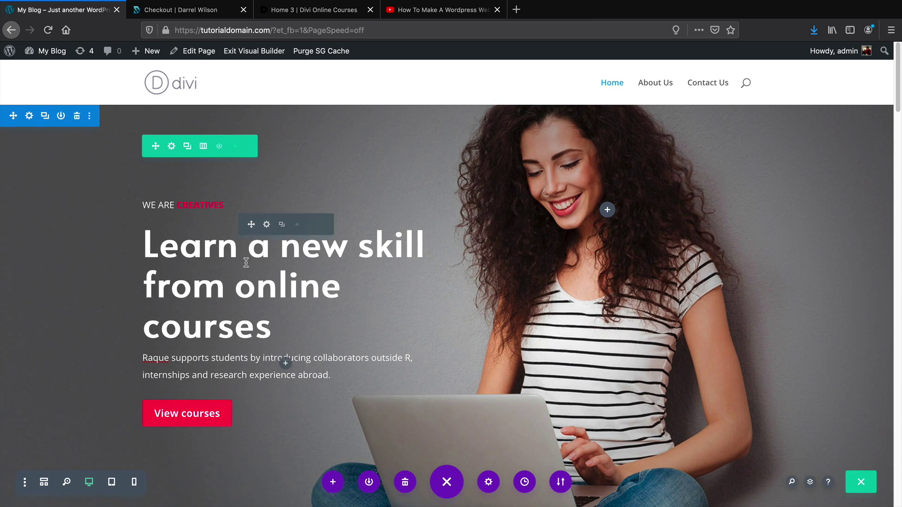
{"action": "triple_click", "coordinate": [251, 273]}
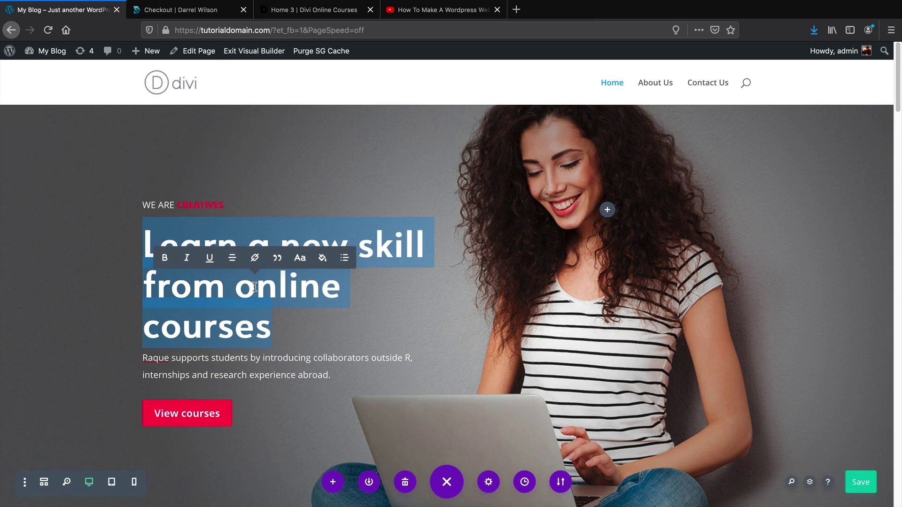
{"action": "left_click", "coordinate": [866, 484]}
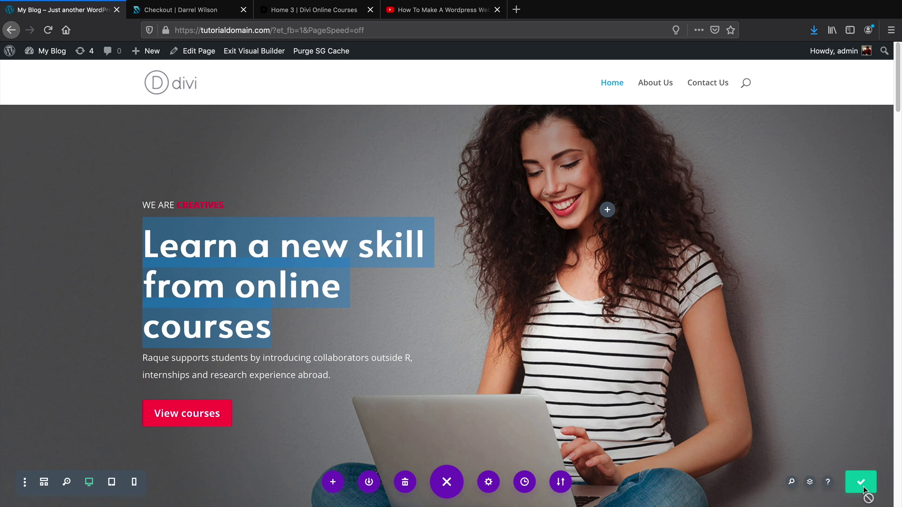
{"action": "left_click", "coordinate": [242, 53]}
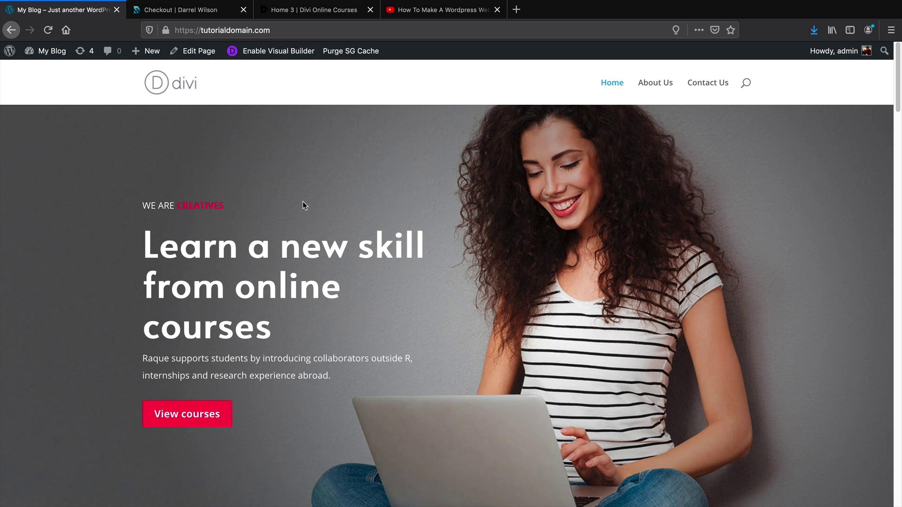
{"action": "left_click", "coordinate": [642, 84]}
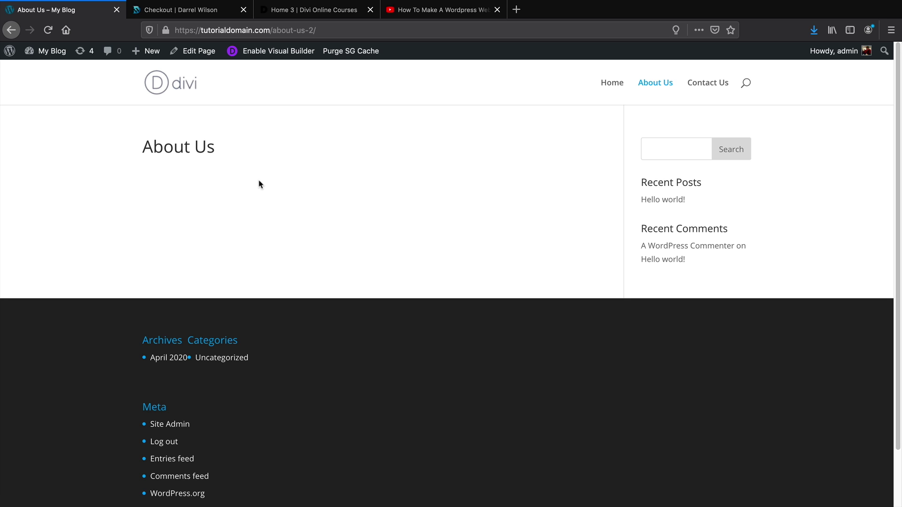
Build the About Us page from scratch by importing the About Us.json Divi layout
{"action": "left_click", "coordinate": [278, 52]}
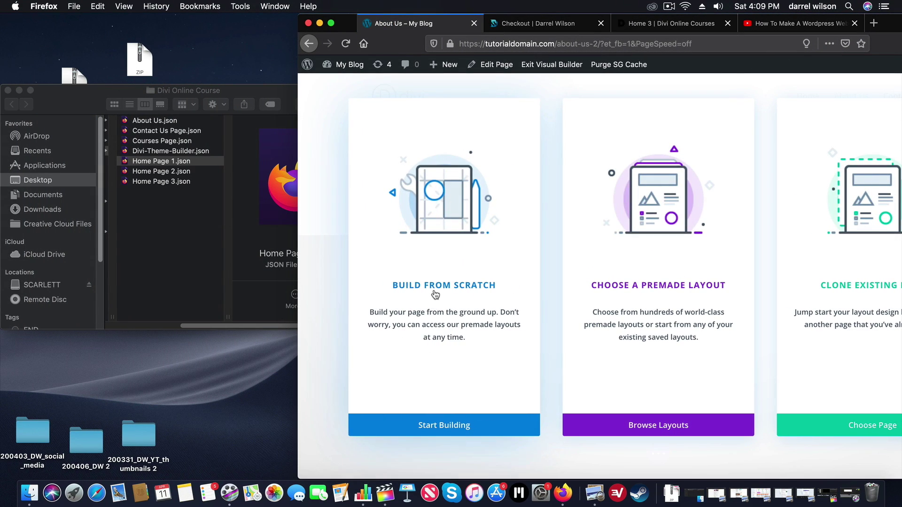
{"action": "left_click", "coordinate": [433, 181]}
{"action": "left_click", "coordinate": [747, 196]}
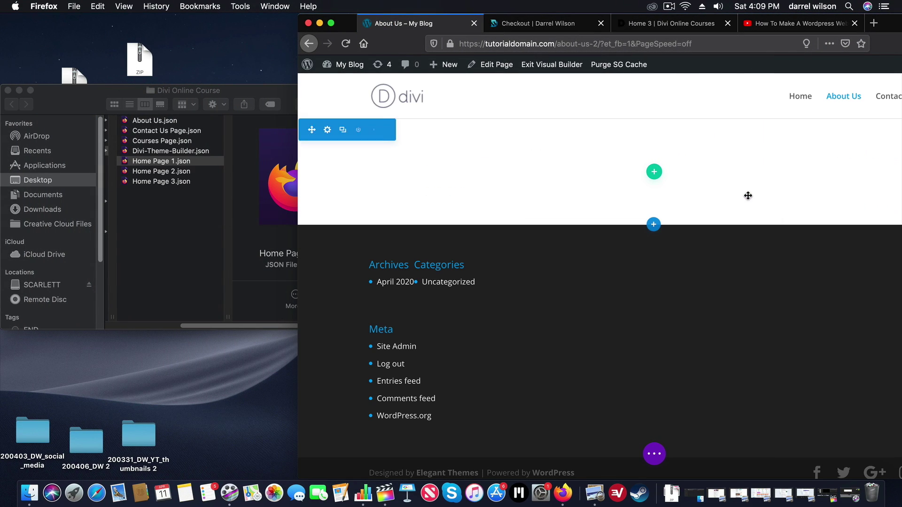
{"action": "left_click", "coordinate": [145, 134]}
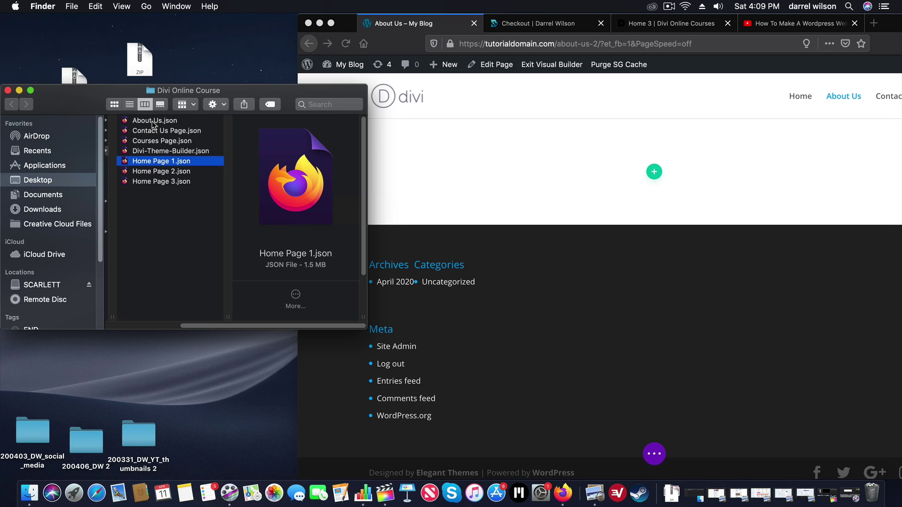
{"action": "left_click_drag", "start_coordinate": [152, 120], "coordinate": [624, 174]}
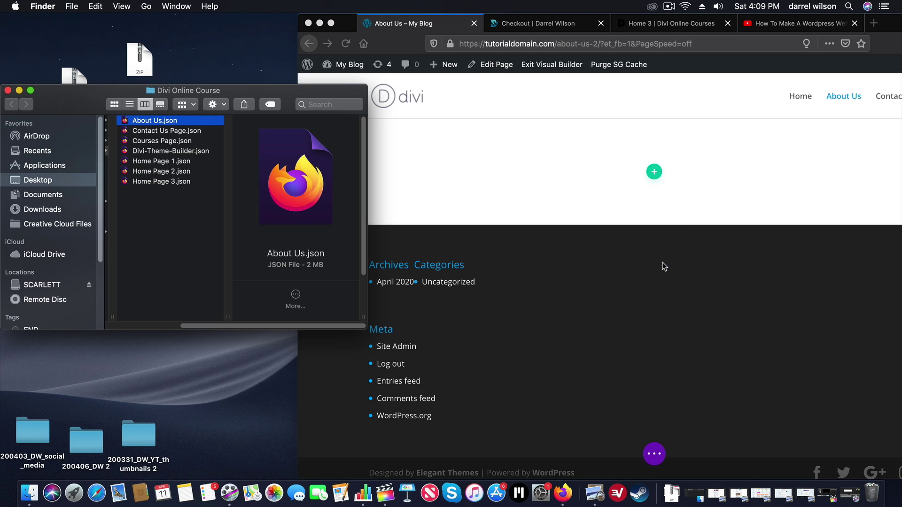
{"action": "left_click", "coordinate": [686, 324]}
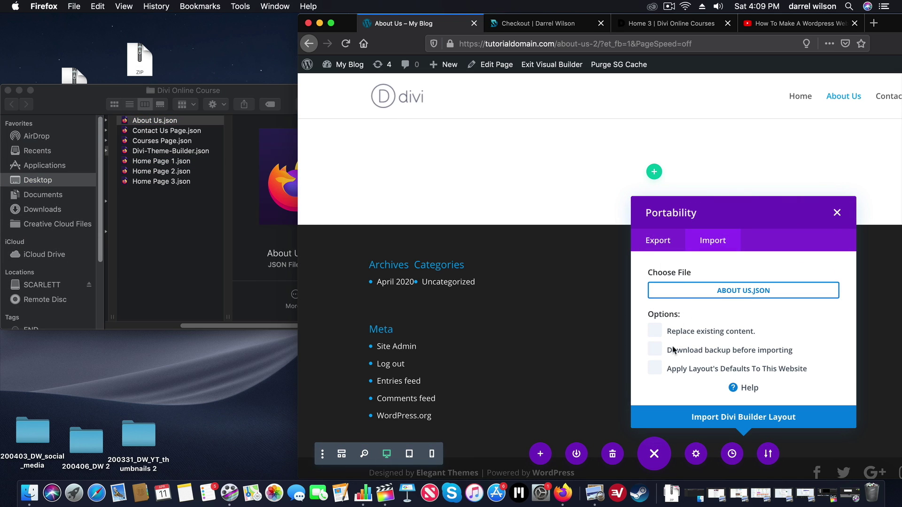
{"action": "left_click", "coordinate": [753, 424]}
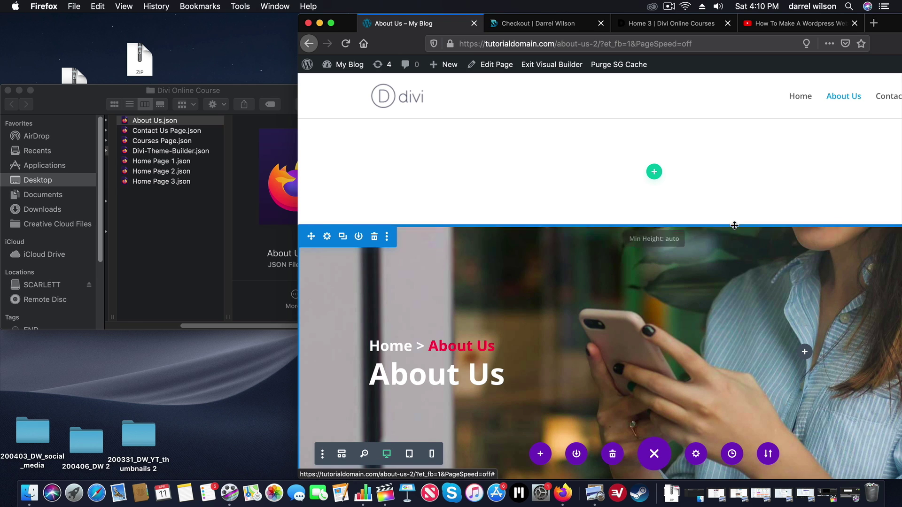
{"action": "left_click_drag", "start_coordinate": [338, 22], "coordinate": [173, 22]}
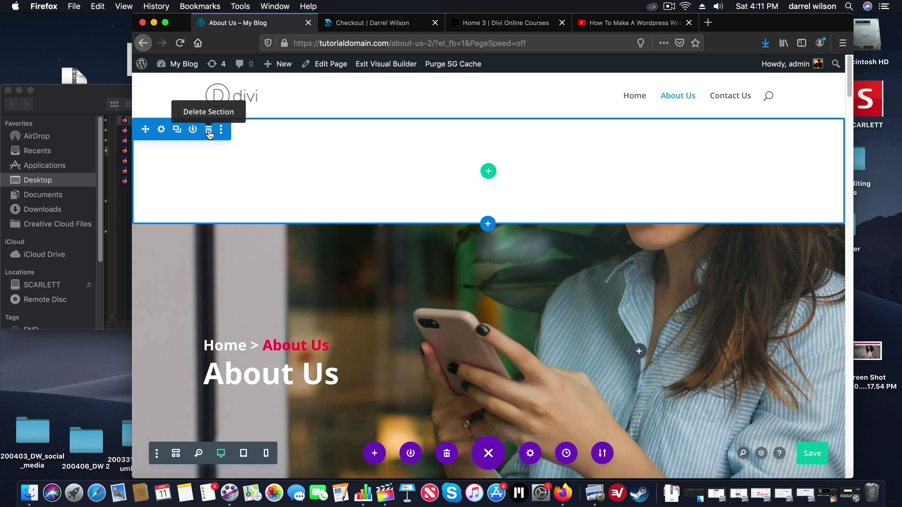
Delete the empty section above the About Us hero and save the page
{"action": "left_click", "coordinate": [209, 133]}
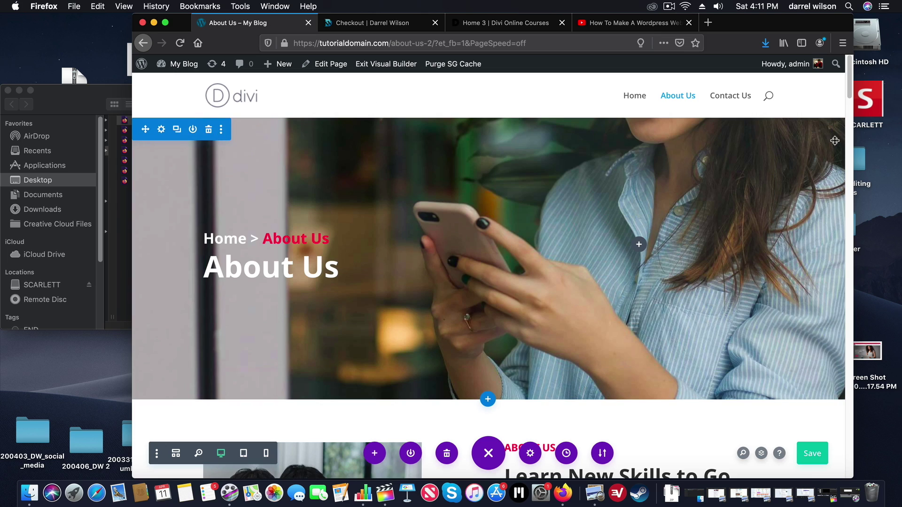
{"action": "mouse_move", "coordinate": [849, 96]}
{"action": "left_mouse_down"}
{"action": "mouse_move", "coordinate": [873, 471]}
{"action": "mouse_move", "coordinate": [851, 83]}
{"action": "left_mouse_up"}
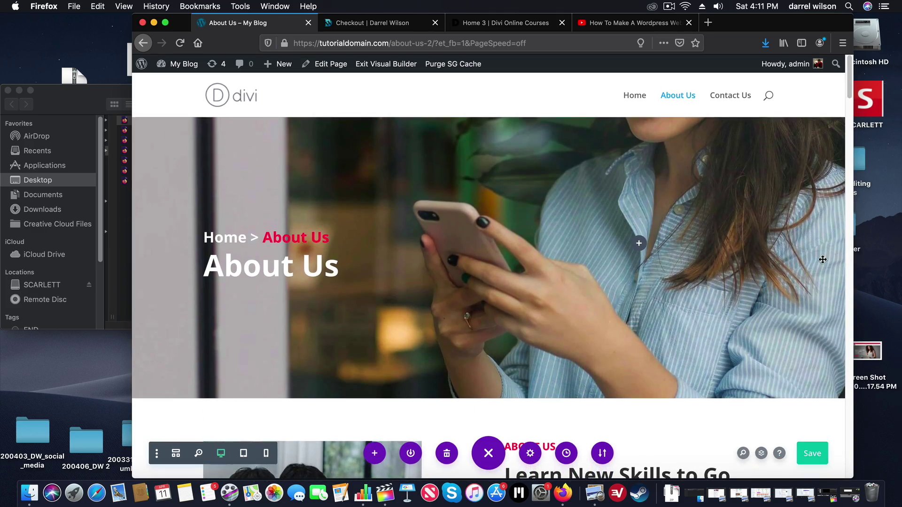
{"action": "left_click", "coordinate": [821, 463]}
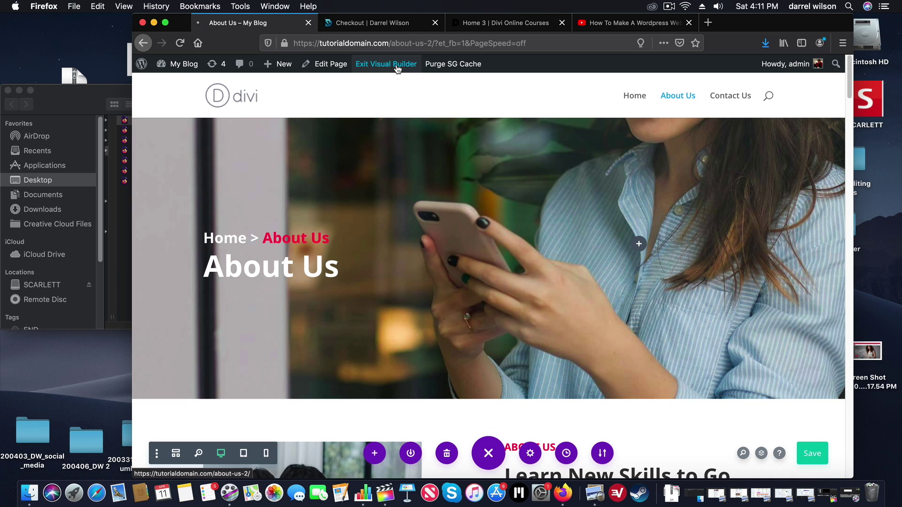
{"action": "left_click_drag", "start_coordinate": [200, 25], "coordinate": [228, 25]}
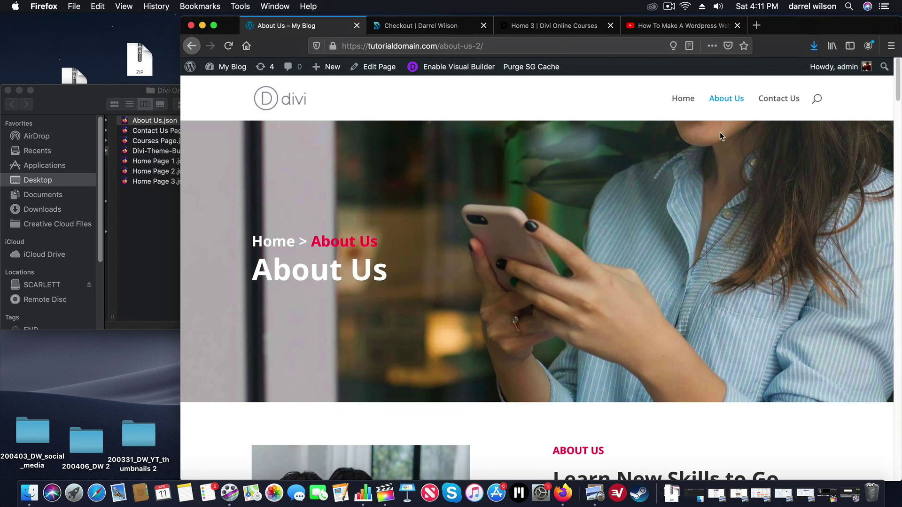
Start the Contact Us page from scratch and import the Contact Us Page.json layout
{"action": "left_click", "coordinate": [789, 103]}
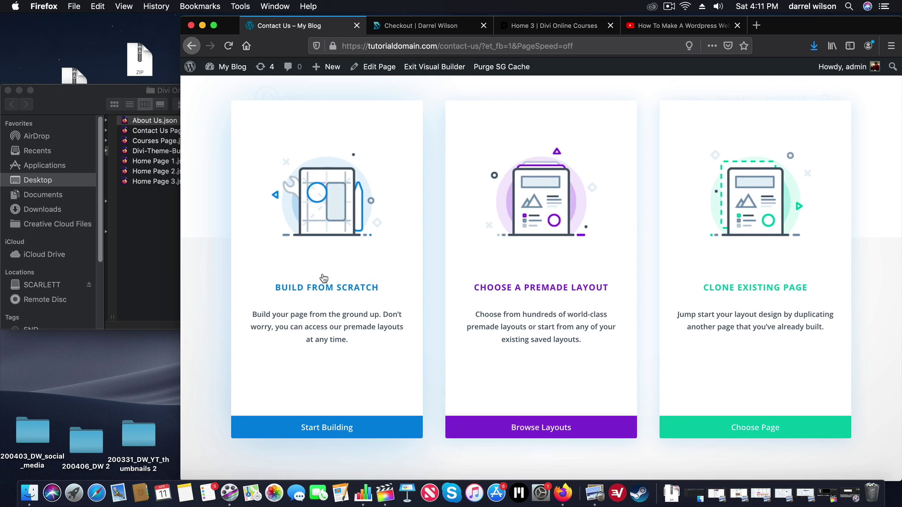
{"action": "left_click", "coordinate": [325, 278]}
{"action": "left_click", "coordinate": [630, 197]}
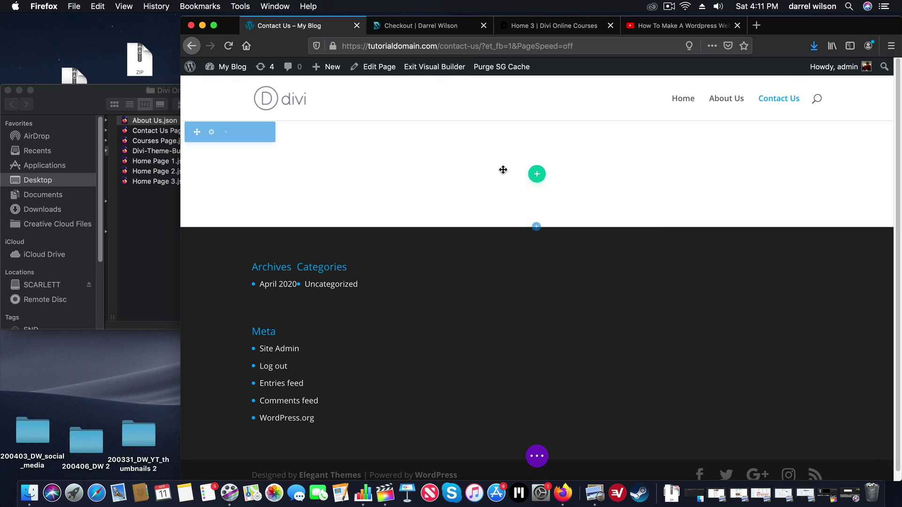
{"action": "left_click", "coordinate": [151, 133]}
{"action": "left_click", "coordinate": [162, 135]}
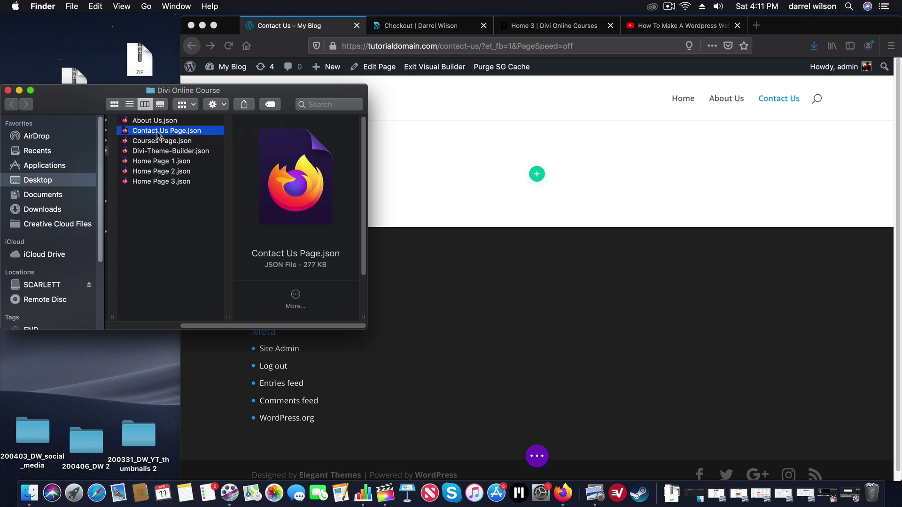
{"action": "left_click_drag", "start_coordinate": [157, 135], "coordinate": [578, 219]}
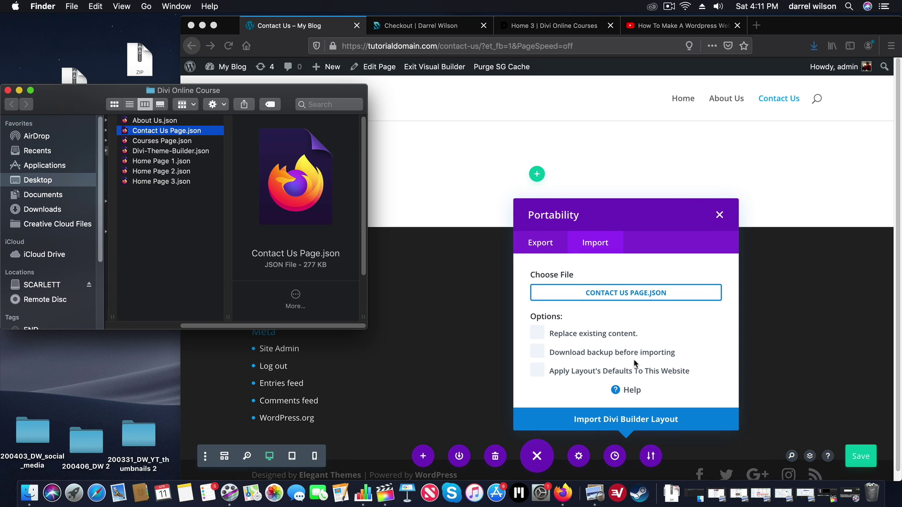
{"action": "left_click", "coordinate": [643, 422]}
{"action": "left_click", "coordinate": [643, 422]}
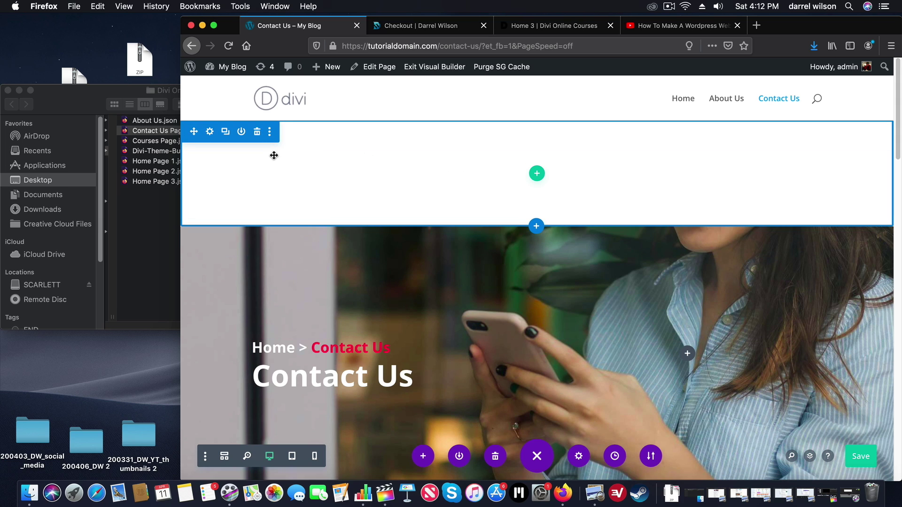
Delete the empty section above the Contact Us hero and review the page
{"action": "left_click", "coordinate": [256, 135]}
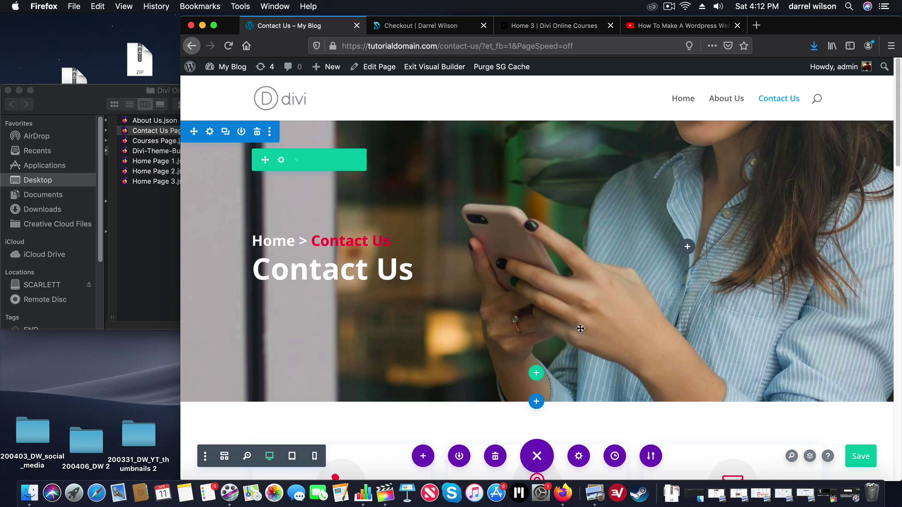
{"action": "scroll", "coordinate": [899, 173], "scroll_direction": "down", "scroll_amount": 3}
{"action": "left_click_drag", "start_coordinate": [898, 172], "coordinate": [899, 294]}
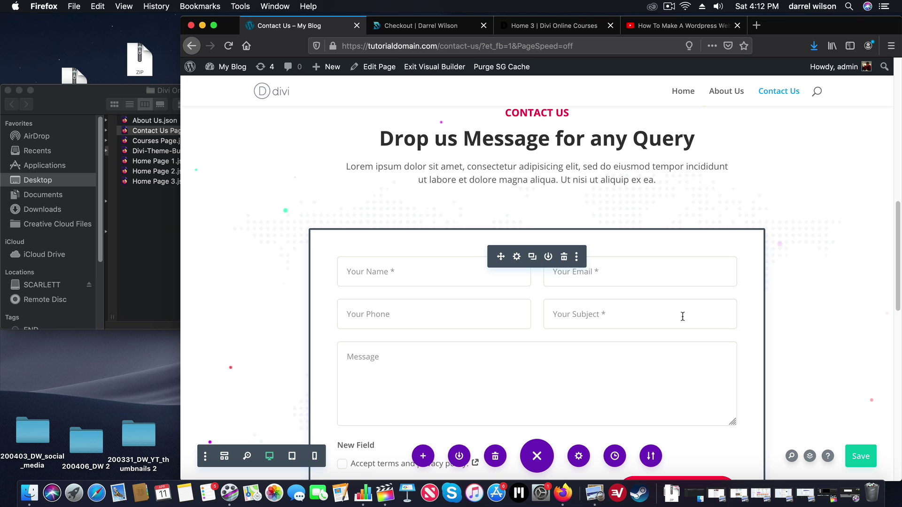
{"action": "scroll", "coordinate": [646, 279], "scroll_direction": "down", "scroll_amount": 2}
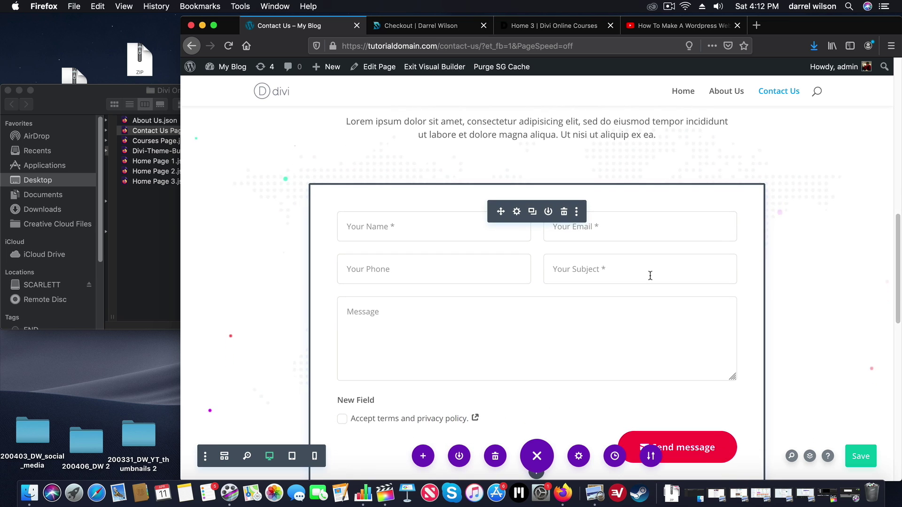
{"action": "scroll", "coordinate": [752, 230], "scroll_direction": "up", "scroll_amount": 1}
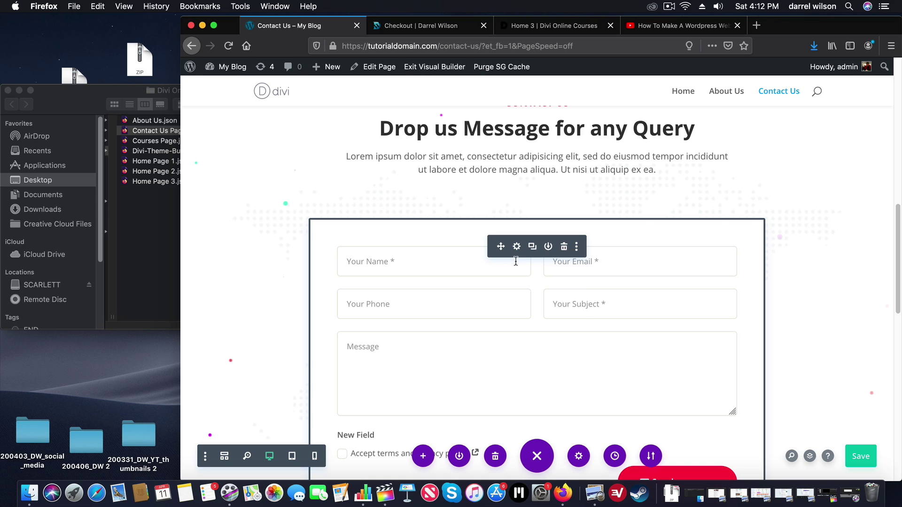
Enter the recipient e-mail address in the contact form's Email settings and save the page
{"action": "left_click", "coordinate": [517, 247]}
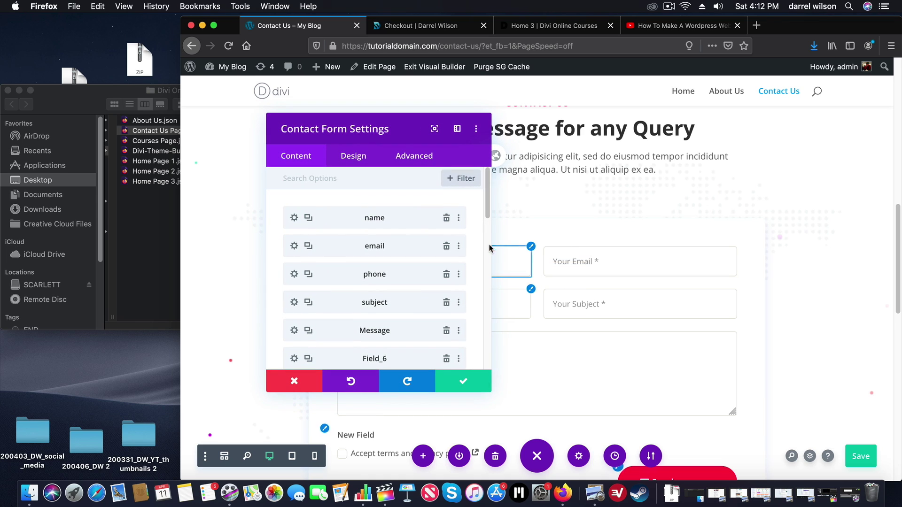
{"action": "scroll", "coordinate": [488, 219], "scroll_direction": "down", "scroll_amount": 1}
{"action": "left_click_drag", "start_coordinate": [487, 219], "coordinate": [492, 296]}
{"action": "scroll", "coordinate": [491, 296], "scroll_direction": "down", "scroll_amount": 3}
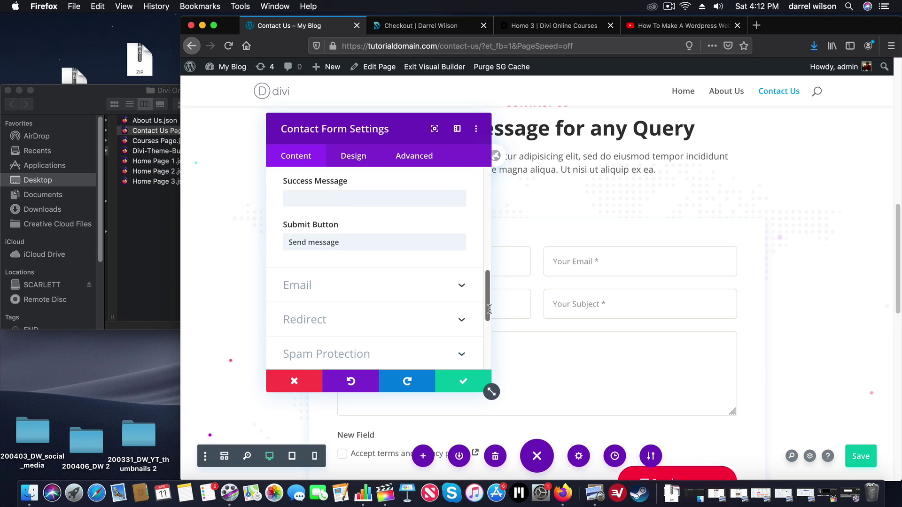
{"action": "left_click", "coordinate": [461, 284]}
{"action": "left_click", "coordinate": [405, 224]}
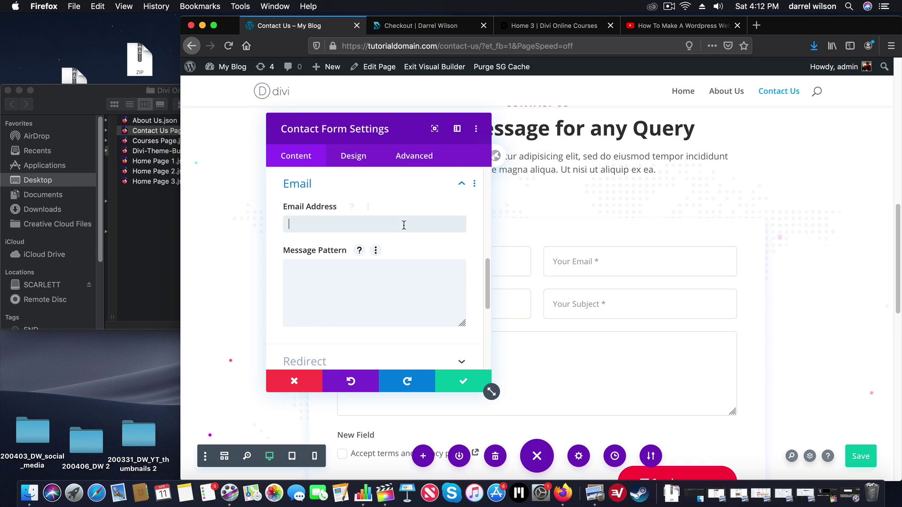
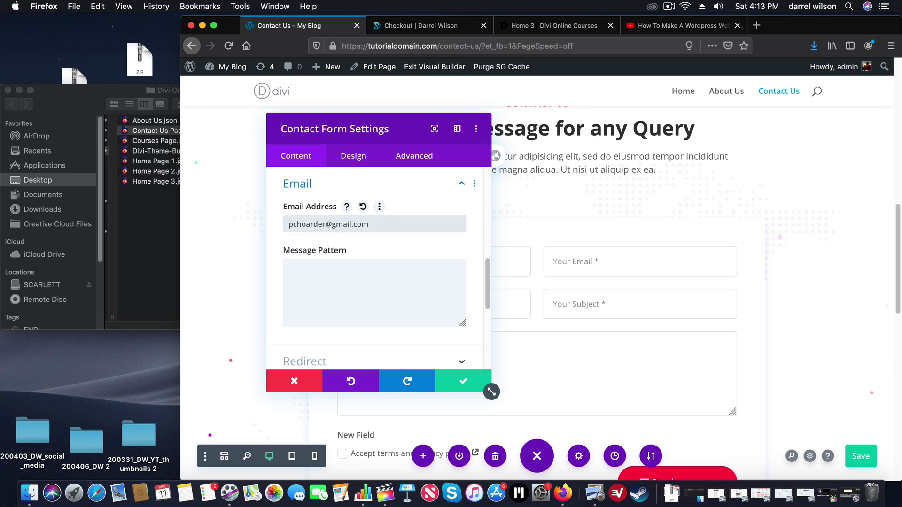
{"action": "left_click", "coordinate": [463, 381]}
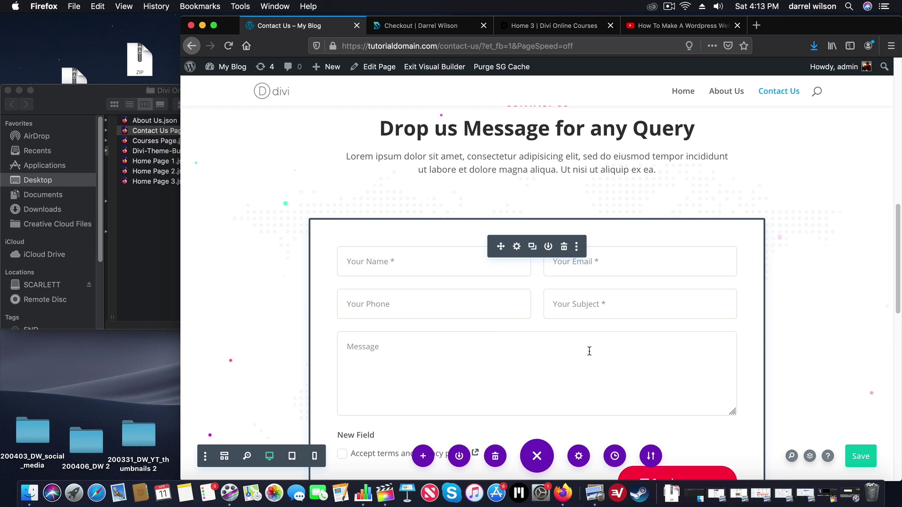
{"action": "left_click", "coordinate": [861, 456]}
Delete the Google Maps section below the message form, save, and exit the Visual Builder
{"action": "scroll", "coordinate": [731, 368], "scroll_direction": "down", "scroll_amount": 5}
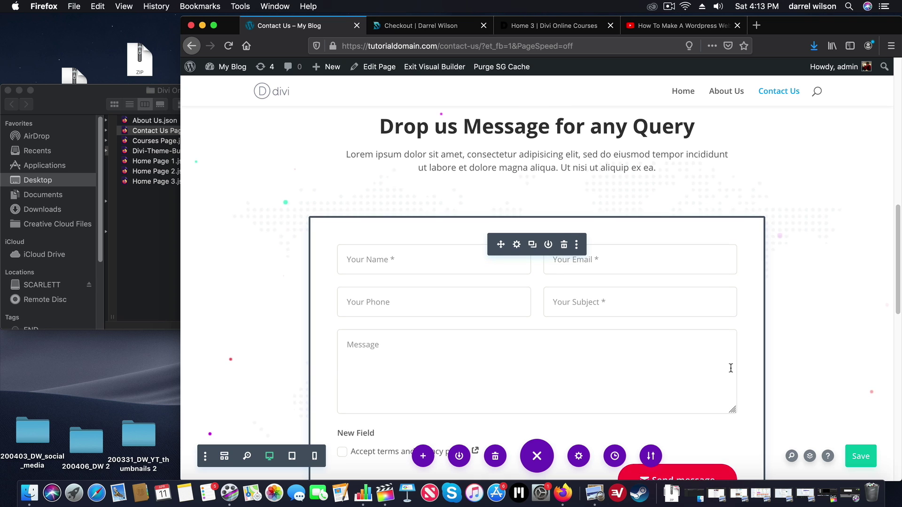
{"action": "scroll", "coordinate": [730, 368], "scroll_direction": "down", "scroll_amount": 5}
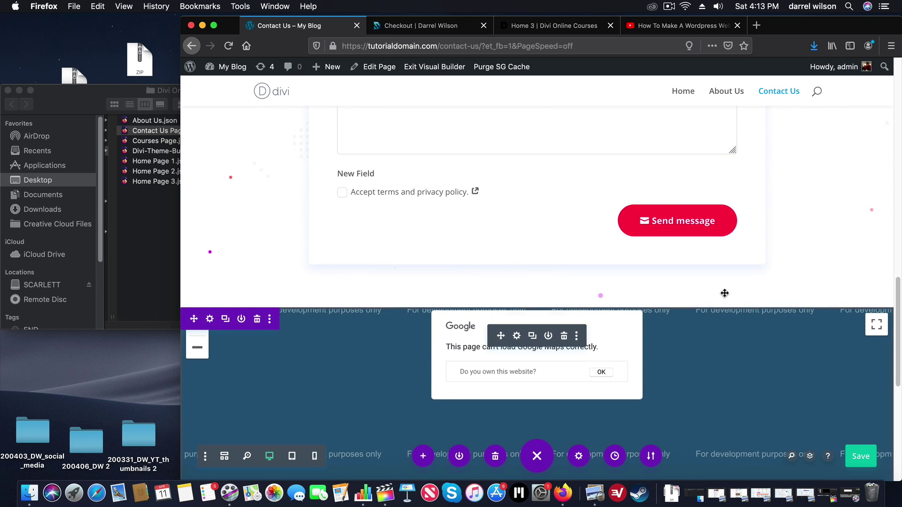
{"action": "scroll", "coordinate": [715, 269], "scroll_direction": "down", "scroll_amount": 2}
{"action": "scroll", "coordinate": [703, 228], "scroll_direction": "down", "scroll_amount": 3}
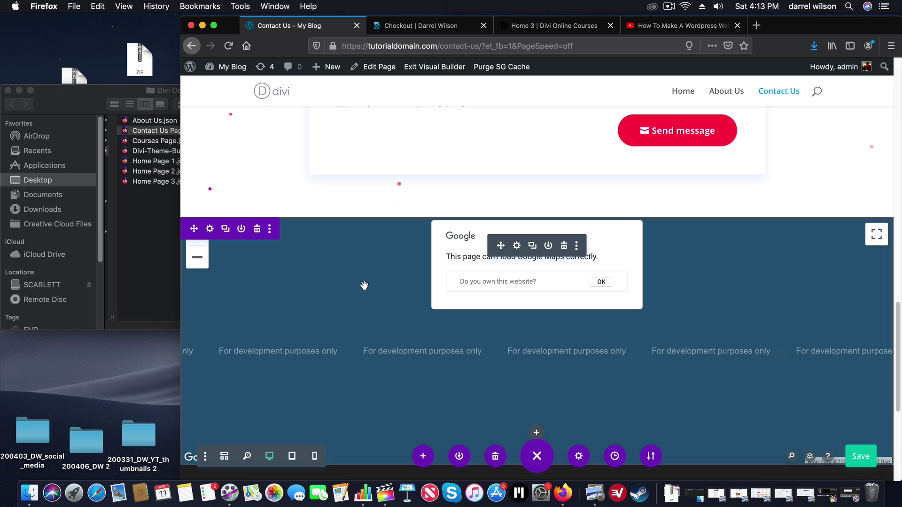
{"action": "scroll", "coordinate": [350, 163], "scroll_direction": "down", "scroll_amount": 1}
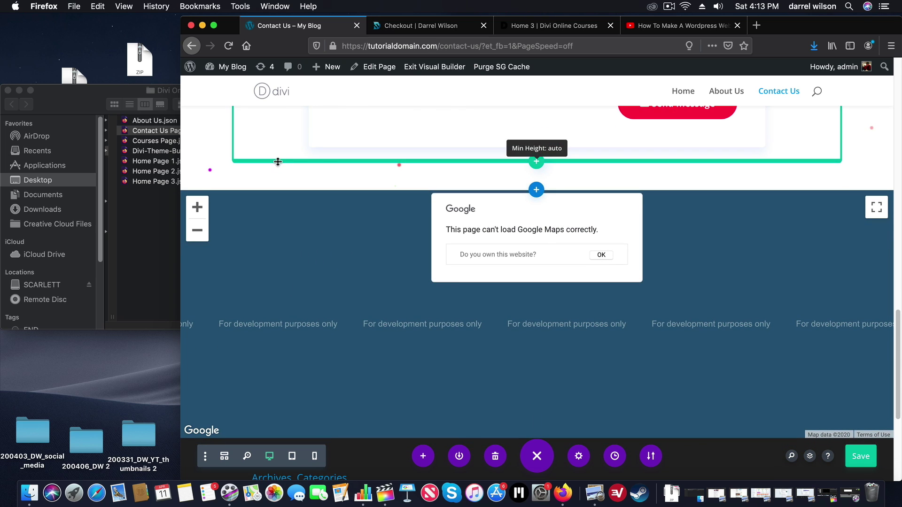
{"action": "mouse_move", "coordinate": [271, 214]}
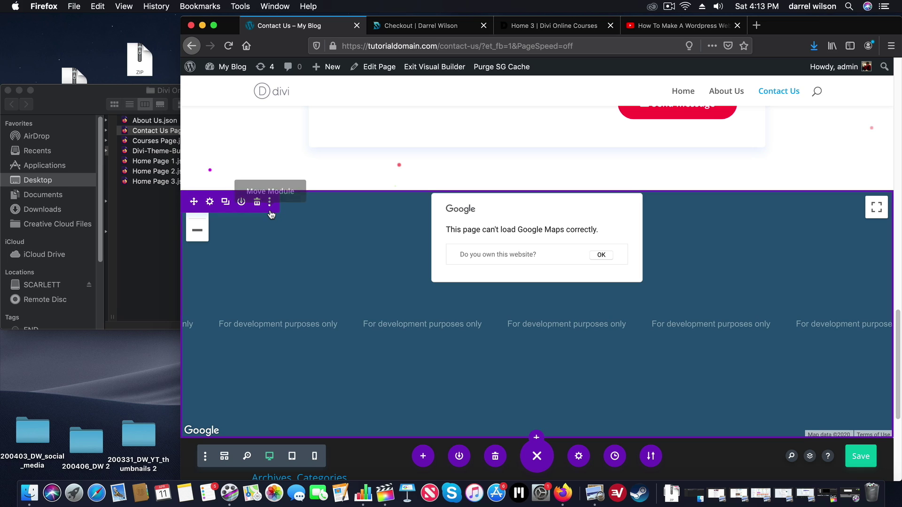
{"action": "mouse_move", "coordinate": [504, 302]}
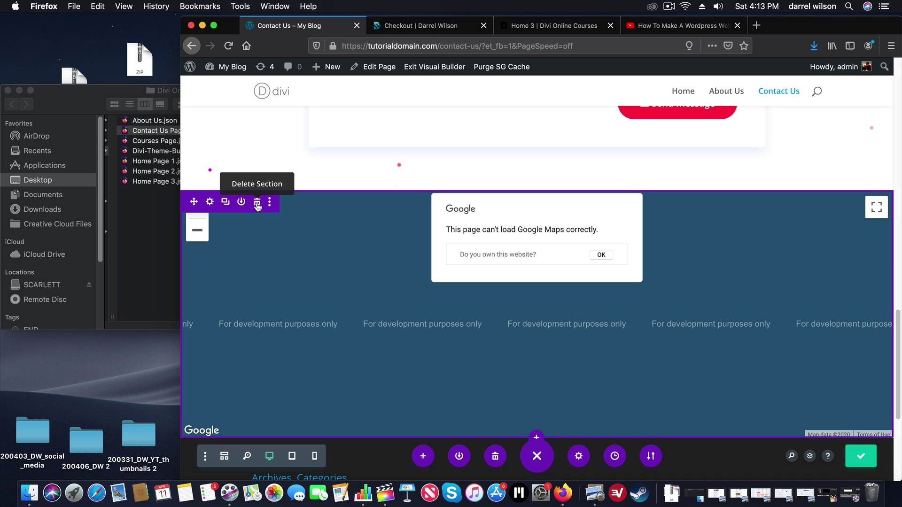
{"action": "left_click", "coordinate": [257, 203]}
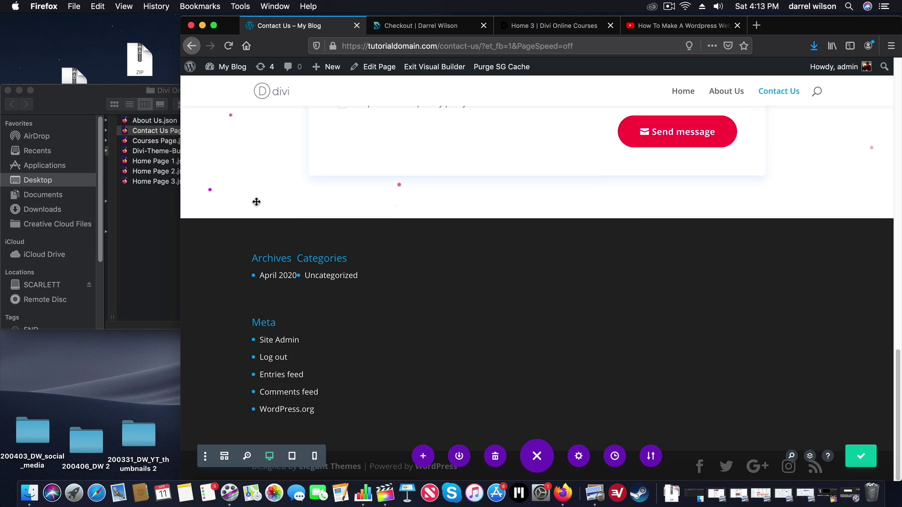
{"action": "left_click", "coordinate": [851, 456]}
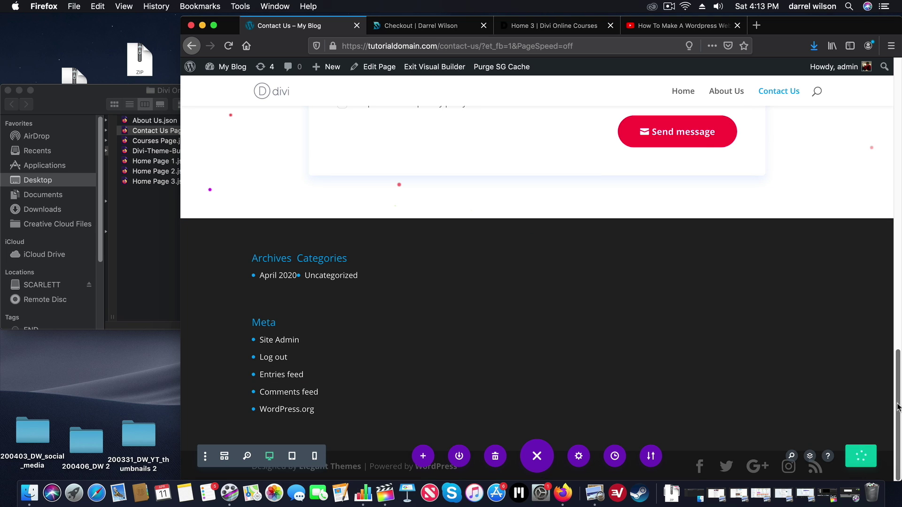
{"action": "left_click_drag", "start_coordinate": [897, 407], "coordinate": [899, 75]}
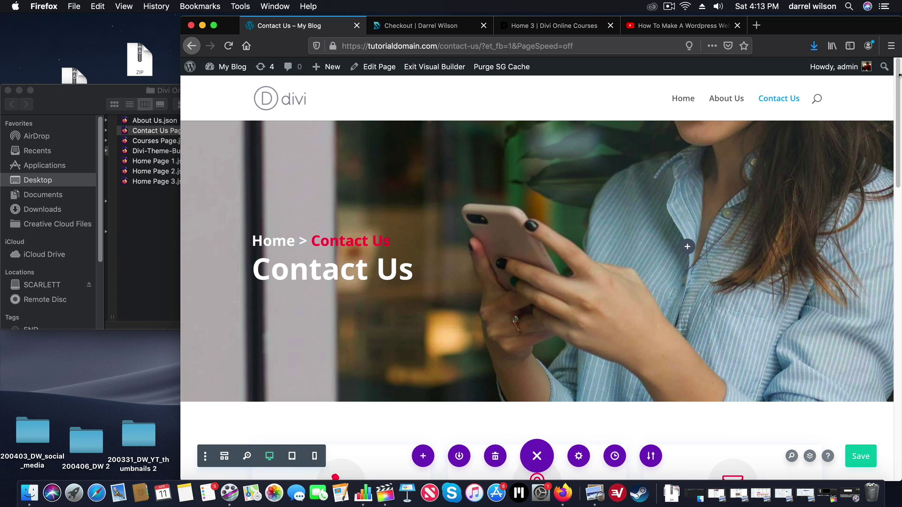
{"action": "left_click", "coordinate": [444, 68]}
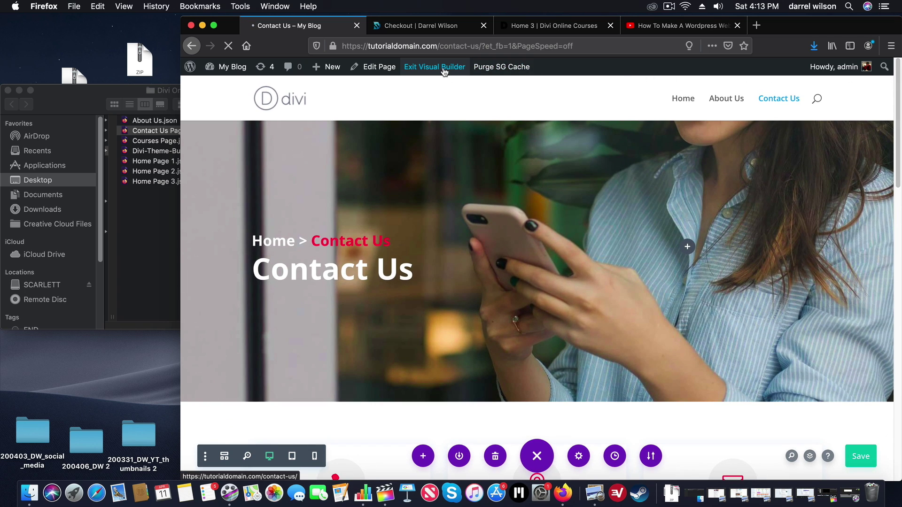
Maximise Firefox and visit the live Home, About Us and Contact Us pages, ending on Home
{"action": "left_click", "coordinate": [214, 26]}
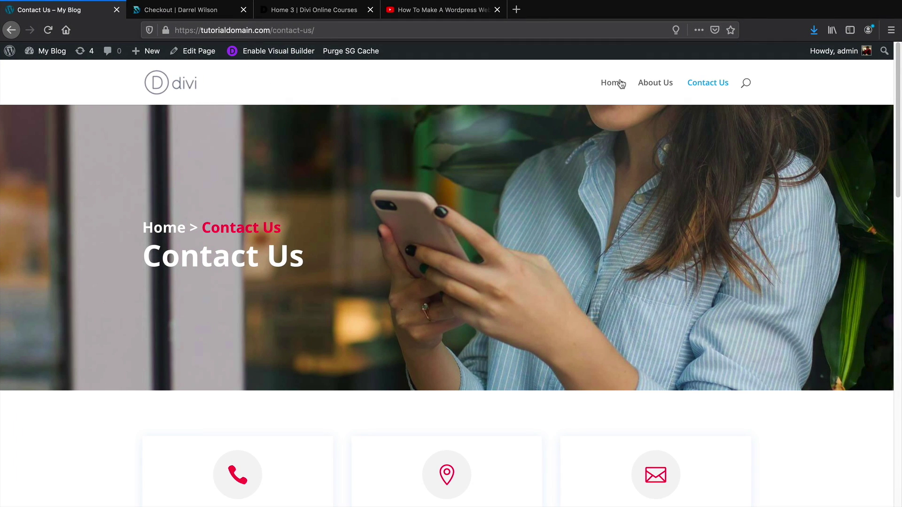
{"action": "left_click", "coordinate": [621, 84]}
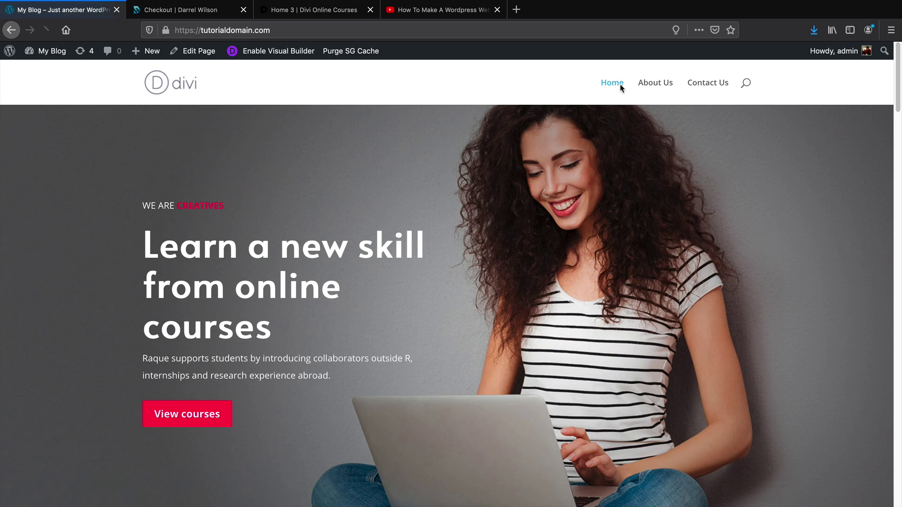
{"action": "left_click", "coordinate": [651, 87]}
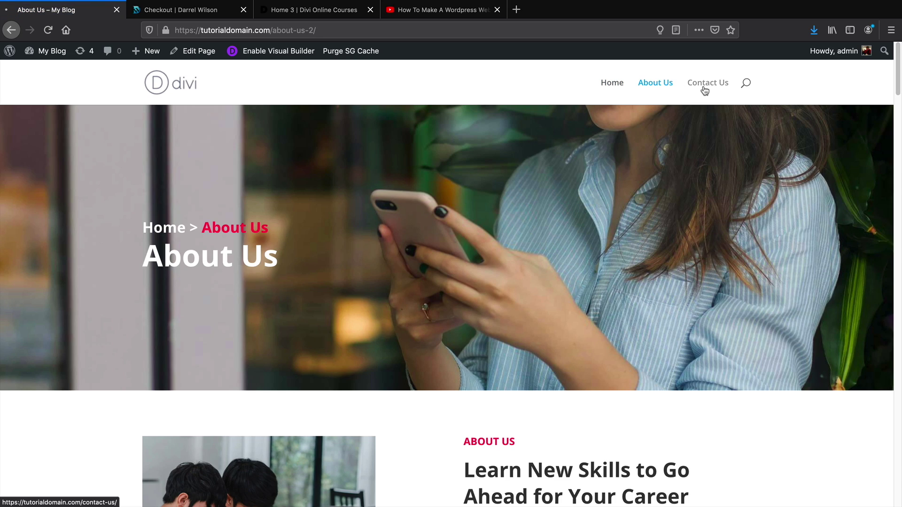
{"action": "left_click", "coordinate": [704, 89]}
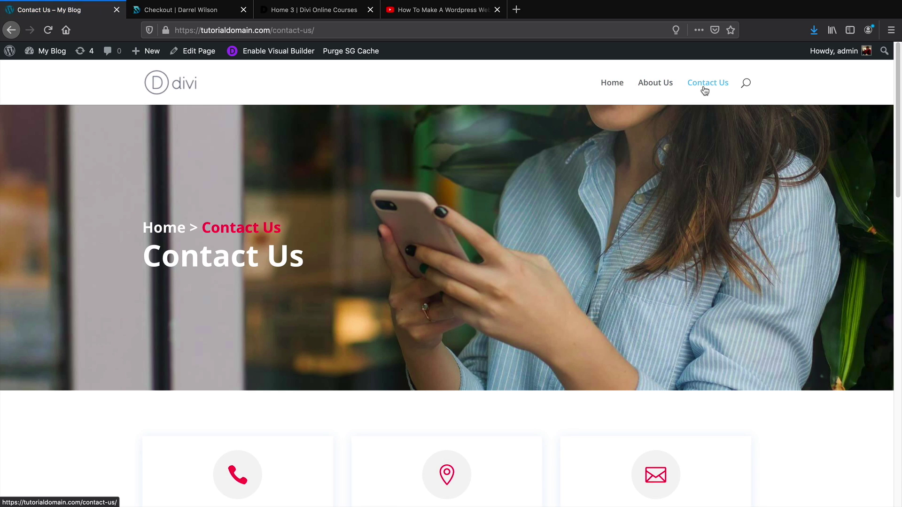
{"action": "left_click", "coordinate": [613, 85]}
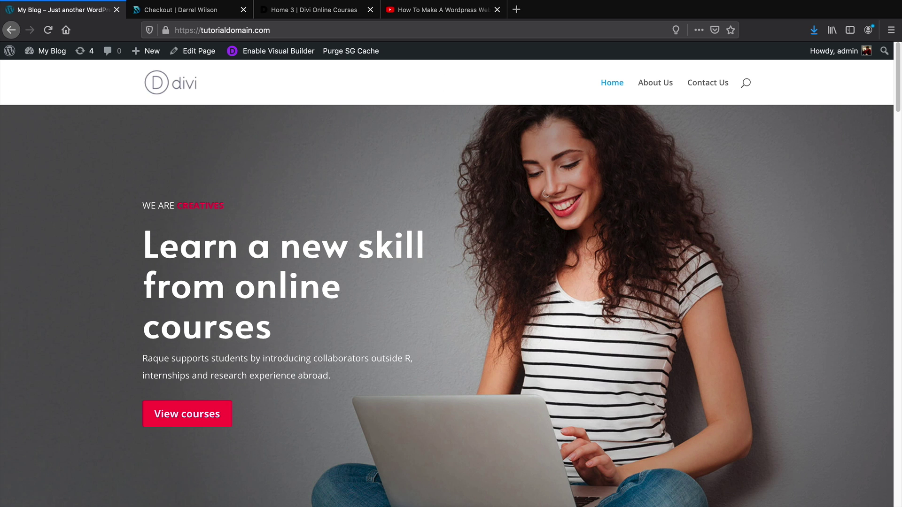
{"action": "scroll", "coordinate": [900, 84], "scroll_direction": "down", "scroll_amount": 20}
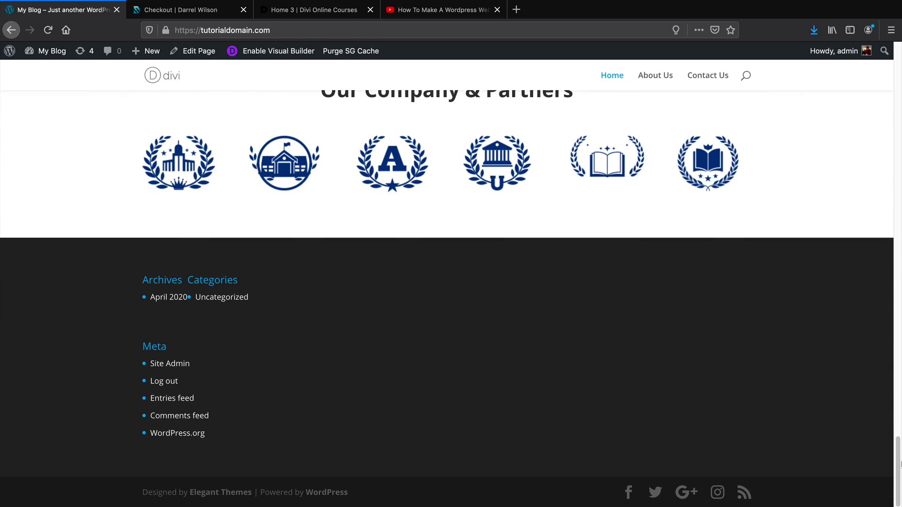
{"action": "left_click_drag", "start_coordinate": [899, 473], "coordinate": [900, 65]}
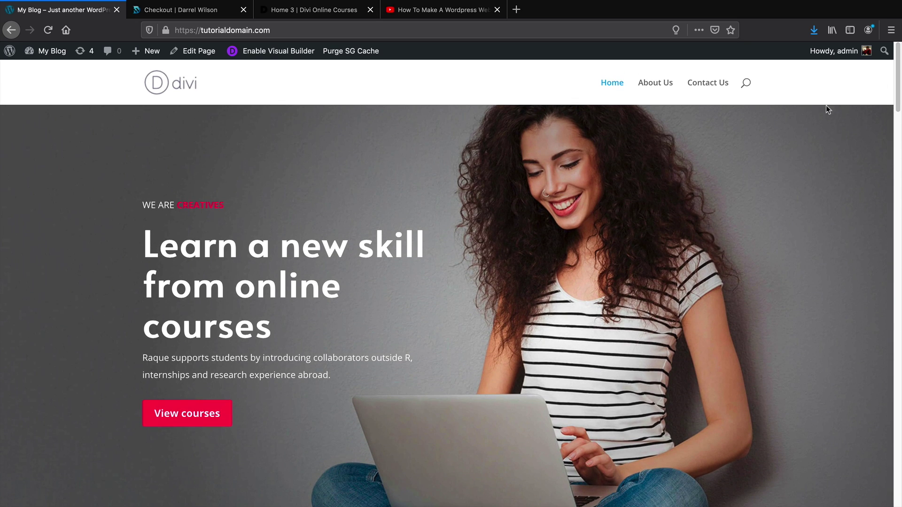
Go to the admin Dashboard and open Divi > Theme Builder
{"action": "mouse_move", "coordinate": [49, 52]}
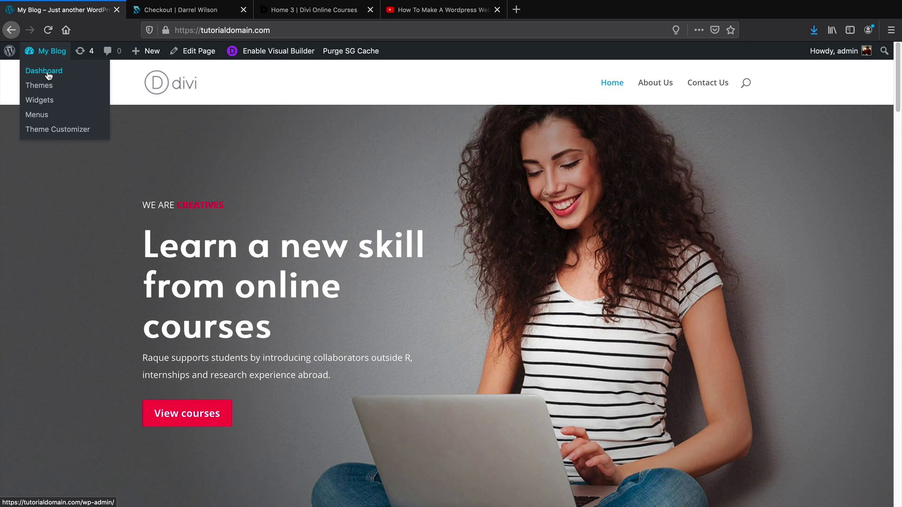
{"action": "left_click", "coordinate": [49, 71]}
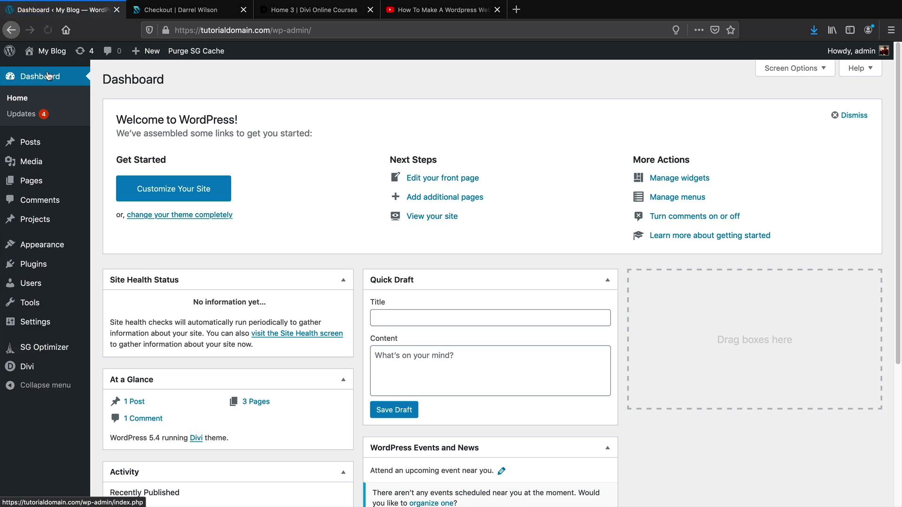
{"action": "mouse_move", "coordinate": [28, 375]}
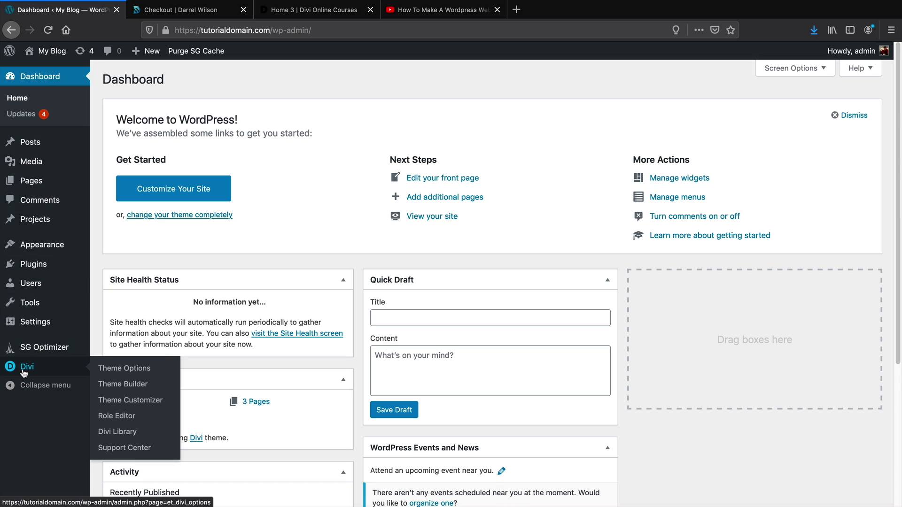
{"action": "left_click", "coordinate": [121, 386]}
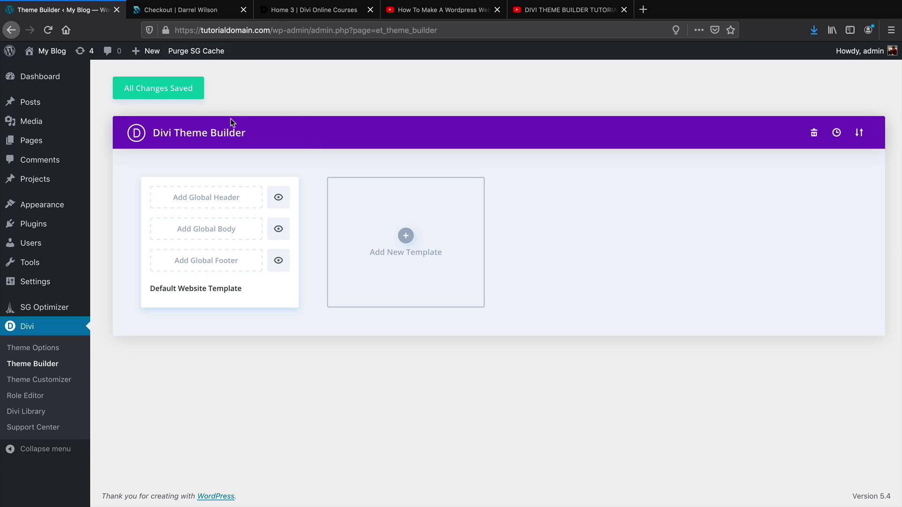
Check the Checkout and Home 3 tabs, then switch to the Divi Theme Builder tutorial video
{"action": "left_click", "coordinate": [192, 11]}
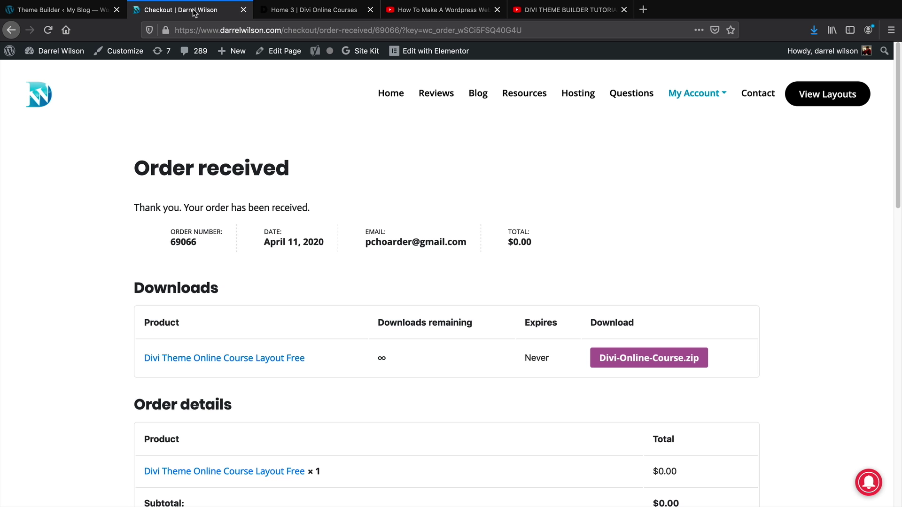
{"action": "left_click", "coordinate": [308, 11]}
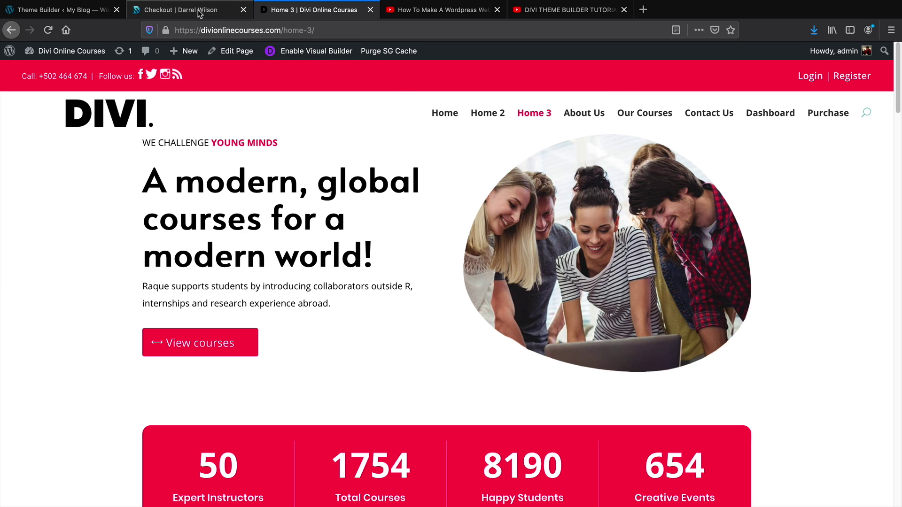
{"action": "left_click", "coordinate": [87, 14]}
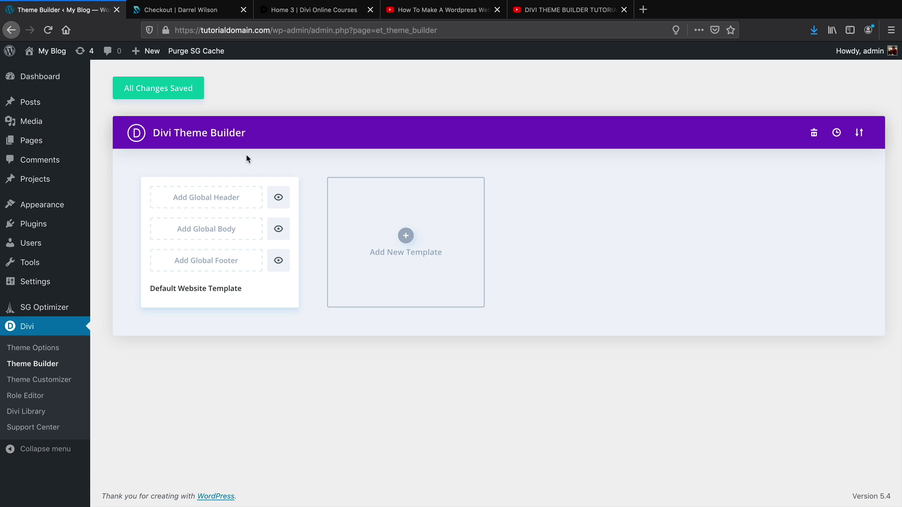
{"action": "left_click", "coordinate": [531, 12]}
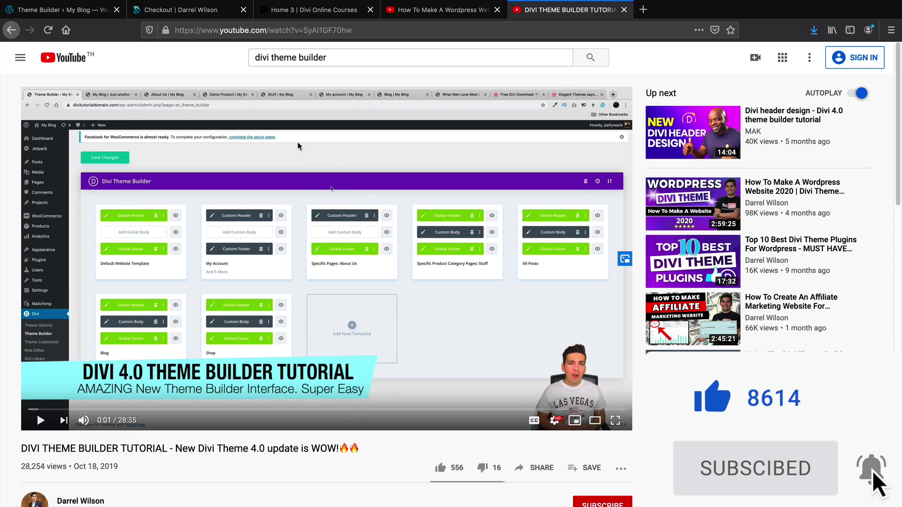
Leave the YouTube tutorial and return to the Theme Builder ‹ My Blog tab
{"action": "left_click", "coordinate": [64, 9]}
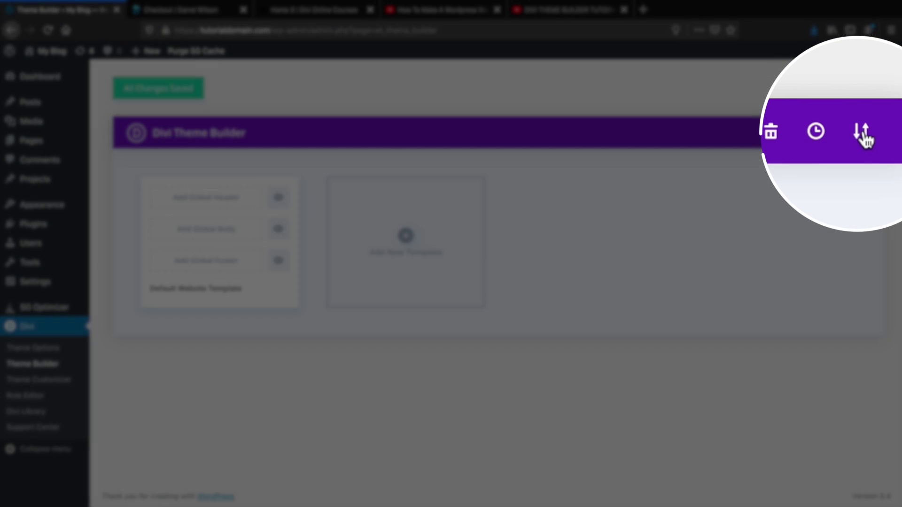
Import Divi-Theme-Builder.json from the Divi Online Course folder and save the Global Header and Footer
{"action": "left_click", "coordinate": [859, 134]}
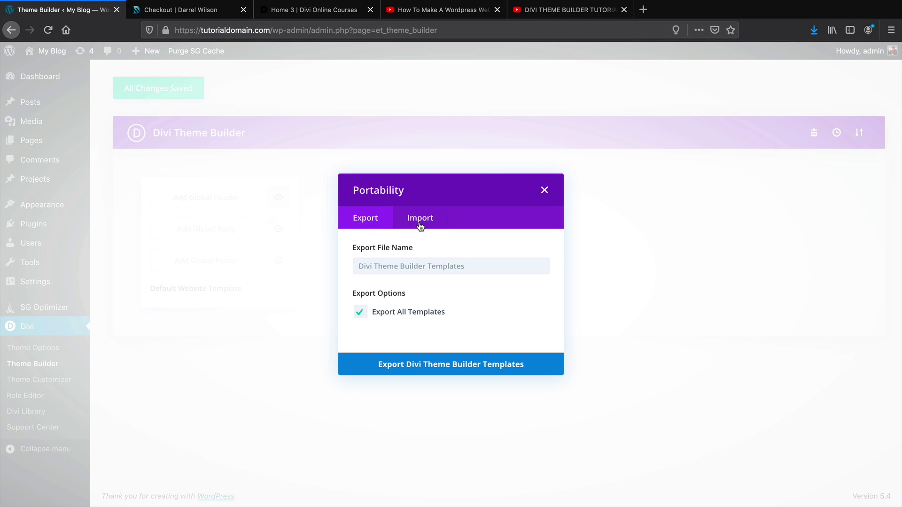
{"action": "left_click", "coordinate": [419, 219]}
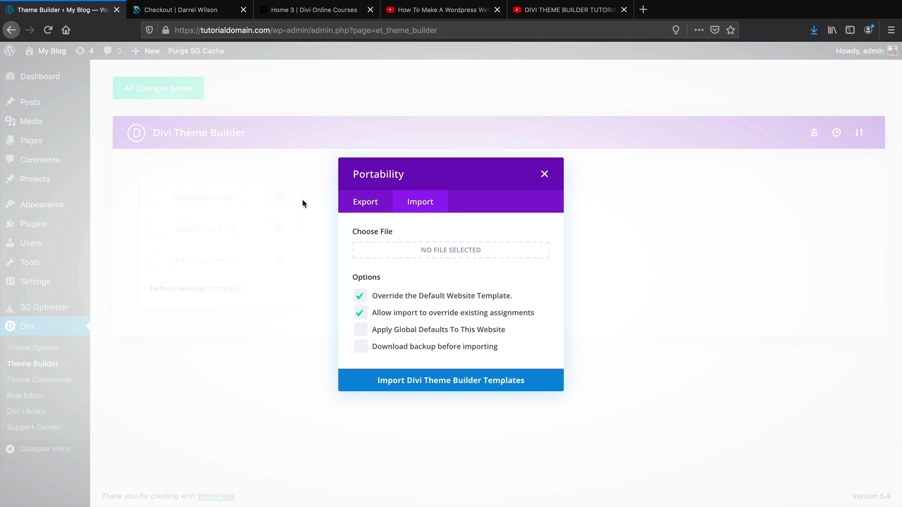
{"action": "left_click", "coordinate": [442, 254]}
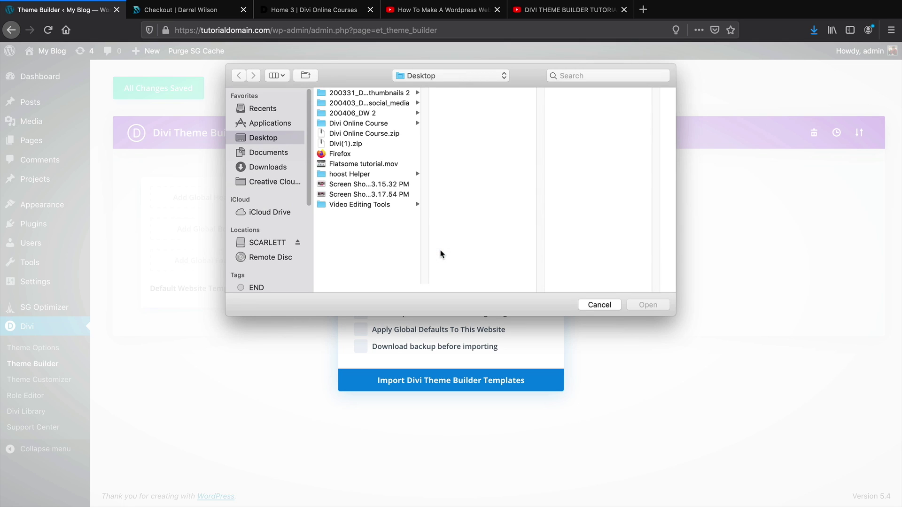
{"action": "left_click", "coordinate": [387, 124]}
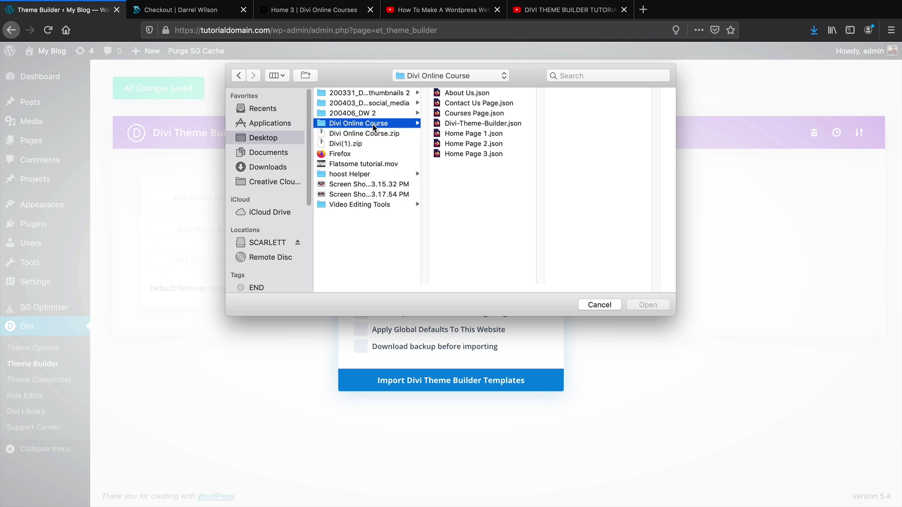
{"action": "left_click", "coordinate": [471, 124]}
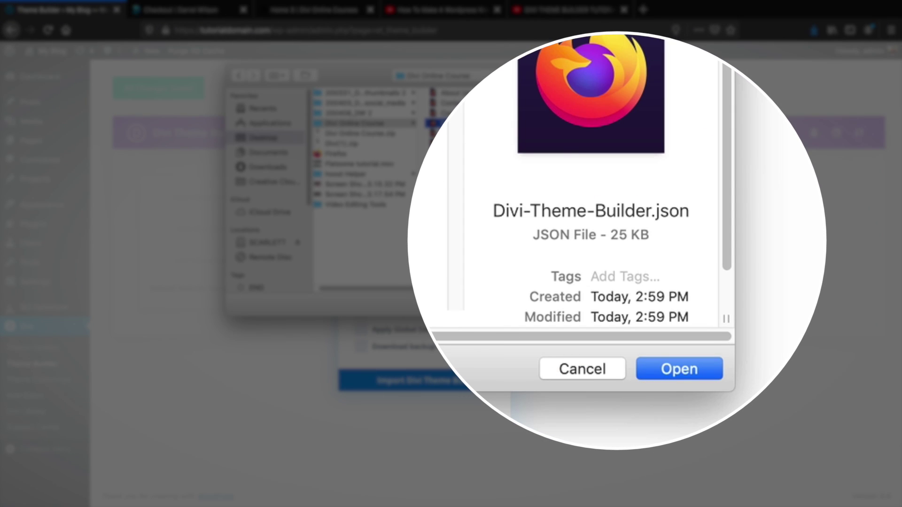
{"action": "left_click", "coordinate": [656, 312]}
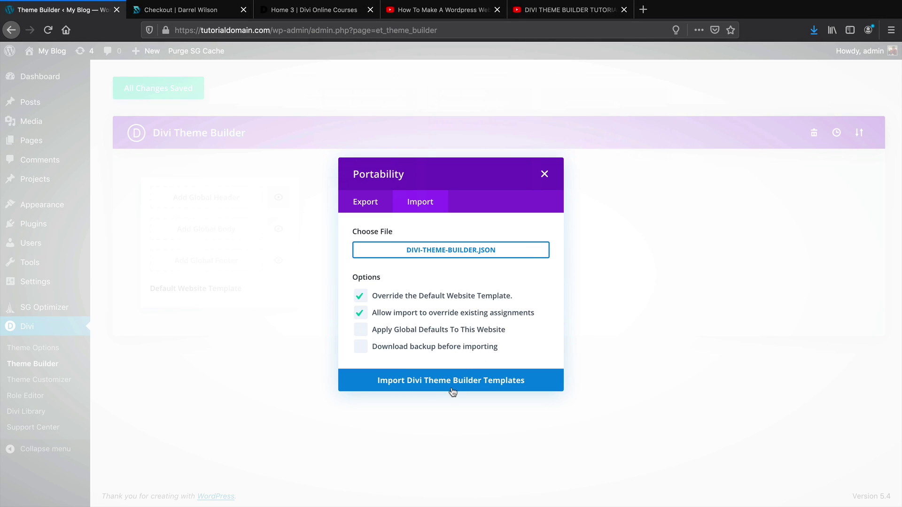
{"action": "left_click", "coordinate": [401, 381]}
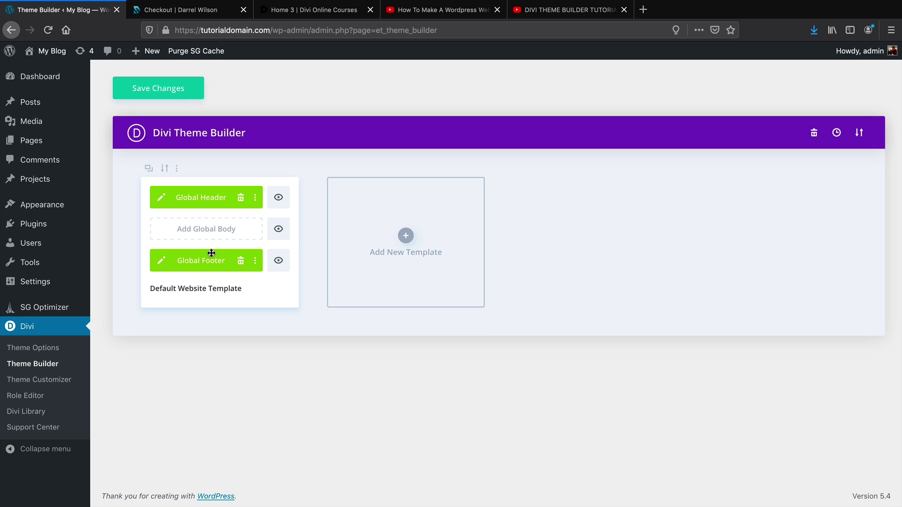
{"action": "left_click", "coordinate": [179, 90]}
View the live About Us, Contact Us and Home pages down to the footer, then return to the Dashboard
{"action": "mouse_move", "coordinate": [47, 52]}
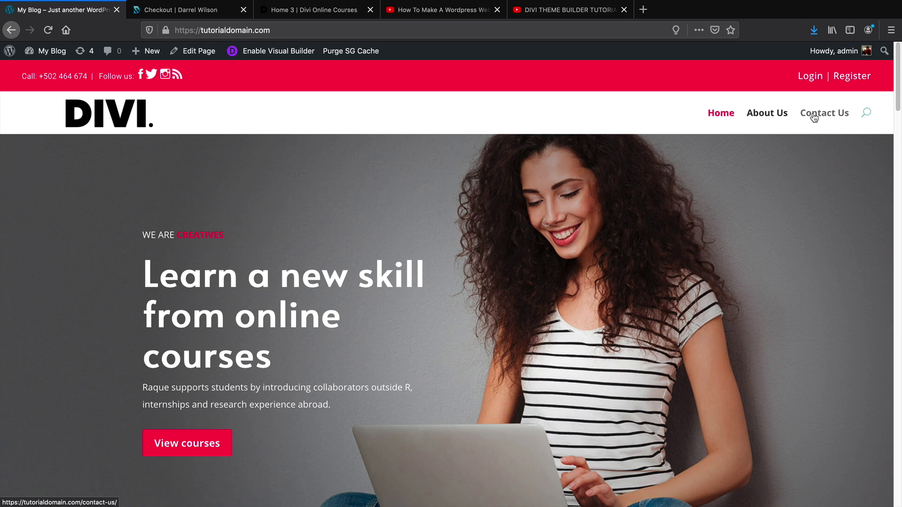
{"action": "left_click", "coordinate": [776, 117]}
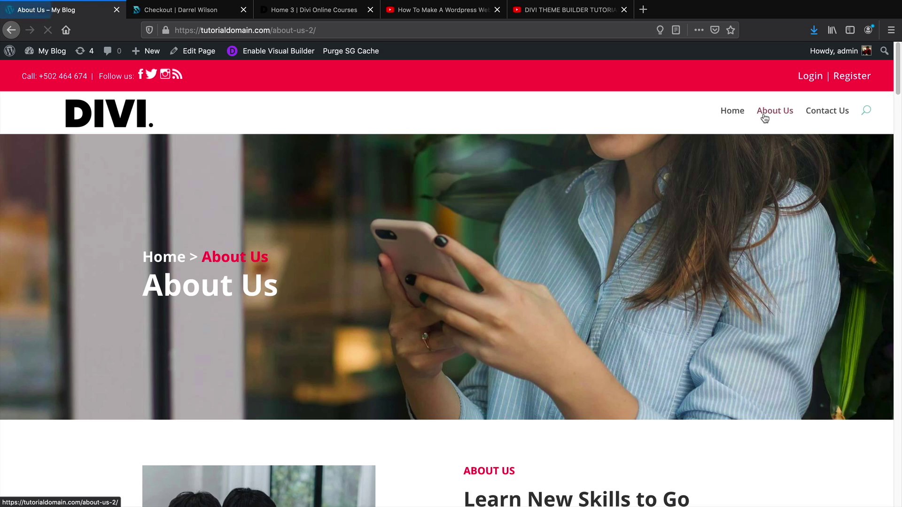
{"action": "left_click", "coordinate": [815, 116]}
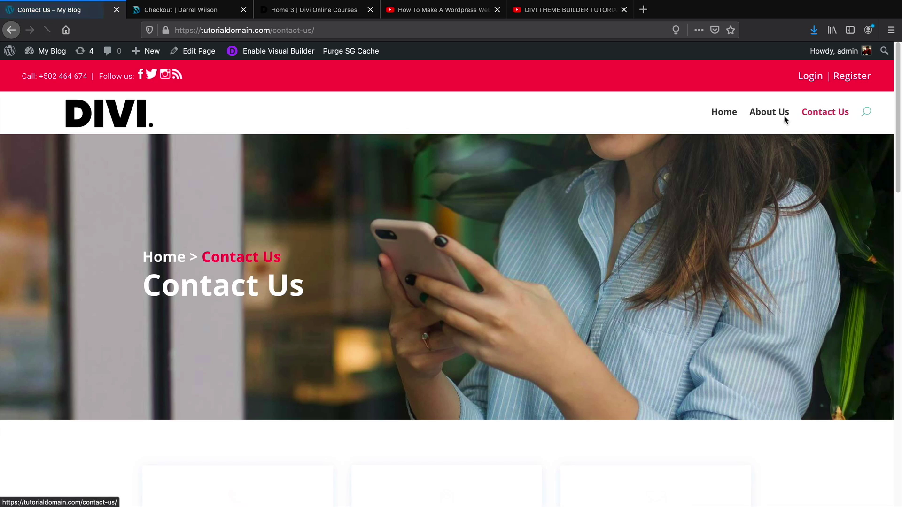
{"action": "left_click", "coordinate": [722, 118]}
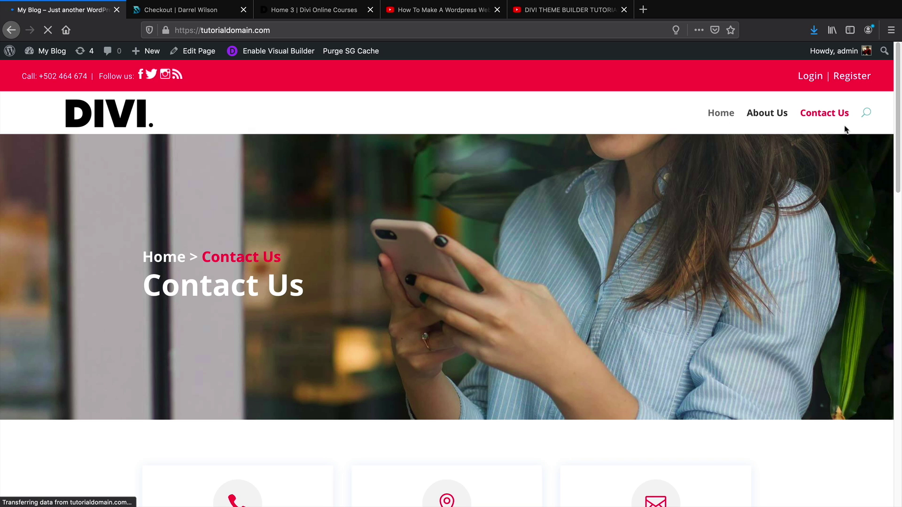
{"action": "scroll", "coordinate": [451, 282], "scroll_direction": "down", "scroll_amount": 10}
{"action": "scroll", "coordinate": [451, 282], "scroll_direction": "down", "scroll_amount": 15}
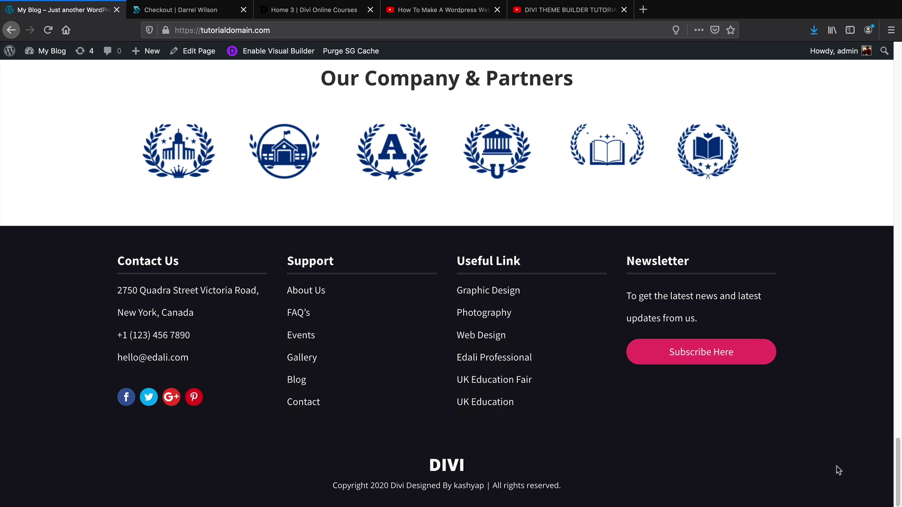
{"action": "left_click_drag", "start_coordinate": [897, 470], "coordinate": [889, 63]}
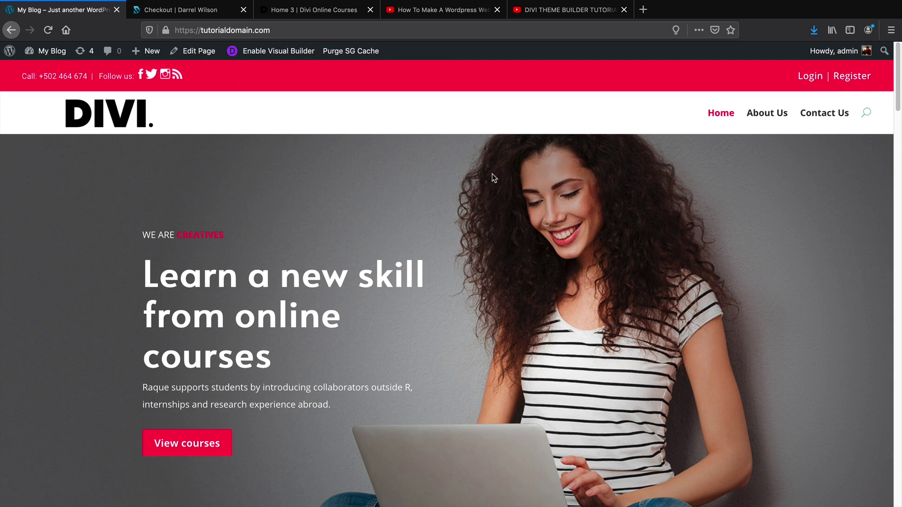
{"action": "left_click", "coordinate": [55, 72]}
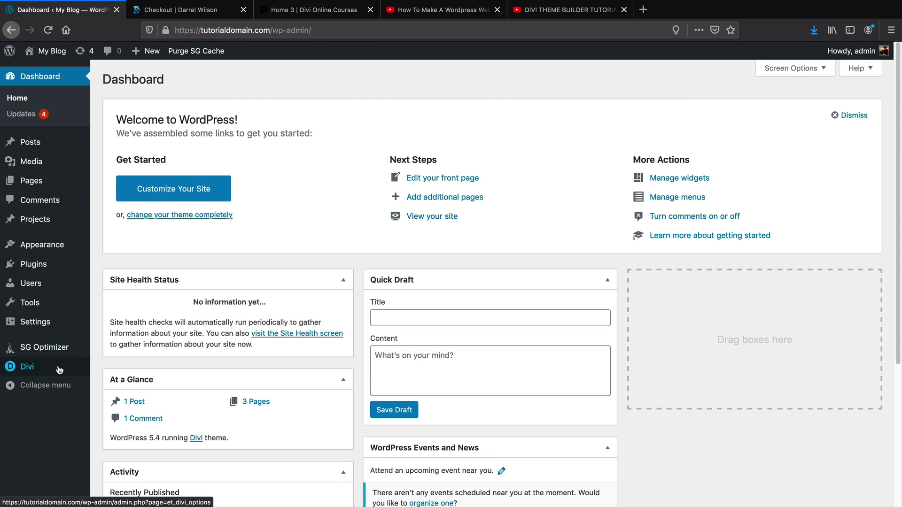
From Divi > Theme Builder, open the Global Header layout in the builder
{"action": "mouse_move", "coordinate": [59, 369]}
{"action": "left_click", "coordinate": [115, 385]}
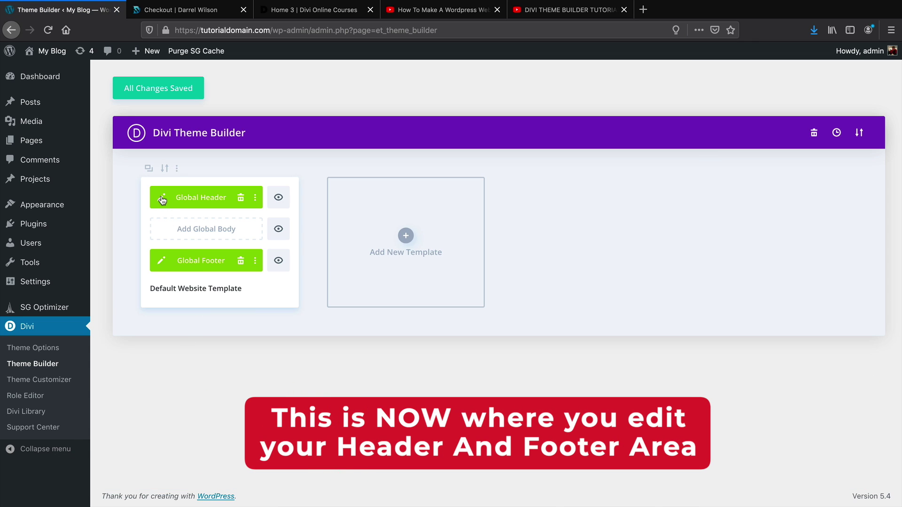
{"action": "left_click", "coordinate": [162, 199]}
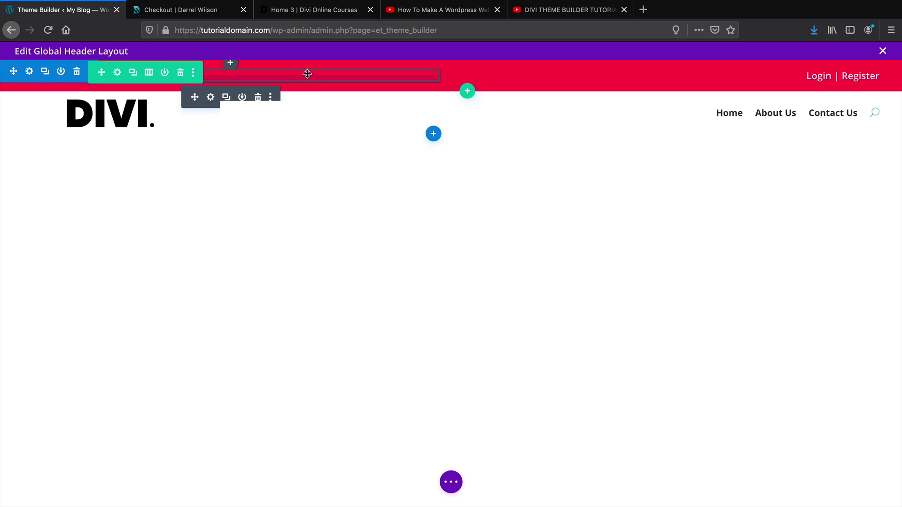
In the top row's settings, give the row a black background
{"action": "left_click_drag", "start_coordinate": [569, 62], "coordinate": [137, 85]}
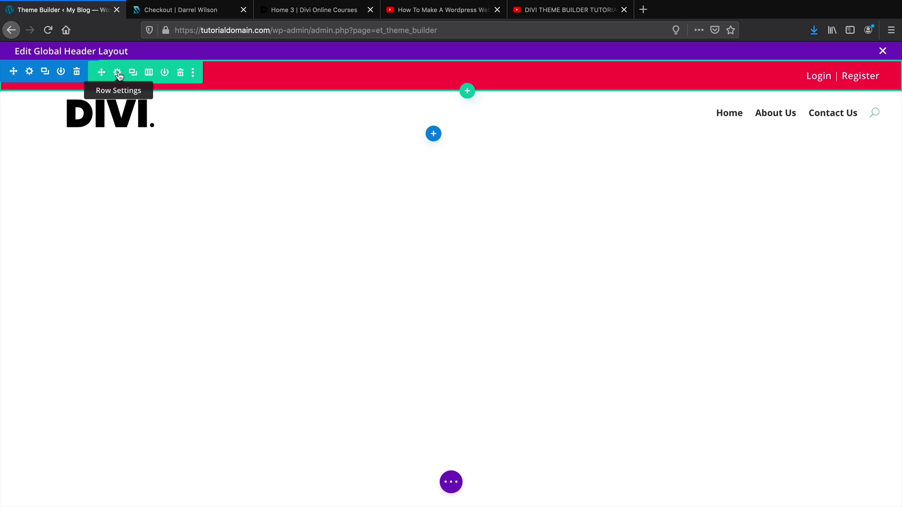
{"action": "left_click", "coordinate": [118, 75]}
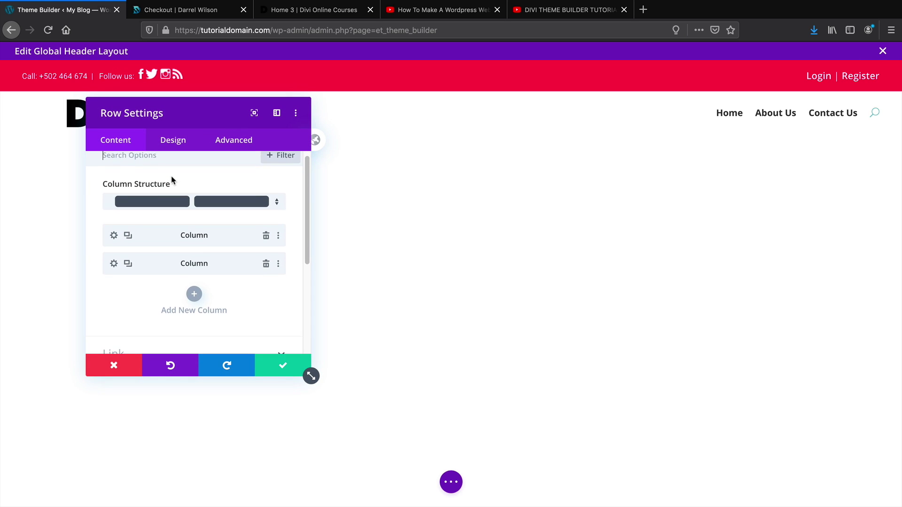
{"action": "scroll", "coordinate": [171, 179], "scroll_direction": "down", "scroll_amount": 5}
{"action": "left_click", "coordinate": [170, 264]}
{"action": "scroll", "coordinate": [164, 258], "scroll_direction": "down", "scroll_amount": 2}
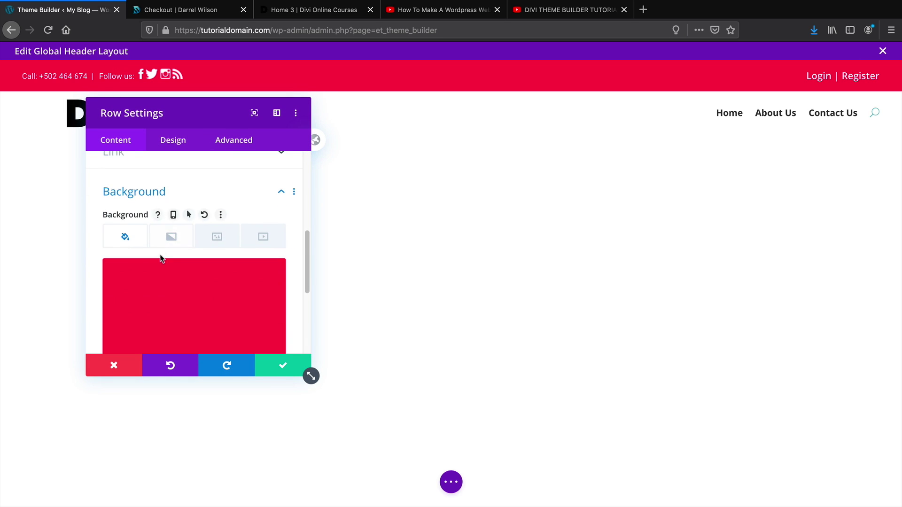
{"action": "left_click", "coordinate": [165, 256]}
{"action": "scroll", "coordinate": [166, 256], "scroll_direction": "down", "scroll_amount": 3}
{"action": "left_click", "coordinate": [140, 307]}
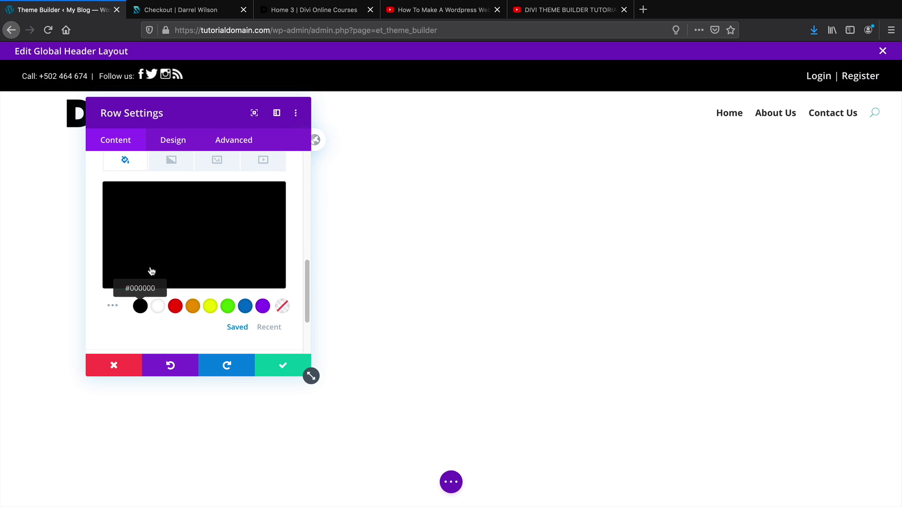
Try purple and blue backgrounds, settle on black, and apply the row settings
{"action": "left_click_drag", "start_coordinate": [227, 108], "coordinate": [460, 95]}
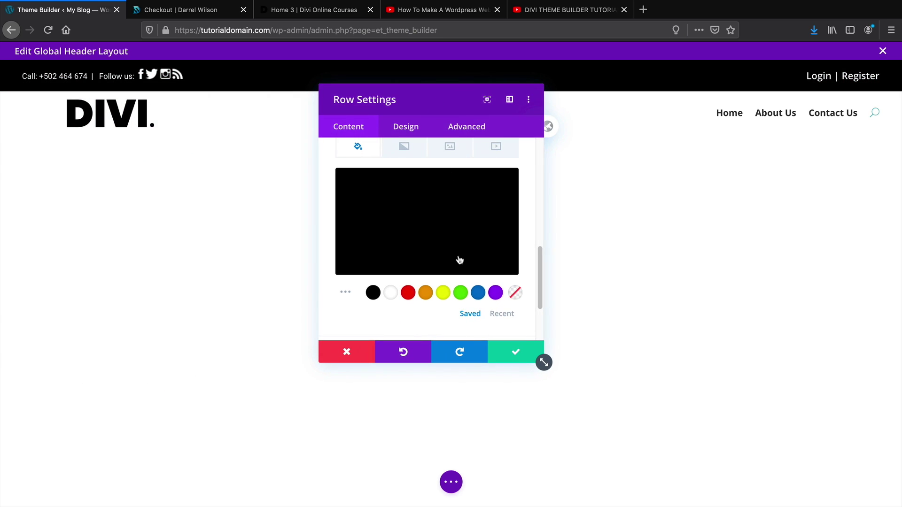
{"action": "left_click", "coordinate": [496, 292]}
{"action": "left_click", "coordinate": [477, 293]}
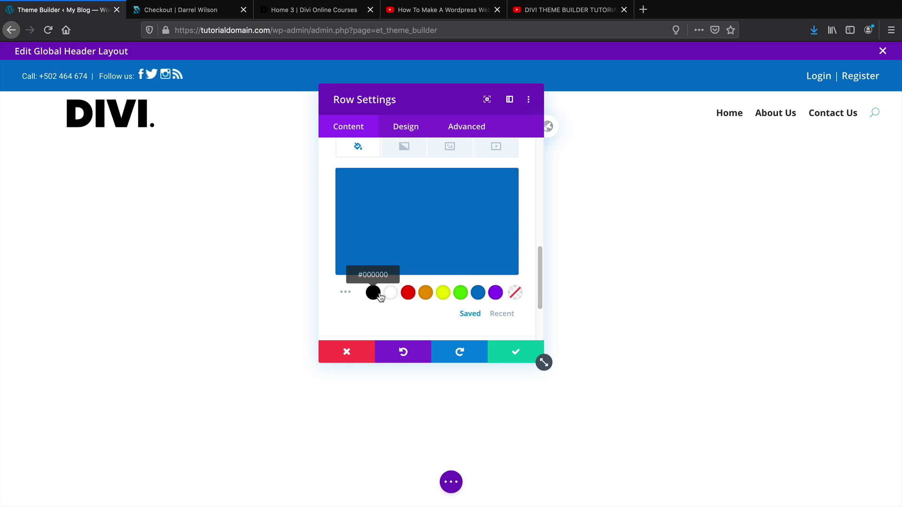
{"action": "left_click", "coordinate": [374, 293]}
{"action": "left_click", "coordinate": [516, 356]}
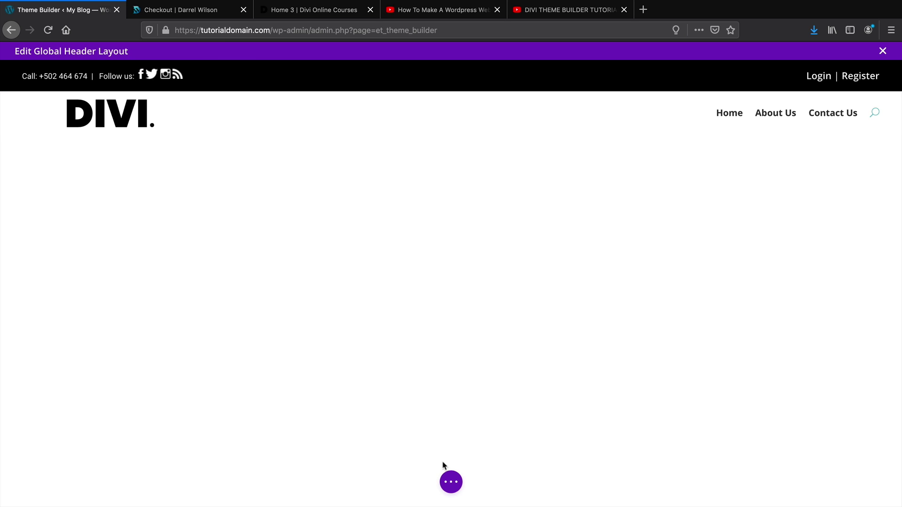
{"action": "left_click", "coordinate": [452, 483]}
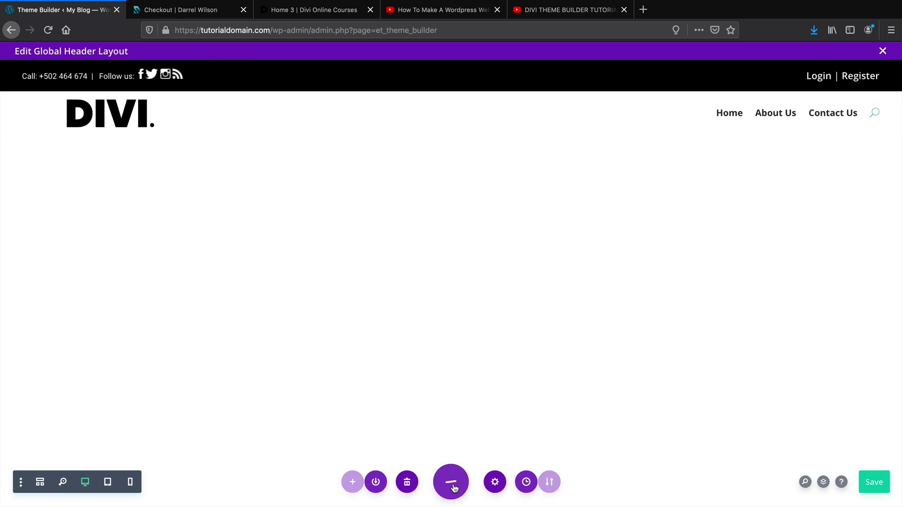
{"action": "left_click", "coordinate": [44, 483]}
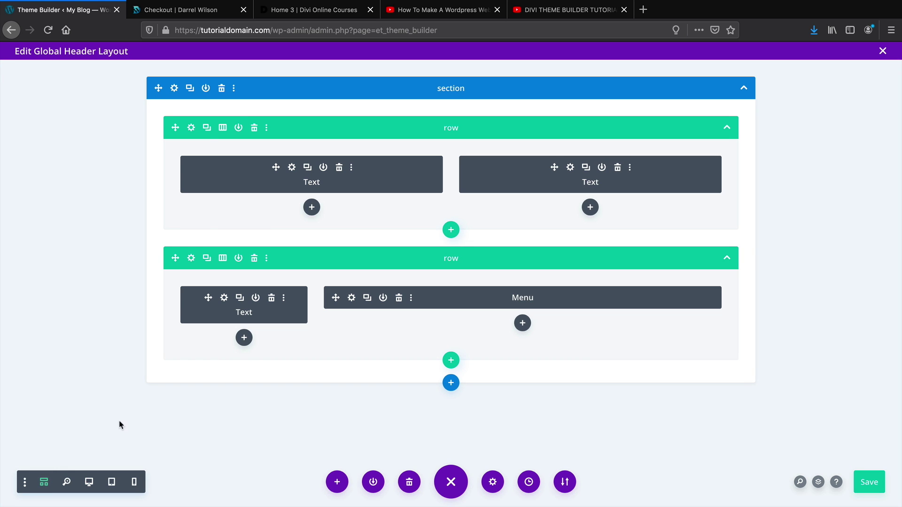
{"action": "left_click", "coordinate": [292, 168]}
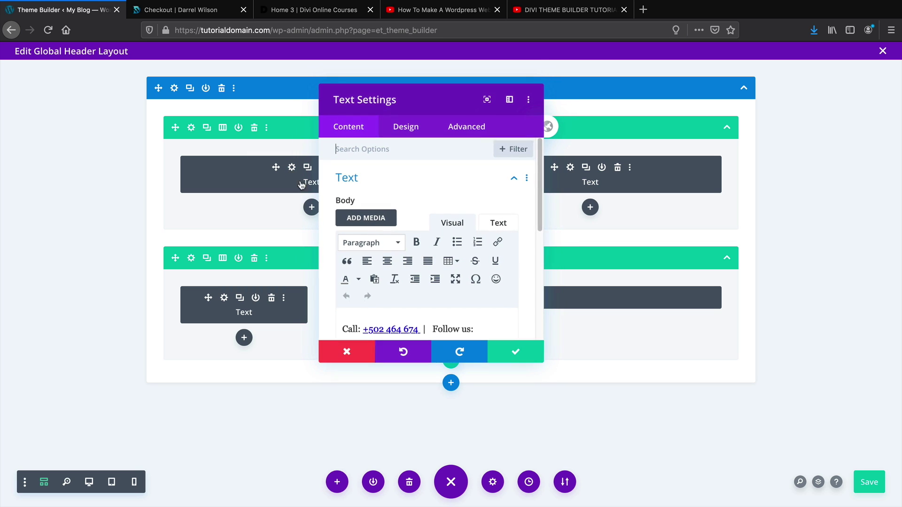
{"action": "scroll", "coordinate": [379, 230], "scroll_direction": "down", "scroll_amount": 2}
{"action": "left_click", "coordinate": [416, 296]}
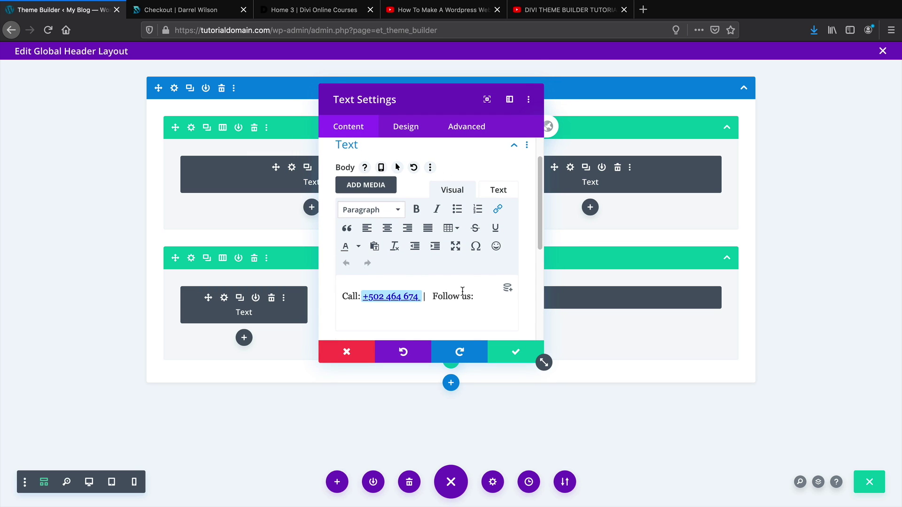
{"action": "key", "text": "BackSpace"}
{"action": "key", "text": "BackSpace"}
{"action": "key", "text": "BackSpace"}
{"action": "key", "text": "BackSpace"}
{"action": "key", "text": "BackSpace"}
{"action": "key", "text": "BackSpace"}
{"action": "key", "text": "BackSpace"}
{"action": "key", "text": "BackSpace"}
{"action": "key", "text": "BackSpace"}
{"action": "key", "text": "BackSpace"}
{"action": "key", "text": "BackSpace"}
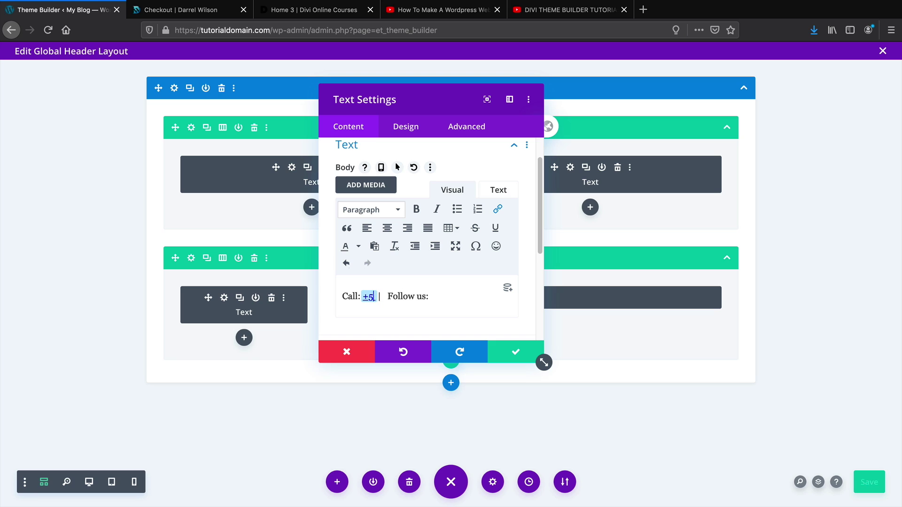
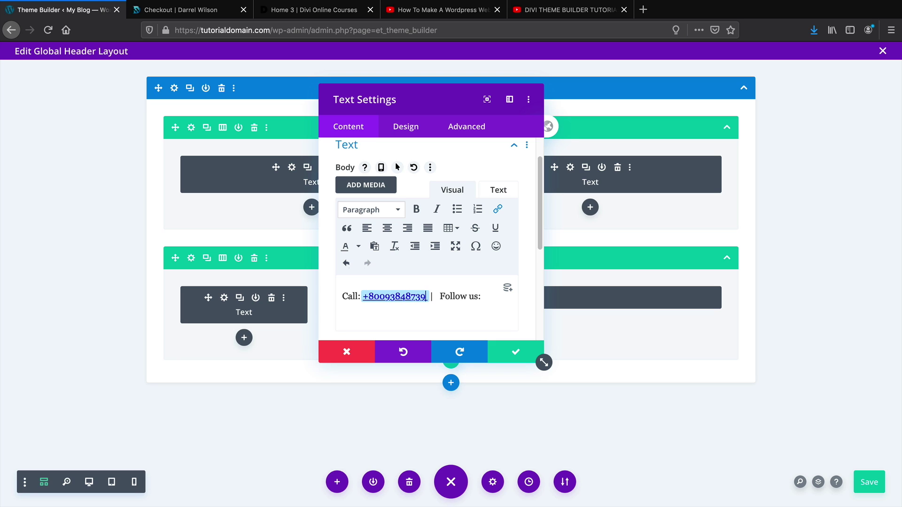
{"action": "left_click", "coordinate": [494, 297]}
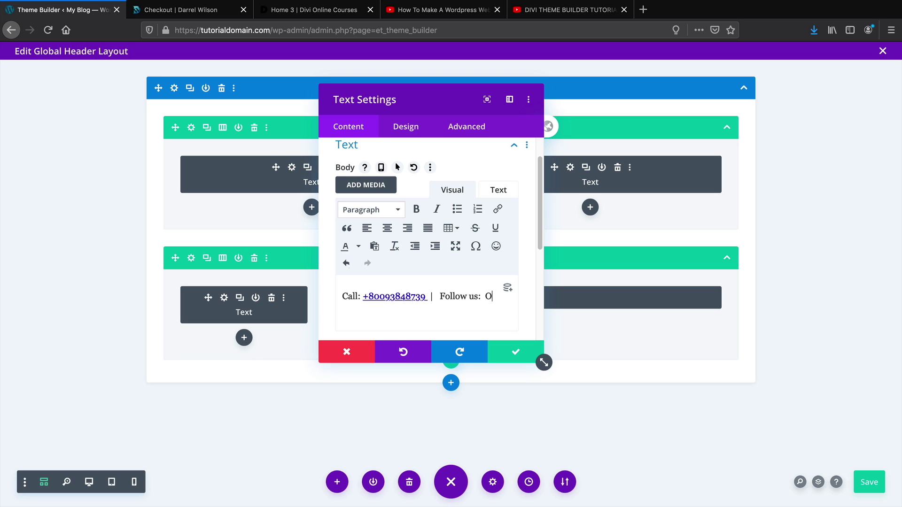
Complete the text with 'On Social!', save the module, and return to the live preview
{"action": "type", "text": "On Social!"}
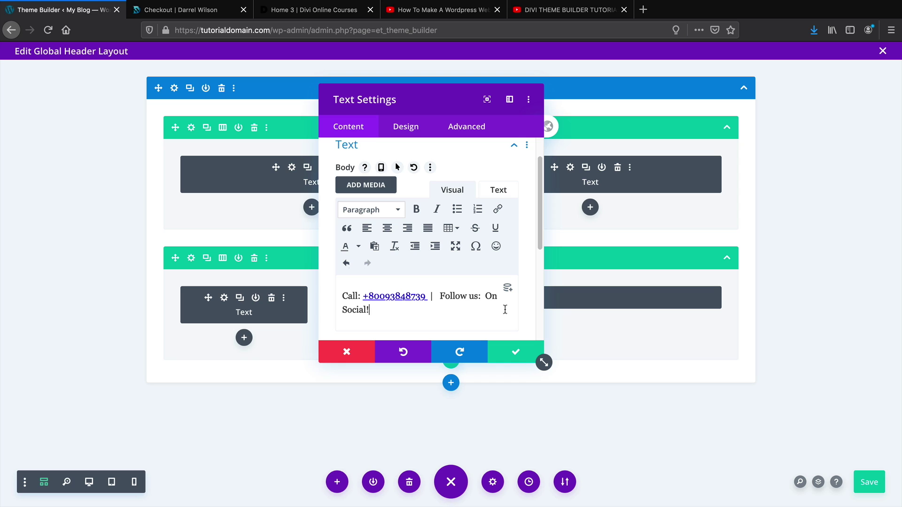
{"action": "left_click", "coordinate": [516, 355]}
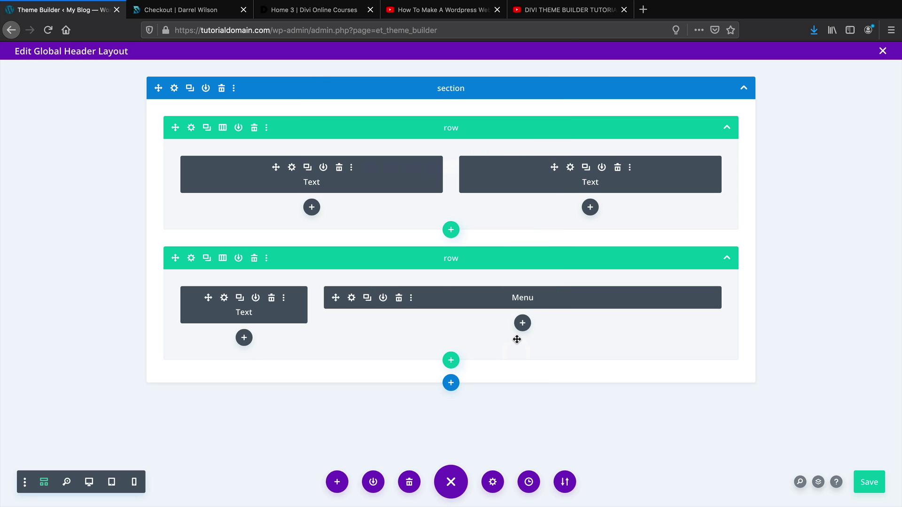
{"action": "left_click", "coordinate": [45, 482]}
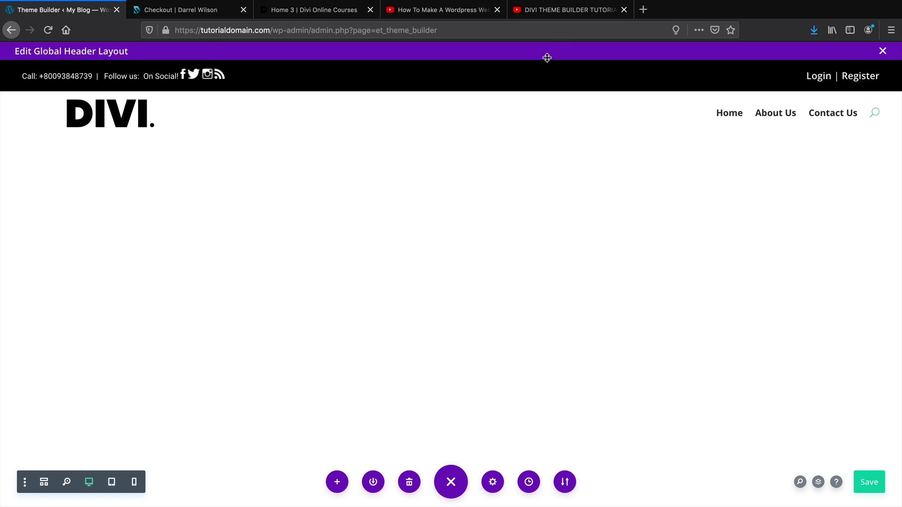
{"action": "left_click", "coordinate": [565, 9]}
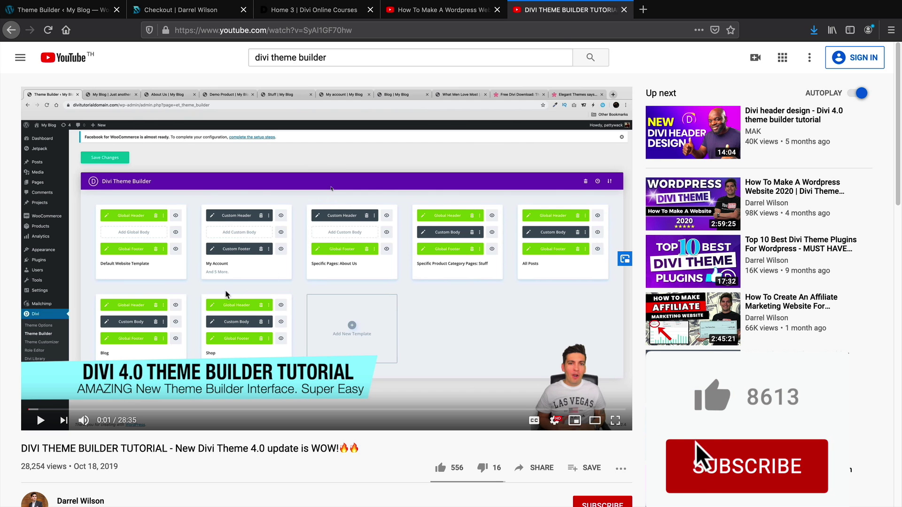
{"action": "left_click", "coordinate": [90, 409]}
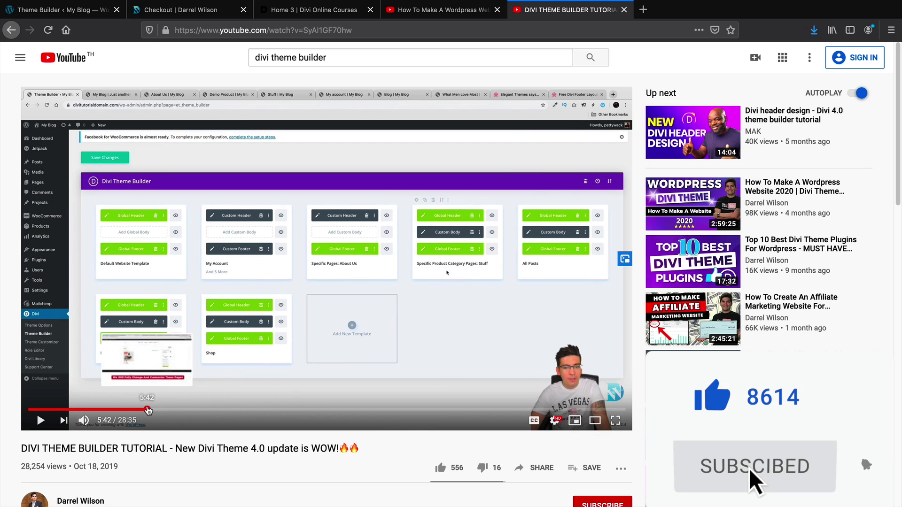
{"action": "left_click", "coordinate": [148, 410]}
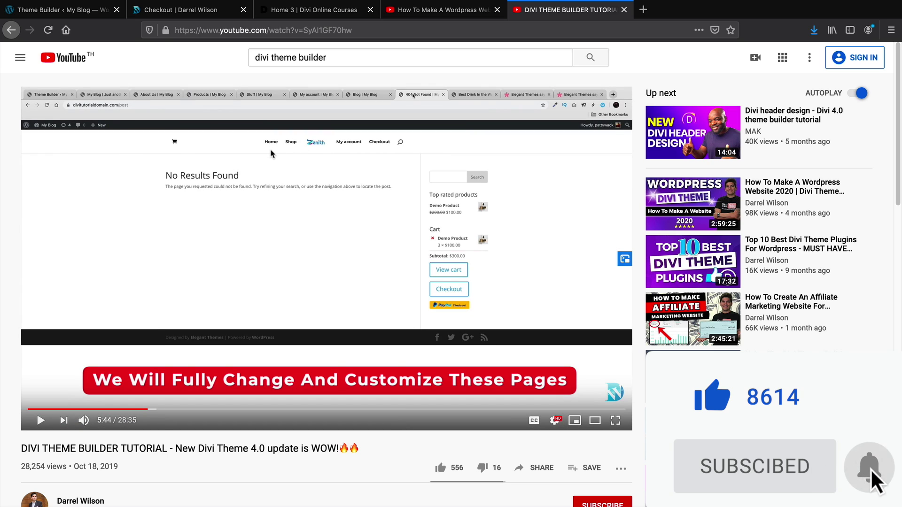
{"action": "left_click", "coordinate": [85, 23]}
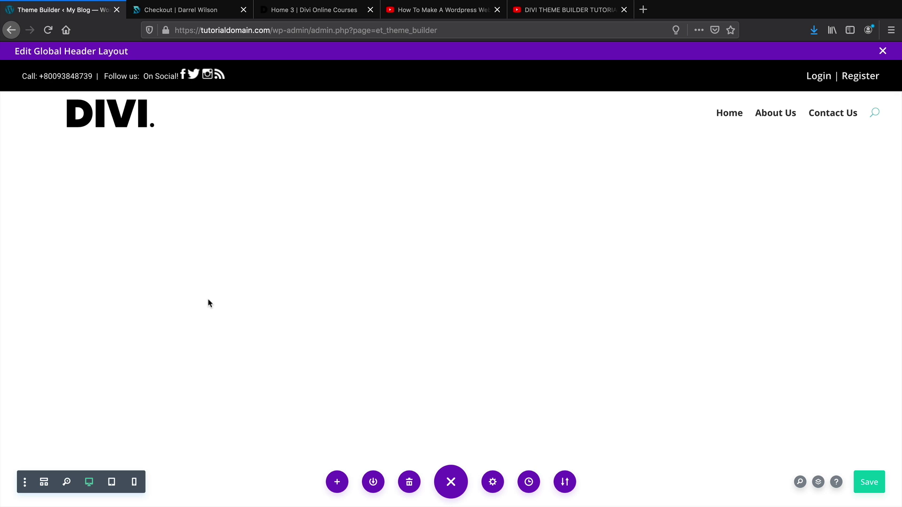
Exit the Global Header editor, choosing Discard & Exit for the unsaved changes
{"action": "mouse_move", "coordinate": [294, 70]}
{"action": "mouse_move", "coordinate": [369, 86]}
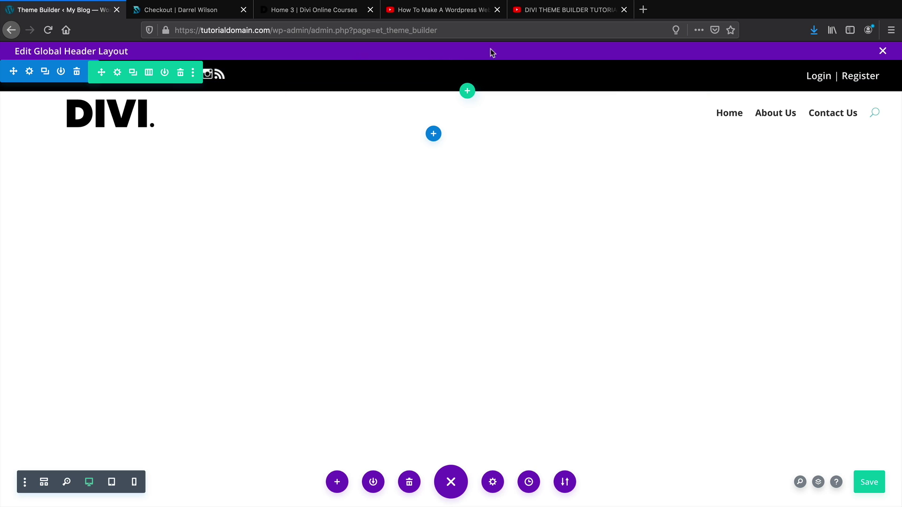
{"action": "left_click", "coordinate": [882, 52]}
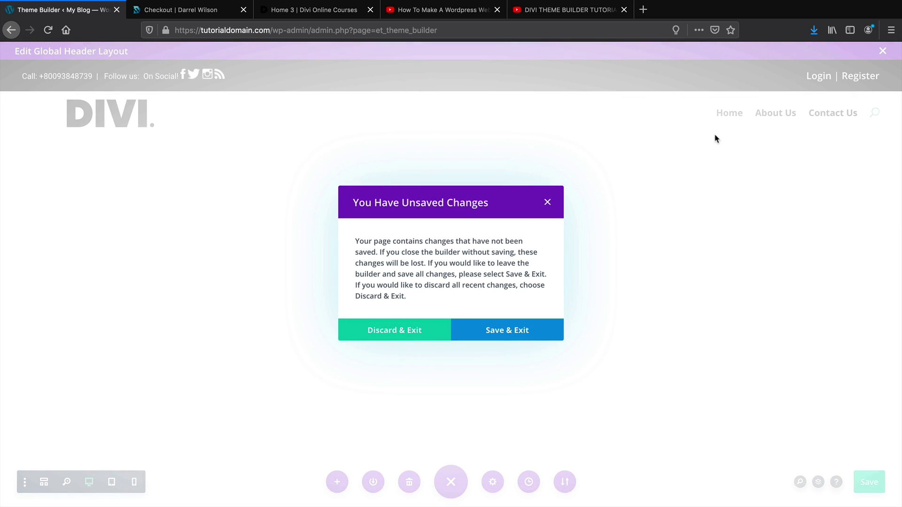
{"action": "left_click", "coordinate": [383, 331]}
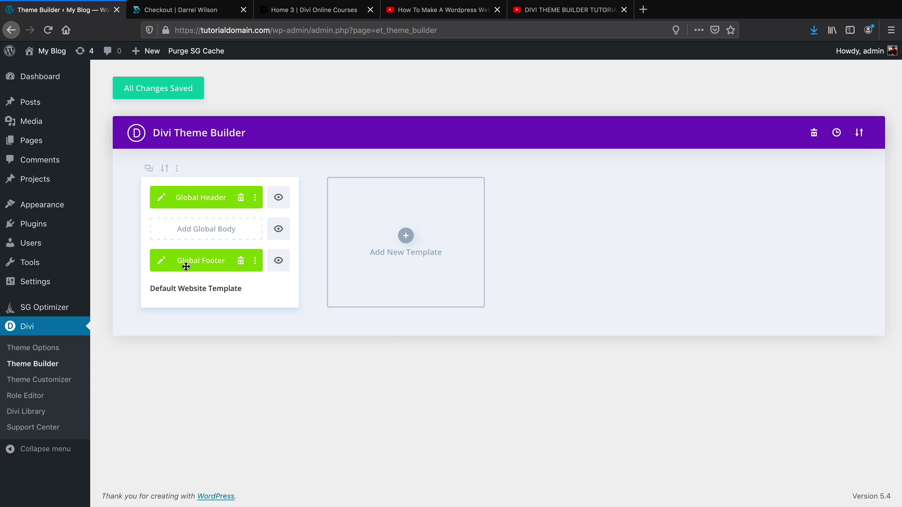
In the Global Footer, rename the About Us link text to About Our Company
{"action": "left_click", "coordinate": [162, 261]}
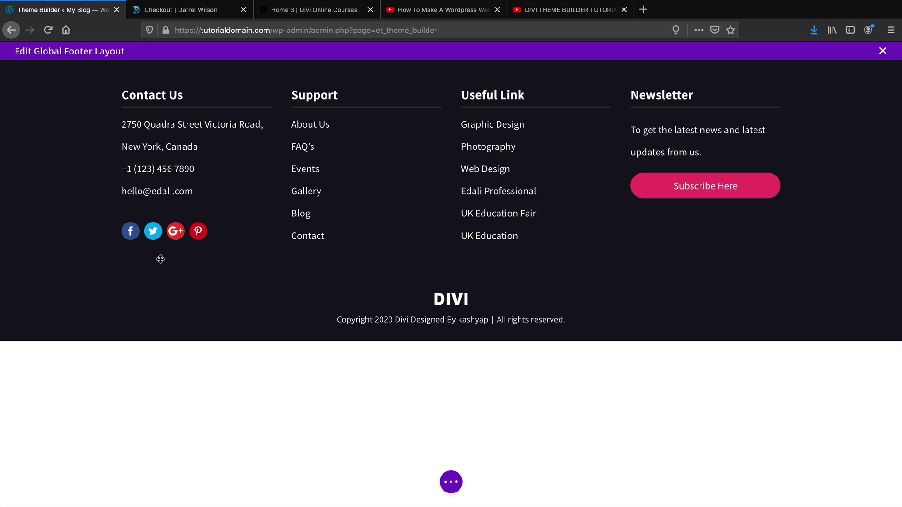
{"action": "triple_click", "coordinate": [311, 125]}
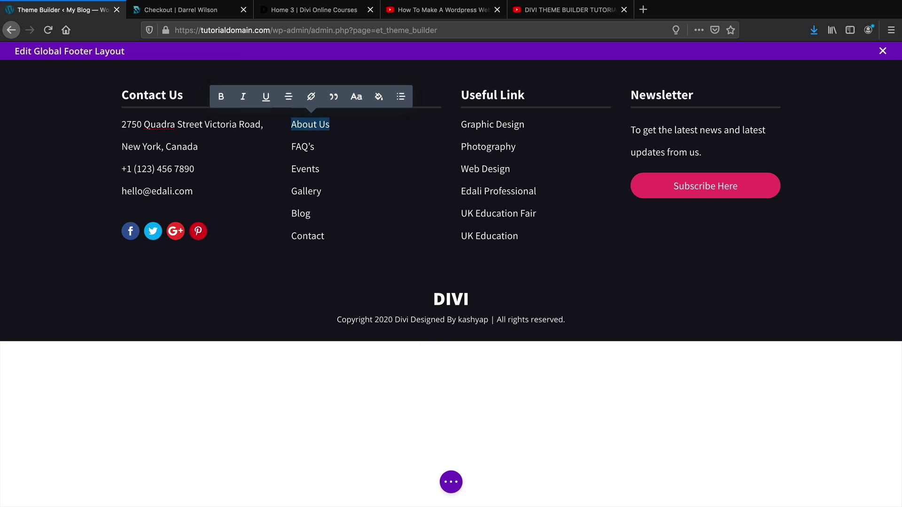
{"action": "type", "text": "About Our Company"}
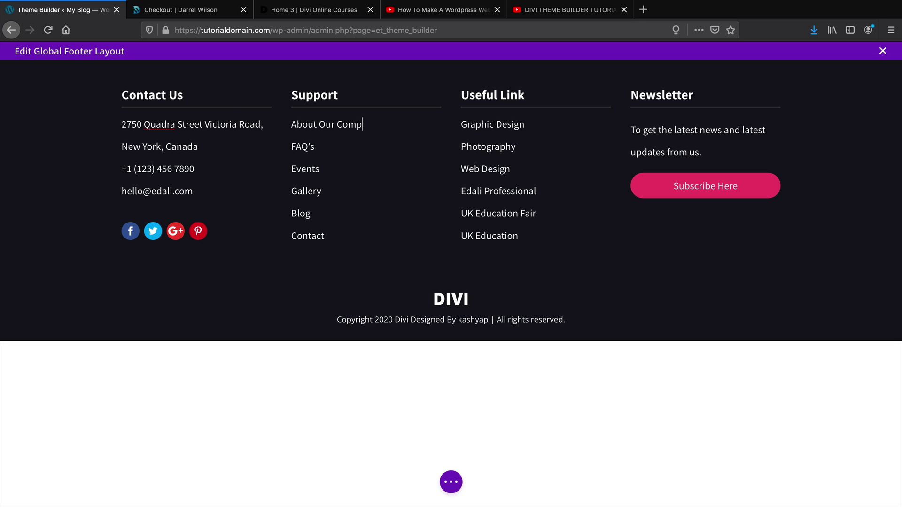
{"action": "triple_click", "coordinate": [326, 125]}
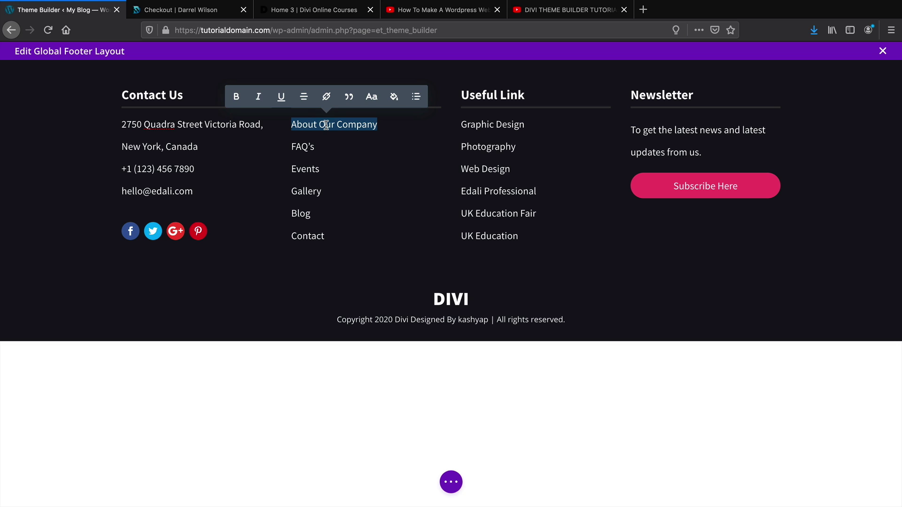
{"action": "left_click", "coordinate": [326, 96]}
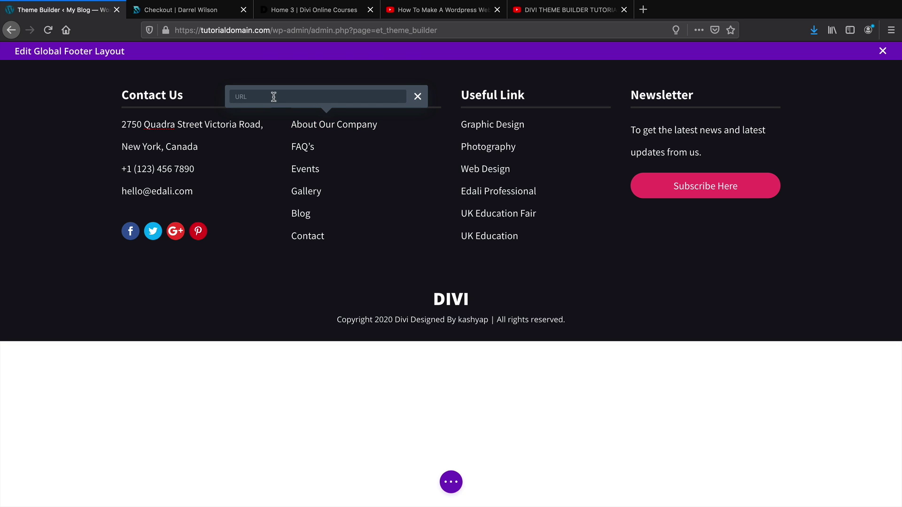
{"action": "type", "text": "www.yourwebsite.com/about"}
{"action": "left_click", "coordinate": [417, 97]}
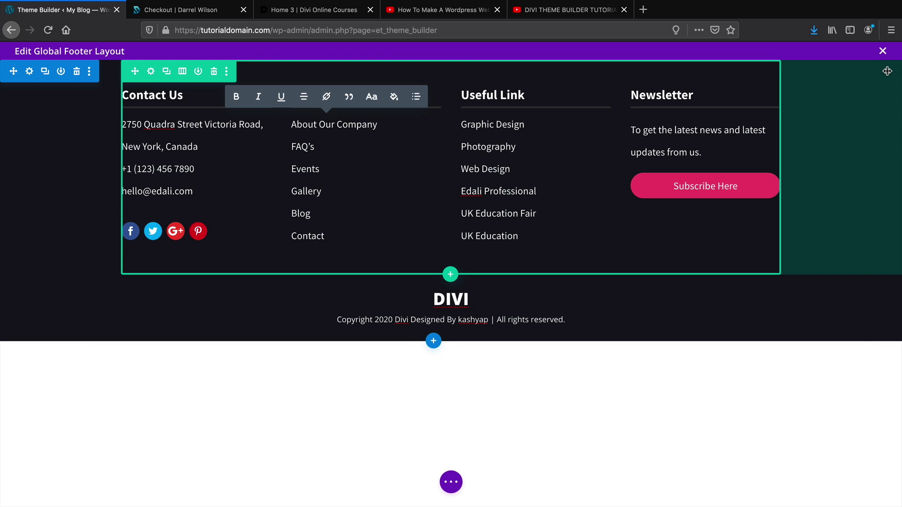
Close the footer editor and save the Theme Builder templates
{"action": "left_click", "coordinate": [883, 51]}
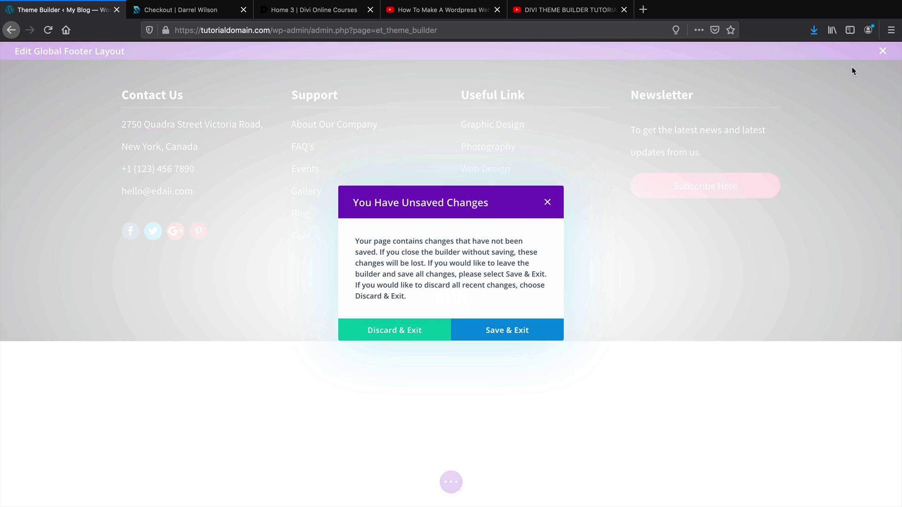
{"action": "left_click", "coordinate": [408, 331]}
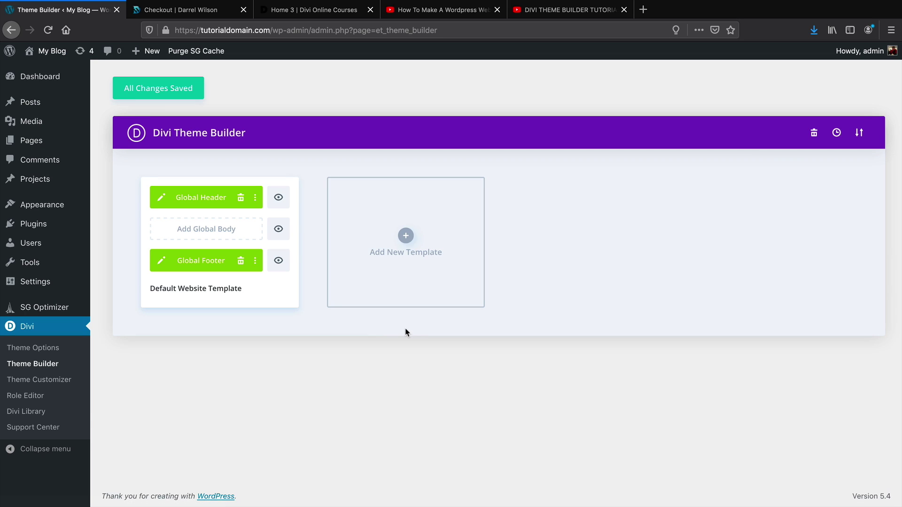
{"action": "left_click", "coordinate": [180, 89]}
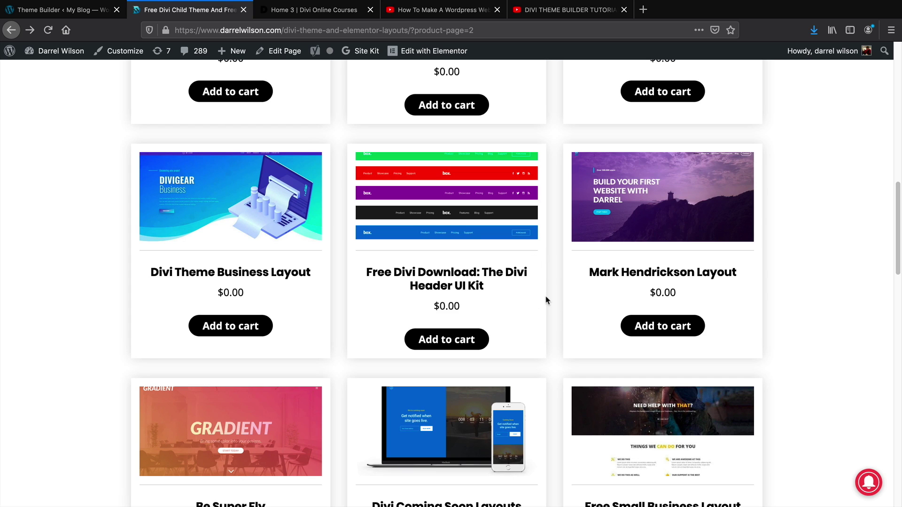
Open the free Divi Header UI Kit product page and scroll through its header previews
{"action": "left_click", "coordinate": [463, 199]}
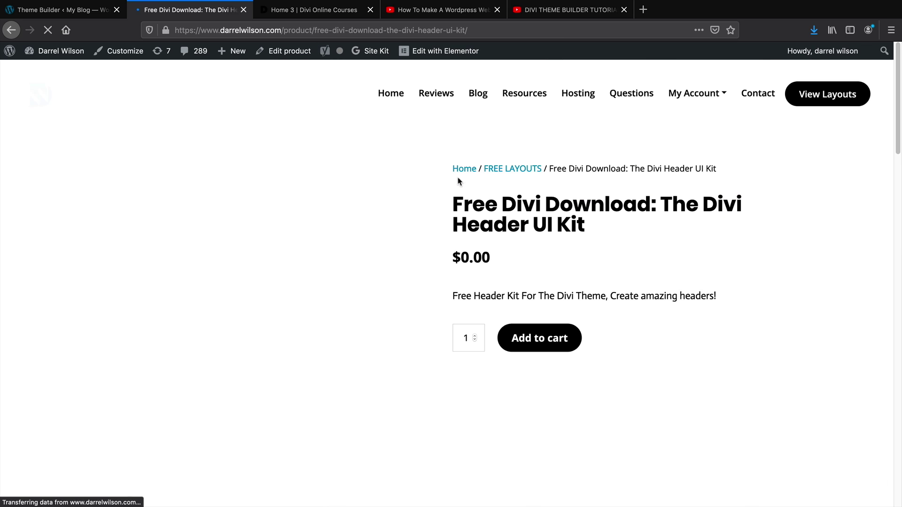
{"action": "scroll", "coordinate": [421, 199], "scroll_direction": "down", "scroll_amount": 3}
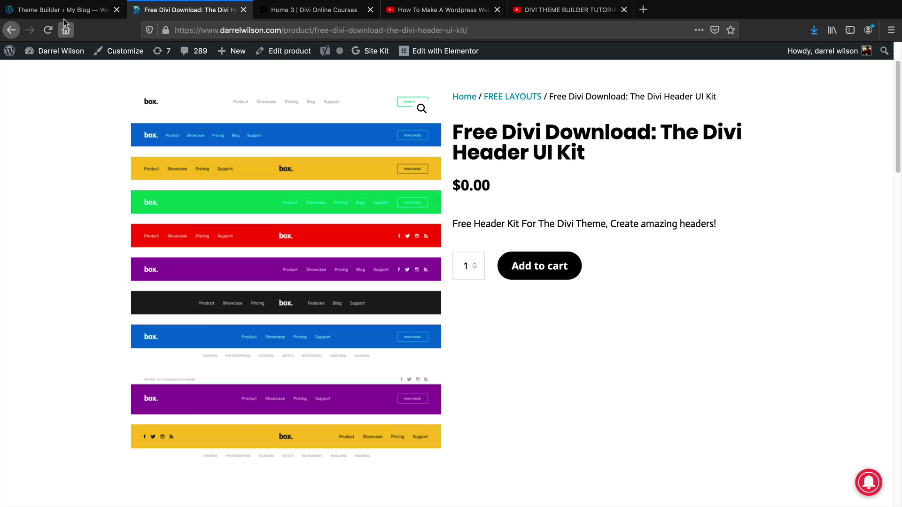
Save the Theme Builder again, view the live homepage, then go to the admin Dashboard
{"action": "left_click", "coordinate": [63, 11]}
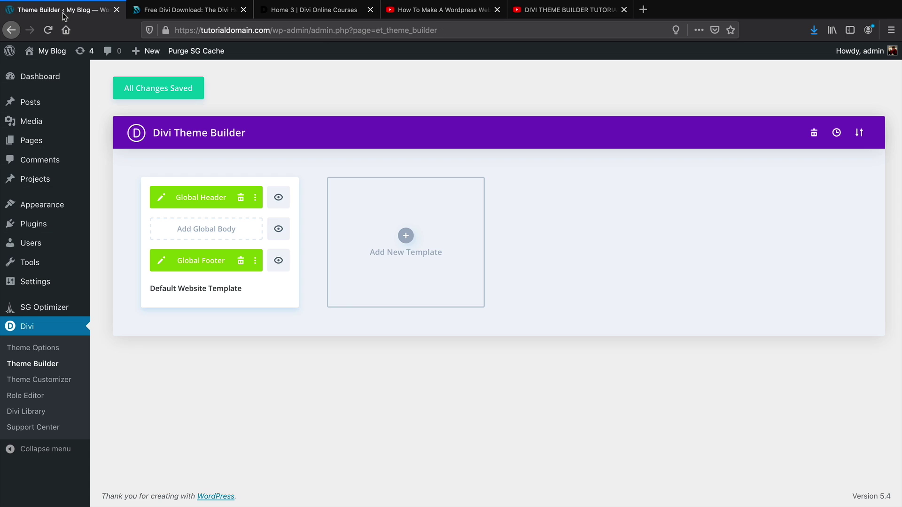
{"action": "left_click", "coordinate": [144, 97]}
{"action": "left_click", "coordinate": [49, 73]}
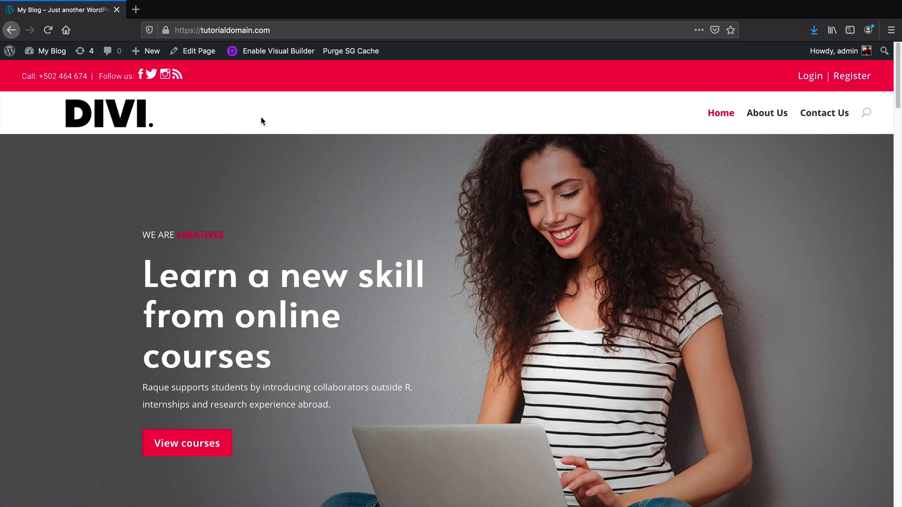
{"action": "mouse_move", "coordinate": [47, 51]}
{"action": "left_click", "coordinate": [54, 71]}
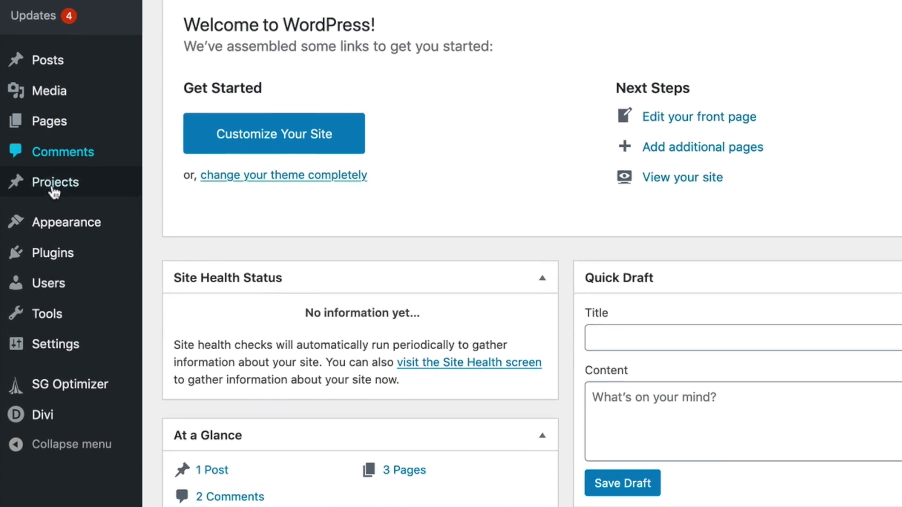
{"action": "mouse_move", "coordinate": [39, 265]}
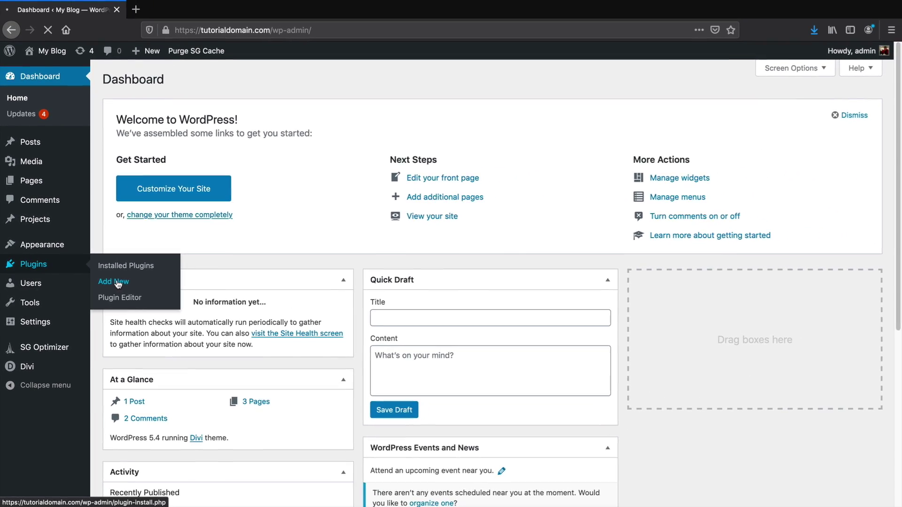
Browse the recommended plugins on Add New Plugins, then search the directory for 'lifterlms'
{"action": "left_click", "coordinate": [206, 281]}
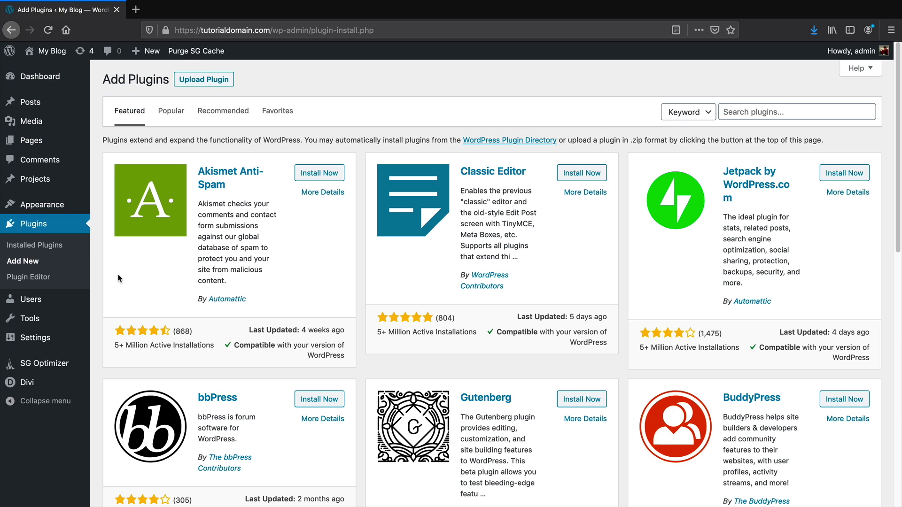
{"action": "left_click", "coordinate": [207, 117]}
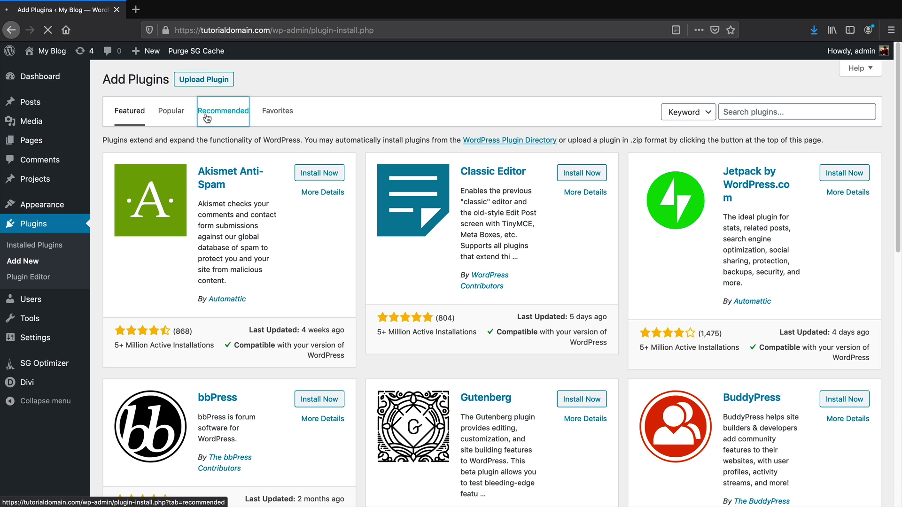
{"action": "scroll", "coordinate": [404, 207], "scroll_direction": "down", "scroll_amount": 1}
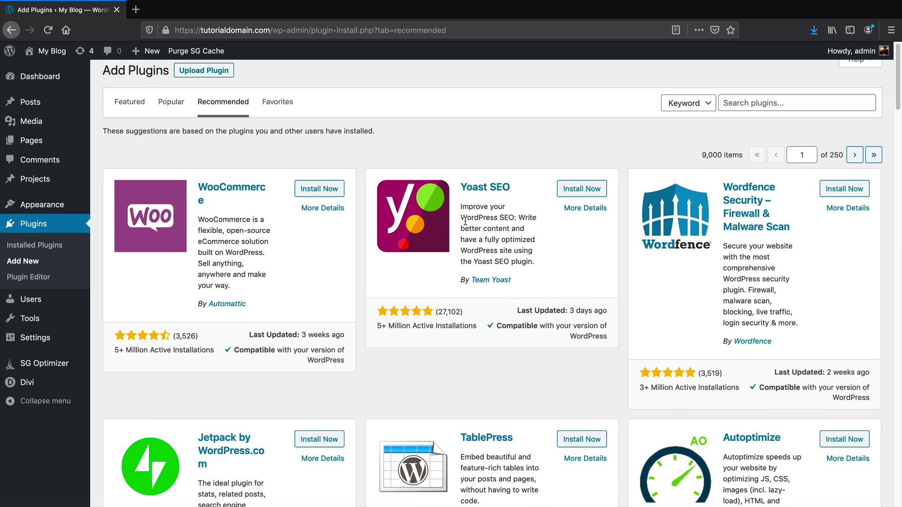
{"action": "scroll", "coordinate": [465, 221], "scroll_direction": "down", "scroll_amount": 1}
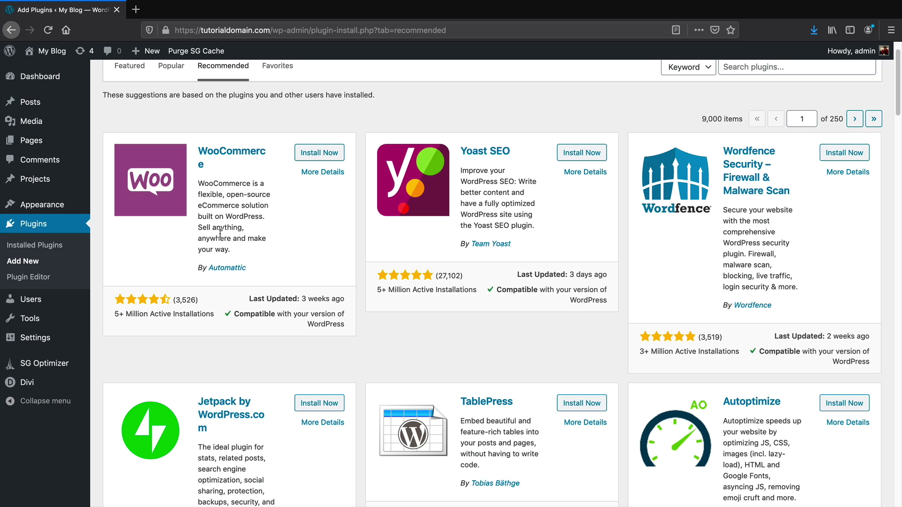
{"action": "scroll", "coordinate": [219, 233], "scroll_direction": "down", "scroll_amount": 1}
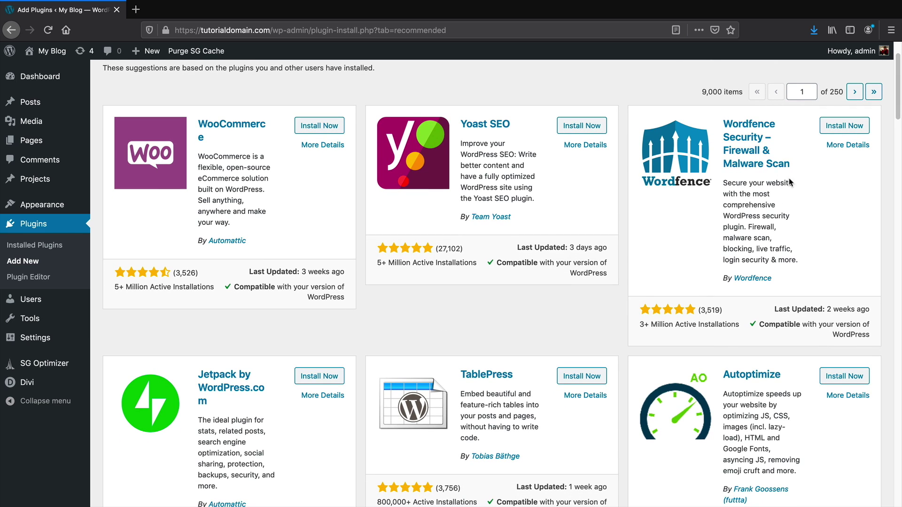
{"action": "scroll", "coordinate": [749, 219], "scroll_direction": "down", "scroll_amount": 3}
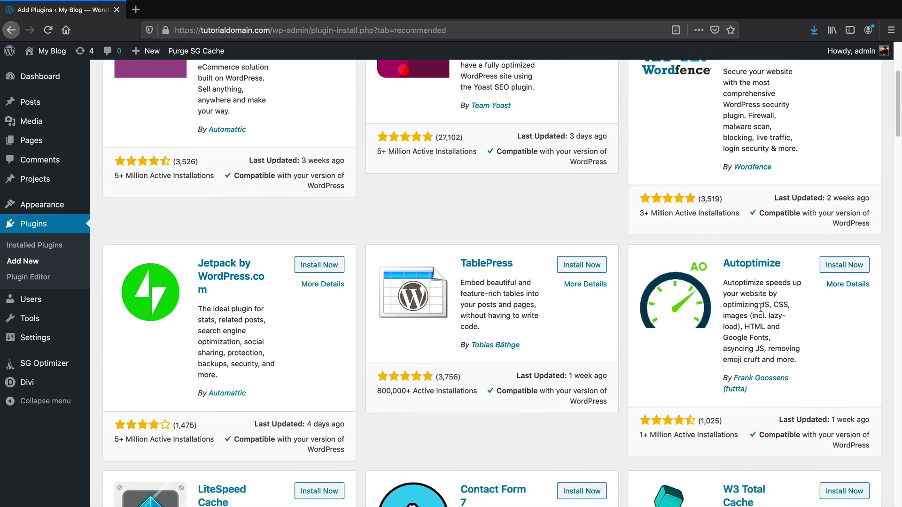
{"action": "scroll", "coordinate": [761, 309], "scroll_direction": "down", "scroll_amount": 2}
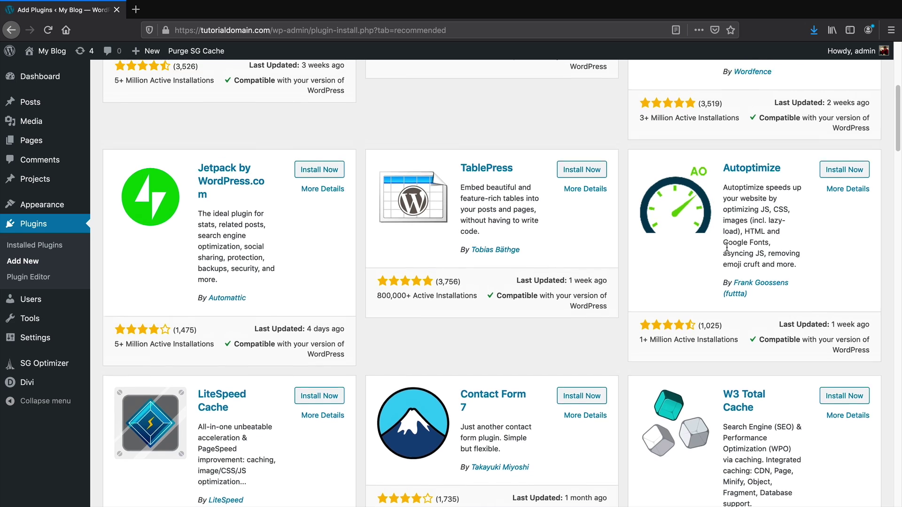
{"action": "scroll", "coordinate": [727, 247], "scroll_direction": "up", "scroll_amount": 6}
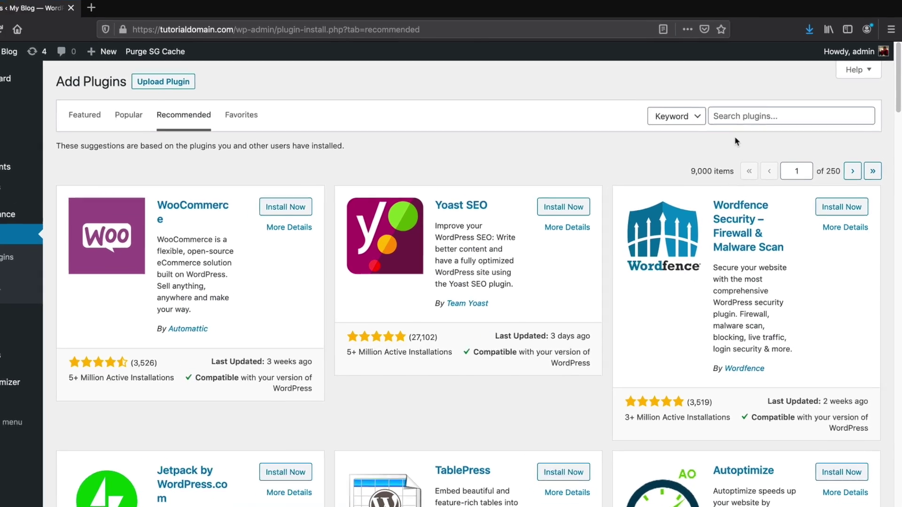
{"action": "left_click", "coordinate": [731, 112]}
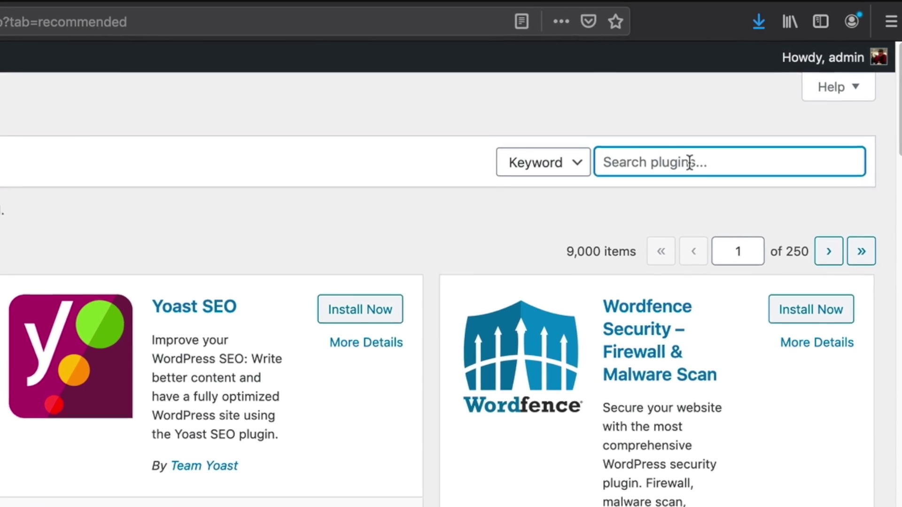
{"action": "type", "text": "lifterlms"}
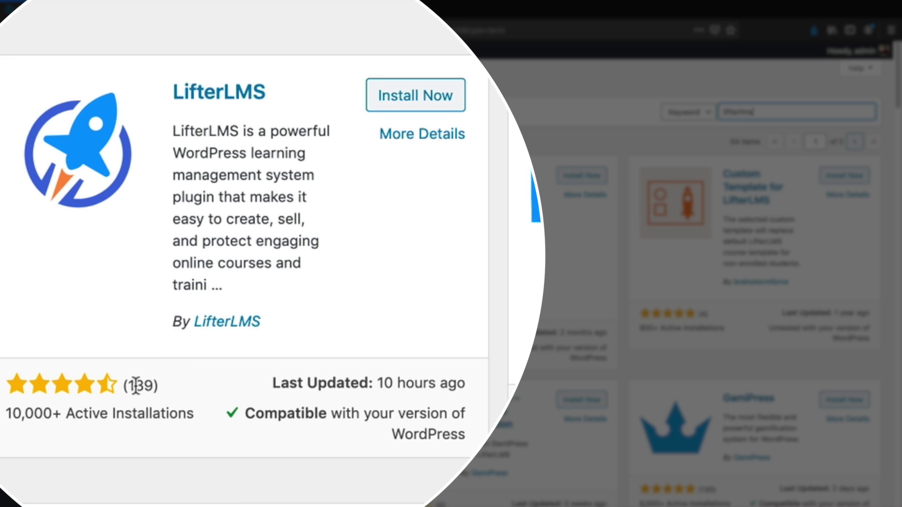
Install LifterLMS and the LifterLMS Labs add-on, then activate LifterLMS
{"action": "left_click", "coordinate": [401, 100]}
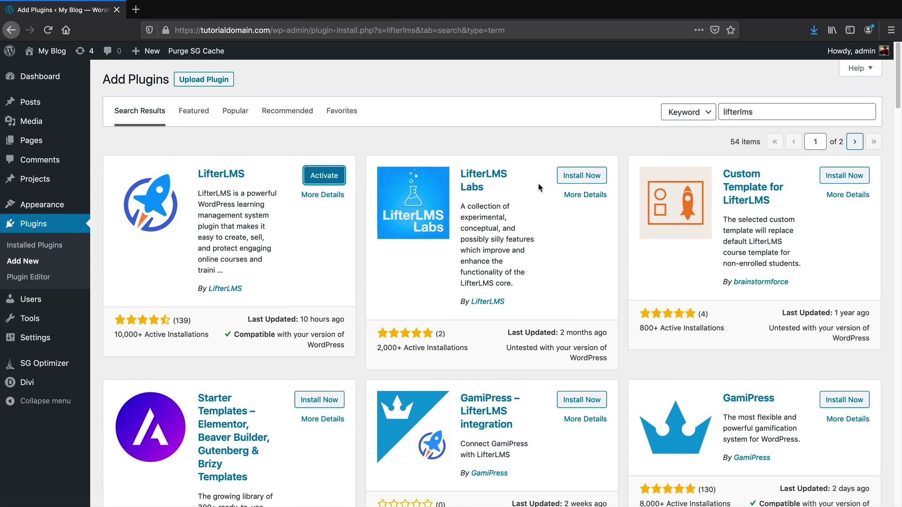
{"action": "left_click", "coordinate": [575, 177]}
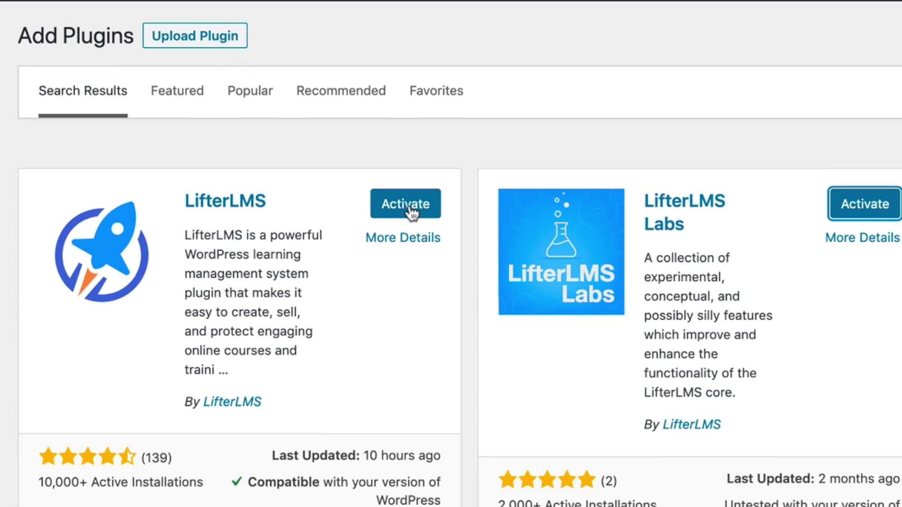
{"action": "left_click", "coordinate": [403, 207]}
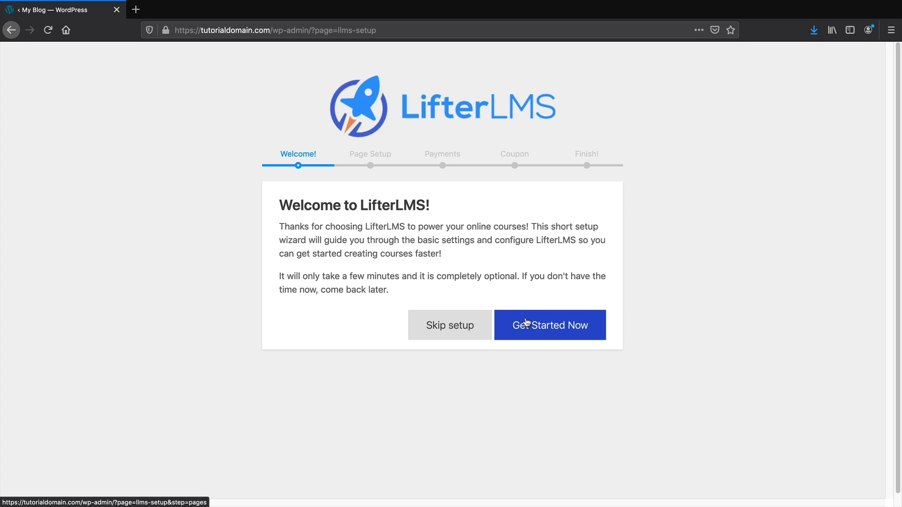
Create the default LifterLMS pages, save US dollar payment settings, and decline the coupon offer
{"action": "left_click", "coordinate": [546, 332]}
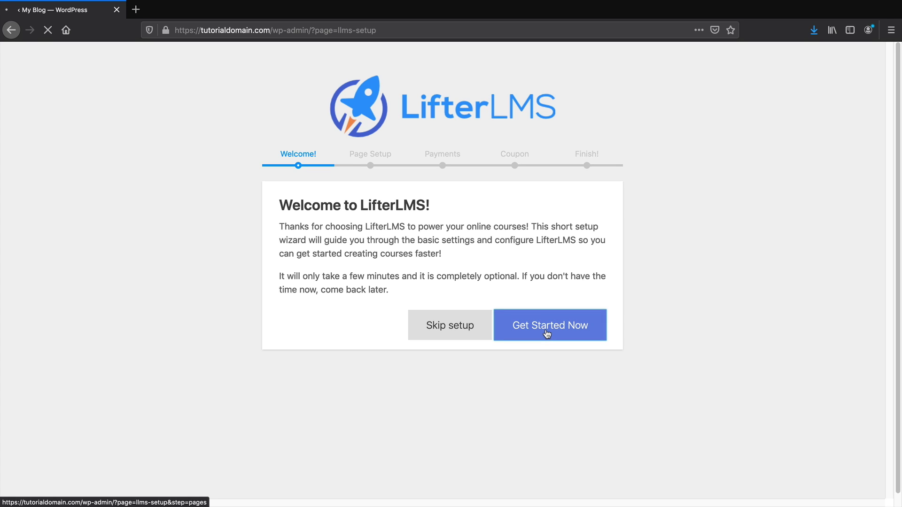
{"action": "scroll", "coordinate": [536, 324], "scroll_direction": "down", "scroll_amount": 3}
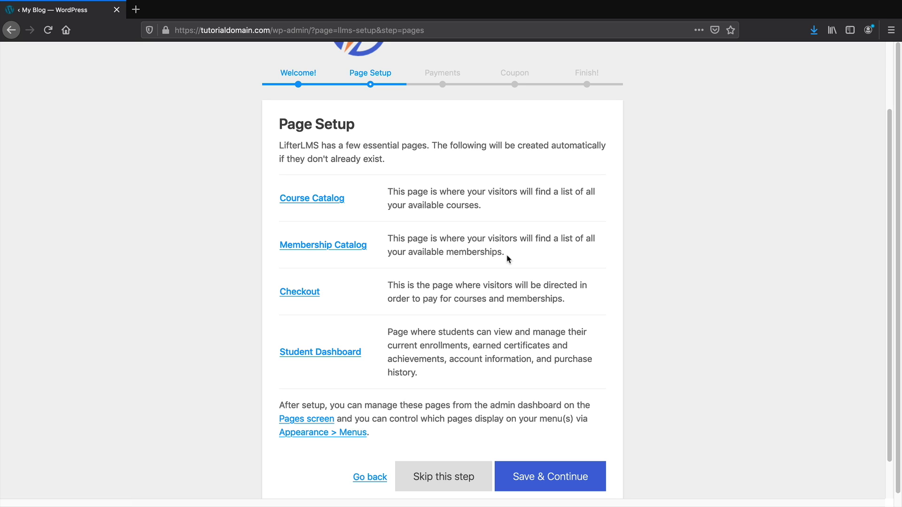
{"action": "left_click", "coordinate": [551, 476]}
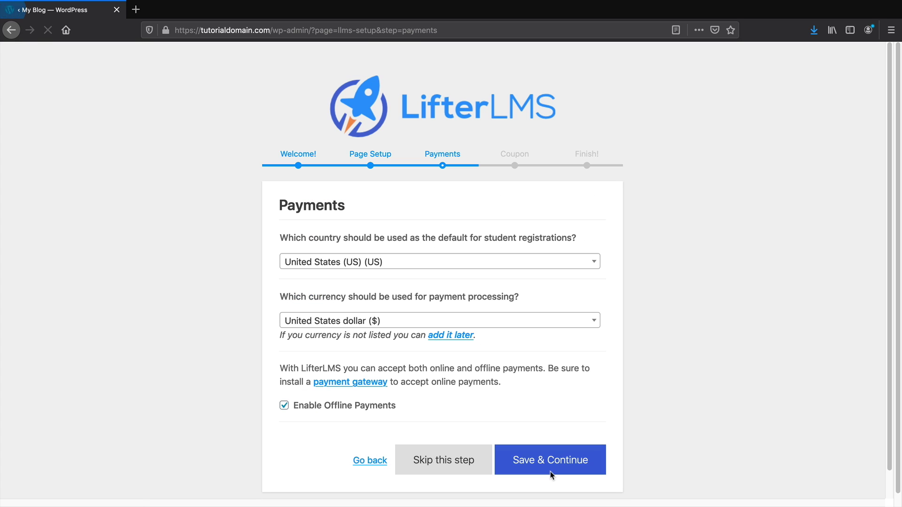
{"action": "scroll", "coordinate": [545, 423], "scroll_direction": "down", "scroll_amount": 1}
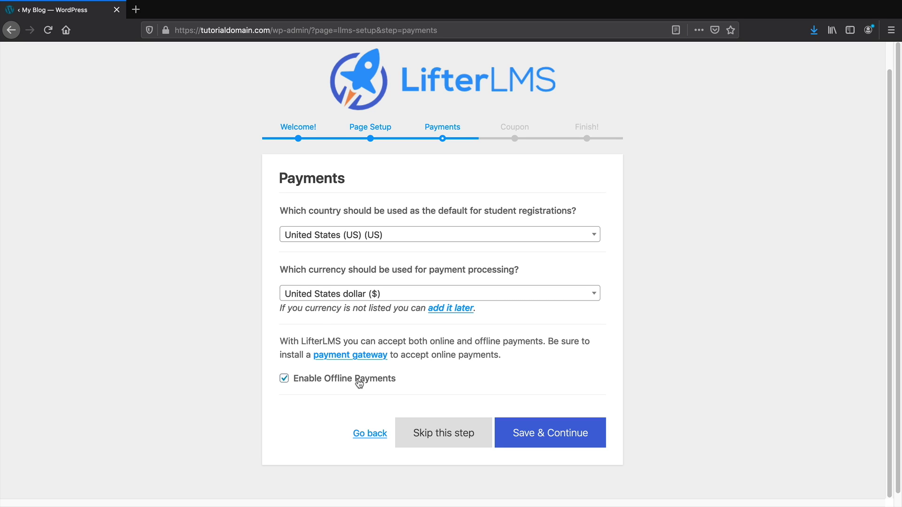
{"action": "left_click", "coordinate": [526, 432]}
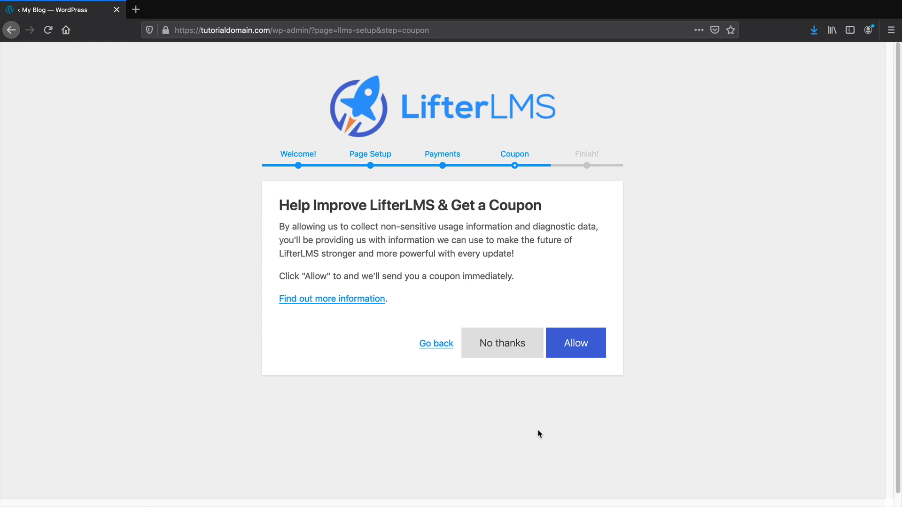
{"action": "left_click_drag", "start_coordinate": [298, 205], "coordinate": [524, 205]}
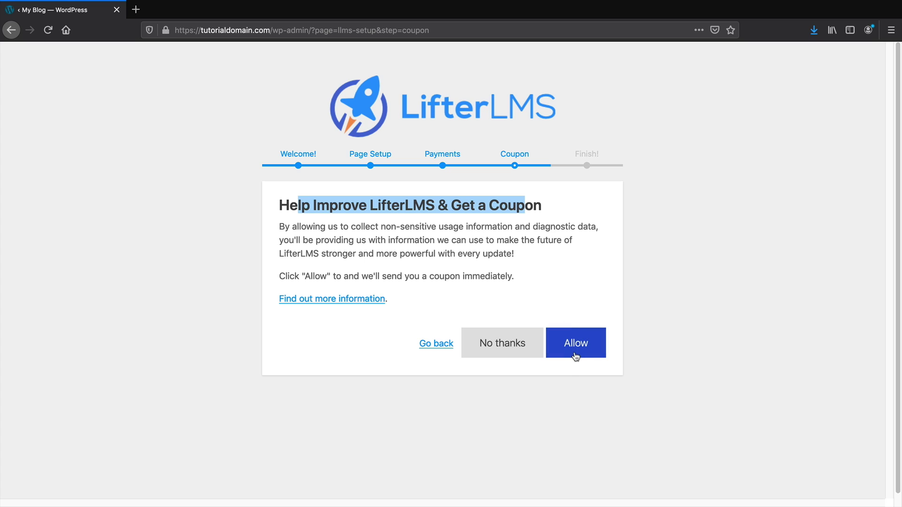
{"action": "left_click", "coordinate": [525, 347]}
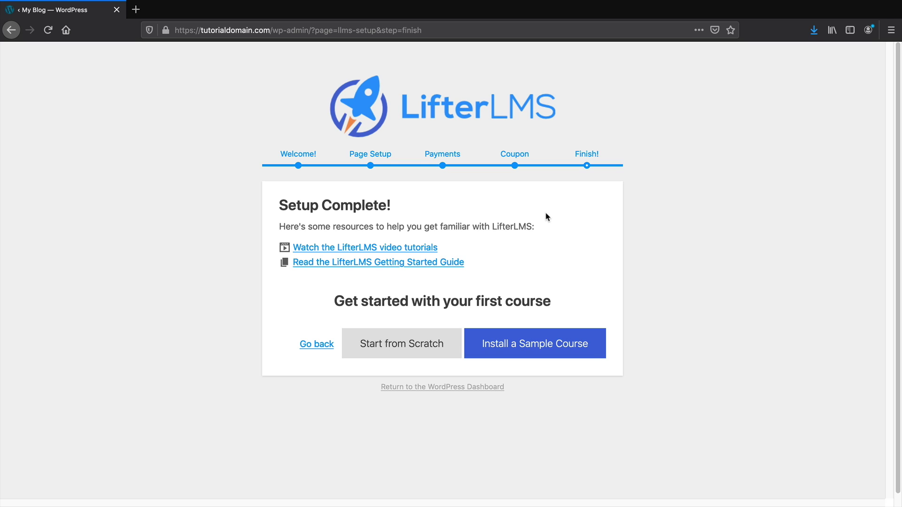
Import 'The Official Quickstart Course for LifterLMS' and return to the Courses list
{"action": "left_click", "coordinate": [537, 348]}
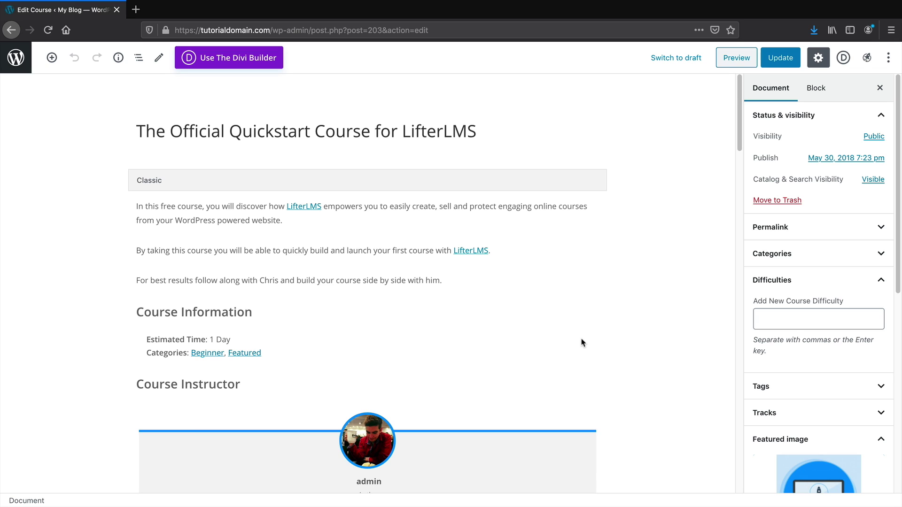
{"action": "left_click", "coordinate": [17, 60]}
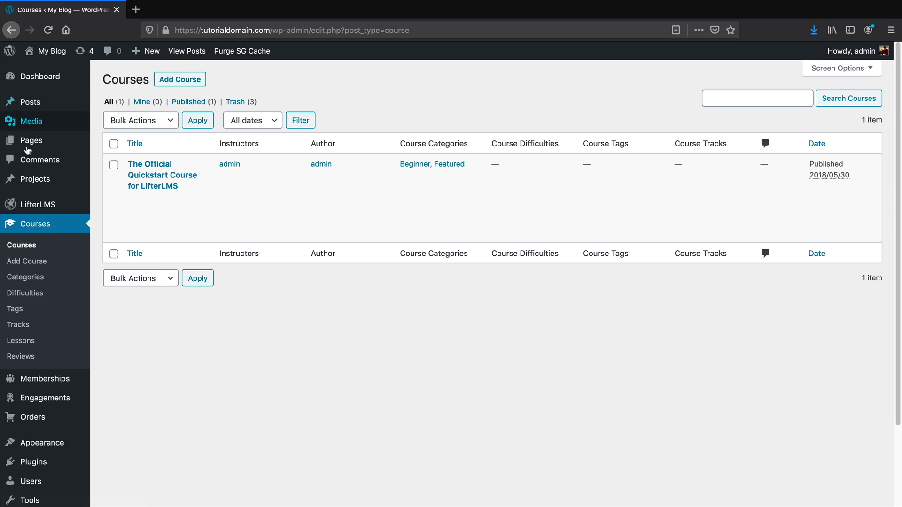
{"action": "scroll", "coordinate": [28, 155], "scroll_direction": "down", "scroll_amount": 3}
Activate LifterLMS Labs under Installed Plugins and open the LifterLMS Labs features page
{"action": "mouse_move", "coordinate": [52, 375]}
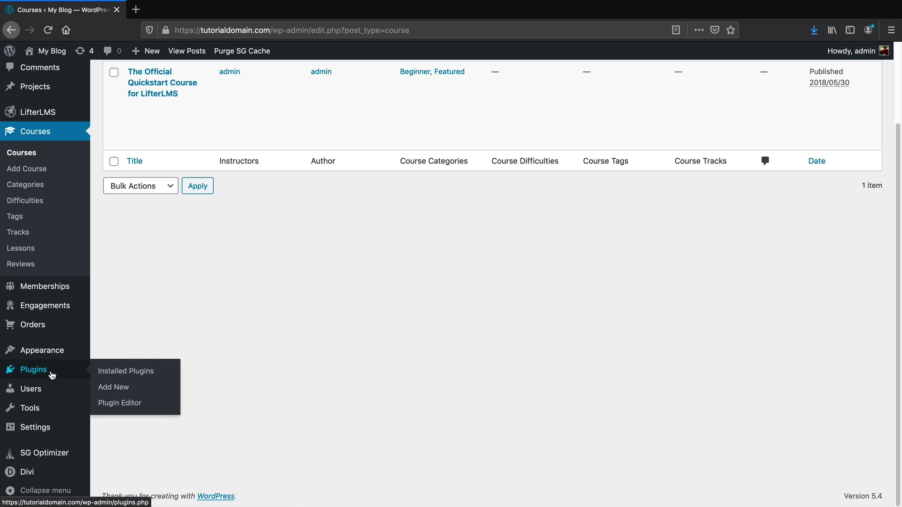
{"action": "left_click", "coordinate": [123, 371]}
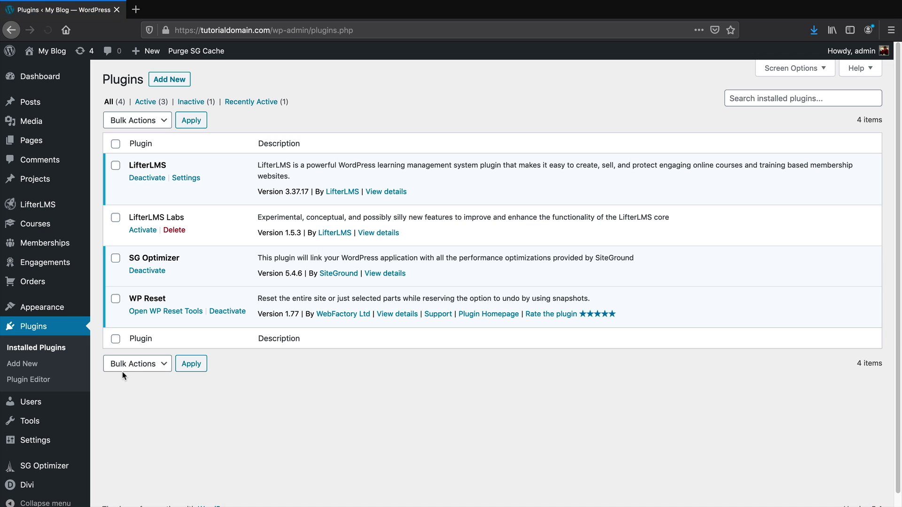
{"action": "left_click_drag", "start_coordinate": [128, 217], "coordinate": [192, 221]}
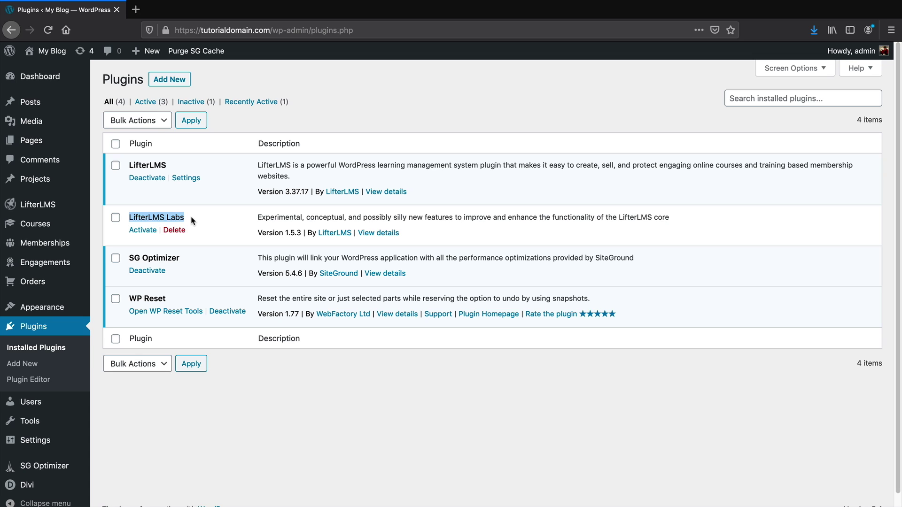
{"action": "left_click", "coordinate": [148, 233]}
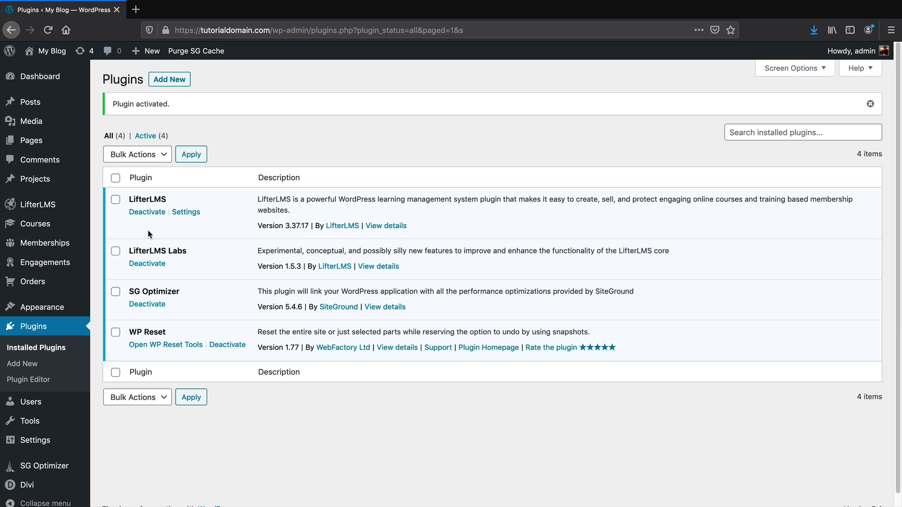
{"action": "mouse_move", "coordinate": [47, 210]}
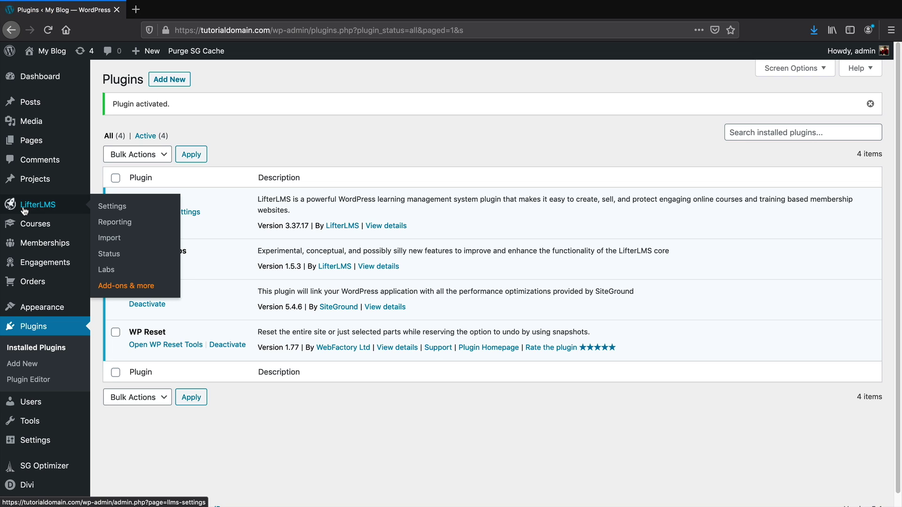
{"action": "left_click", "coordinate": [109, 271]}
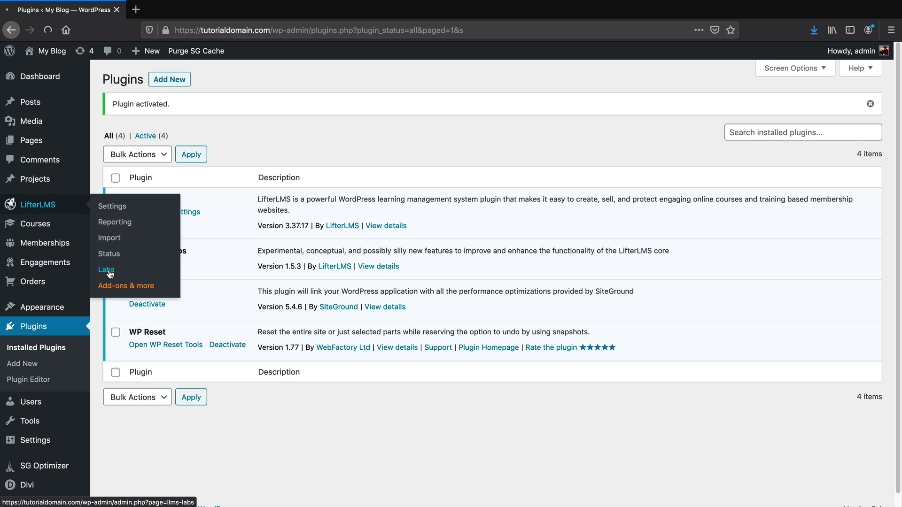
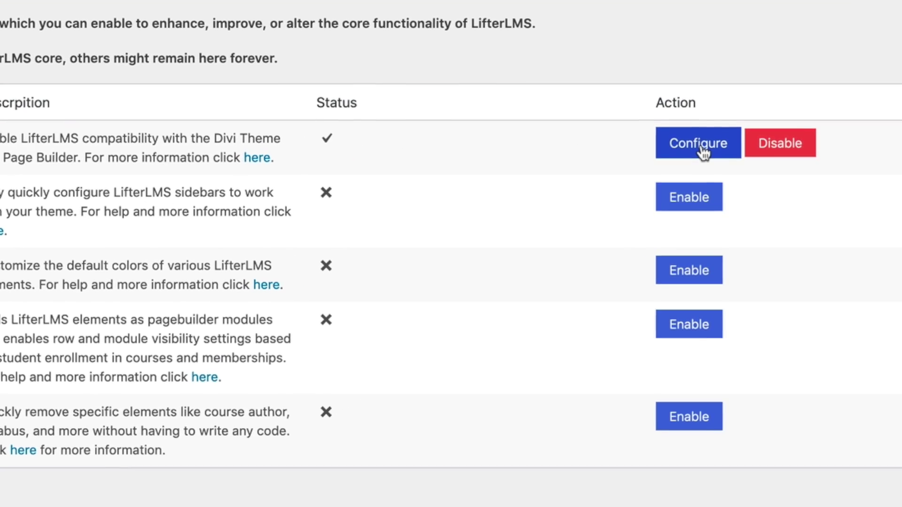
Save the Lifti Divi Theme Compatibility settings for Courses, Lessons and Memberships in LifterLMS Labs
{"action": "left_click", "coordinate": [719, 176]}
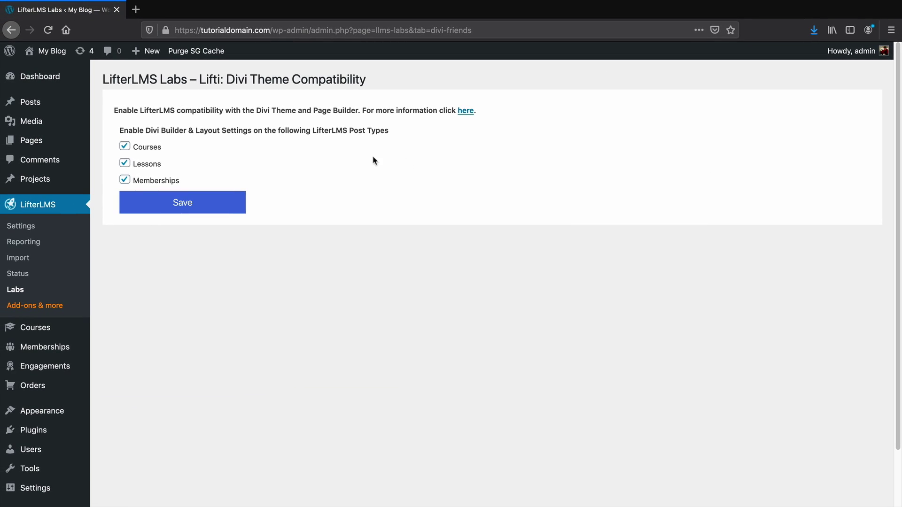
{"action": "left_click", "coordinate": [165, 200]}
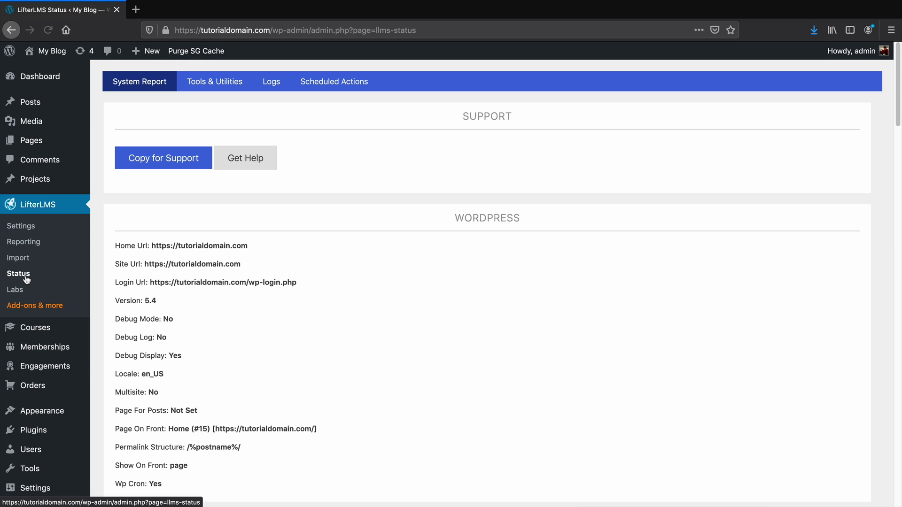
Review the LifterLMS Tools & Utilities tab, then go to the Courses list
{"action": "left_click", "coordinate": [206, 83]}
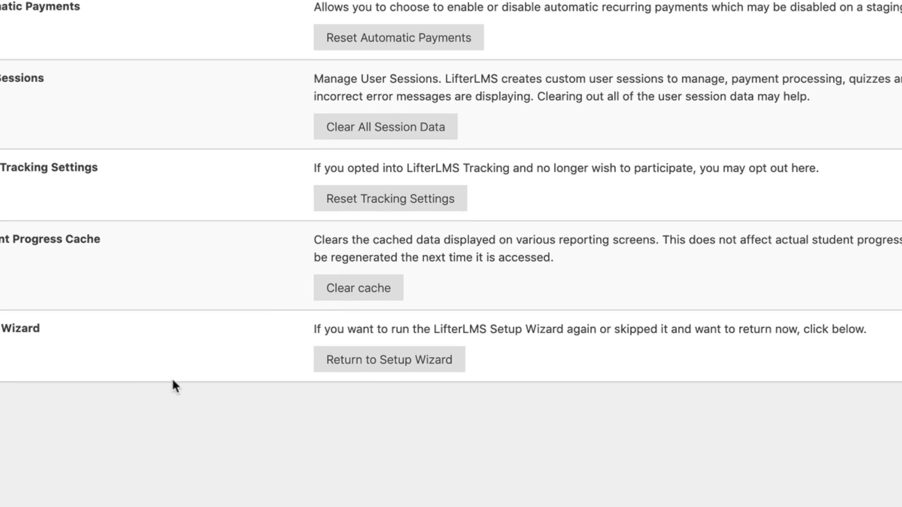
{"action": "left_click", "coordinate": [388, 340]}
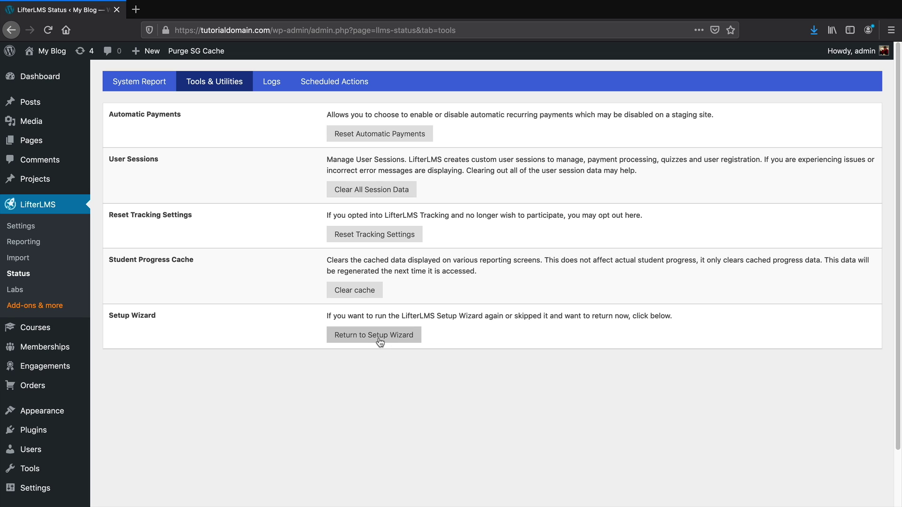
{"action": "mouse_move", "coordinate": [56, 329]}
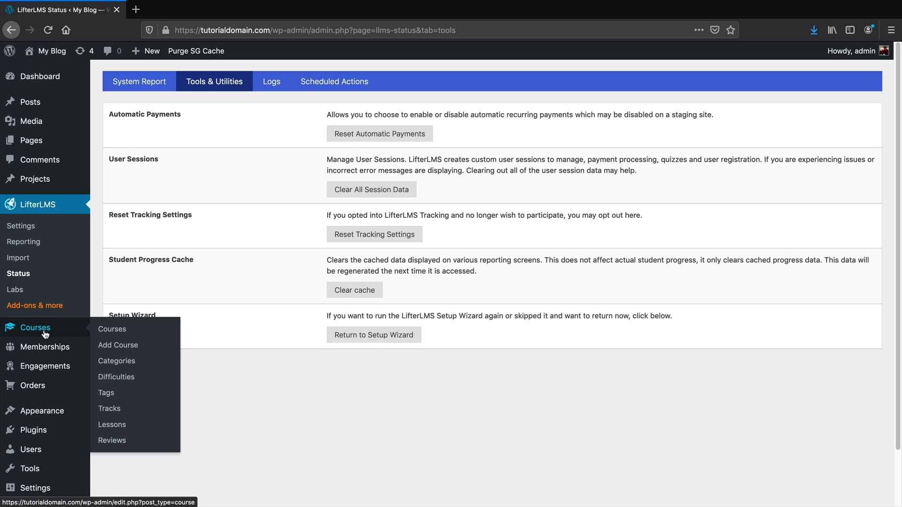
{"action": "left_click", "coordinate": [110, 330]}
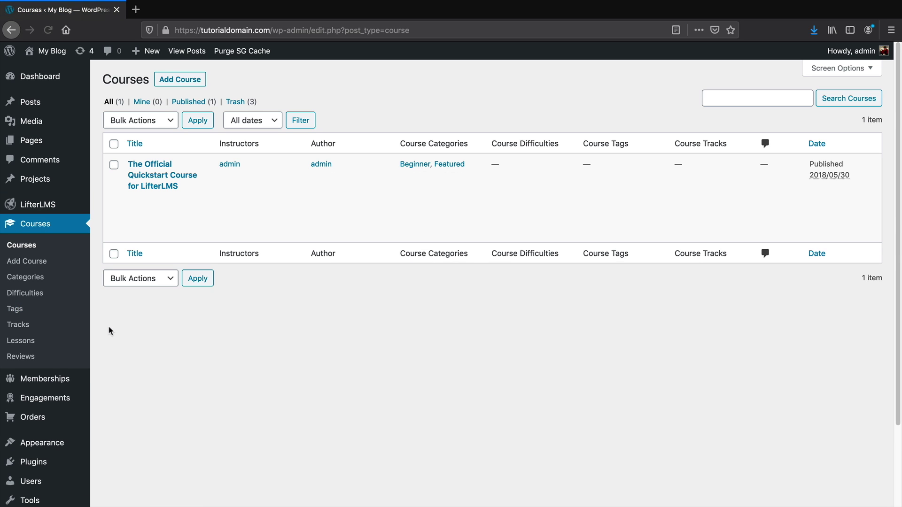
Open 'The Official Quickstart Course for LifterLMS' from the Courses list for editing
{"action": "mouse_move", "coordinate": [152, 202]}
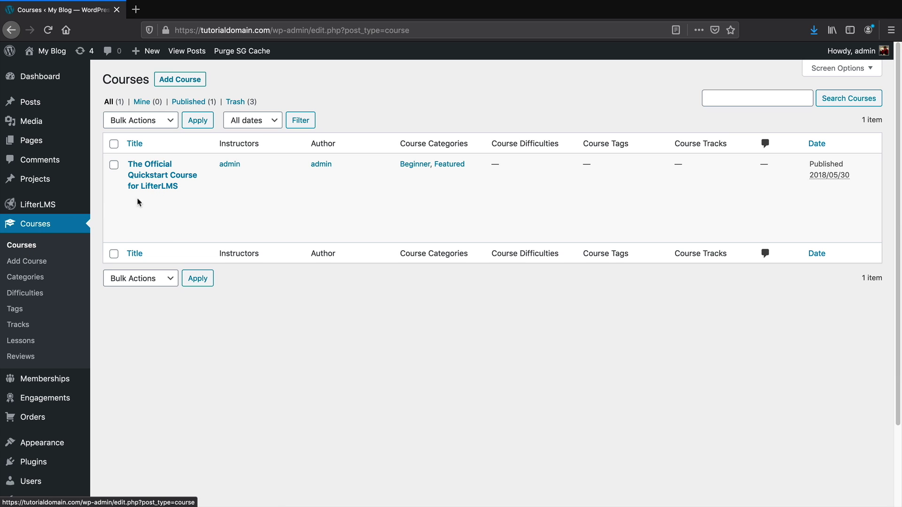
{"action": "mouse_move", "coordinate": [174, 178]}
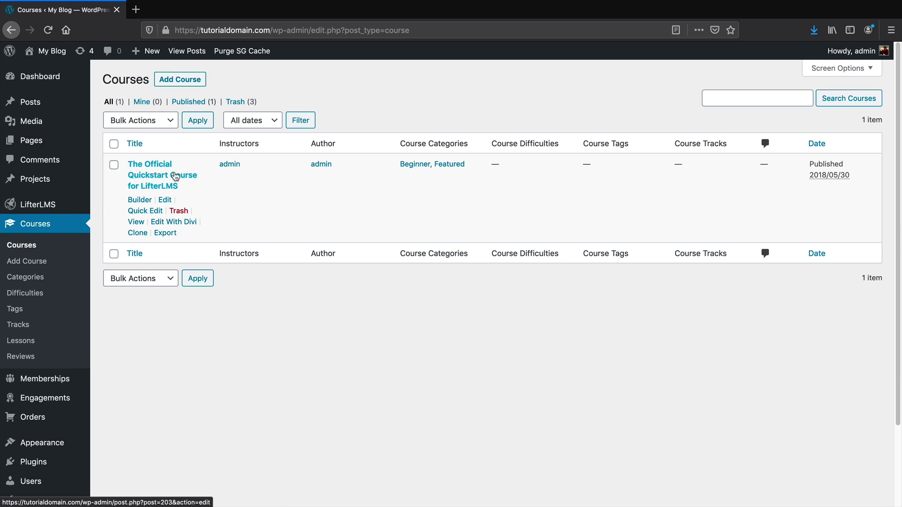
{"action": "left_click", "coordinate": [147, 176]}
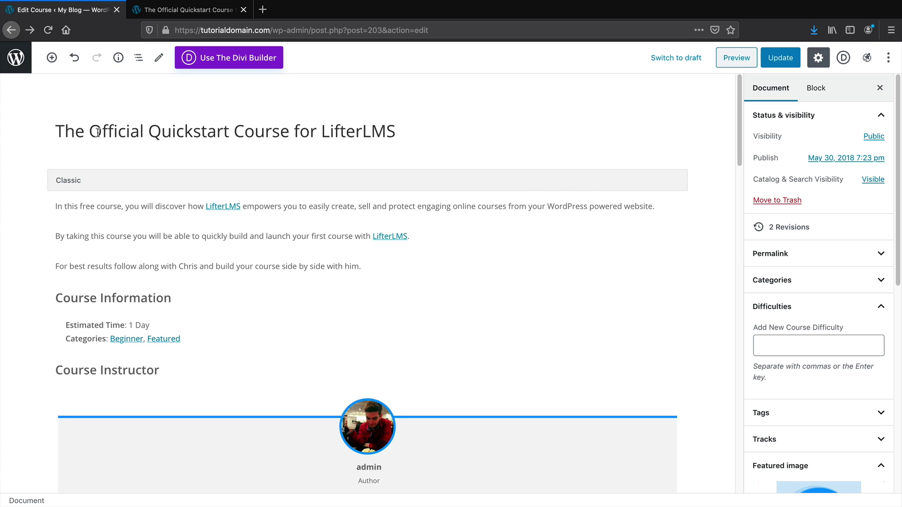
Select the course title, description, Course Information and Instructor blocks to inspect them
{"action": "left_click_drag", "start_coordinate": [90, 133], "coordinate": [421, 134]}
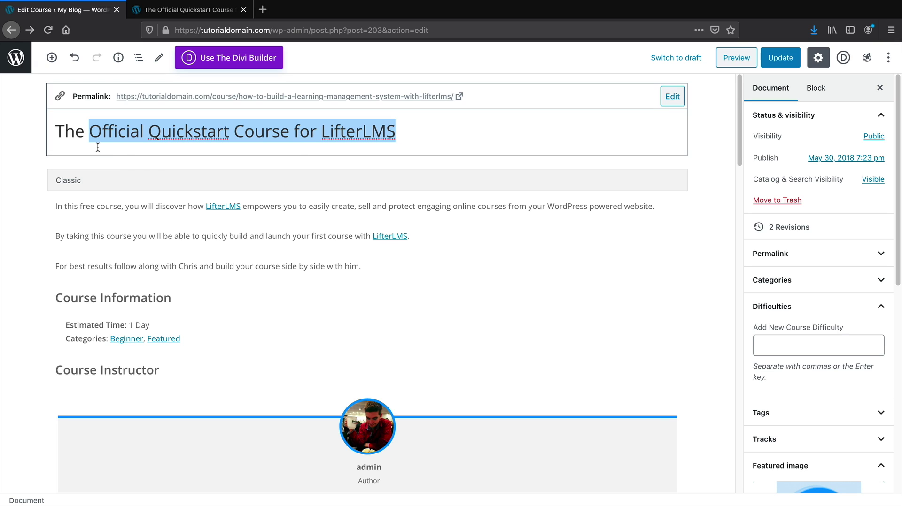
{"action": "left_click", "coordinate": [69, 207]}
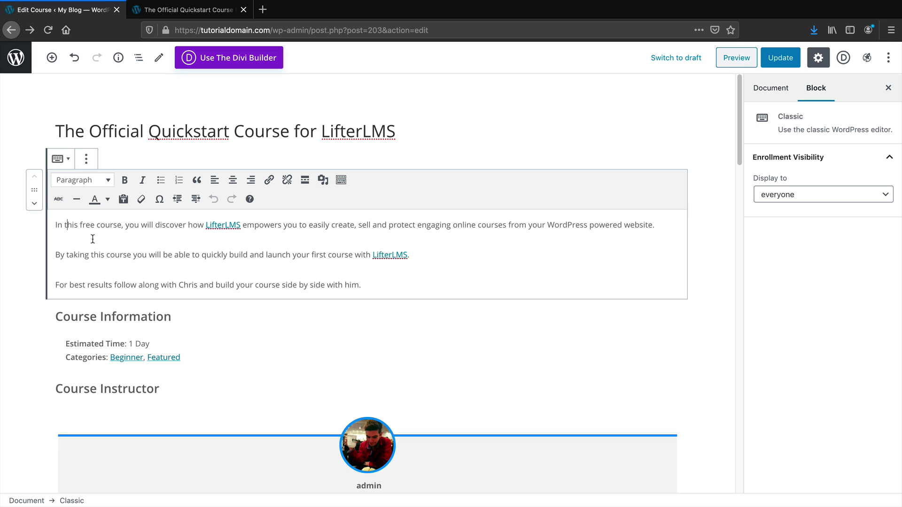
{"action": "scroll", "coordinate": [92, 240], "scroll_direction": "down", "scroll_amount": 2}
{"action": "left_click", "coordinate": [137, 263]}
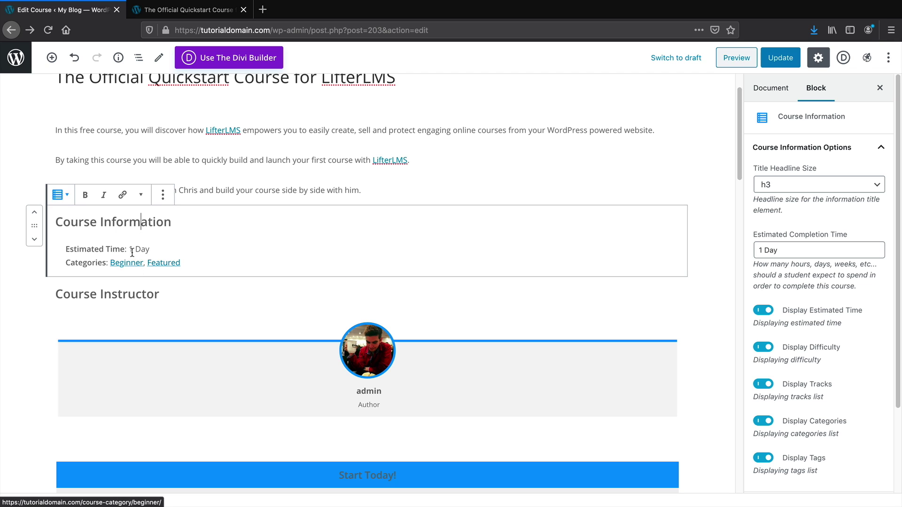
{"action": "scroll", "coordinate": [134, 248], "scroll_direction": "down", "scroll_amount": 2}
{"action": "left_click", "coordinate": [122, 228]}
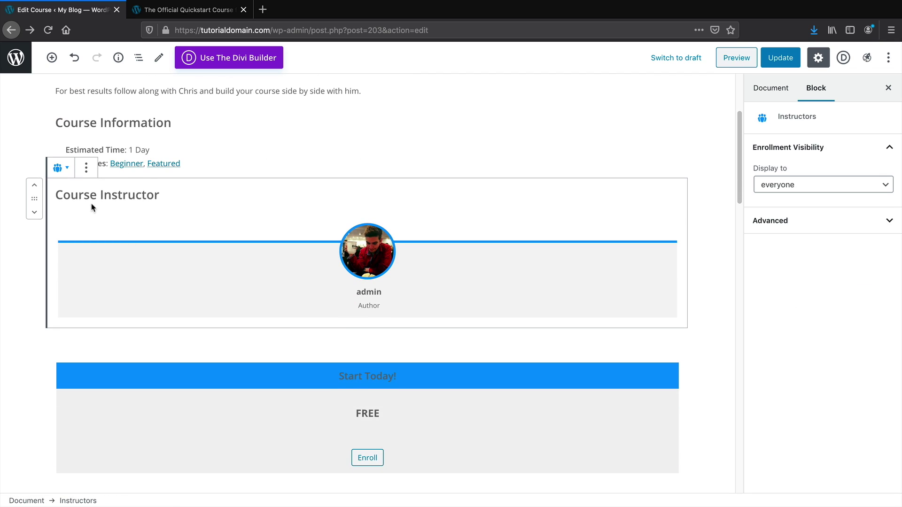
{"action": "left_click_drag", "start_coordinate": [71, 197], "coordinate": [152, 197]}
Inspect the Pricing Table, Continue Button and Syllabus blocks, then view the course preview
{"action": "scroll", "coordinate": [179, 262], "scroll_direction": "down", "scroll_amount": 2}
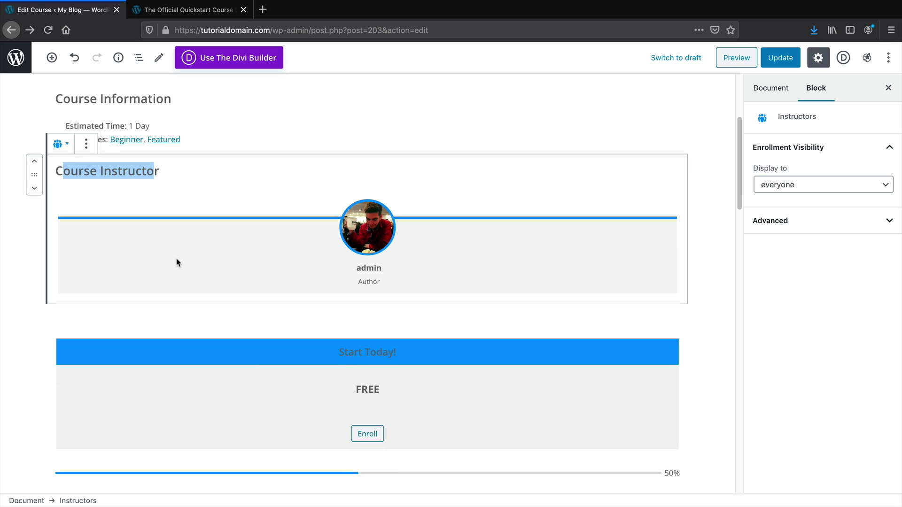
{"action": "left_click", "coordinate": [184, 261]}
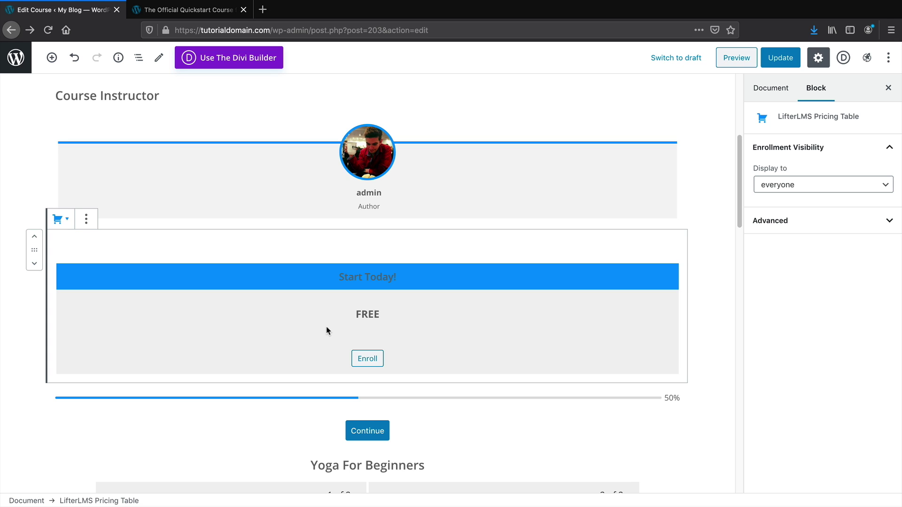
{"action": "scroll", "coordinate": [326, 329], "scroll_direction": "down", "scroll_amount": 2}
{"action": "left_click", "coordinate": [300, 331]}
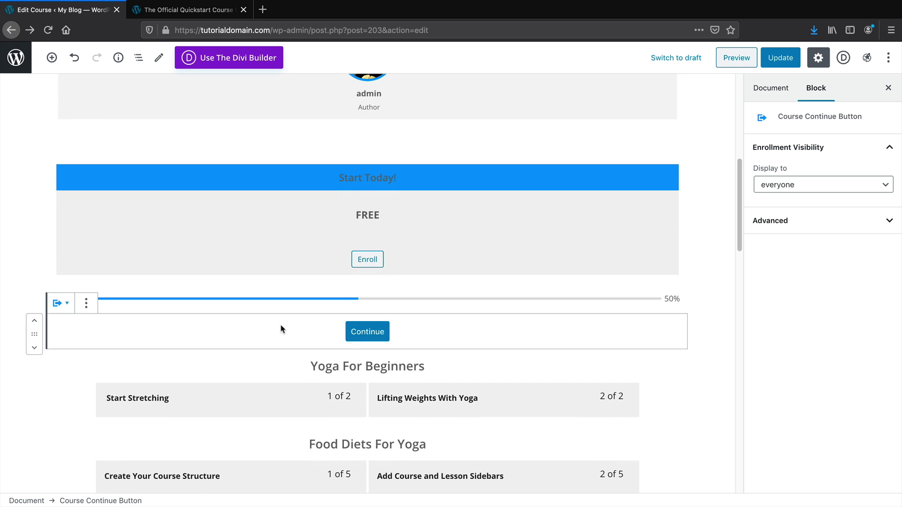
{"action": "scroll", "coordinate": [342, 318], "scroll_direction": "down", "scroll_amount": 5}
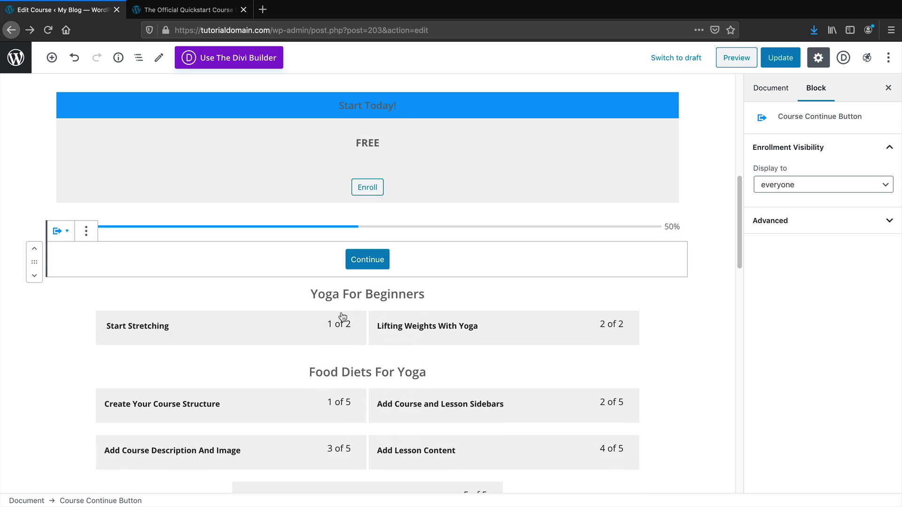
{"action": "left_click", "coordinate": [303, 296]}
{"action": "scroll", "coordinate": [303, 296], "scroll_direction": "down", "scroll_amount": 4}
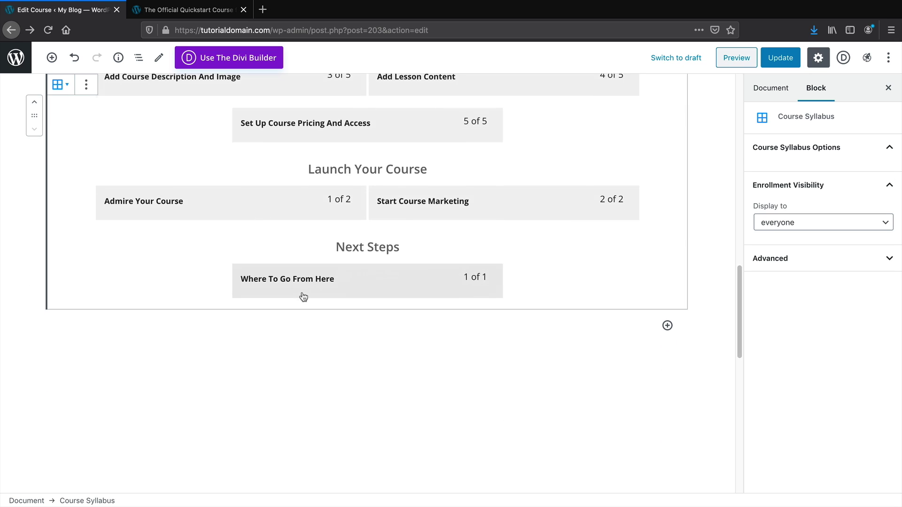
{"action": "scroll", "coordinate": [303, 296], "scroll_direction": "up", "scroll_amount": 4}
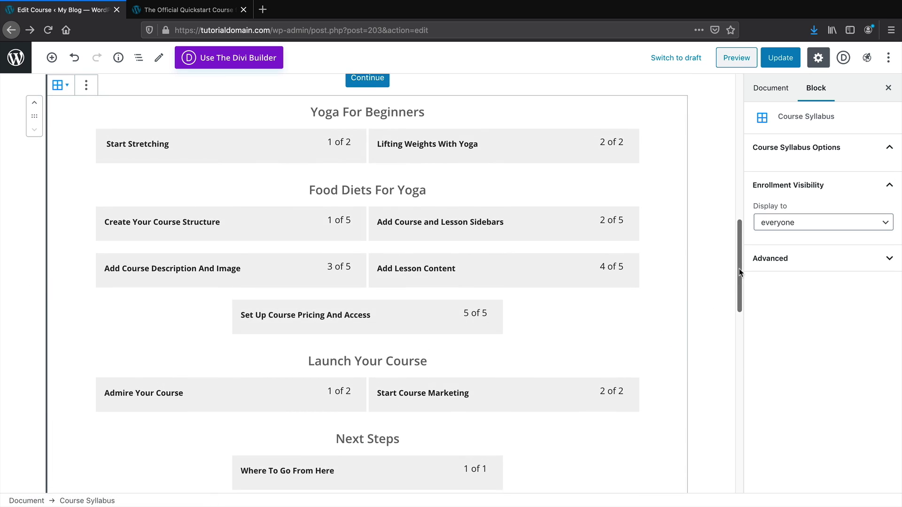
{"action": "scroll", "coordinate": [729, 248], "scroll_direction": "up", "scroll_amount": 12}
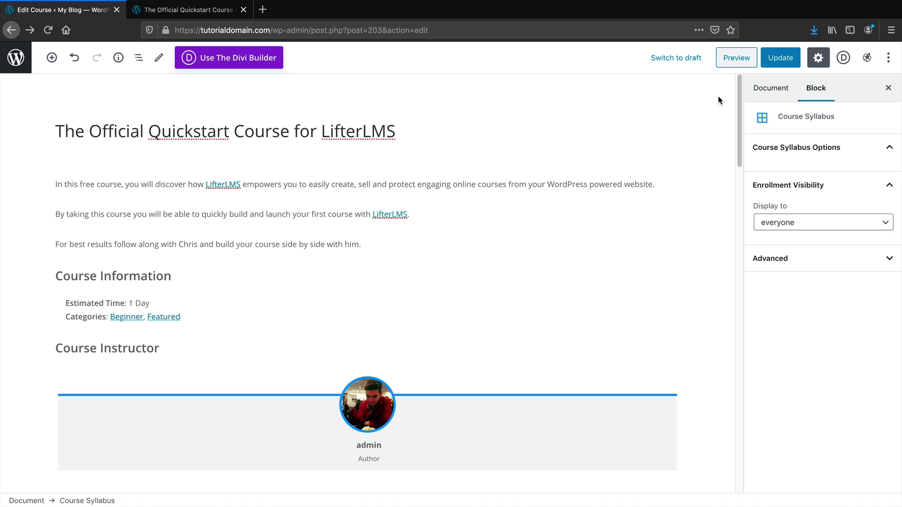
{"action": "left_click", "coordinate": [205, 13]}
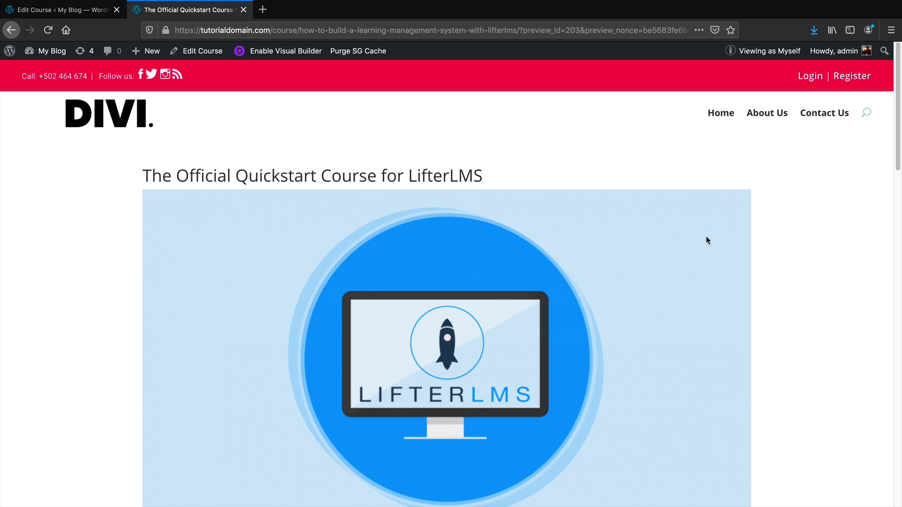
Return from the preview to the course editor and scroll to Course Options and Access Plans
{"action": "scroll", "coordinate": [866, 157], "scroll_direction": "down", "scroll_amount": 2}
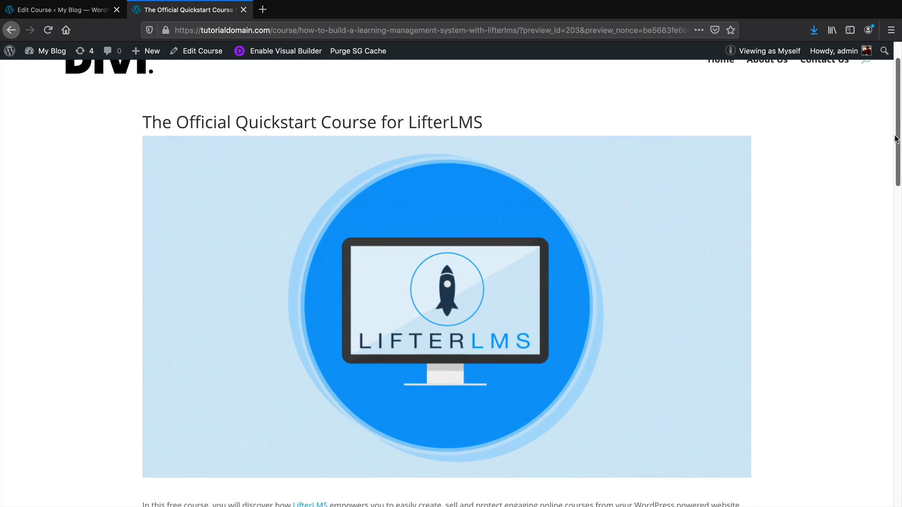
{"action": "left_click_drag", "start_coordinate": [894, 139], "coordinate": [899, 112]}
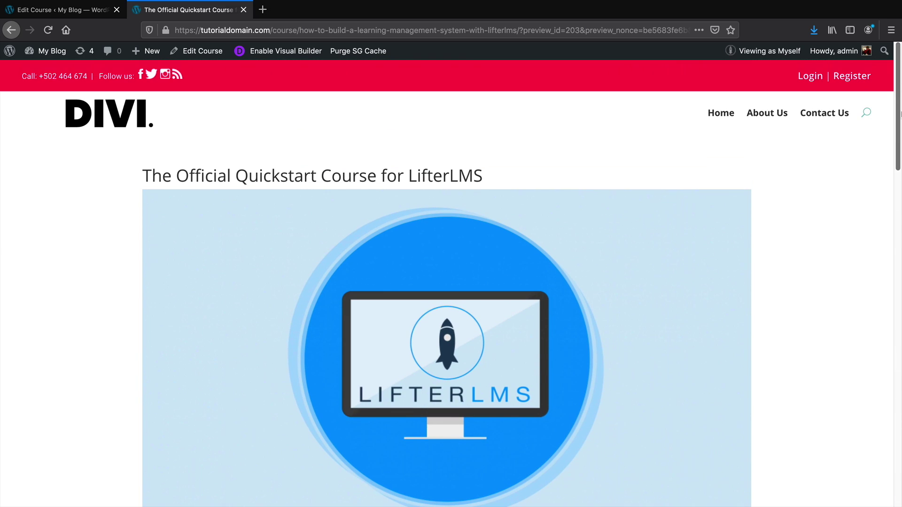
{"action": "left_click", "coordinate": [108, 10]}
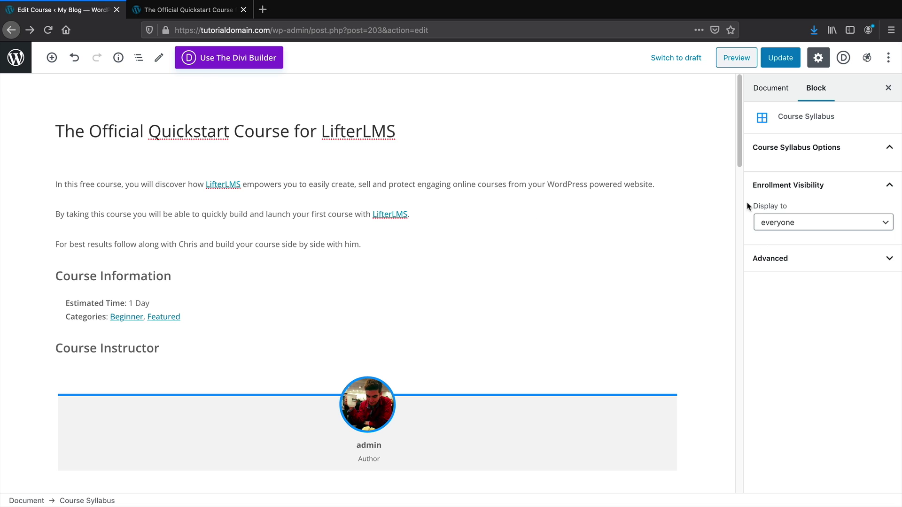
{"action": "left_click_drag", "start_coordinate": [739, 132], "coordinate": [737, 439]}
Try the course review and display-reviews toggles, leaving reviews turned off
{"action": "scroll", "coordinate": [68, 209], "scroll_direction": "down", "scroll_amount": 1}
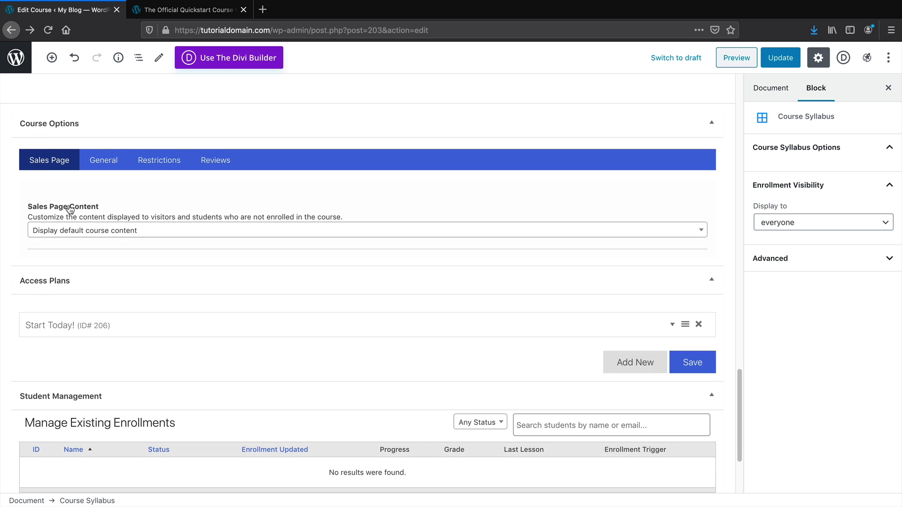
{"action": "left_click", "coordinate": [217, 161]}
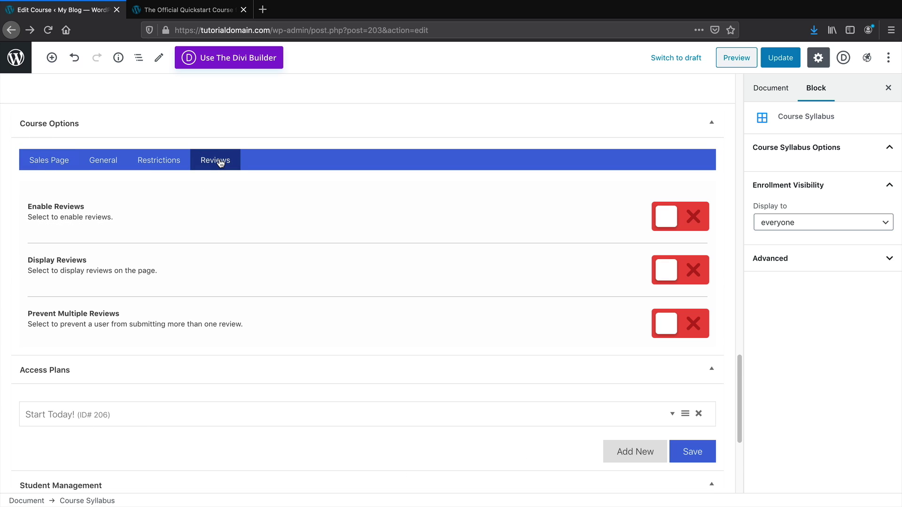
{"action": "left_click", "coordinate": [669, 221]}
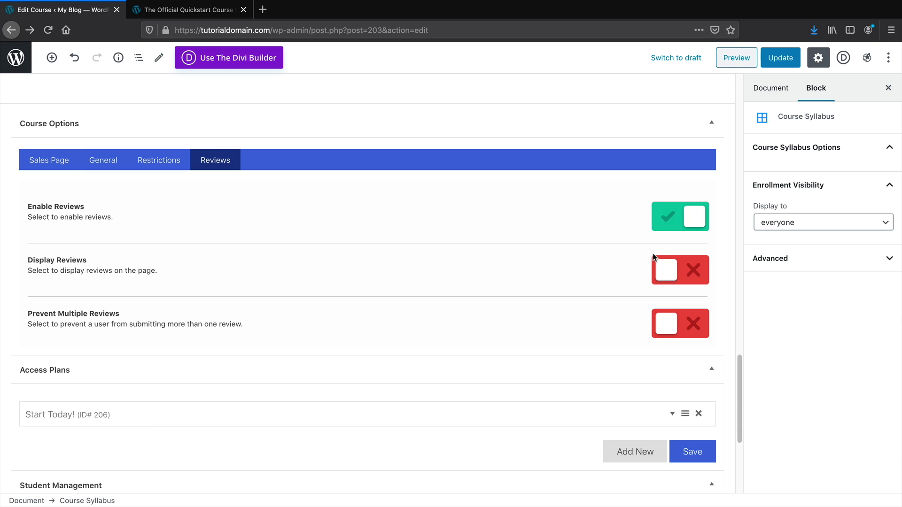
{"action": "left_click", "coordinate": [674, 264]}
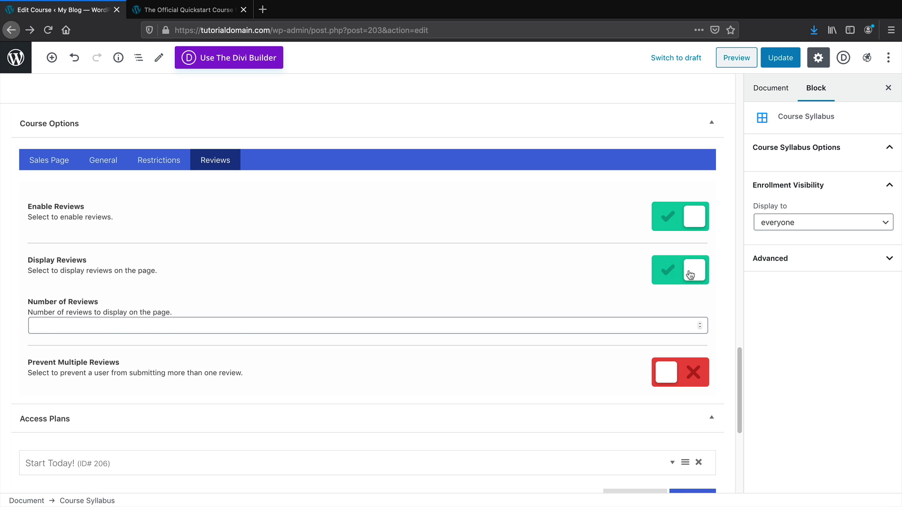
{"action": "left_click", "coordinate": [693, 270]}
{"action": "left_click", "coordinate": [683, 221]}
Leave enrollment period, prerequisite and capacity restrictions off, then show the General featured video settings
{"action": "left_click", "coordinate": [172, 169]}
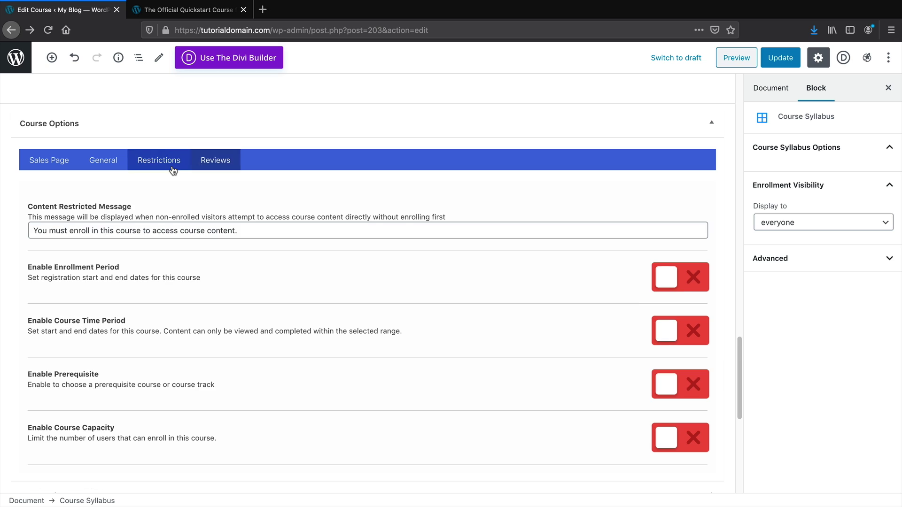
{"action": "scroll", "coordinate": [184, 292], "scroll_direction": "down", "scroll_amount": 1}
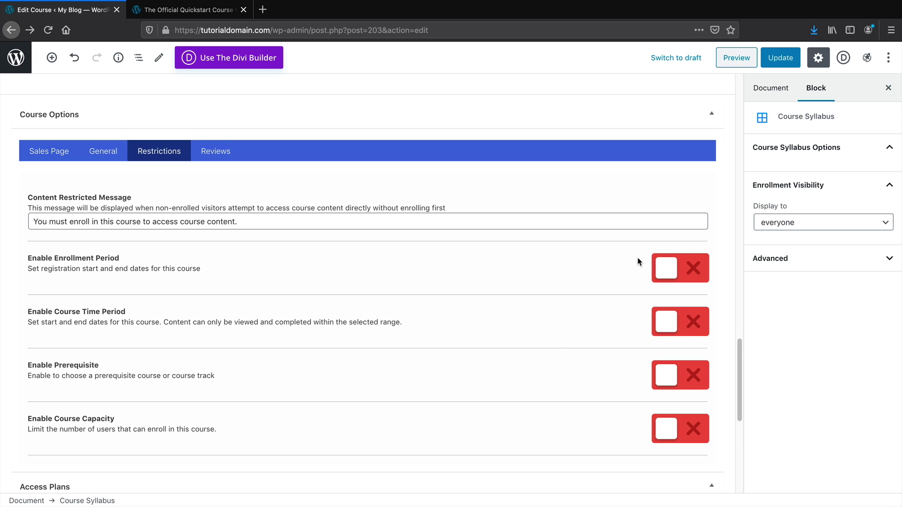
{"action": "left_click", "coordinate": [686, 267]}
{"action": "scroll", "coordinate": [207, 311], "scroll_direction": "down", "scroll_amount": 1}
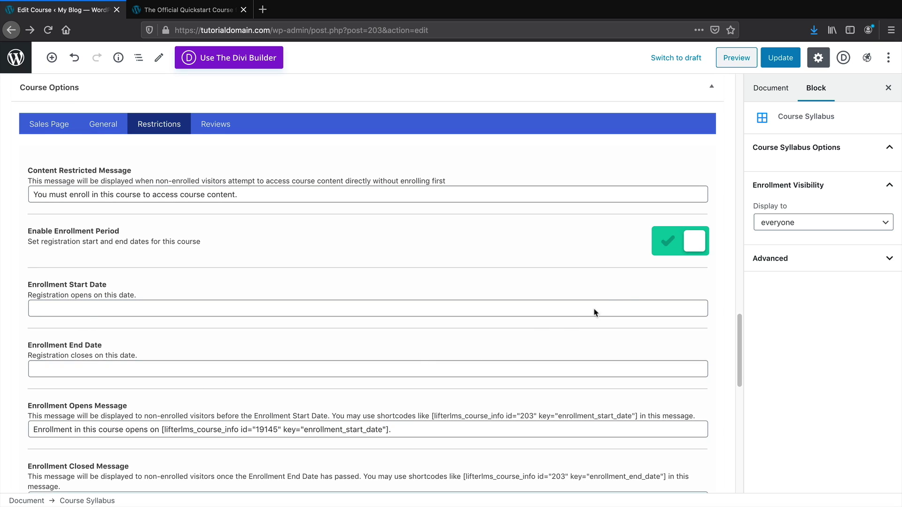
{"action": "left_click", "coordinate": [684, 243]}
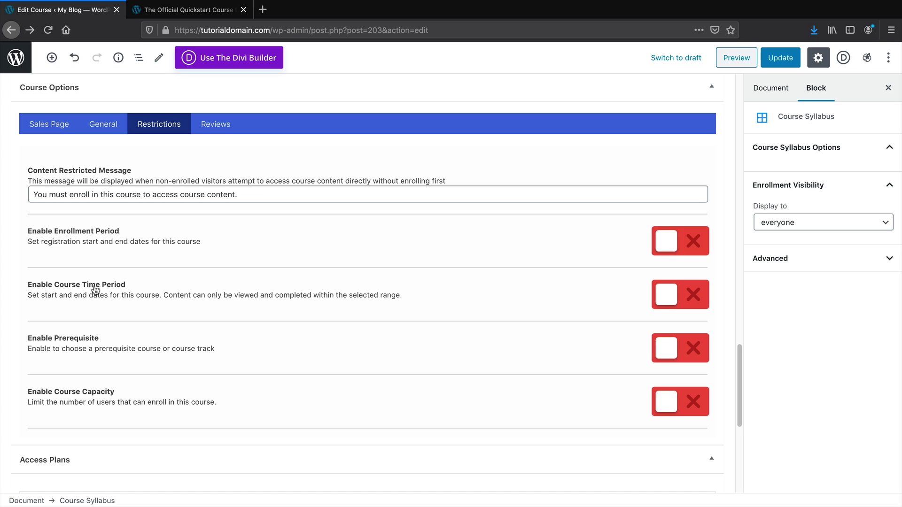
{"action": "left_click_drag", "start_coordinate": [38, 339], "coordinate": [103, 341]}
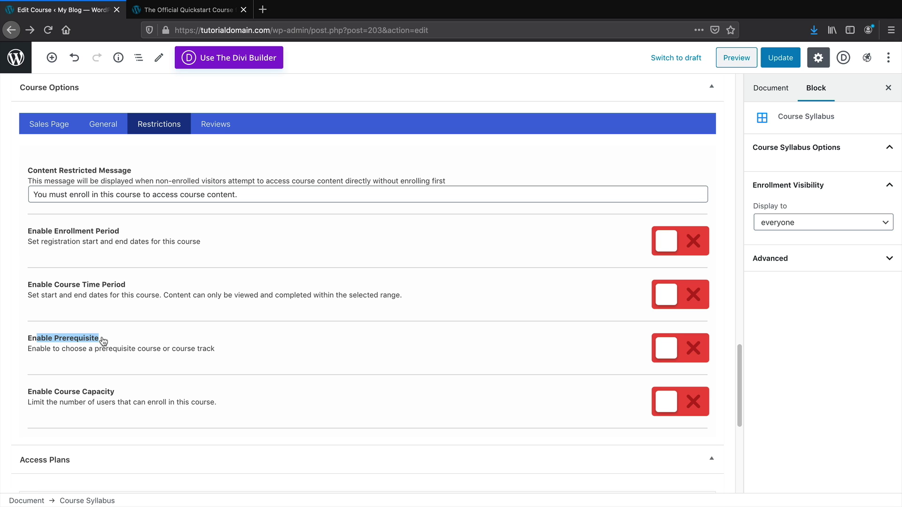
{"action": "scroll", "coordinate": [101, 341], "scroll_direction": "down", "scroll_amount": 2}
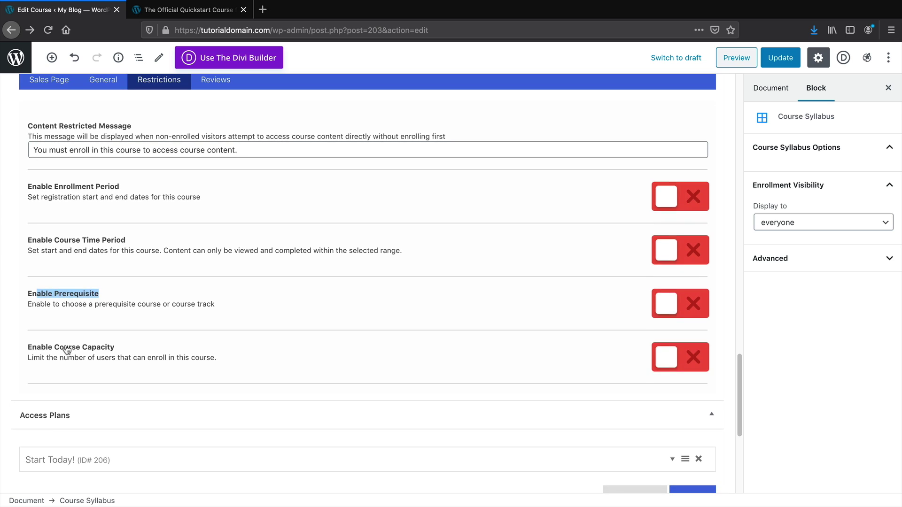
{"action": "left_click_drag", "start_coordinate": [36, 349], "coordinate": [108, 348]}
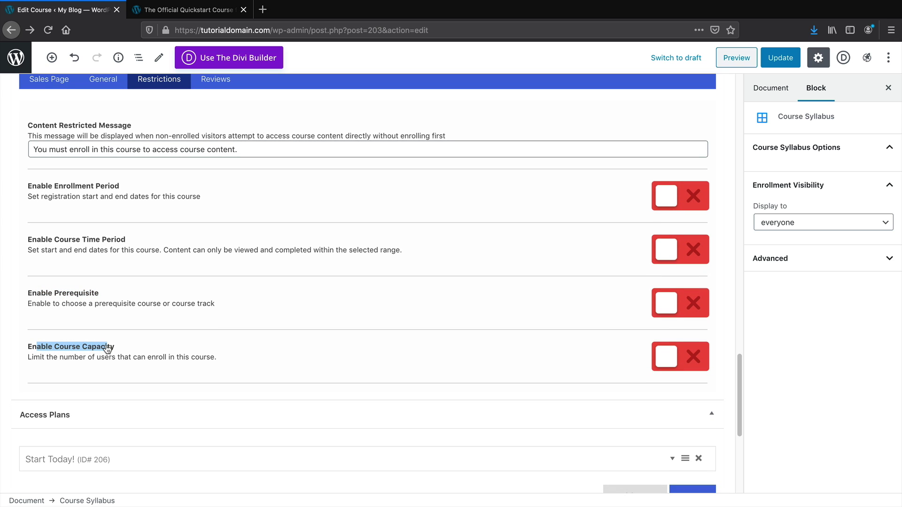
{"action": "scroll", "coordinate": [155, 125], "scroll_direction": "up", "scroll_amount": 1}
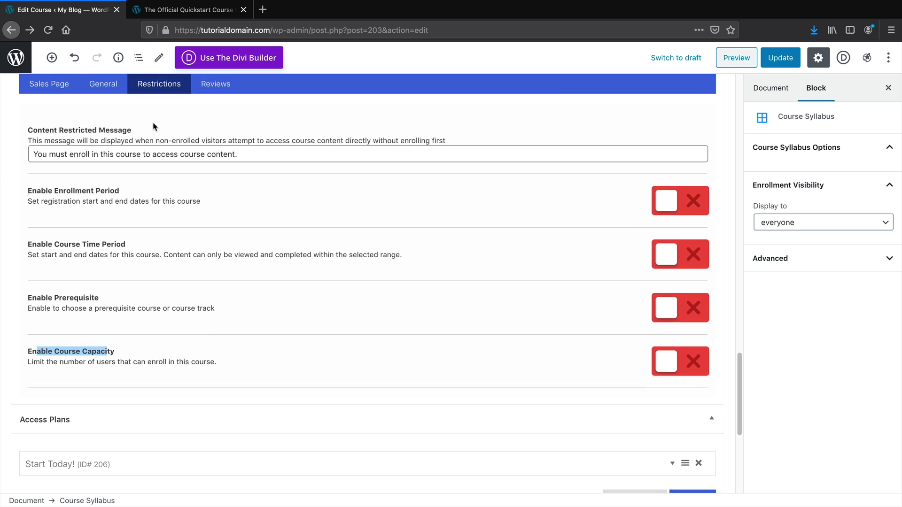
{"action": "left_click", "coordinate": [111, 105]}
{"action": "left_click", "coordinate": [111, 163]}
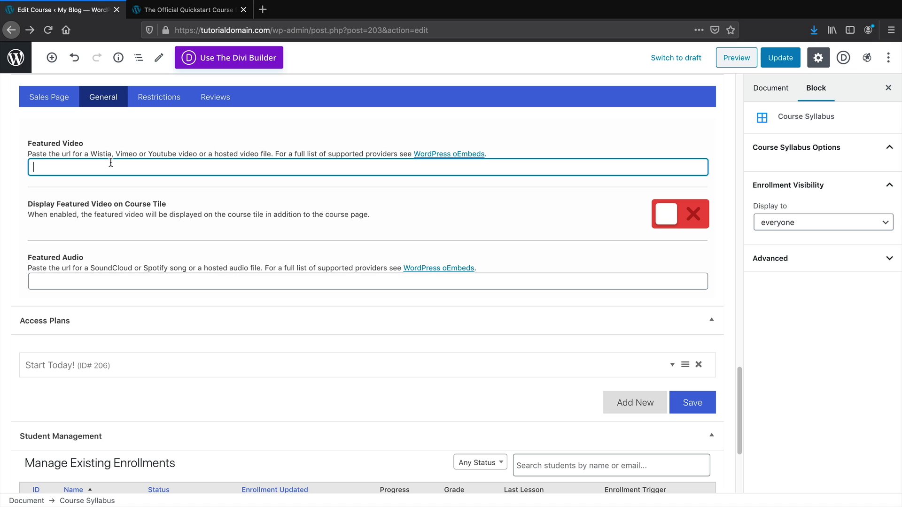
{"action": "left_click_drag", "start_coordinate": [147, 153], "coordinate": [199, 151]}
{"action": "left_click", "coordinate": [62, 169]}
{"action": "left_click", "coordinate": [188, 14]}
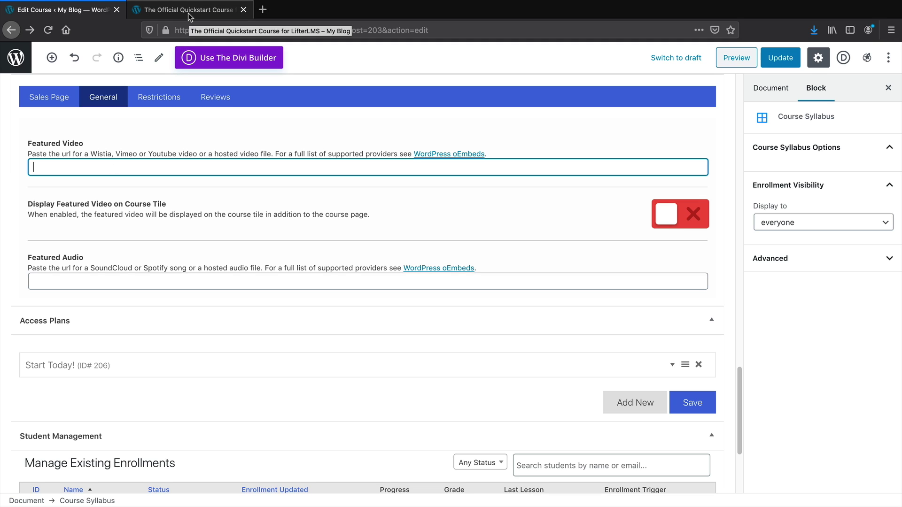
{"action": "left_click", "coordinate": [723, 115]}
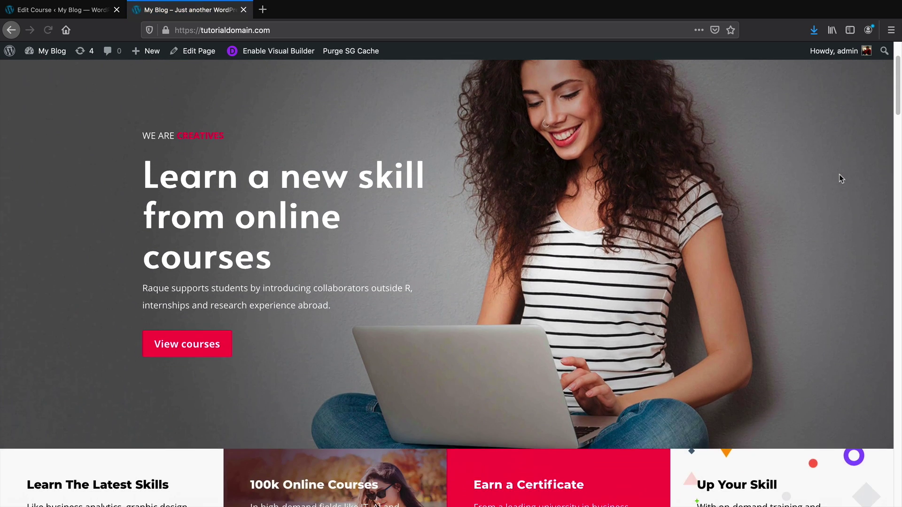
{"action": "scroll", "coordinate": [840, 181], "scroll_direction": "down", "scroll_amount": 8}
{"action": "scroll", "coordinate": [841, 182], "scroll_direction": "down", "scroll_amount": 3}
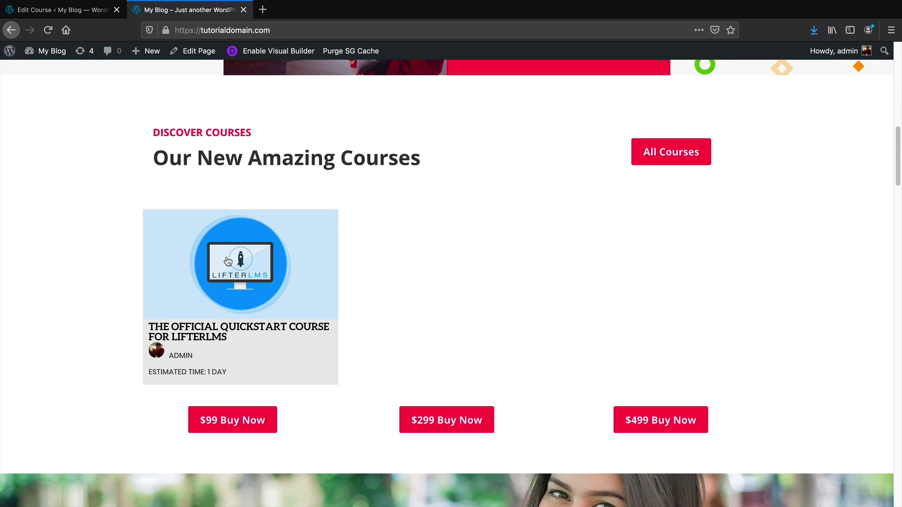
{"action": "key", "text": "ctrl+shift+Tab"}
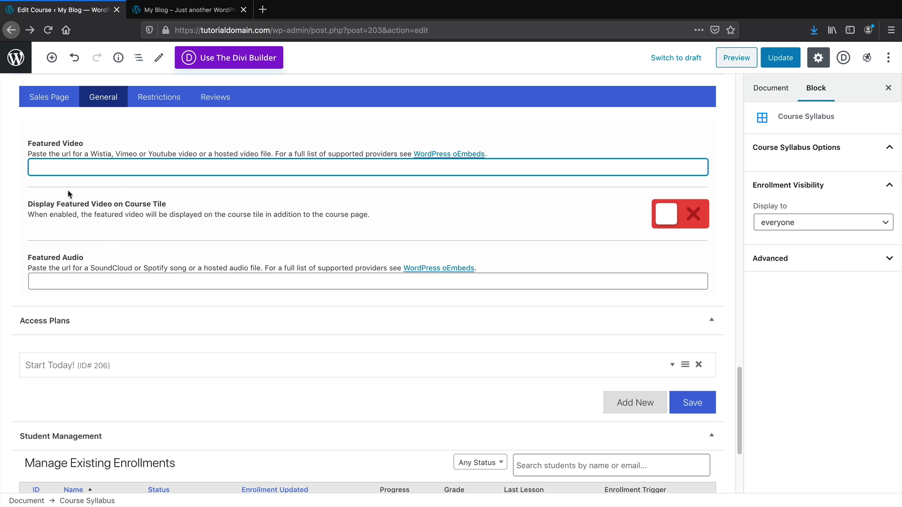
{"action": "left_click", "coordinate": [677, 219]}
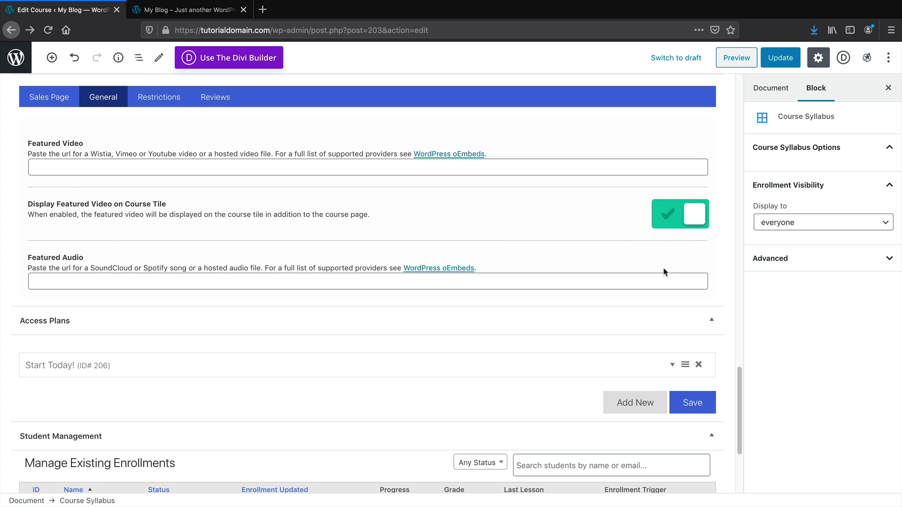
{"action": "left_click", "coordinate": [687, 214]}
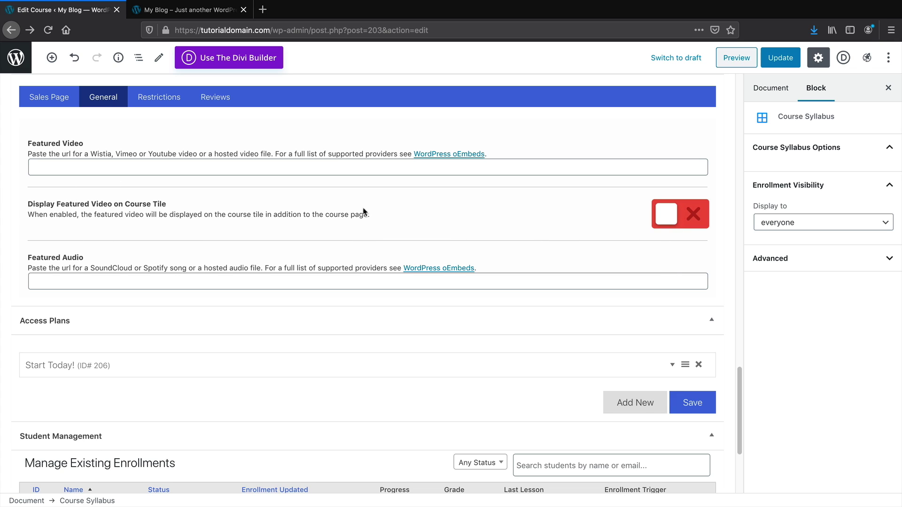
{"action": "scroll", "coordinate": [342, 260], "scroll_direction": "down", "scroll_amount": 3}
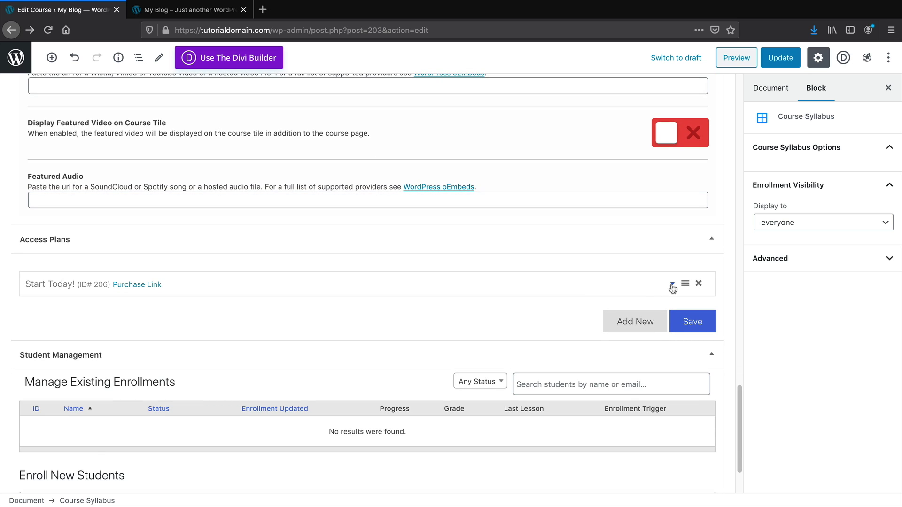
Give the Start Today! plan enroll text 'Buy', keep it Visible, and make it paid
{"action": "left_click", "coordinate": [672, 284]}
{"action": "scroll", "coordinate": [563, 306], "scroll_direction": "down", "scroll_amount": 3}
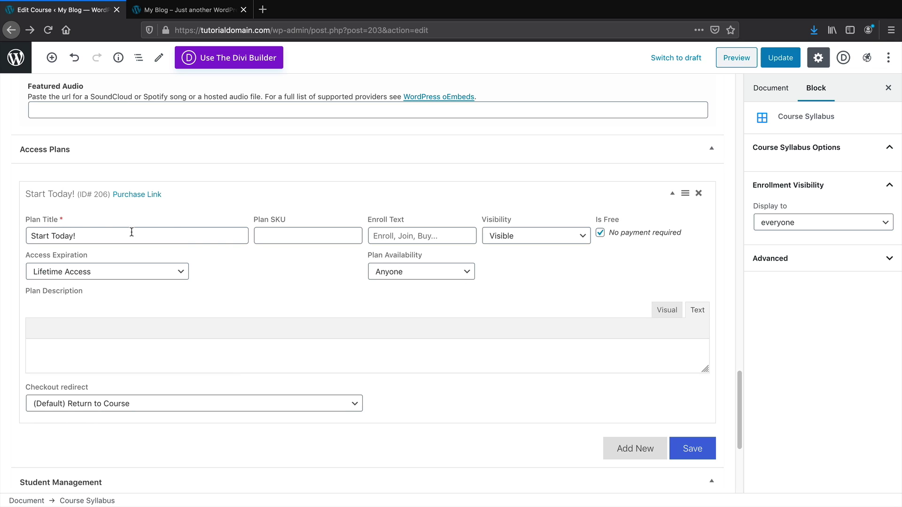
{"action": "left_click", "coordinate": [305, 237]}
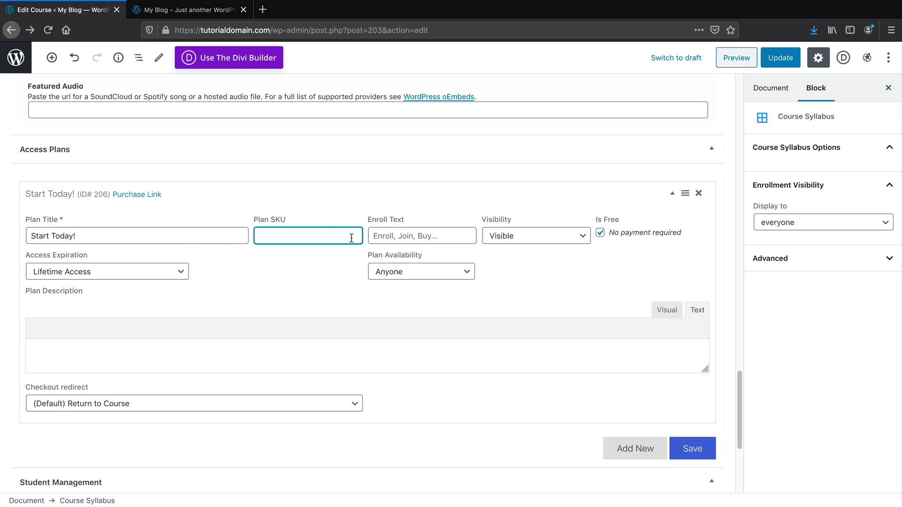
{"action": "left_click", "coordinate": [389, 237]}
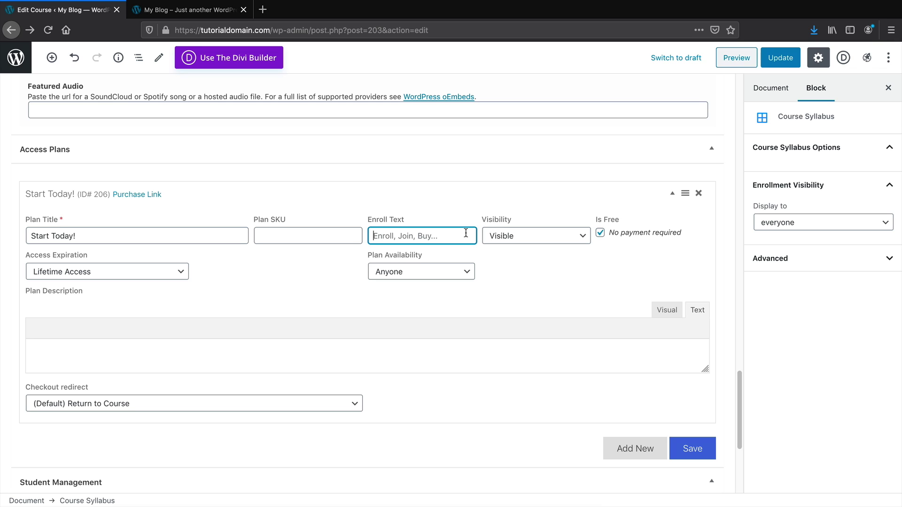
{"action": "type", "text": "Buy Now"}
{"action": "left_click", "coordinate": [532, 237]}
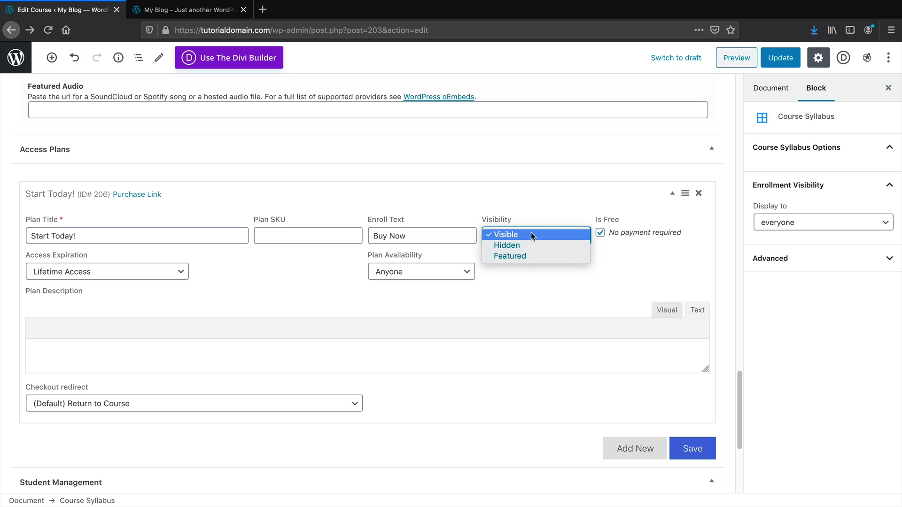
{"action": "left_click", "coordinate": [531, 234]}
{"action": "left_click", "coordinate": [601, 234]}
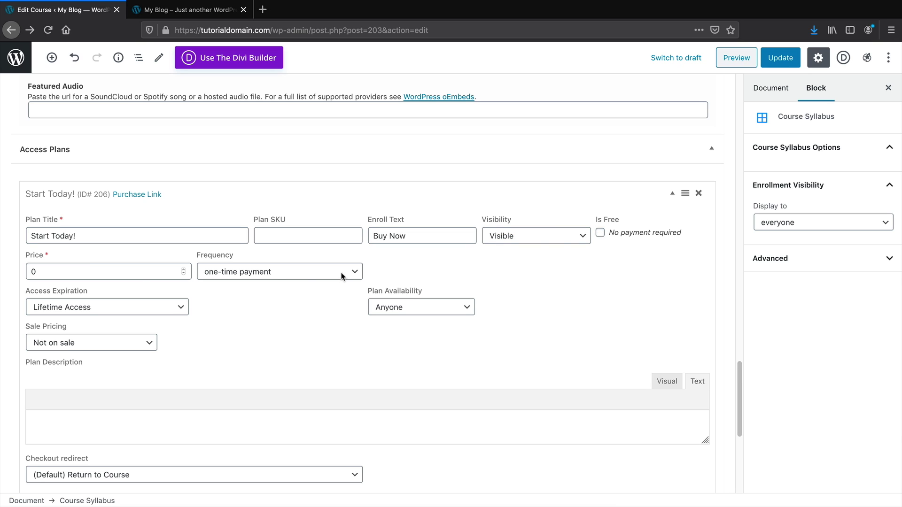
Enter the 99.99 plan price and try recurring payment frequencies, ending on monthly billing
{"action": "left_click", "coordinate": [117, 271]}
{"action": "key", "text": "BackSpace"}
{"action": "type", "text": "99.99"}
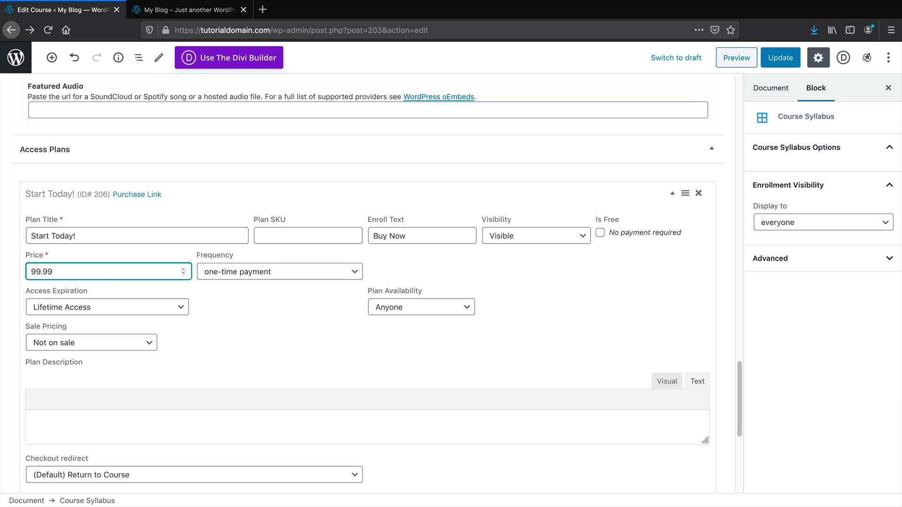
{"action": "left_click", "coordinate": [235, 272]}
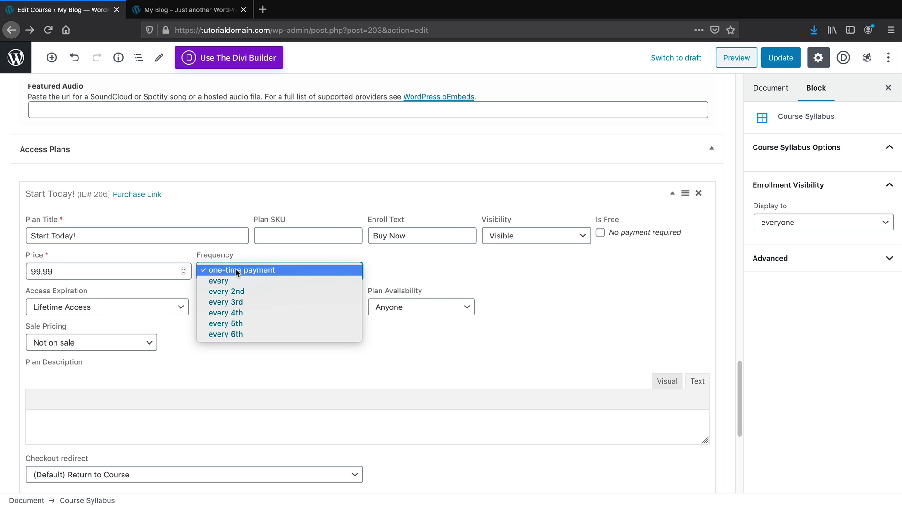
{"action": "left_click", "coordinate": [237, 292]}
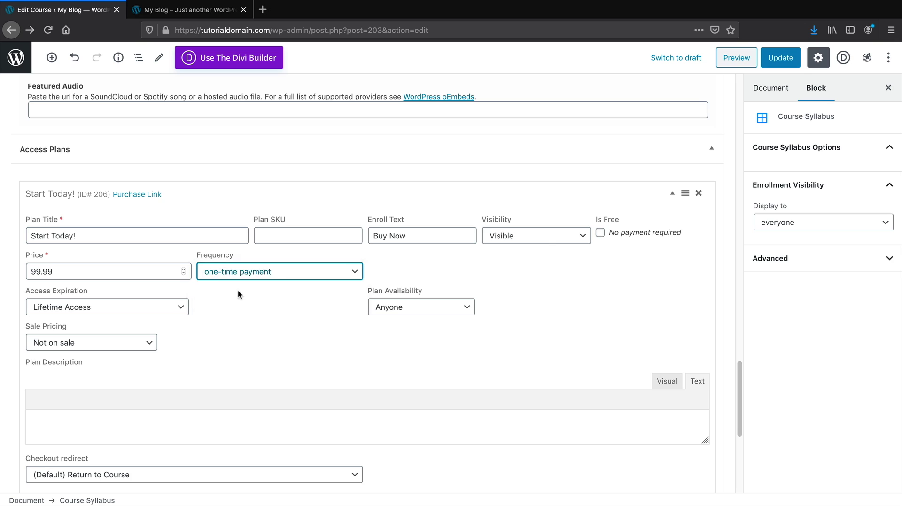
{"action": "left_click", "coordinate": [393, 271]}
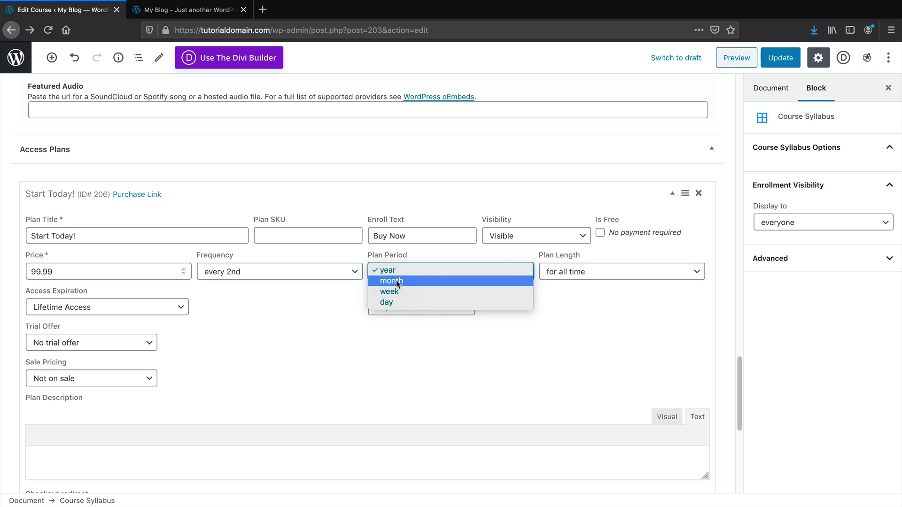
{"action": "left_click", "coordinate": [389, 271]}
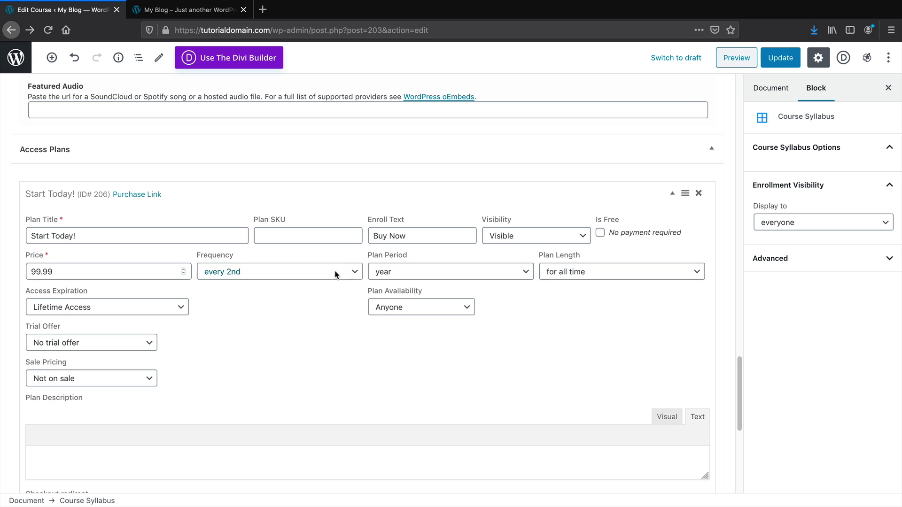
{"action": "left_click", "coordinate": [334, 270]}
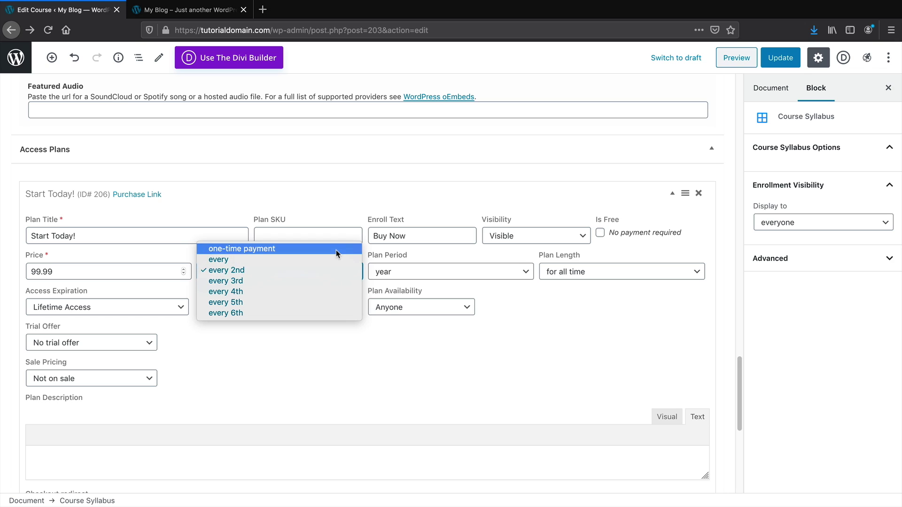
{"action": "left_click", "coordinate": [336, 250]}
{"action": "left_click", "coordinate": [322, 276]}
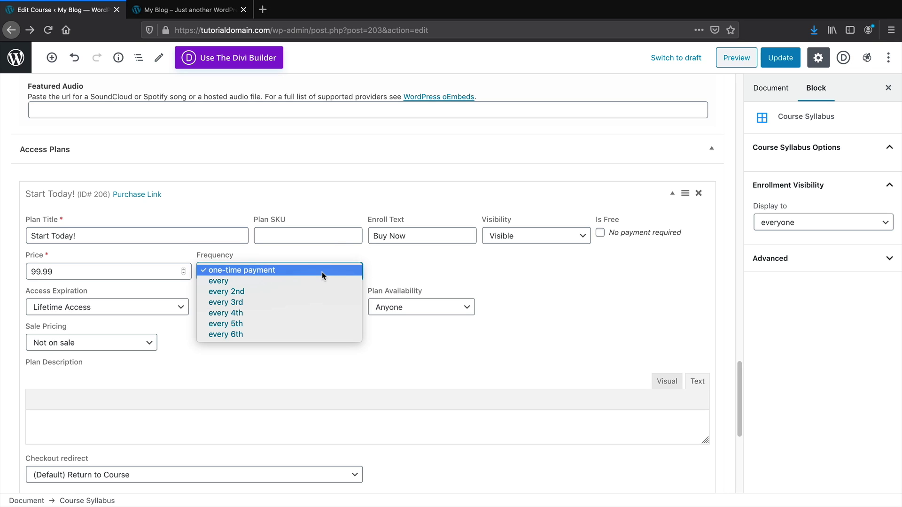
{"action": "left_click", "coordinate": [319, 286]}
{"action": "left_click", "coordinate": [397, 273]}
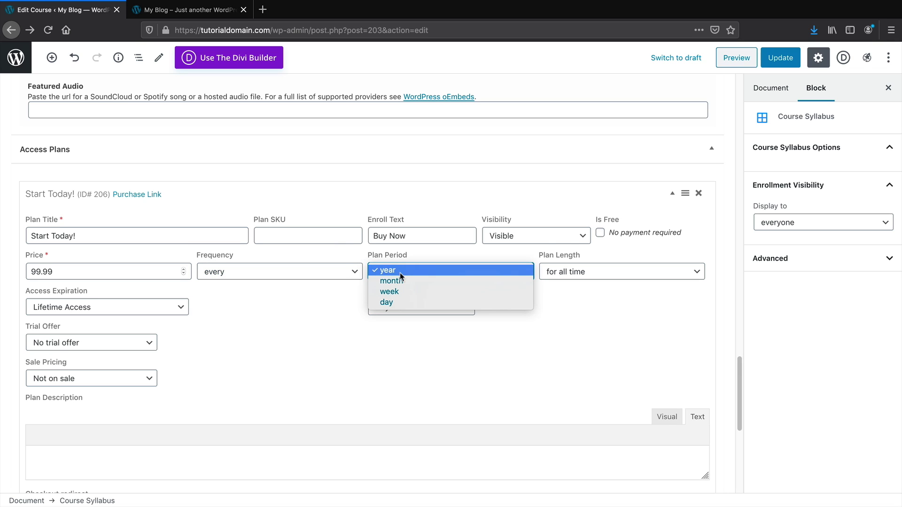
{"action": "left_click", "coordinate": [405, 279]}
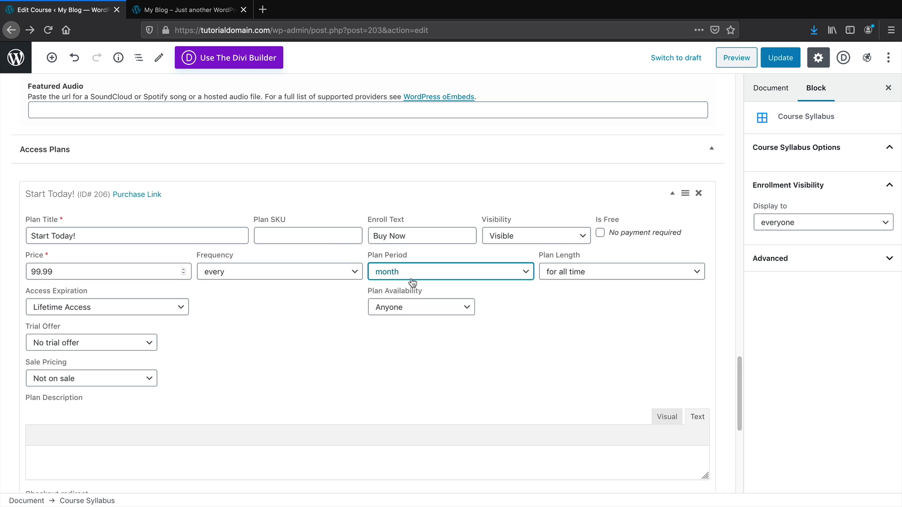
Try a 12-month plan length, then revert to a one-time payment with Lifetime Access
{"action": "left_click", "coordinate": [576, 280]}
{"action": "left_click", "coordinate": [612, 395]}
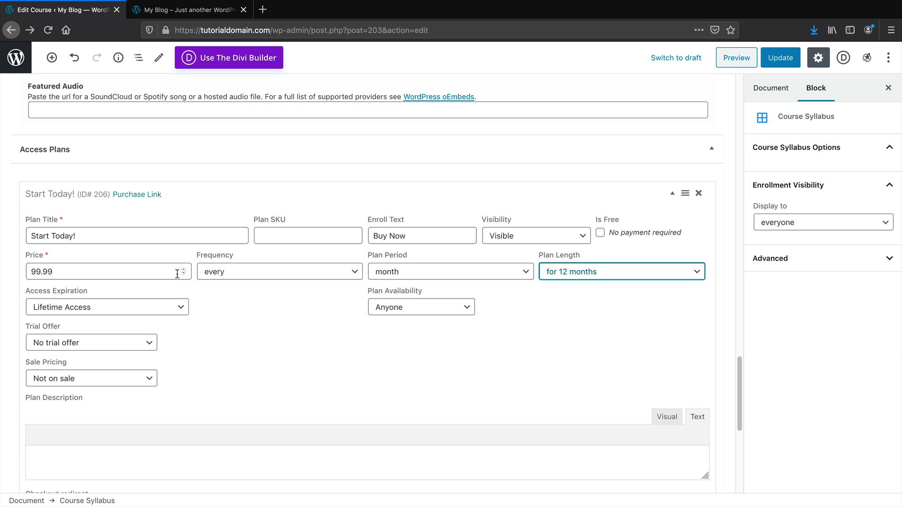
{"action": "left_click", "coordinate": [263, 272]}
{"action": "left_click", "coordinate": [269, 263]}
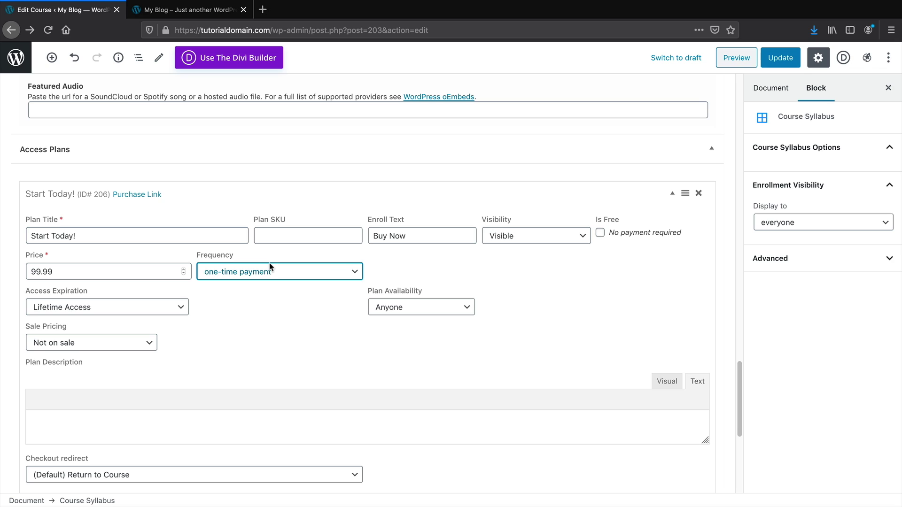
{"action": "left_click_drag", "start_coordinate": [38, 293], "coordinate": [91, 295]}
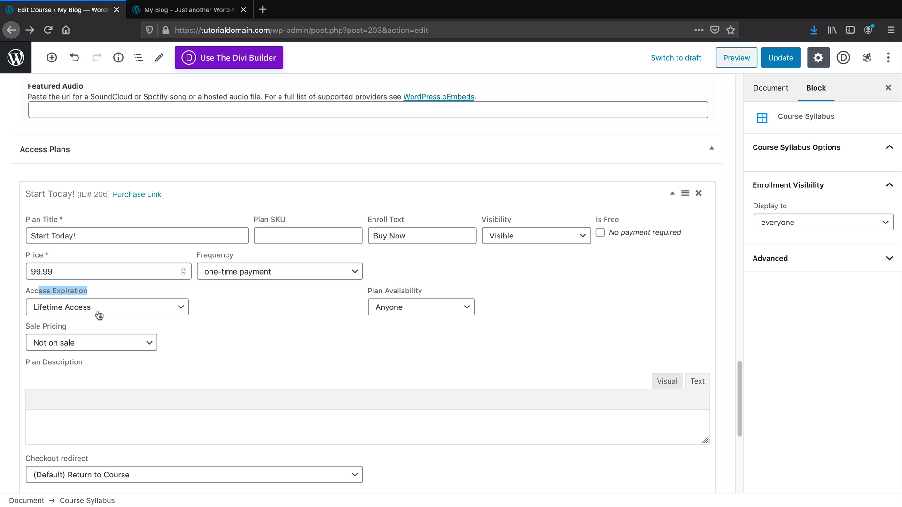
{"action": "scroll", "coordinate": [197, 323], "scroll_direction": "down", "scroll_amount": 3}
Set Sale Pricing to On Sale at 59.99, running April 23–30, 2020, and save the plan
{"action": "left_click", "coordinate": [143, 261]}
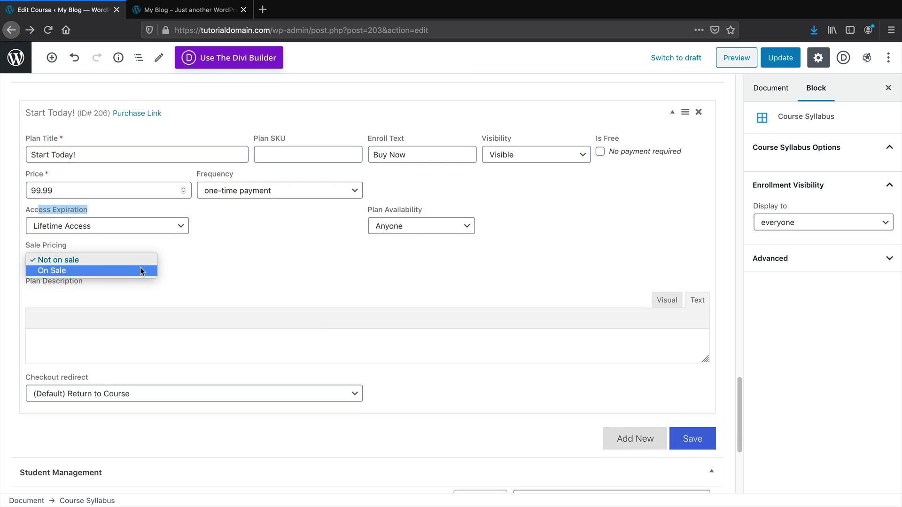
{"action": "left_click", "coordinate": [140, 271]}
{"action": "left_click", "coordinate": [231, 258]}
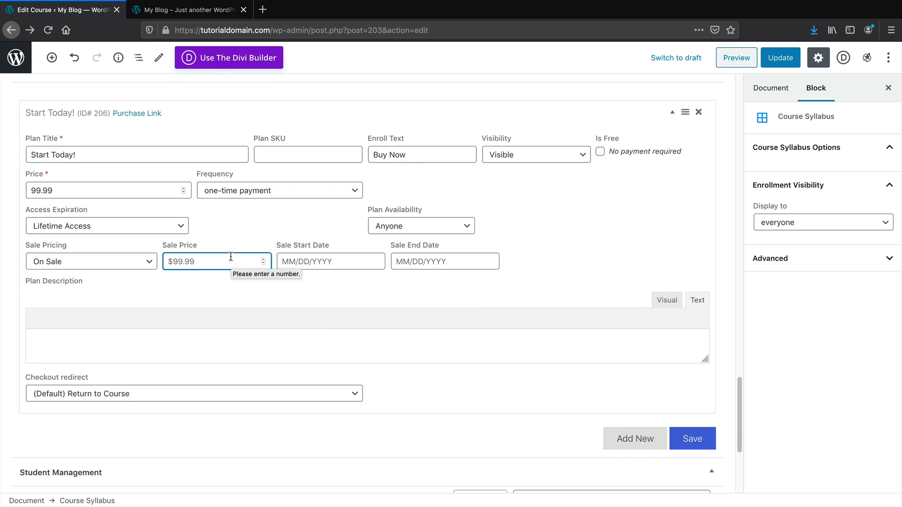
{"action": "type", "text": "59.99"}
{"action": "left_click", "coordinate": [327, 261]}
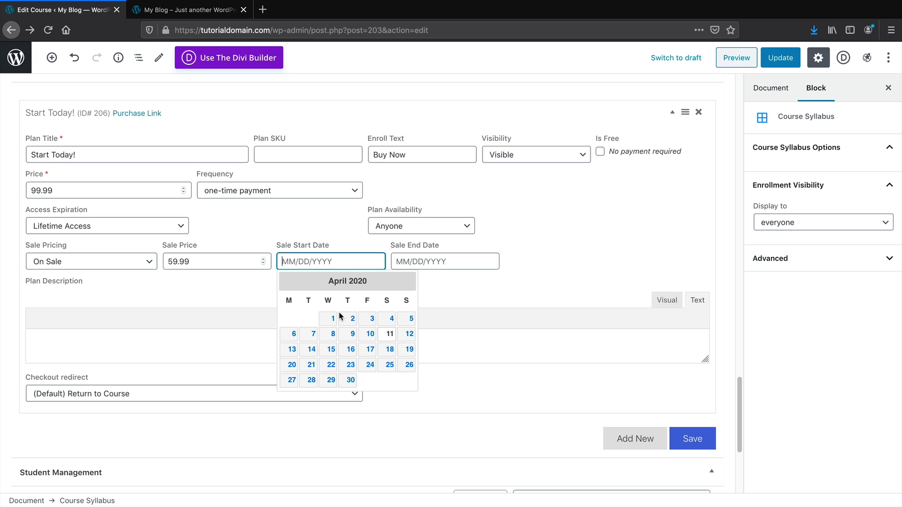
{"action": "left_click", "coordinate": [349, 365]}
{"action": "left_click", "coordinate": [438, 264]}
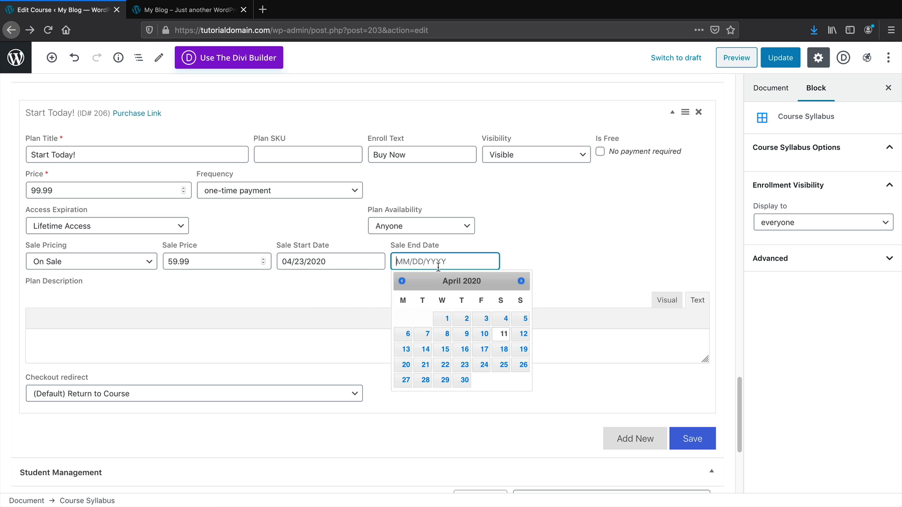
{"action": "left_click", "coordinate": [463, 380]}
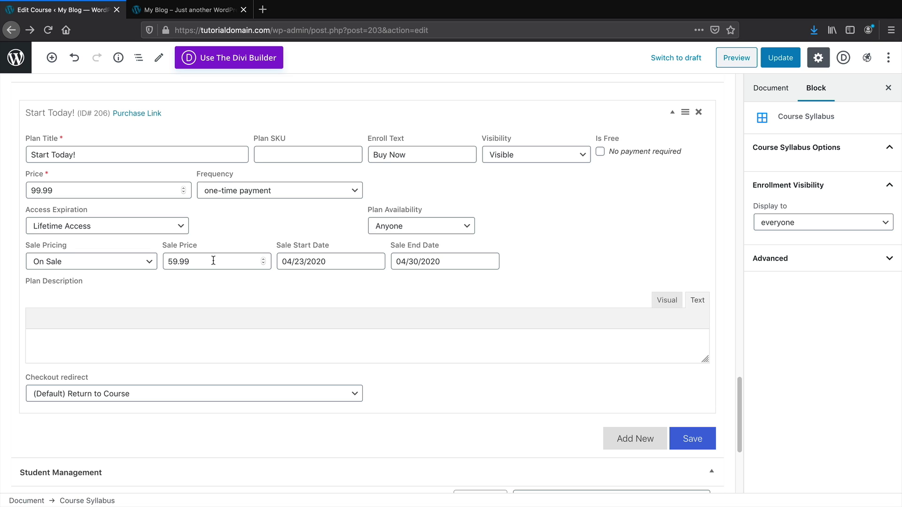
{"action": "scroll", "coordinate": [199, 280], "scroll_direction": "down", "scroll_amount": 1}
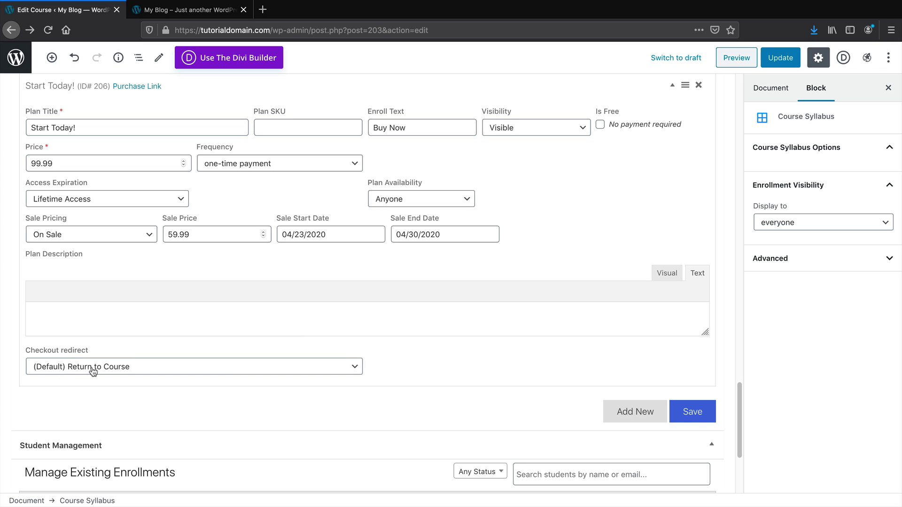
{"action": "left_click", "coordinate": [692, 412]}
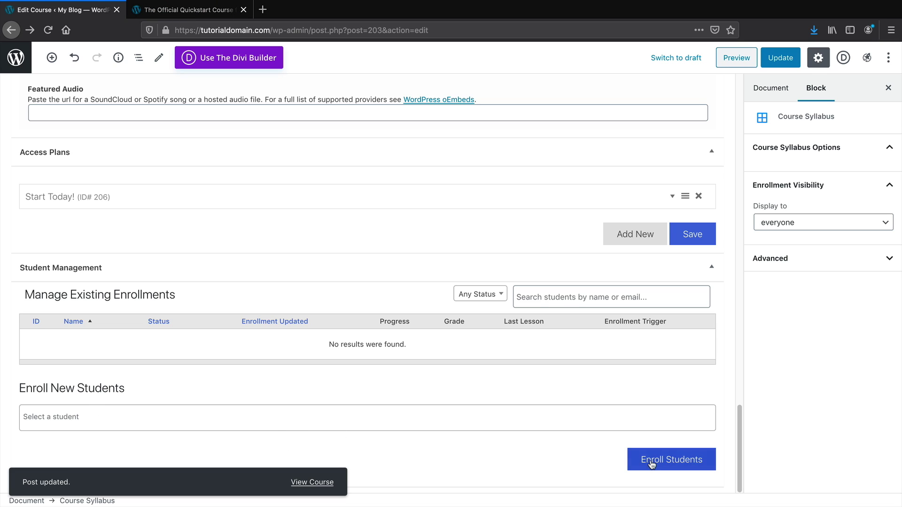
Pick the only listed student under Enroll New Students, then remove them so nobody is enrolled
{"action": "left_click", "coordinate": [375, 410]}
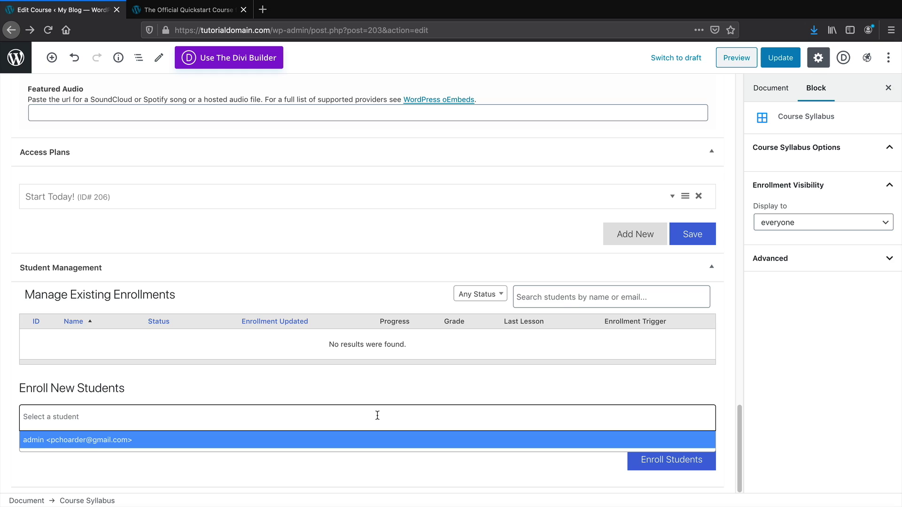
{"action": "left_click", "coordinate": [99, 440]}
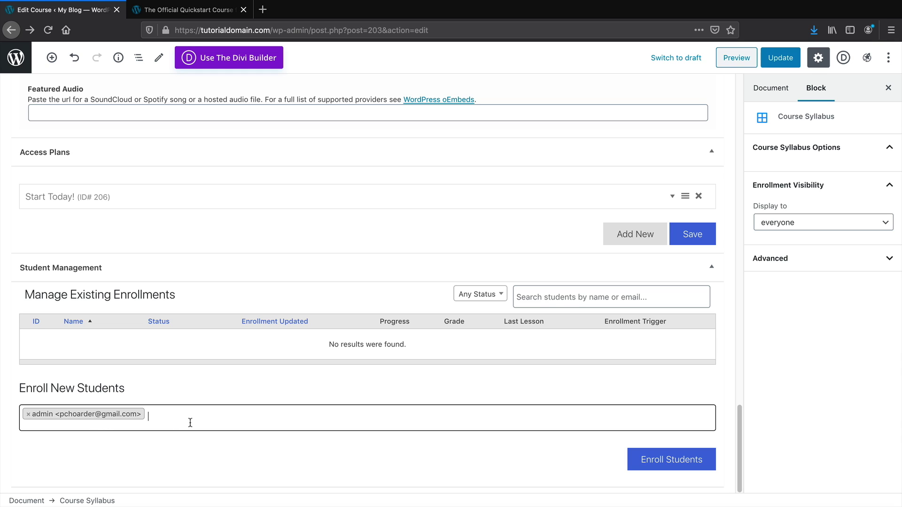
{"action": "key", "text": "BackSpace"}
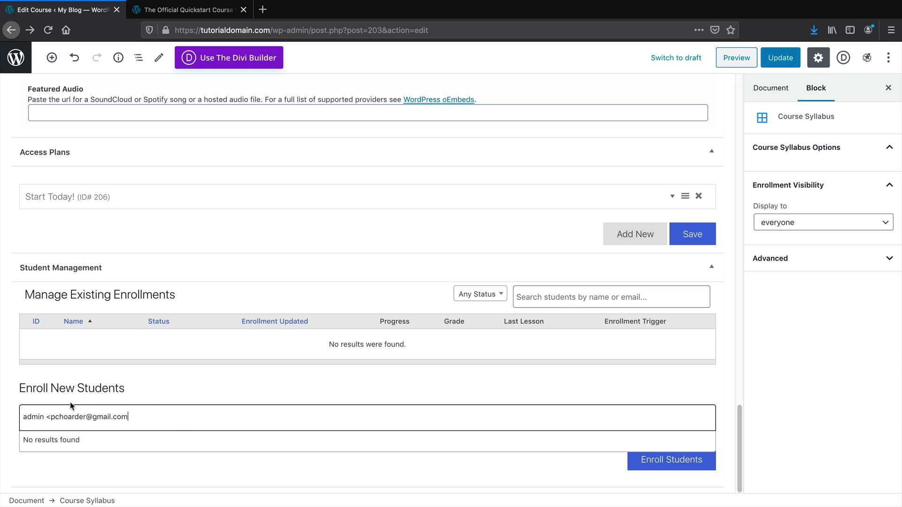
{"action": "left_click", "coordinate": [91, 418]}
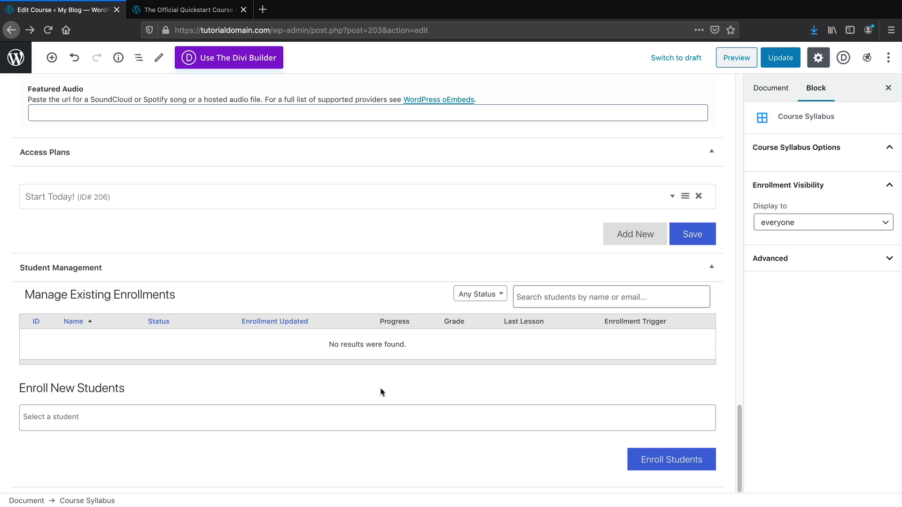
Show the Sales Page options, set to display the default course content
{"action": "scroll", "coordinate": [708, 179], "scroll_direction": "up", "scroll_amount": 2}
{"action": "scroll", "coordinate": [711, 172], "scroll_direction": "up", "scroll_amount": 6}
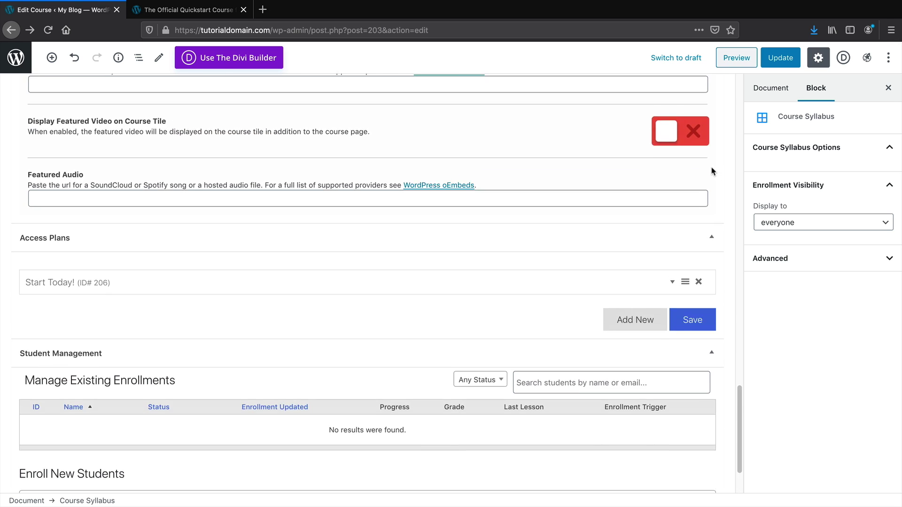
{"action": "left_click", "coordinate": [62, 130]}
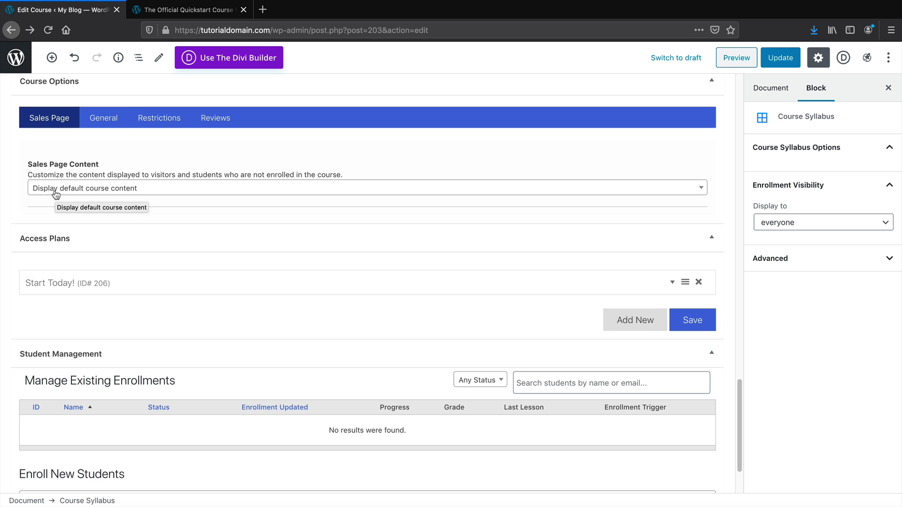
Update the course twice, checking the Document settings in between, then preview the course page
{"action": "scroll", "coordinate": [105, 250], "scroll_direction": "down", "scroll_amount": 2}
{"action": "scroll", "coordinate": [196, 280], "scroll_direction": "up", "scroll_amount": 12}
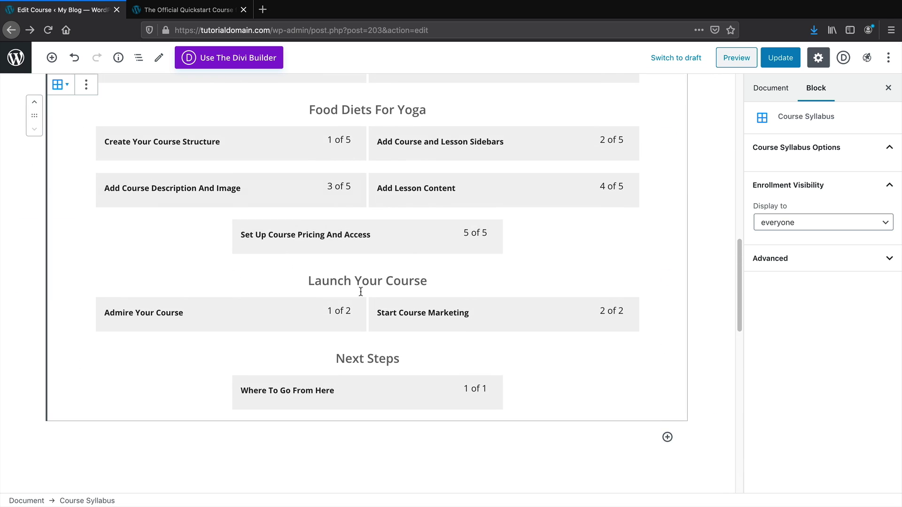
{"action": "scroll", "coordinate": [359, 281], "scroll_direction": "up", "scroll_amount": 15}
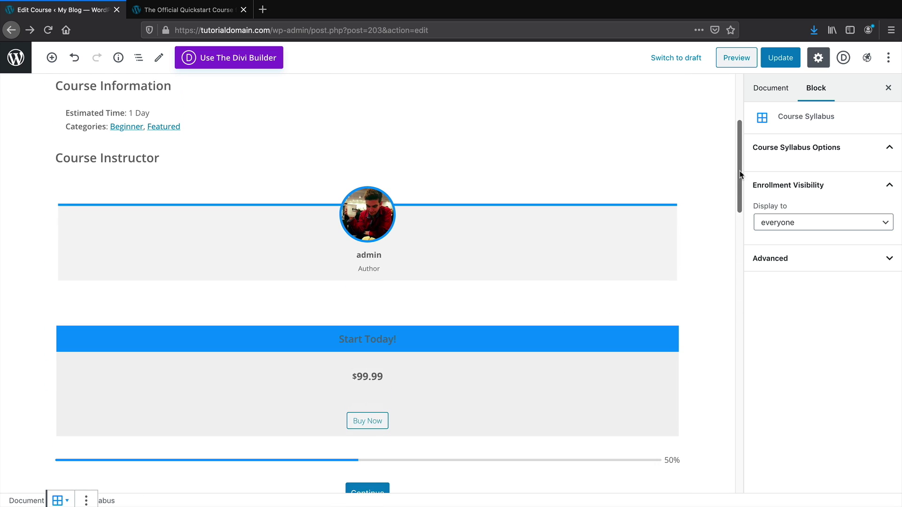
{"action": "left_click_drag", "start_coordinate": [739, 170], "coordinate": [737, 118]}
{"action": "left_click", "coordinate": [780, 57]}
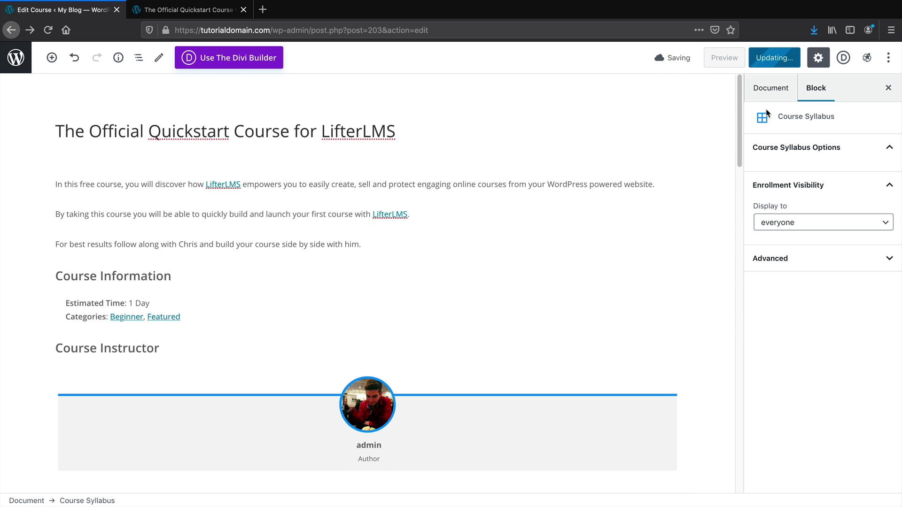
{"action": "left_click", "coordinate": [783, 93]}
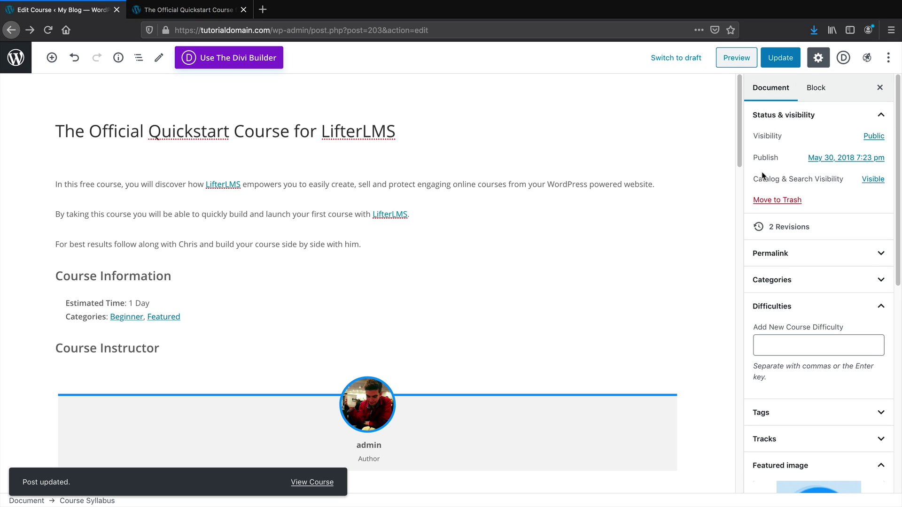
{"action": "scroll", "coordinate": [752, 213], "scroll_direction": "down", "scroll_amount": 8}
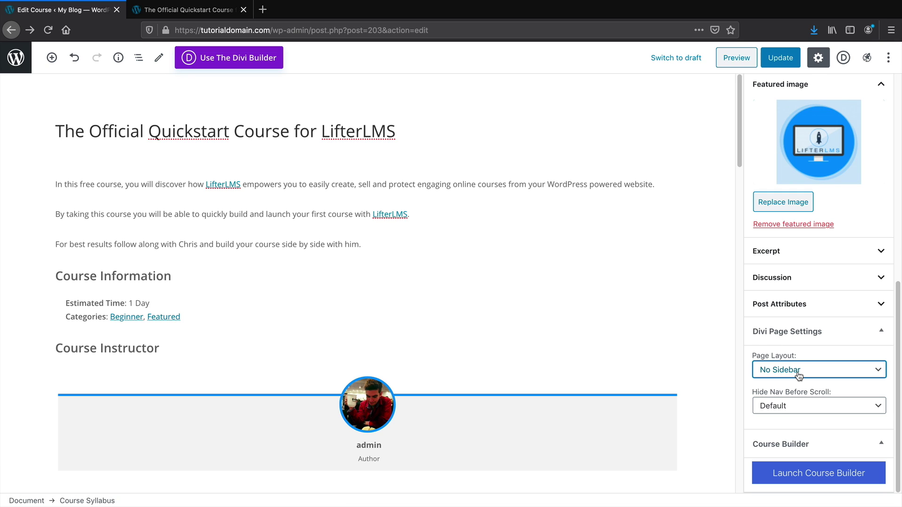
{"action": "left_click", "coordinate": [781, 58]}
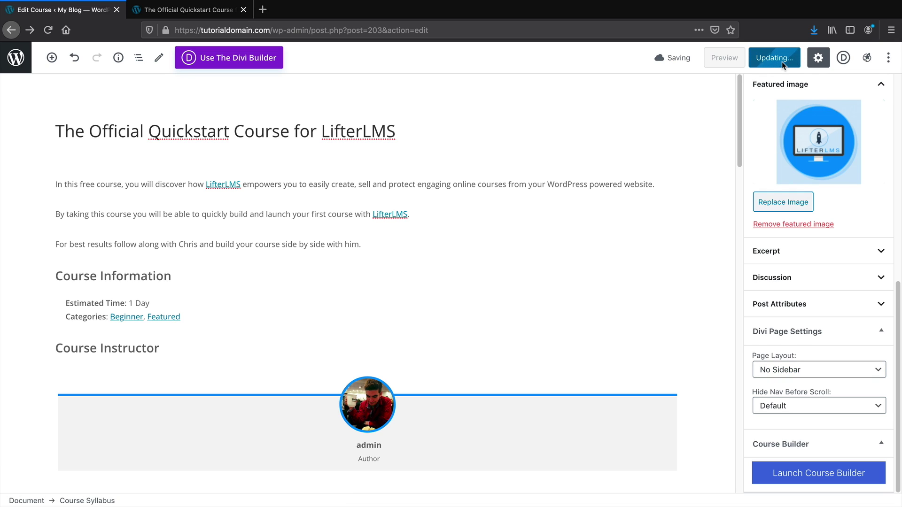
{"action": "left_click", "coordinate": [724, 57]}
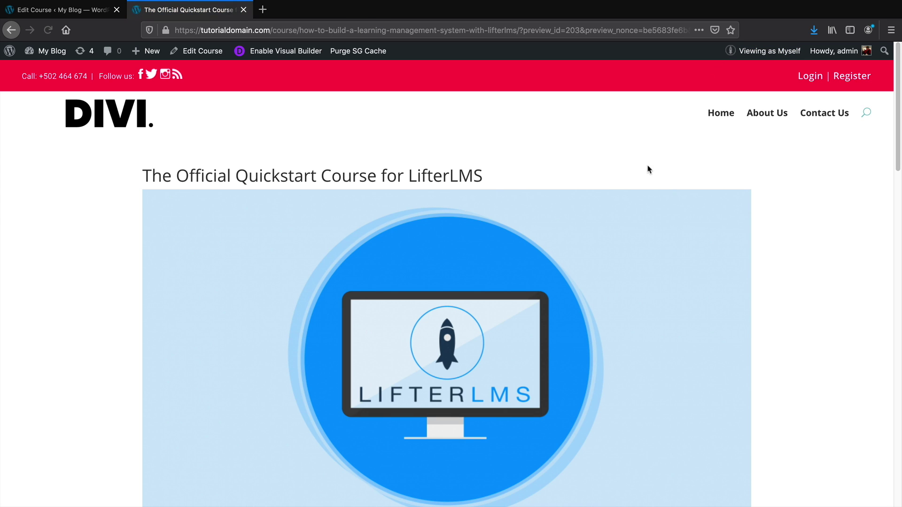
Scroll through the course preview and highlight the $99.99 Start Today! price
{"action": "scroll", "coordinate": [665, 192], "scroll_direction": "down", "scroll_amount": 10}
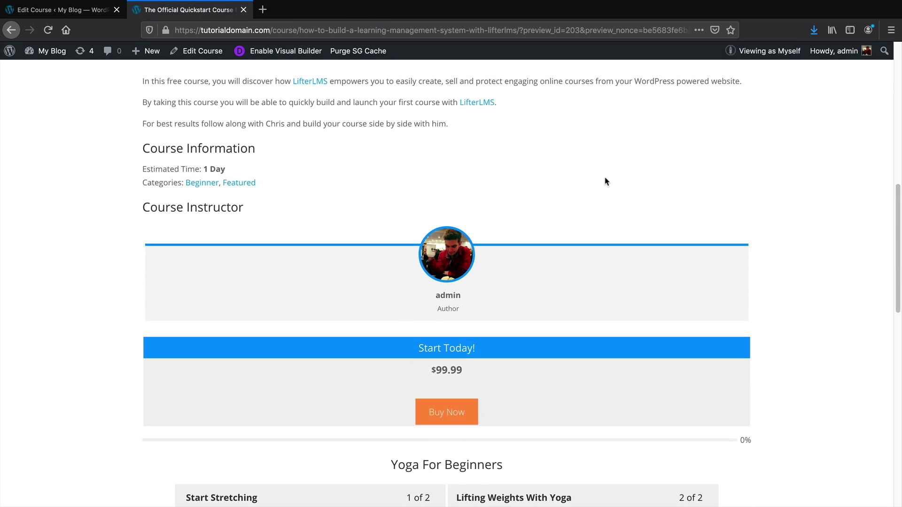
{"action": "left_click_drag", "start_coordinate": [165, 153], "coordinate": [253, 149]}
{"action": "scroll", "coordinate": [249, 149], "scroll_direction": "down", "scroll_amount": 3}
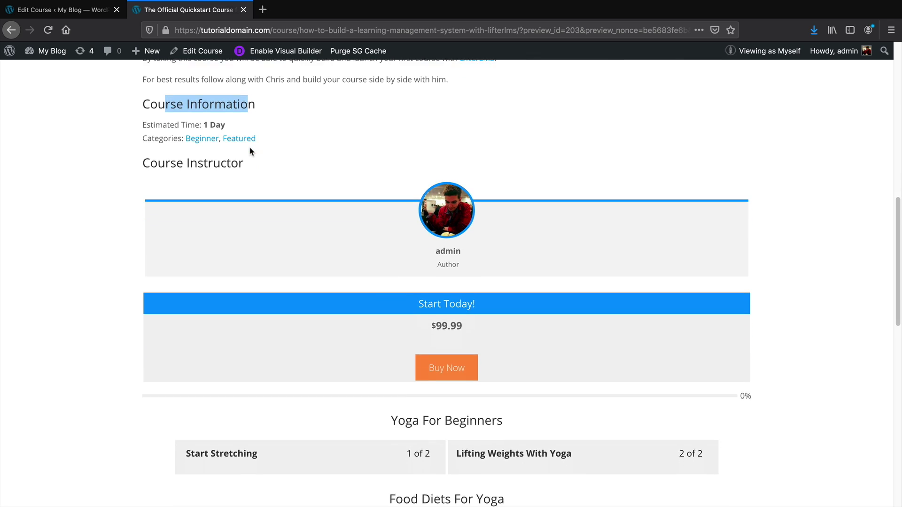
{"action": "left_click_drag", "start_coordinate": [433, 243], "coordinate": [466, 245]}
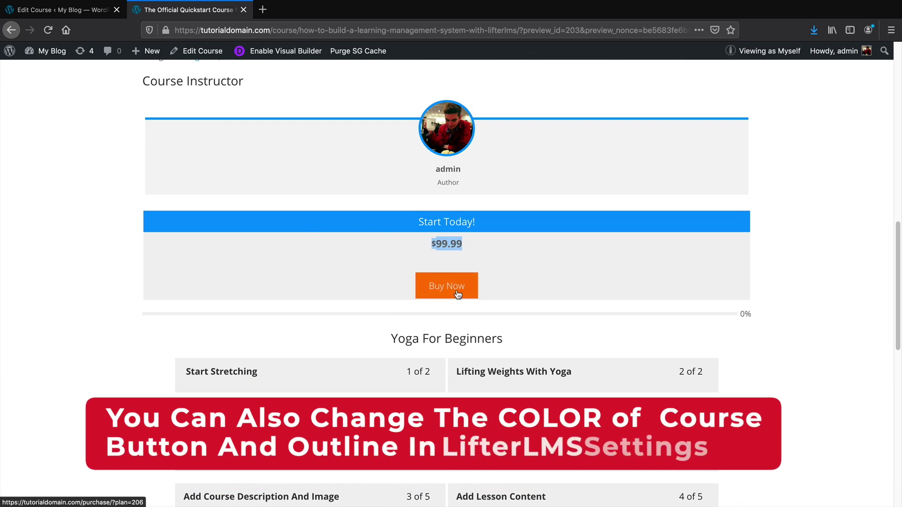
Open the Start Today! checkout page, review its Order Summary, and return to the course editor
{"action": "left_click", "coordinate": [456, 292]}
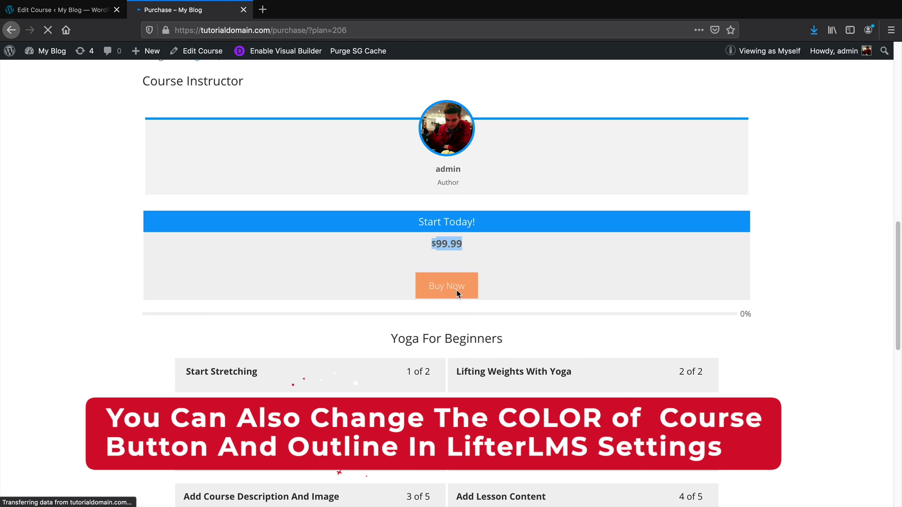
{"action": "scroll", "coordinate": [458, 294], "scroll_direction": "down", "scroll_amount": 1}
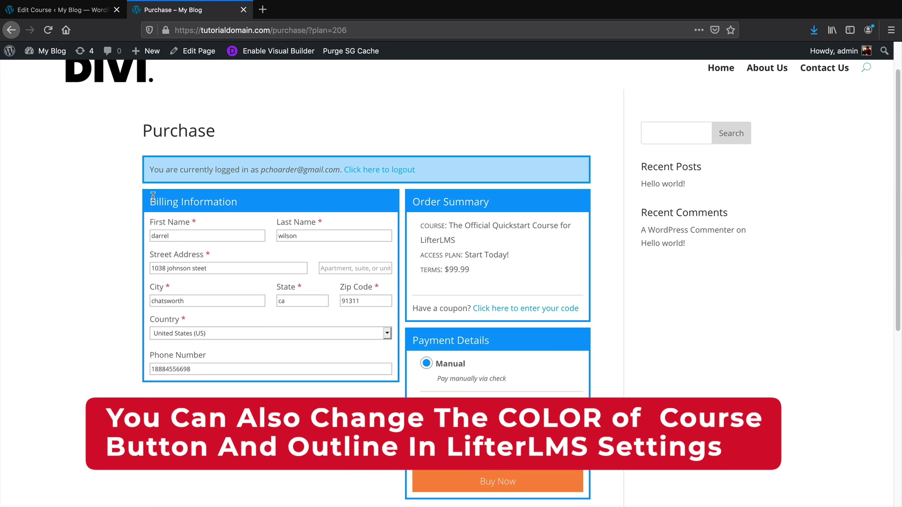
{"action": "left_click_drag", "start_coordinate": [413, 201], "coordinate": [488, 205]}
{"action": "scroll", "coordinate": [478, 222], "scroll_direction": "down", "scroll_amount": 2}
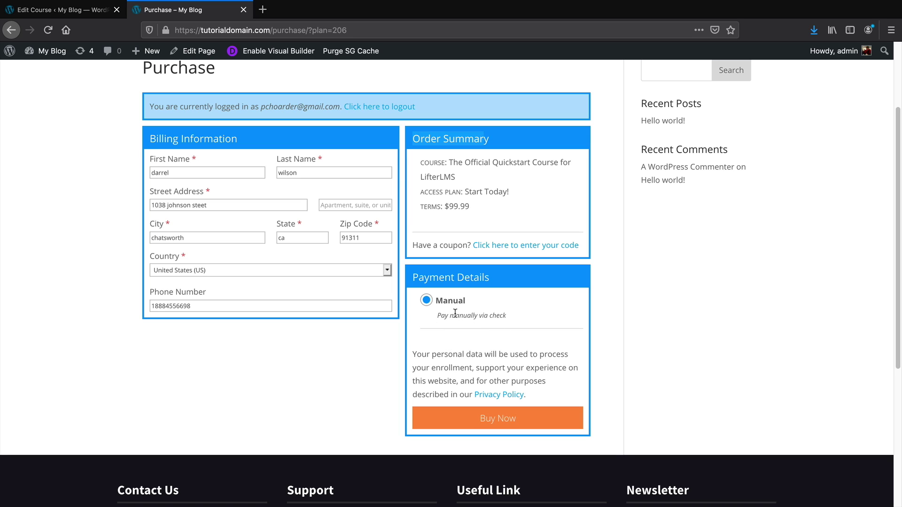
{"action": "key", "text": "ctrl+shift+Tab"}
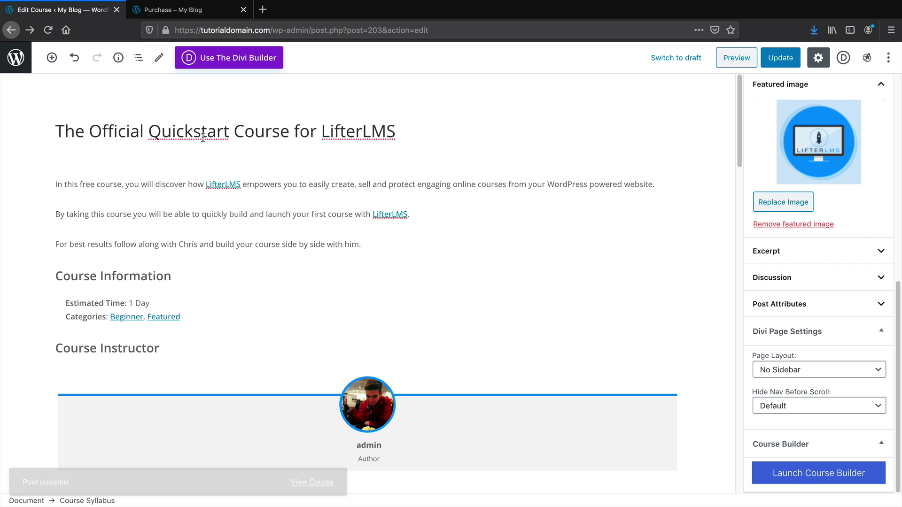
Replace the three intro paragraphs with 'this is the best course for facebook ads!'
{"action": "left_click", "coordinate": [200, 210]}
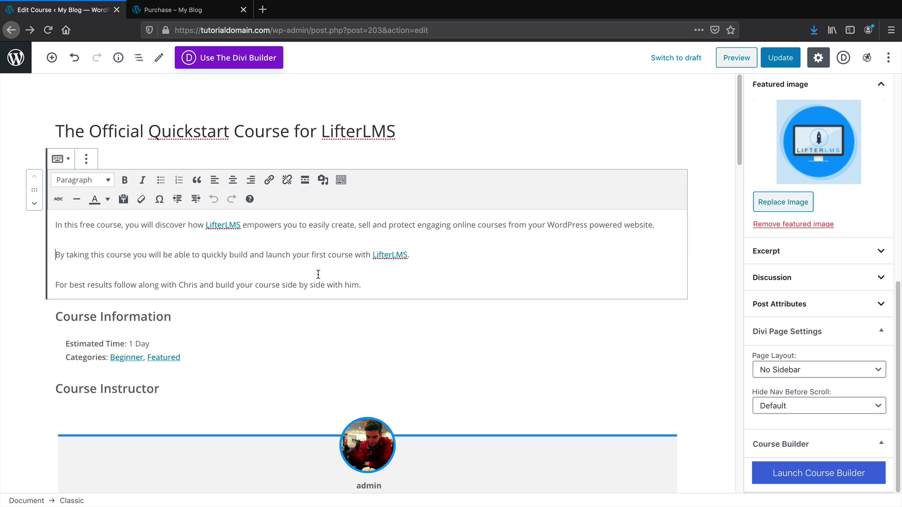
{"action": "left_click_drag", "start_coordinate": [363, 287], "coordinate": [56, 227]}
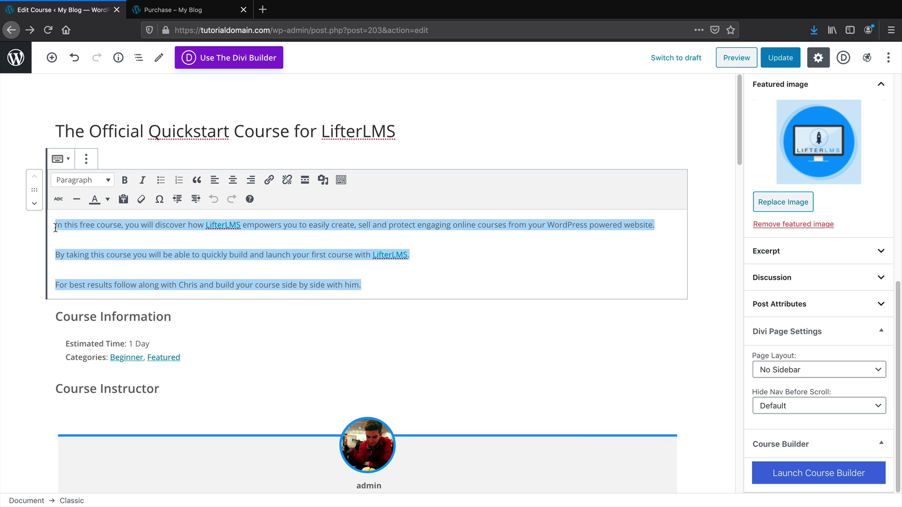
{"action": "type", "text": "this is the be"}
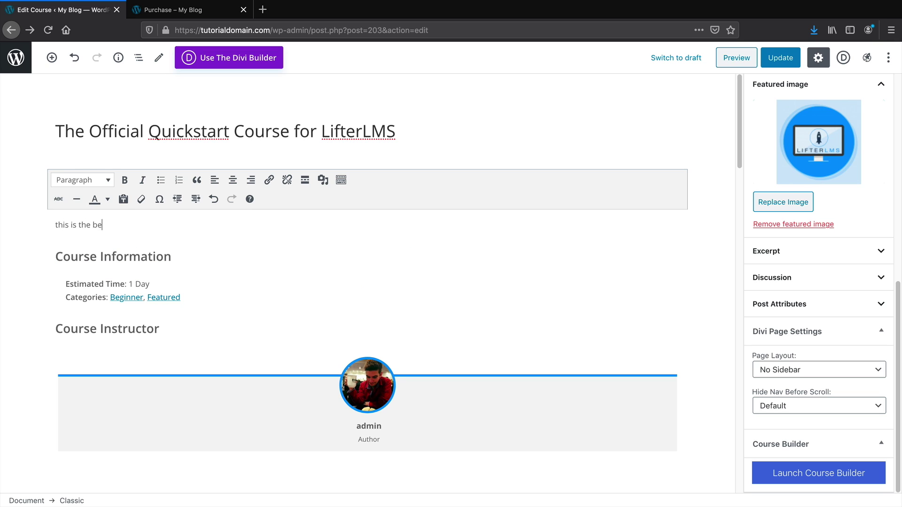
{"action": "type", "text": "st course for facebook ads!"}
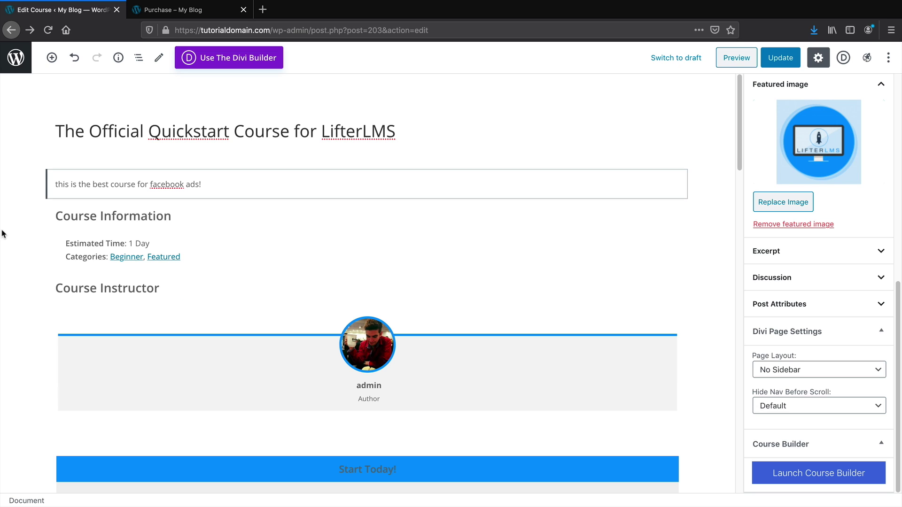
Move the intro text block down twice, then remove it via its options menu
{"action": "left_click", "coordinate": [72, 188]}
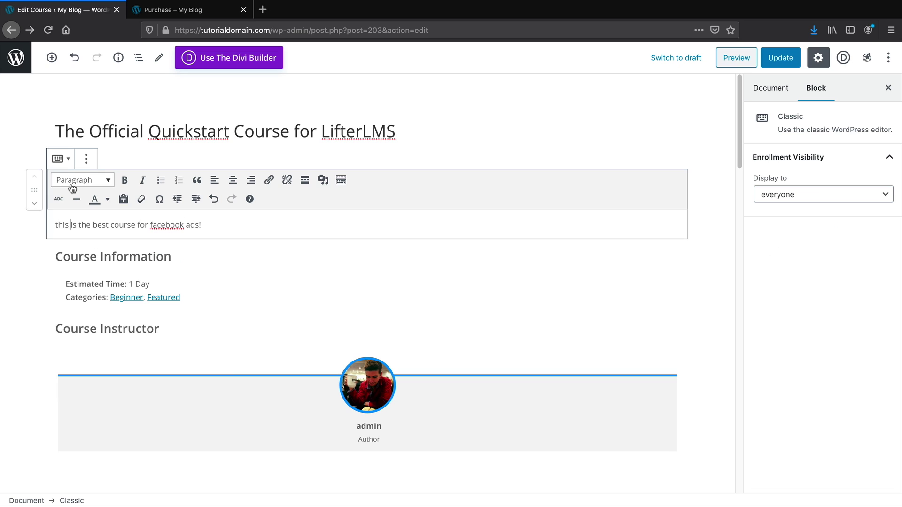
{"action": "left_click", "coordinate": [34, 204]}
{"action": "left_click", "coordinate": [34, 204]}
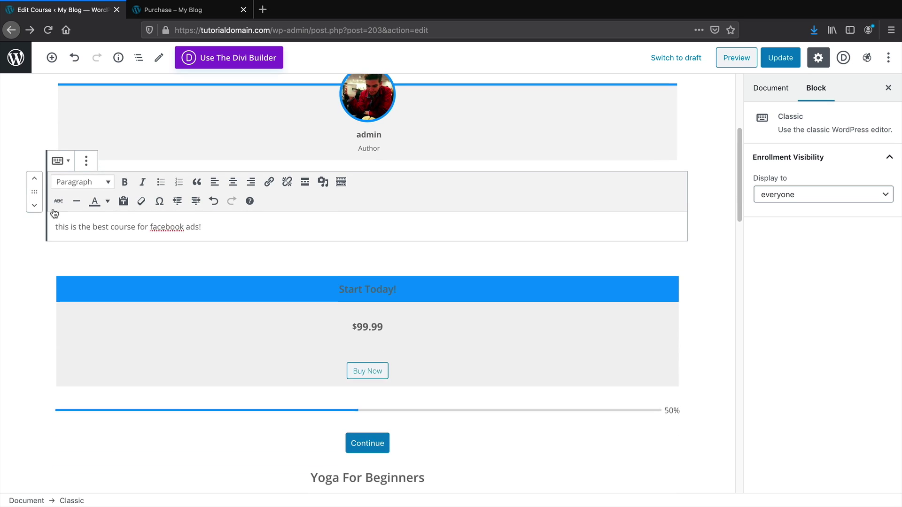
{"action": "scroll", "coordinate": [77, 217], "scroll_direction": "up", "scroll_amount": 4}
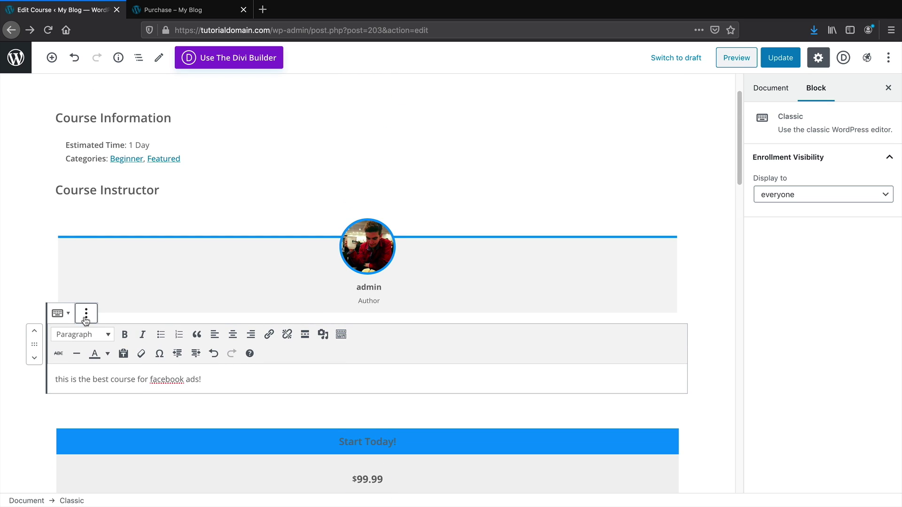
{"action": "left_click", "coordinate": [86, 313]}
{"action": "left_click", "coordinate": [111, 284]}
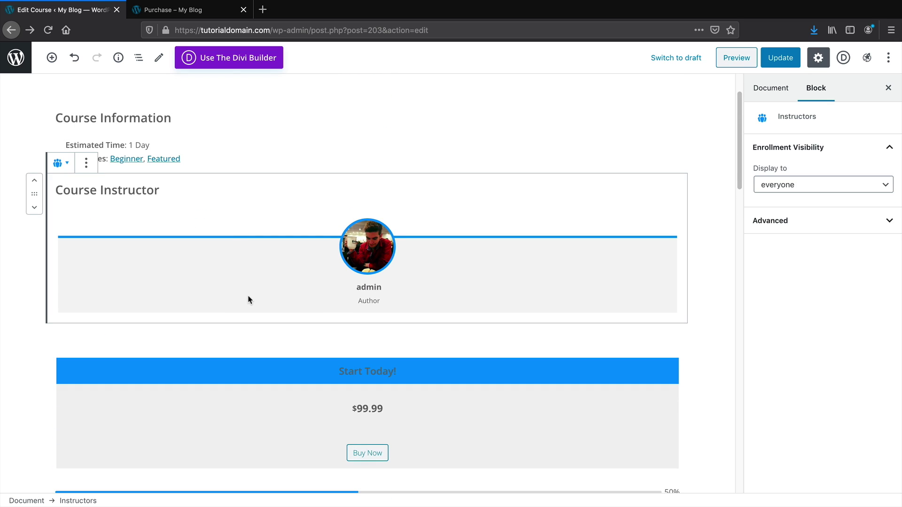
Open the block inserter, scroll its list, and expand the LifterLMS Blocks category
{"action": "scroll", "coordinate": [248, 298], "scroll_direction": "up", "scroll_amount": 2}
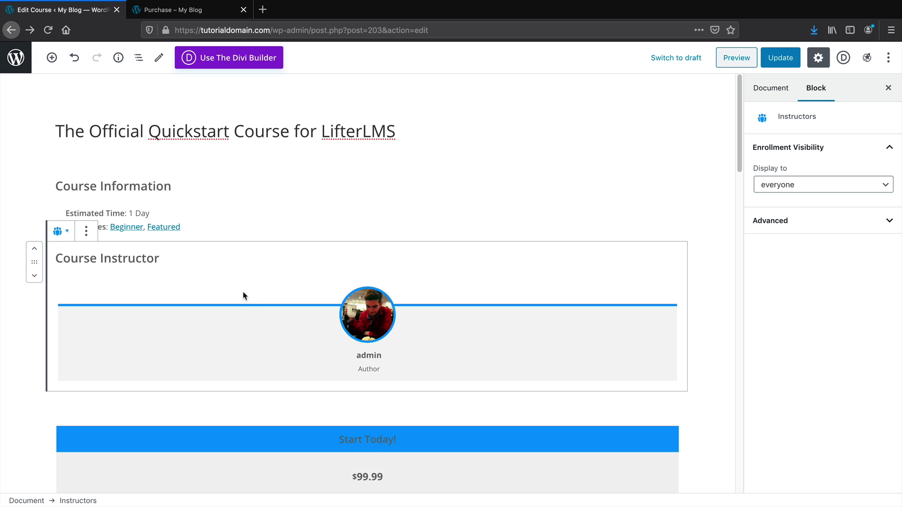
{"action": "left_click", "coordinate": [50, 58]}
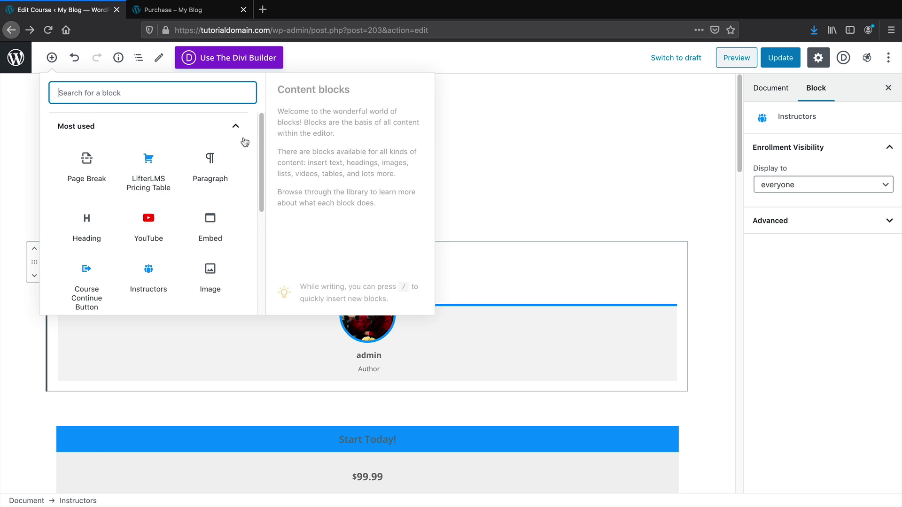
{"action": "left_click", "coordinate": [262, 151]}
{"action": "left_click_drag", "start_coordinate": [262, 151], "coordinate": [257, 265]}
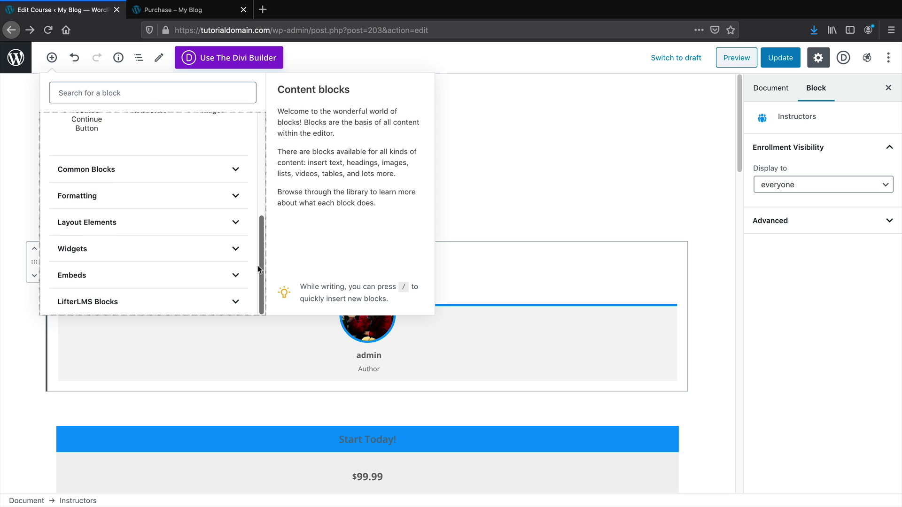
{"action": "left_click", "coordinate": [105, 300]}
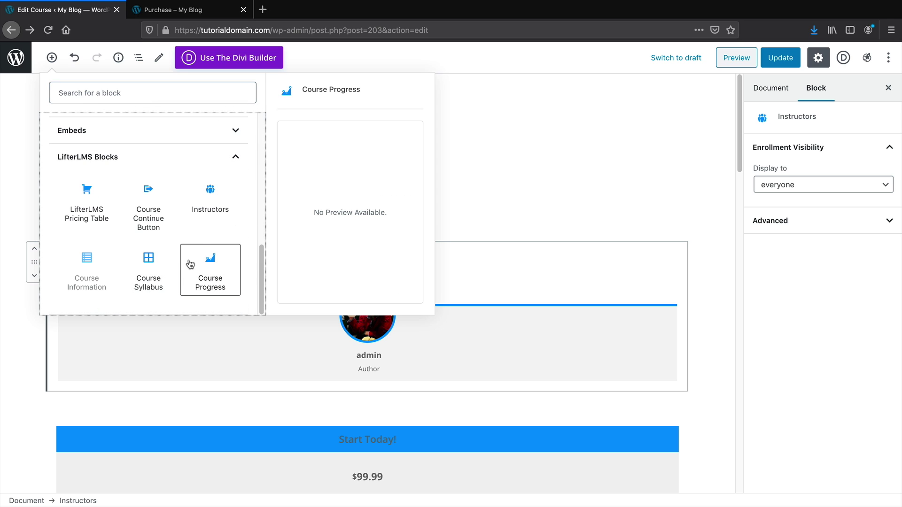
{"action": "scroll", "coordinate": [489, 324], "scroll_direction": "down", "scroll_amount": 4}
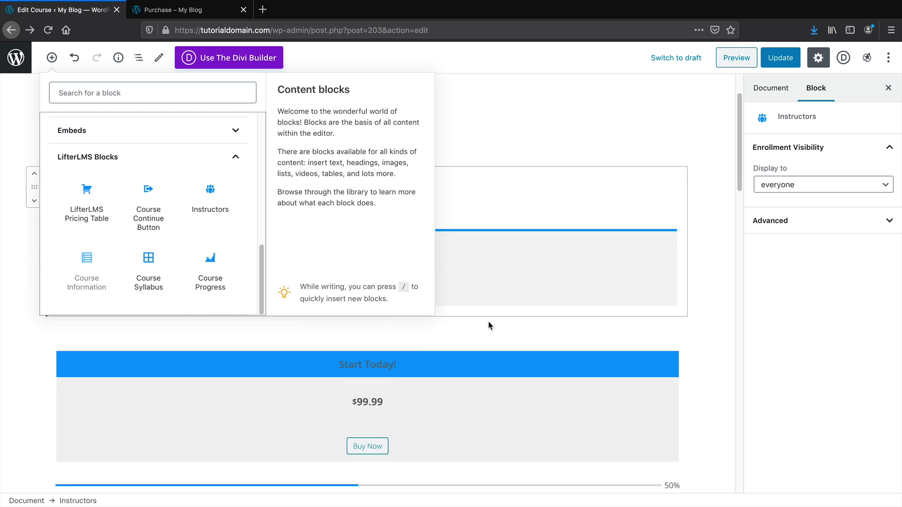
{"action": "scroll", "coordinate": [490, 307], "scroll_direction": "up", "scroll_amount": 4}
{"action": "scroll", "coordinate": [120, 252], "scroll_direction": "up", "scroll_amount": 10}
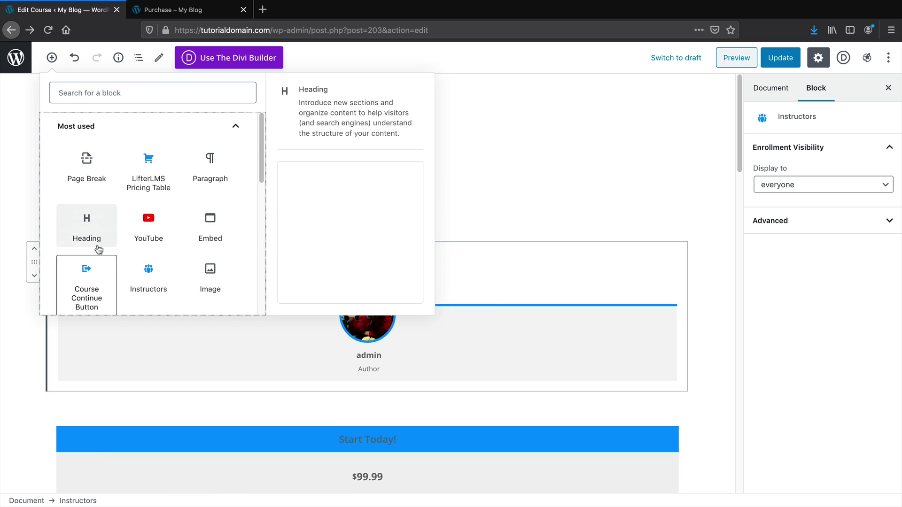
Add a paragraph 'this is content about the course' and move it up three times under the title
{"action": "left_click", "coordinate": [211, 174]}
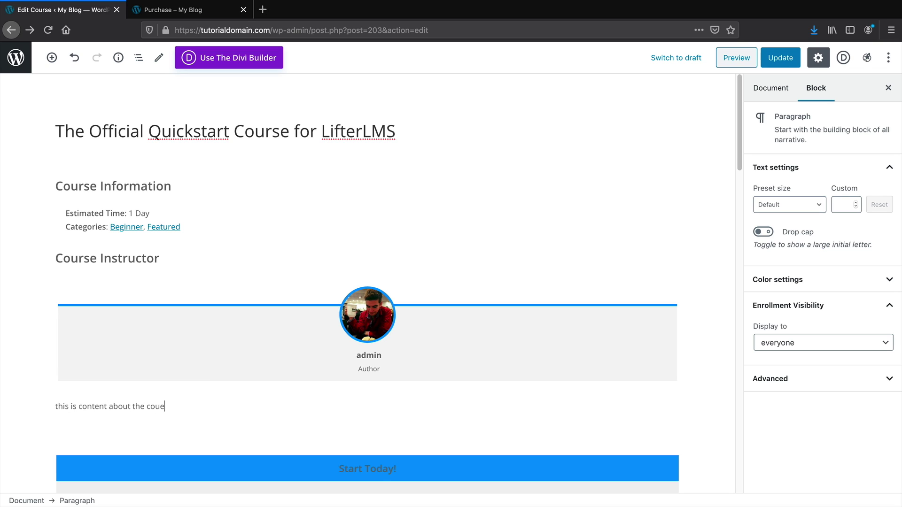
{"action": "left_click", "coordinate": [34, 400]}
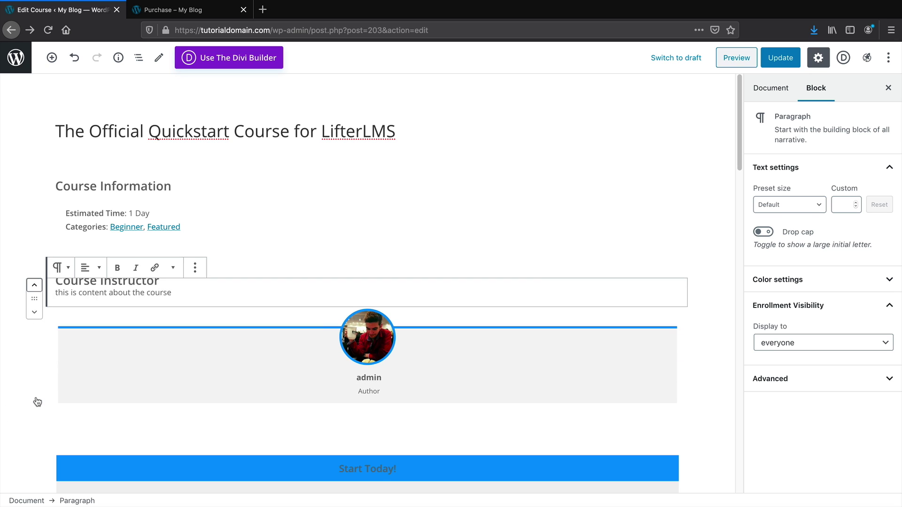
{"action": "left_click", "coordinate": [34, 281]}
{"action": "left_click", "coordinate": [34, 248]}
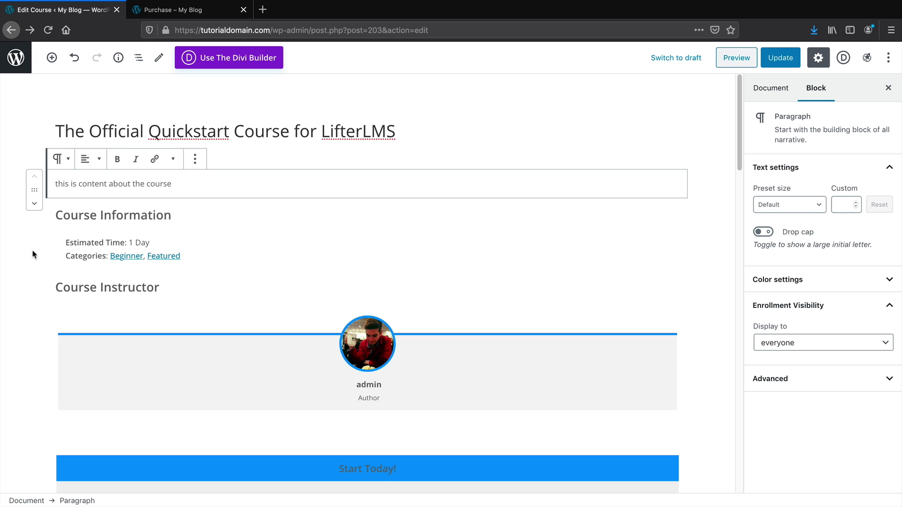
Delete the Course Information section and re-add it as a LifterLMS Course Information block
{"action": "left_click", "coordinate": [116, 216]}
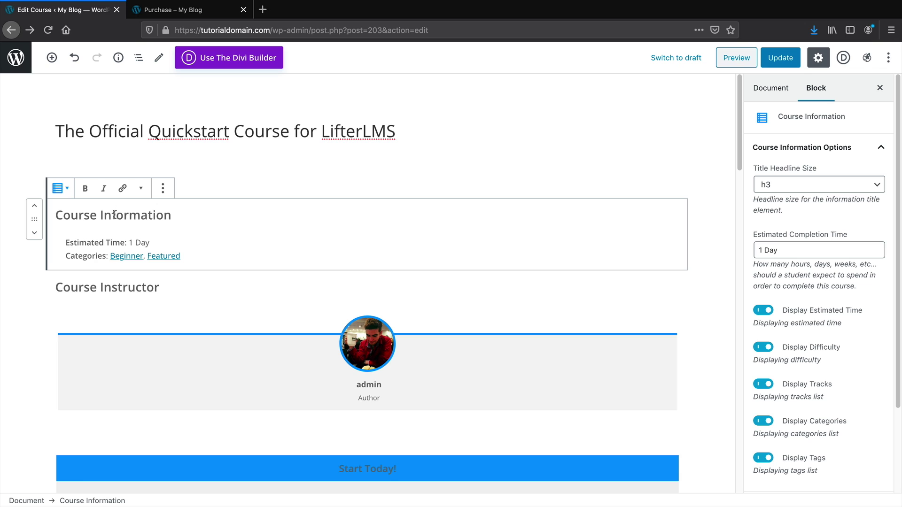
{"action": "left_click", "coordinate": [162, 196]}
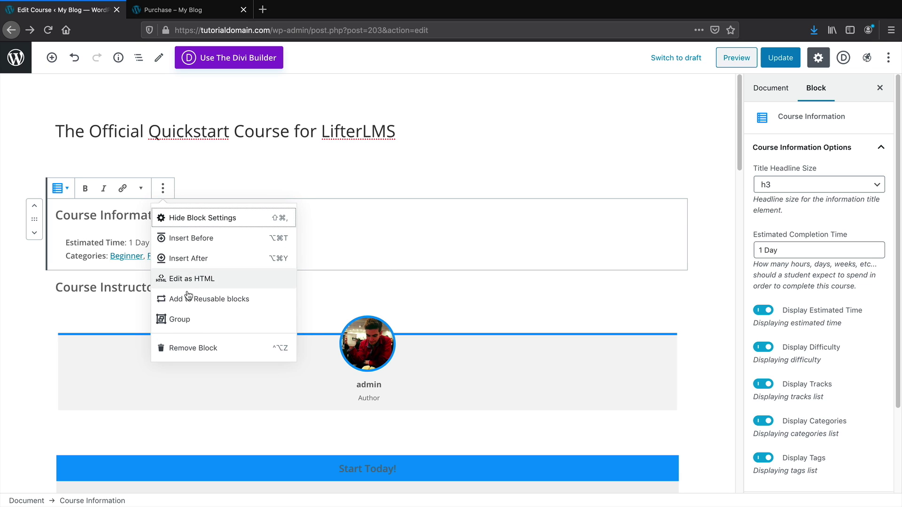
{"action": "left_click", "coordinate": [200, 349]}
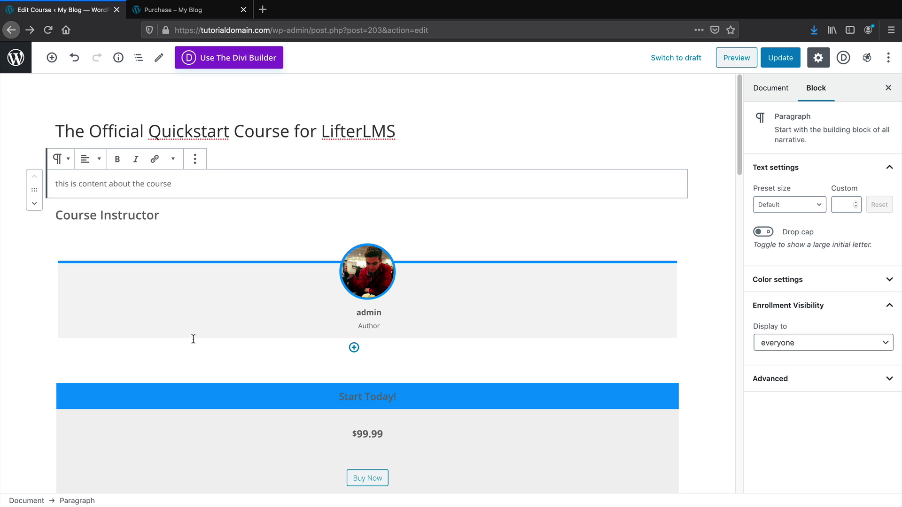
{"action": "left_click", "coordinate": [52, 57]}
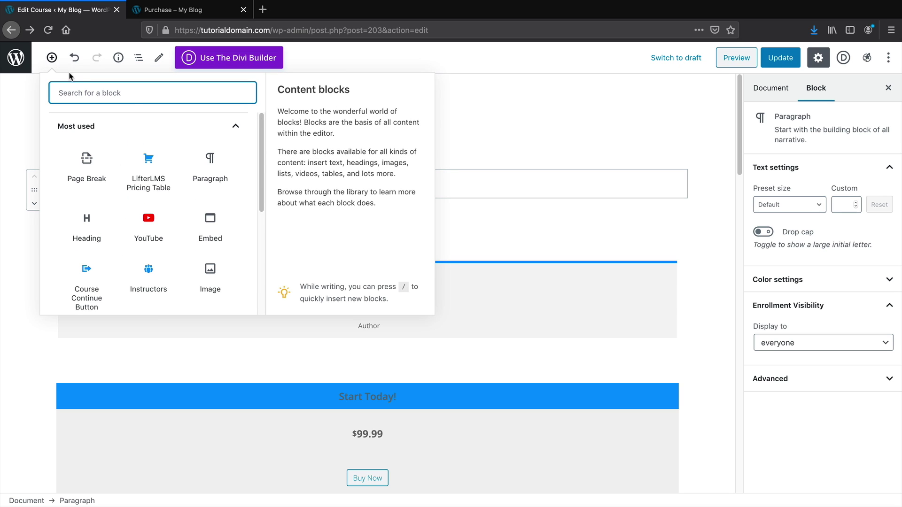
{"action": "left_click_drag", "start_coordinate": [261, 165], "coordinate": [261, 266]}
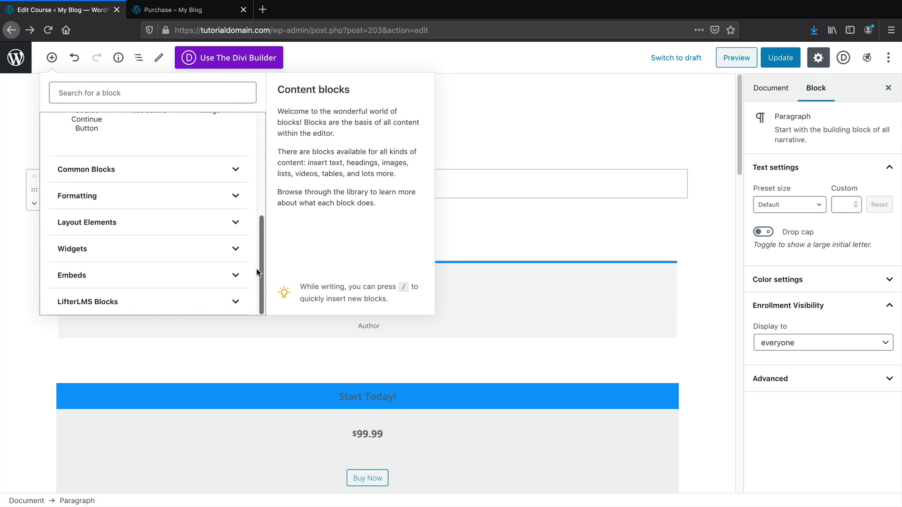
{"action": "left_click", "coordinate": [161, 299]}
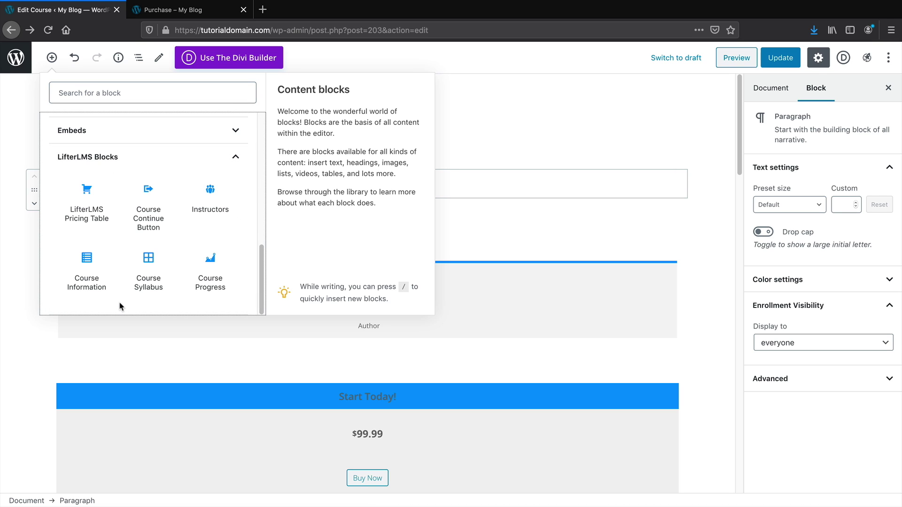
{"action": "left_click", "coordinate": [89, 281]}
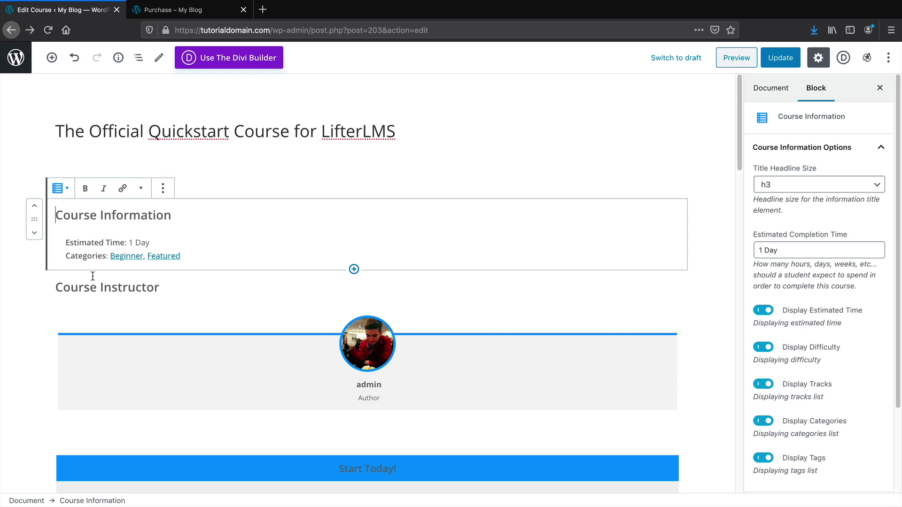
{"action": "left_click", "coordinate": [36, 234]}
Replace the Course Instructor section with a LifterLMS Instructors block below Course Information
{"action": "left_click", "coordinate": [342, 267]}
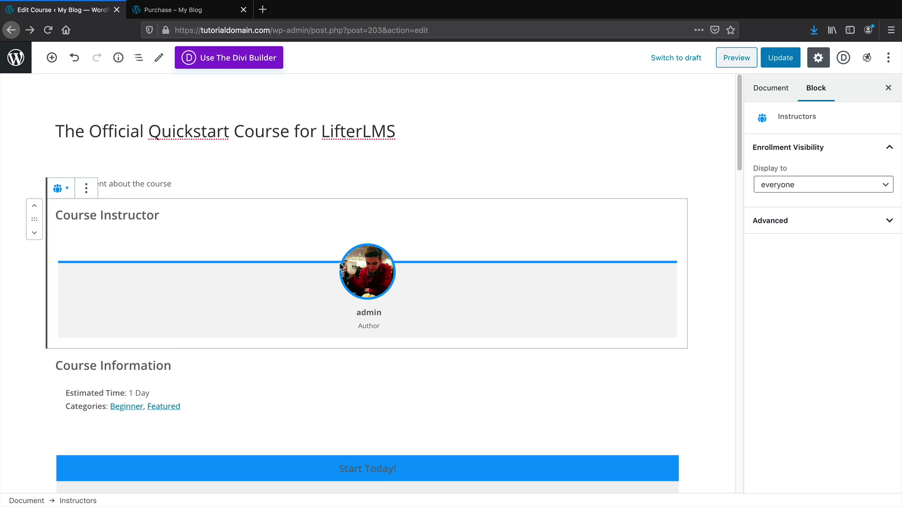
{"action": "left_click", "coordinate": [83, 196]}
{"action": "left_click", "coordinate": [125, 368]}
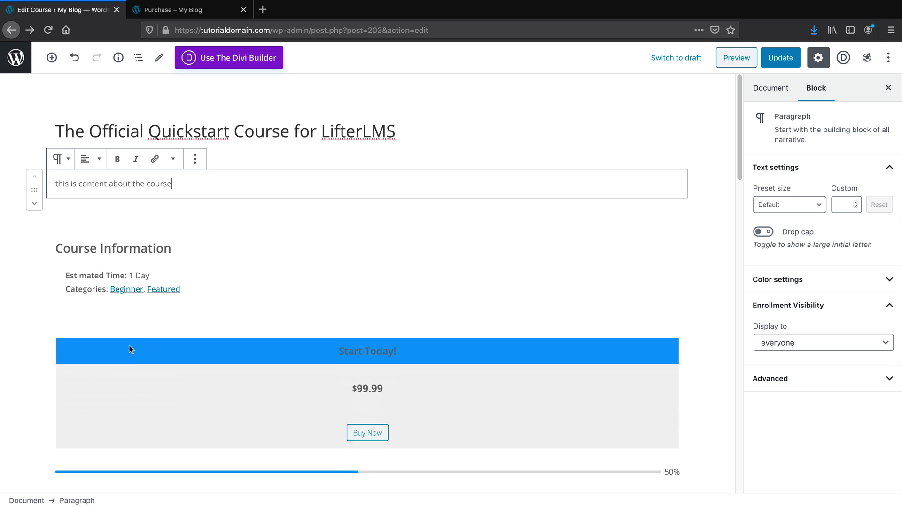
{"action": "left_click", "coordinate": [51, 57]}
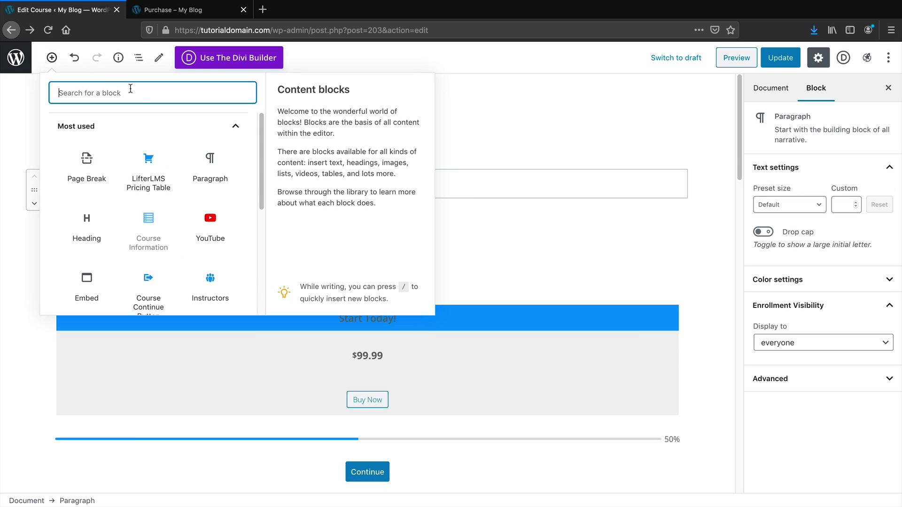
{"action": "scroll", "coordinate": [186, 212], "scroll_direction": "down", "scroll_amount": 5}
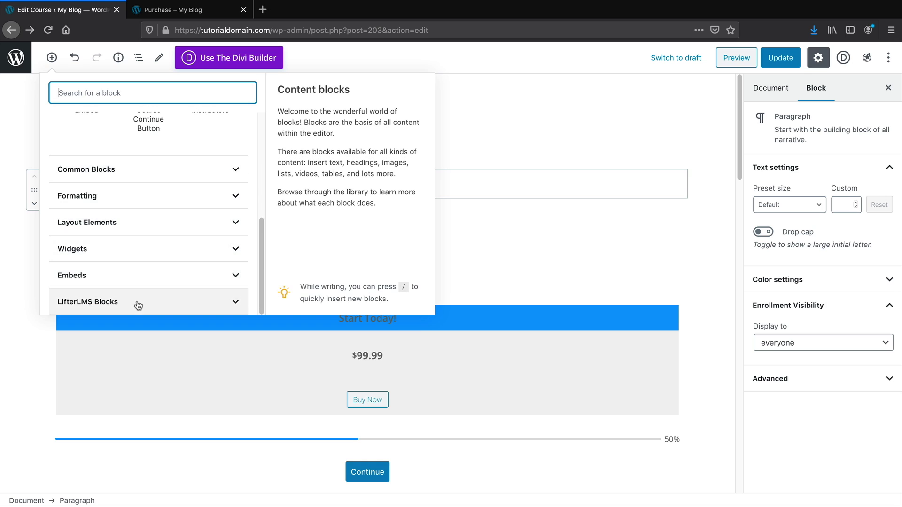
{"action": "left_click", "coordinate": [137, 301]}
{"action": "left_click", "coordinate": [87, 265]}
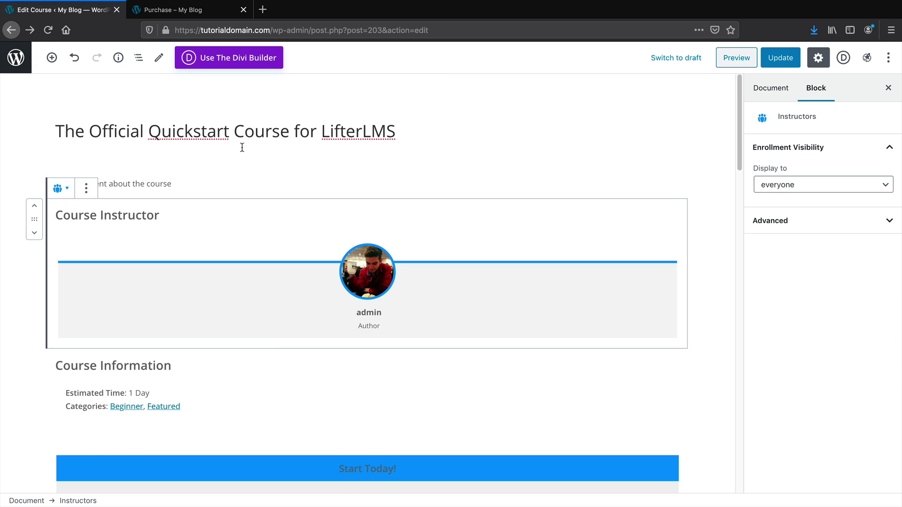
{"action": "left_click", "coordinate": [34, 233]}
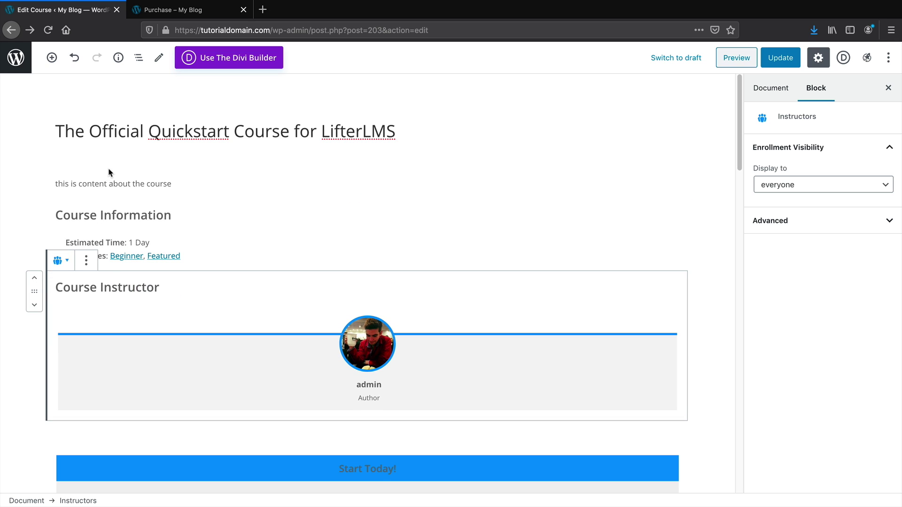
{"action": "left_click", "coordinate": [96, 183]}
{"action": "left_click", "coordinate": [57, 61]}
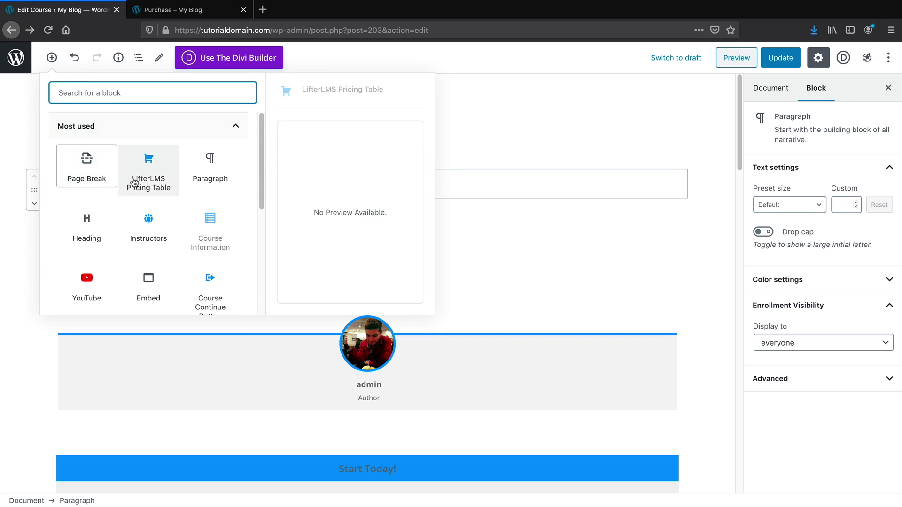
Insert the portrait-square-07 photo from the Media Library as an Image block under the intro paragraph
{"action": "left_click", "coordinate": [213, 172]}
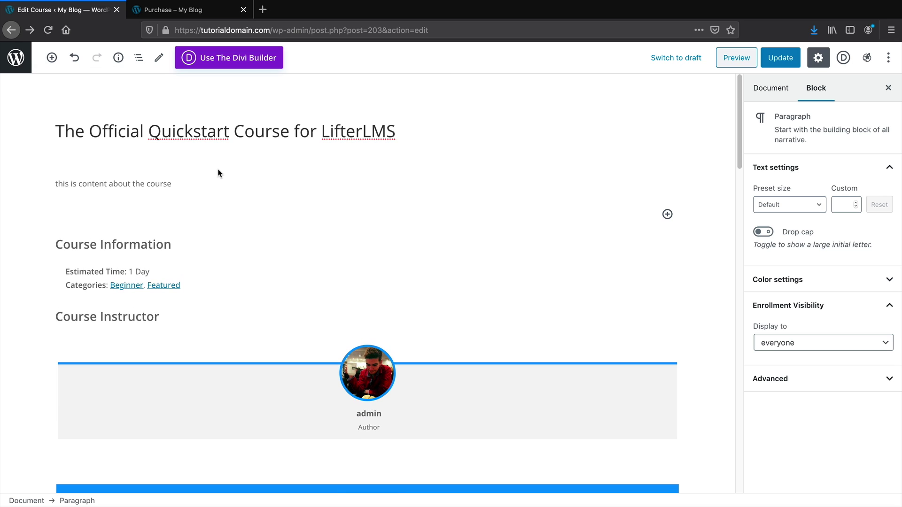
{"action": "left_click", "coordinate": [52, 58]}
{"action": "scroll", "coordinate": [92, 235], "scroll_direction": "down", "scroll_amount": 5}
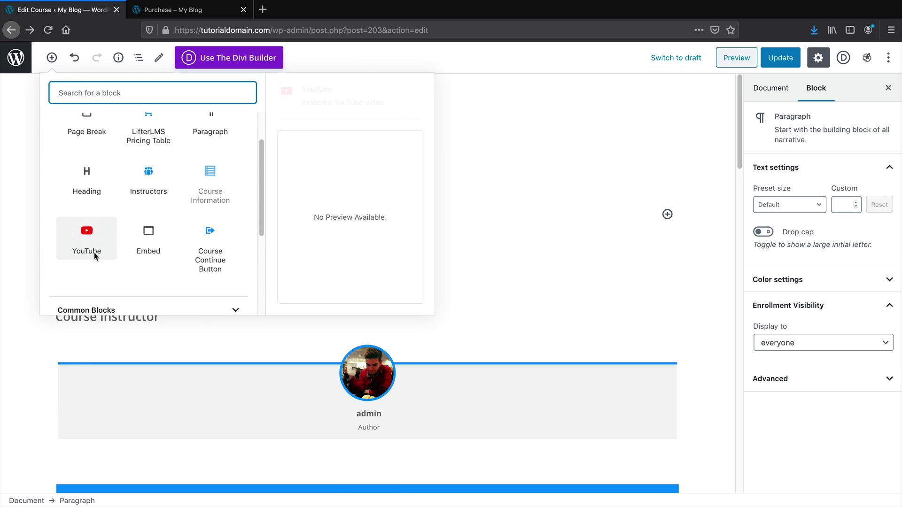
{"action": "scroll", "coordinate": [121, 207], "scroll_direction": "down", "scroll_amount": 2}
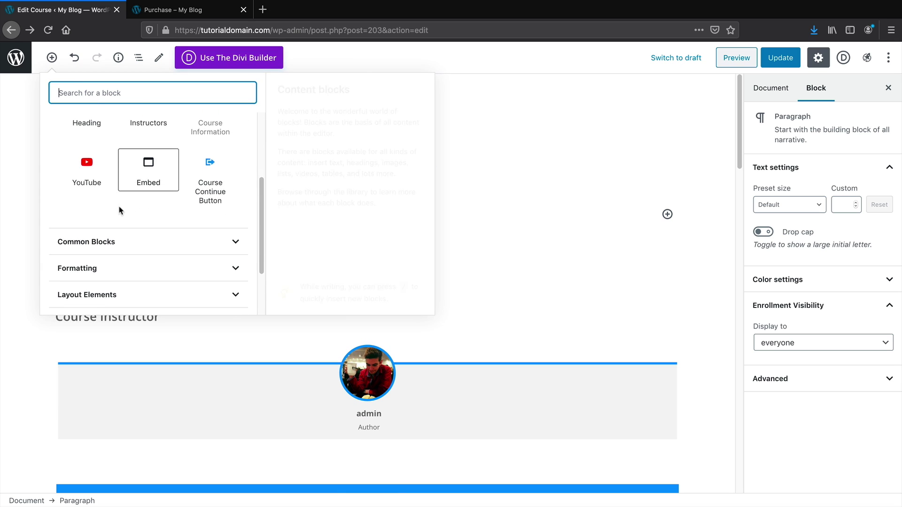
{"action": "left_click", "coordinate": [131, 258]}
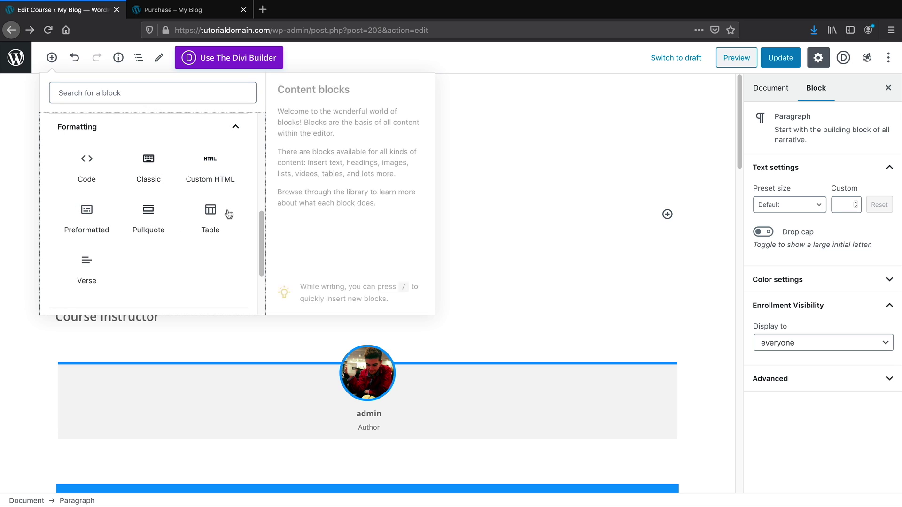
{"action": "scroll", "coordinate": [191, 217], "scroll_direction": "up", "scroll_amount": 2}
{"action": "left_click", "coordinate": [233, 162]}
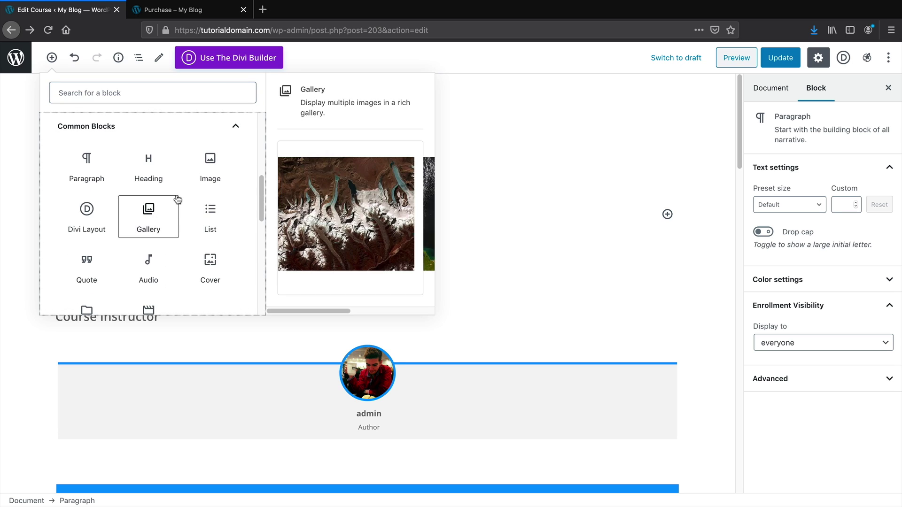
{"action": "left_click", "coordinate": [207, 174]}
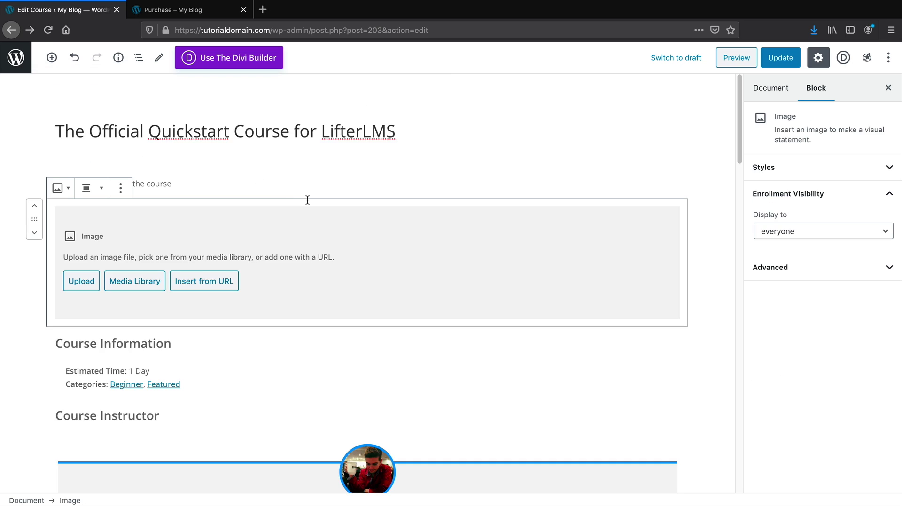
{"action": "left_click", "coordinate": [139, 286]}
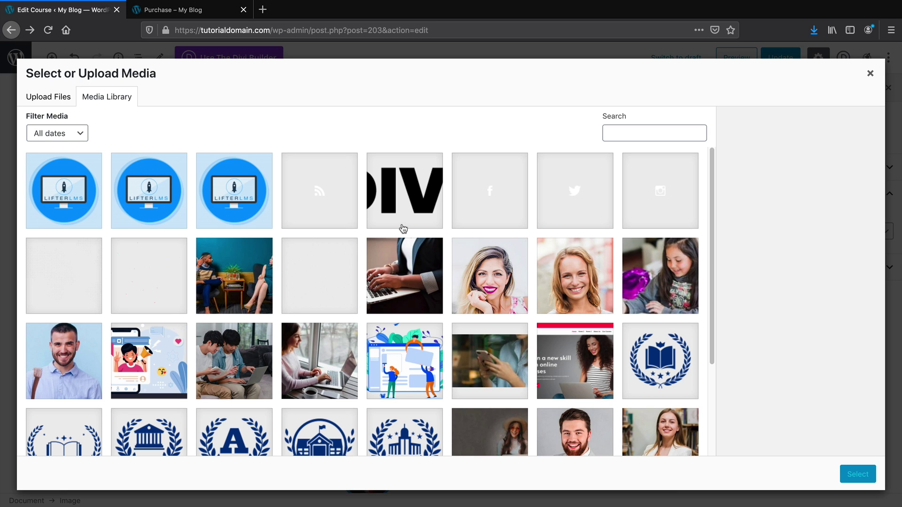
{"action": "left_click", "coordinate": [505, 279]}
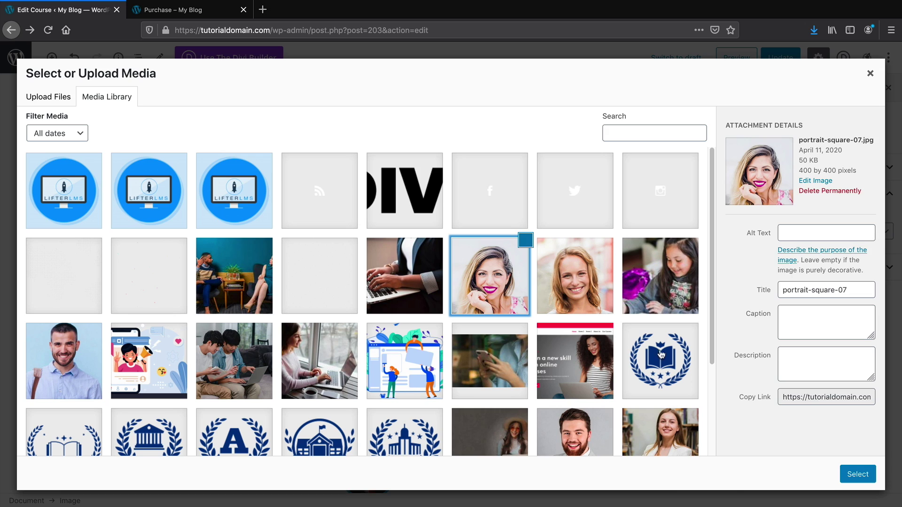
{"action": "left_click", "coordinate": [857, 474]}
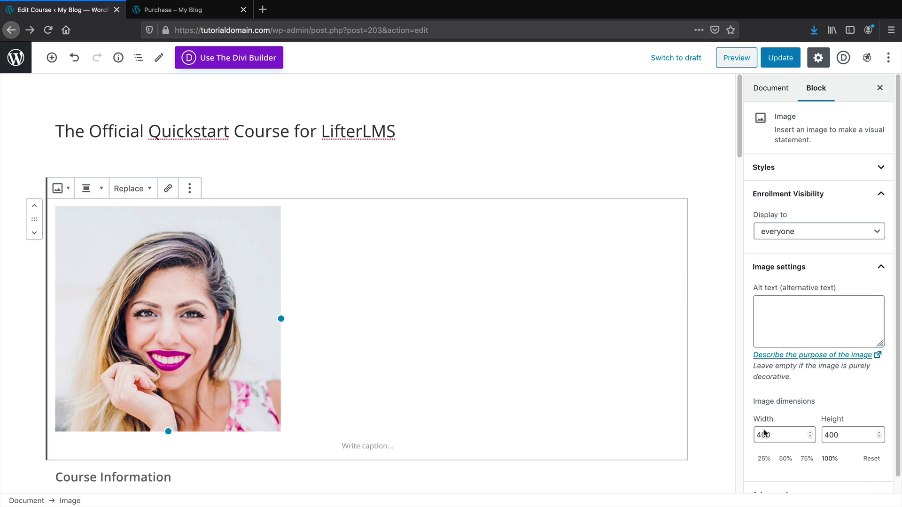
{"action": "left_click", "coordinate": [2, 292]}
Update the course with the new portrait image
{"action": "scroll", "coordinate": [131, 376], "scroll_direction": "down", "scroll_amount": 2}
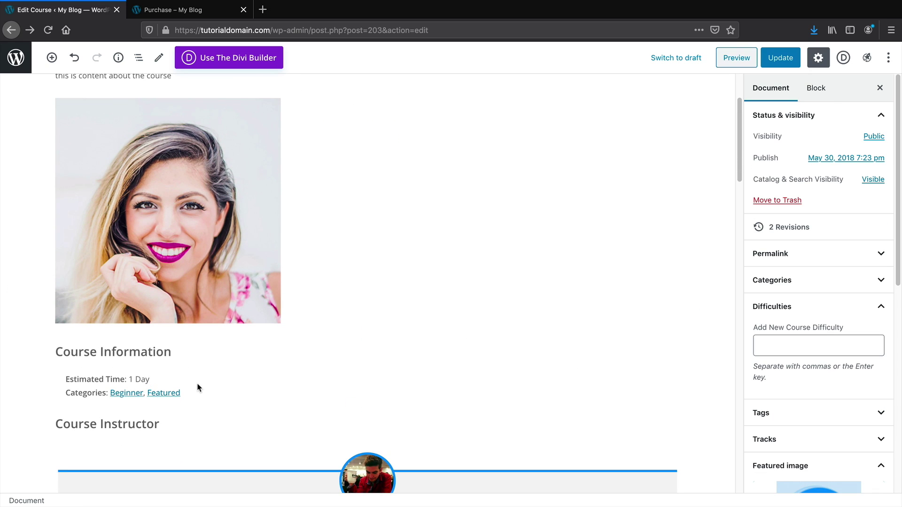
{"action": "scroll", "coordinate": [195, 387], "scroll_direction": "down", "scroll_amount": 3}
{"action": "scroll", "coordinate": [195, 387], "scroll_direction": "up", "scroll_amount": 2}
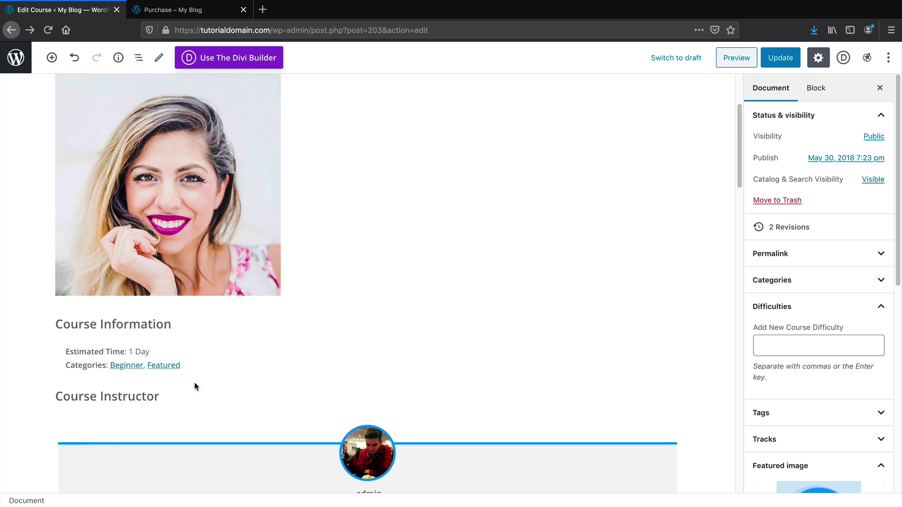
{"action": "scroll", "coordinate": [196, 386], "scroll_direction": "up", "scroll_amount": 3}
{"action": "left_click", "coordinate": [776, 58]}
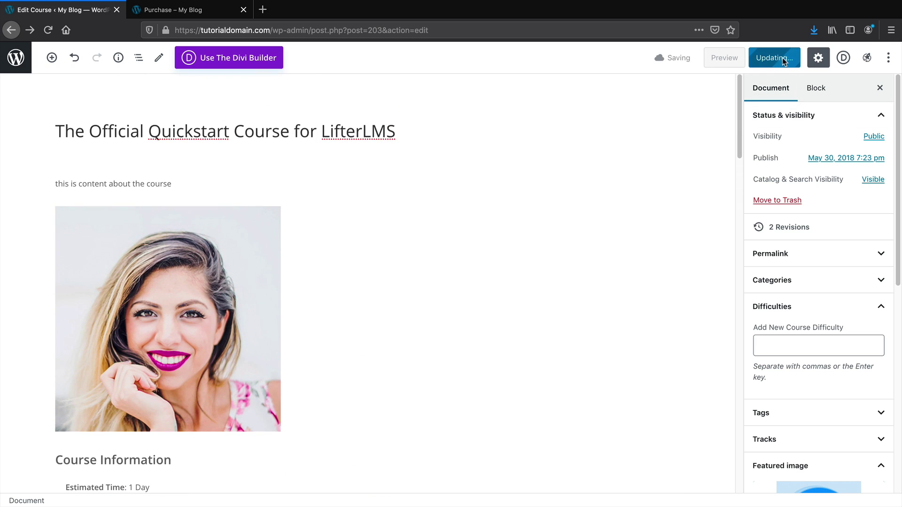
Preview the course page, scroll through it, and return to the editor
{"action": "left_click", "coordinate": [723, 59]}
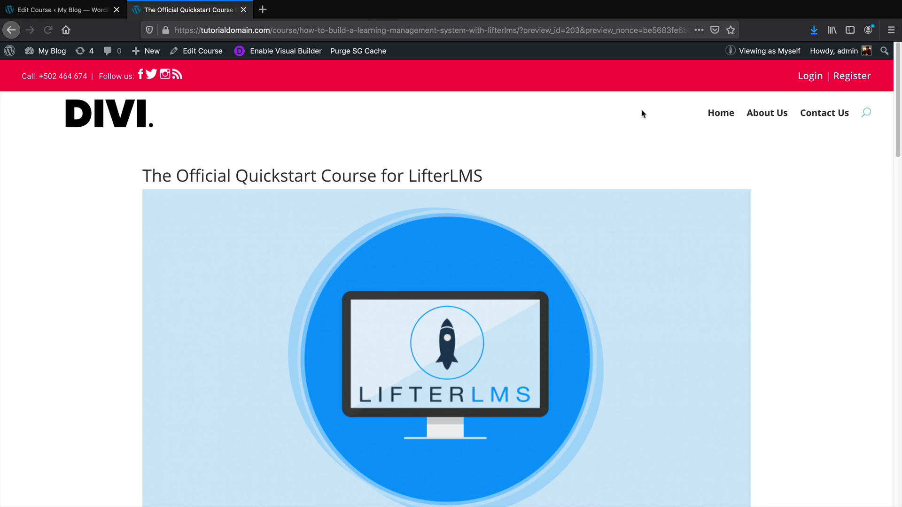
{"action": "scroll", "coordinate": [548, 216], "scroll_direction": "down", "scroll_amount": 5}
{"action": "scroll", "coordinate": [552, 200], "scroll_direction": "down", "scroll_amount": 6}
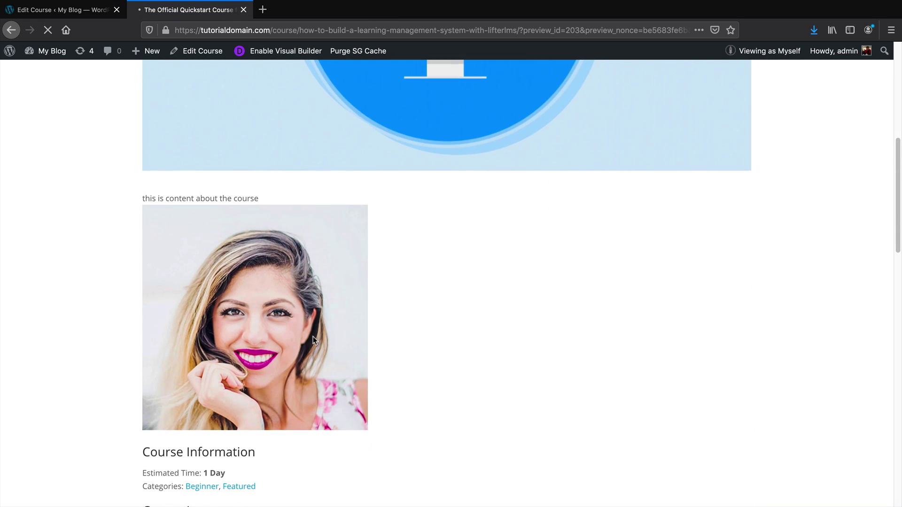
{"action": "scroll", "coordinate": [310, 288], "scroll_direction": "down", "scroll_amount": 10}
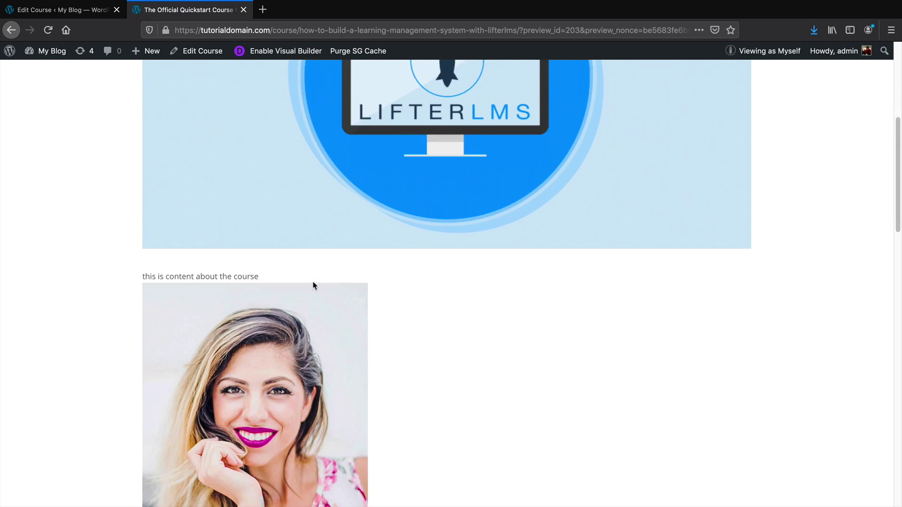
{"action": "scroll", "coordinate": [897, 252], "scroll_direction": "down", "scroll_amount": 9}
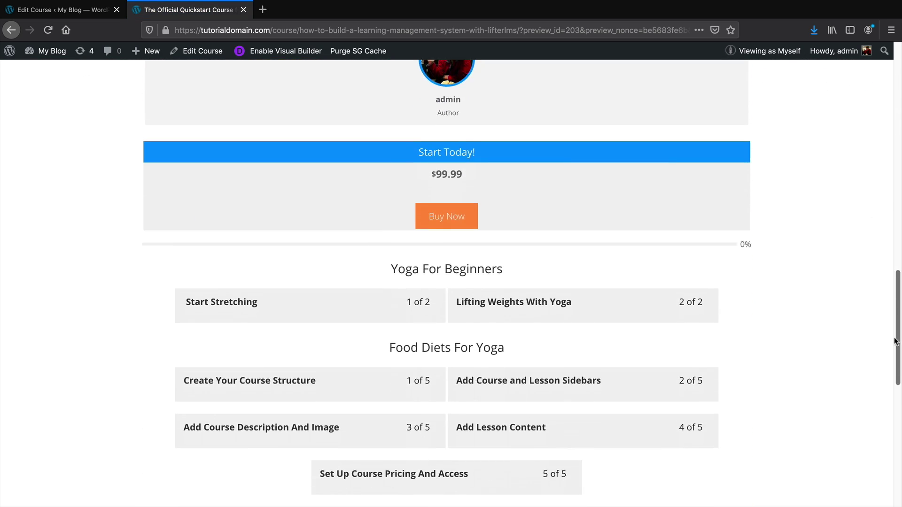
{"action": "scroll", "coordinate": [881, 188], "scroll_direction": "up", "scroll_amount": 12}
{"action": "scroll", "coordinate": [883, 150], "scroll_direction": "up", "scroll_amount": 8}
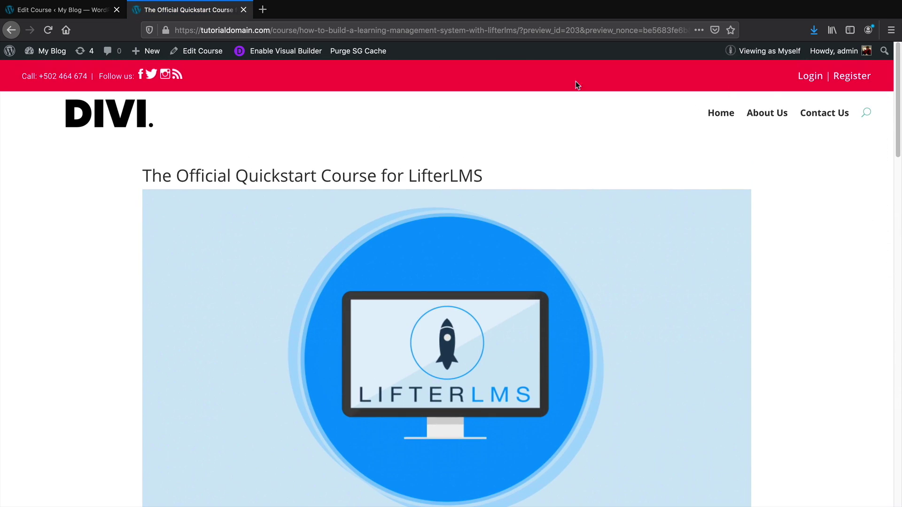
{"action": "left_click", "coordinate": [66, 10]}
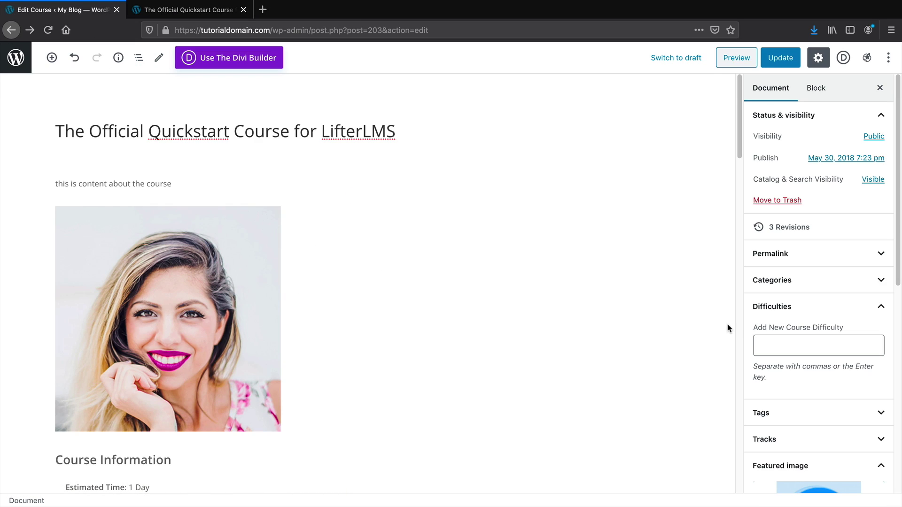
Set the smiling woman's portrait as the course's featured image and update
{"action": "scroll", "coordinate": [761, 305], "scroll_direction": "down", "scroll_amount": 5}
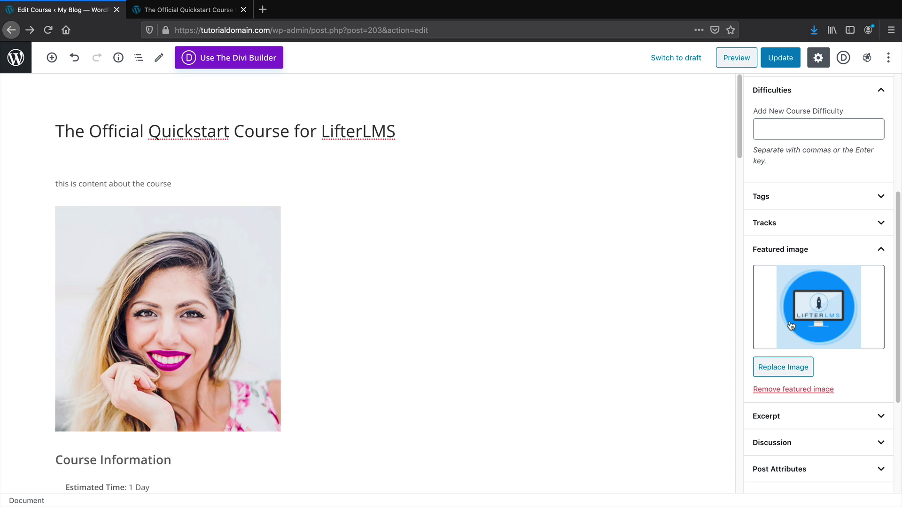
{"action": "left_click", "coordinate": [783, 368]}
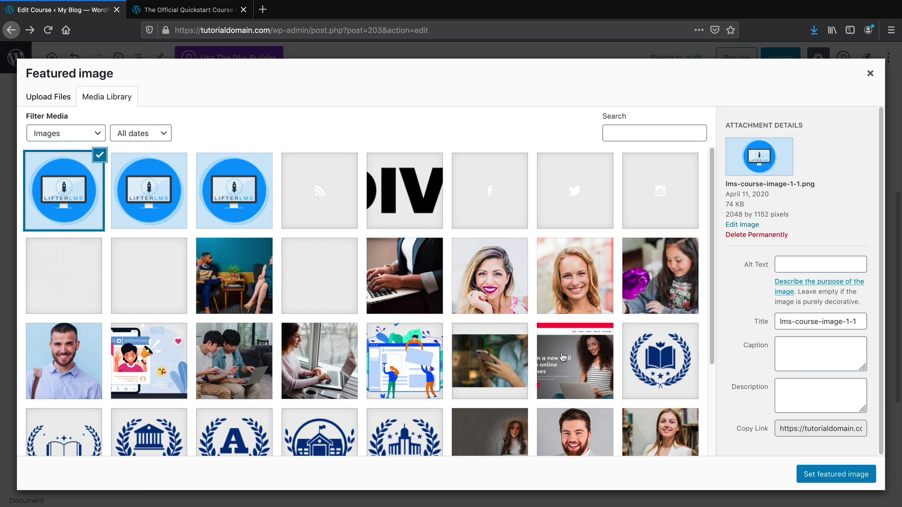
{"action": "left_click", "coordinate": [501, 281]}
{"action": "left_click", "coordinate": [829, 475]}
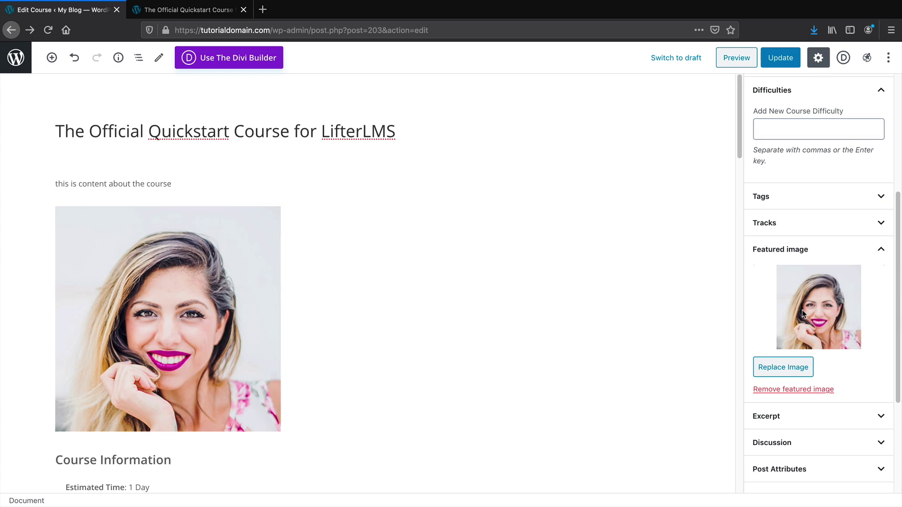
{"action": "left_click", "coordinate": [775, 63]}
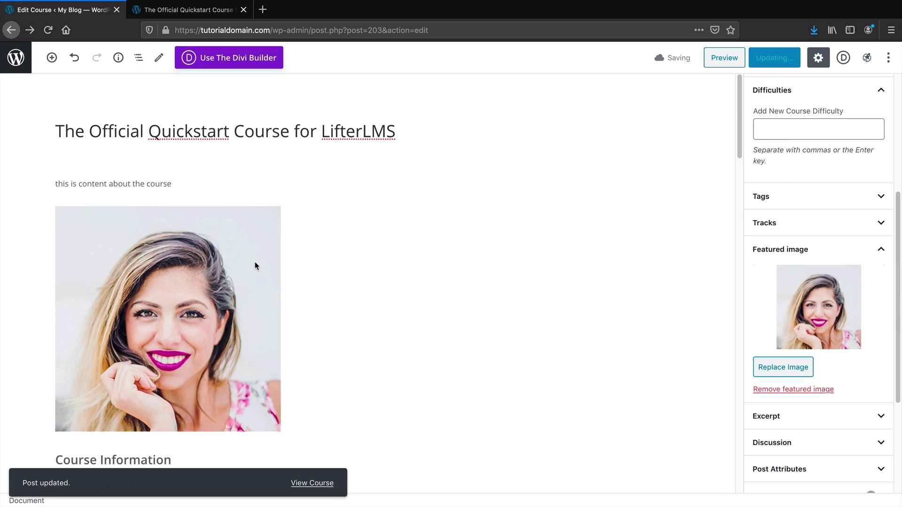
Delete the inline portrait image block and update the course
{"action": "left_click", "coordinate": [221, 258]}
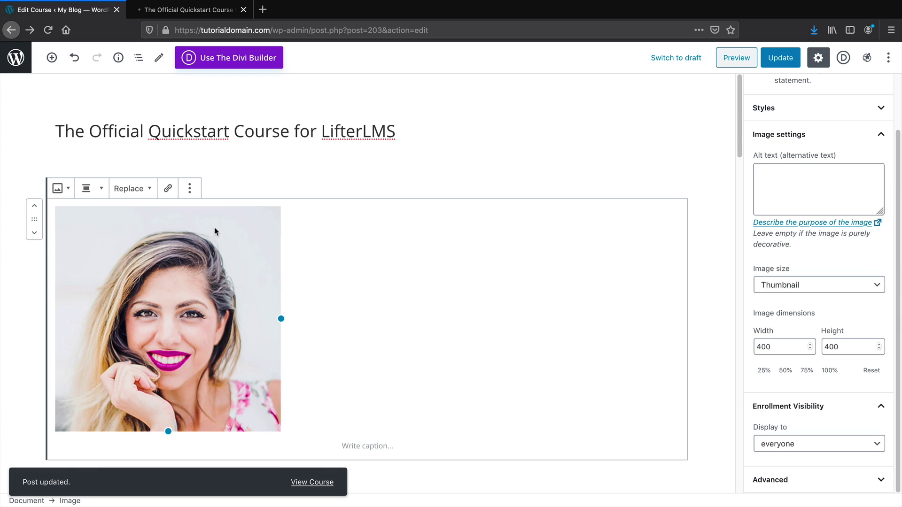
{"action": "key", "text": "Delete"}
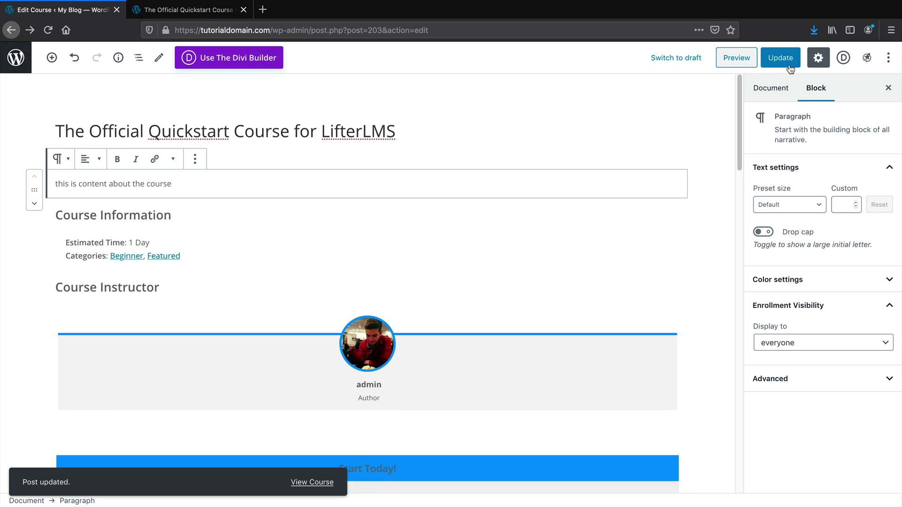
{"action": "left_click", "coordinate": [787, 56]}
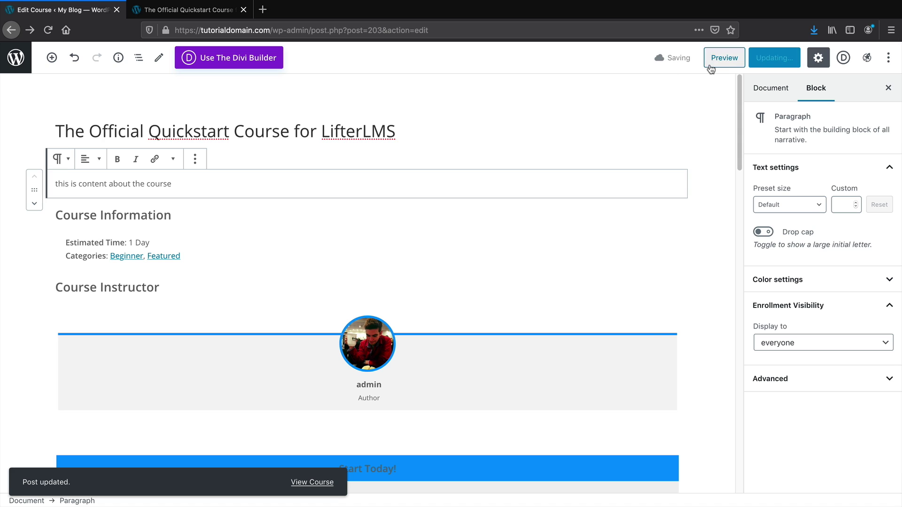
{"action": "left_click", "coordinate": [724, 57]}
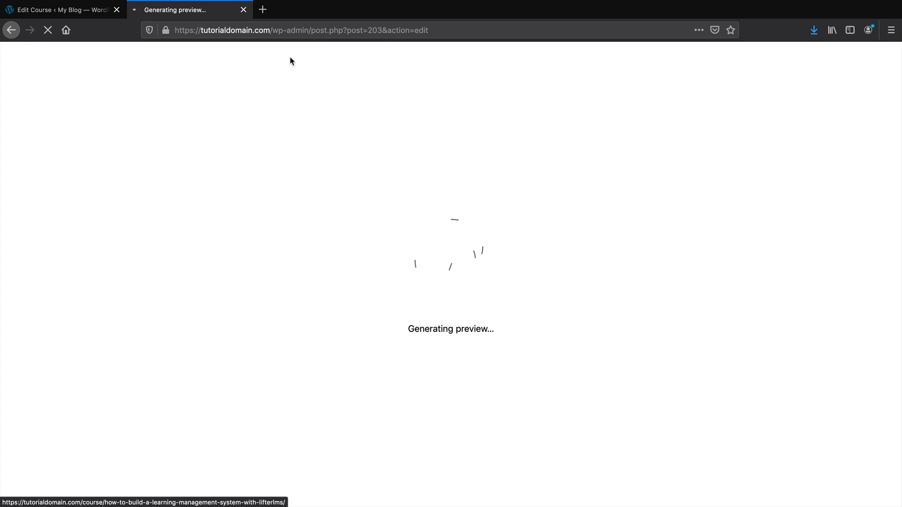
{"action": "scroll", "coordinate": [346, 181], "scroll_direction": "down", "scroll_amount": 2}
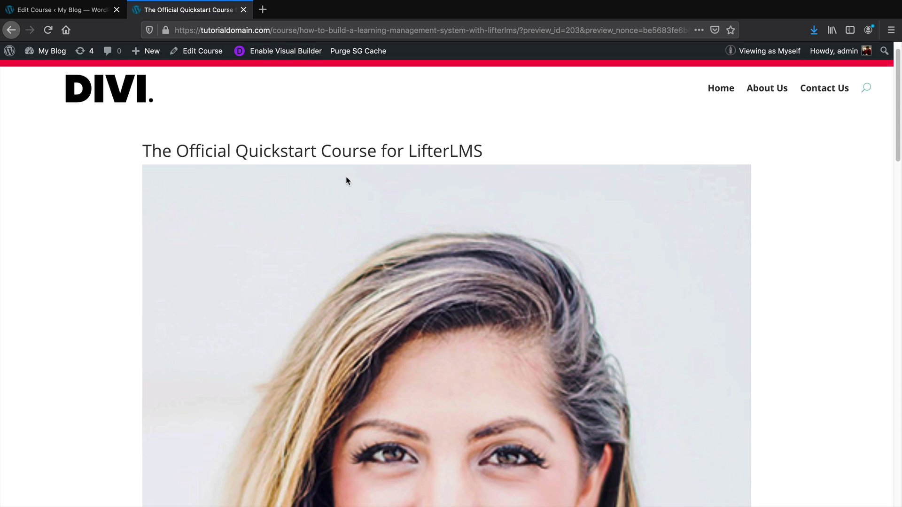
{"action": "mouse_move", "coordinate": [899, 127]}
{"action": "left_mouse_down"}
{"action": "mouse_move", "coordinate": [899, 194]}
{"action": "mouse_move", "coordinate": [899, 115]}
{"action": "left_mouse_up"}
{"action": "left_click", "coordinate": [728, 117]}
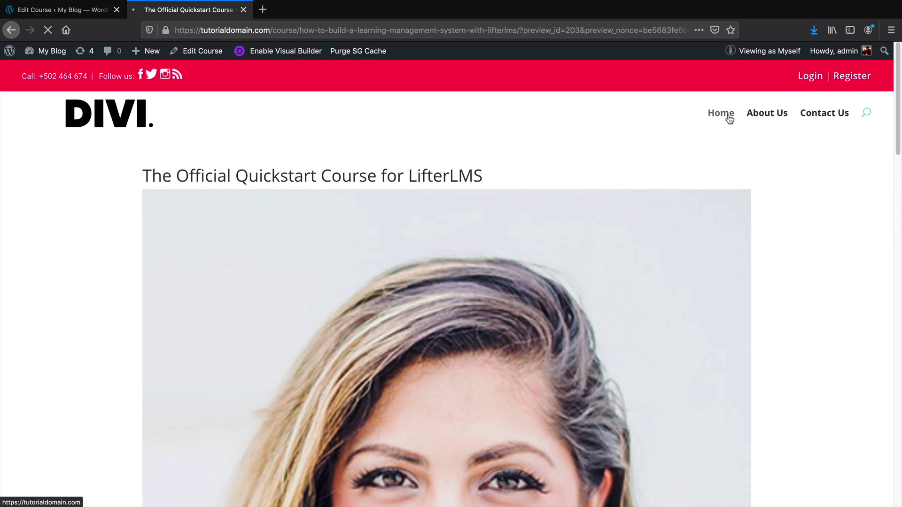
{"action": "scroll", "coordinate": [895, 135], "scroll_direction": "down", "scroll_amount": 5}
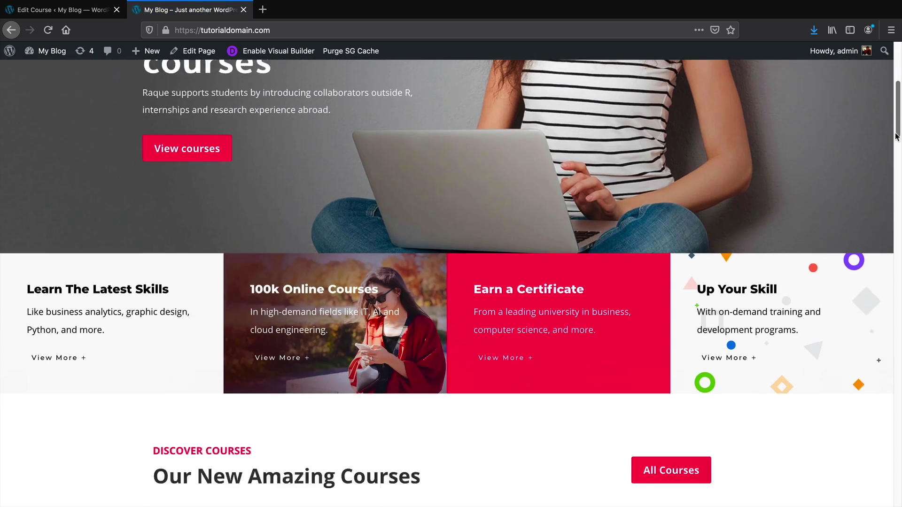
{"action": "scroll", "coordinate": [896, 136], "scroll_direction": "down", "scroll_amount": 8}
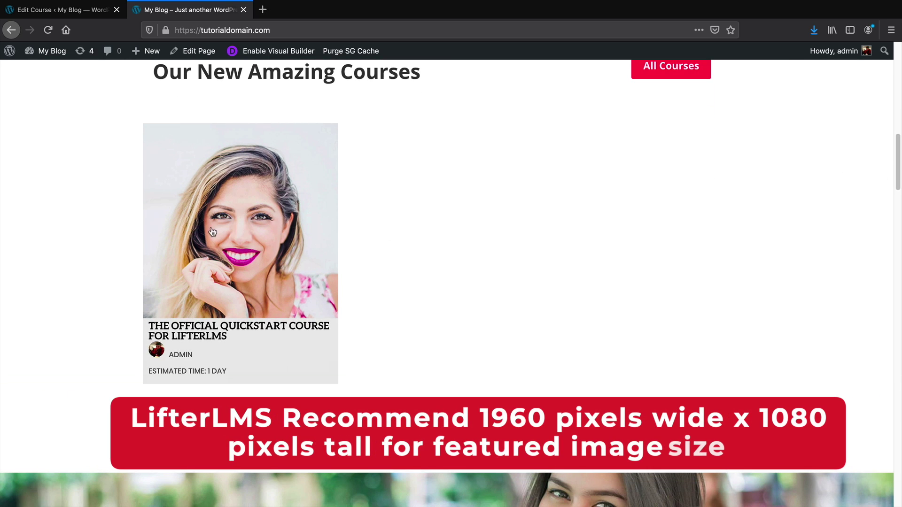
{"action": "key", "text": "ctrl+shift+Tab"}
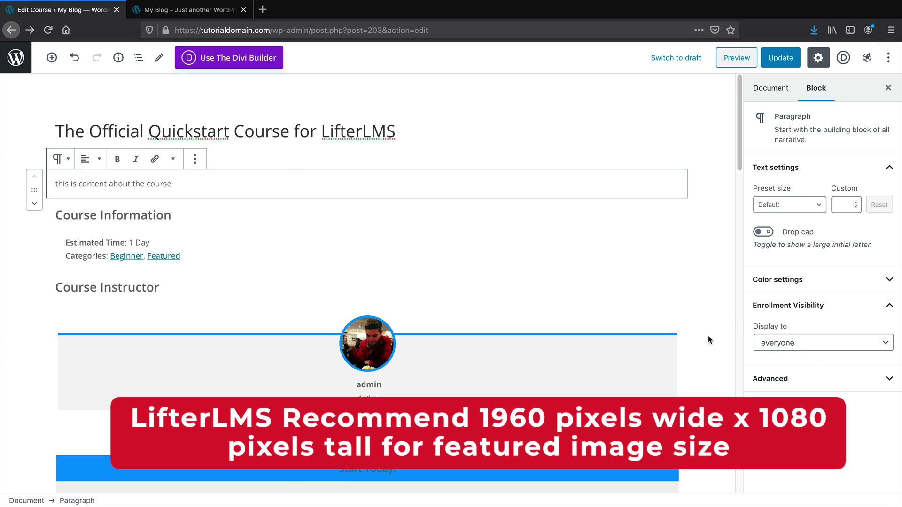
Review the Document settings past the Featured image and launch the Course Builder
{"action": "left_click", "coordinate": [771, 88]}
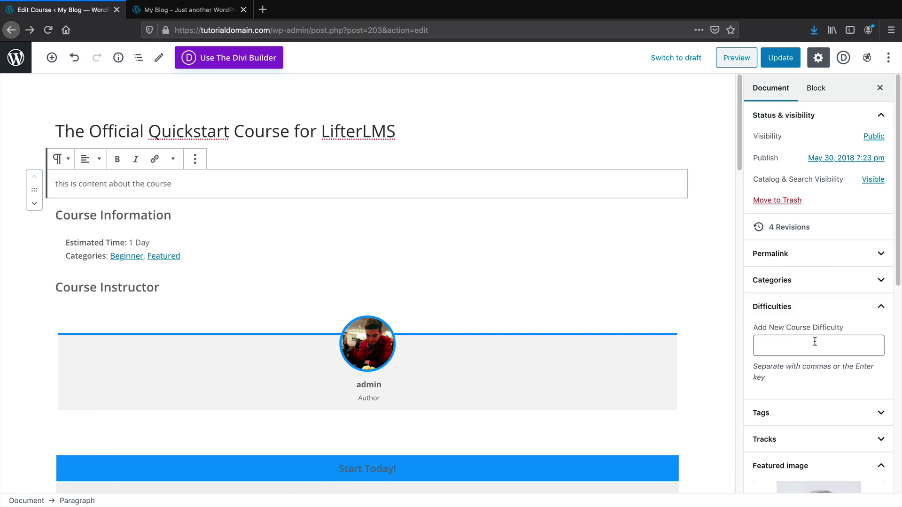
{"action": "scroll", "coordinate": [817, 339], "scroll_direction": "down", "scroll_amount": 5}
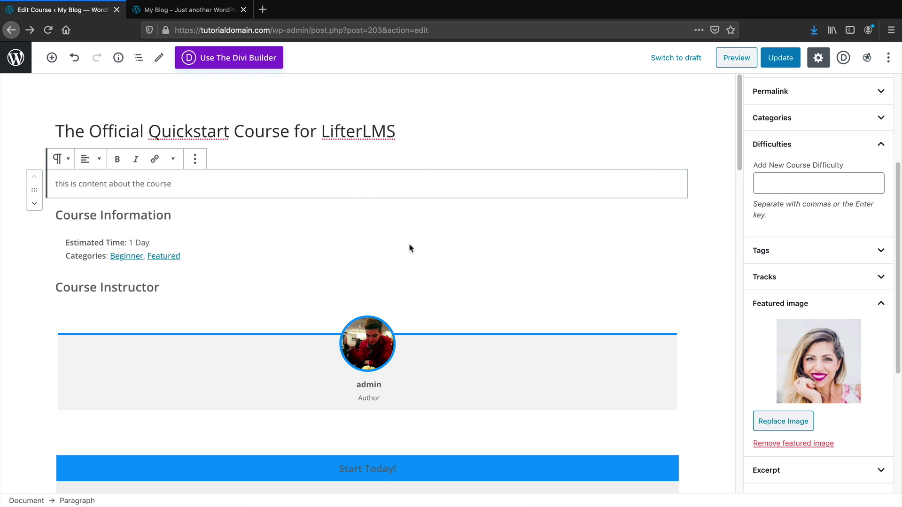
{"action": "scroll", "coordinate": [520, 268], "scroll_direction": "down", "scroll_amount": 5}
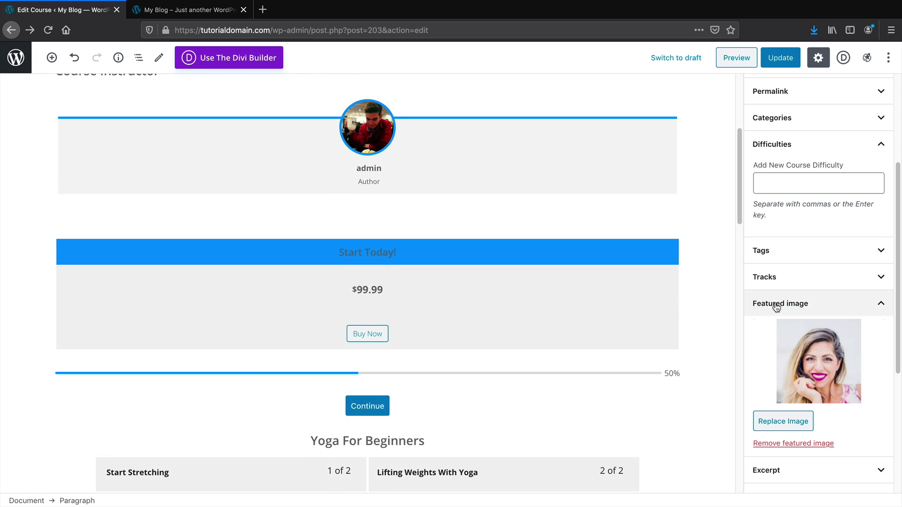
{"action": "scroll", "coordinate": [776, 306], "scroll_direction": "down", "scroll_amount": 5}
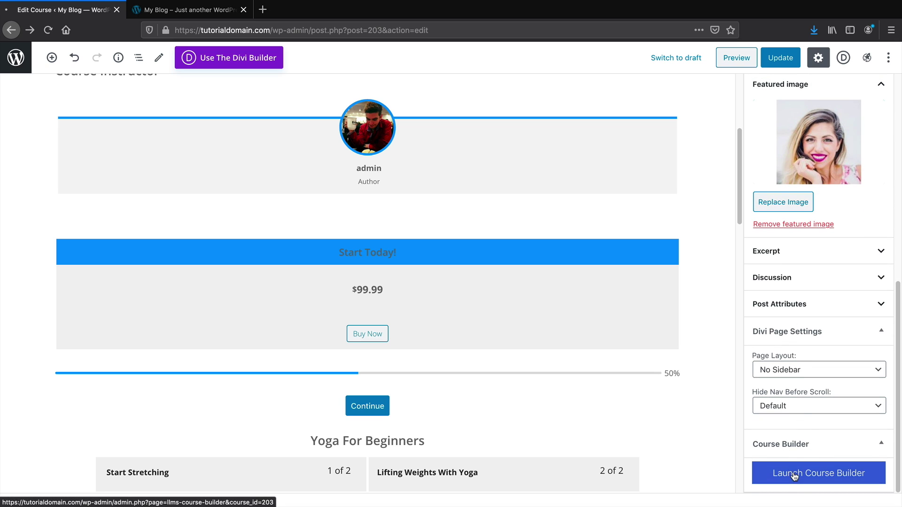
{"action": "left_click", "coordinate": [794, 475]}
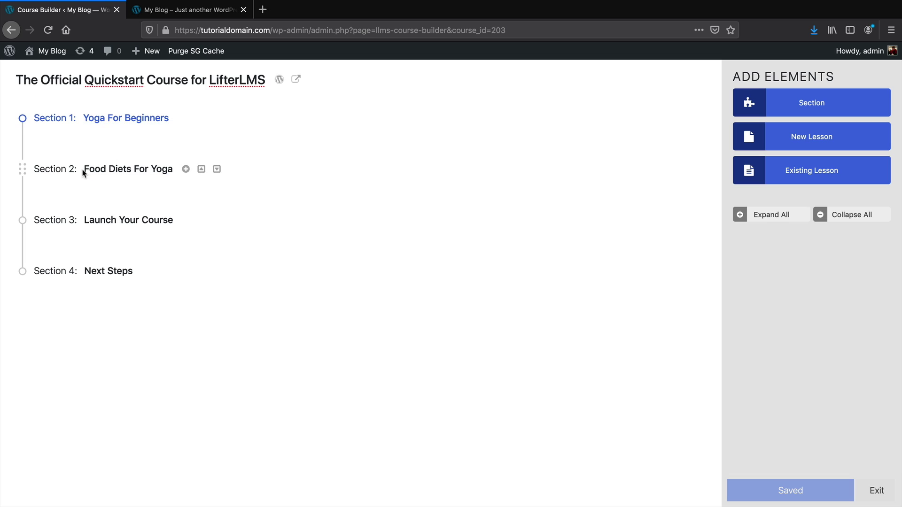
Expand Section 3 and Section 1 in the Course Builder outline
{"action": "left_click", "coordinate": [124, 170]}
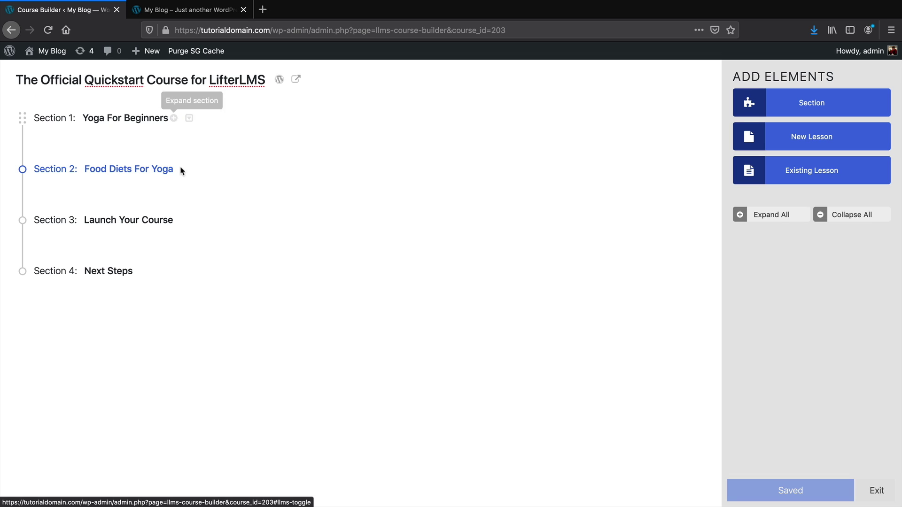
{"action": "left_click", "coordinate": [186, 220]}
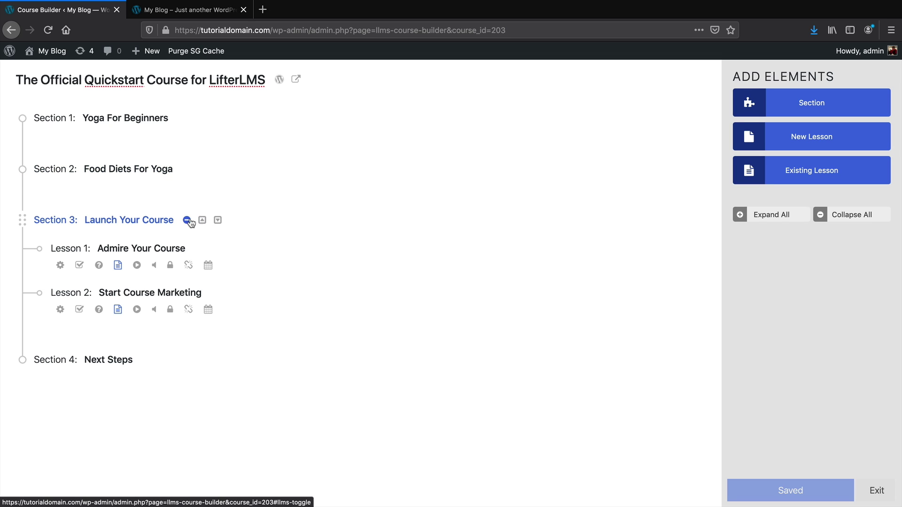
{"action": "left_click_drag", "start_coordinate": [88, 220], "coordinate": [131, 220]}
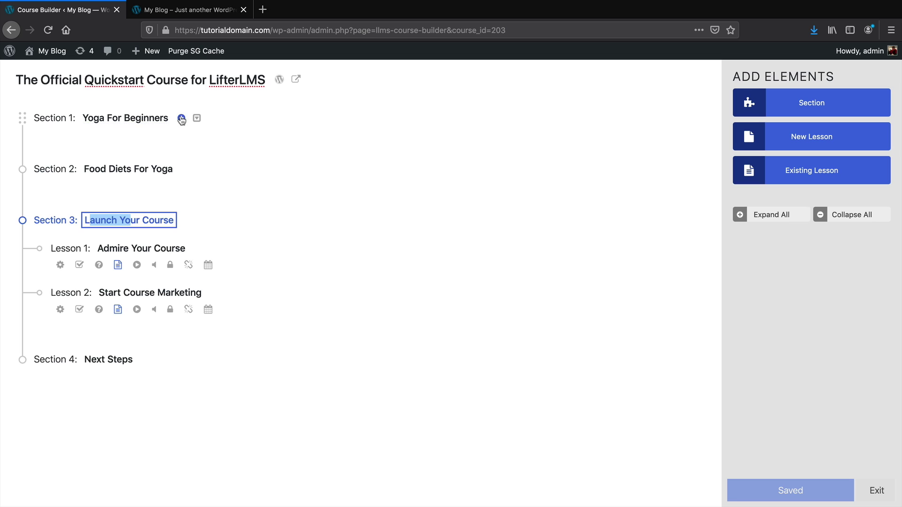
{"action": "left_click", "coordinate": [181, 118]}
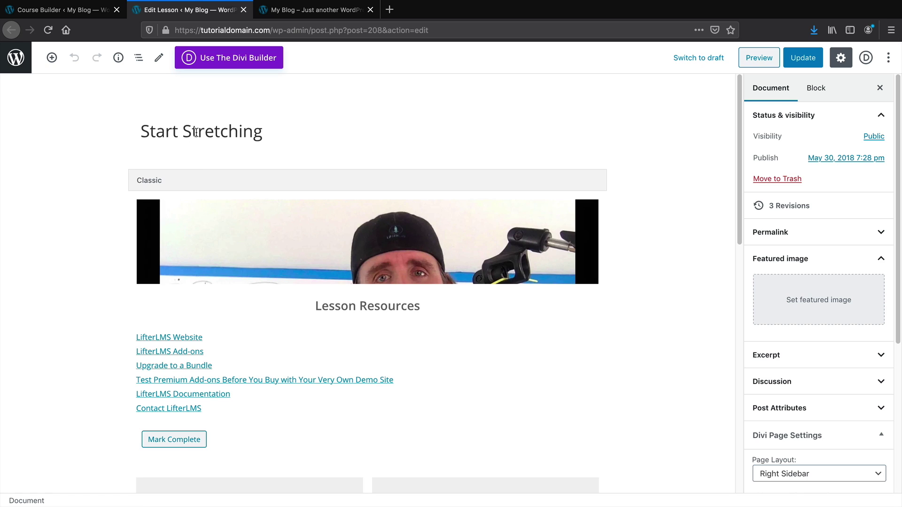
Open the Lifting Weights With Yoga lesson for editing, then return to the Course Builder
{"action": "left_click", "coordinate": [61, 10]}
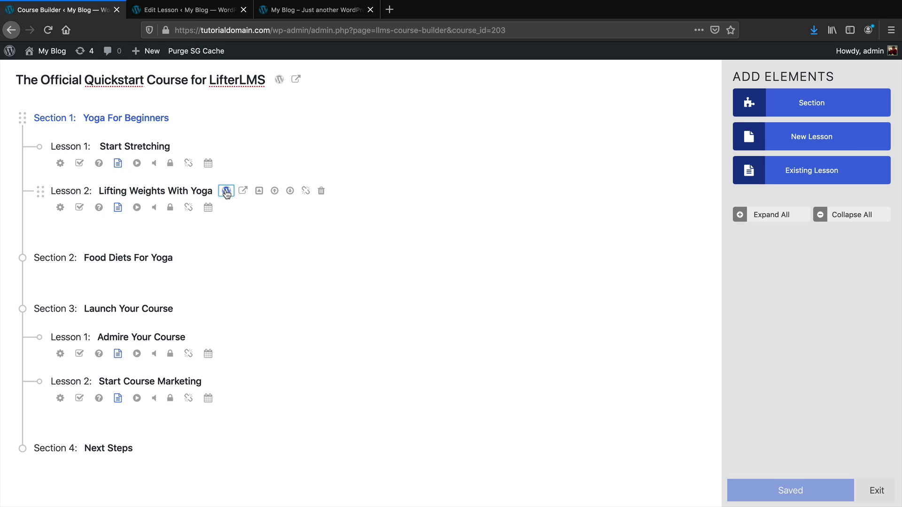
{"action": "left_click", "coordinate": [227, 191]}
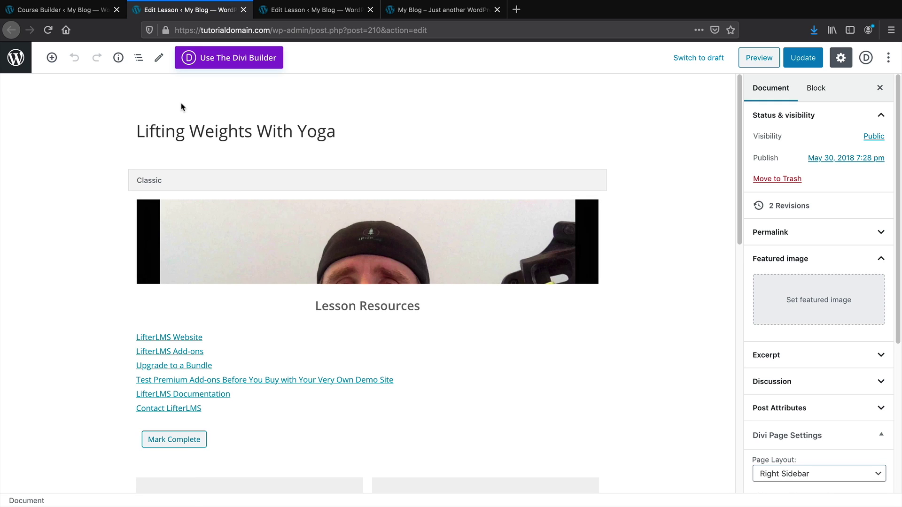
{"action": "left_click", "coordinate": [89, 10]}
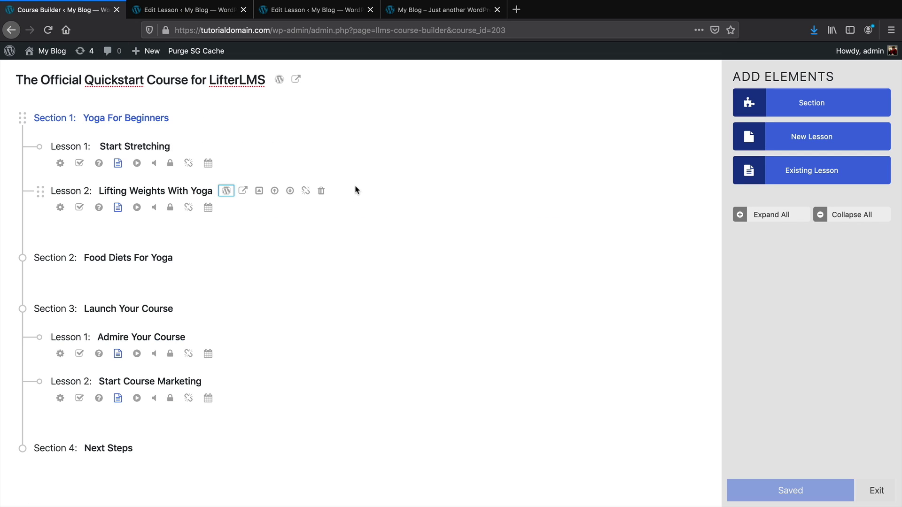
Create a new course titled 'FaceBook Ads Mastery Course' from the dashboard and publish it
{"action": "mouse_move", "coordinate": [51, 52]}
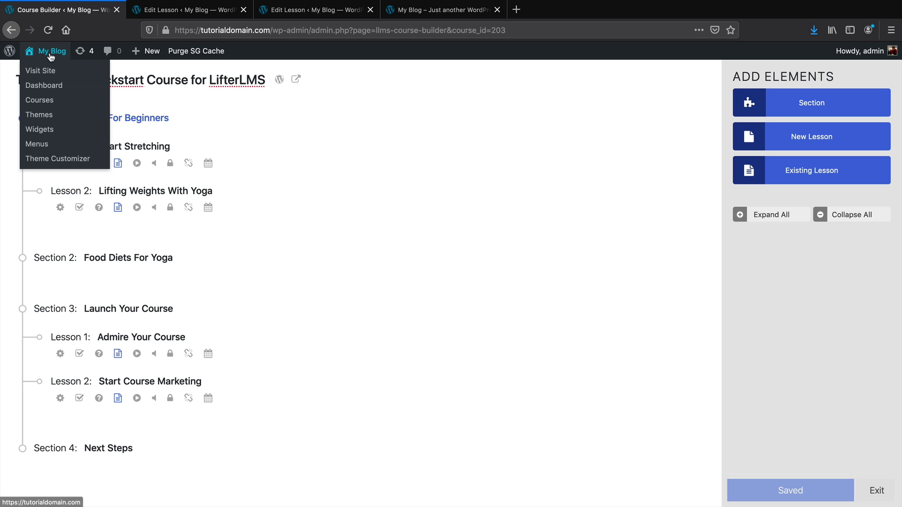
{"action": "left_click", "coordinate": [51, 87]}
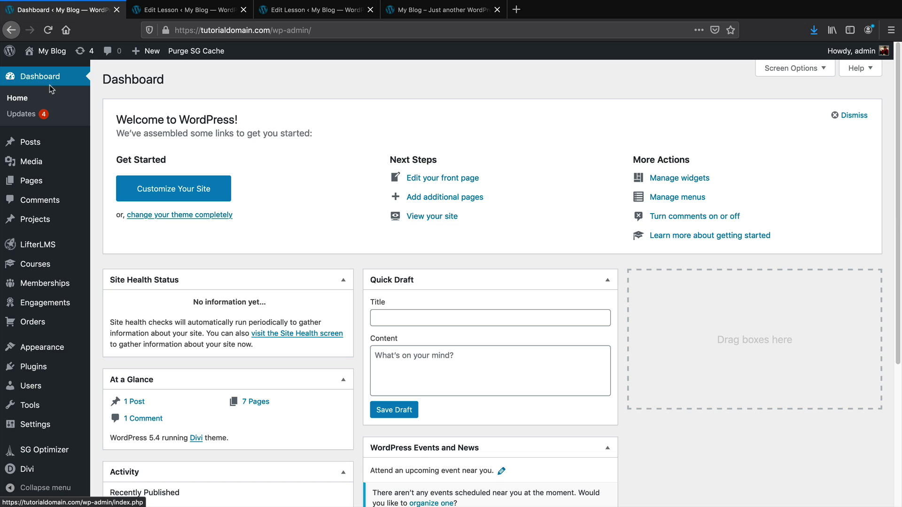
{"action": "mouse_move", "coordinate": [52, 282]}
{"action": "mouse_move", "coordinate": [80, 264]}
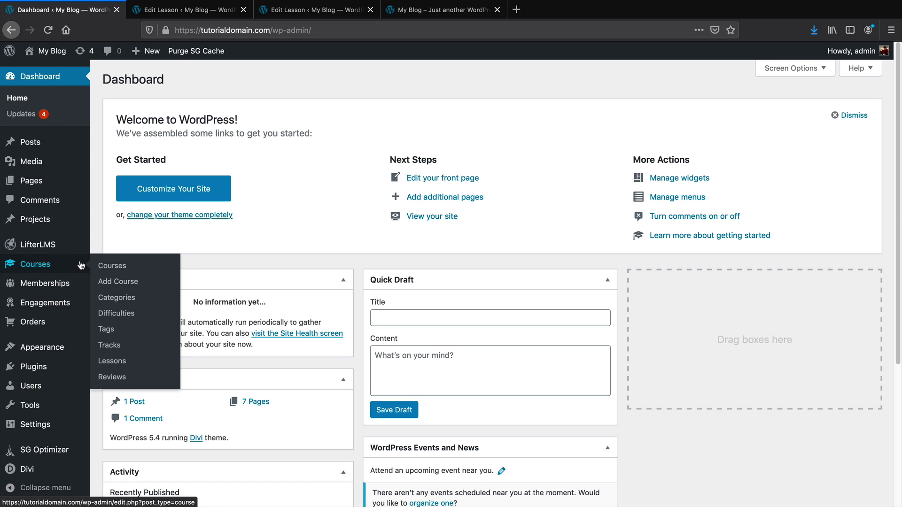
{"action": "left_click", "coordinate": [127, 285]}
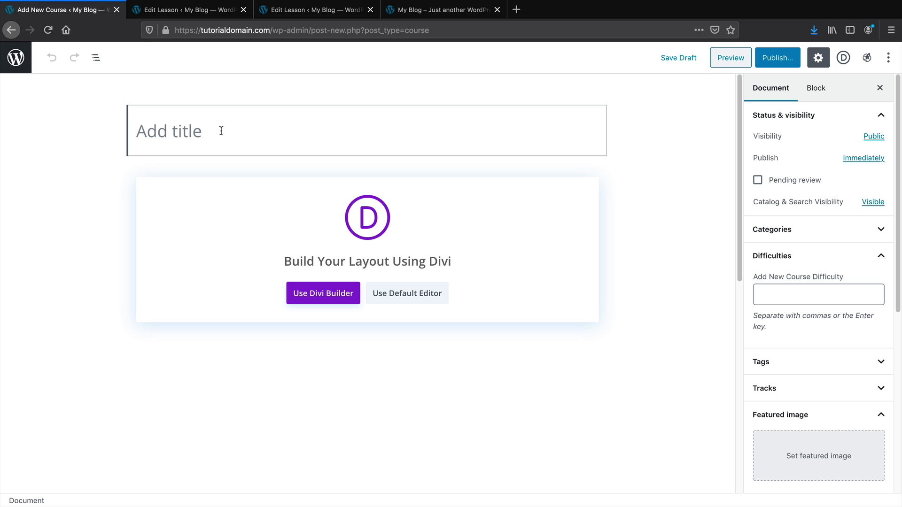
{"action": "type", "text": "Face"}
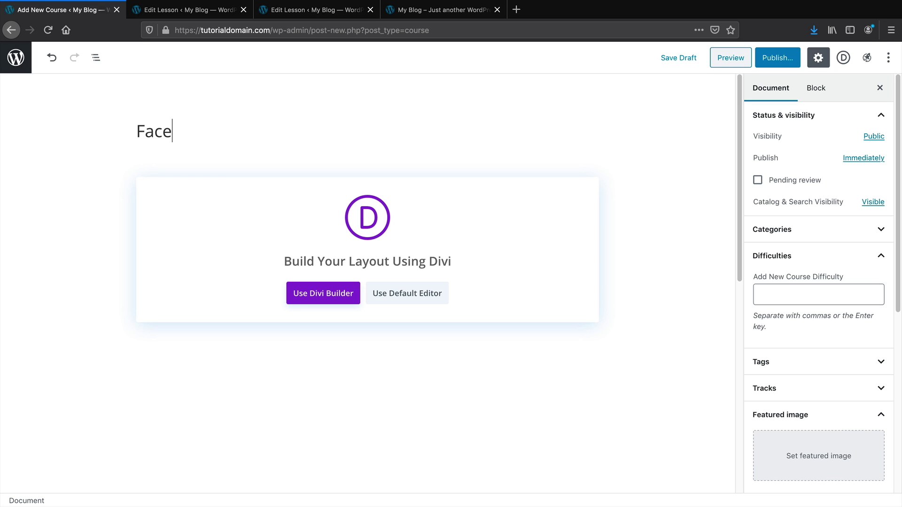
{"action": "type", "text": "Book Ads Mastery Course"}
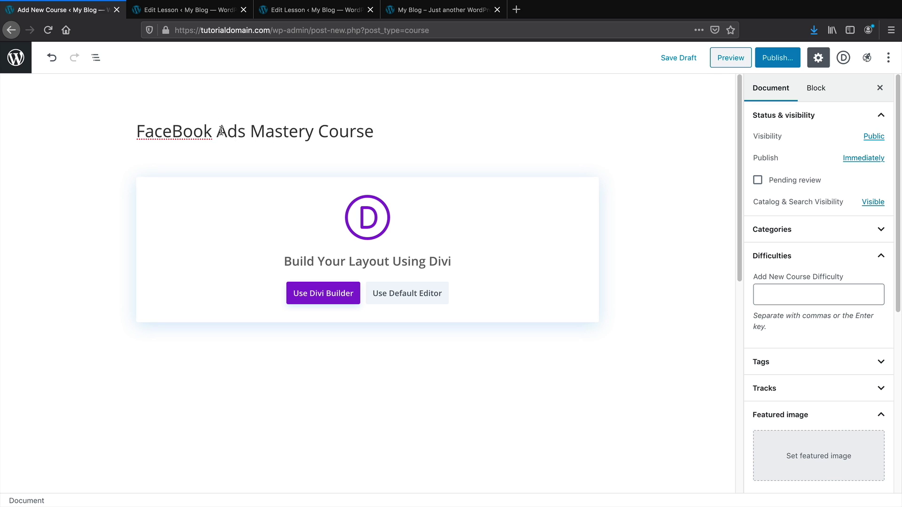
{"action": "left_click", "coordinate": [770, 58]}
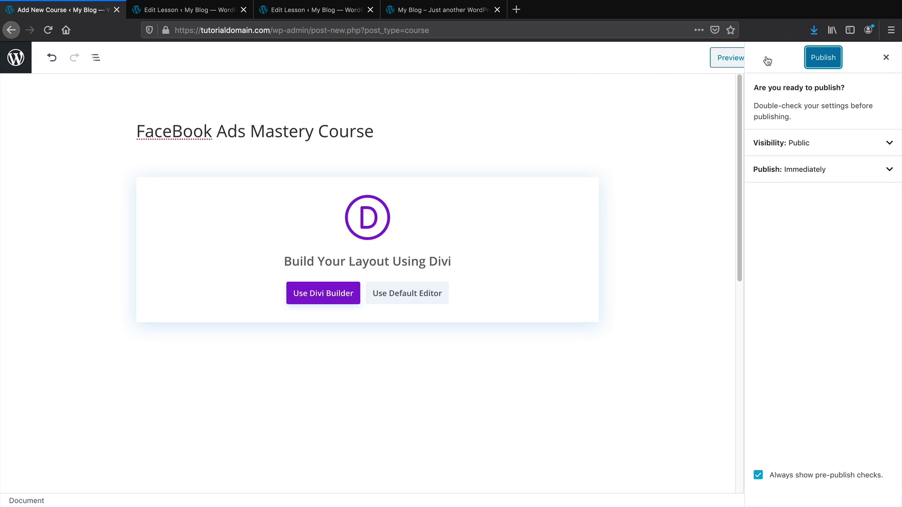
{"action": "left_click", "coordinate": [814, 62]}
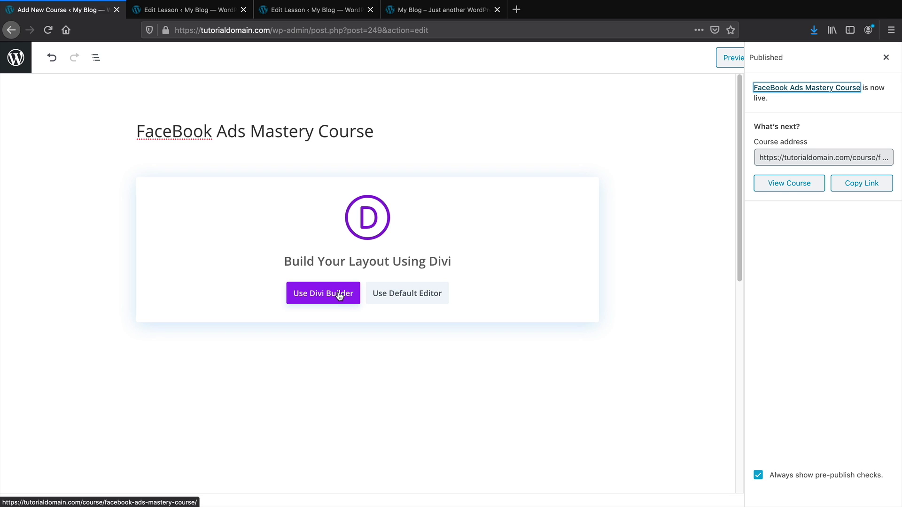
Build the course in Divi from scratch with a two-column row holding a Call To Action module
{"action": "left_click", "coordinate": [339, 295]}
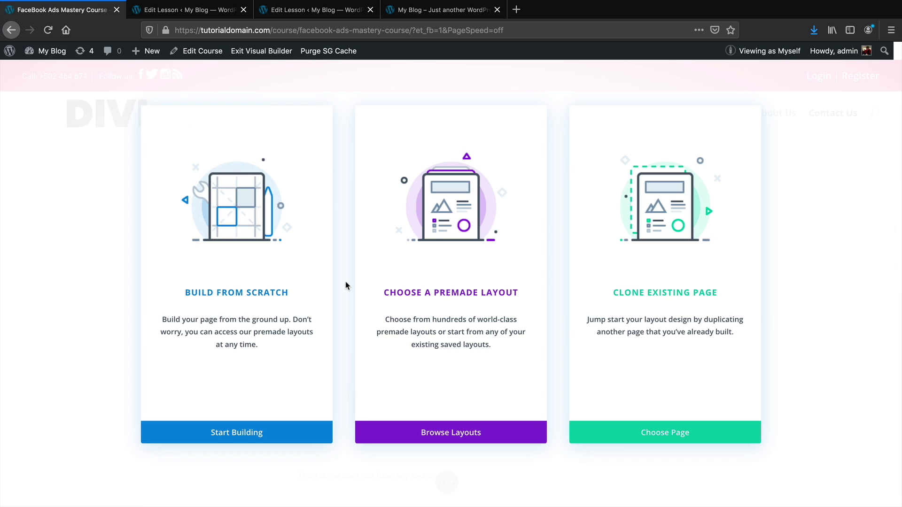
{"action": "left_click", "coordinate": [257, 276]}
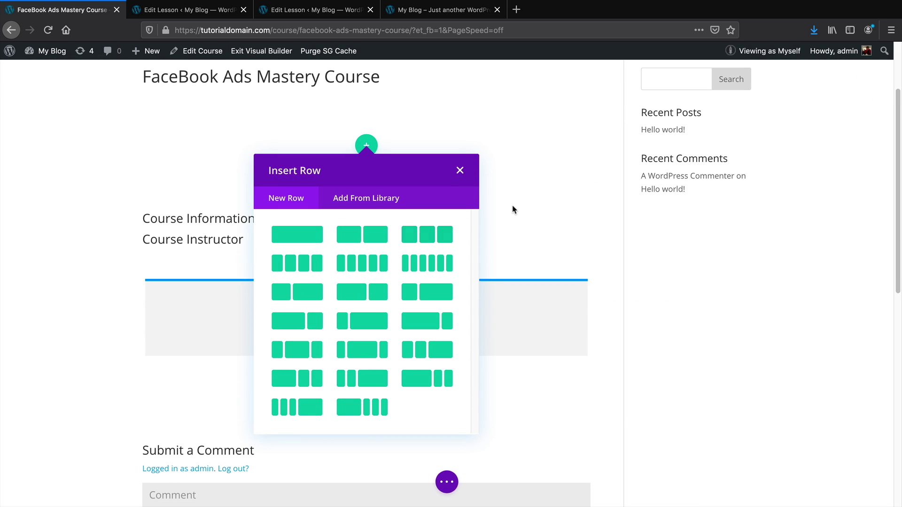
{"action": "left_click", "coordinate": [374, 258]}
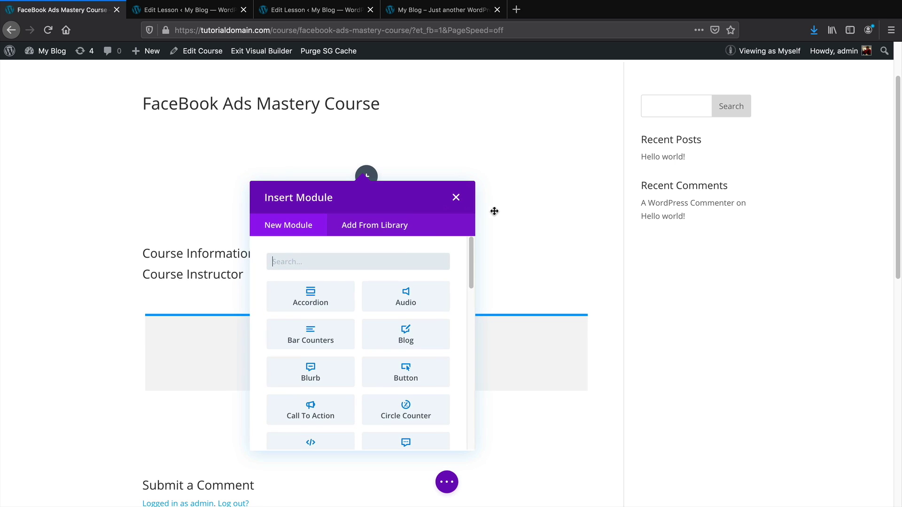
{"action": "type", "text": "calll"}
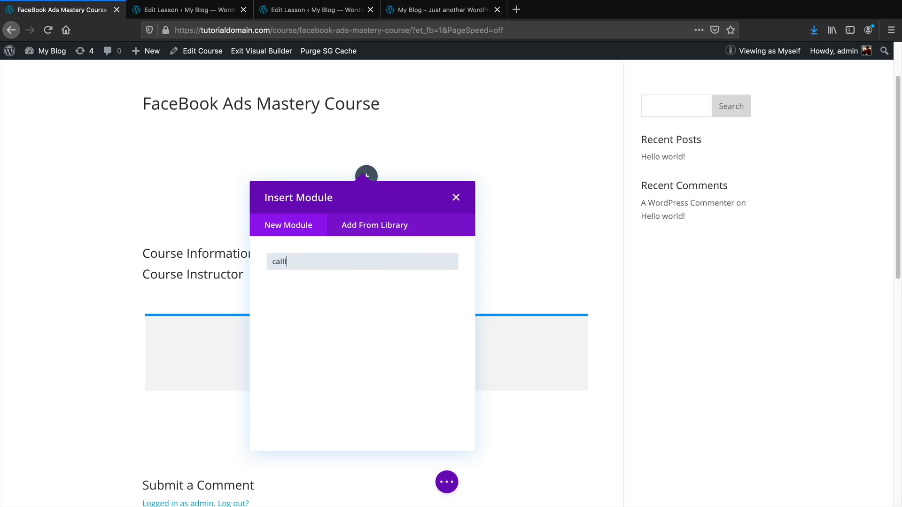
{"action": "key", "text": "BackSpace"}
{"action": "left_click", "coordinate": [330, 300]}
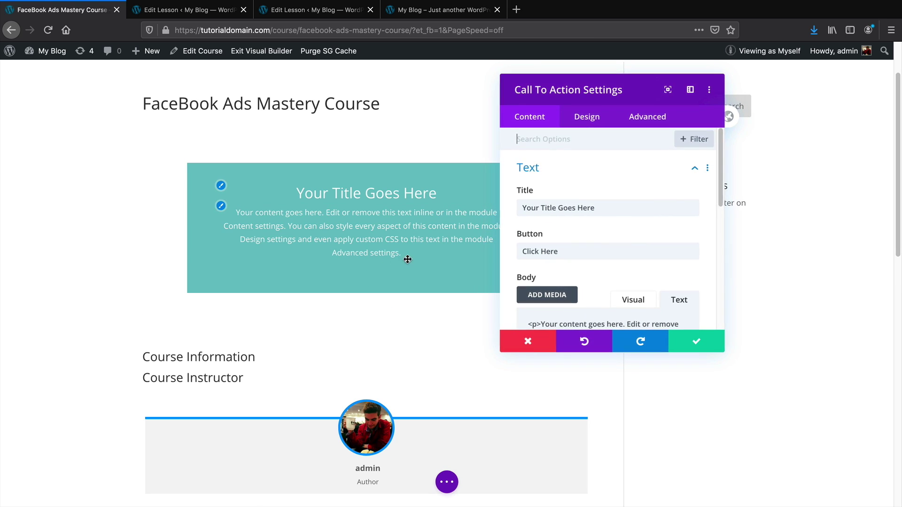
{"action": "left_click", "coordinate": [679, 348]}
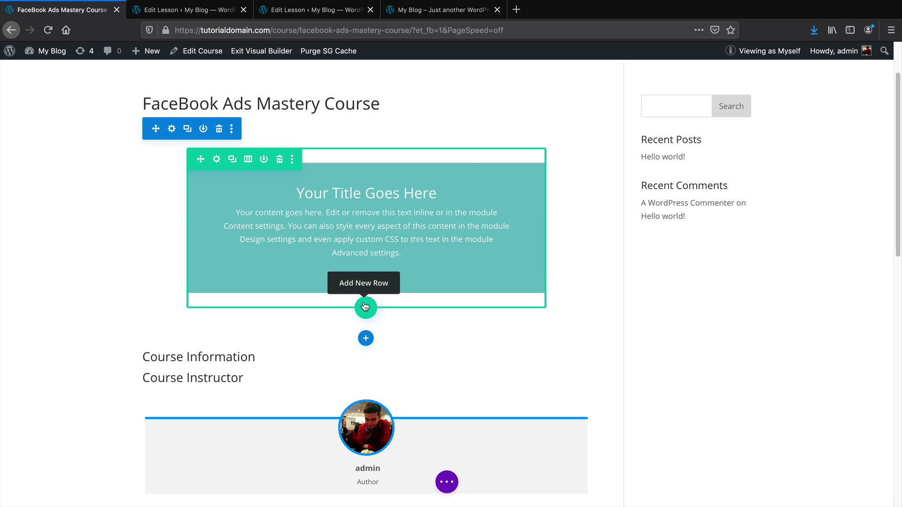
Add a two-column row with Button and Text modules, then discard the builder changes and exit
{"action": "left_click", "coordinate": [365, 307]}
{"action": "left_click", "coordinate": [361, 158]}
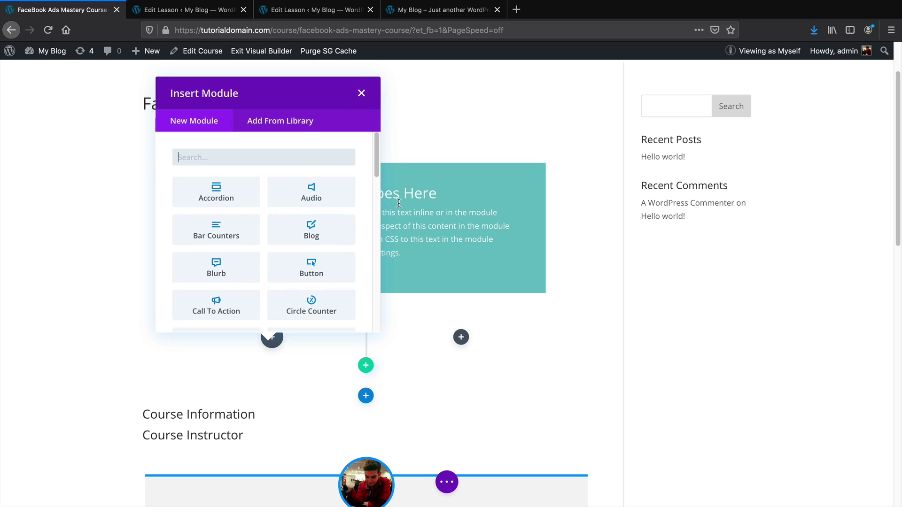
{"action": "left_click", "coordinate": [323, 269]}
{"action": "left_click", "coordinate": [690, 338]}
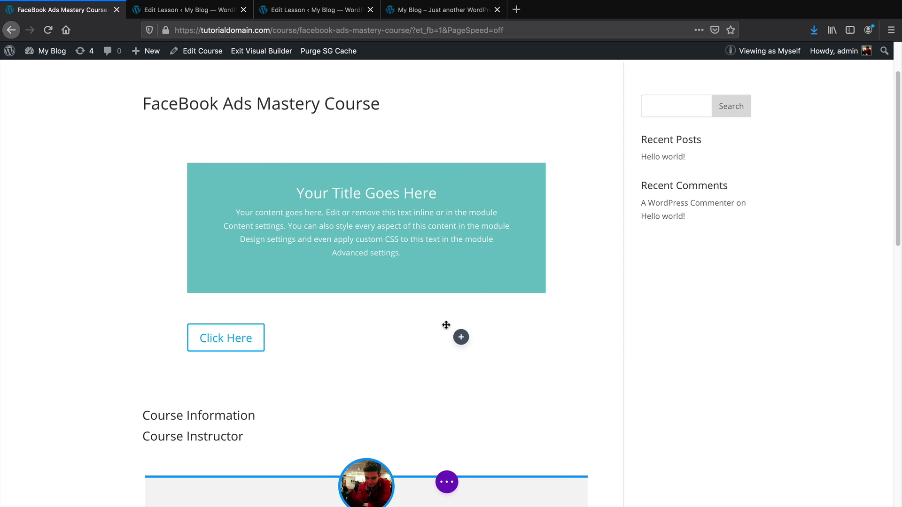
{"action": "left_click", "coordinate": [462, 338]}
{"action": "type", "text": "tex"}
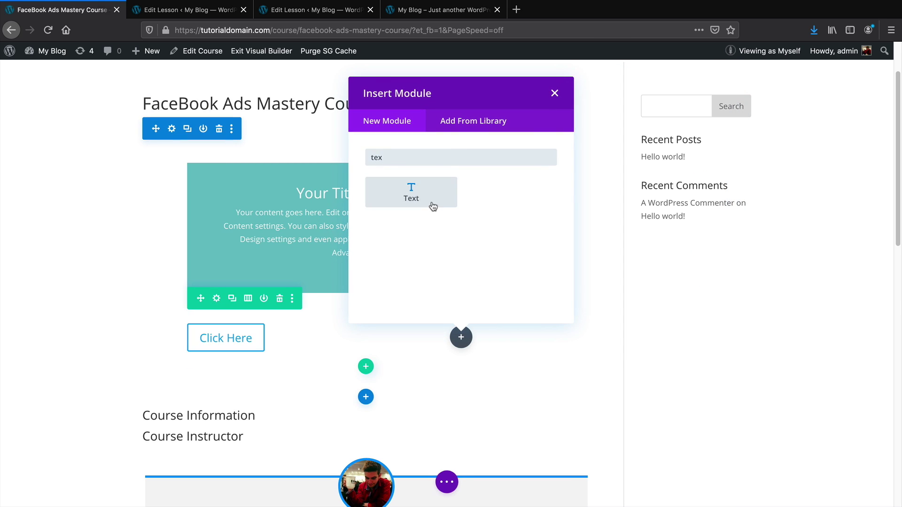
{"action": "left_click", "coordinate": [432, 207]}
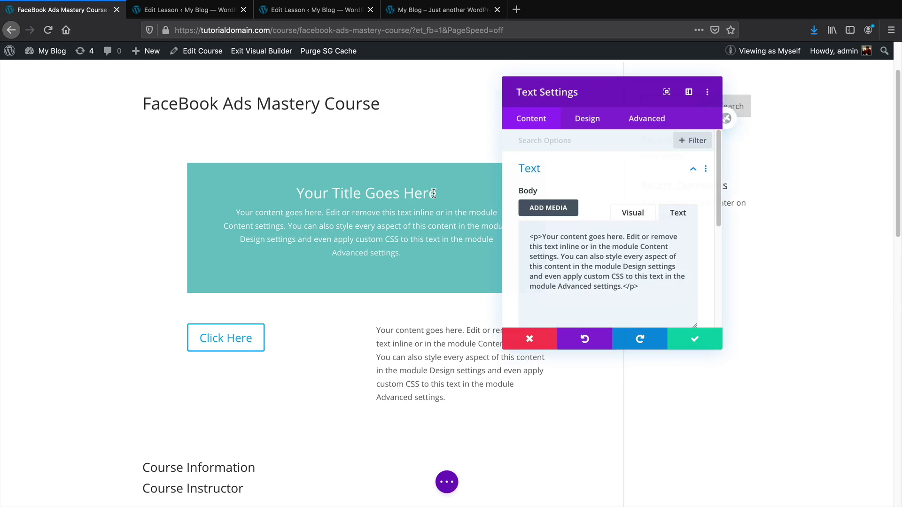
{"action": "left_click", "coordinate": [690, 340]}
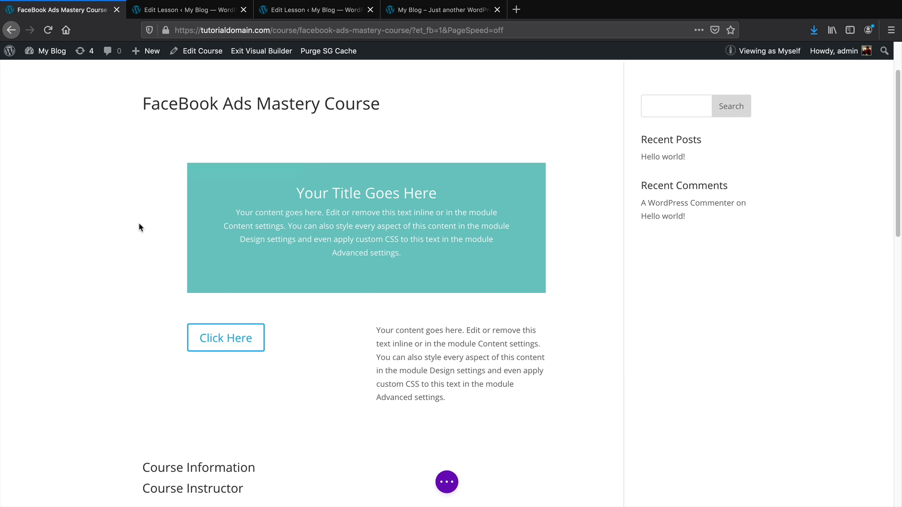
{"action": "left_click", "coordinate": [202, 51]}
{"action": "left_click", "coordinate": [410, 352]}
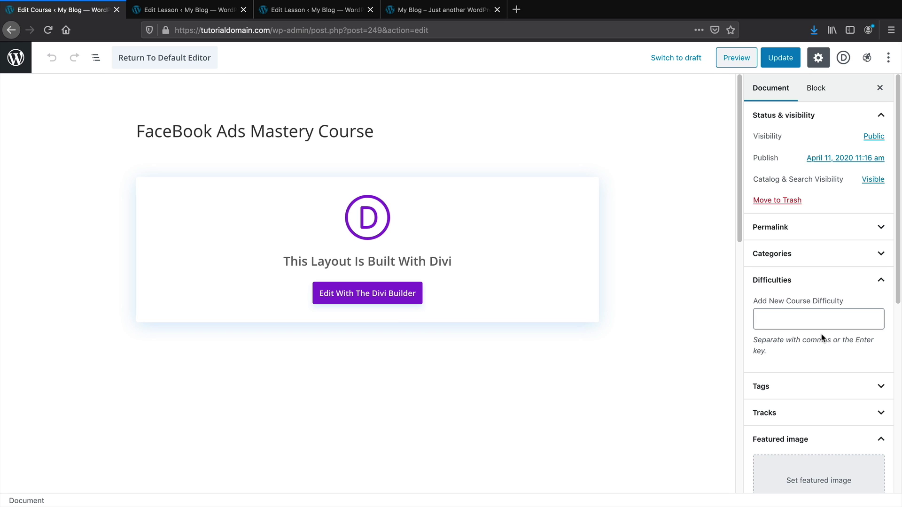
Set the Divi Page Layout to No Sidebar and update the course
{"action": "scroll", "coordinate": [822, 337], "scroll_direction": "down", "scroll_amount": 5}
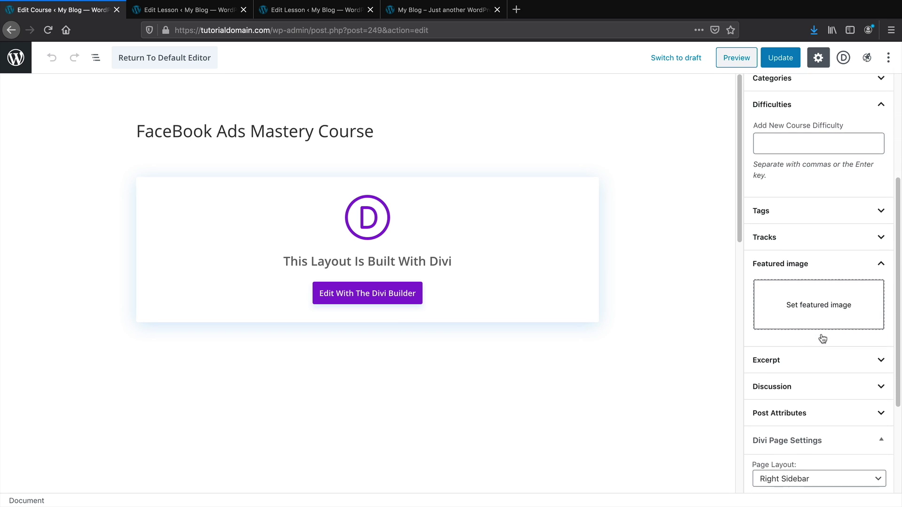
{"action": "scroll", "coordinate": [823, 338], "scroll_direction": "down", "scroll_amount": 1}
{"action": "left_click", "coordinate": [798, 445]}
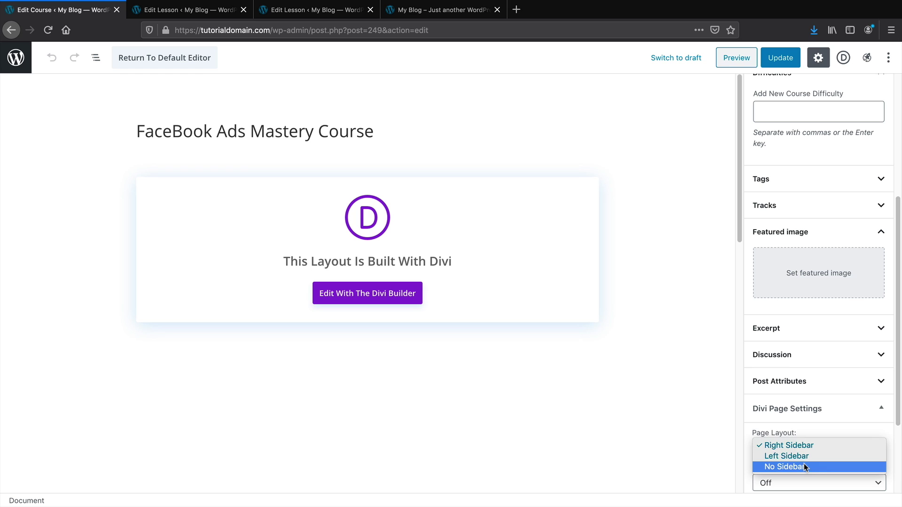
{"action": "left_click", "coordinate": [805, 467]}
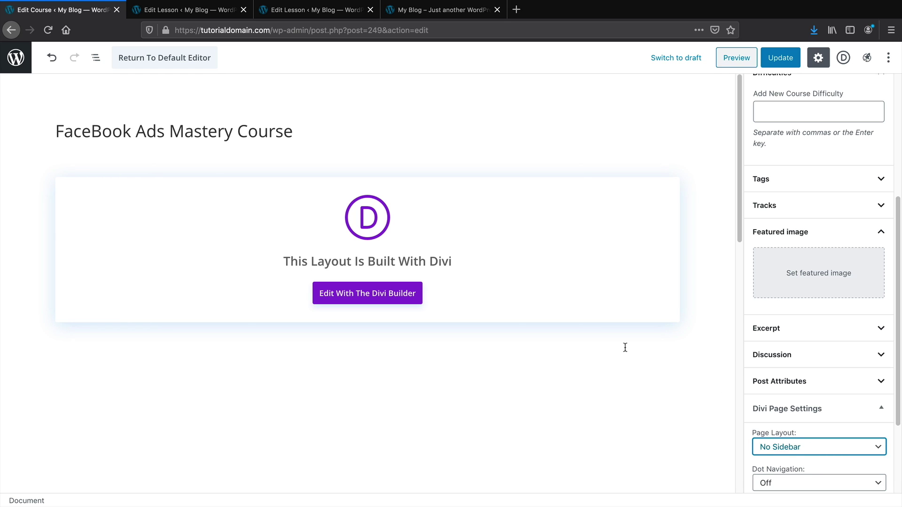
{"action": "left_click", "coordinate": [779, 59]}
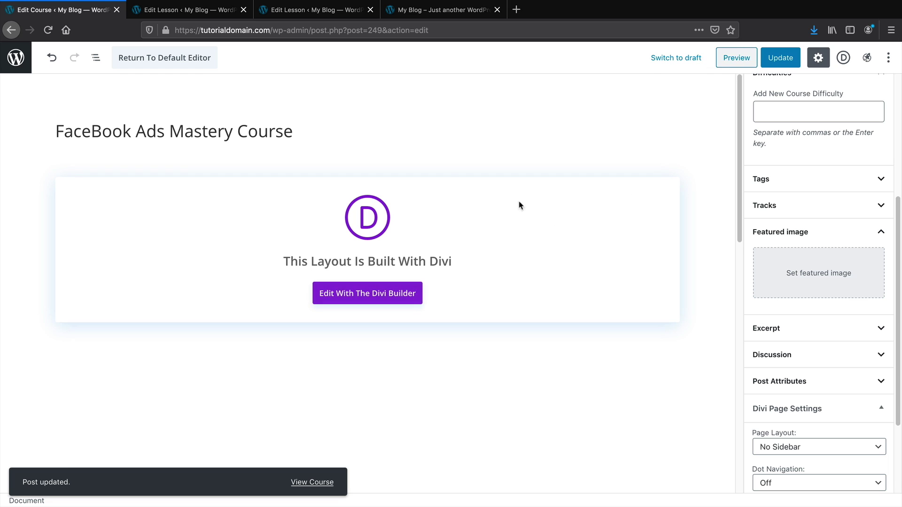
Switch the course to the default block editor and paste in the sample Lorem Ipsum text
{"action": "left_click", "coordinate": [147, 63]}
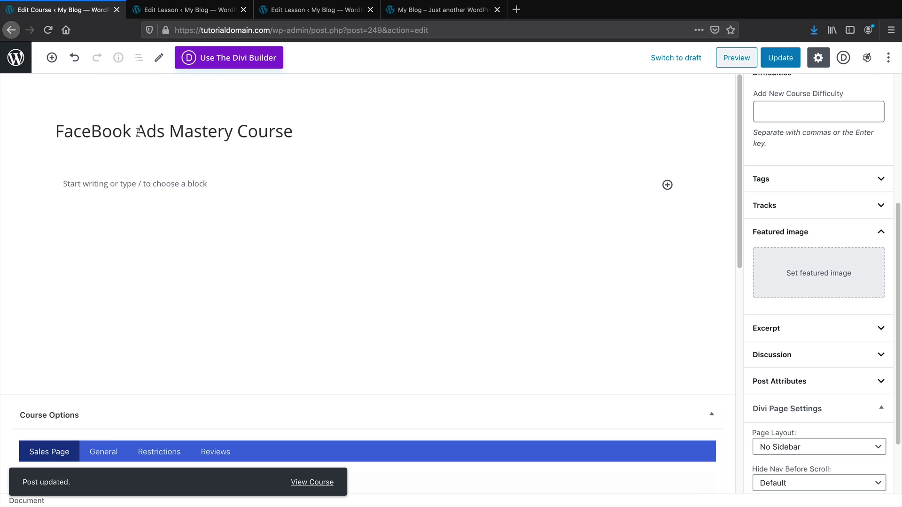
{"action": "left_click", "coordinate": [172, 181]}
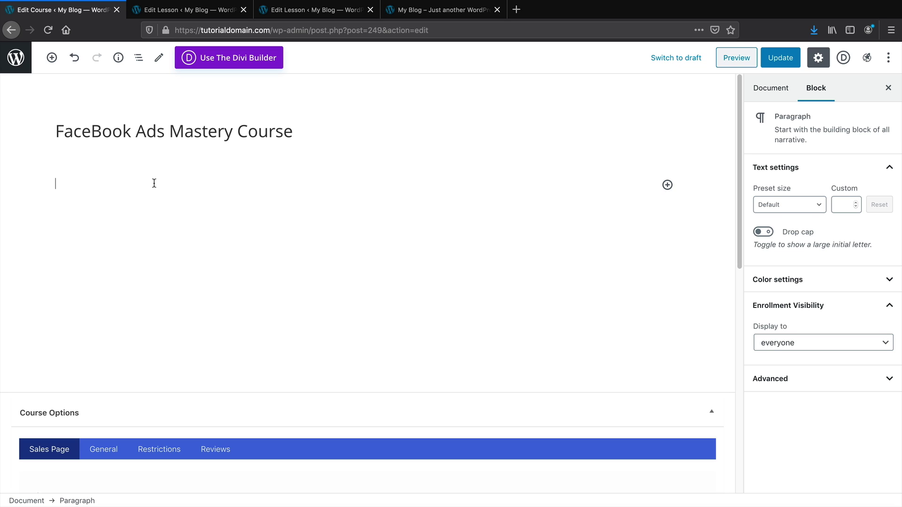
{"action": "right_click", "coordinate": [116, 182]}
{"action": "left_click", "coordinate": [145, 225]}
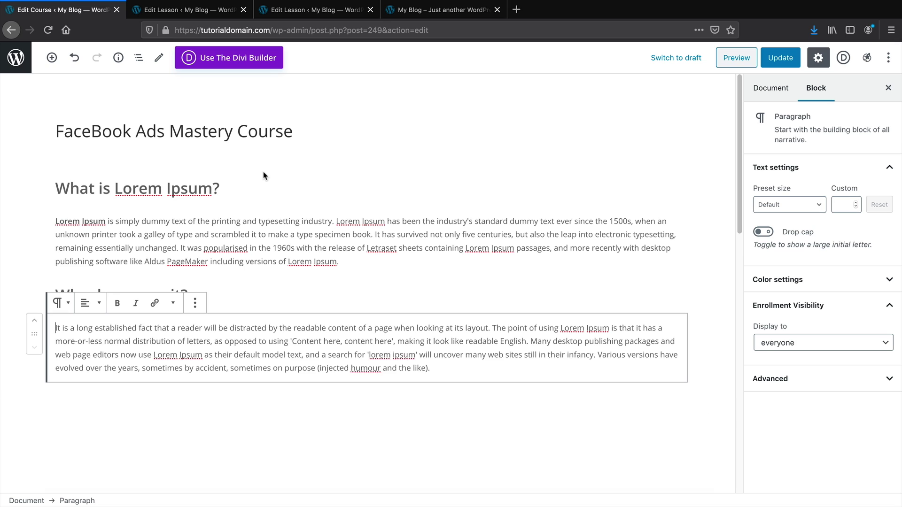
Remove the second paragraph and retitle the first heading 'What will you learn in this course?'
{"action": "left_click", "coordinate": [195, 303]}
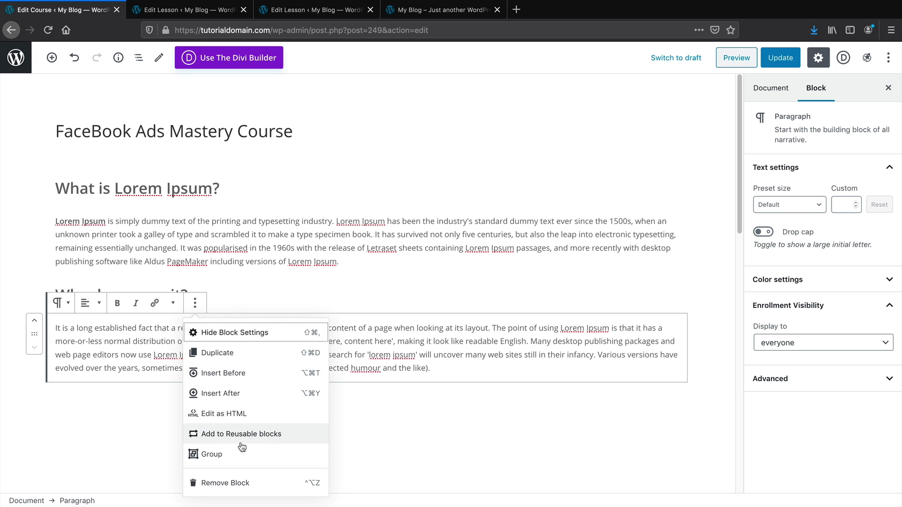
{"action": "left_click", "coordinate": [240, 483]}
{"action": "triple_click", "coordinate": [157, 190]}
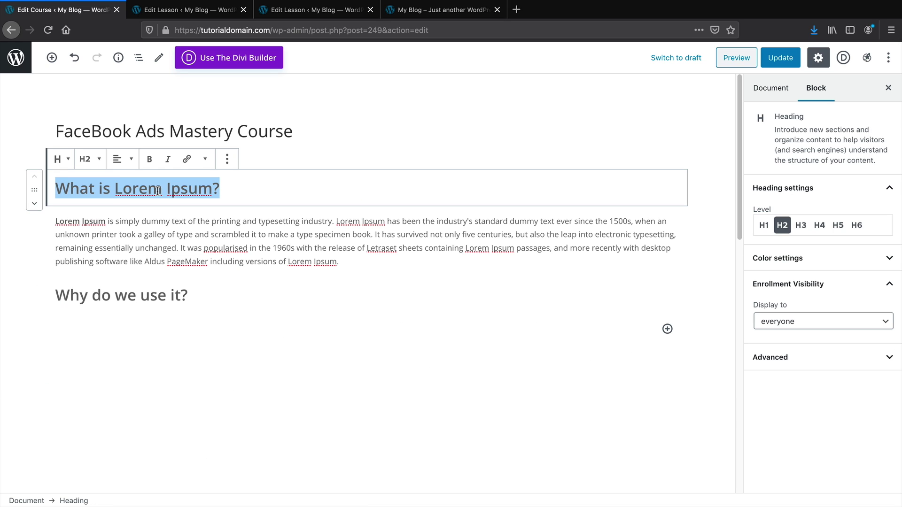
{"action": "type", "text": "What will you learn "}
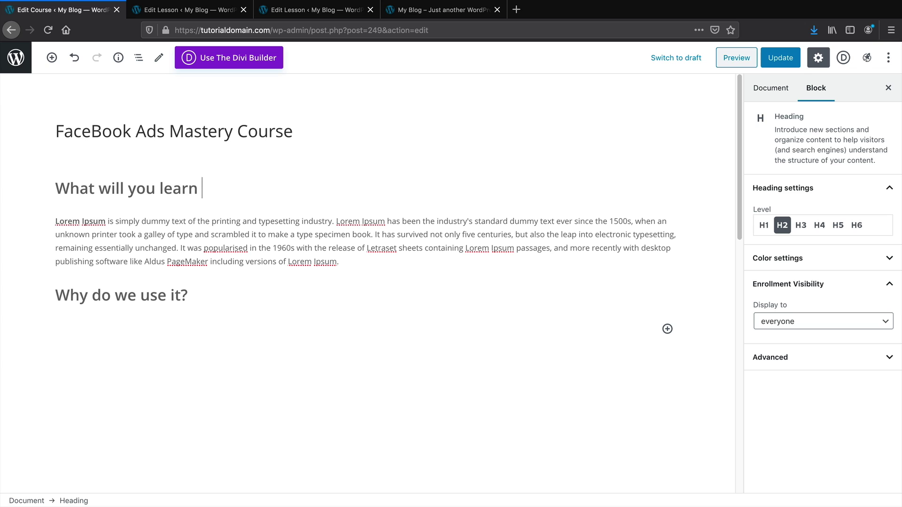
{"action": "type", "text": "in this course?"}
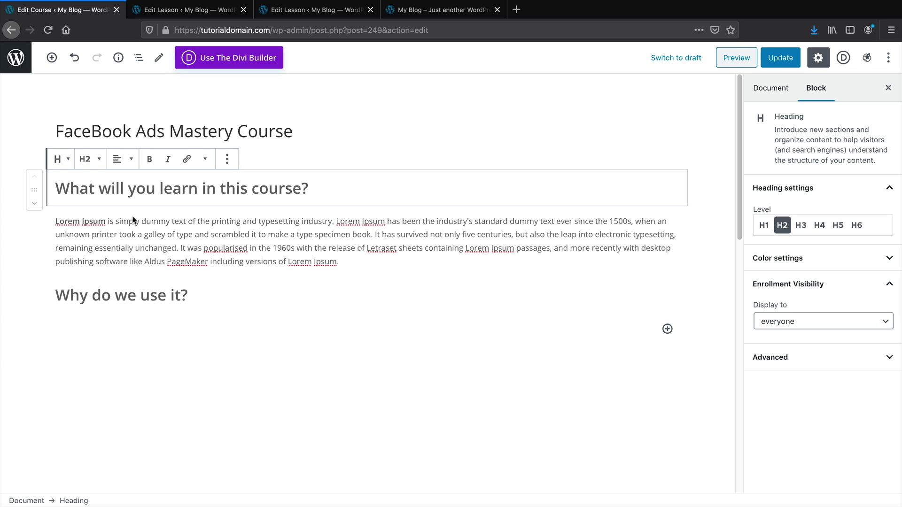
Delete the leftover 'Why do we use it?' heading
{"action": "triple_click", "coordinate": [137, 297]}
{"action": "key", "text": "BackSpace"}
{"action": "key", "text": "BackSpace"}
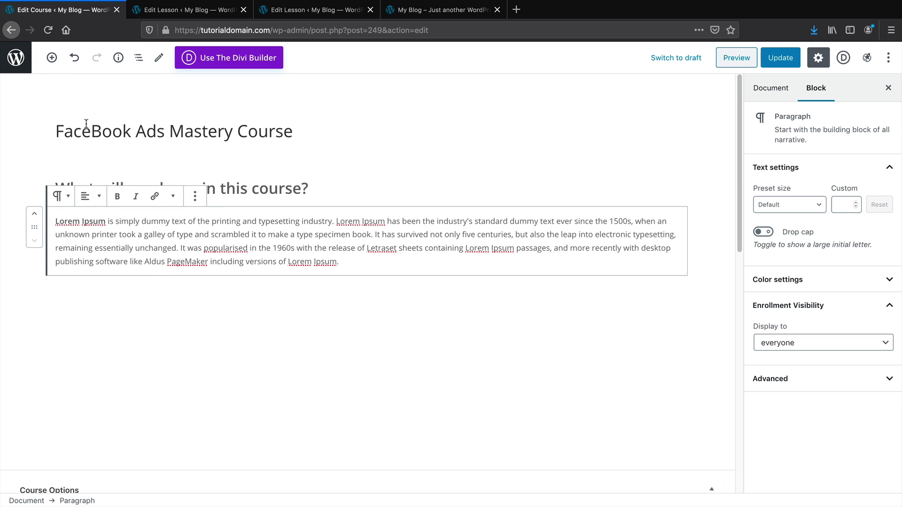
Insert a LifterLMS Course Information block with an estimated completion time of 3 Hours
{"action": "left_click", "coordinate": [51, 58]}
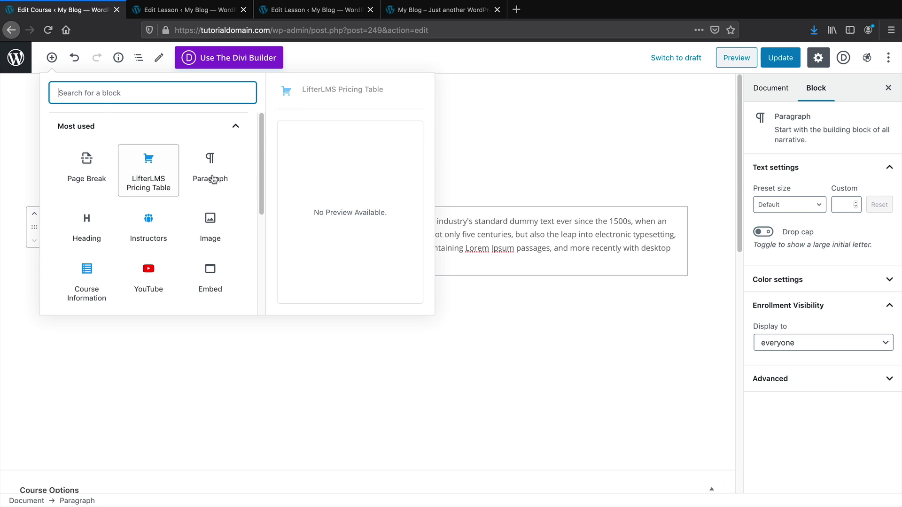
{"action": "scroll", "coordinate": [261, 242], "scroll_direction": "down", "scroll_amount": 5}
{"action": "scroll", "coordinate": [262, 243], "scroll_direction": "down", "scroll_amount": 2}
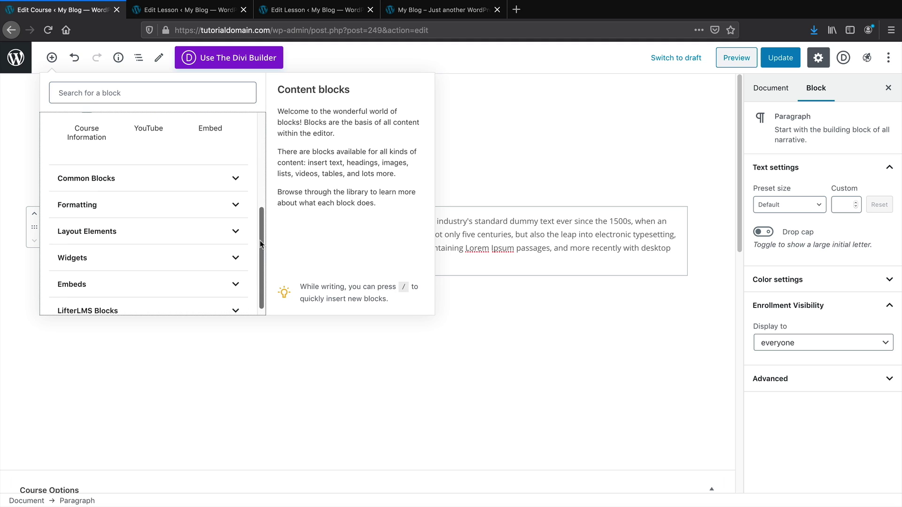
{"action": "left_click", "coordinate": [211, 247]}
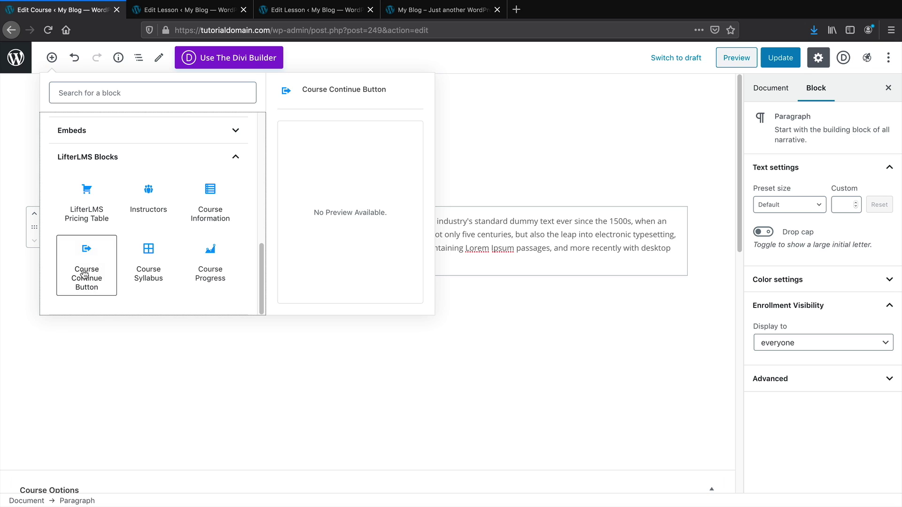
{"action": "left_click", "coordinate": [218, 217]}
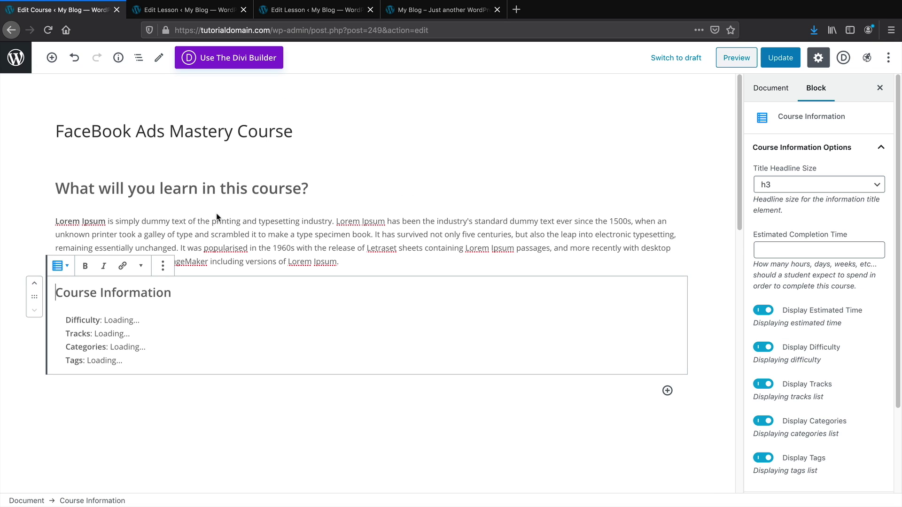
{"action": "left_click", "coordinate": [794, 251]}
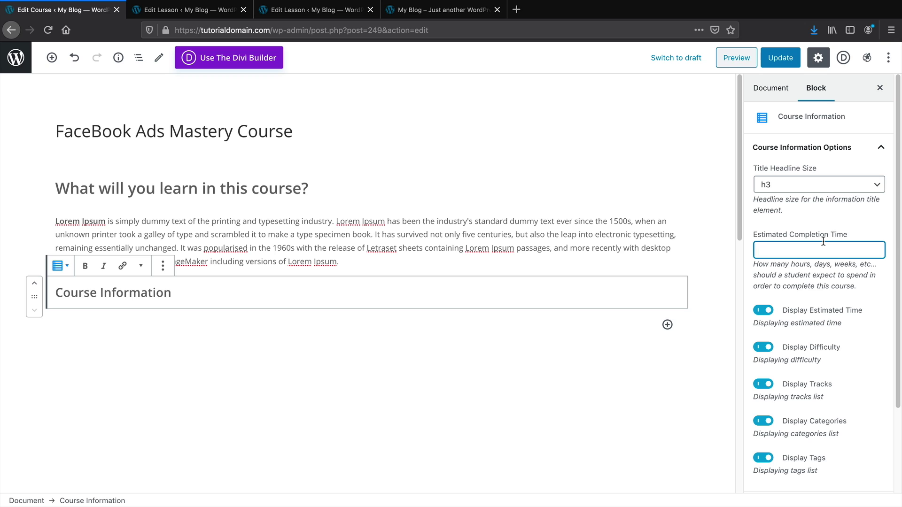
{"action": "type", "text": "3 Hours"}
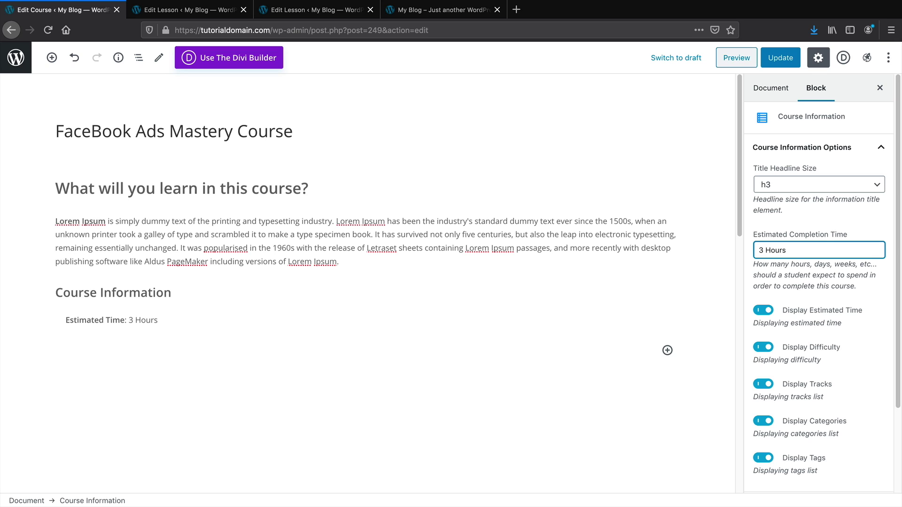
{"action": "left_click", "coordinate": [782, 100]}
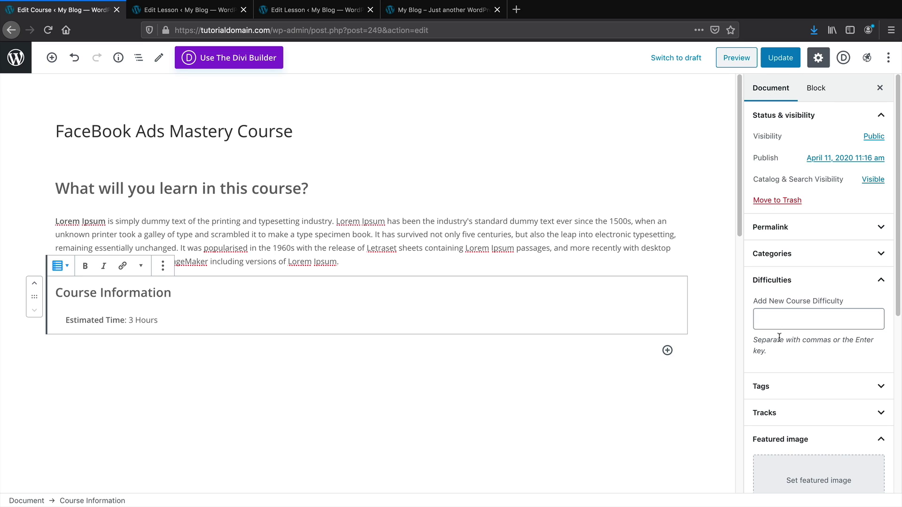
Add 'Easy' as the course difficulty
{"action": "left_click", "coordinate": [820, 314]}
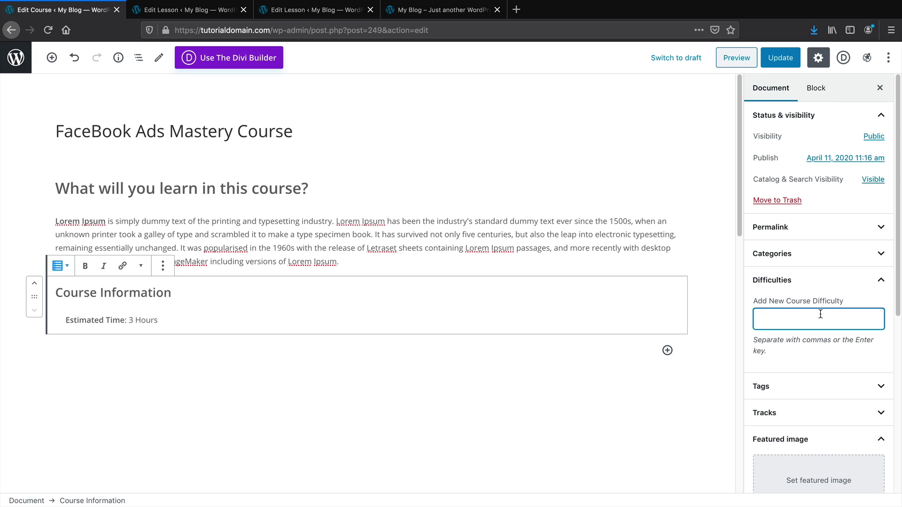
{"action": "type", "text": "Easy"}
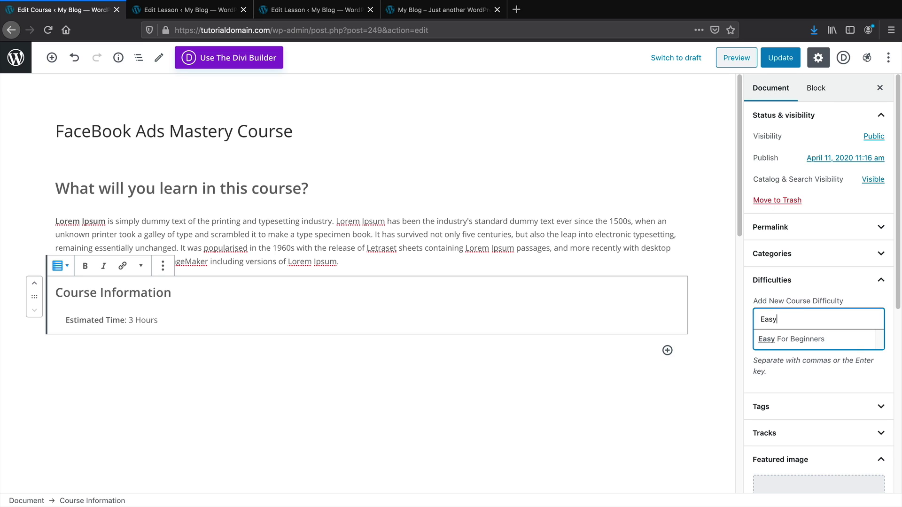
{"action": "key", "text": "Return"}
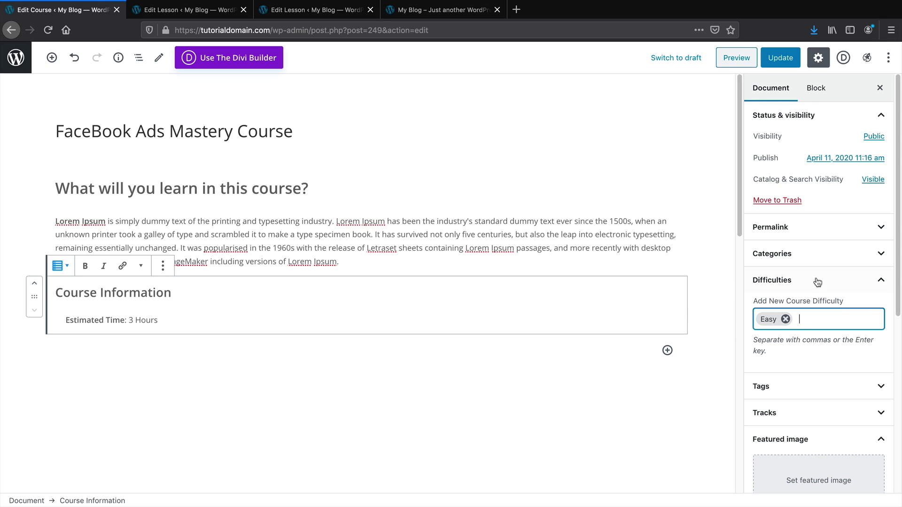
{"action": "scroll", "coordinate": [813, 277], "scroll_direction": "down", "scroll_amount": 3}
{"action": "scroll", "coordinate": [807, 301], "scroll_direction": "down", "scroll_amount": 2}
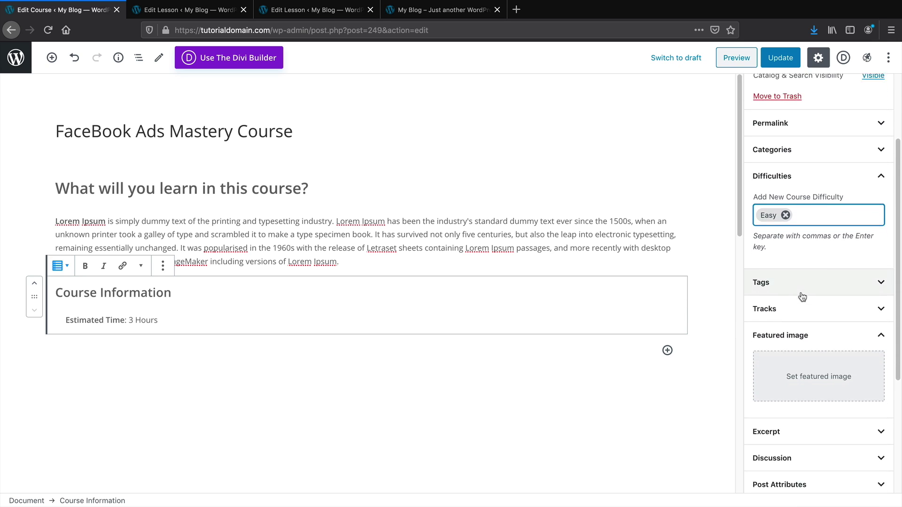
{"action": "left_click", "coordinate": [818, 348]}
{"action": "scroll", "coordinate": [476, 322], "scroll_direction": "down", "scroll_amount": 2}
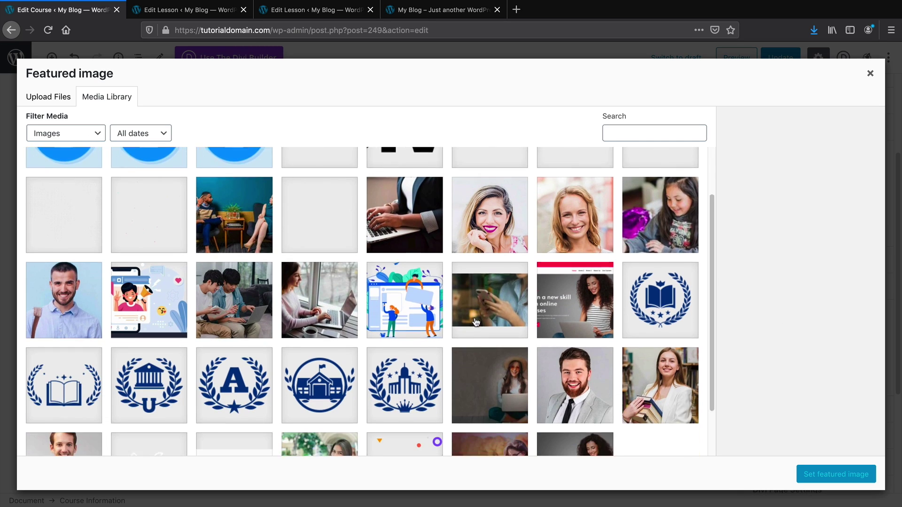
{"action": "scroll", "coordinate": [475, 322], "scroll_direction": "down", "scroll_amount": 2}
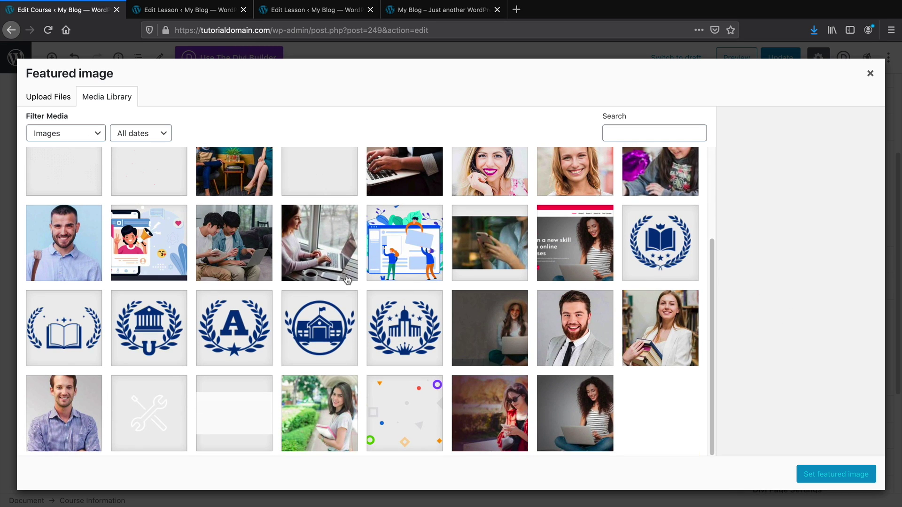
{"action": "left_click", "coordinate": [99, 235]}
{"action": "left_click", "coordinate": [158, 237]}
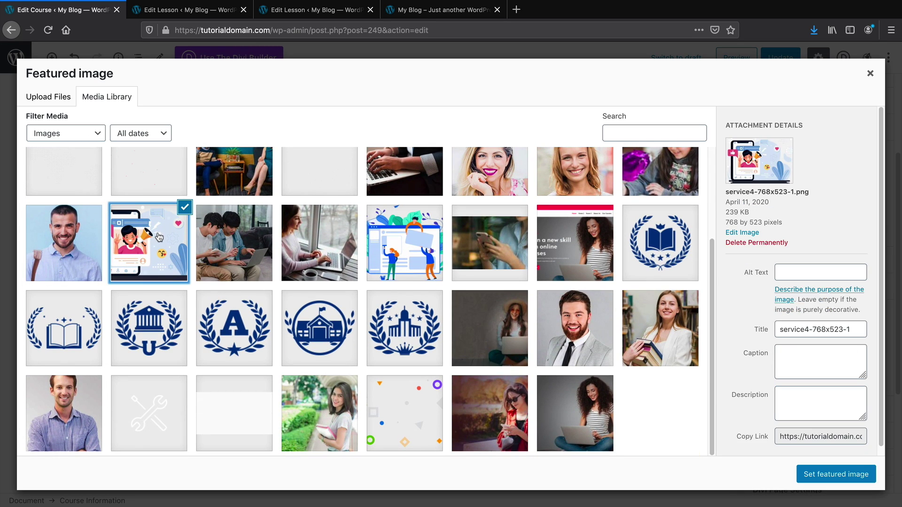
{"action": "left_click", "coordinate": [808, 474]}
{"action": "scroll", "coordinate": [820, 446], "scroll_direction": "down", "scroll_amount": 4}
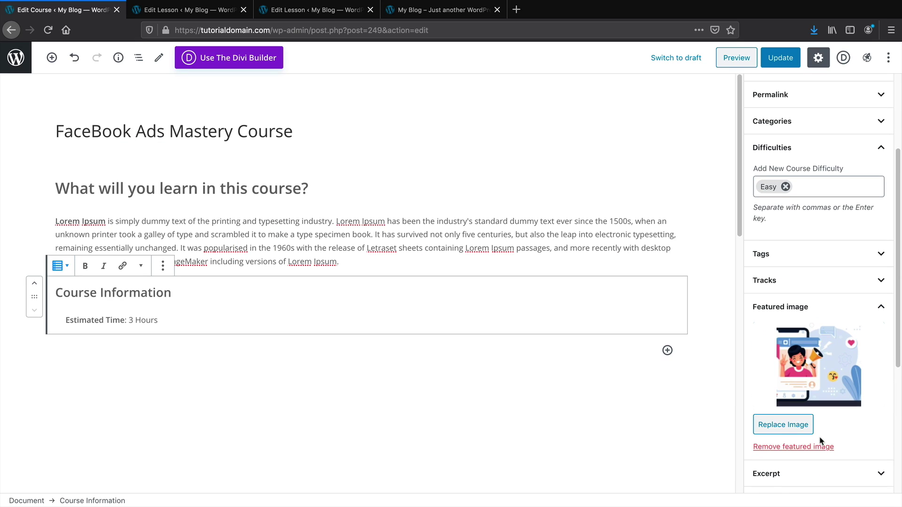
{"action": "scroll", "coordinate": [821, 438], "scroll_direction": "down", "scroll_amount": 5}
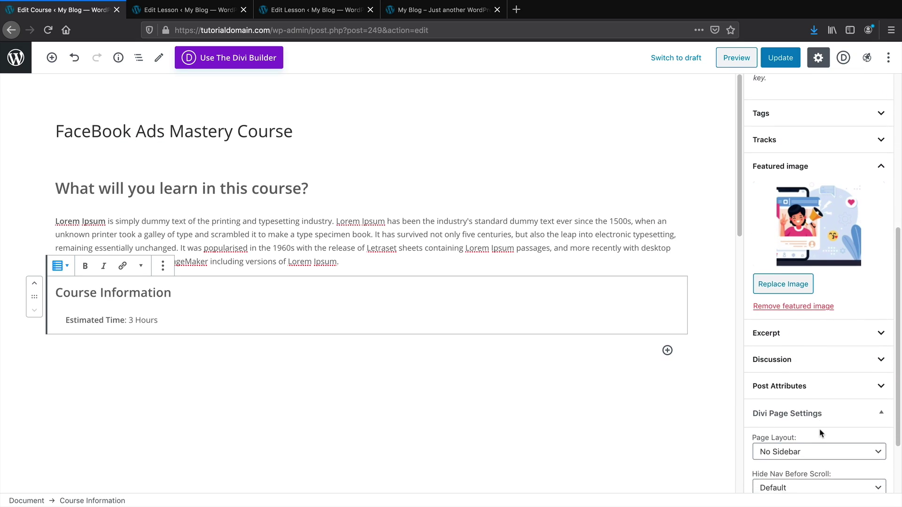
{"action": "left_click", "coordinate": [821, 314]}
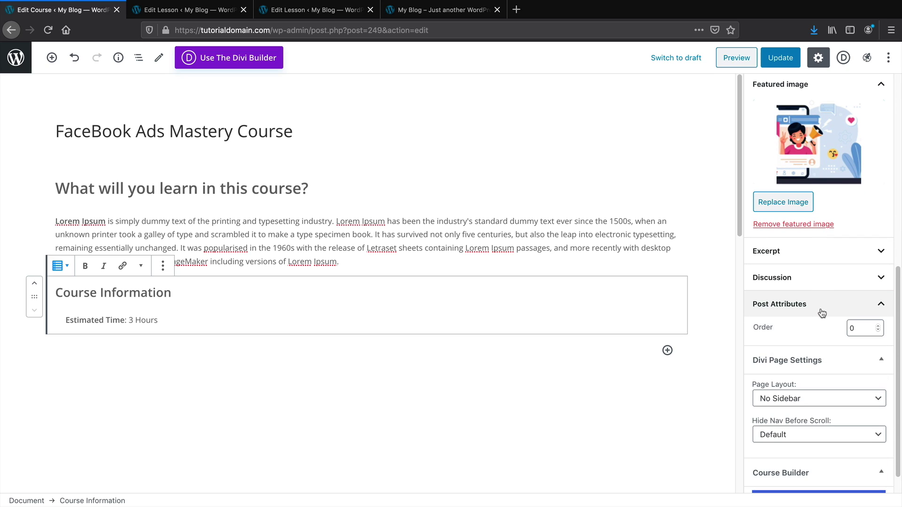
{"action": "left_click", "coordinate": [825, 305]}
{"action": "left_click", "coordinate": [824, 284]}
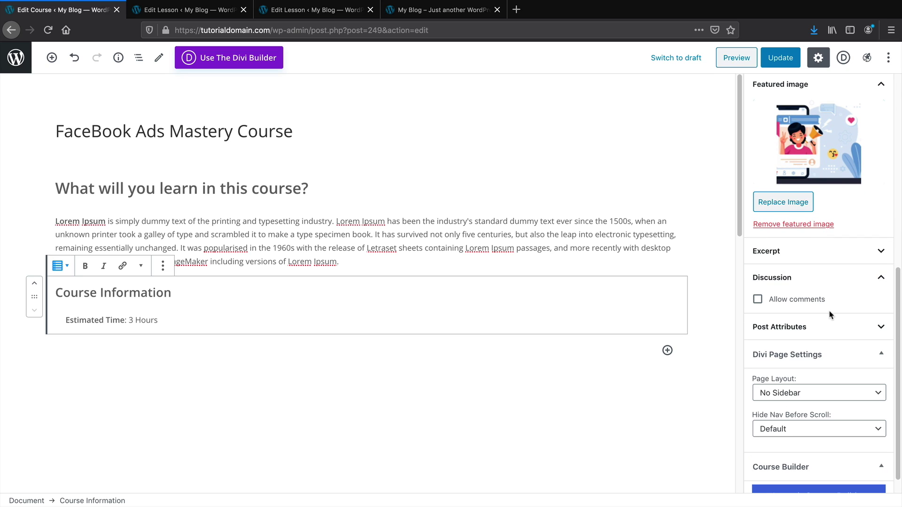
{"action": "left_click", "coordinate": [815, 277]}
{"action": "scroll", "coordinate": [813, 240], "scroll_direction": "up", "scroll_amount": 5}
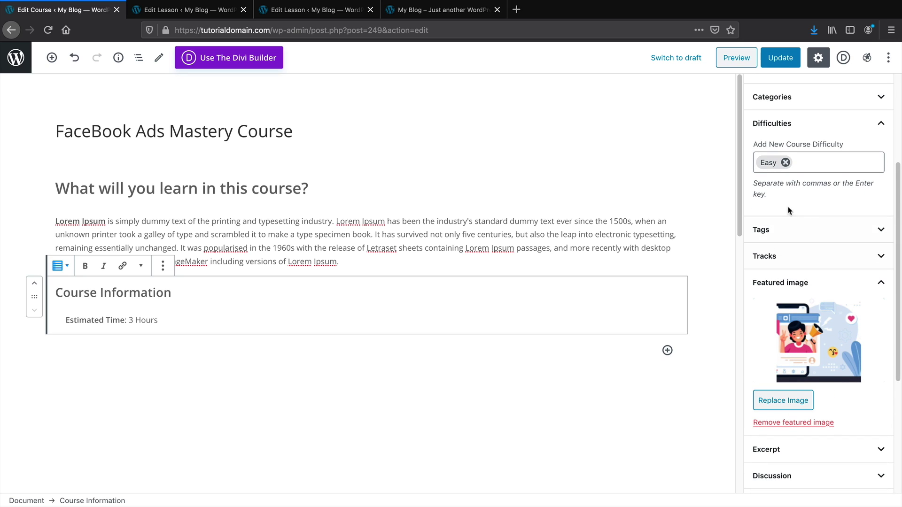
{"action": "scroll", "coordinate": [789, 234], "scroll_direction": "up", "scroll_amount": 1}
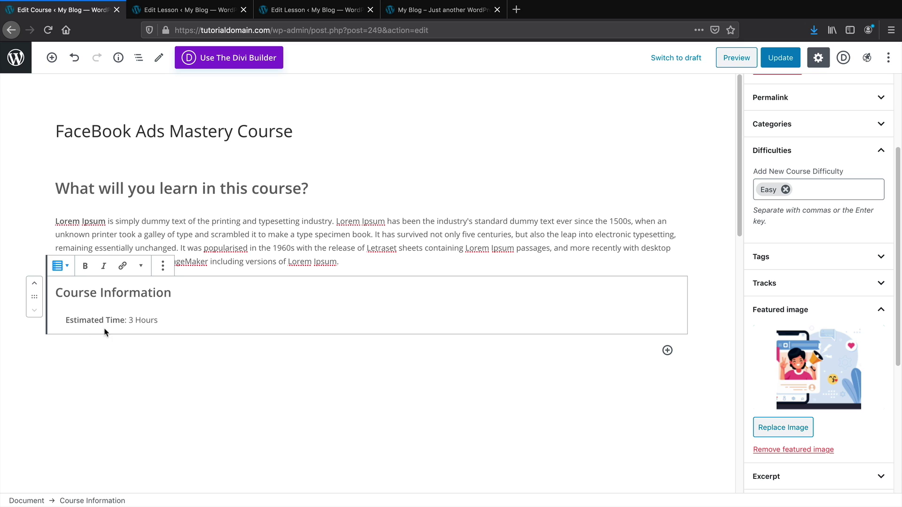
Insert the Instructors block below Course Information to show the course author
{"action": "left_click", "coordinate": [51, 58]}
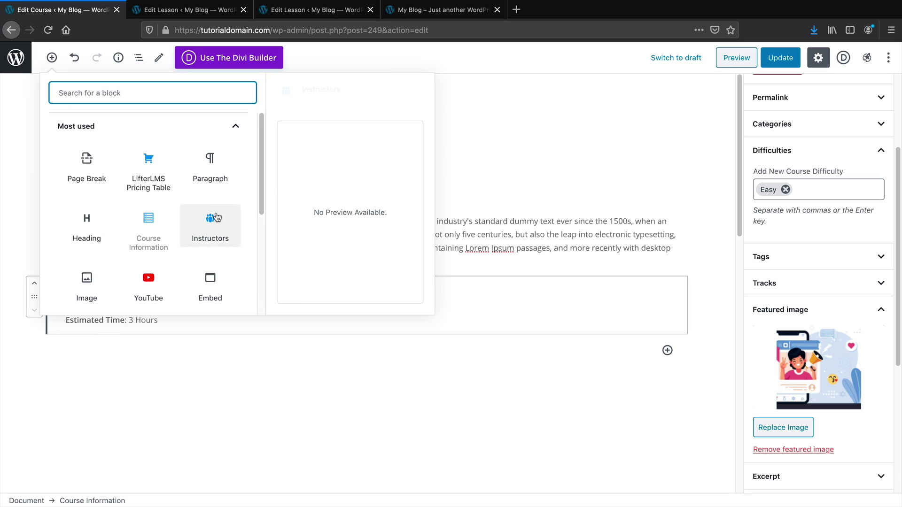
{"action": "left_click", "coordinate": [210, 228]}
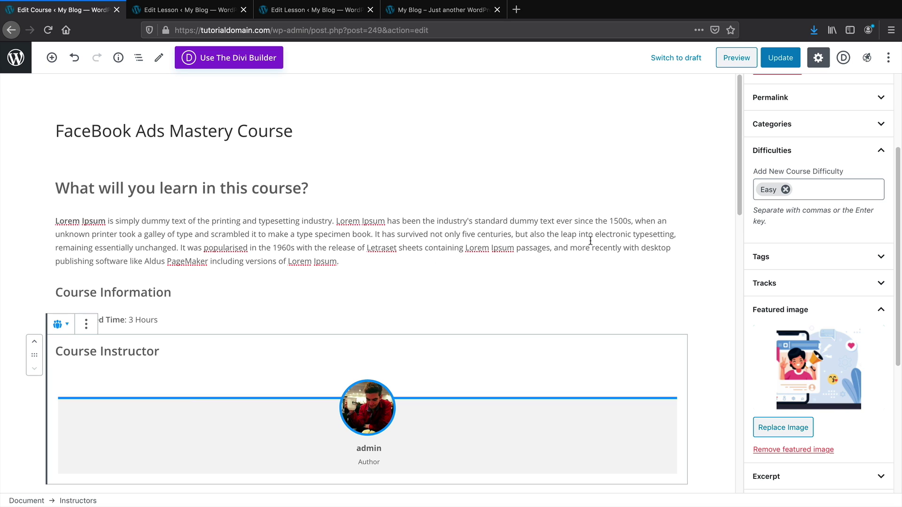
{"action": "scroll", "coordinate": [636, 235], "scroll_direction": "down", "scroll_amount": 5}
{"action": "scroll", "coordinate": [645, 241], "scroll_direction": "down", "scroll_amount": 1}
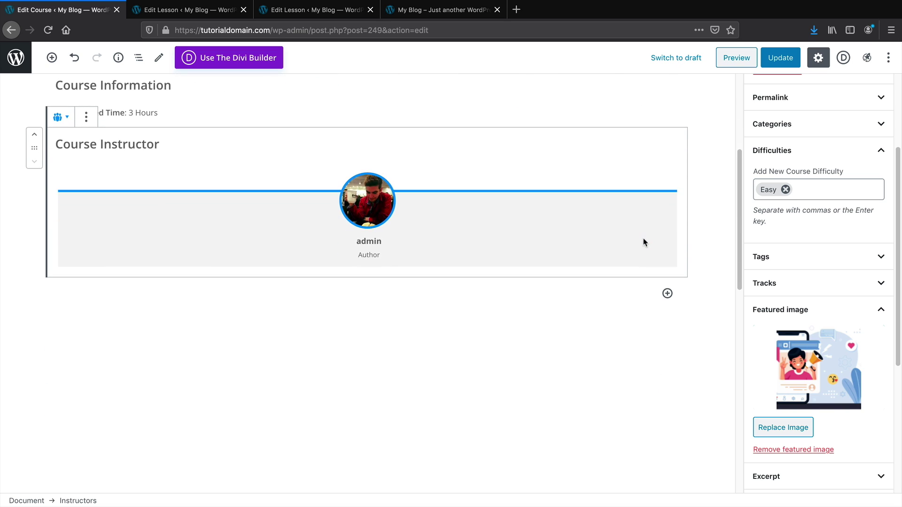
{"action": "left_click_drag", "start_coordinate": [738, 246], "coordinate": [739, 387]}
{"action": "scroll", "coordinate": [738, 385], "scroll_direction": "down", "scroll_amount": 1}
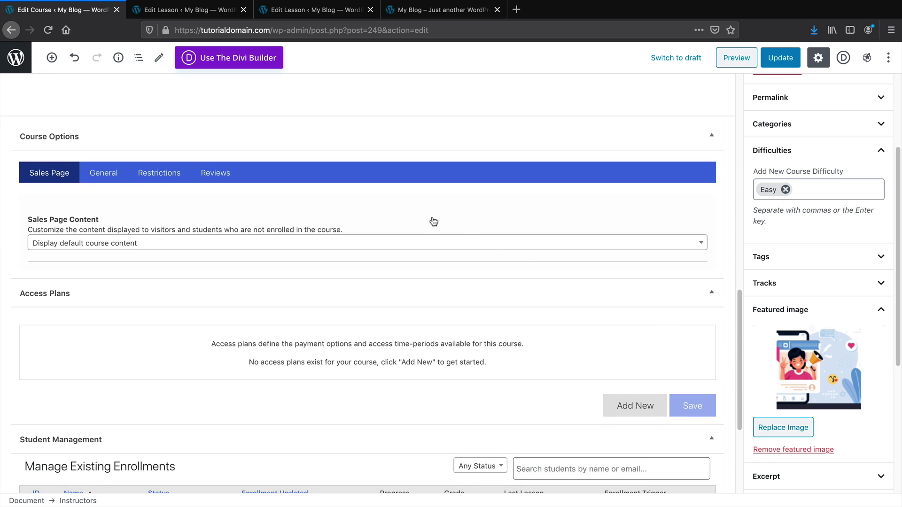
{"action": "left_click", "coordinate": [215, 174]}
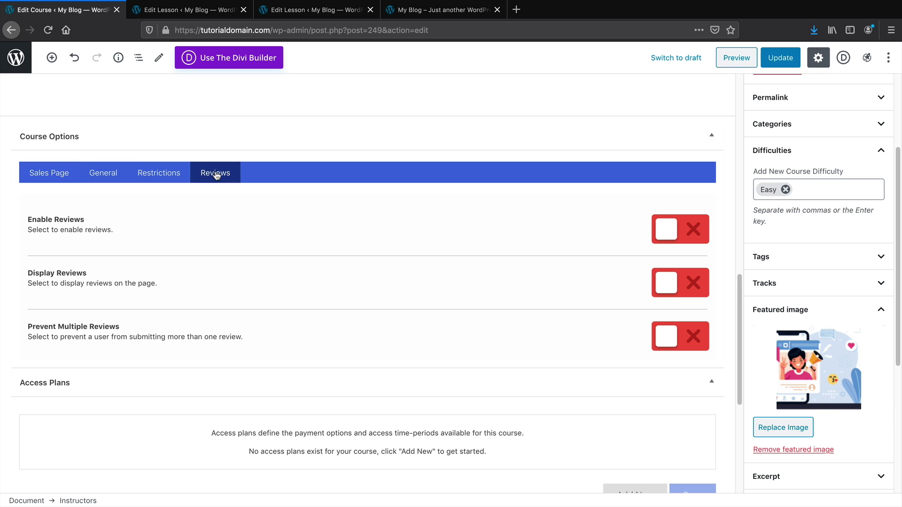
{"action": "left_click", "coordinate": [150, 177]}
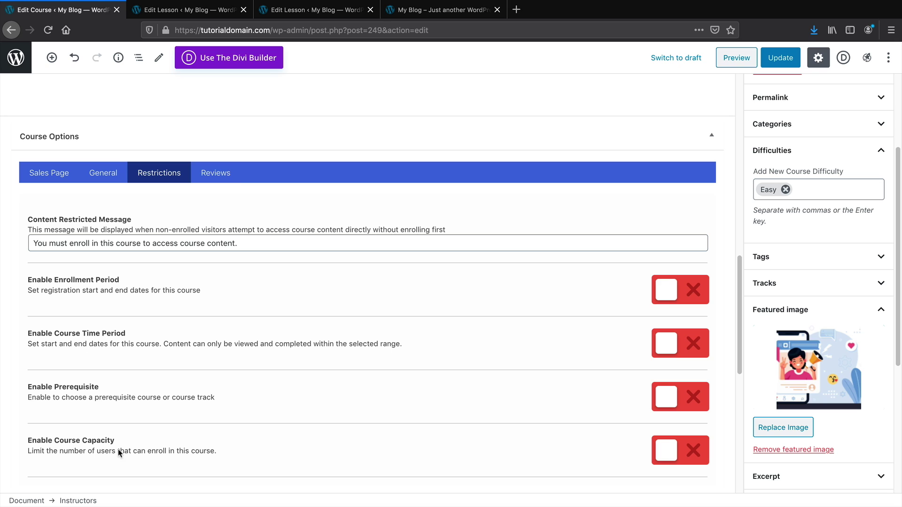
{"action": "right_click", "coordinate": [49, 398]}
{"action": "left_click", "coordinate": [57, 323]}
{"action": "scroll", "coordinate": [69, 339], "scroll_direction": "down", "scroll_amount": 1}
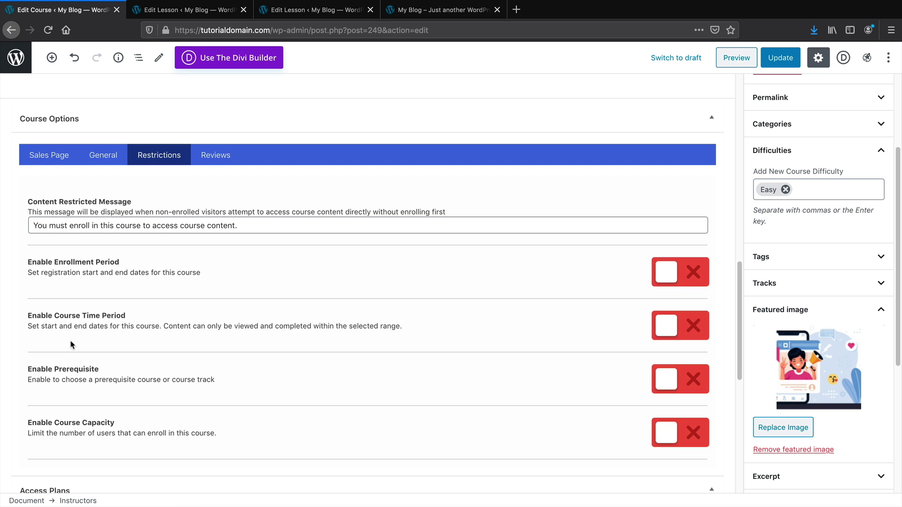
{"action": "left_click", "coordinate": [98, 162]}
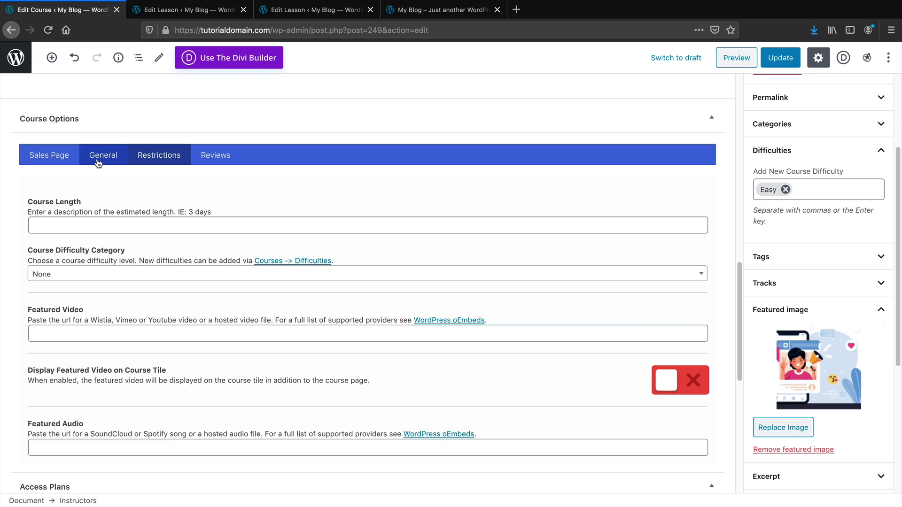
{"action": "left_click", "coordinate": [42, 160]}
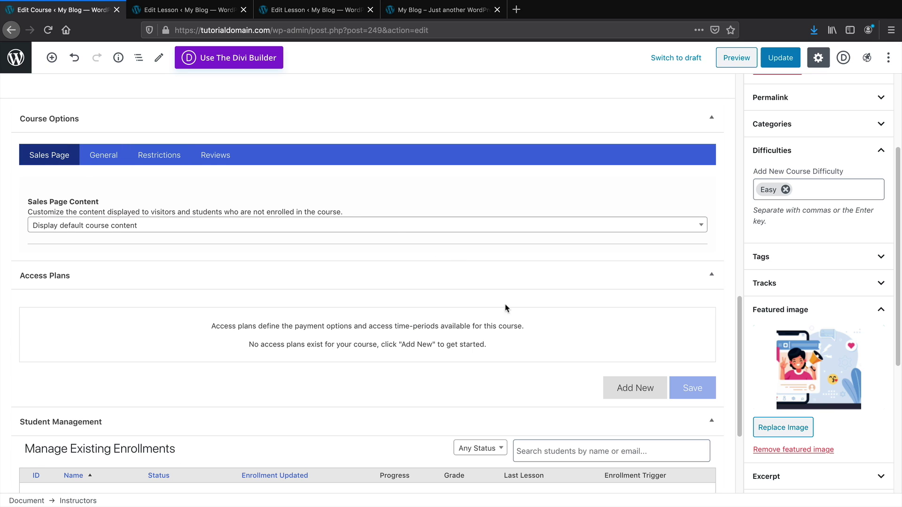
Add a 'Buy NOW!' access plan with 'Enroll' as enroll text and a 89.99 price
{"action": "left_click", "coordinate": [635, 388]}
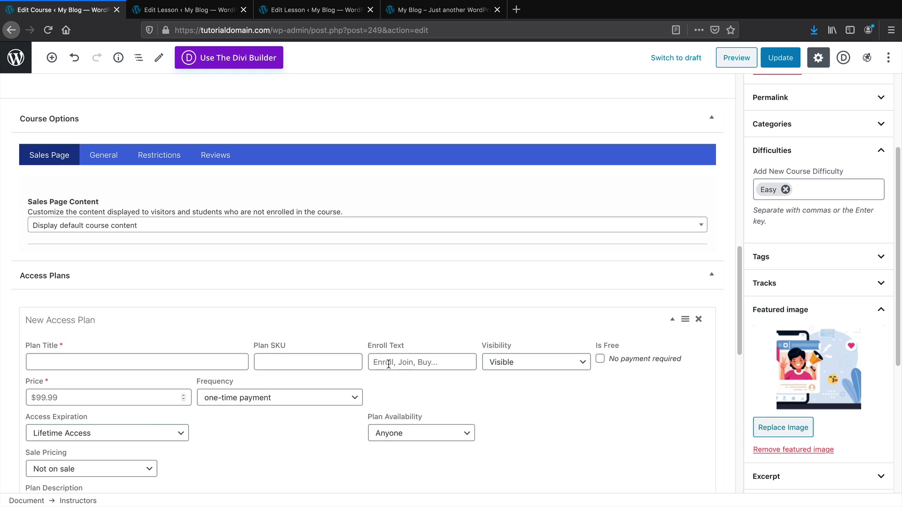
{"action": "left_click", "coordinate": [150, 281]}
{"action": "type", "text": "B"}
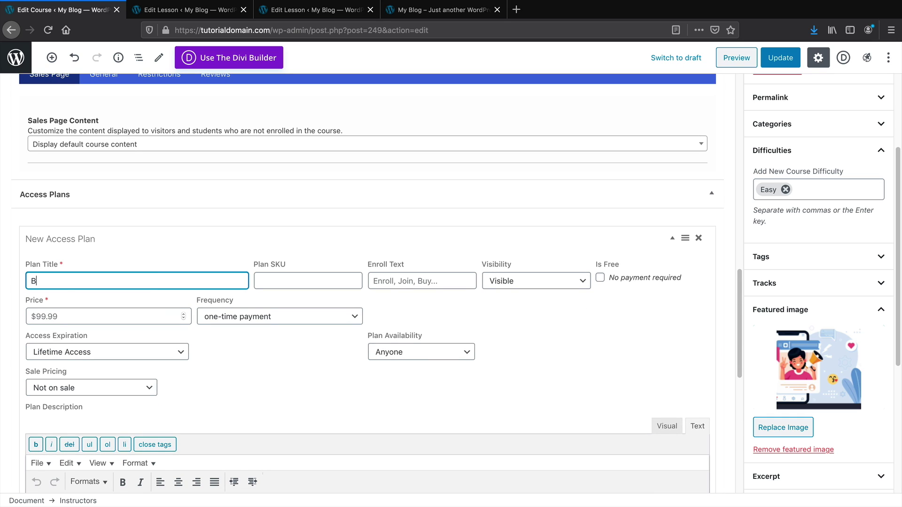
{"action": "type", "text": "uy NOW!"}
{"action": "key", "text": "Tab"}
{"action": "key", "text": "Tab"}
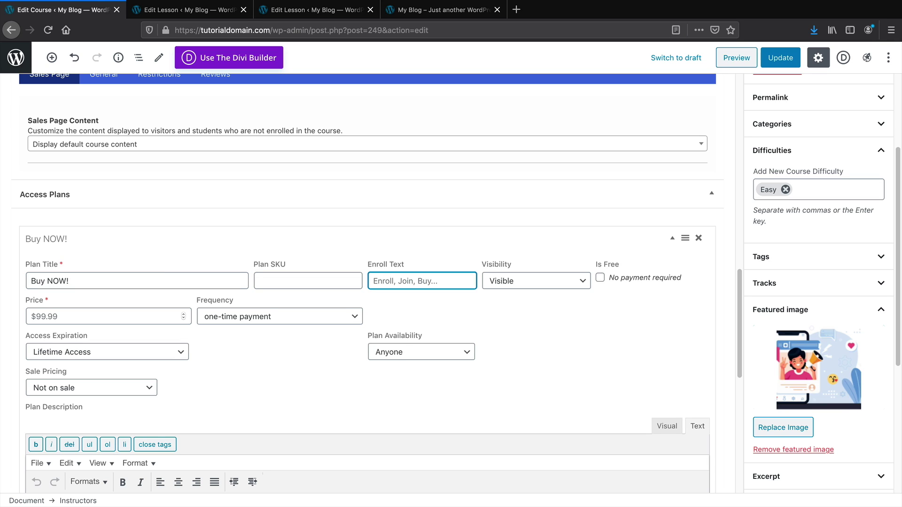
{"action": "type", "text": "Enroll"}
{"action": "left_click", "coordinate": [144, 318]}
{"action": "type", "text": "8"}
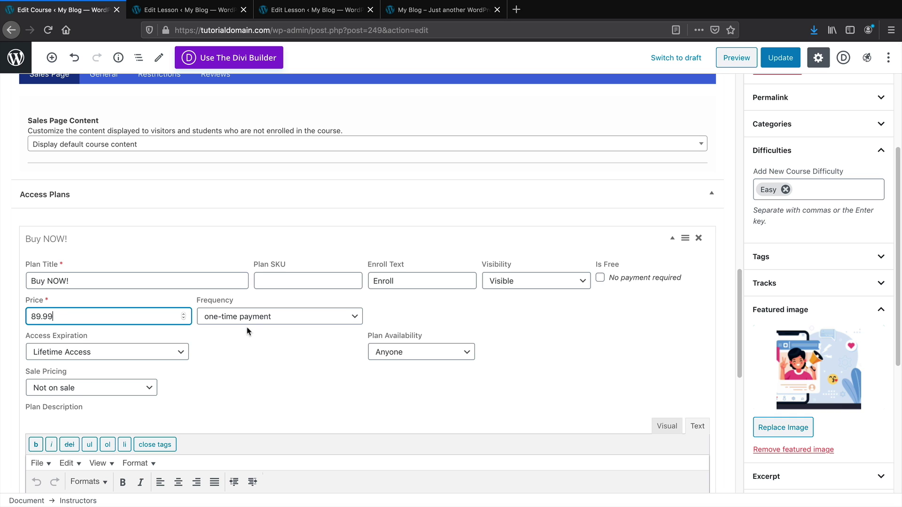
{"action": "type", "text": "9.99"}
{"action": "scroll", "coordinate": [252, 336], "scroll_direction": "down", "scroll_amount": 3}
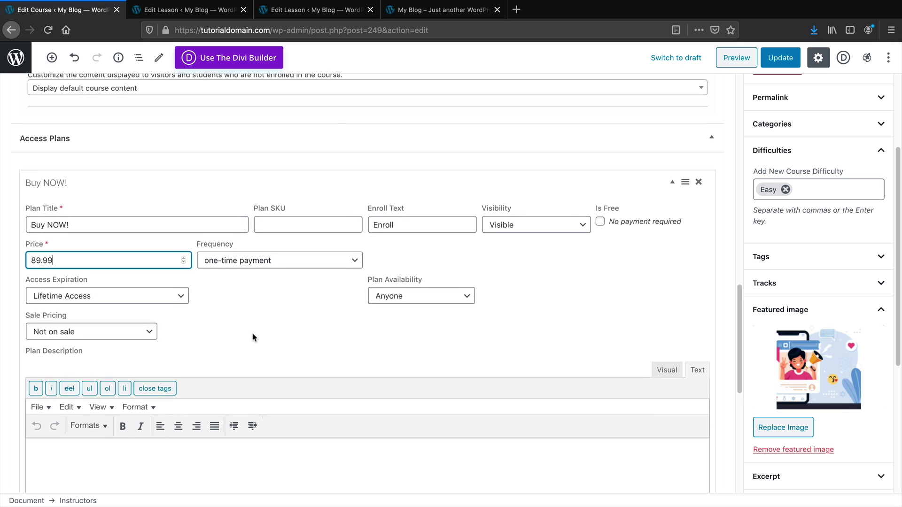
{"action": "left_click", "coordinate": [240, 408]}
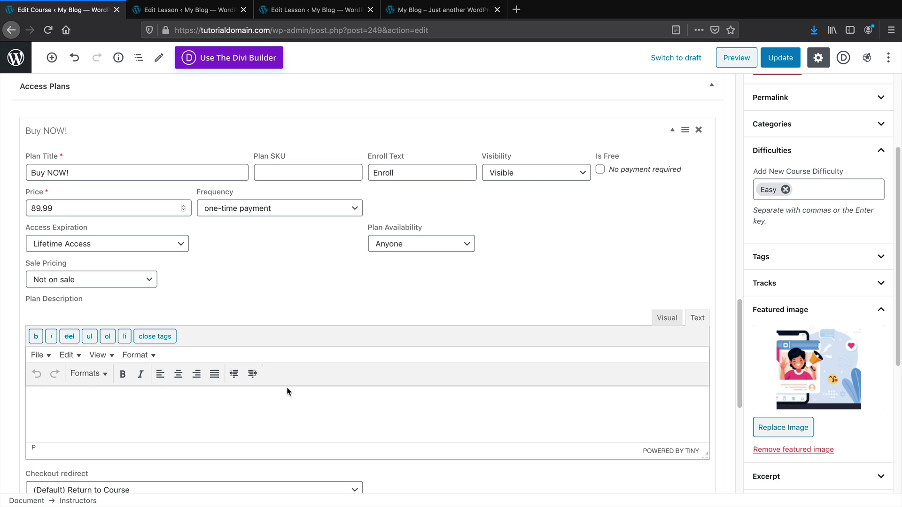
{"action": "scroll", "coordinate": [672, 281], "scroll_direction": "down", "scroll_amount": 2}
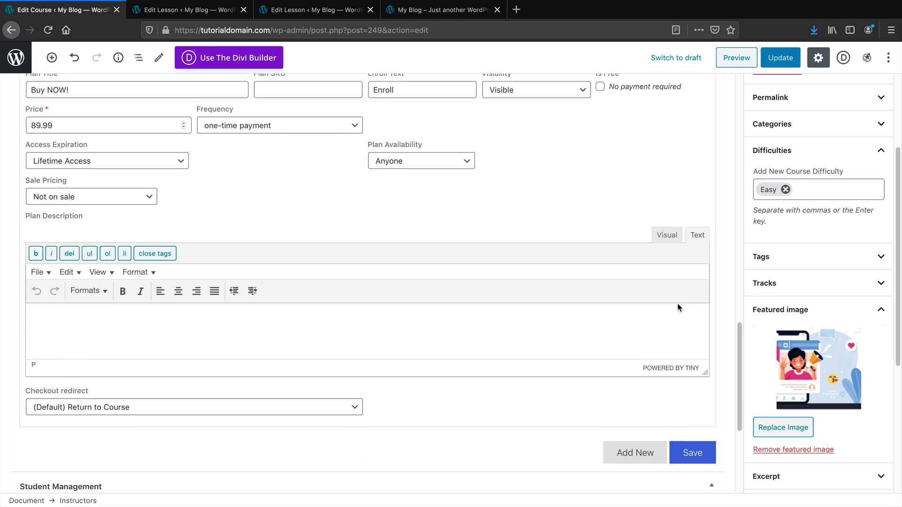
{"action": "scroll", "coordinate": [690, 352], "scroll_direction": "up", "scroll_amount": 9}
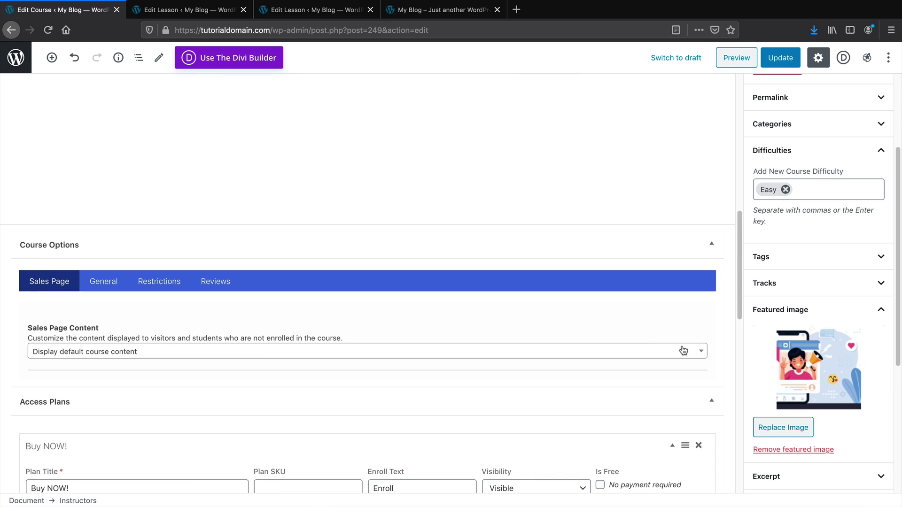
{"action": "scroll", "coordinate": [366, 338], "scroll_direction": "down", "scroll_amount": 1}
{"action": "scroll", "coordinate": [279, 376], "scroll_direction": "up", "scroll_amount": 9}
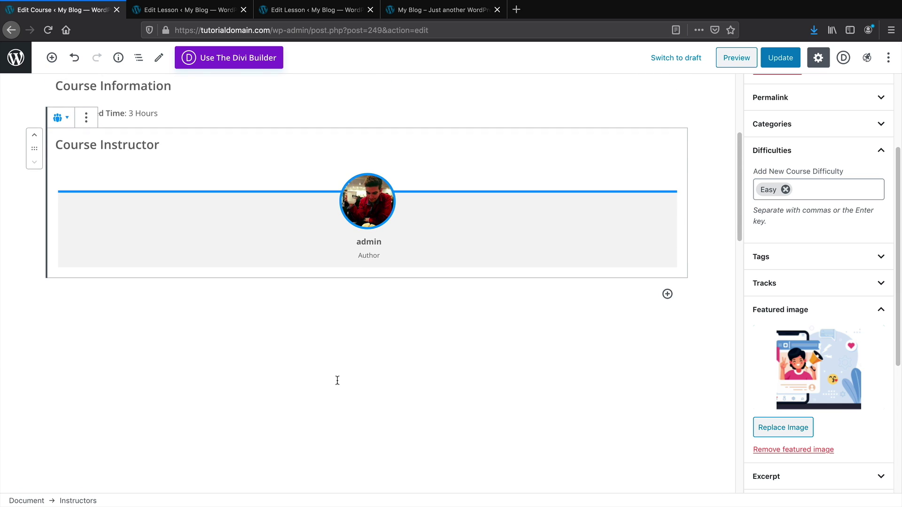
Insert a LifterLMS Pricing Table block showing the Buy NOW! $89.99 plan below the instructor
{"action": "scroll", "coordinate": [352, 381], "scroll_direction": "up", "scroll_amount": 1}
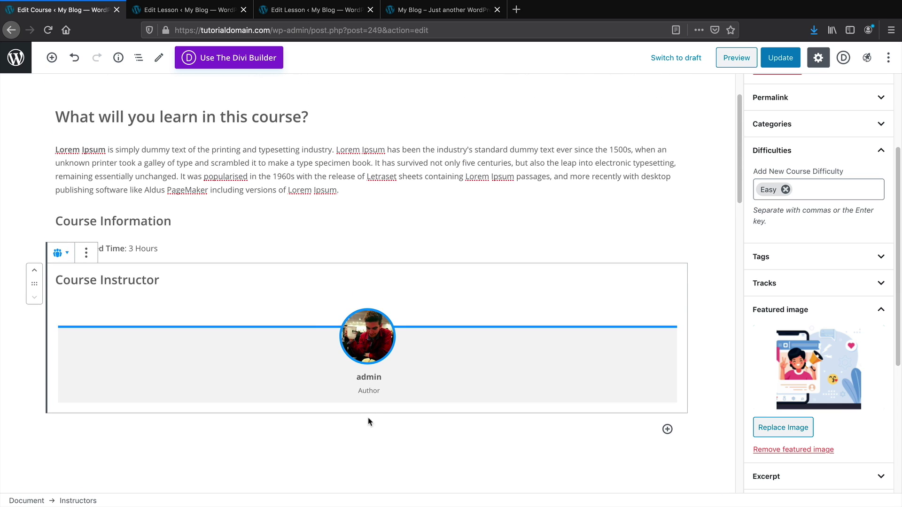
{"action": "left_click", "coordinate": [51, 58]}
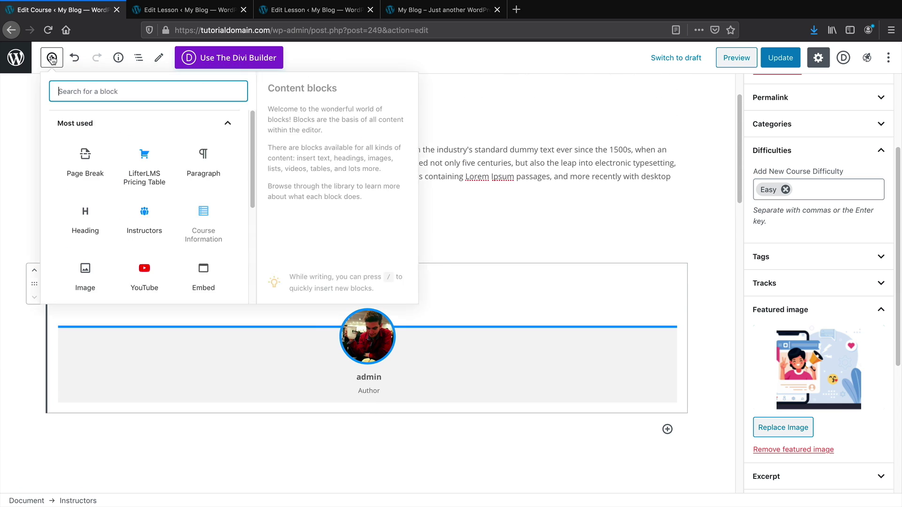
{"action": "scroll", "coordinate": [177, 282], "scroll_direction": "down", "scroll_amount": 5}
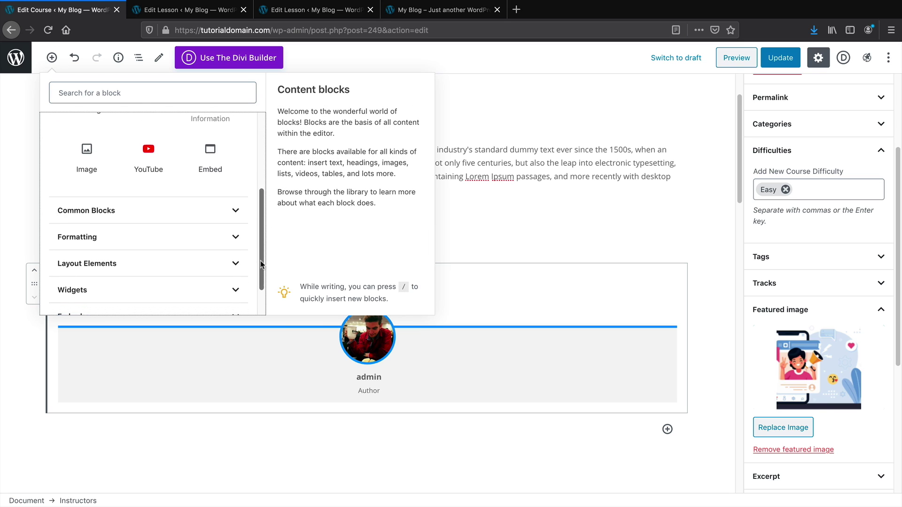
{"action": "left_click", "coordinate": [167, 301]}
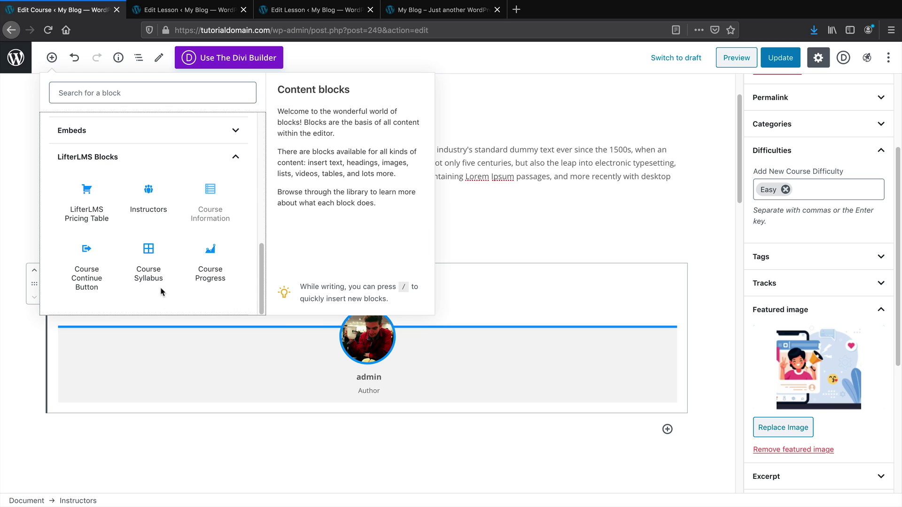
{"action": "left_click", "coordinate": [88, 215]}
{"action": "scroll", "coordinate": [191, 258], "scroll_direction": "down", "scroll_amount": 2}
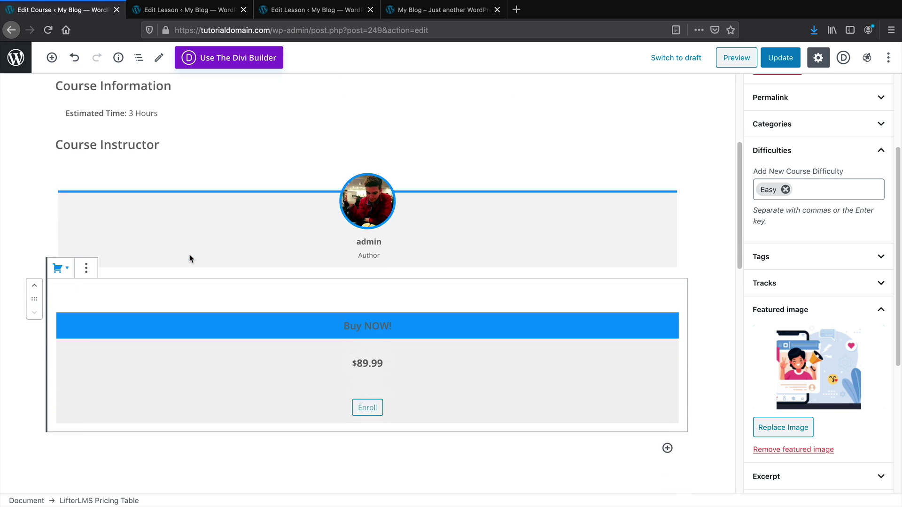
{"action": "scroll", "coordinate": [190, 259], "scroll_direction": "down", "scroll_amount": 1}
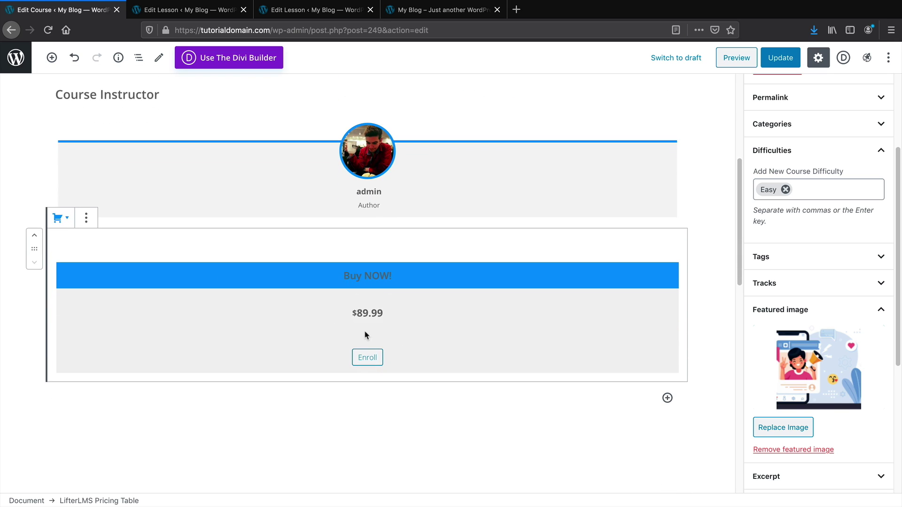
{"action": "left_click_drag", "start_coordinate": [739, 261], "coordinate": [729, 158]}
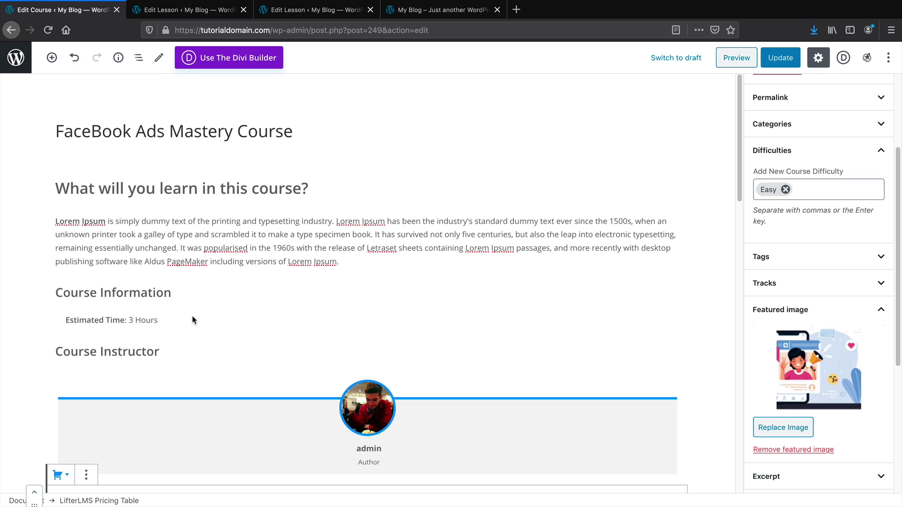
Embed the YouTube eCommerce website tutorial video in an Embed block below the course intro paragraph
{"action": "left_click", "coordinate": [341, 263]}
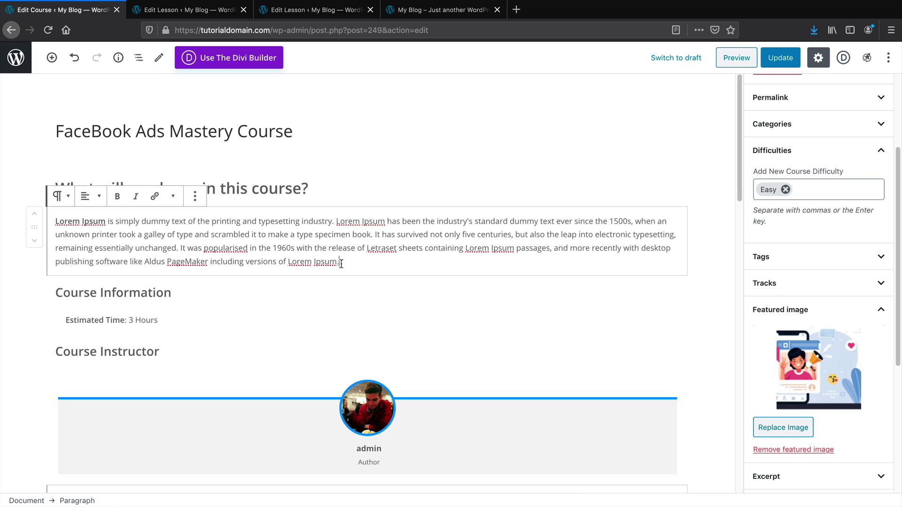
{"action": "left_click", "coordinate": [51, 58]}
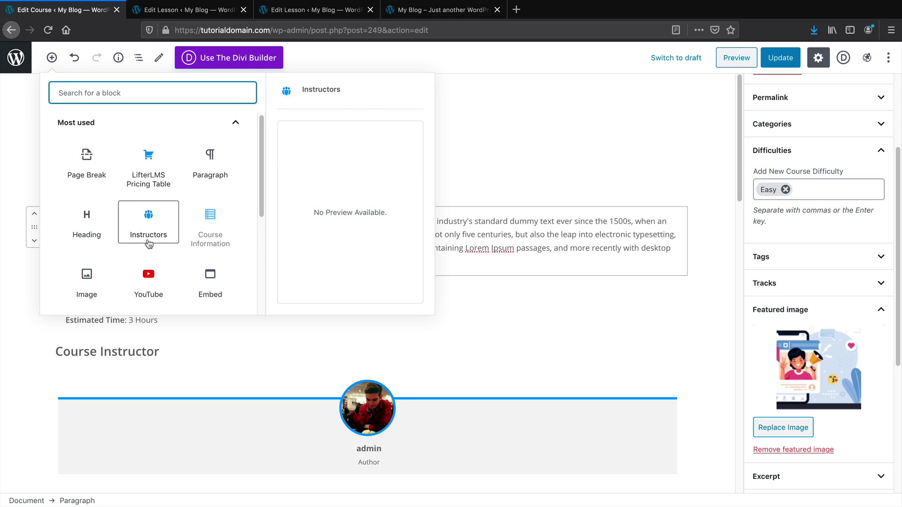
{"action": "left_click", "coordinate": [202, 282]}
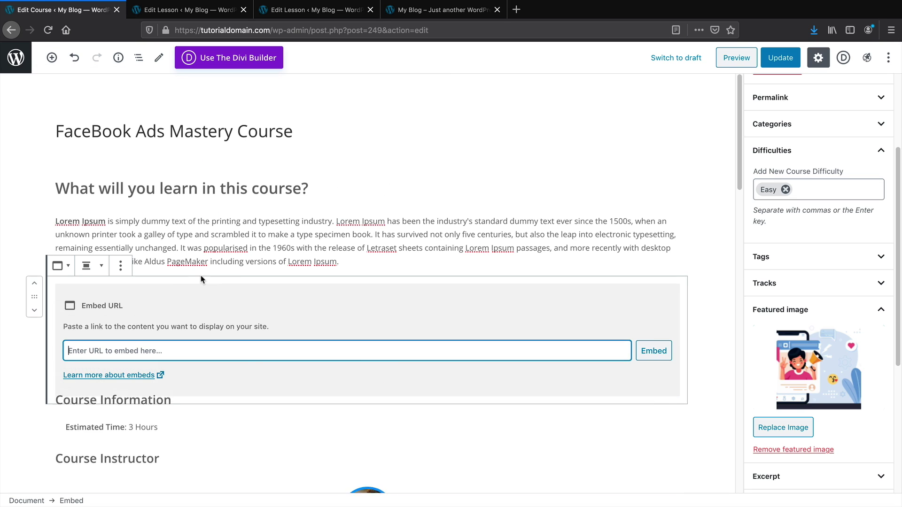
{"action": "right_click", "coordinate": [111, 331]}
{"action": "left_click", "coordinate": [137, 372]}
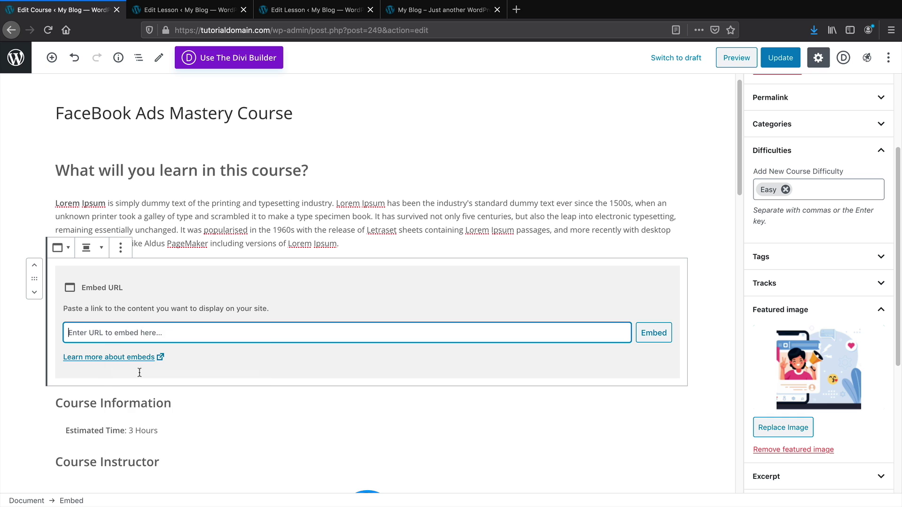
{"action": "left_click", "coordinate": [665, 334]}
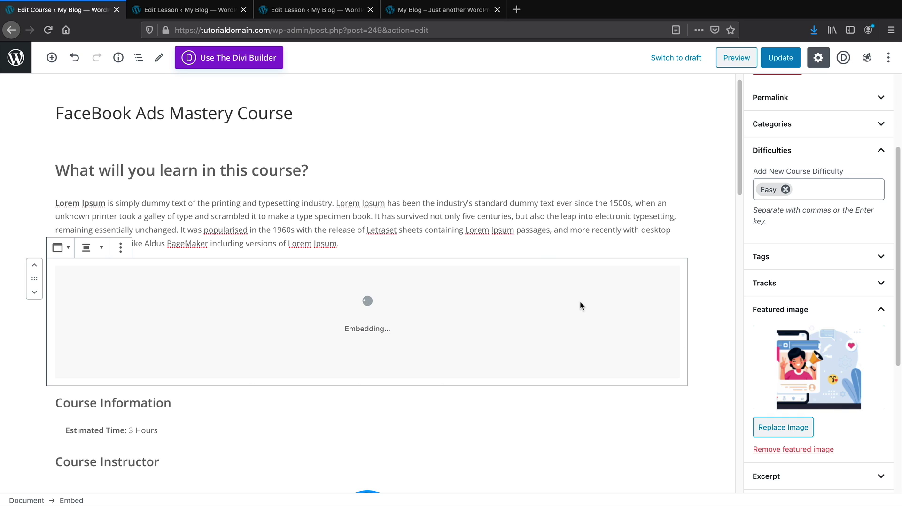
{"action": "scroll", "coordinate": [496, 227], "scroll_direction": "down", "scroll_amount": 2}
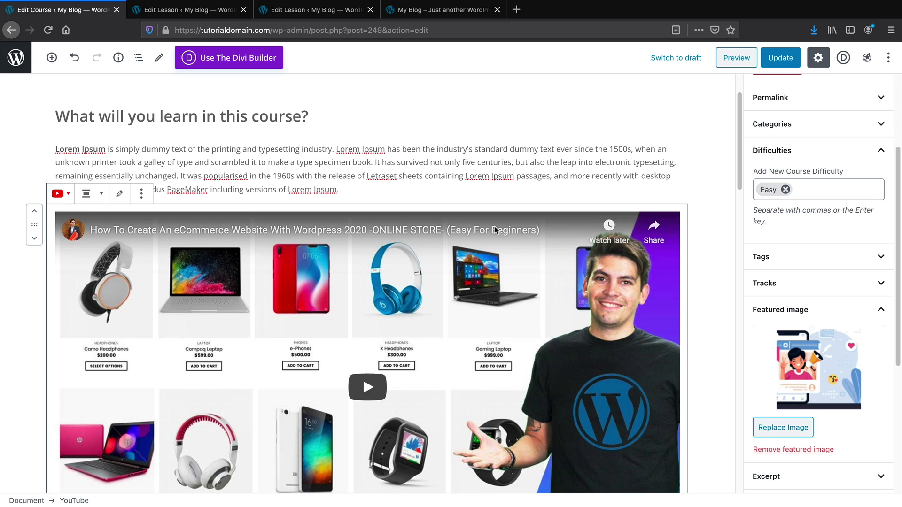
{"action": "scroll", "coordinate": [485, 217], "scroll_direction": "up", "scroll_amount": 3}
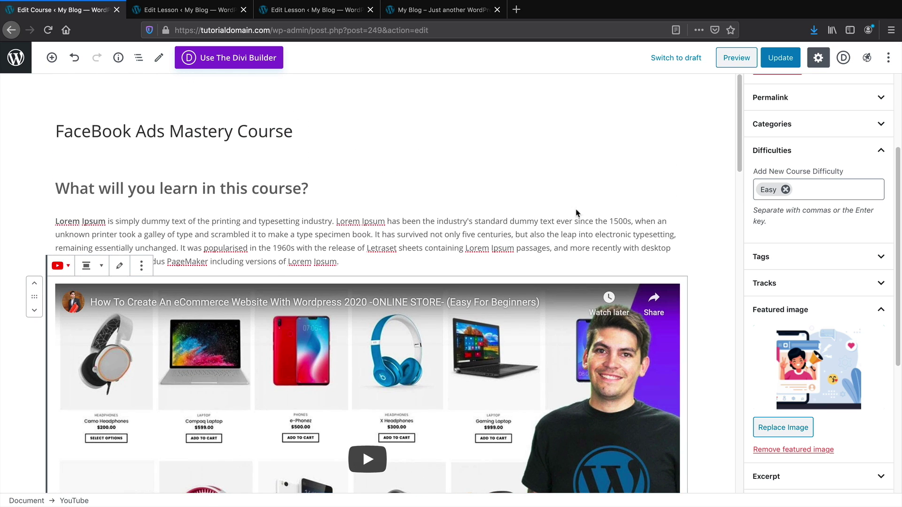
Update the course and review its front-end preview with the embedded video, closing the extra tabs
{"action": "left_click", "coordinate": [775, 59]}
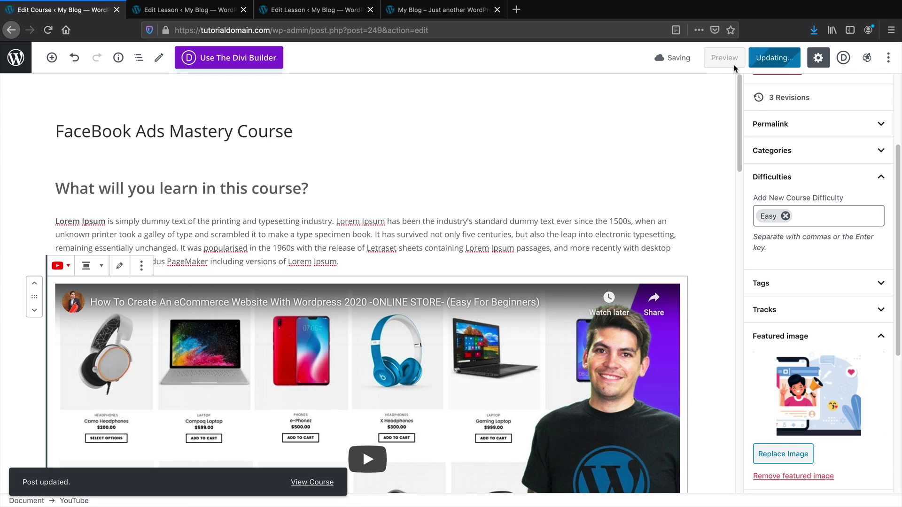
{"action": "left_click", "coordinate": [716, 63]}
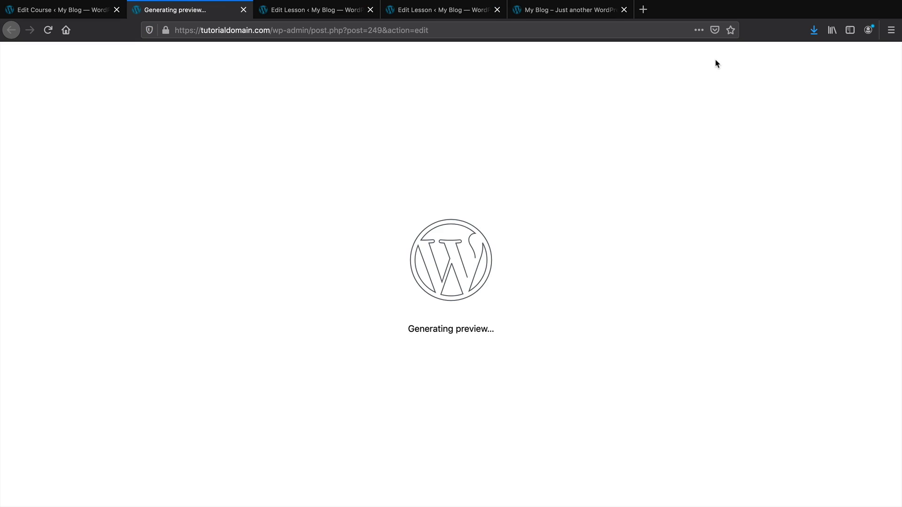
{"action": "left_click", "coordinate": [369, 10]}
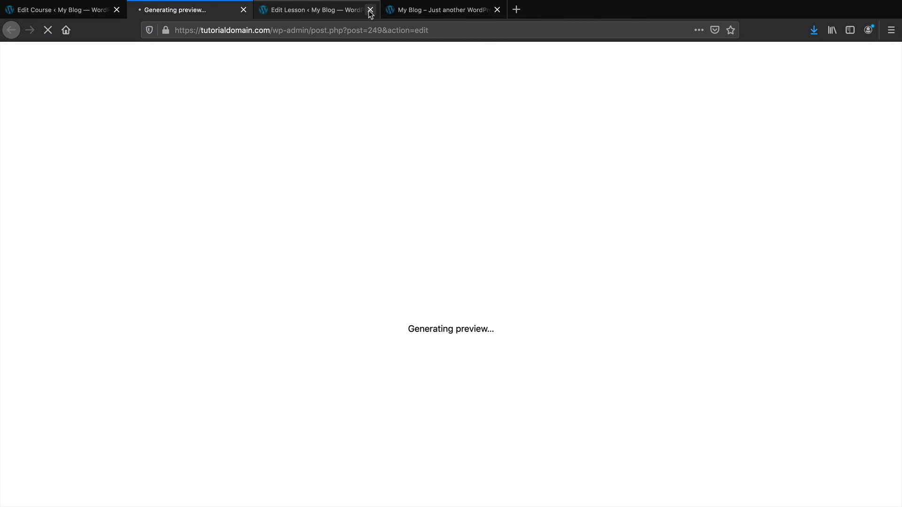
{"action": "left_click", "coordinate": [369, 10]}
{"action": "left_click", "coordinate": [369, 10]}
{"action": "scroll", "coordinate": [425, 170], "scroll_direction": "down", "scroll_amount": 8}
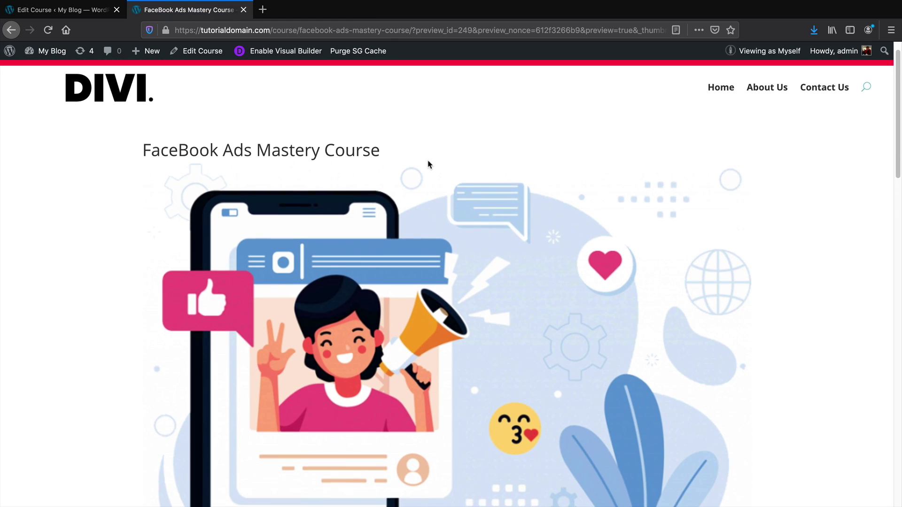
{"action": "scroll", "coordinate": [428, 163], "scroll_direction": "down", "scroll_amount": 6}
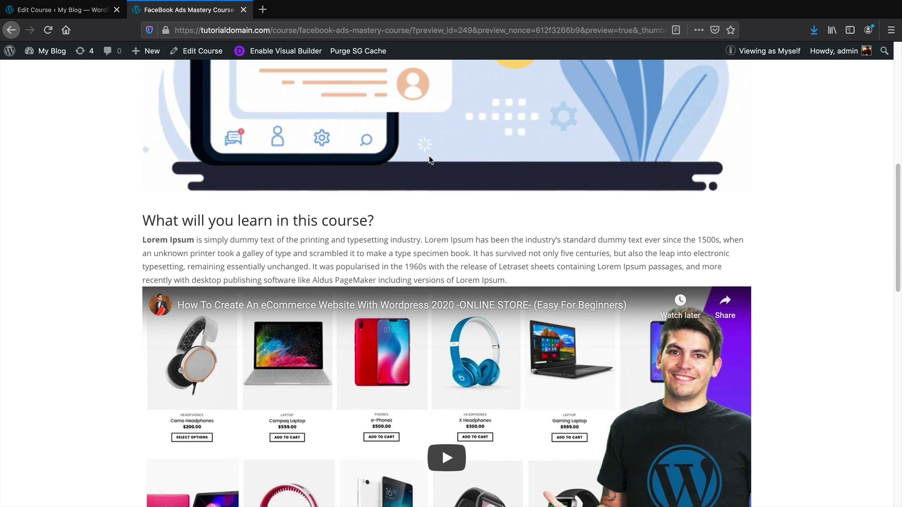
{"action": "scroll", "coordinate": [430, 148], "scroll_direction": "down", "scroll_amount": 8}
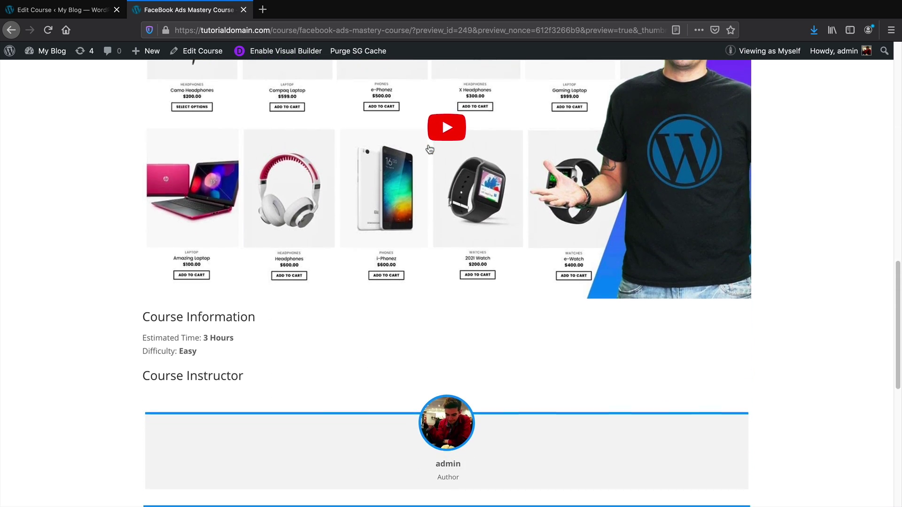
{"action": "scroll", "coordinate": [428, 146], "scroll_direction": "up", "scroll_amount": 13}
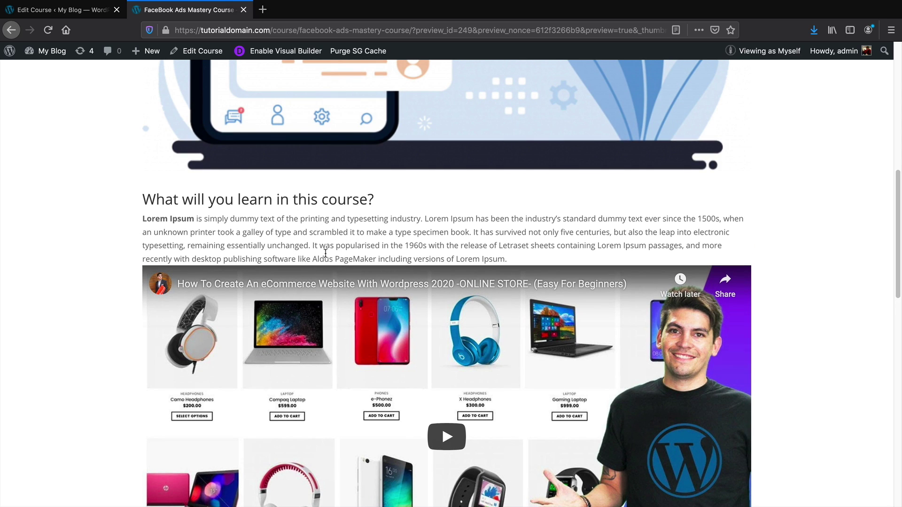
{"action": "left_click", "coordinate": [64, 9]}
{"action": "scroll", "coordinate": [360, 265], "scroll_direction": "down", "scroll_amount": 1}
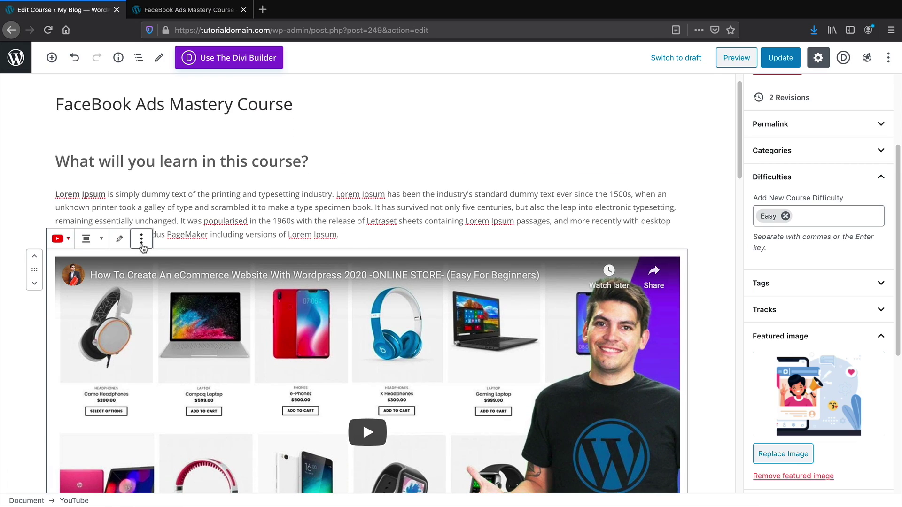
Add an Image block below the video by searching 'im' in the inserter
{"action": "left_click", "coordinate": [51, 57]}
{"action": "type", "text": "im"}
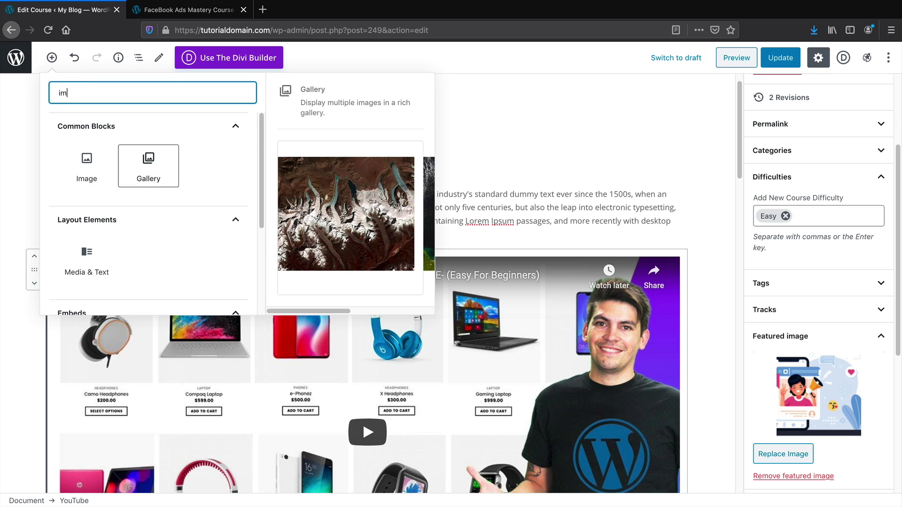
{"action": "left_click", "coordinate": [90, 172]}
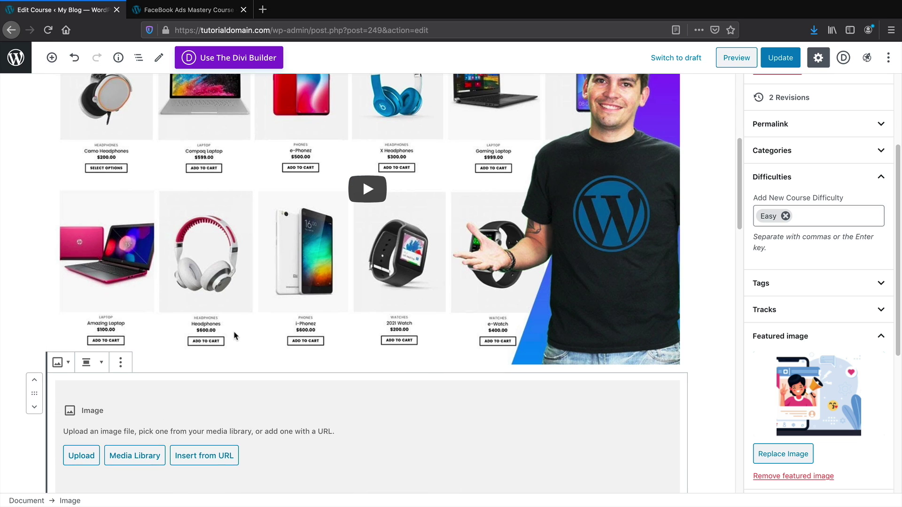
{"action": "scroll", "coordinate": [235, 336], "scroll_direction": "down", "scroll_amount": 2}
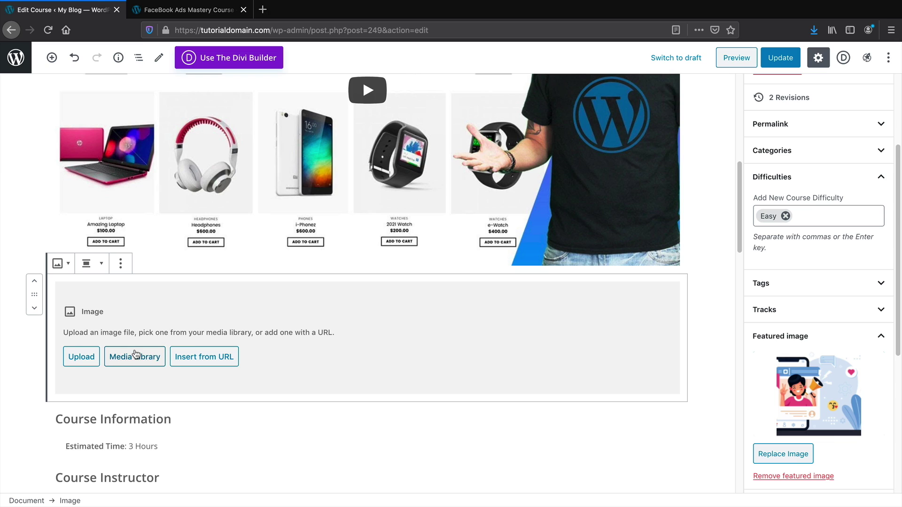
Remove the empty Image block and update the course
{"action": "left_click", "coordinate": [121, 264]}
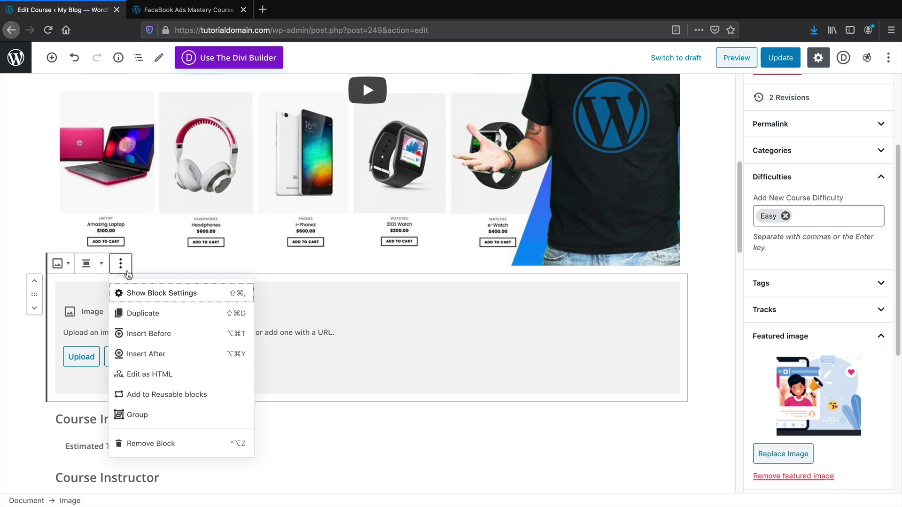
{"action": "left_click", "coordinate": [186, 443]}
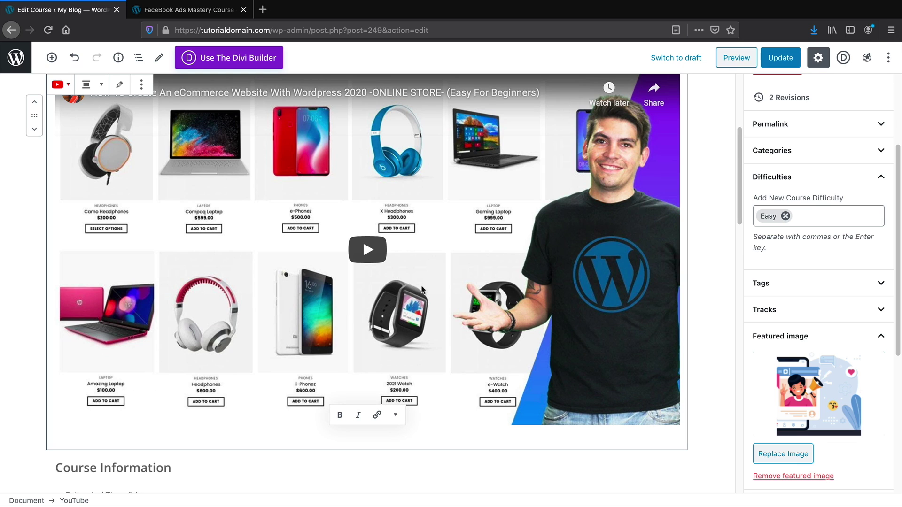
{"action": "left_click", "coordinate": [782, 58]}
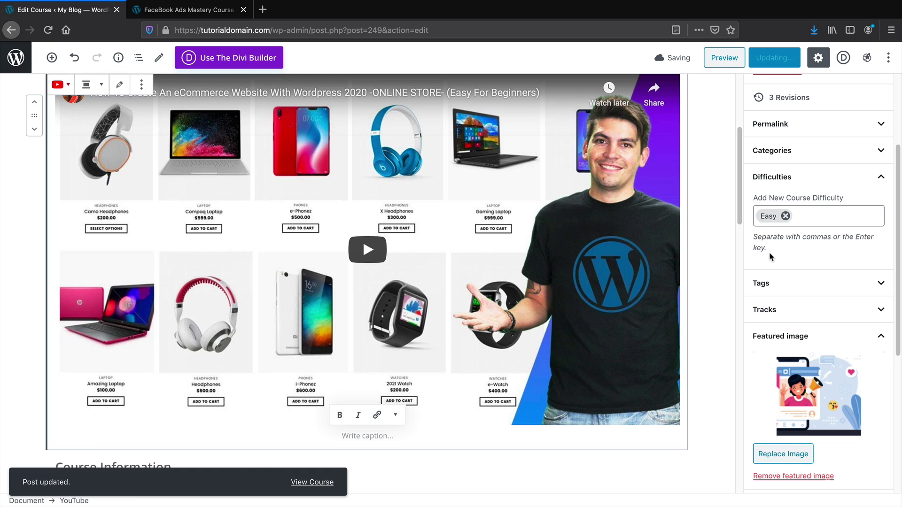
{"action": "left_click_drag", "start_coordinate": [898, 181], "coordinate": [899, 310]}
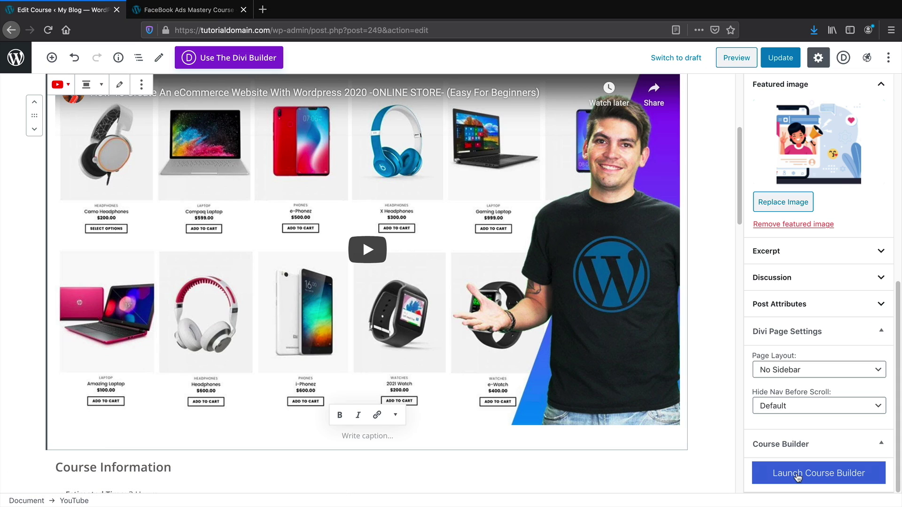
In the Course Builder, add a section titled 'Intro To Facebook'
{"action": "left_click", "coordinate": [797, 476]}
{"action": "left_click", "coordinate": [838, 114]}
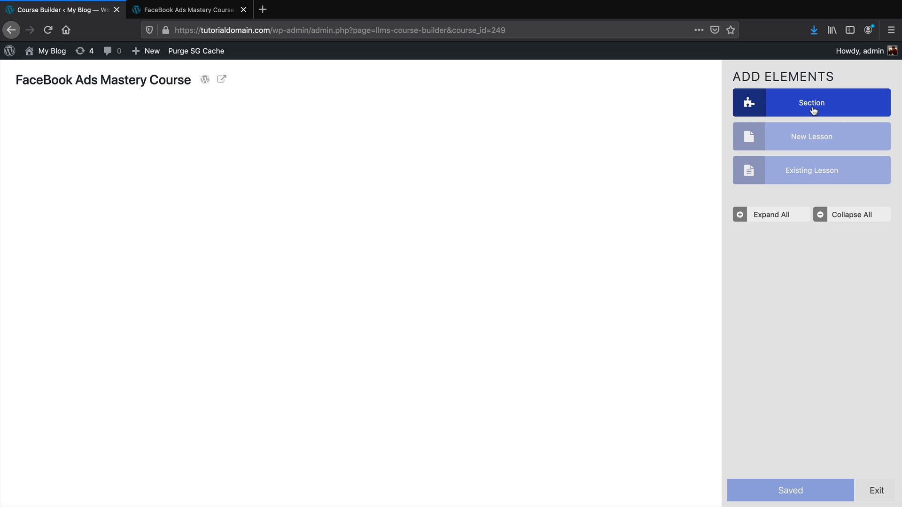
{"action": "double_click", "coordinate": [113, 121]}
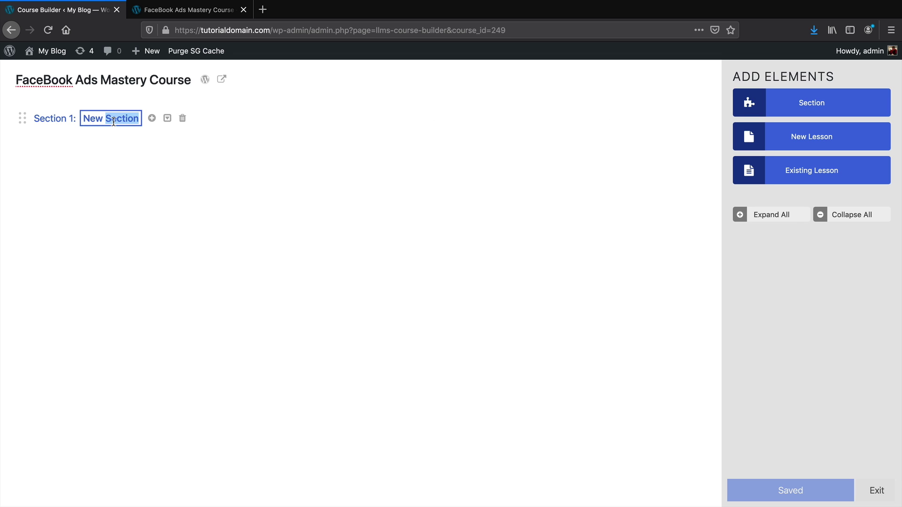
{"action": "key", "text": "BackSpace"}
{"action": "key", "text": "BackSpace"}
{"action": "key", "text": "BackSpace"}
{"action": "key", "text": "BackSpace"}
{"action": "key", "text": "BackSpace"}
{"action": "type", "text": "I"}
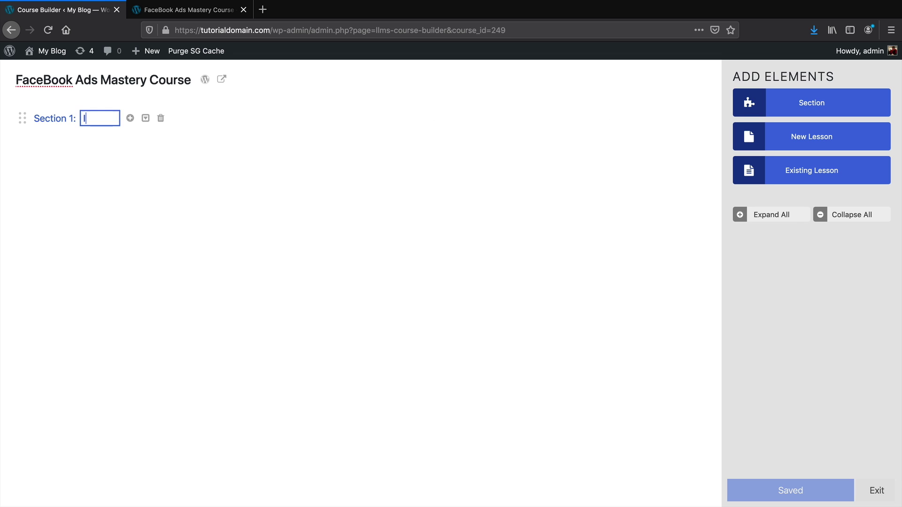
{"action": "type", "text": "ntro To Facebook"}
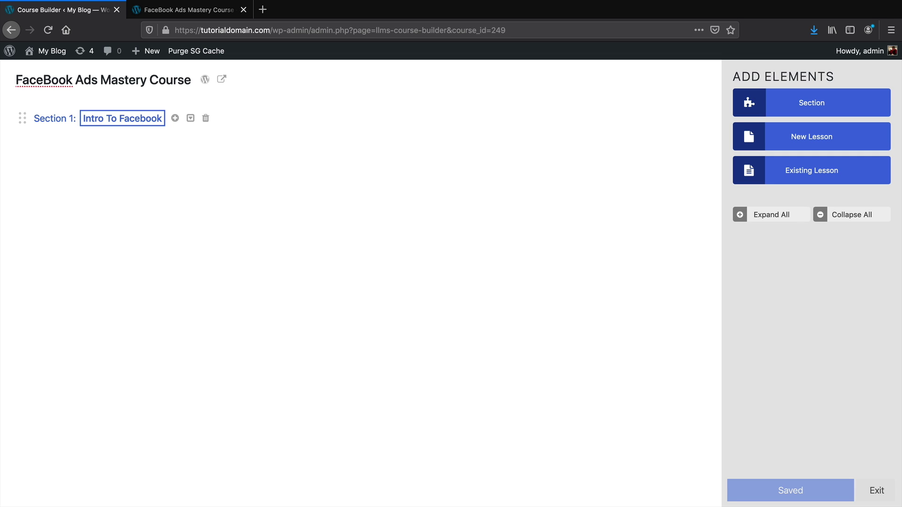
{"action": "key", "text": "Return"}
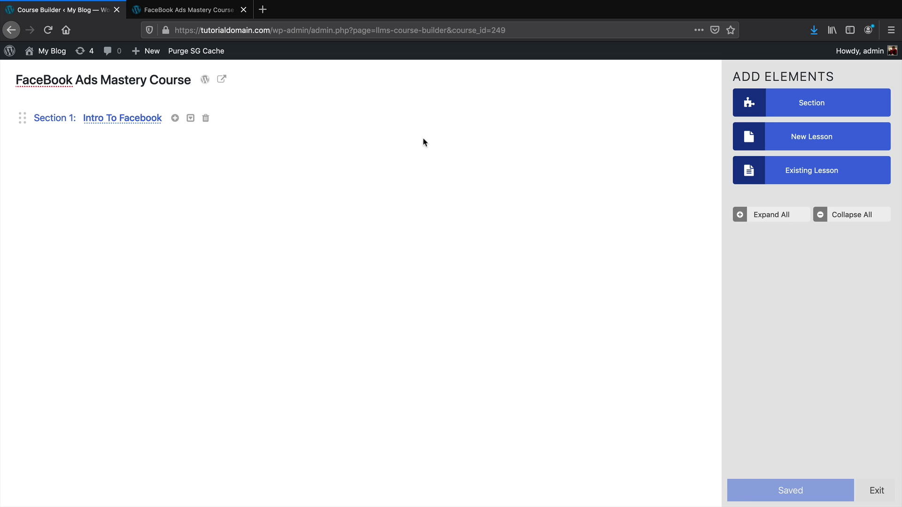
Add a lesson under that section titled 'Making A Facebook Page'
{"action": "left_click", "coordinate": [758, 142]}
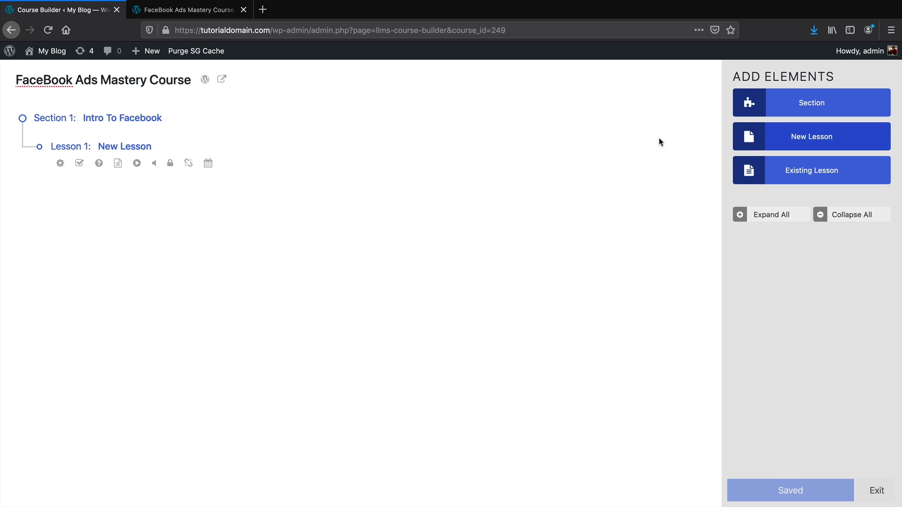
{"action": "left_click", "coordinate": [145, 146]}
{"action": "left_click_drag", "start_coordinate": [148, 148], "coordinate": [102, 146]}
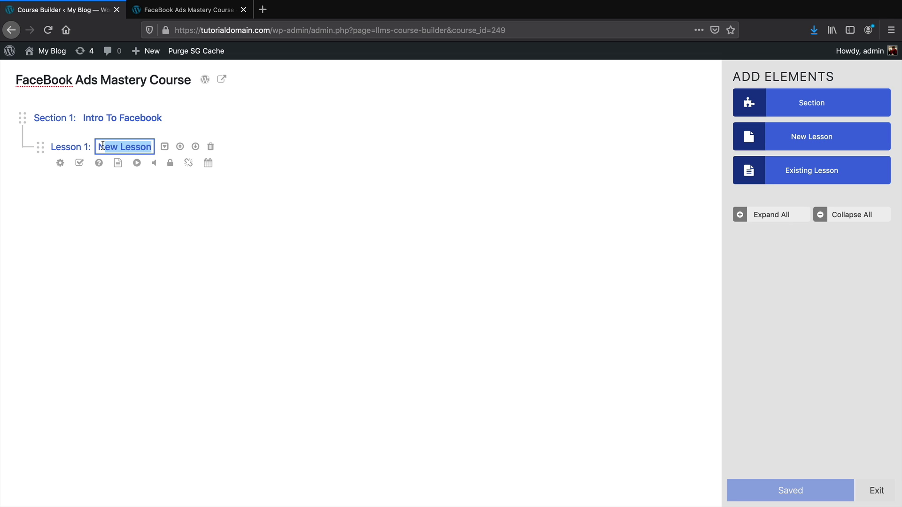
{"action": "type", "text": "N"}
{"action": "key", "text": "BackSpace"}
{"action": "type", "text": "Ma"}
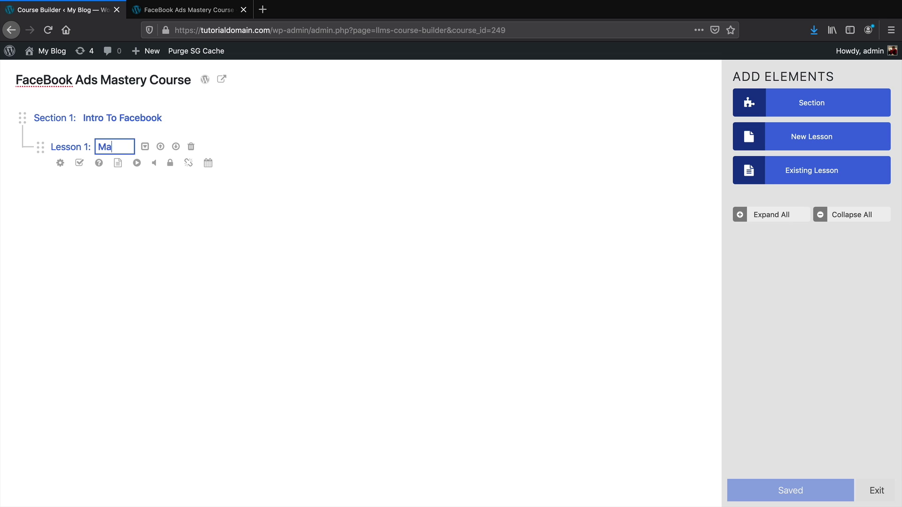
{"action": "type", "text": "king A Facebook Page"}
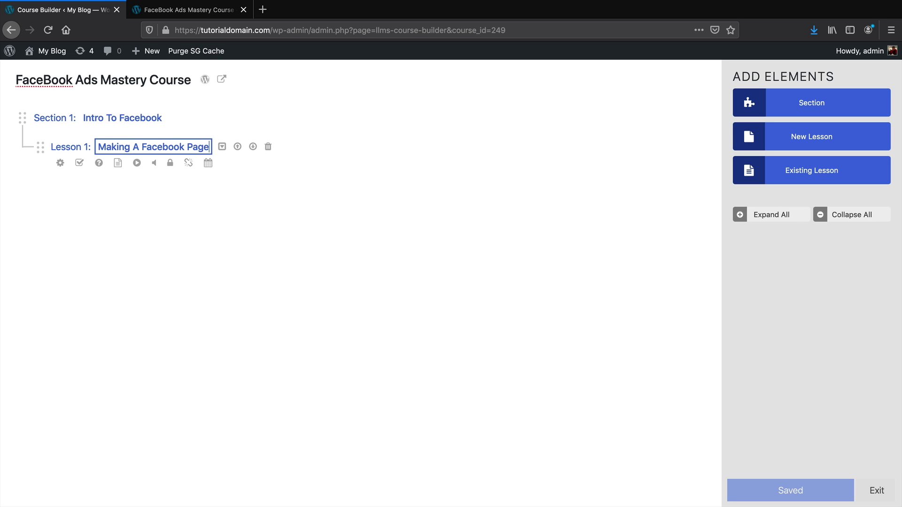
{"action": "key", "text": "Return"}
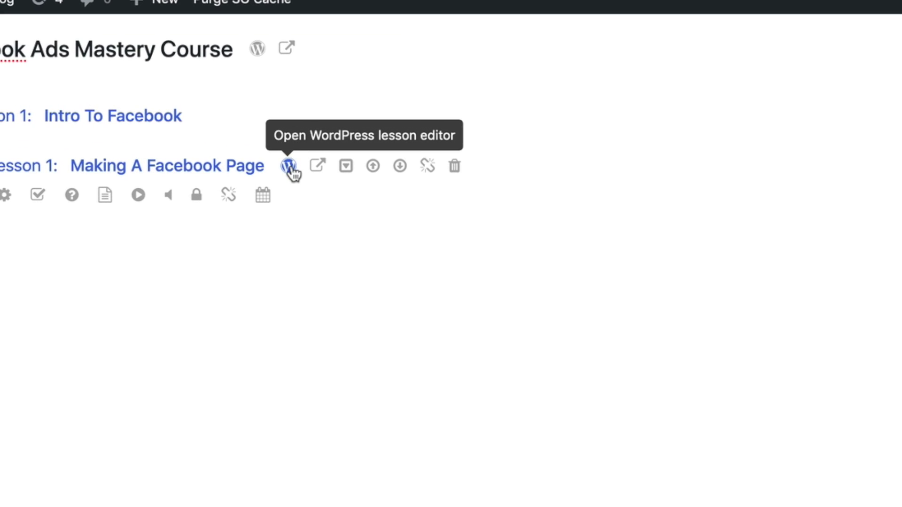
Open the Making A Facebook Page lesson in the editor and add an empty Paragraph block
{"action": "left_click", "coordinate": [288, 165]}
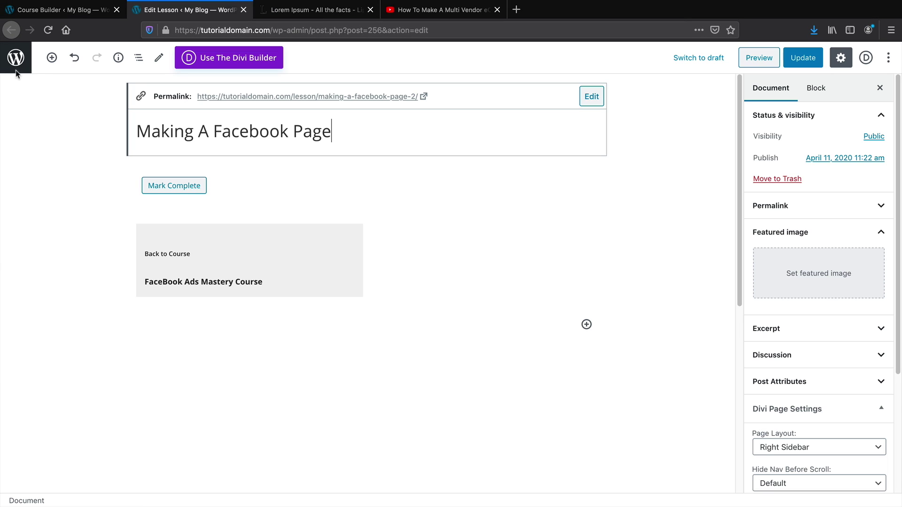
{"action": "left_click", "coordinate": [52, 59]}
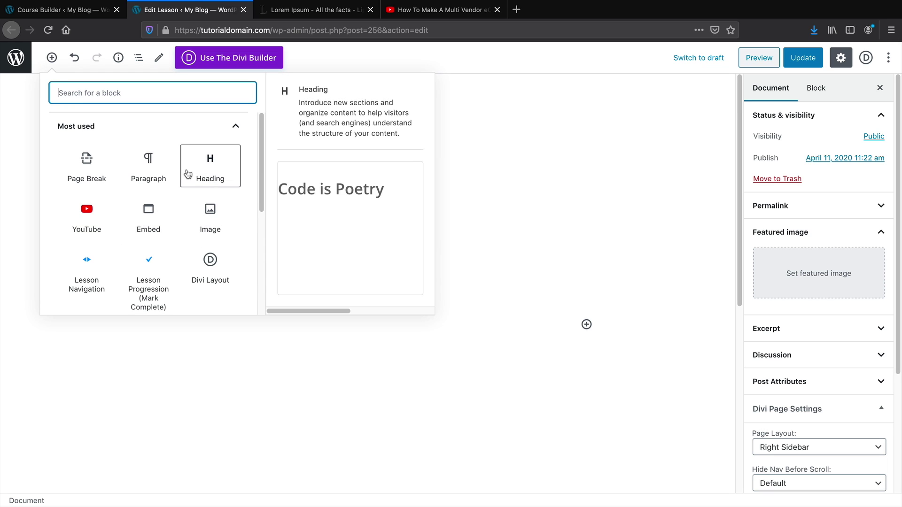
{"action": "left_click", "coordinate": [149, 165]}
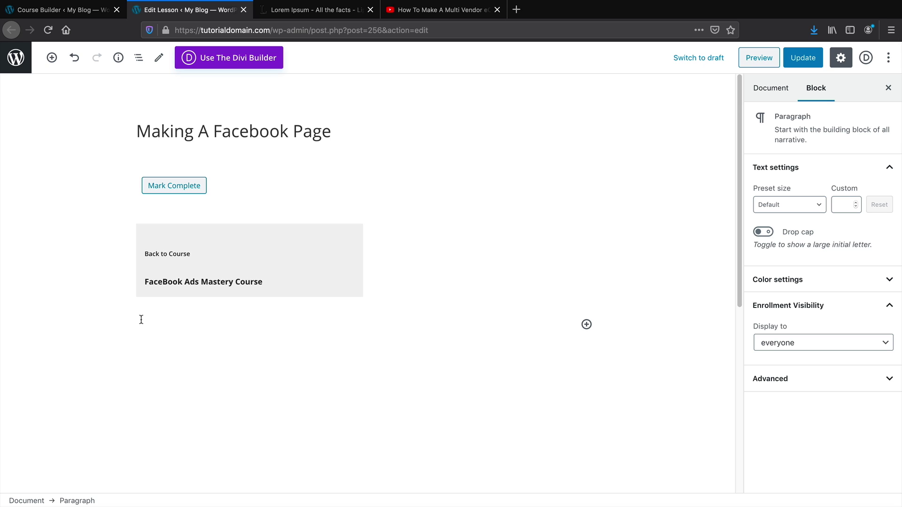
Copy the 'What is Lorem Ipsum?' passage from lipsum.com and paste it into the paragraph
{"action": "left_click", "coordinate": [291, 11]}
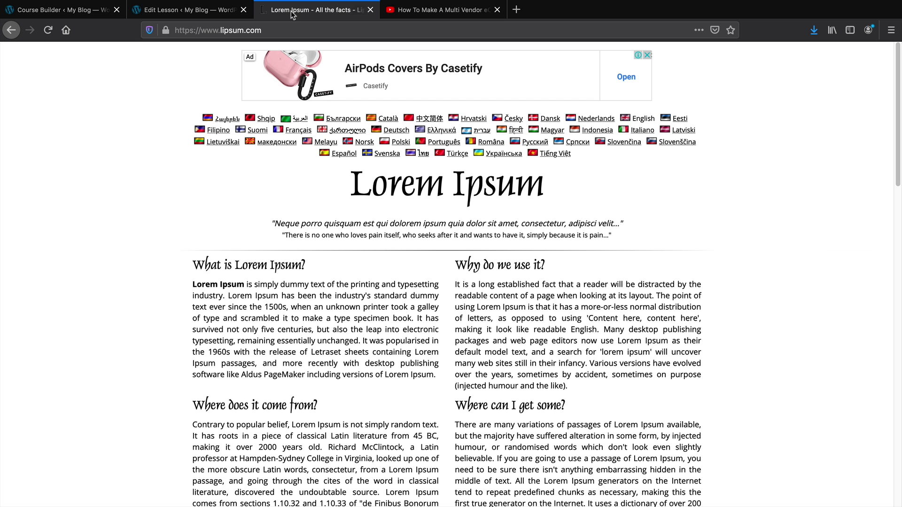
{"action": "mouse_move", "coordinate": [446, 378]}
{"action": "left_mouse_down"}
{"action": "mouse_move", "coordinate": [193, 271]}
{"action": "mouse_move", "coordinate": [423, 342]}
{"action": "mouse_move", "coordinate": [446, 373]}
{"action": "mouse_move", "coordinate": [433, 371]}
{"action": "left_mouse_up"}
{"action": "key", "text": "super+c"}
{"action": "left_click", "coordinate": [197, 266]}
{"action": "right_click", "coordinate": [376, 336]}
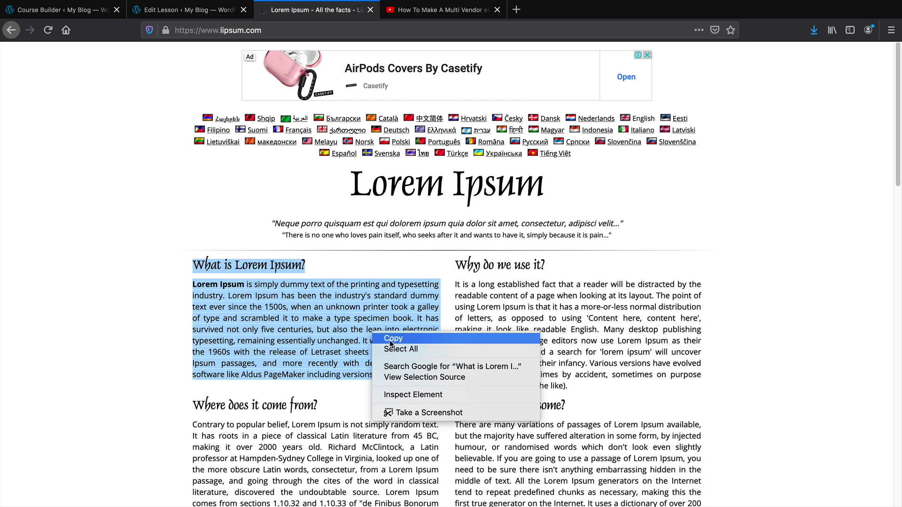
{"action": "left_click", "coordinate": [391, 344]}
{"action": "left_click", "coordinate": [202, 10]}
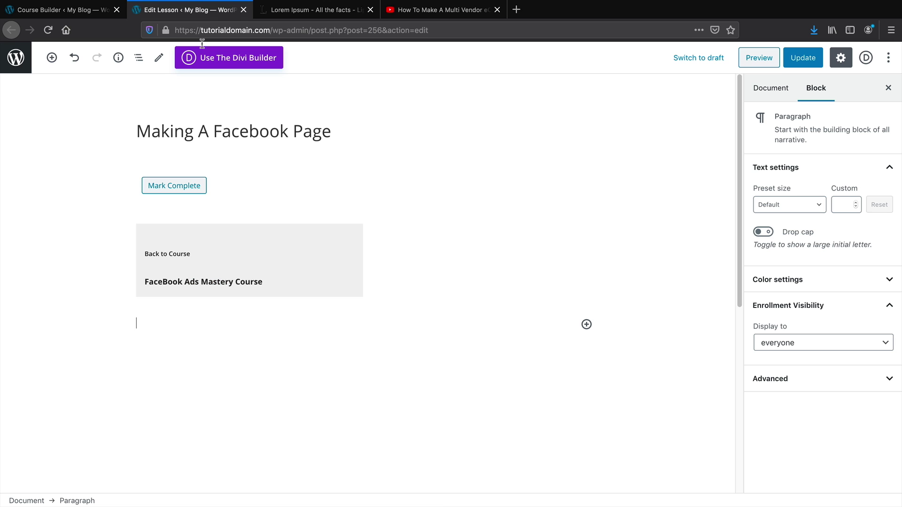
{"action": "right_click", "coordinate": [143, 324]}
{"action": "left_click", "coordinate": [164, 370]}
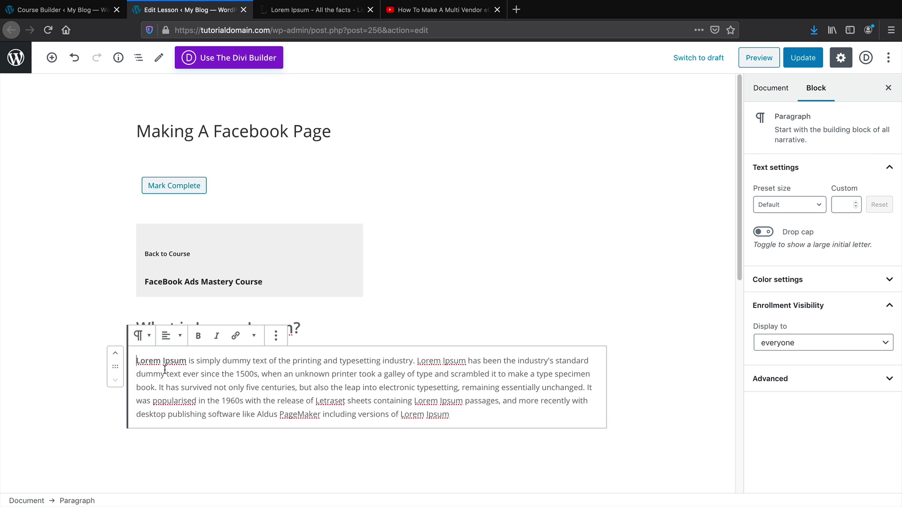
Move the Lorem Ipsum paragraph and its heading above Mark Complete, heading first
{"action": "left_click", "coordinate": [116, 353]}
{"action": "left_click", "coordinate": [115, 325]}
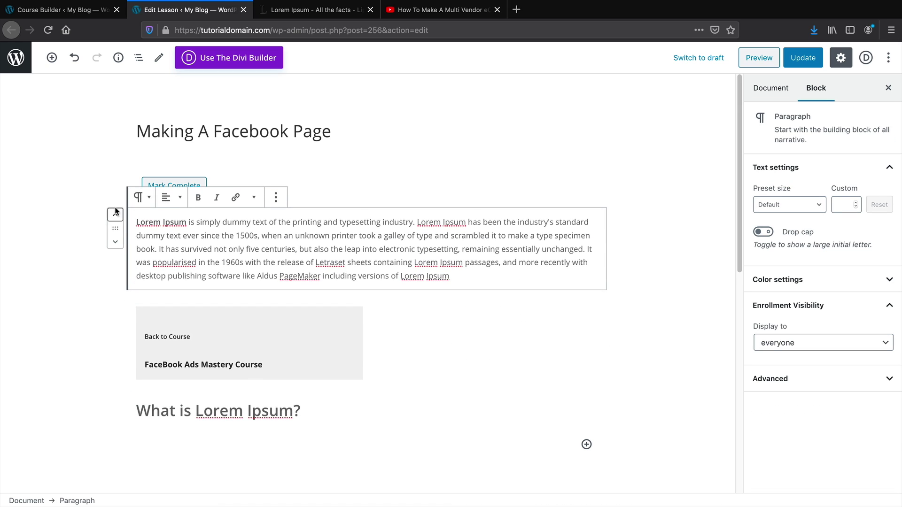
{"action": "left_click", "coordinate": [115, 213]}
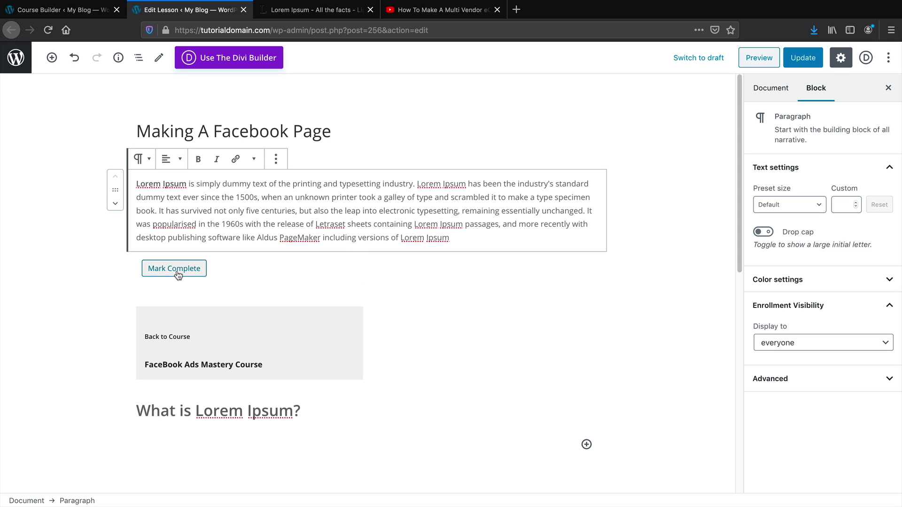
{"action": "left_click", "coordinate": [152, 410]}
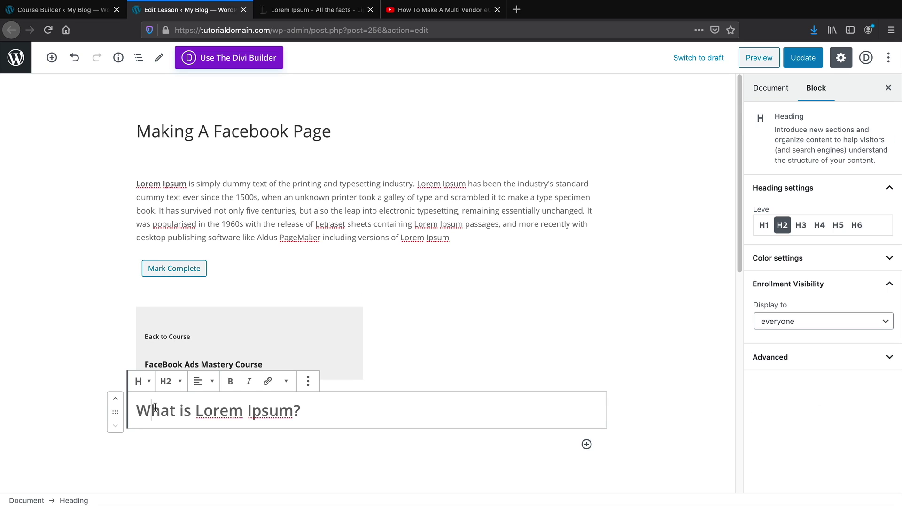
{"action": "left_click", "coordinate": [116, 400]}
{"action": "left_click", "coordinate": [116, 297]}
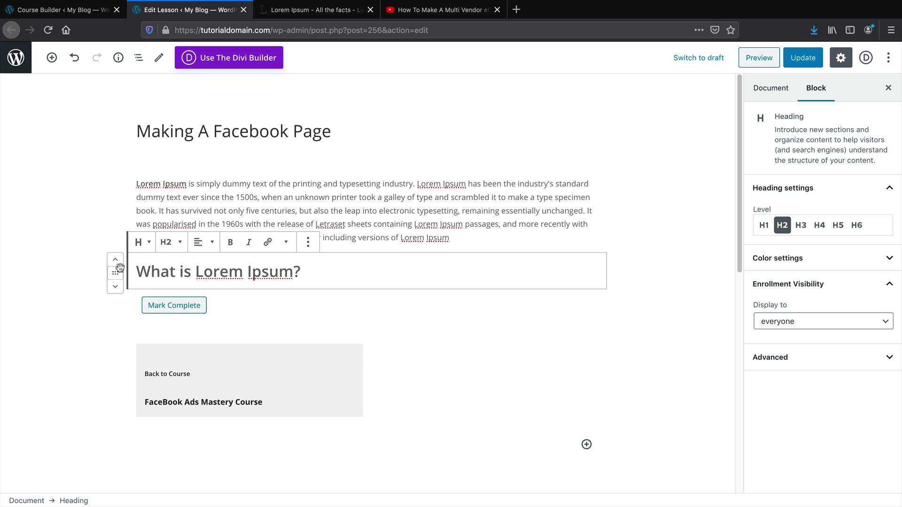
{"action": "left_click", "coordinate": [115, 261]}
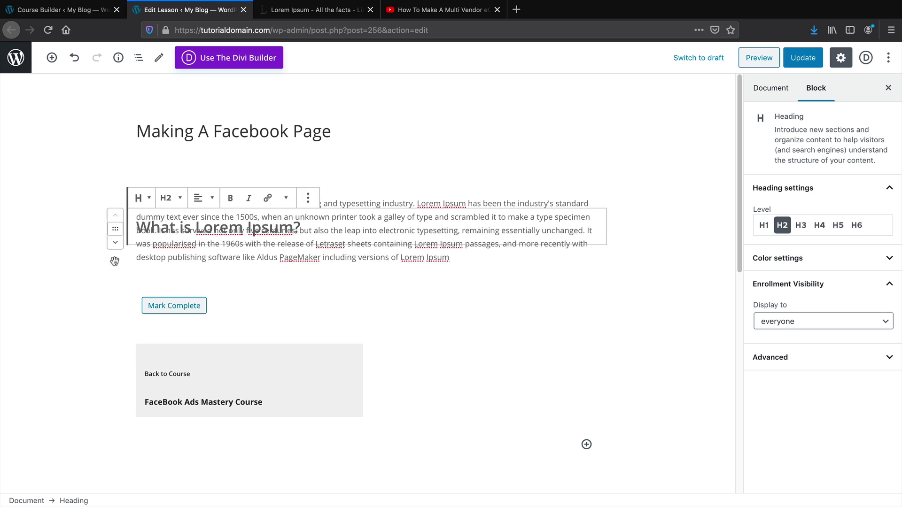
{"action": "left_click", "coordinate": [497, 278]}
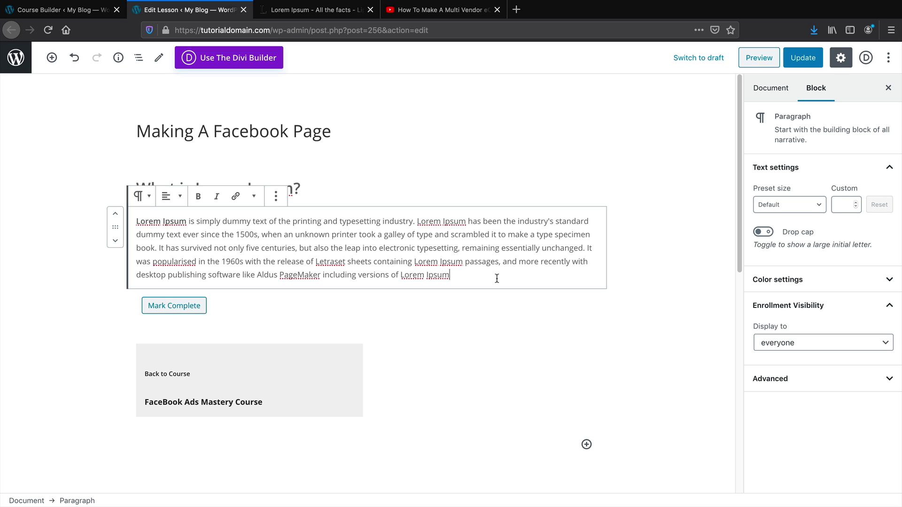
Embed the How To Make A Multi Vendor YouTube video using its copied page address
{"action": "left_click", "coordinate": [51, 57]}
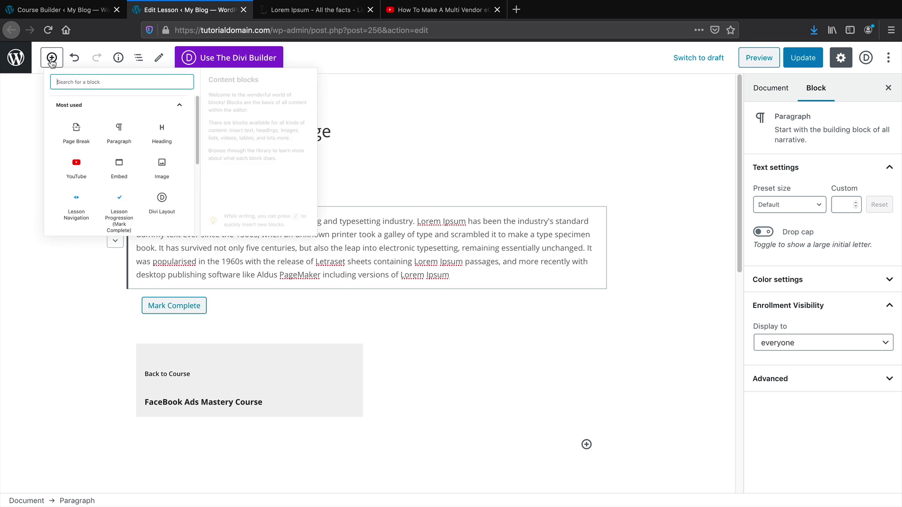
{"action": "scroll", "coordinate": [205, 229], "scroll_direction": "down", "scroll_amount": 1}
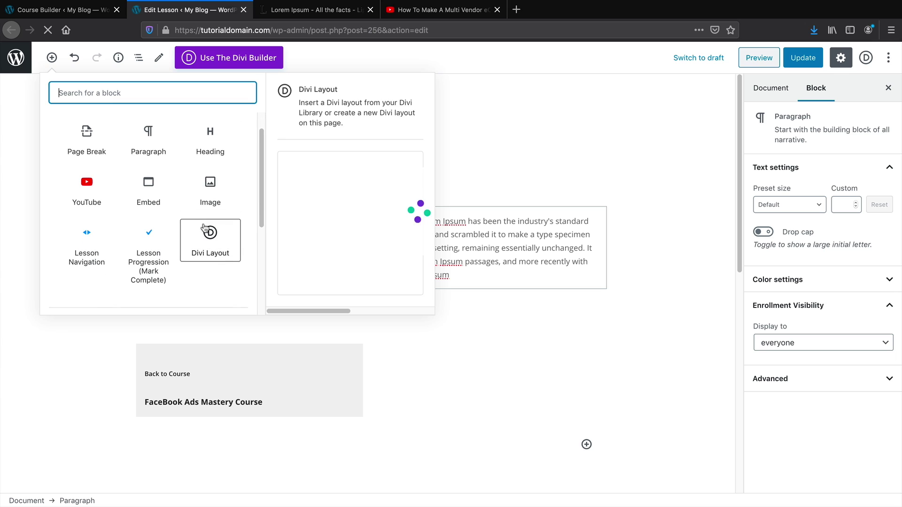
{"action": "left_click", "coordinate": [149, 190]}
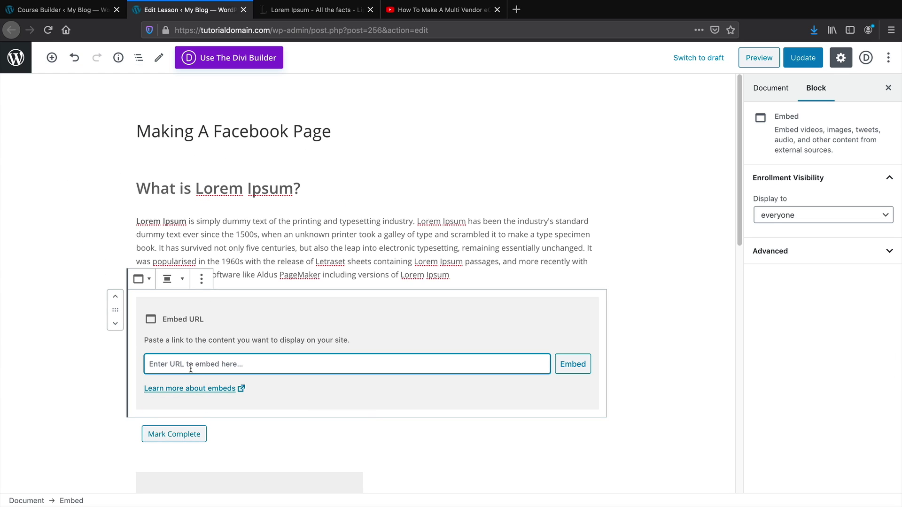
{"action": "left_click", "coordinate": [407, 10]}
{"action": "right_click", "coordinate": [211, 33]}
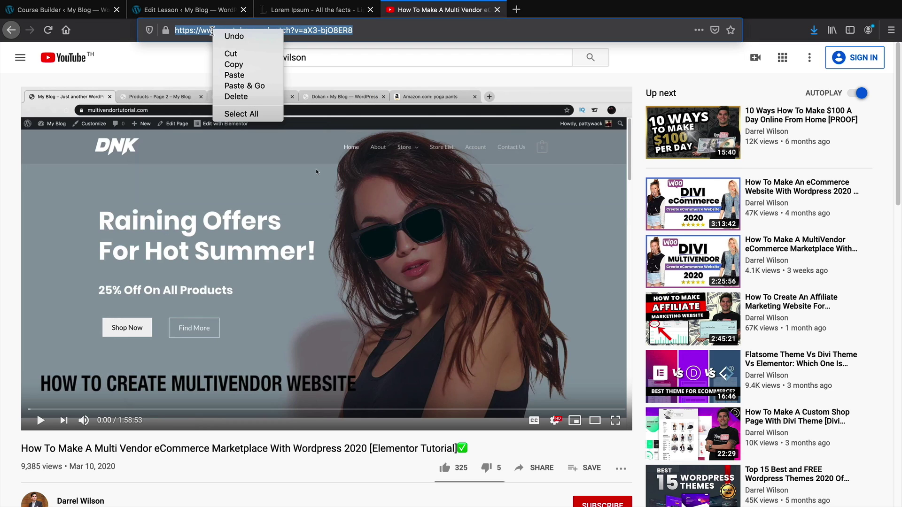
{"action": "left_click", "coordinate": [230, 64]}
{"action": "left_click", "coordinate": [195, 10]}
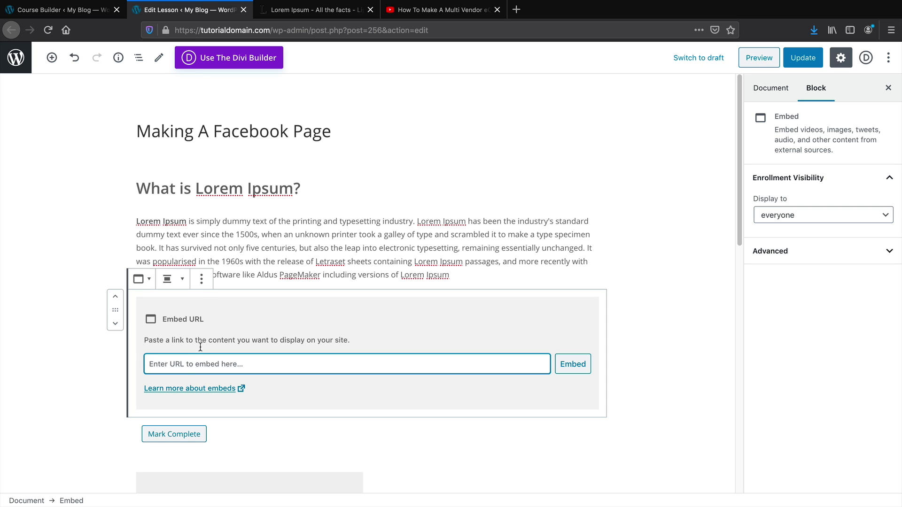
{"action": "right_click", "coordinate": [186, 364]}
{"action": "left_click", "coordinate": [283, 407]}
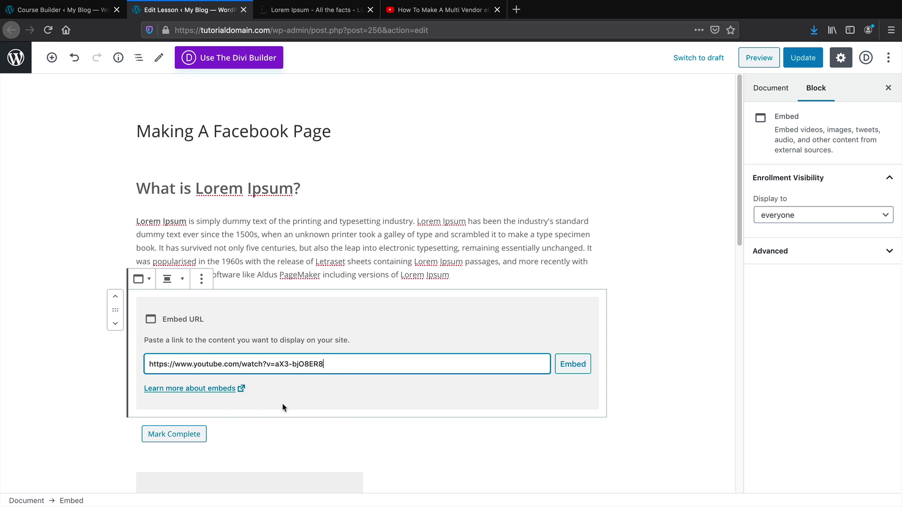
{"action": "left_click", "coordinate": [570, 369]}
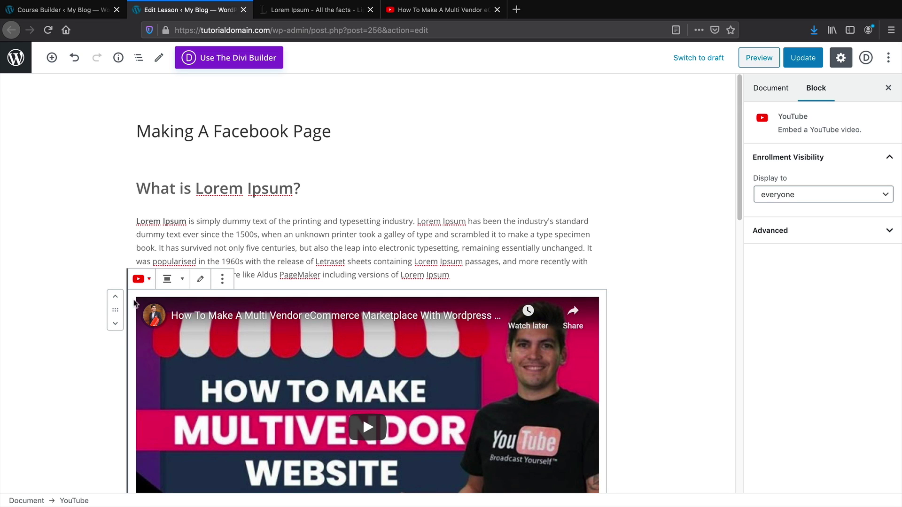
Move the video to the top of the lesson, above the Lorem Ipsum heading
{"action": "left_click", "coordinate": [115, 297]}
{"action": "left_click", "coordinate": [114, 202]}
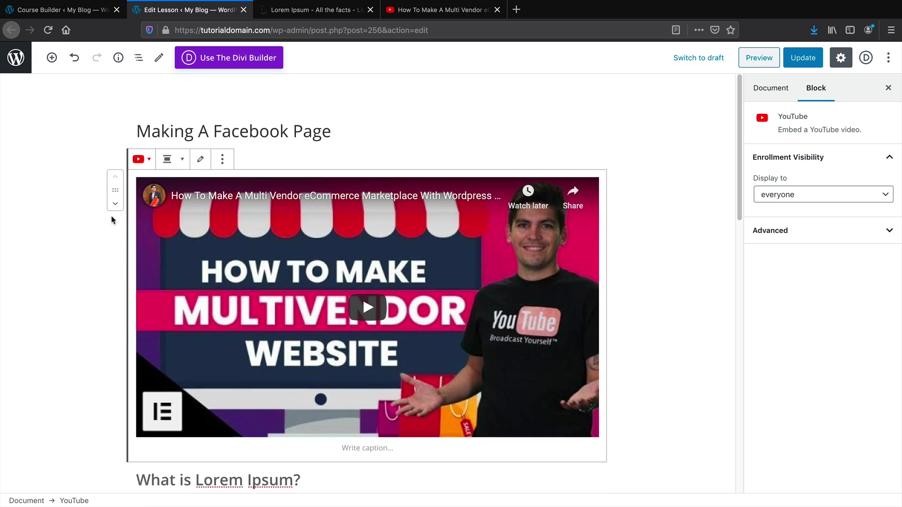
{"action": "left_click", "coordinate": [40, 251]}
{"action": "scroll", "coordinate": [47, 253], "scroll_direction": "down", "scroll_amount": 1}
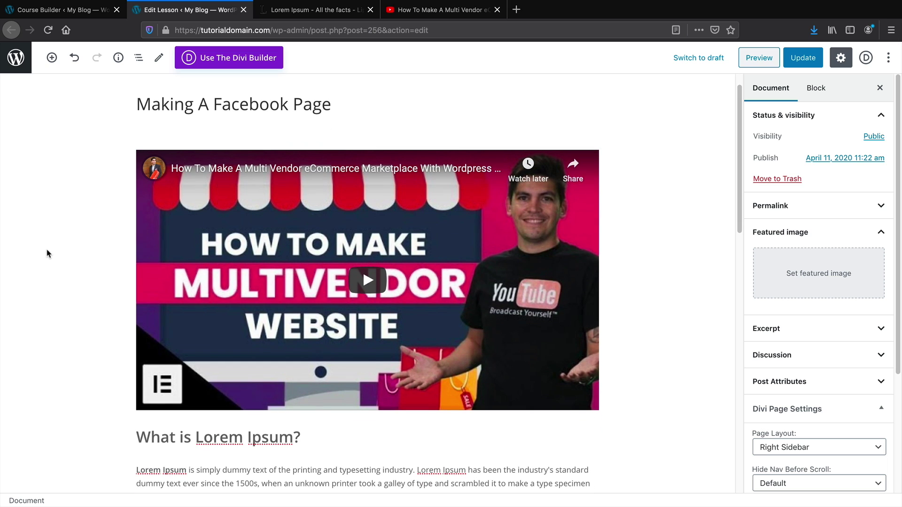
{"action": "scroll", "coordinate": [52, 242], "scroll_direction": "down", "scroll_amount": 8}
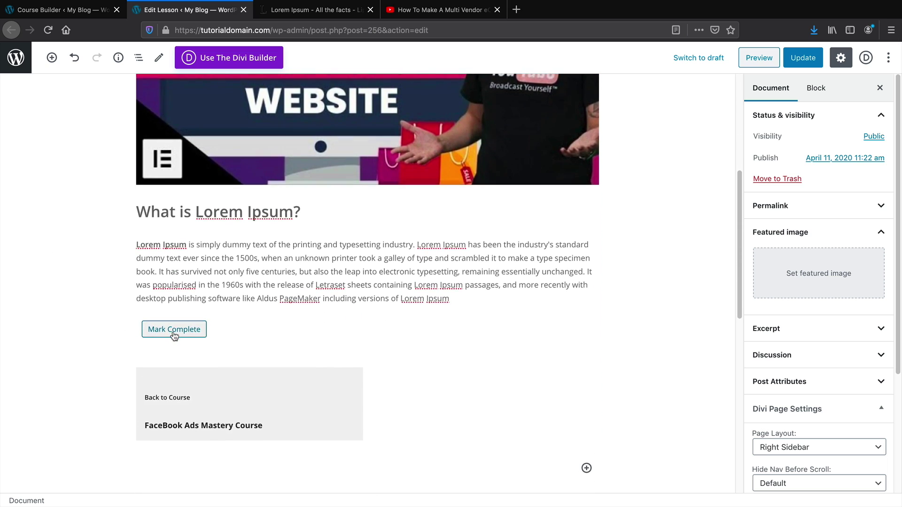
Remove the existing Mark Complete and Back to Course navigation blocks from the lesson
{"action": "left_click", "coordinate": [52, 57]}
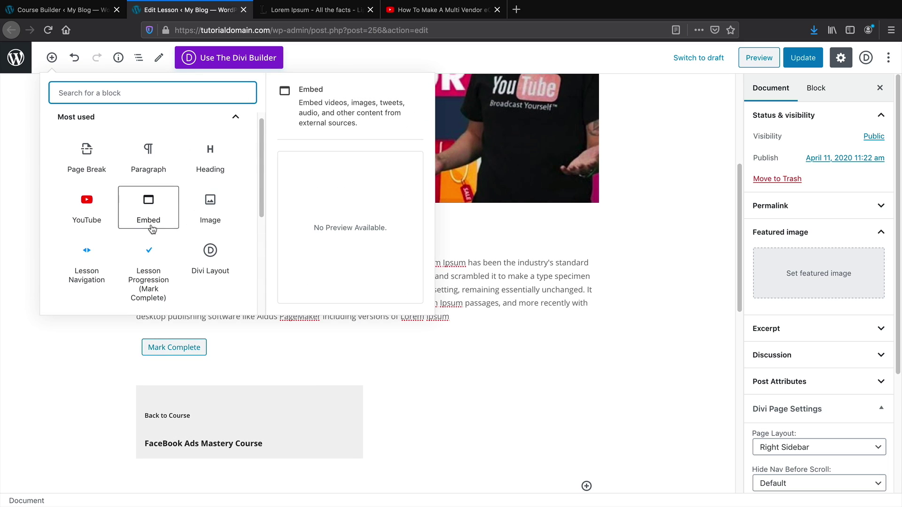
{"action": "scroll", "coordinate": [167, 226], "scroll_direction": "down", "scroll_amount": 1}
{"action": "scroll", "coordinate": [201, 221], "scroll_direction": "down", "scroll_amount": 6}
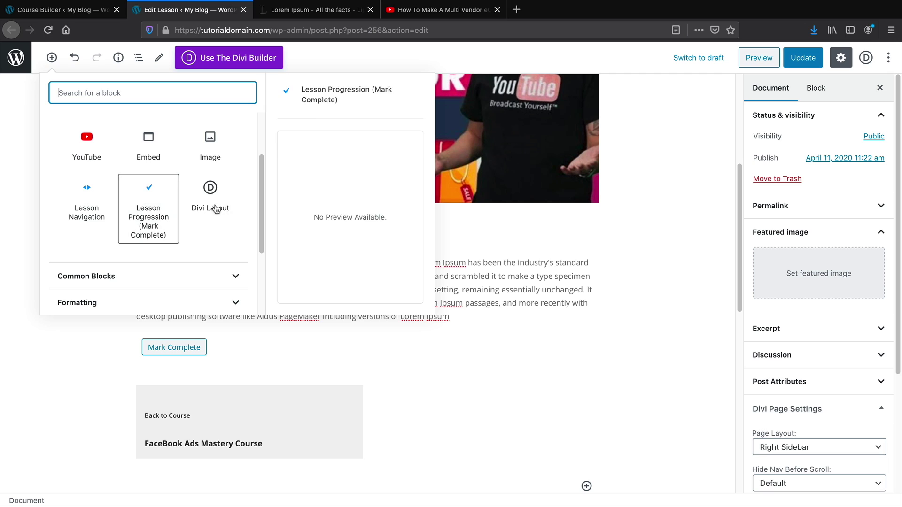
{"action": "left_click", "coordinate": [101, 376]}
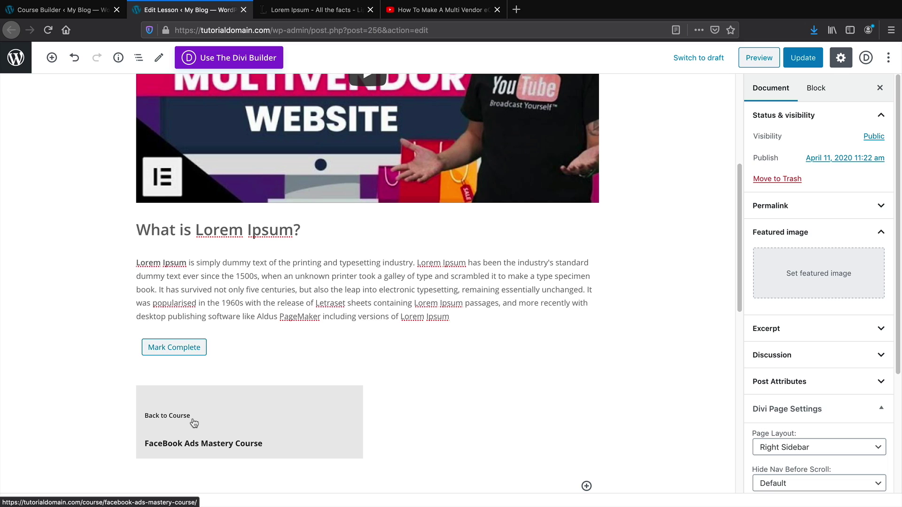
{"action": "left_click", "coordinate": [178, 346]}
{"action": "left_click", "coordinate": [516, 239]}
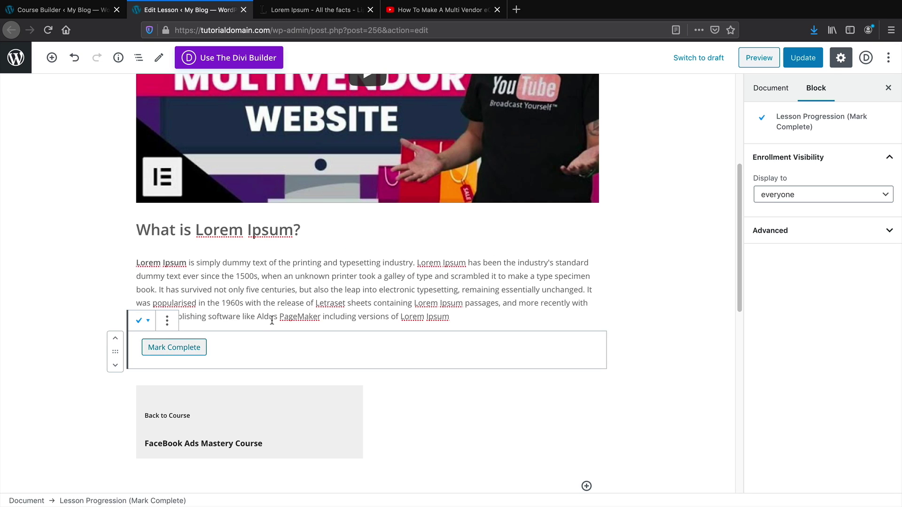
{"action": "left_click", "coordinate": [167, 321]}
{"action": "left_click", "coordinate": [200, 291]}
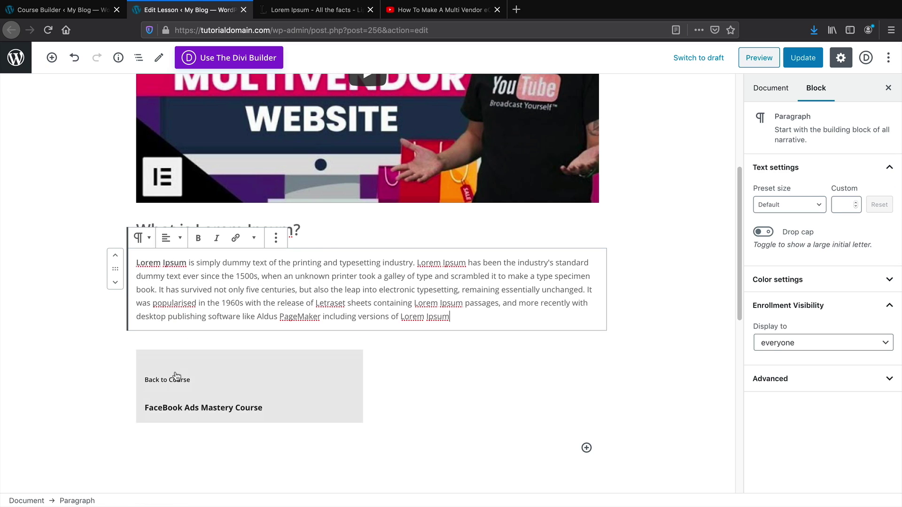
{"action": "left_click", "coordinate": [146, 358]}
{"action": "left_click", "coordinate": [528, 238]}
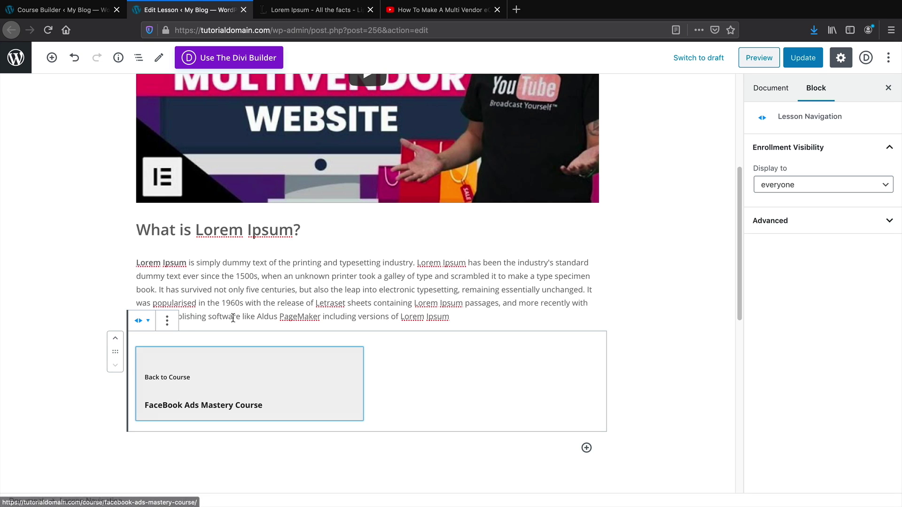
{"action": "left_click", "coordinate": [166, 320]}
{"action": "left_click", "coordinate": [202, 292]}
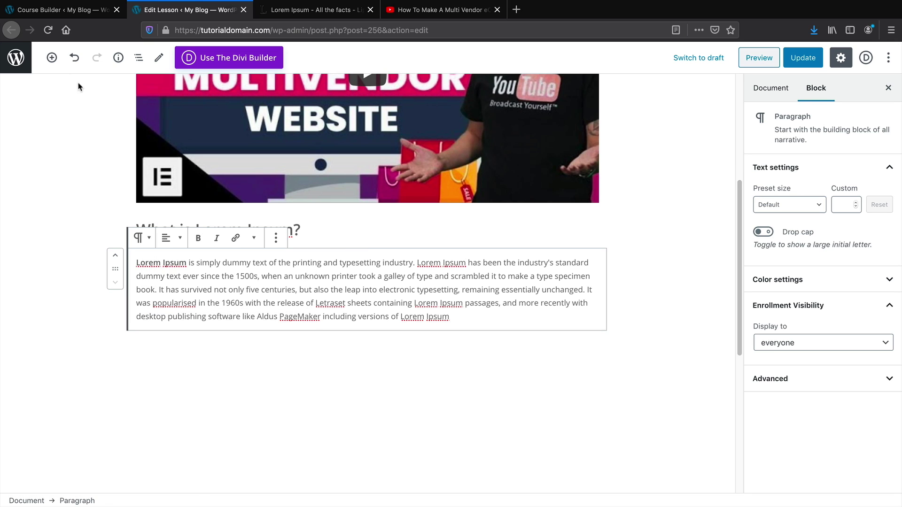
Insert a LifterLMS Mark Complete block below the paragraph, removing an accidental duplicate
{"action": "left_click", "coordinate": [52, 58]}
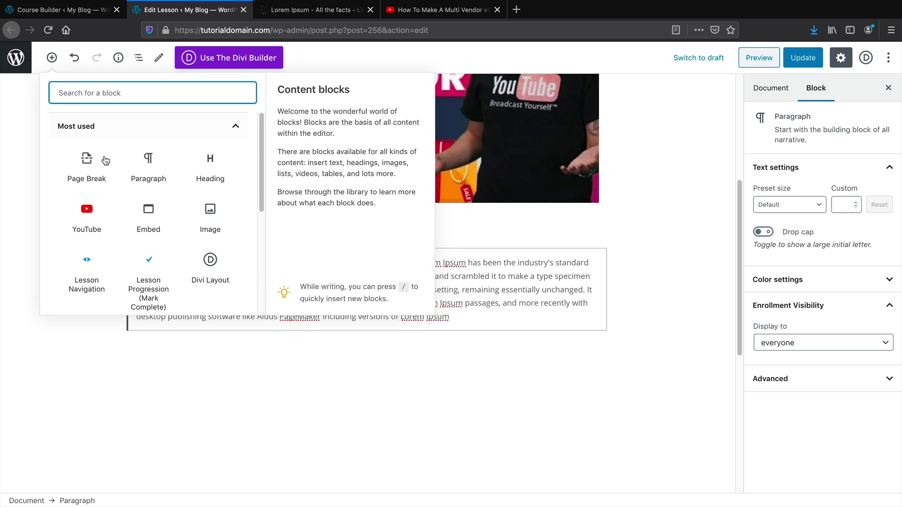
{"action": "left_click_drag", "start_coordinate": [263, 171], "coordinate": [256, 279]}
{"action": "left_click", "coordinate": [201, 301]}
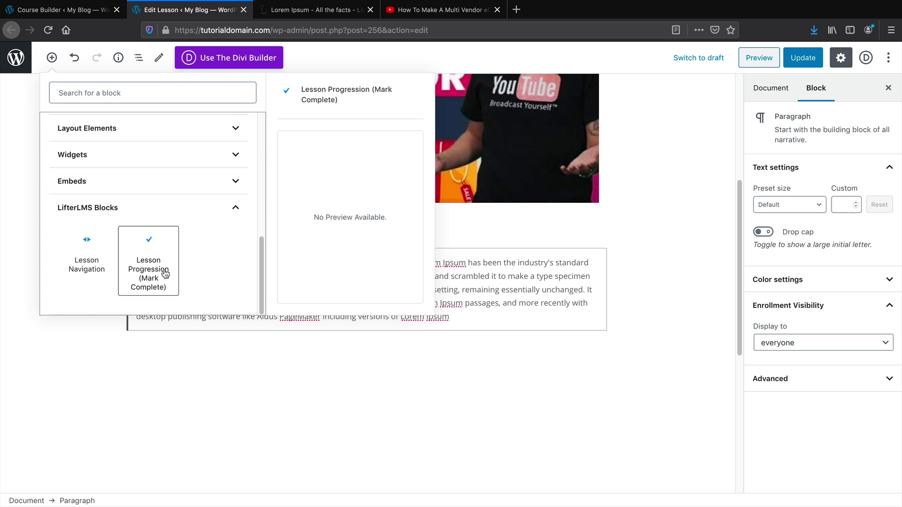
{"action": "left_click", "coordinate": [143, 260]}
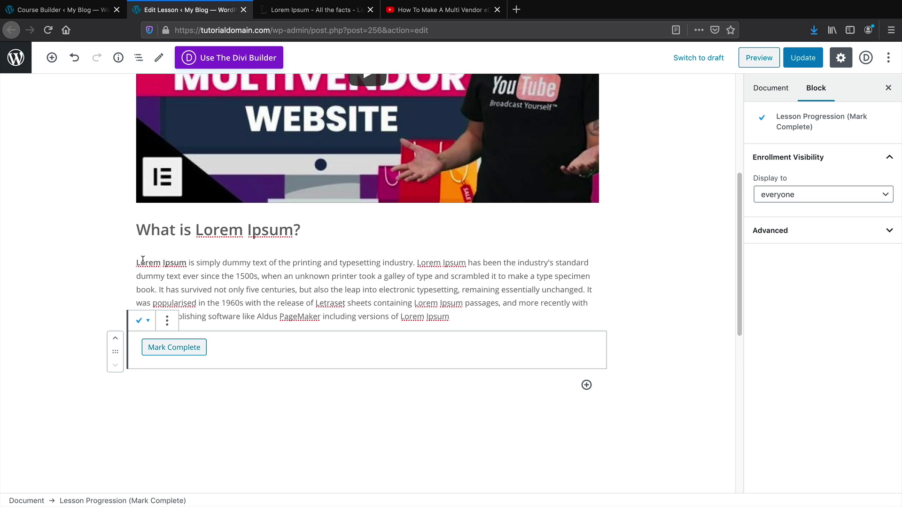
{"action": "left_click", "coordinate": [52, 58]}
{"action": "scroll", "coordinate": [131, 287], "scroll_direction": "down", "scroll_amount": 5}
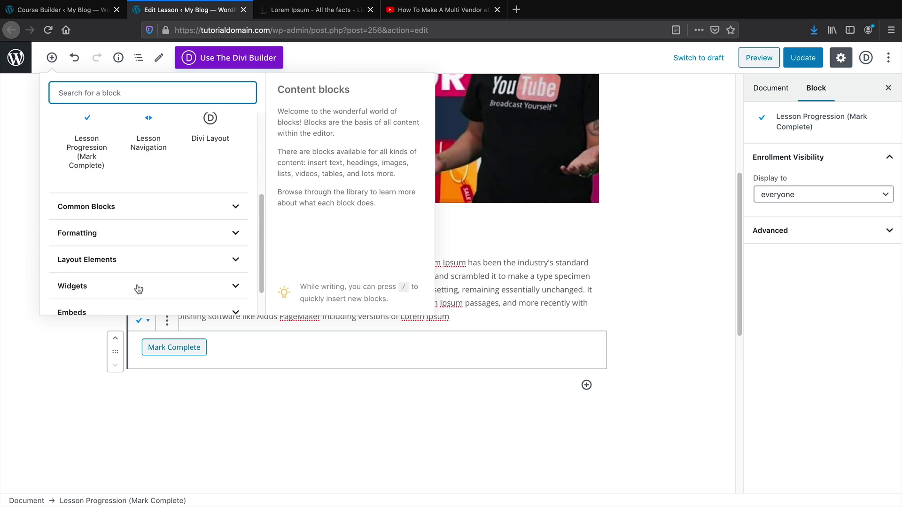
{"action": "left_click", "coordinate": [123, 301]}
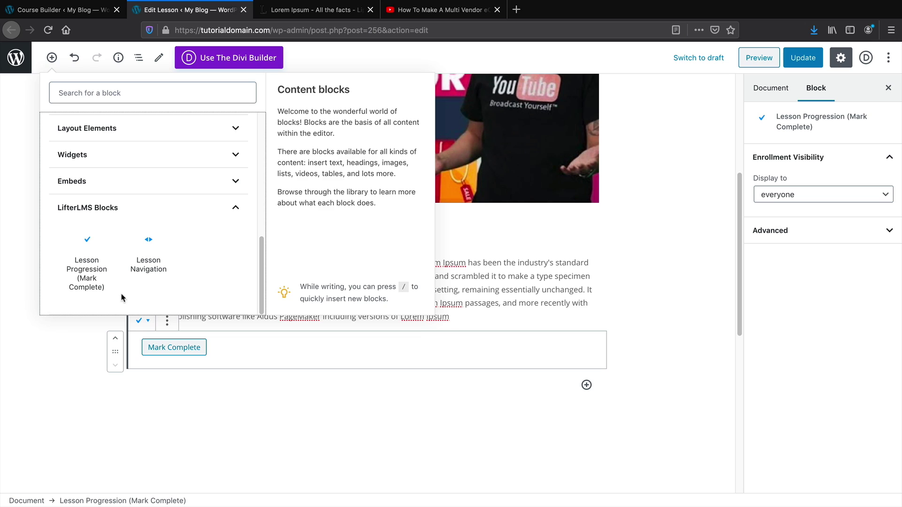
{"action": "left_click", "coordinate": [89, 277]}
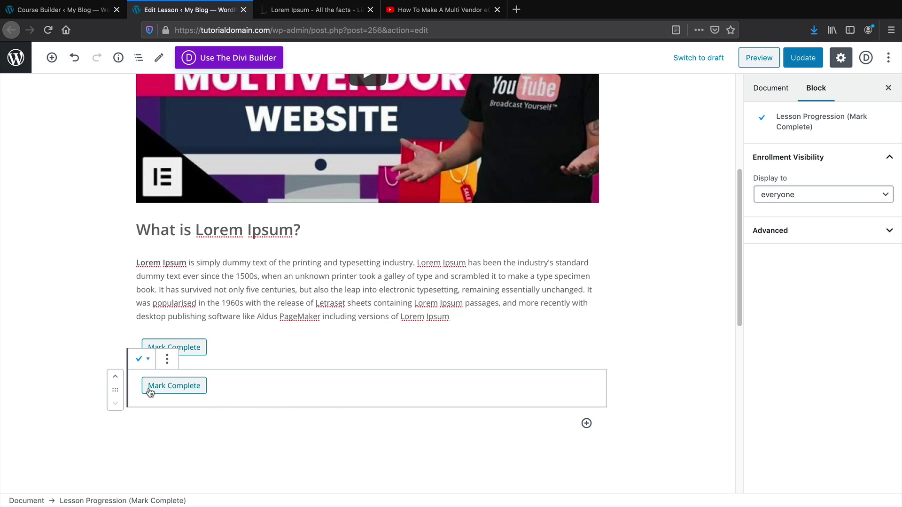
{"action": "left_click", "coordinate": [167, 359]}
{"action": "left_click", "coordinate": [193, 326]}
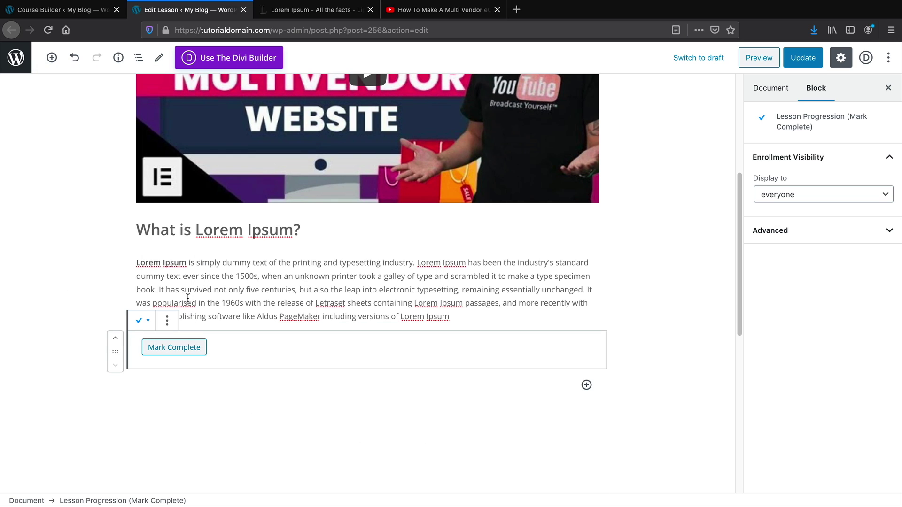
Insert a Lesson Navigation block with the Back to Course link after Mark Complete
{"action": "left_click", "coordinate": [52, 57]}
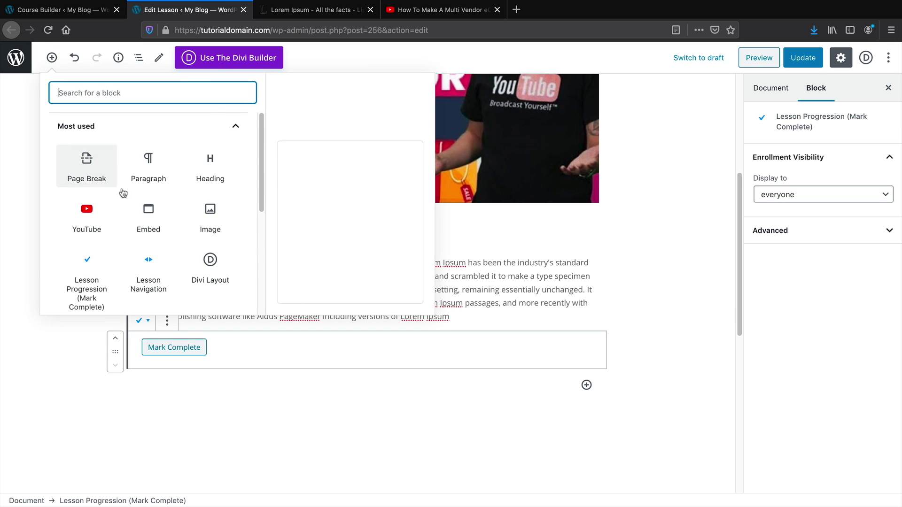
{"action": "left_click", "coordinate": [148, 276]}
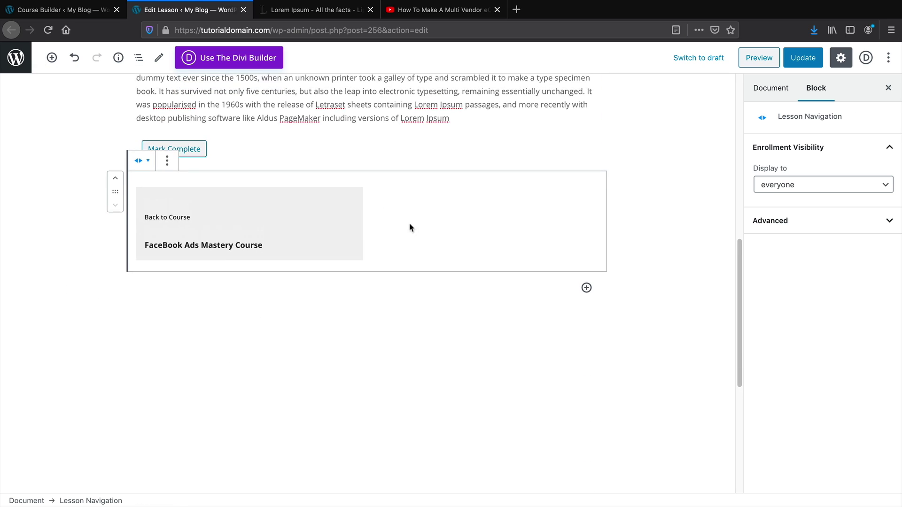
{"action": "scroll", "coordinate": [249, 256], "scroll_direction": "up", "scroll_amount": 5}
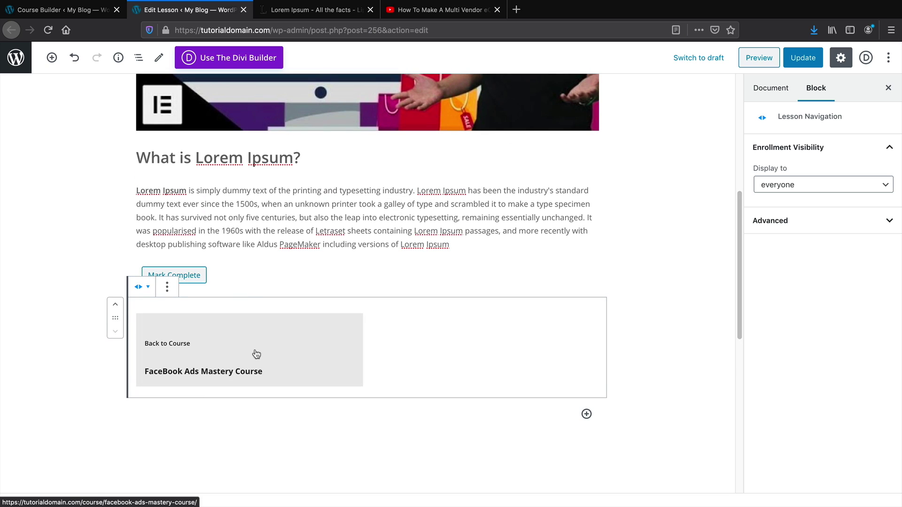
{"action": "scroll", "coordinate": [315, 346], "scroll_direction": "up", "scroll_amount": 3}
{"action": "left_click", "coordinate": [776, 92]}
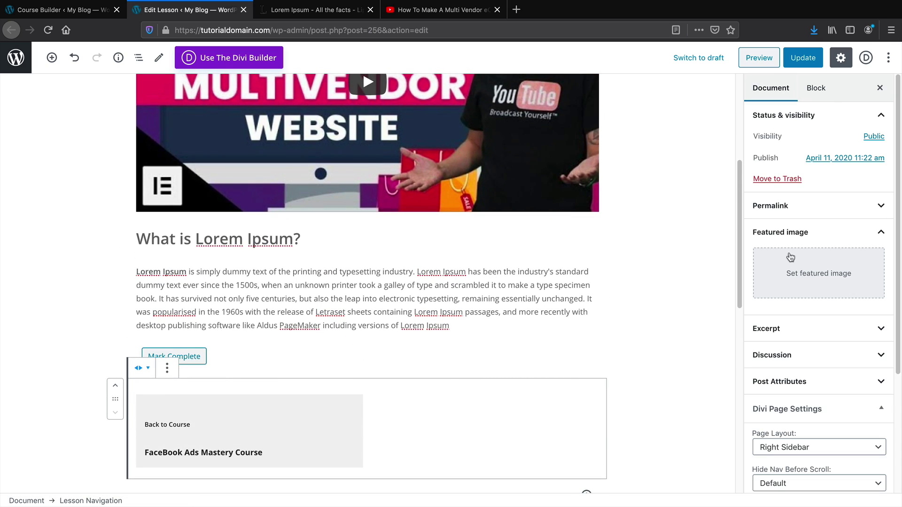
Set the Divi Page Layout to No Sidebar and update the lesson
{"action": "scroll", "coordinate": [794, 273], "scroll_direction": "down", "scroll_amount": 5}
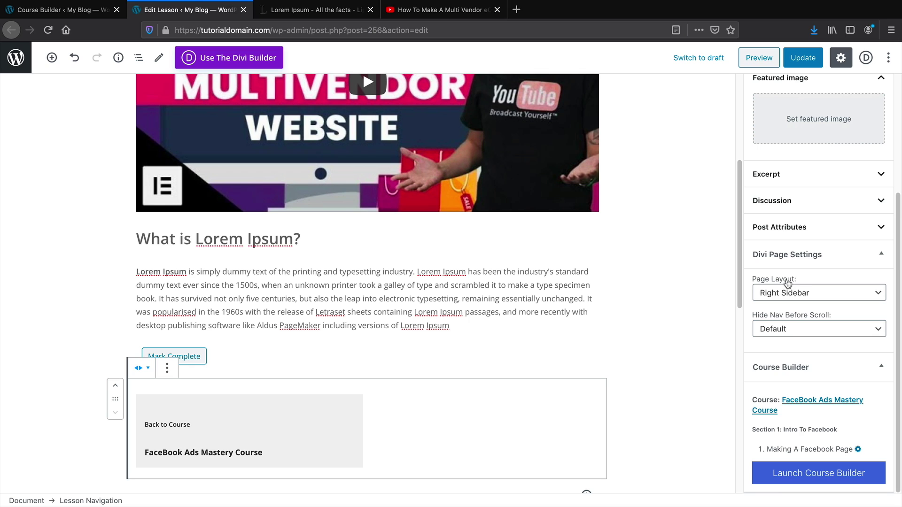
{"action": "left_click", "coordinate": [801, 295]}
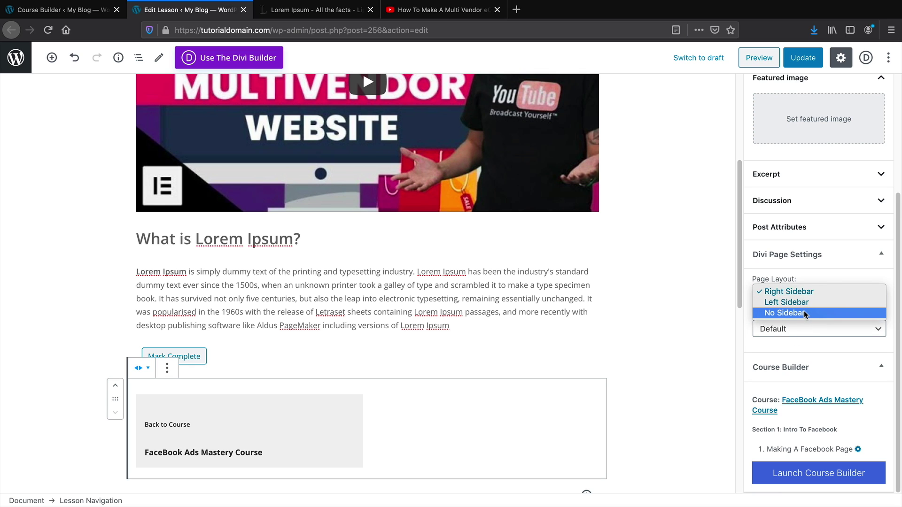
{"action": "left_click", "coordinate": [804, 314]}
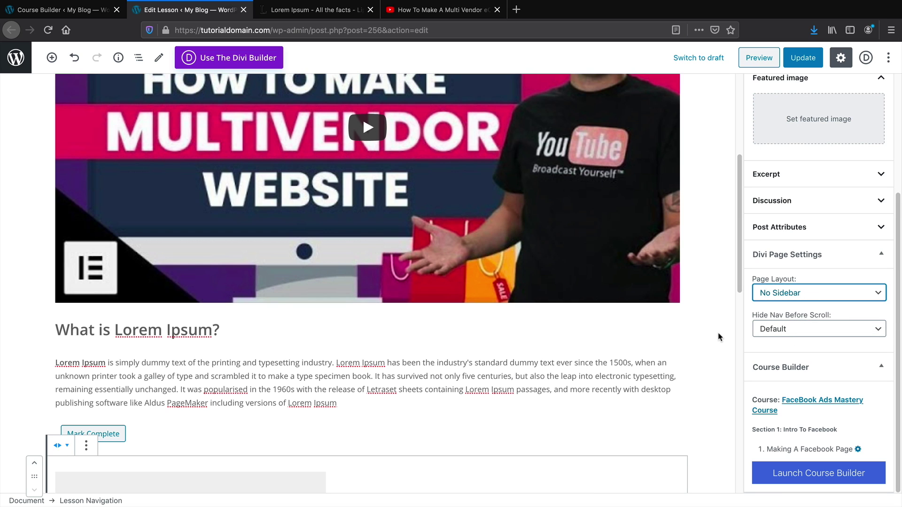
{"action": "scroll", "coordinate": [717, 336], "scroll_direction": "up", "scroll_amount": 3}
{"action": "scroll", "coordinate": [798, 305], "scroll_direction": "up", "scroll_amount": 3}
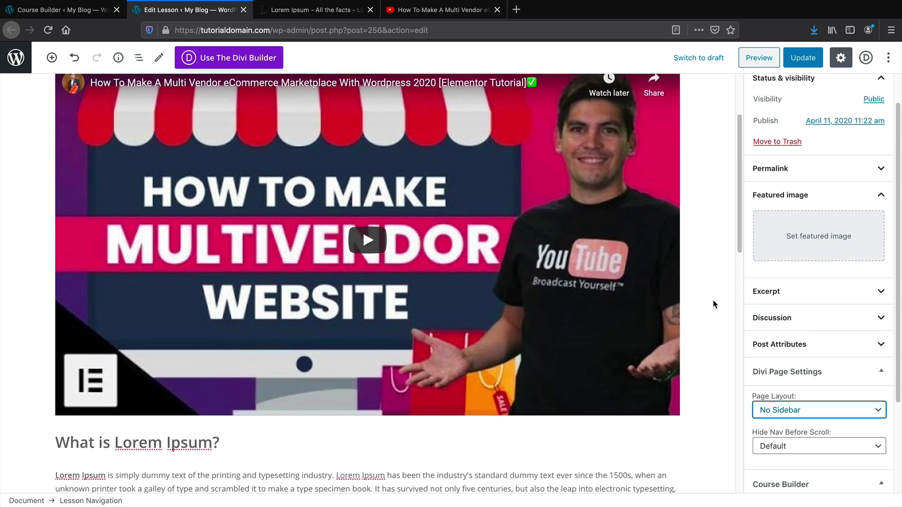
{"action": "scroll", "coordinate": [714, 305], "scroll_direction": "up", "scroll_amount": 3}
{"action": "left_click", "coordinate": [803, 57]}
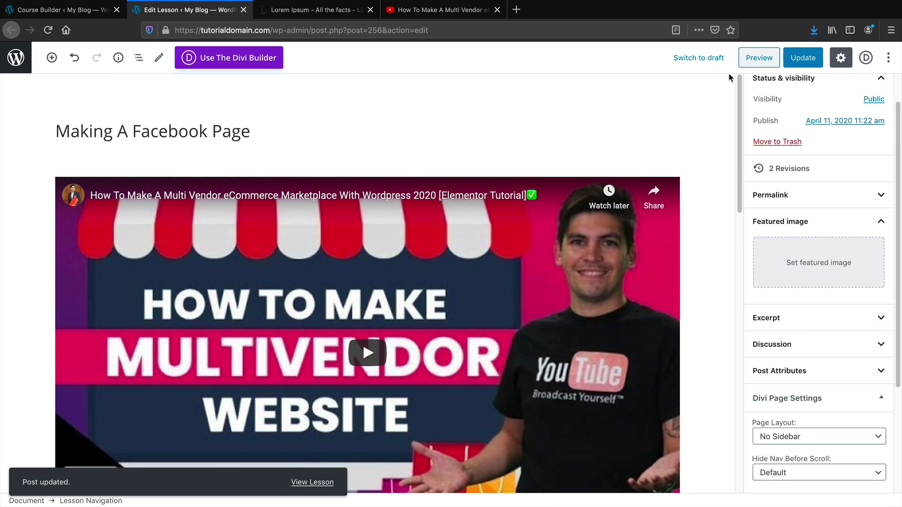
Preview the lesson and follow its link to the FaceBook Ads Mastery Course page
{"action": "left_click", "coordinate": [754, 59]}
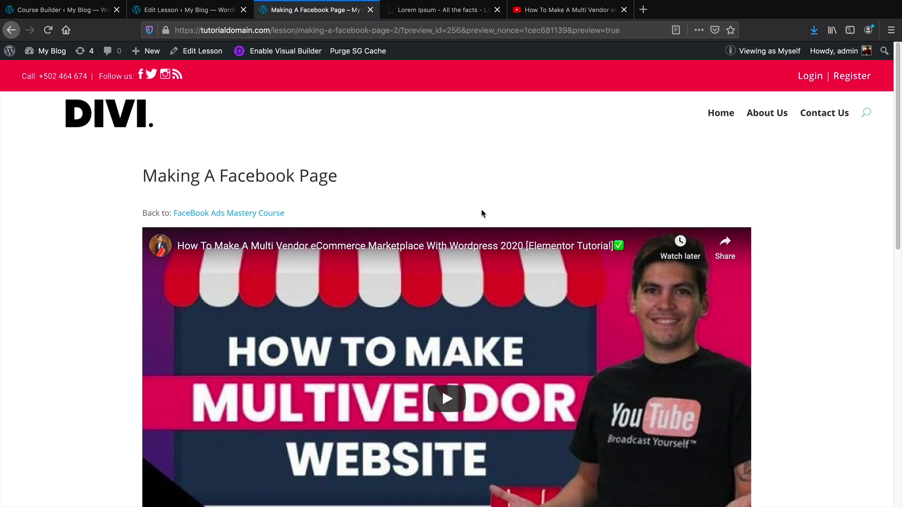
{"action": "scroll", "coordinate": [469, 260], "scroll_direction": "down", "scroll_amount": 5}
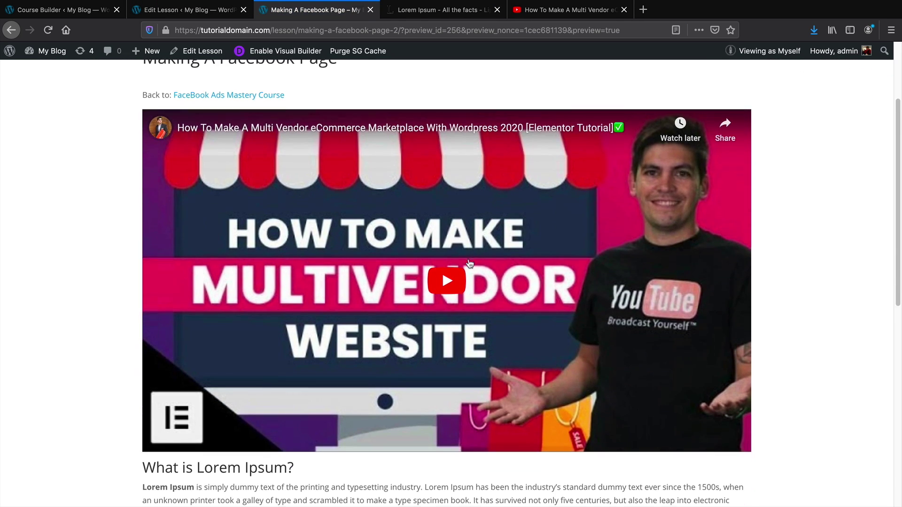
{"action": "scroll", "coordinate": [469, 263], "scroll_direction": "down", "scroll_amount": 3}
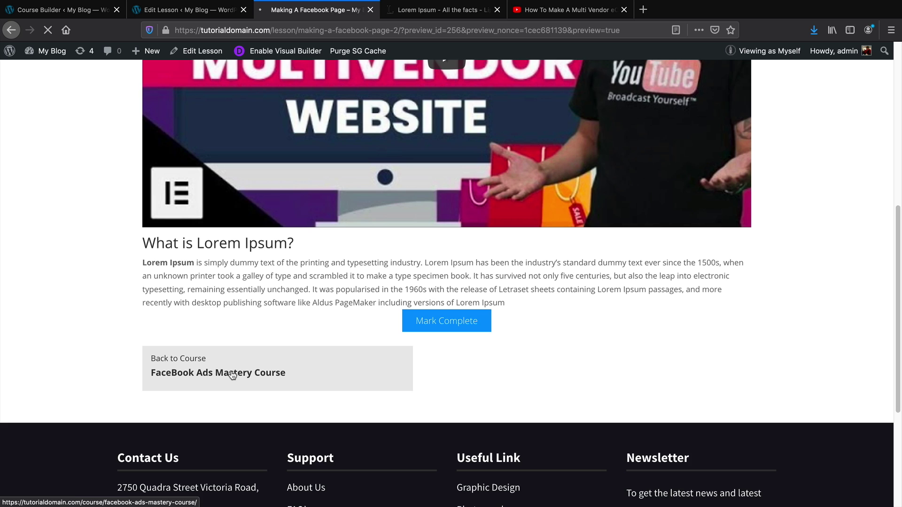
{"action": "left_click", "coordinate": [232, 373]}
{"action": "scroll", "coordinate": [231, 374], "scroll_direction": "down", "scroll_amount": 10}
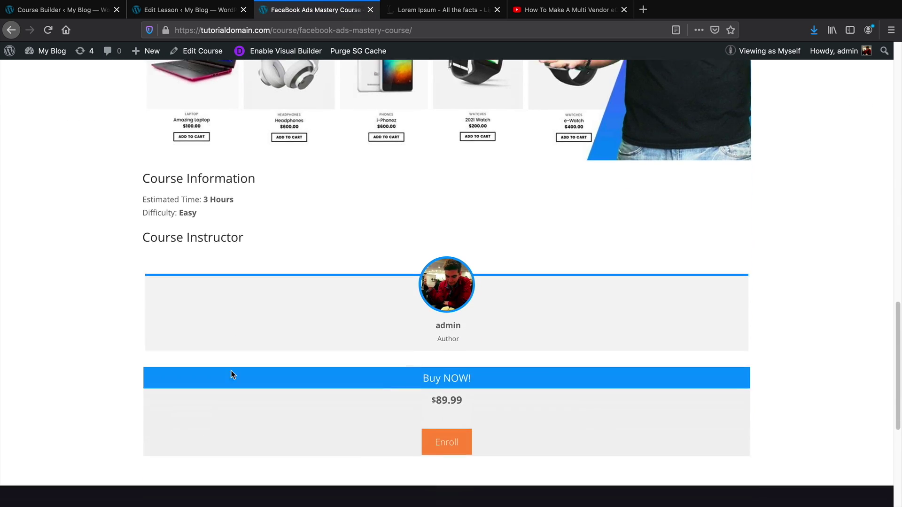
{"action": "scroll", "coordinate": [231, 372], "scroll_direction": "down", "scroll_amount": 3}
{"action": "scroll", "coordinate": [311, 382], "scroll_direction": "up", "scroll_amount": 7}
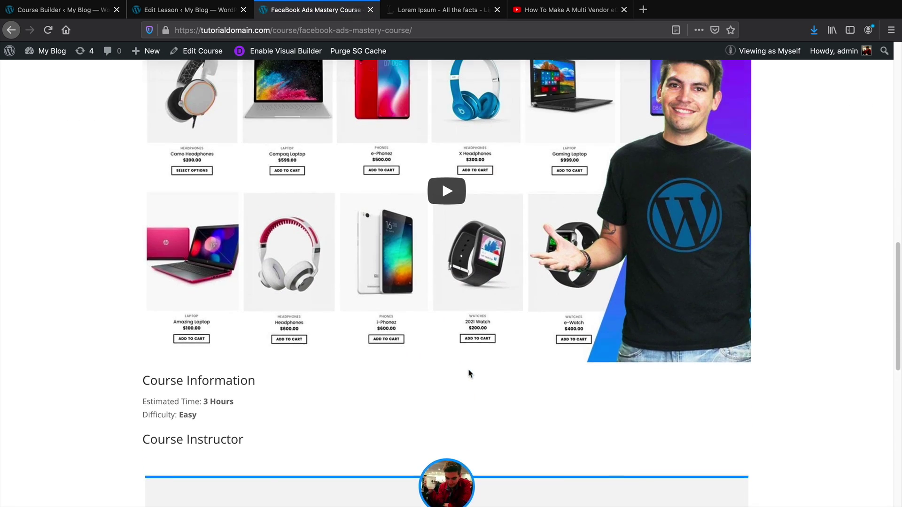
{"action": "scroll", "coordinate": [469, 374], "scroll_direction": "up", "scroll_amount": 6}
Open Appearance > Widgets and inspect the Lesson Sidebar's Course Progress and Course Syllabus widgets
{"action": "left_click", "coordinate": [86, 15]}
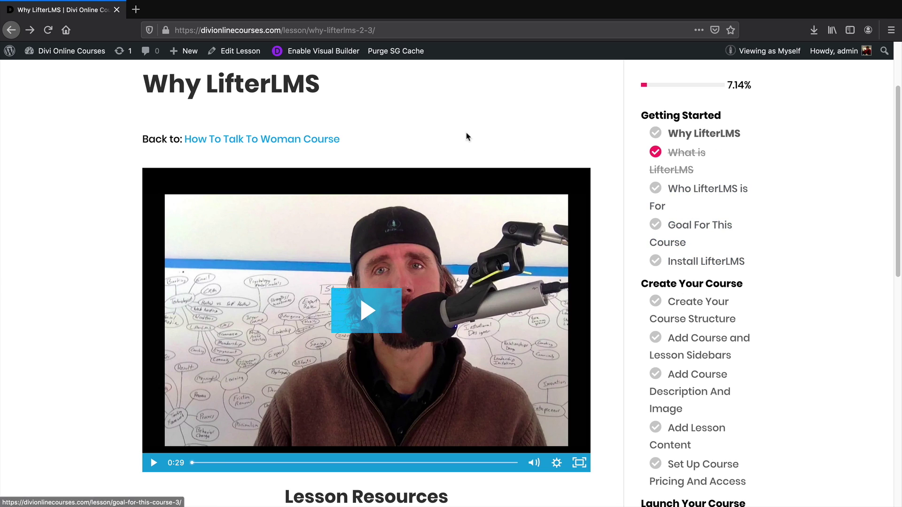
{"action": "mouse_move", "coordinate": [50, 56]}
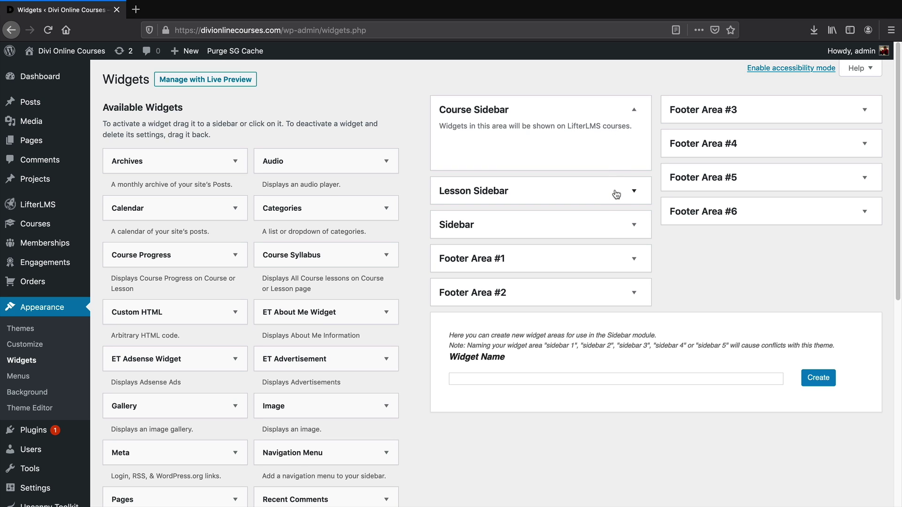
{"action": "scroll", "coordinate": [540, 187], "scroll_direction": "down", "scroll_amount": 1}
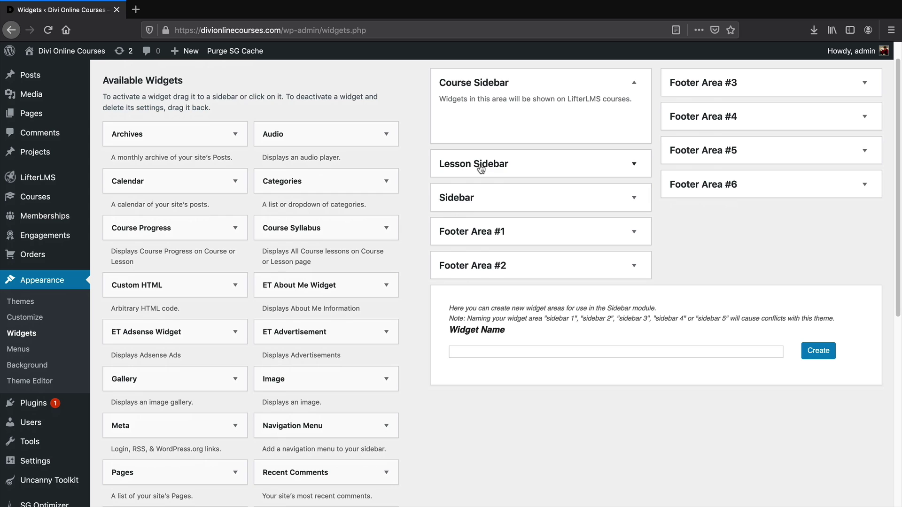
{"action": "left_click", "coordinate": [480, 166]}
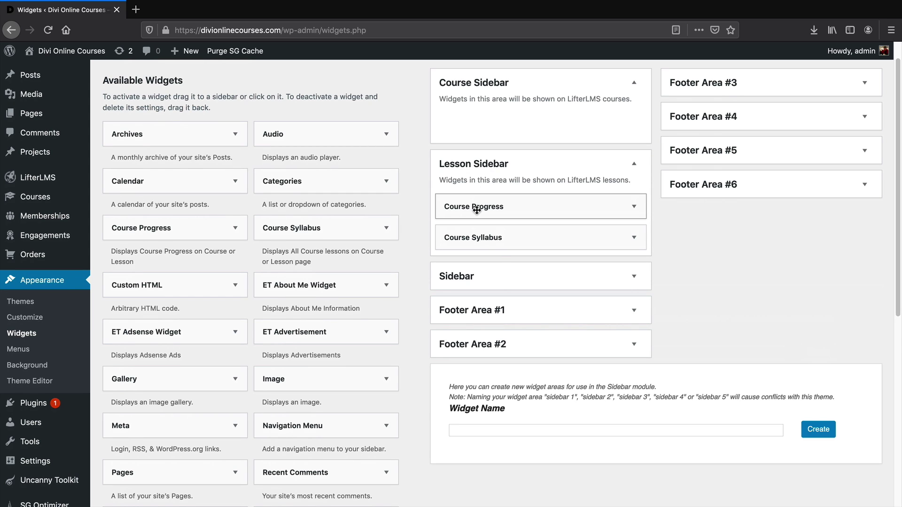
{"action": "left_click", "coordinate": [639, 242]}
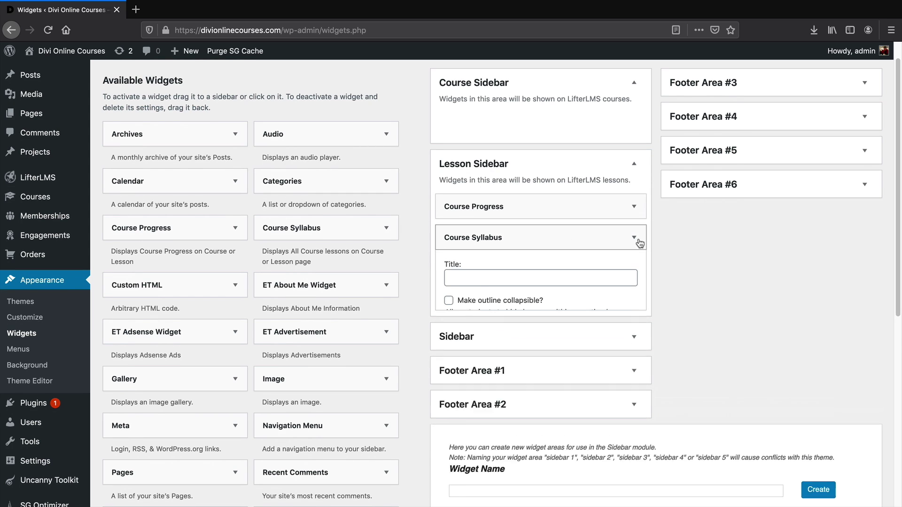
{"action": "left_click", "coordinate": [634, 207]}
{"action": "left_click", "coordinate": [542, 248]}
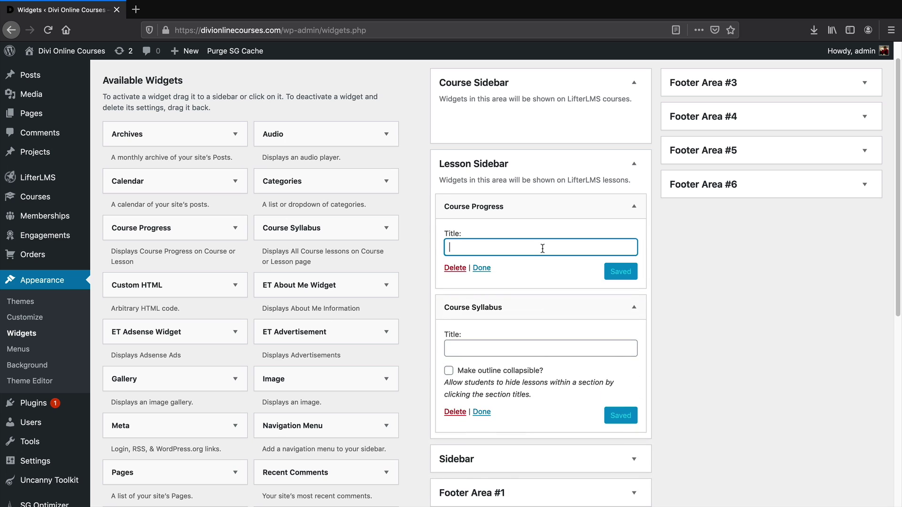
{"action": "left_click", "coordinate": [634, 206]}
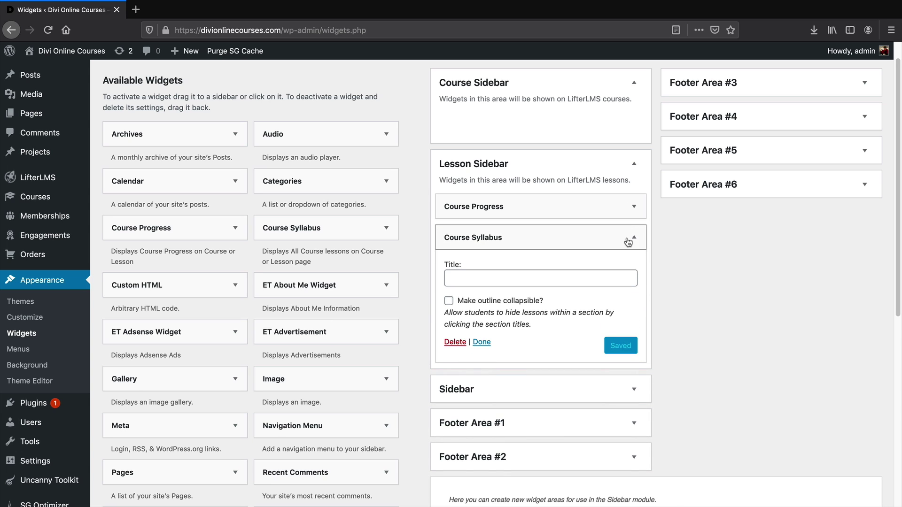
{"action": "left_click", "coordinate": [634, 237]}
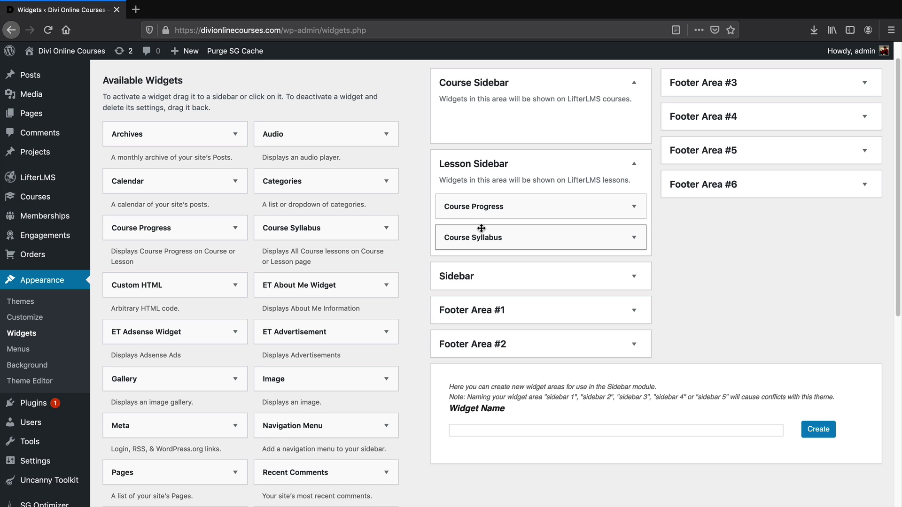
Drag an Image widget to the top of the Lesson Sidebar
{"action": "scroll", "coordinate": [475, 226], "scroll_direction": "down", "scroll_amount": 1}
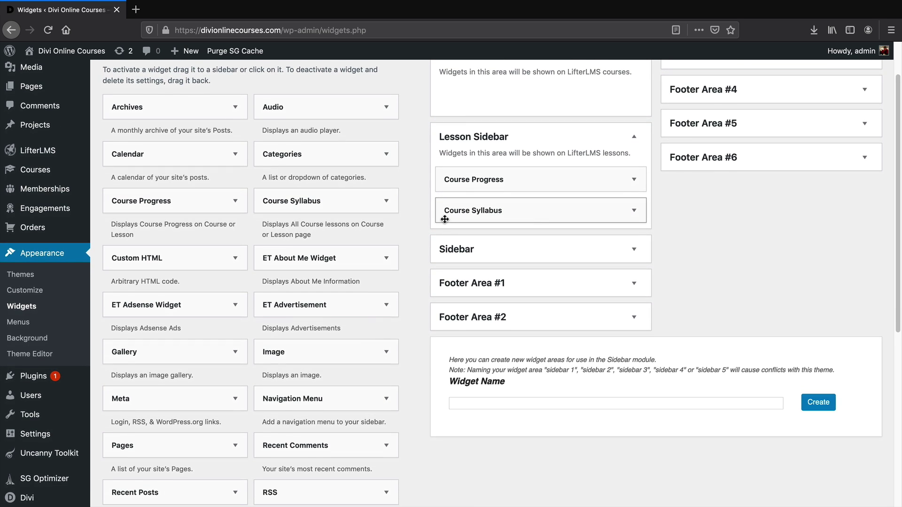
{"action": "scroll", "coordinate": [411, 231], "scroll_direction": "up", "scroll_amount": 1}
{"action": "left_click_drag", "start_coordinate": [324, 366], "coordinate": [509, 198]}
Choose the classroom photo of students at laptops for the Image widget and save it
{"action": "left_click", "coordinate": [540, 270]}
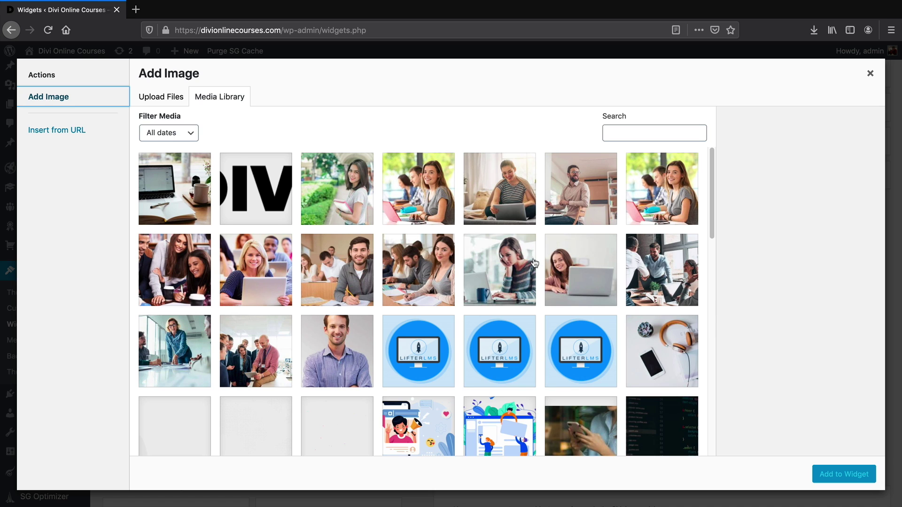
{"action": "left_click", "coordinate": [429, 252]}
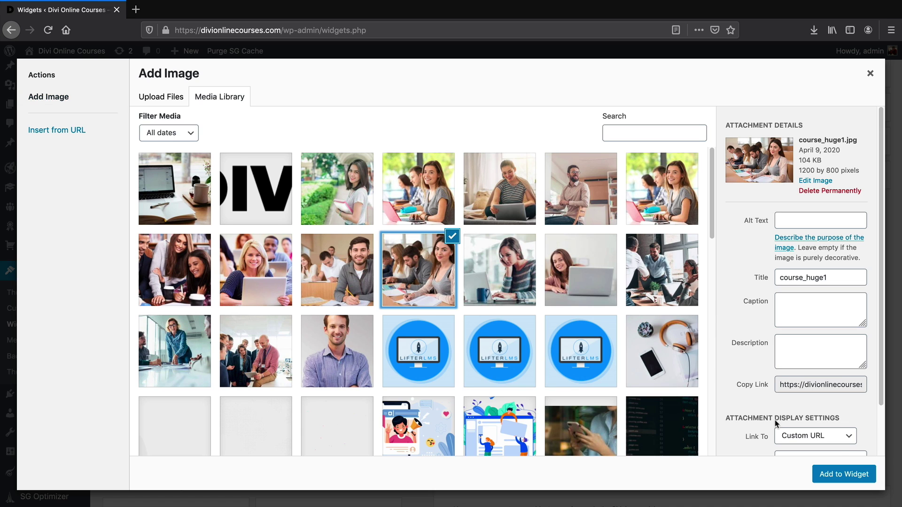
{"action": "left_click", "coordinate": [840, 474]}
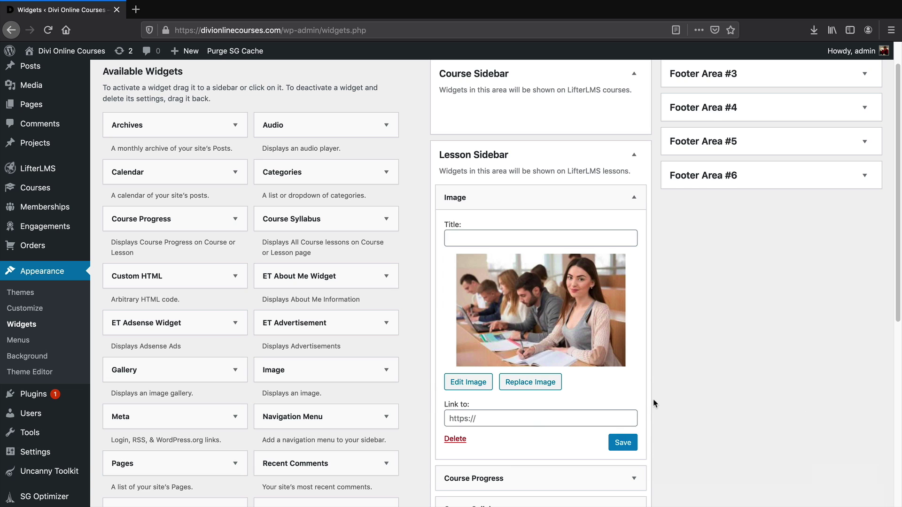
{"action": "left_click", "coordinate": [623, 442]}
{"action": "scroll", "coordinate": [632, 437], "scroll_direction": "down", "scroll_amount": 3}
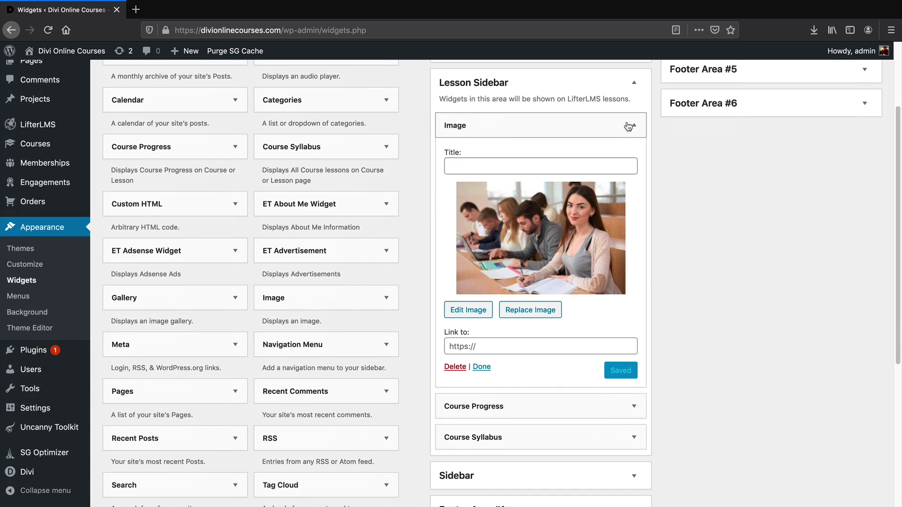
{"action": "left_click", "coordinate": [635, 125]}
Return to the Why LifterLMS lesson page to see the image above the 7.14% progress bar
{"action": "scroll", "coordinate": [240, 319], "scroll_direction": "down", "scroll_amount": 4}
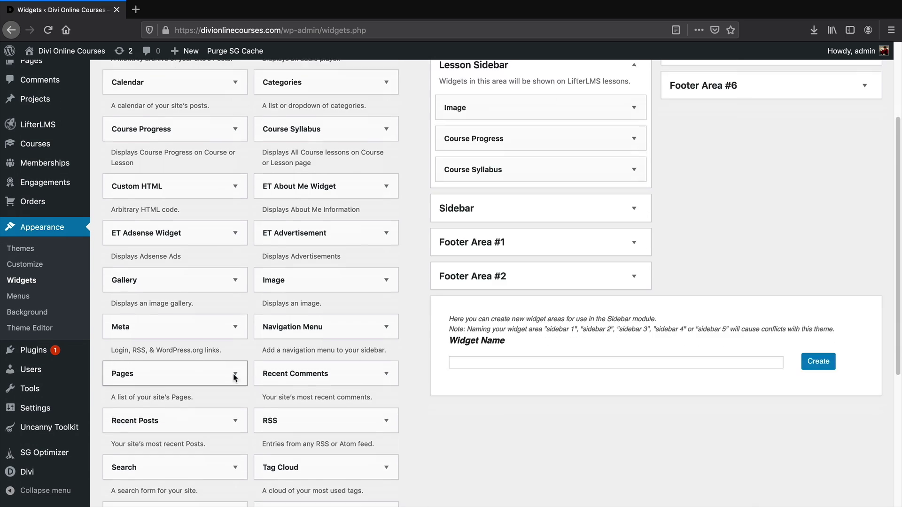
{"action": "scroll", "coordinate": [214, 430], "scroll_direction": "up", "scroll_amount": 1}
{"action": "left_click_drag", "start_coordinate": [207, 467], "coordinate": [312, 475]}
{"action": "scroll", "coordinate": [450, 277], "scroll_direction": "up", "scroll_amount": 5}
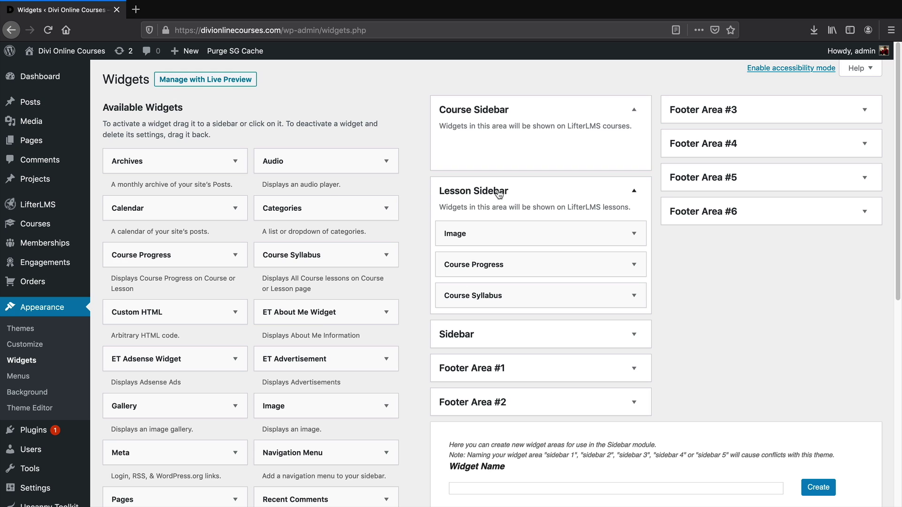
{"action": "mouse_move", "coordinate": [68, 62]}
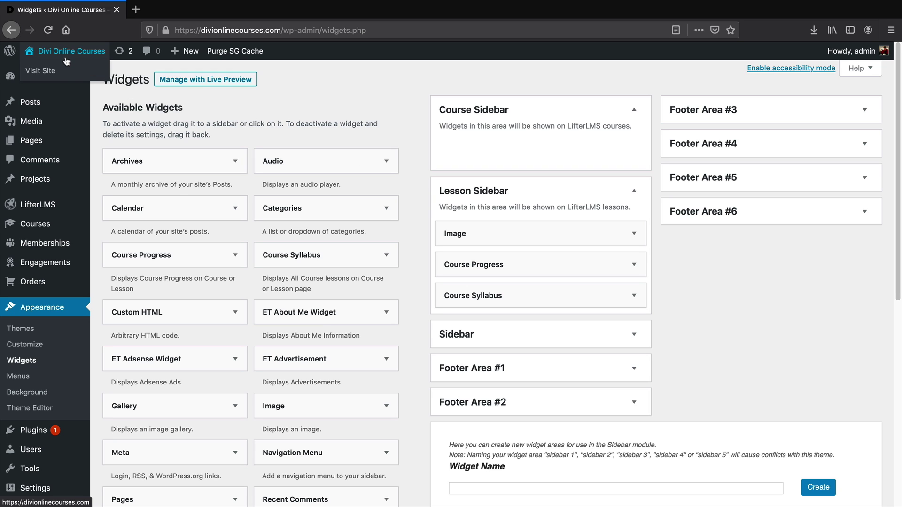
{"action": "left_click", "coordinate": [11, 29]}
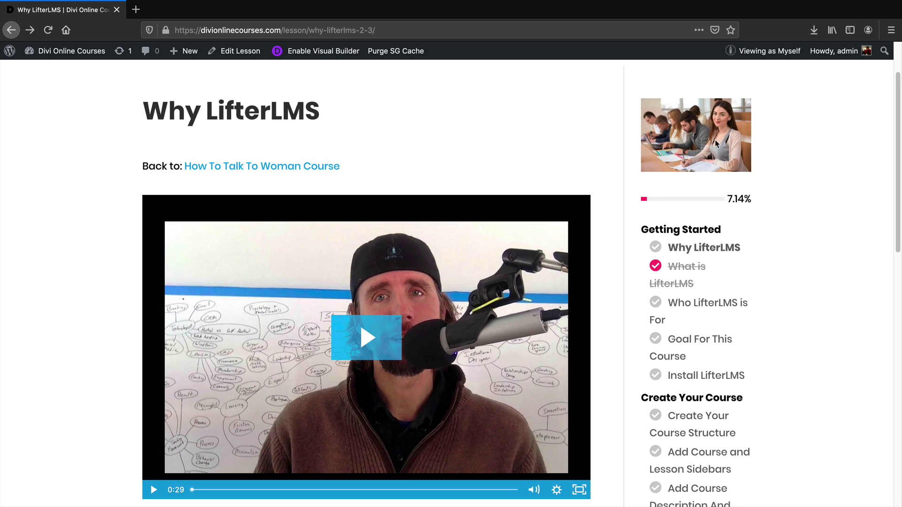
Scroll down the Why LifterLMS lesson page to see the sidebar image above the progress bar
{"action": "scroll", "coordinate": [717, 196], "scroll_direction": "down", "scroll_amount": 1}
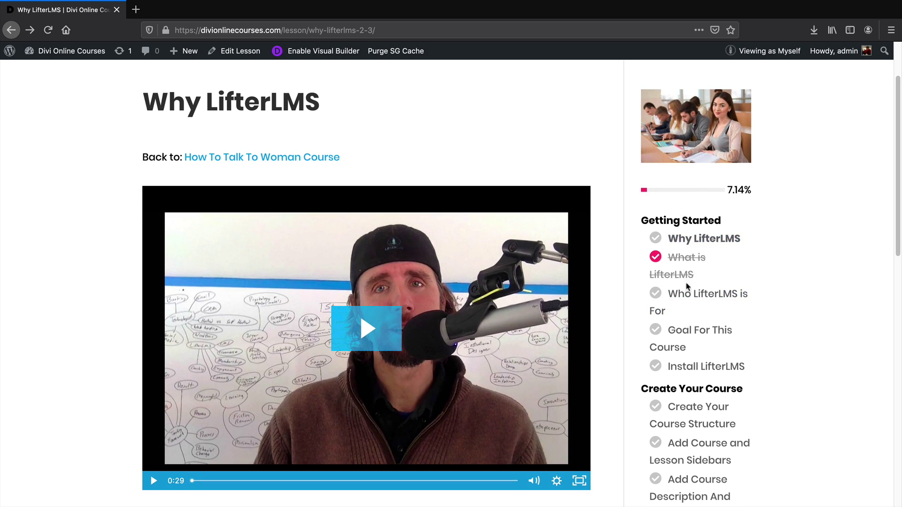
{"action": "scroll", "coordinate": [694, 304], "scroll_direction": "down", "scroll_amount": 1}
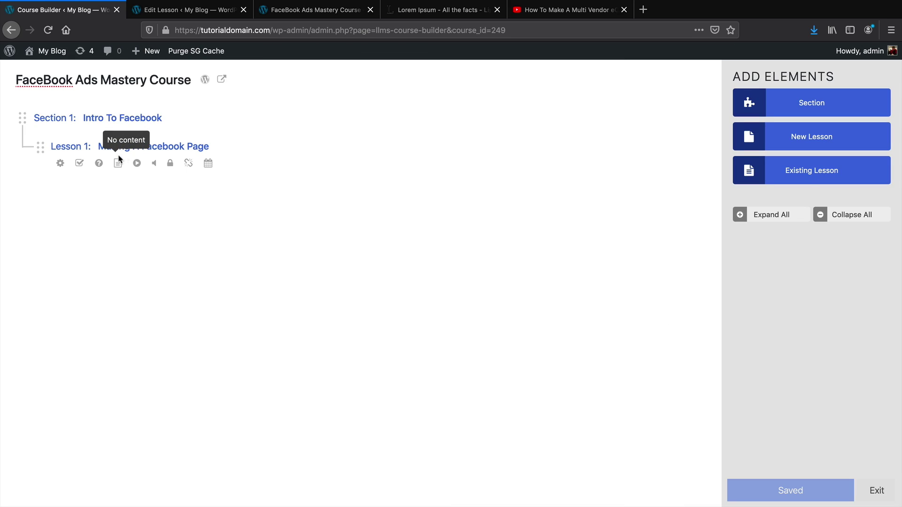
Add Lesson 2 titled 'Graphic Design For Facebook Page' under Intro To Facebook and open it in the lesson editor
{"action": "left_click", "coordinate": [784, 141]}
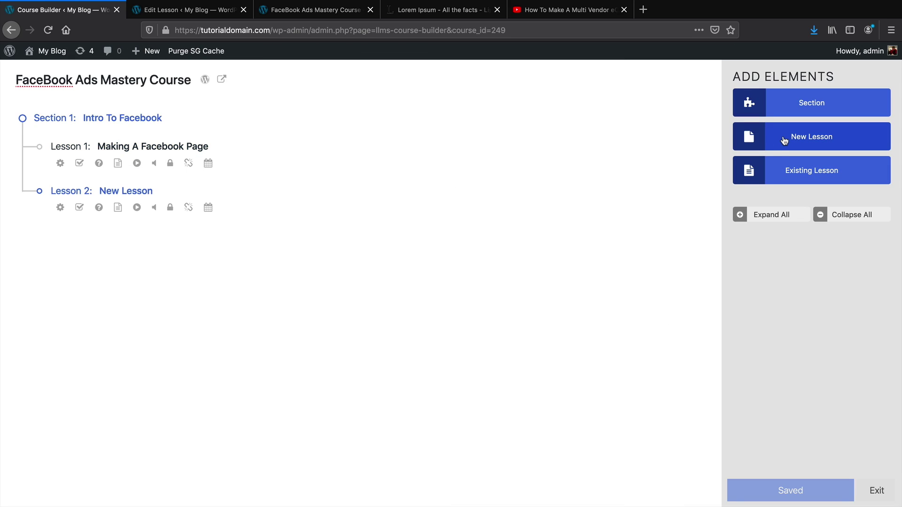
{"action": "left_click", "coordinate": [149, 188]}
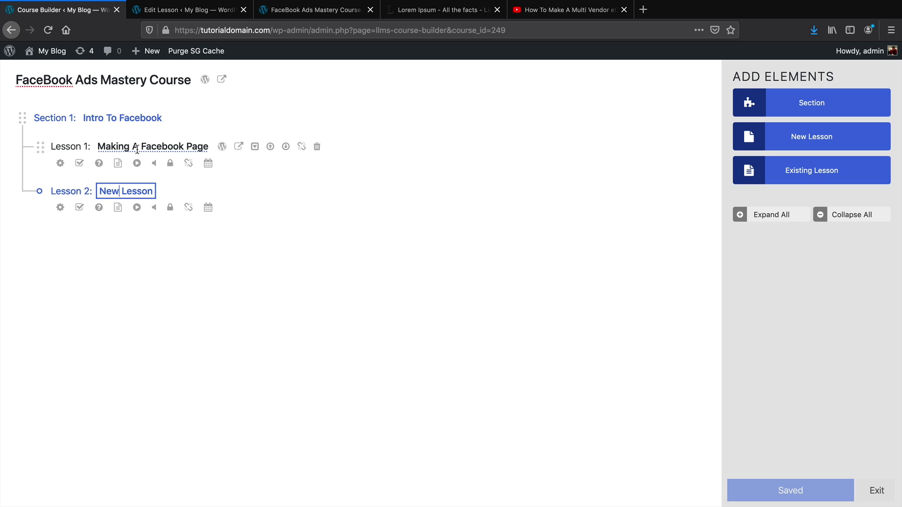
{"action": "left_click_drag", "start_coordinate": [149, 188], "coordinate": [103, 191]}
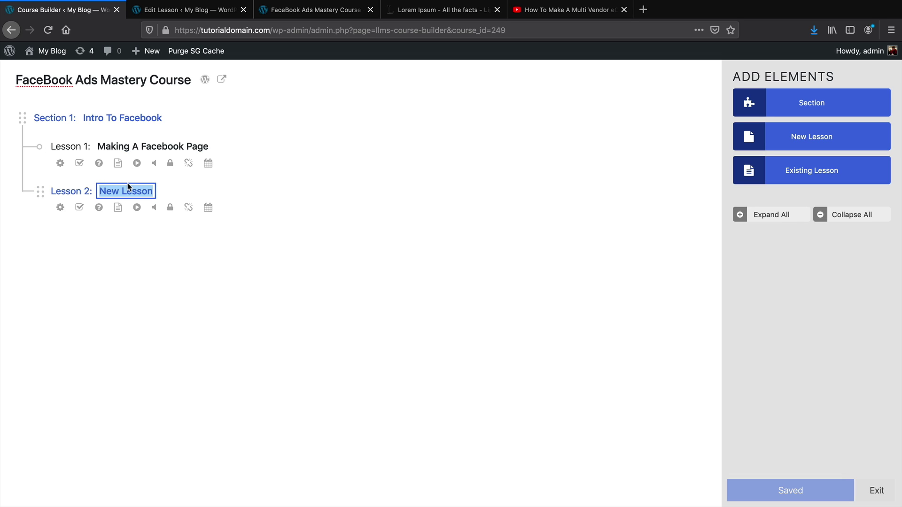
{"action": "type", "text": "Facebook Audience T"}
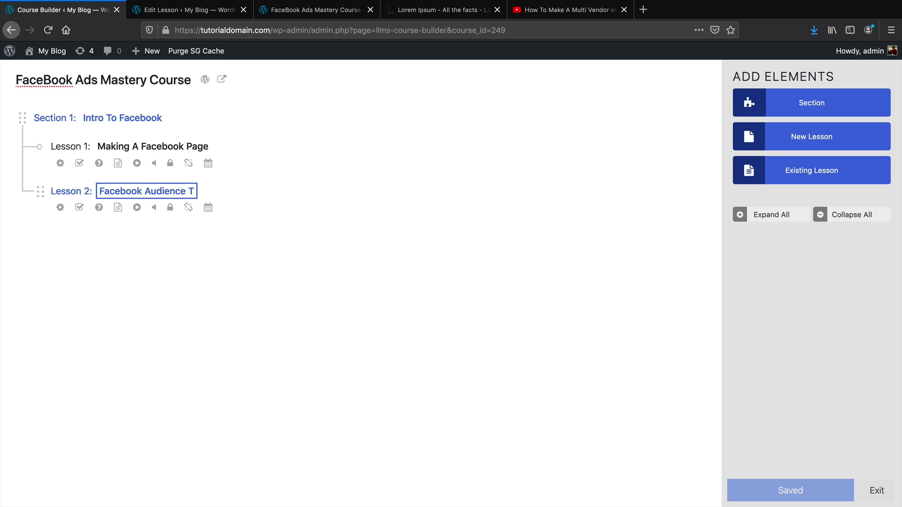
{"action": "type", "text": "arget"}
{"action": "key", "text": "BackSpace"}
{"action": "key", "text": "BackSpace"}
{"action": "key", "text": "BackSpace"}
{"action": "key", "text": "BackSpace"}
{"action": "key", "text": "BackSpace"}
{"action": "key", "text": "BackSpace"}
{"action": "key", "text": "BackSpace"}
{"action": "key", "text": "BackSpace"}
{"action": "key", "text": "BackSpace"}
{"action": "key", "text": "BackSpace"}
{"action": "key", "text": "BackSpace"}
{"action": "key", "text": "BackSpace"}
{"action": "key", "text": "BackSpace"}
{"action": "key", "text": "BackSpace"}
{"action": "key", "text": "BackSpace"}
{"action": "key", "text": "BackSpace"}
{"action": "key", "text": "BackSpace"}
{"action": "key", "text": "BackSpace"}
{"action": "key", "text": "BackSpace"}
{"action": "key", "text": "BackSpace"}
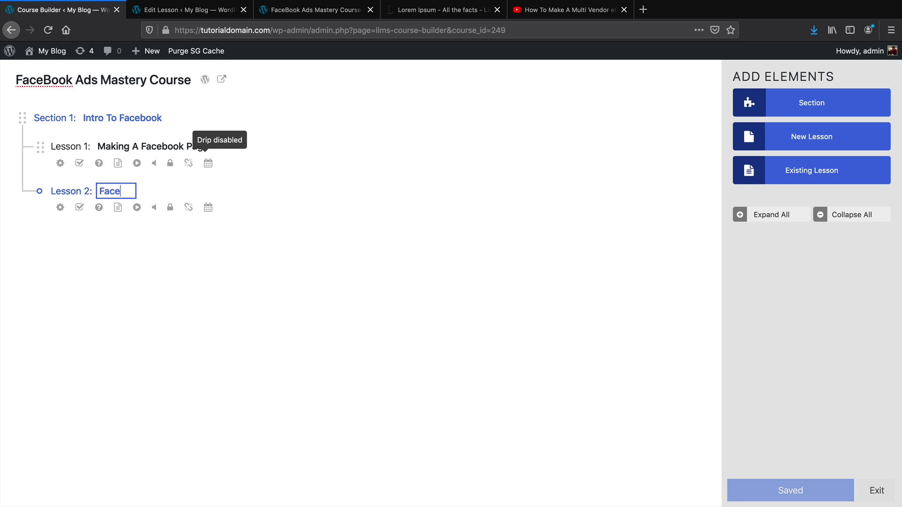
{"action": "key", "text": "BackSpace"}
{"action": "type", "text": "Graphic Design For "}
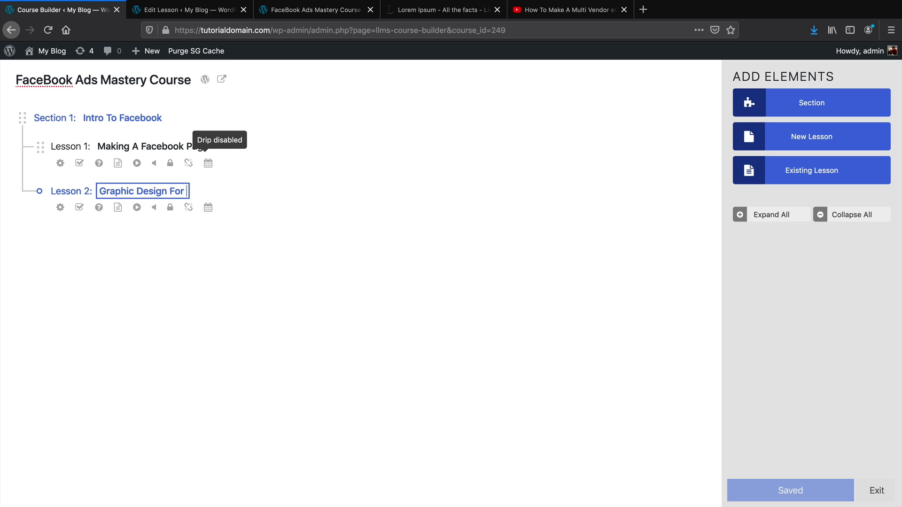
{"action": "type", "text": "Fadebook Page"}
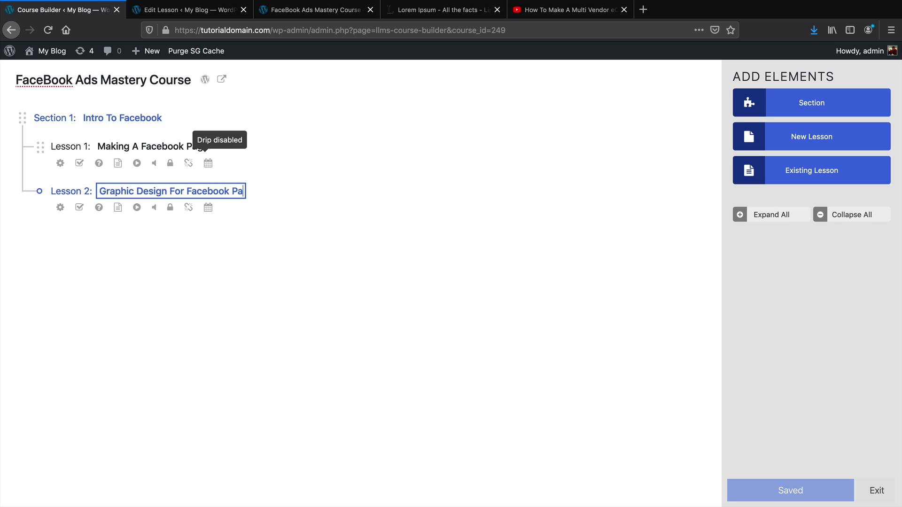
{"action": "left_click", "coordinate": [150, 282]}
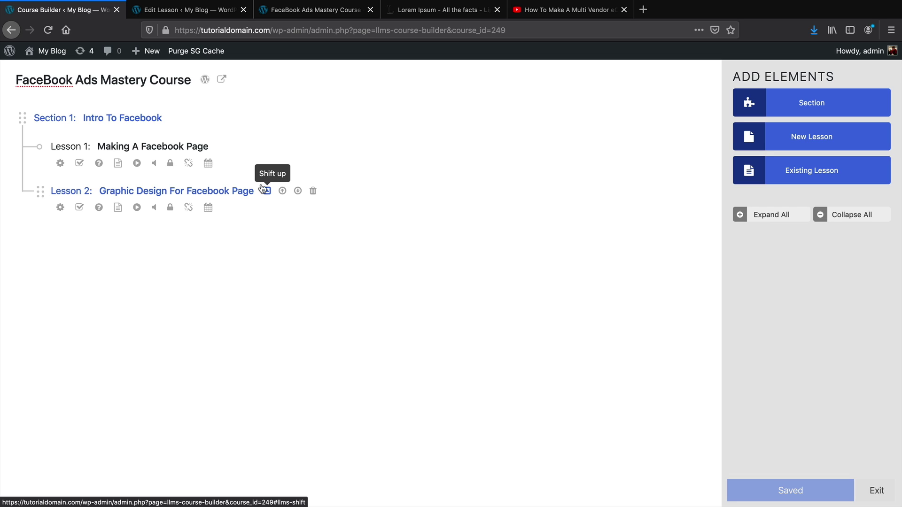
{"action": "left_click", "coordinate": [265, 192]}
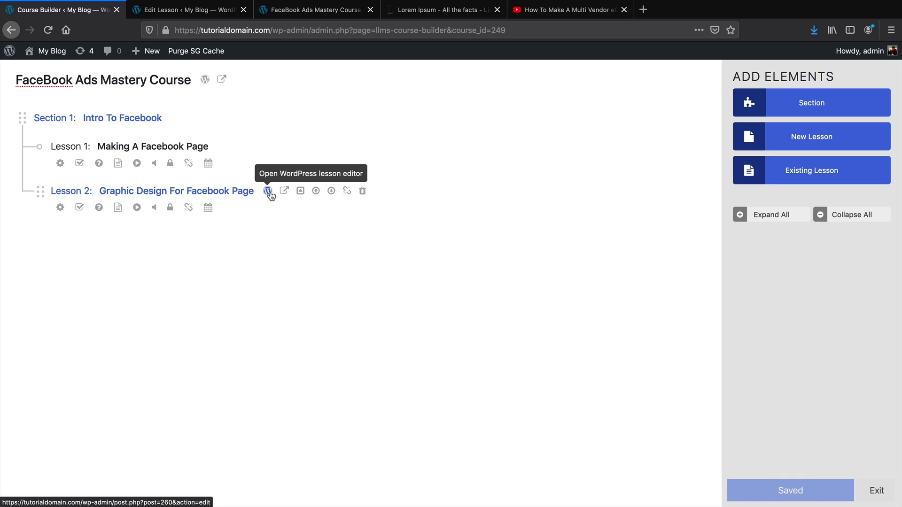
{"action": "left_click", "coordinate": [267, 192]}
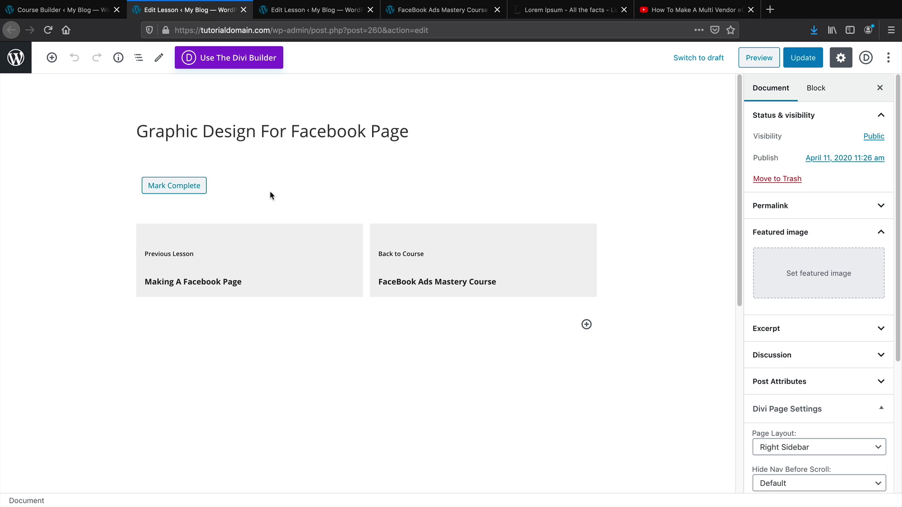
Copy the Lorem Ipsum text from the lipsum.com tab
{"action": "left_click", "coordinate": [359, 14]}
{"action": "left_click", "coordinate": [414, 14]}
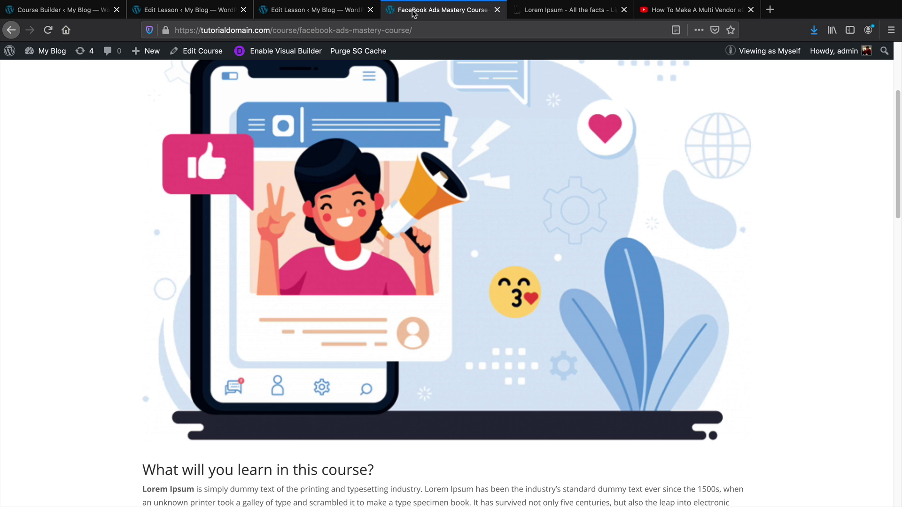
{"action": "left_click", "coordinate": [543, 15]}
{"action": "right_click", "coordinate": [312, 324]}
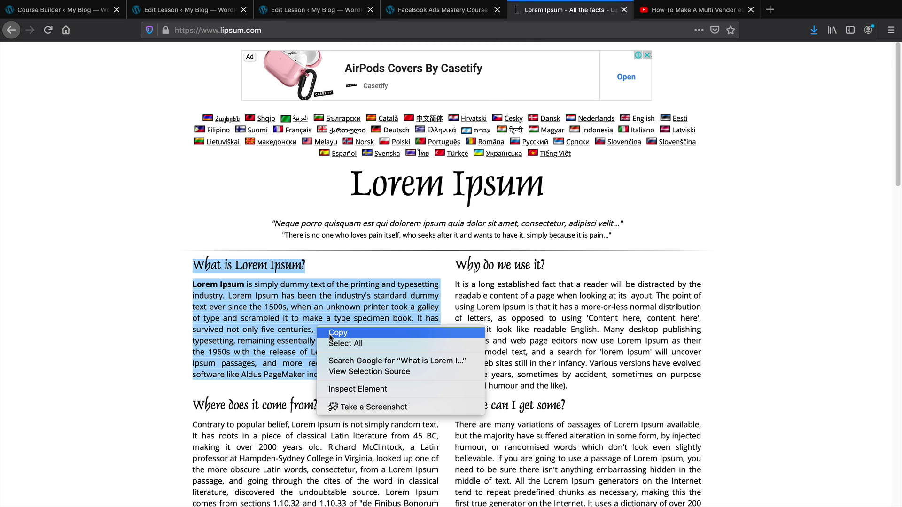
{"action": "left_click", "coordinate": [330, 335]}
{"action": "left_click", "coordinate": [191, 15]}
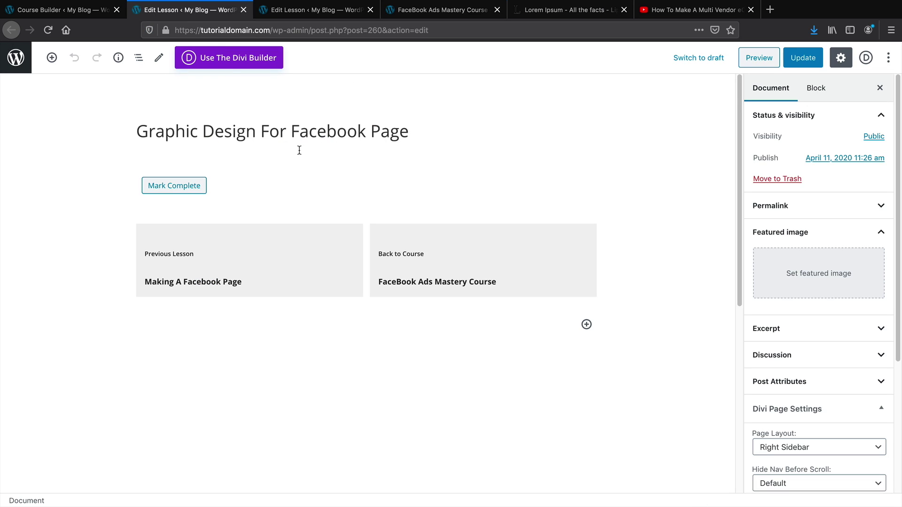
Add a Paragraph block with the pasted Lorem Ipsum text, moved above Mark Complete
{"action": "left_click", "coordinate": [52, 57]}
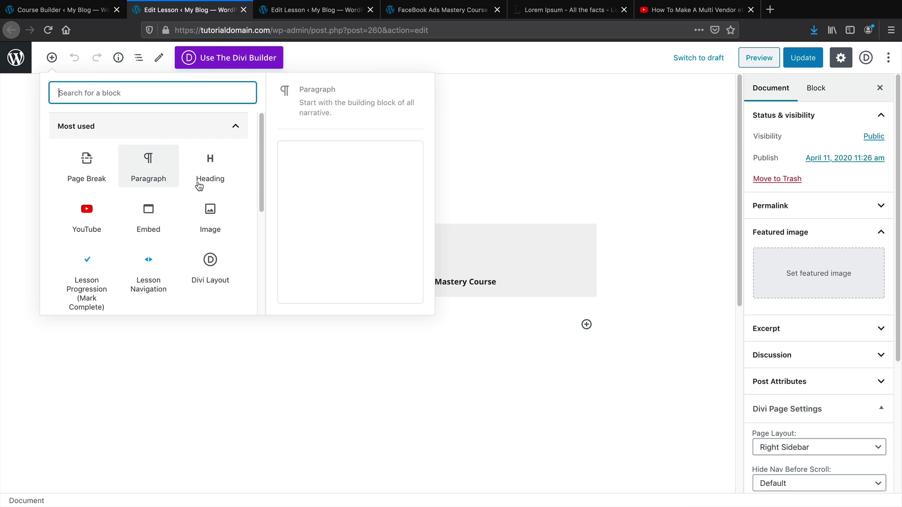
{"action": "scroll", "coordinate": [214, 182], "scroll_direction": "down", "scroll_amount": 1}
{"action": "scroll", "coordinate": [214, 182], "scroll_direction": "up", "scroll_amount": 1}
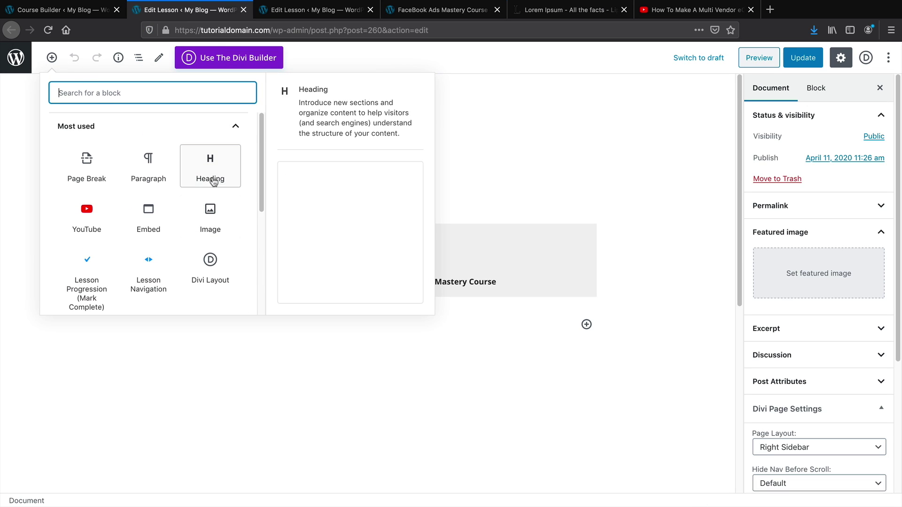
{"action": "left_click", "coordinate": [168, 177]}
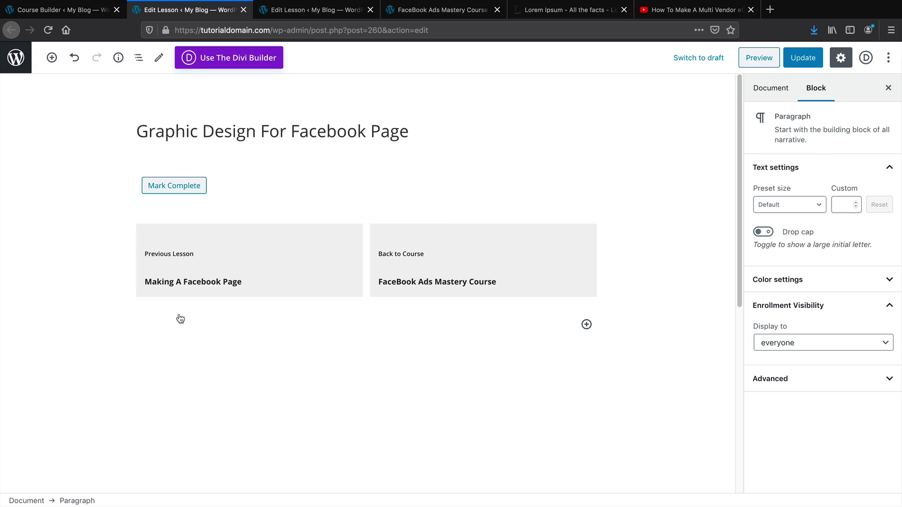
{"action": "right_click", "coordinate": [151, 323]}
{"action": "left_click", "coordinate": [173, 365]}
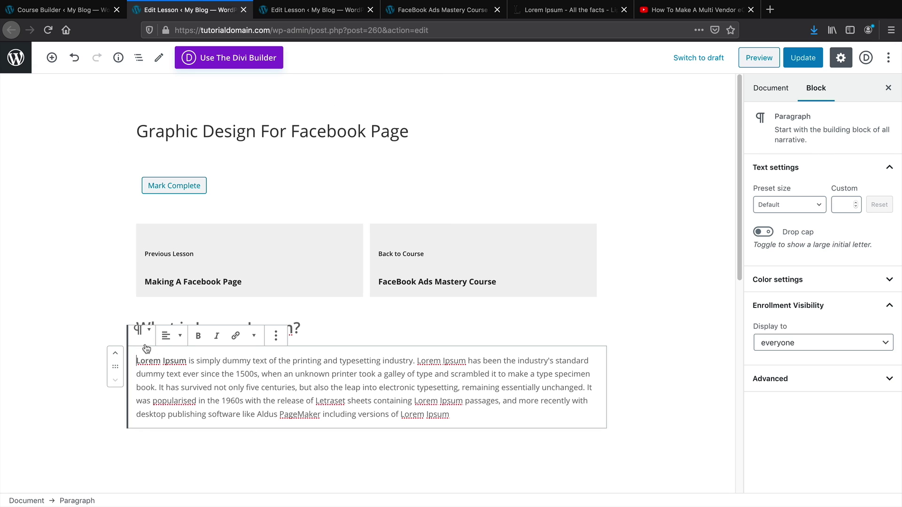
{"action": "left_click", "coordinate": [117, 357]}
{"action": "left_click", "coordinate": [117, 314]}
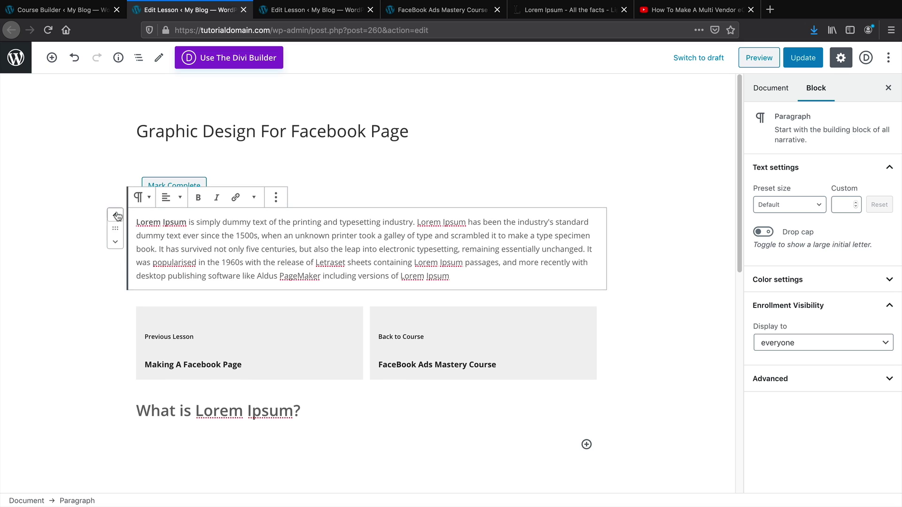
{"action": "left_click", "coordinate": [117, 214]}
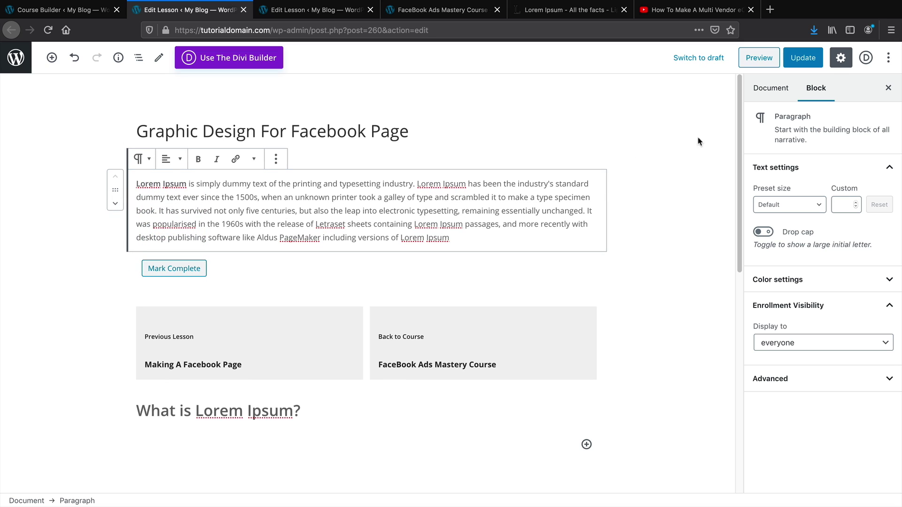
Set the lesson's Page Layout to No Sidebar and update the lesson
{"action": "left_click", "coordinate": [771, 88]}
{"action": "scroll", "coordinate": [792, 365], "scroll_direction": "down", "scroll_amount": 3}
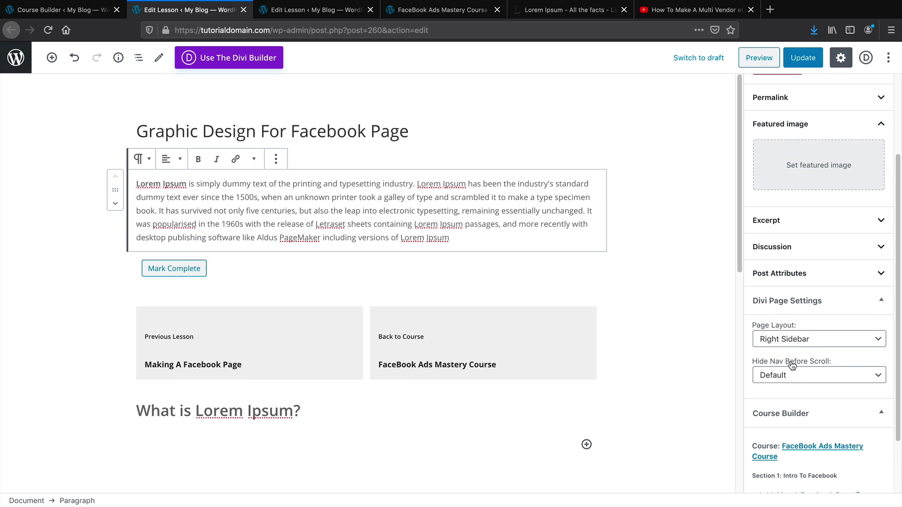
{"action": "left_click", "coordinate": [788, 337]}
{"action": "key", "text": "Escape"}
{"action": "left_click", "coordinate": [795, 357]}
{"action": "left_click", "coordinate": [811, 60]}
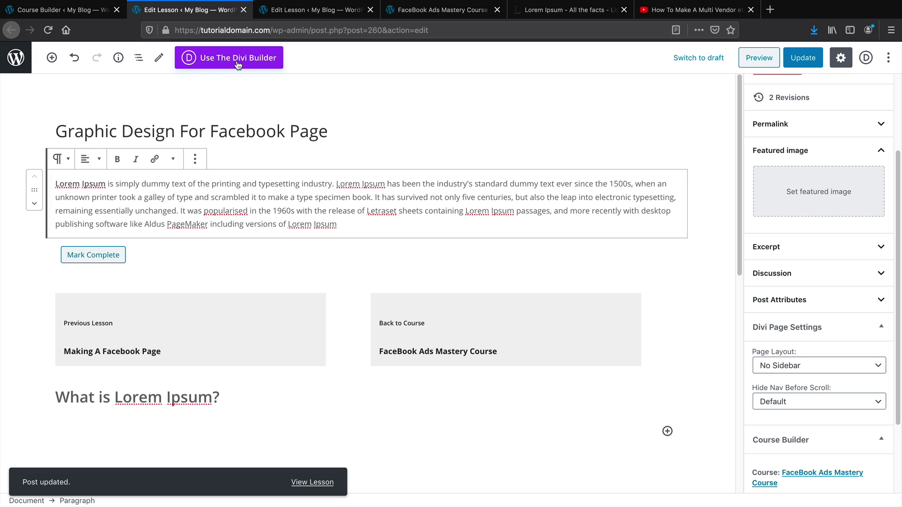
View the published lesson, then reopen Graphic Design For Facebook Page for editing
{"action": "left_click", "coordinate": [314, 483]}
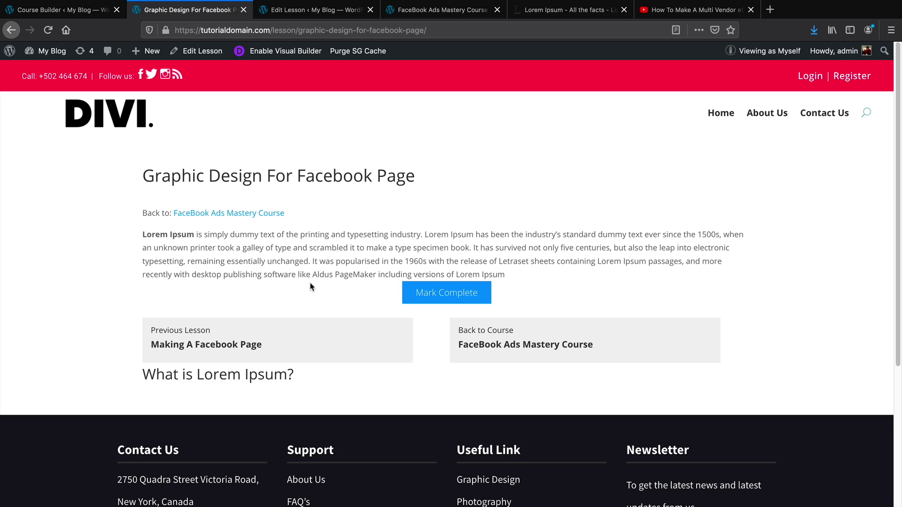
{"action": "left_click_drag", "start_coordinate": [288, 375], "coordinate": [152, 378]}
{"action": "left_click", "coordinate": [73, 11]}
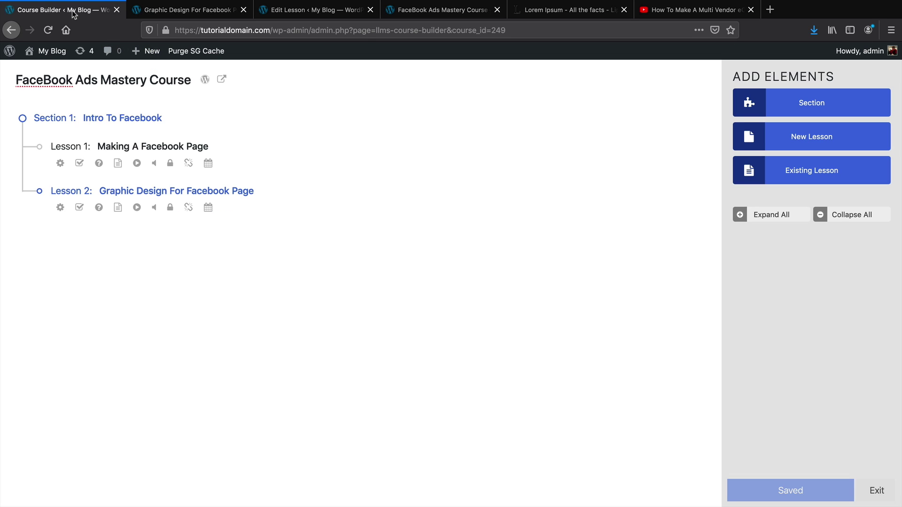
{"action": "left_click", "coordinate": [185, 10]}
{"action": "left_click", "coordinate": [189, 50]}
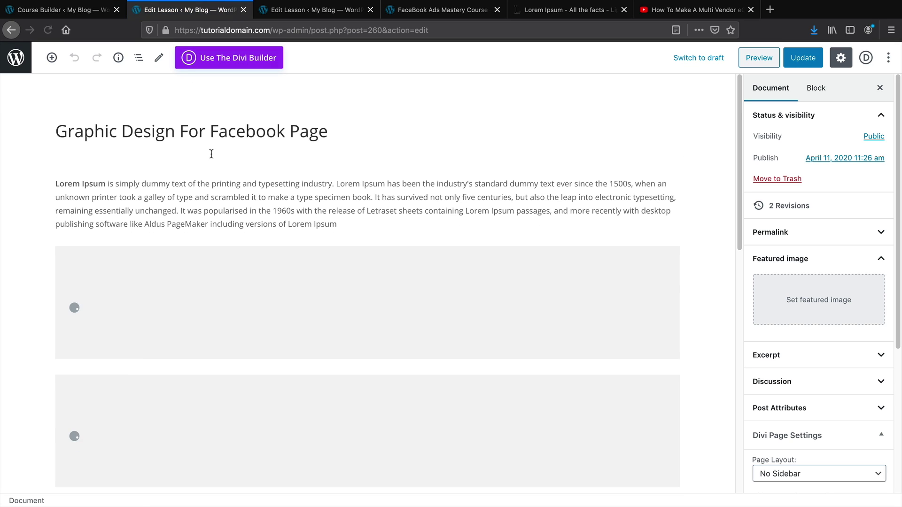
Move the 'What is Lorem Ipsum?' heading above its paragraph, update, and return to the course builder
{"action": "scroll", "coordinate": [101, 288], "scroll_direction": "down", "scroll_amount": 3}
{"action": "left_click", "coordinate": [54, 289]}
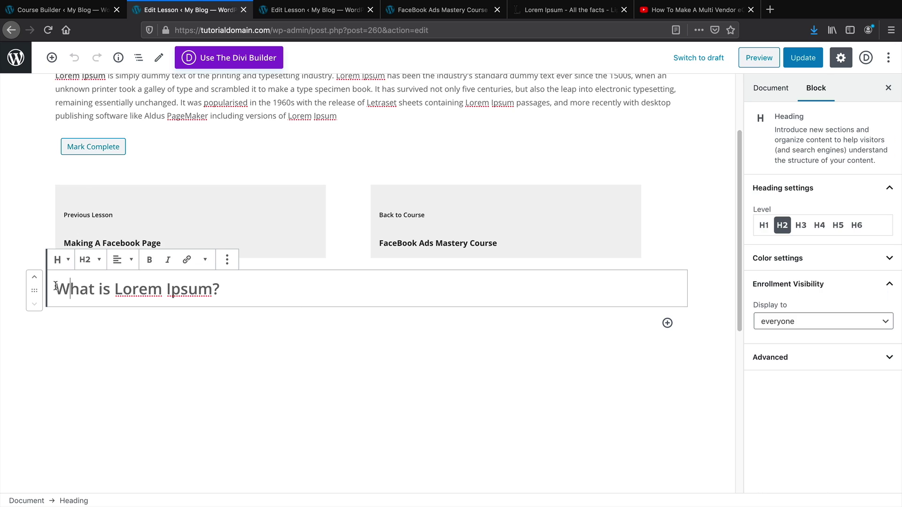
{"action": "left_click", "coordinate": [34, 277]}
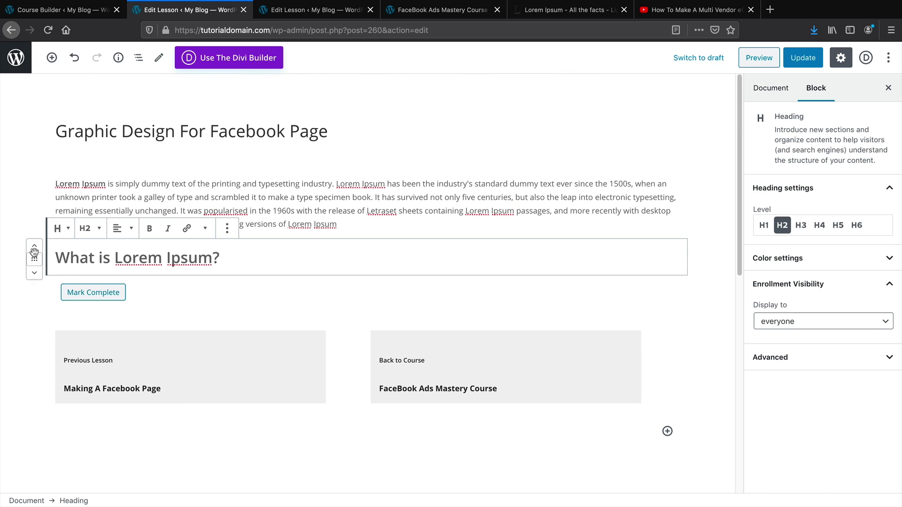
{"action": "left_click", "coordinate": [34, 249]}
{"action": "left_click", "coordinate": [811, 57]}
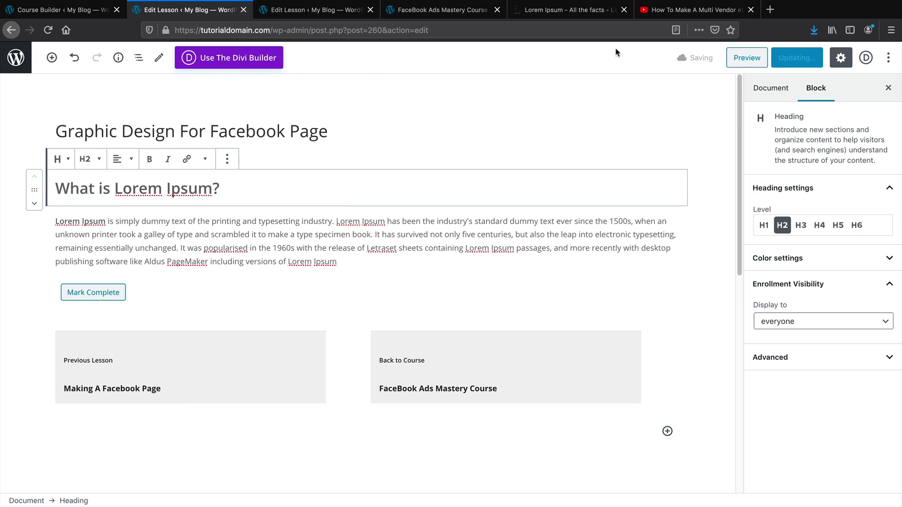
{"action": "left_click", "coordinate": [66, 9]}
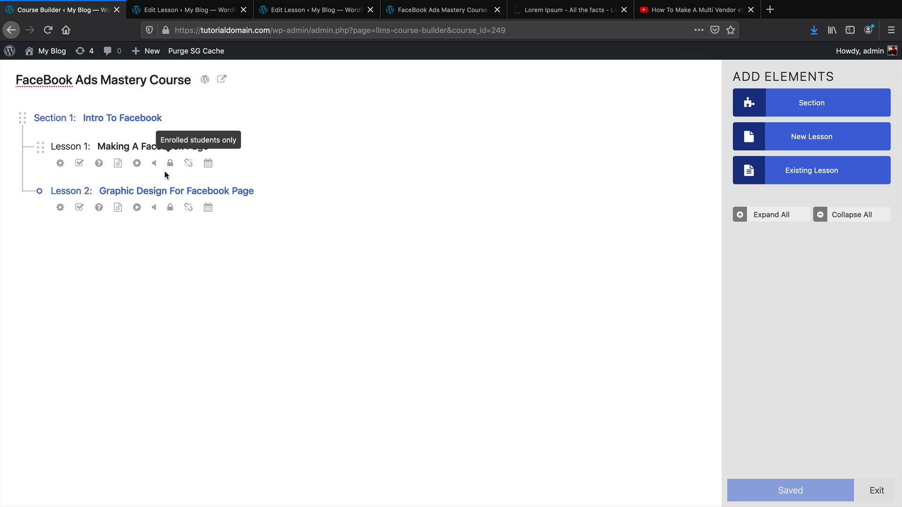
Add Section 2 to the course titled 'Marketing In Facebook'
{"action": "left_click", "coordinate": [808, 108]}
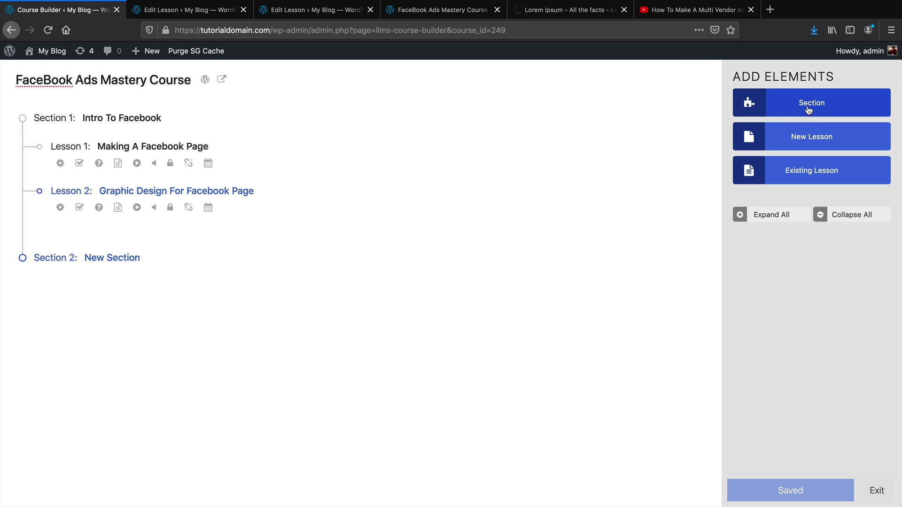
{"action": "triple_click", "coordinate": [111, 257]}
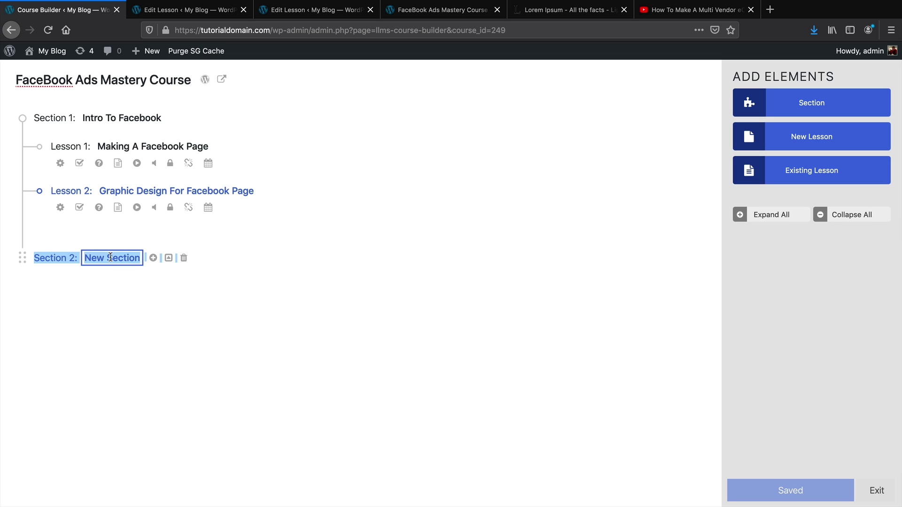
{"action": "left_click", "coordinate": [113, 258]}
{"action": "left_click_drag", "start_coordinate": [140, 259], "coordinate": [87, 258]}
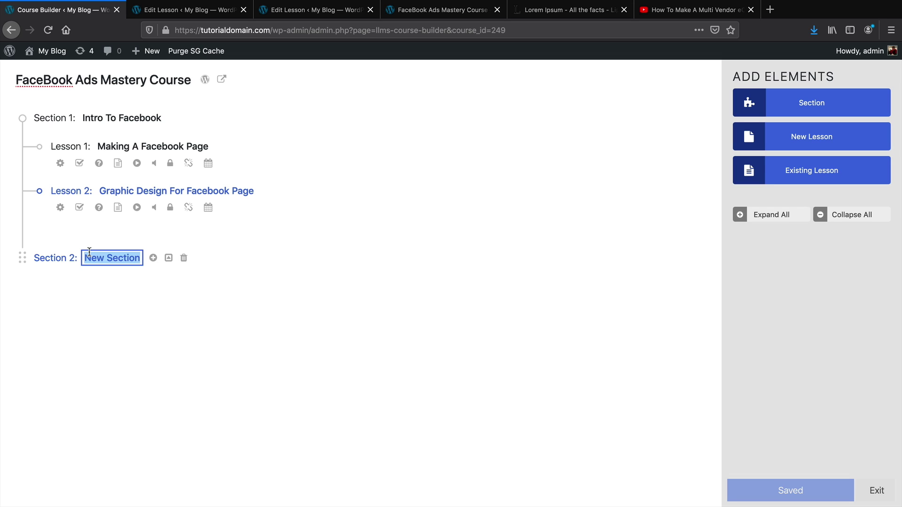
{"action": "type", "text": "MArketing"}
{"action": "key", "text": "BackSpace"}
{"action": "key", "text": "BackSpace"}
{"action": "key", "text": "BackSpace"}
{"action": "key", "text": "BackSpace"}
{"action": "key", "text": "BackSpace"}
{"action": "key", "text": "BackSpace"}
{"action": "key", "text": "BackSpace"}
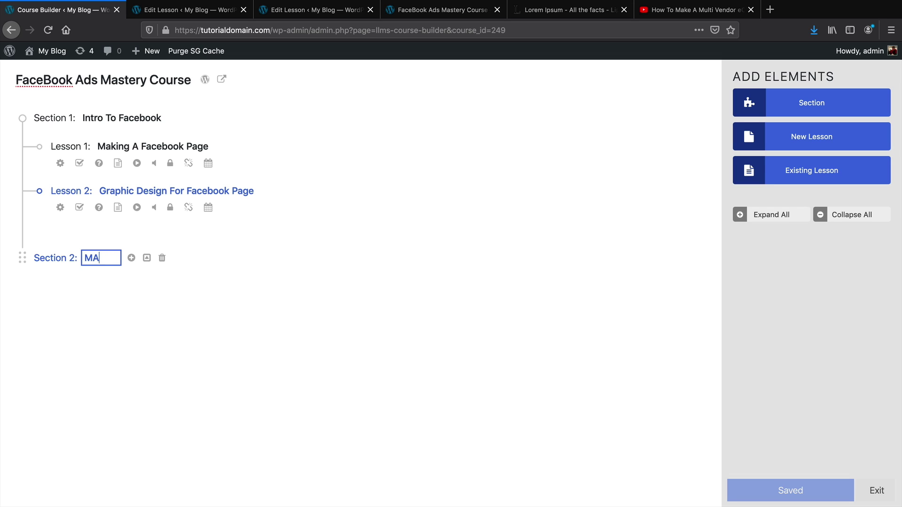
{"action": "type", "text": "rketing Ti"}
{"action": "key", "text": "BackSpace"}
{"action": "key", "text": "BackSpace"}
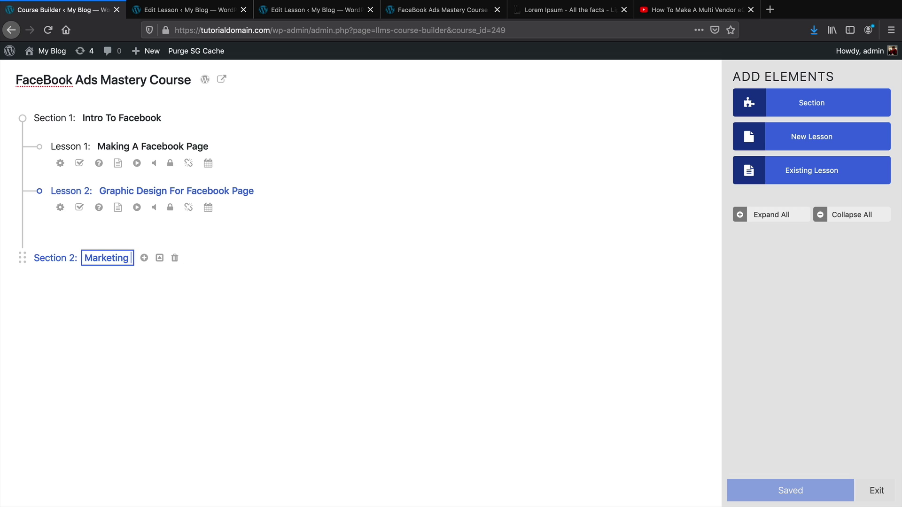
{"action": "type", "text": "In Facebook"}
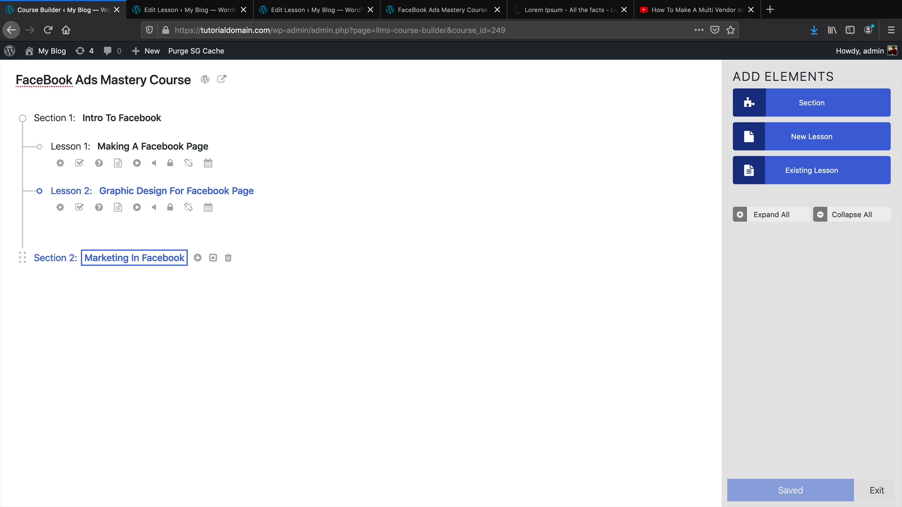
{"action": "key", "text": "Return"}
Add lessons 'Facebook Targeting' and 'FaceBook Audiences' to Section 2, then add a new Section 3
{"action": "left_click", "coordinate": [763, 143]}
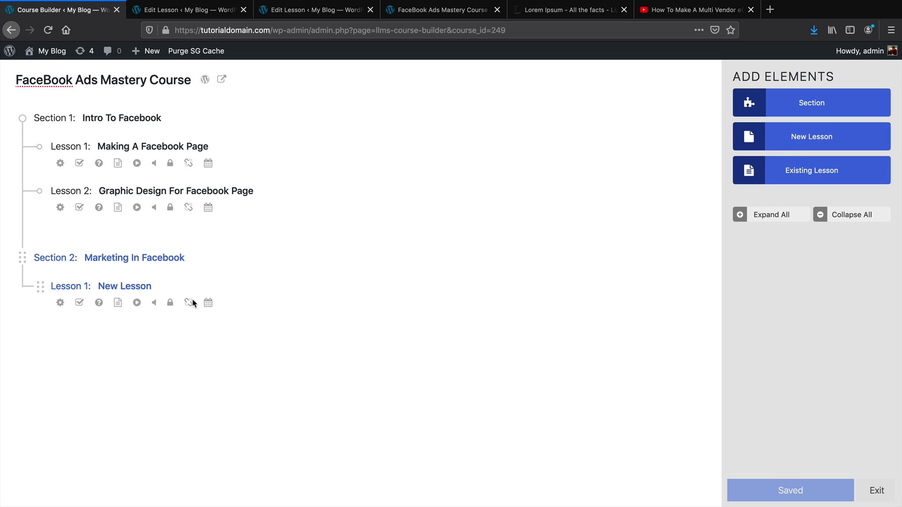
{"action": "left_click", "coordinate": [101, 283]}
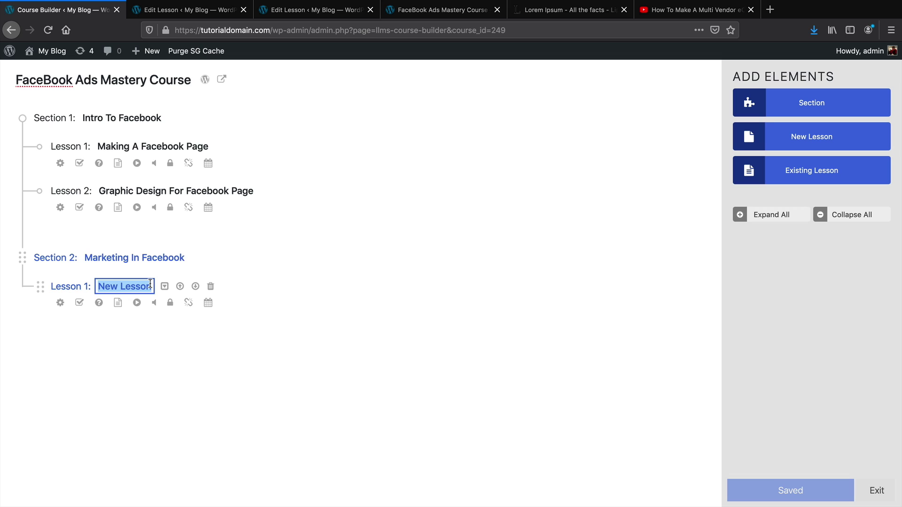
{"action": "type", "text": "Facebo"}
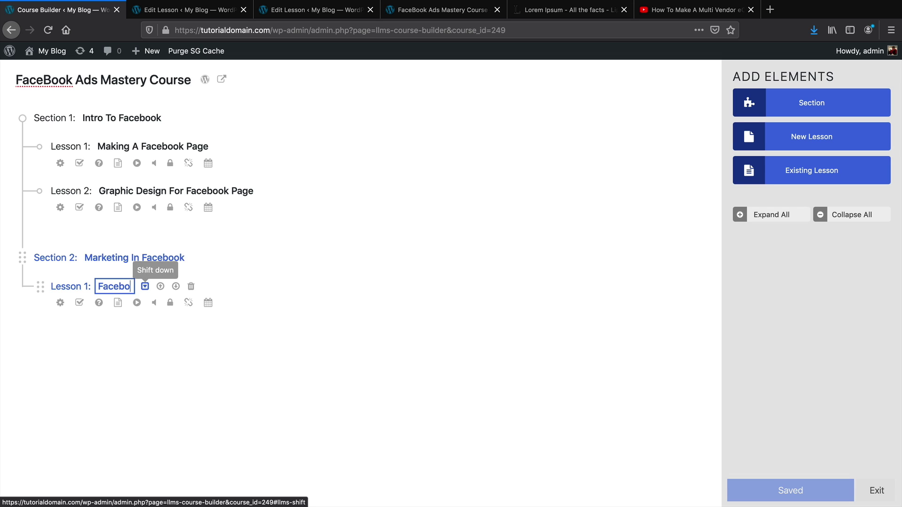
{"action": "type", "text": "ok Targeting"}
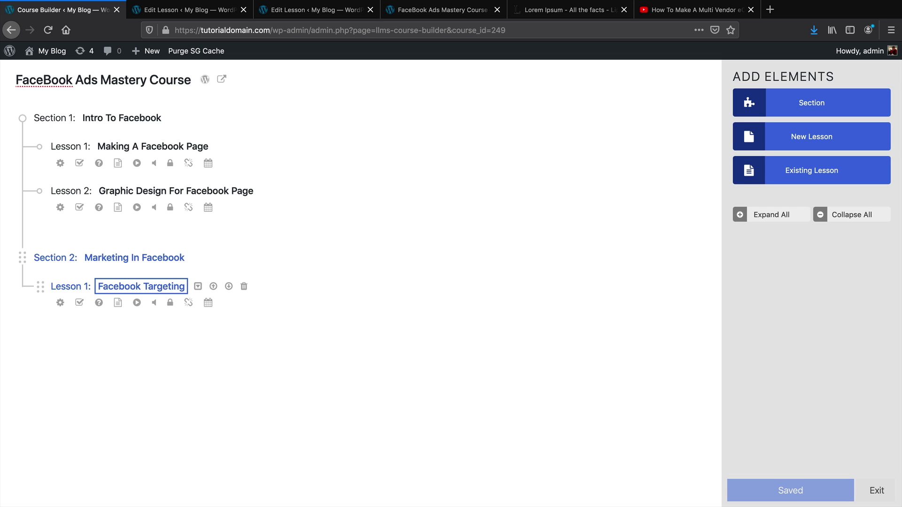
{"action": "key", "text": "Return"}
{"action": "left_click", "coordinate": [806, 137]}
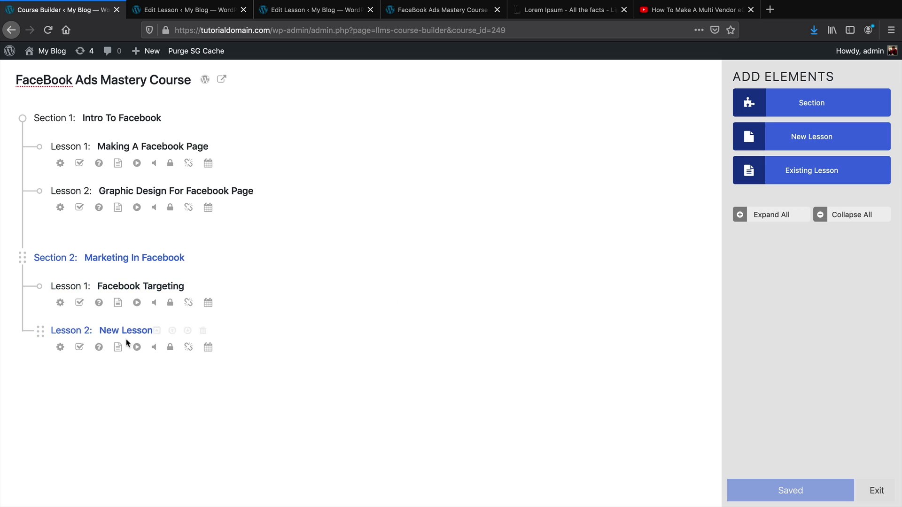
{"action": "left_click", "coordinate": [101, 331]}
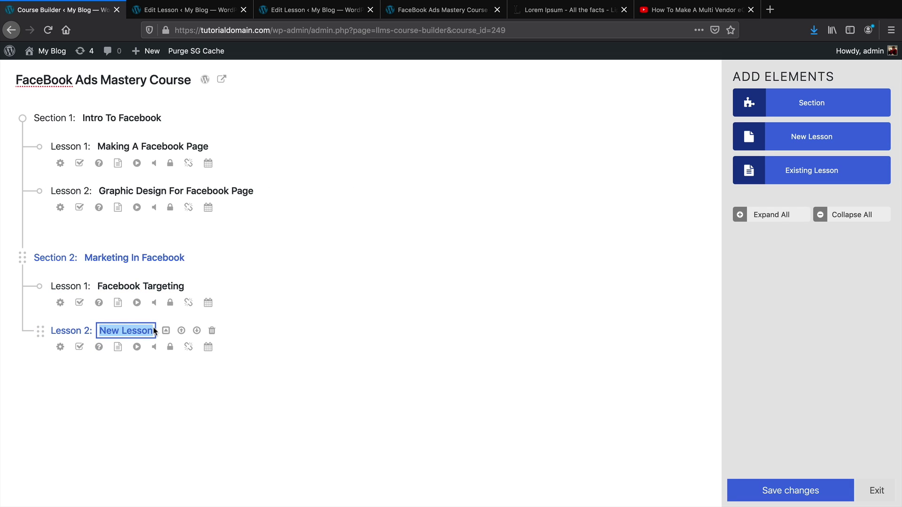
{"action": "key", "text": "Return"}
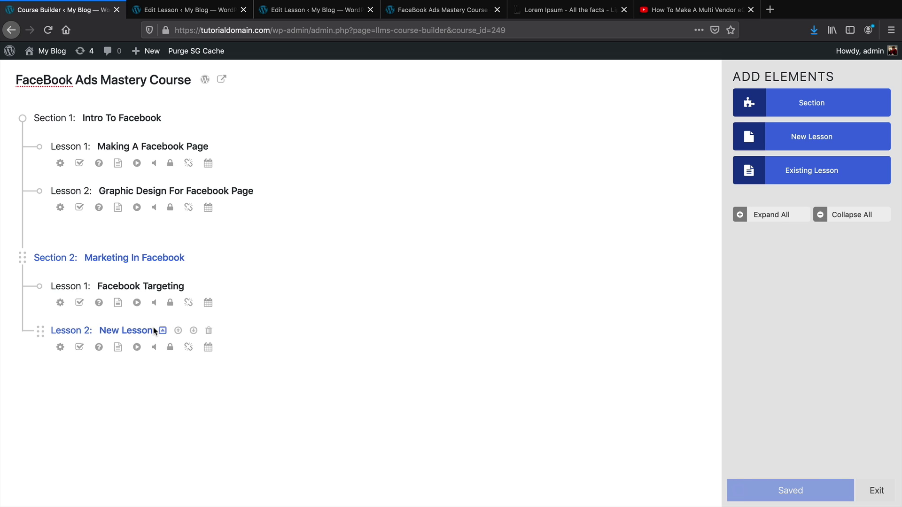
{"action": "left_click", "coordinate": [123, 330]}
{"action": "left_click_drag", "start_coordinate": [152, 330], "coordinate": [107, 331]}
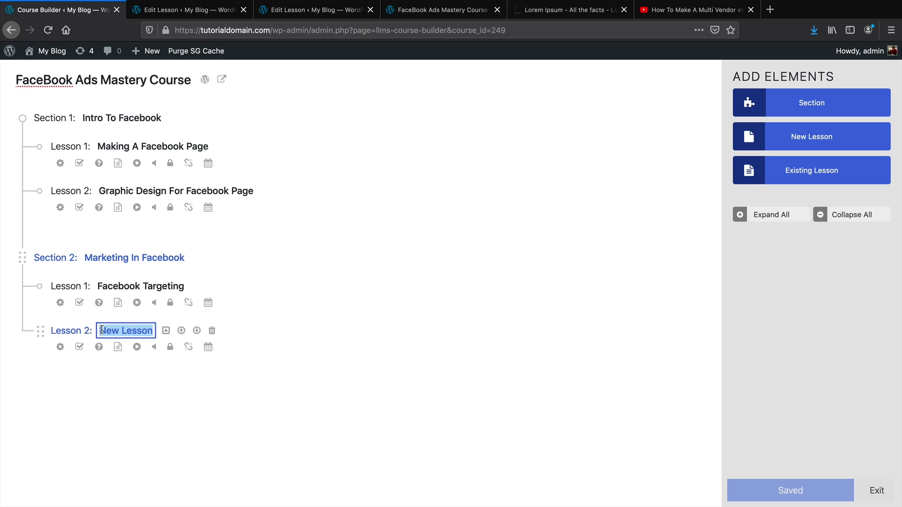
{"action": "type", "text": "FaceBook"}
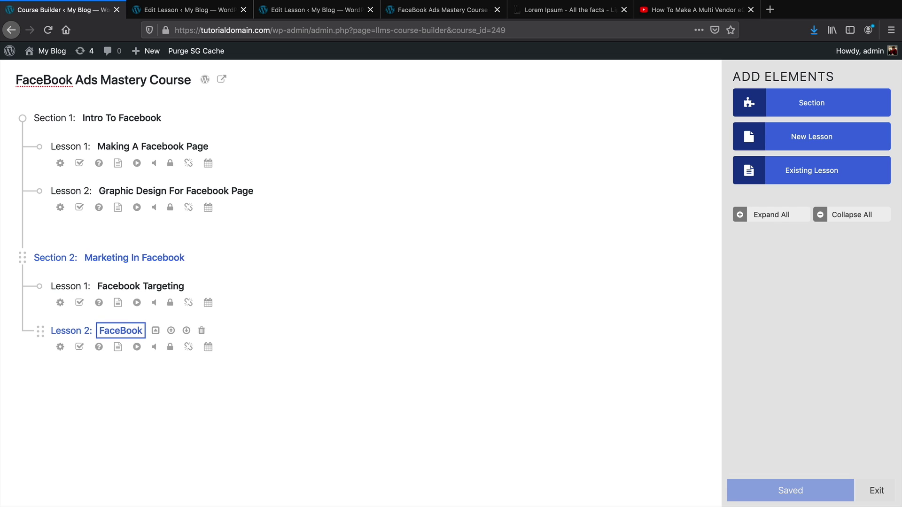
{"action": "type", "text": " Audiences"}
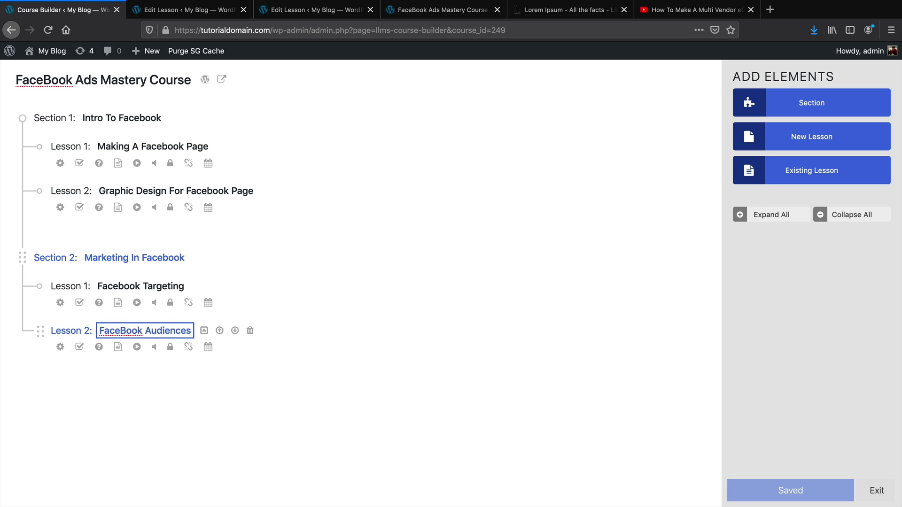
{"action": "key", "text": "Return"}
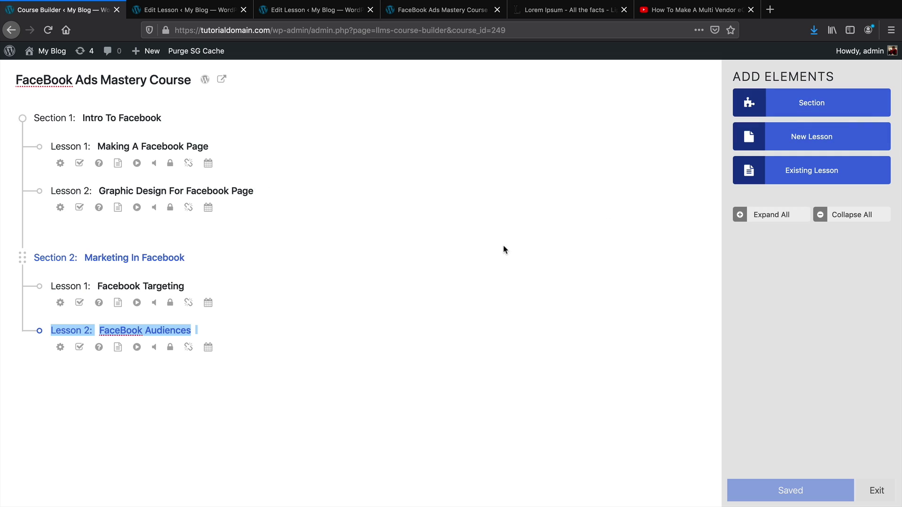
{"action": "left_click", "coordinate": [789, 107]}
Rename the new Section 3 to 'FaceBook Retargeting'
{"action": "left_click", "coordinate": [103, 397]}
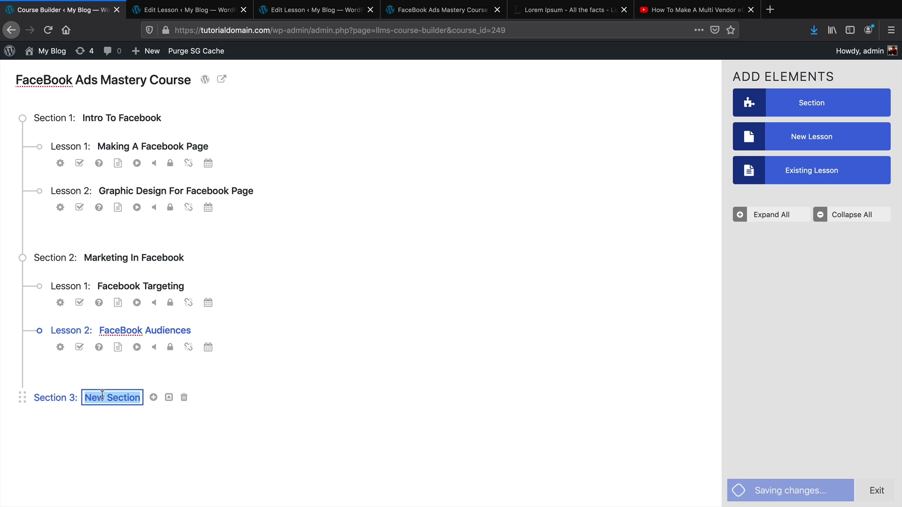
{"action": "type", "text": "FaceBook"}
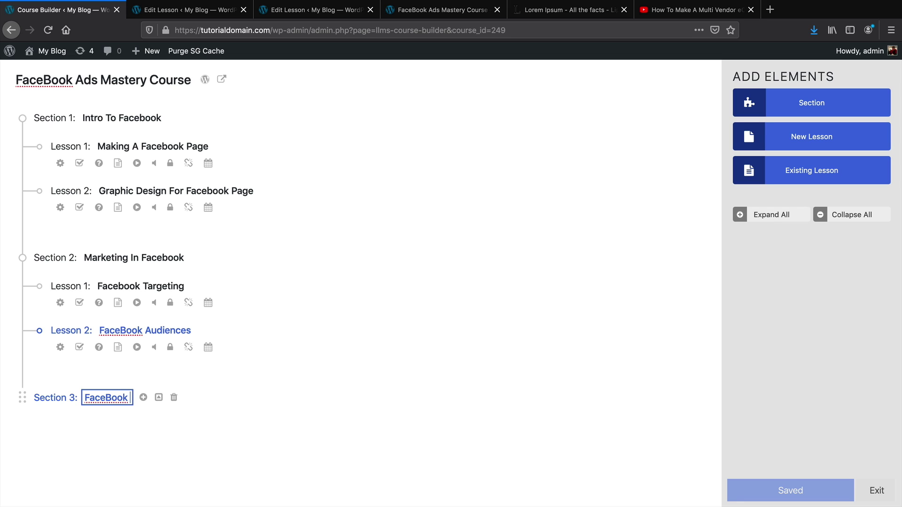
{"action": "type", "text": " Retargeting"}
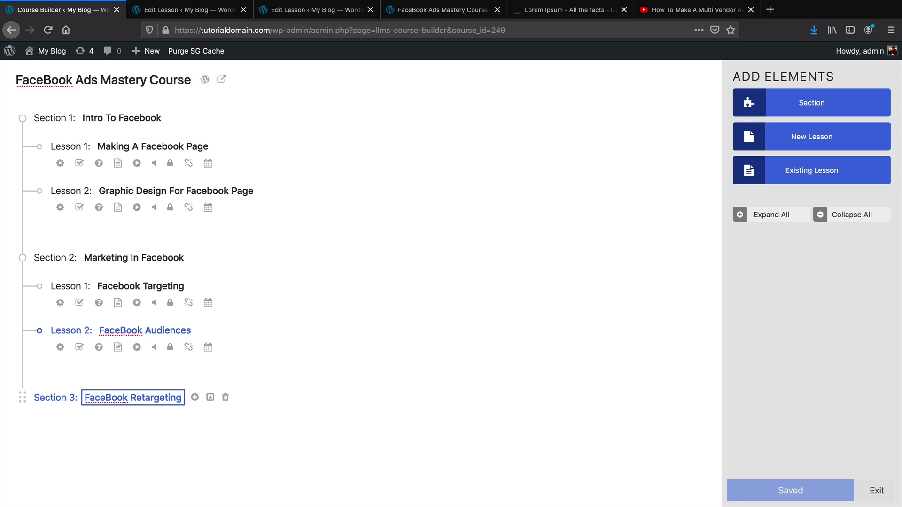
{"action": "key", "text": "Return"}
Add a lesson to Section 3 titled 'Intro To Retargeting'
{"action": "left_click", "coordinate": [798, 139]}
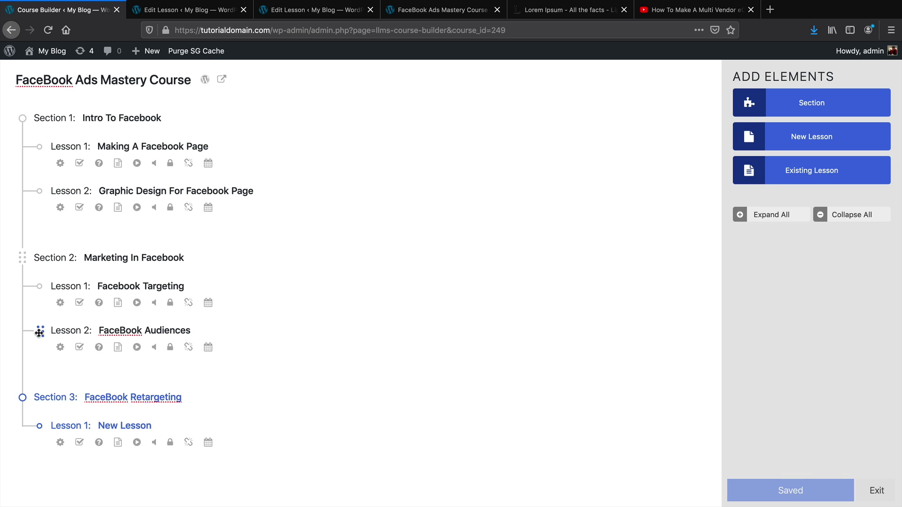
{"action": "mouse_move", "coordinate": [39, 333]}
{"action": "left_mouse_down"}
{"action": "mouse_move", "coordinate": [45, 183]}
{"action": "mouse_move", "coordinate": [39, 356]}
{"action": "mouse_move", "coordinate": [56, 190]}
{"action": "mouse_move", "coordinate": [43, 458]}
{"action": "mouse_move", "coordinate": [41, 311]}
{"action": "mouse_move", "coordinate": [44, 337]}
{"action": "left_mouse_up"}
{"action": "left_click", "coordinate": [146, 425]}
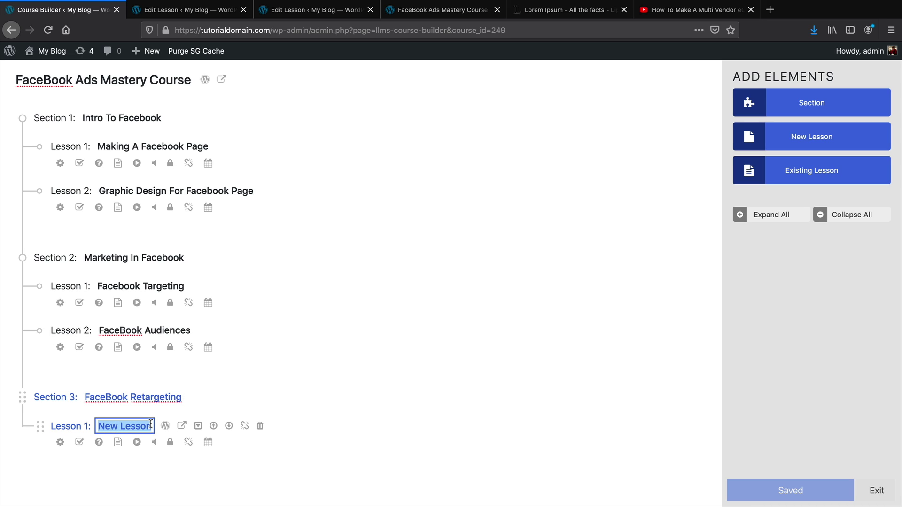
{"action": "type", "text": "Intro To"}
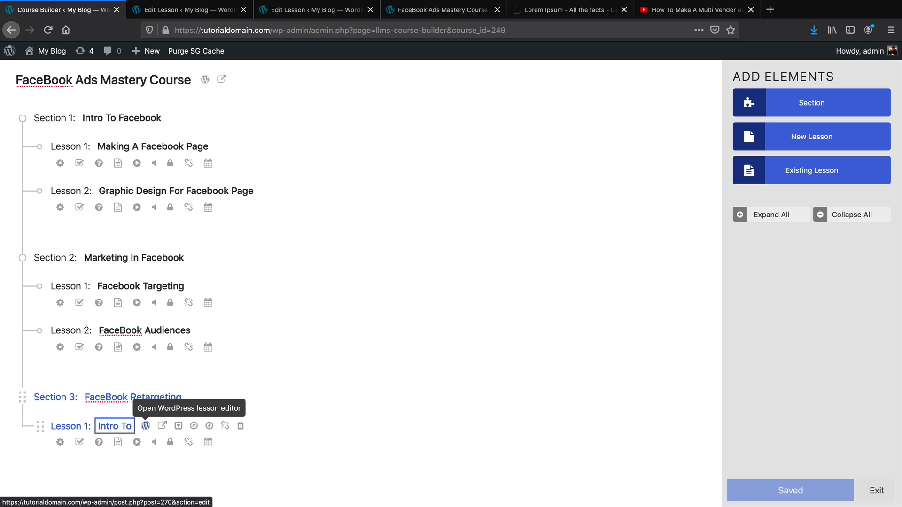
{"action": "type", "text": " Reta"}
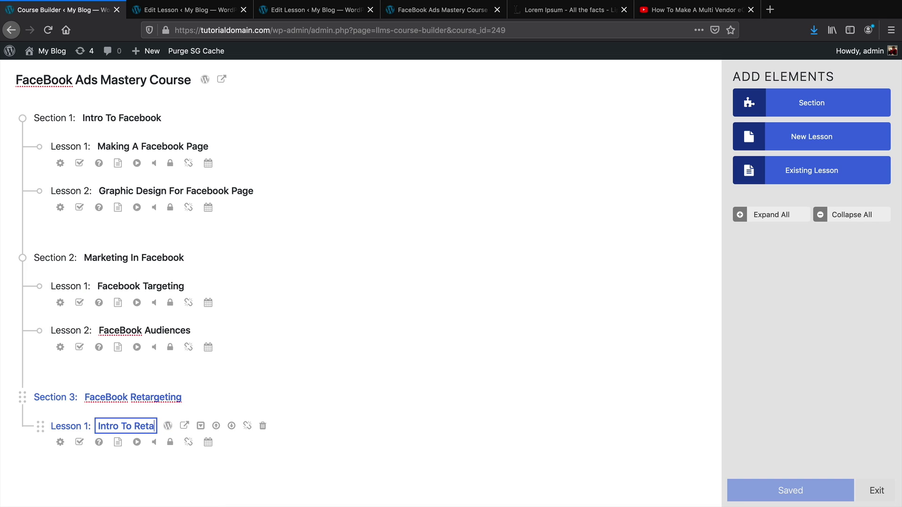
{"action": "type", "text": "rgeting"}
{"action": "left_click", "coordinate": [502, 379]}
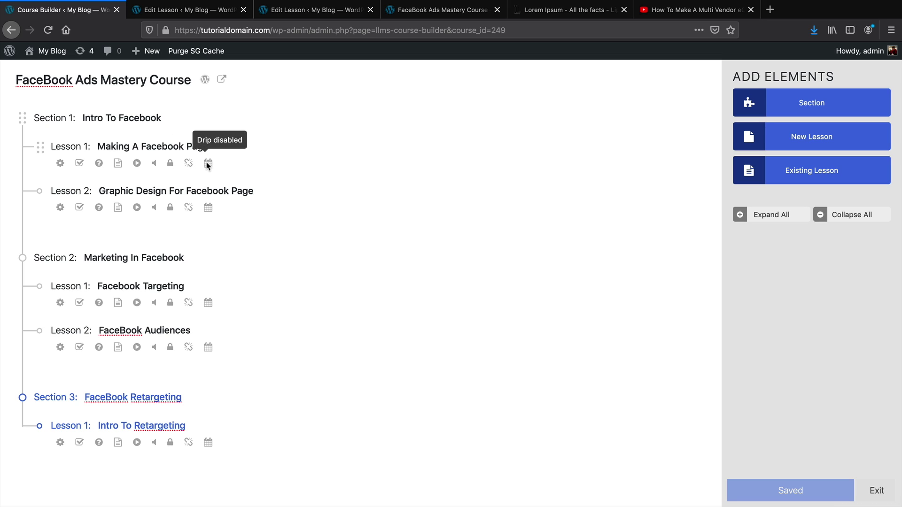
Create a new quiz for the Making A Facebook Page lesson and bring up the question-type chooser
{"action": "left_click", "coordinate": [103, 165]}
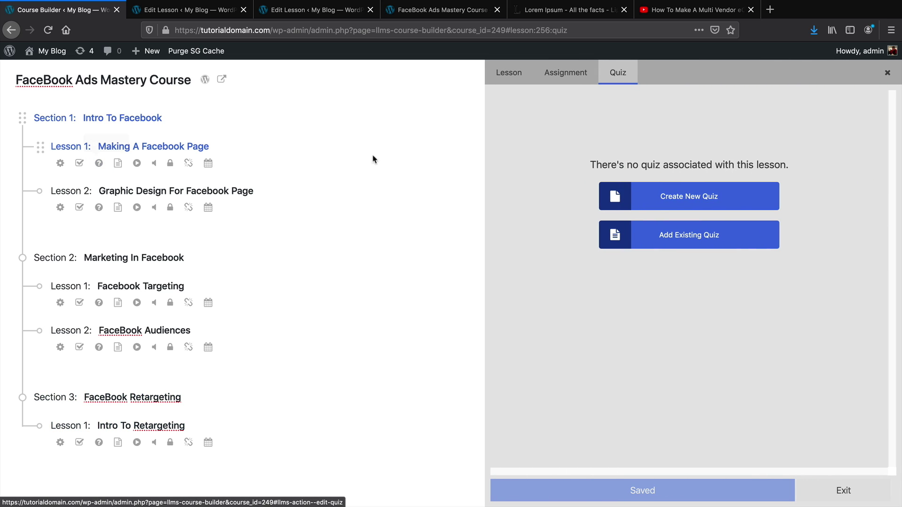
{"action": "left_click", "coordinate": [677, 203]}
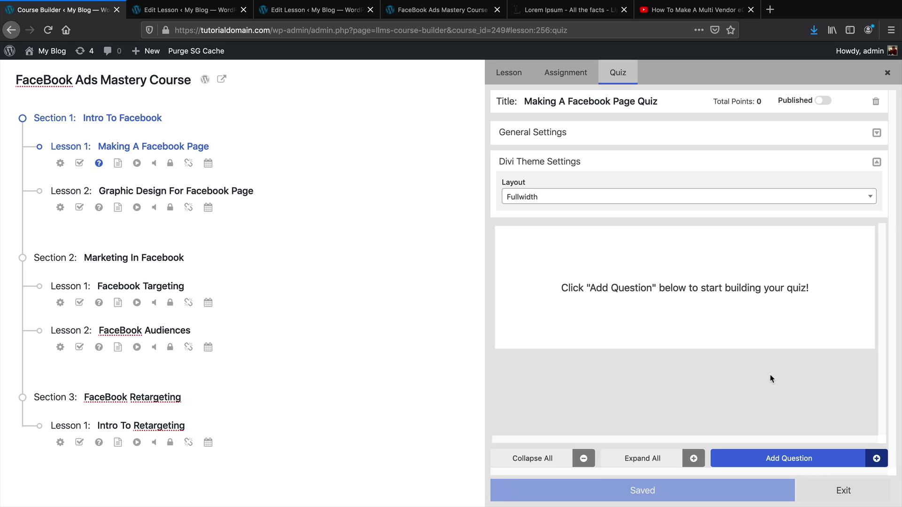
{"action": "left_click", "coordinate": [792, 459]}
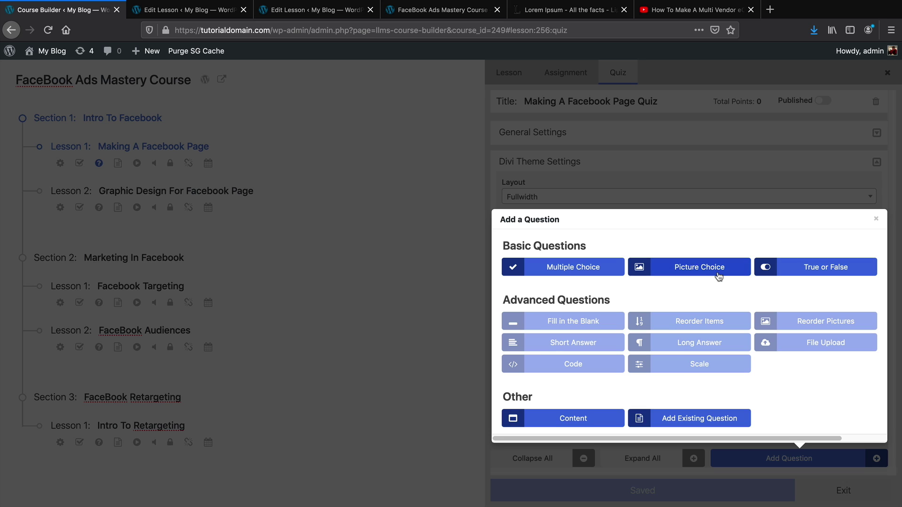
Add a multiple-choice question 'Is this the best tutorial on youtube for online course?'
{"action": "left_click", "coordinate": [569, 275]}
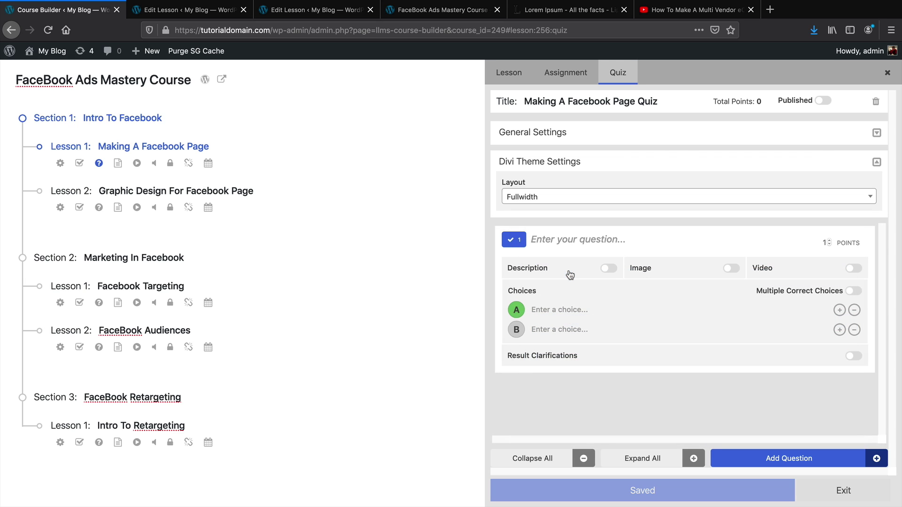
{"action": "left_click", "coordinate": [574, 241]}
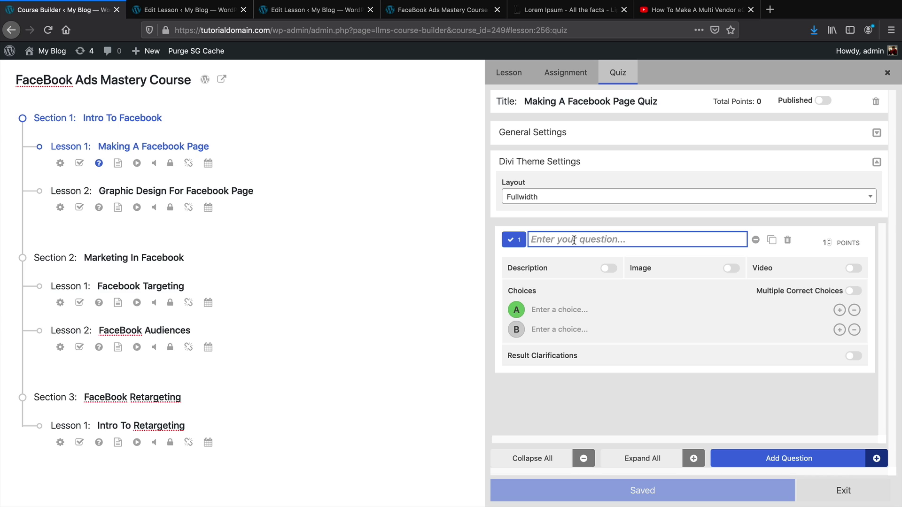
{"action": "type", "text": "I"}
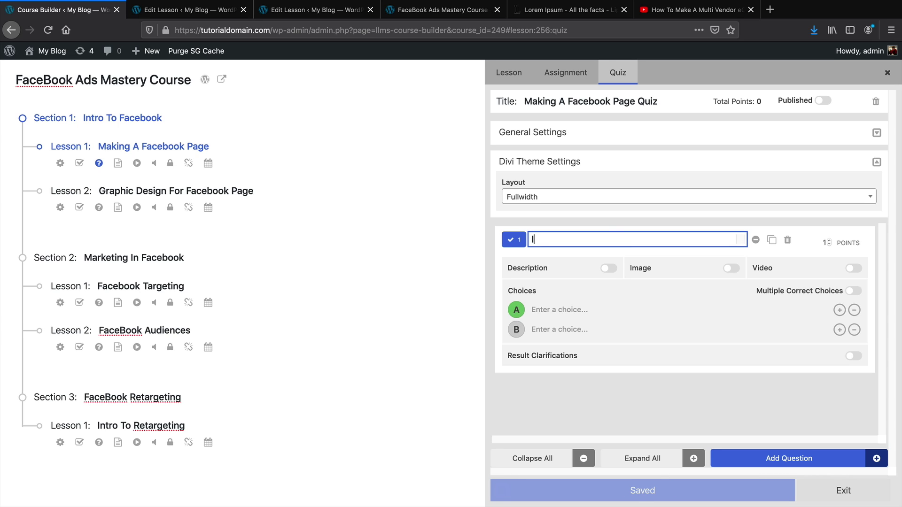
{"action": "type", "text": "s this the best tutoriua"}
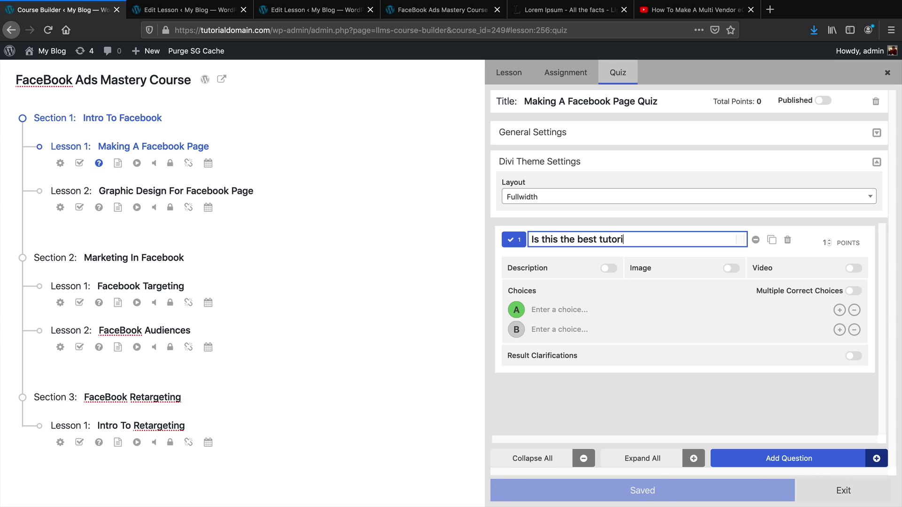
{"action": "key", "text": "BackSpace"}
{"action": "key", "text": "BackSpace"}
{"action": "type", "text": "al on tyour"}
{"action": "key", "text": "BackSpace"}
{"action": "key", "text": "BackSpace"}
{"action": "key", "text": "BackSpace"}
{"action": "key", "text": "BackSpace"}
{"action": "type", "text": "youtube for online course?"}
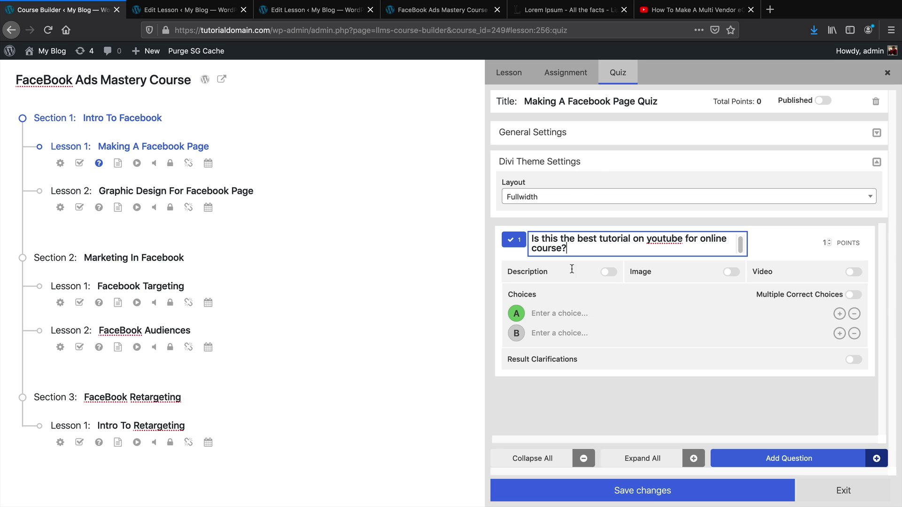
Fill in a Yes answer and a No answer, mark choice A correct, and adjust the points
{"action": "left_click", "coordinate": [563, 314]}
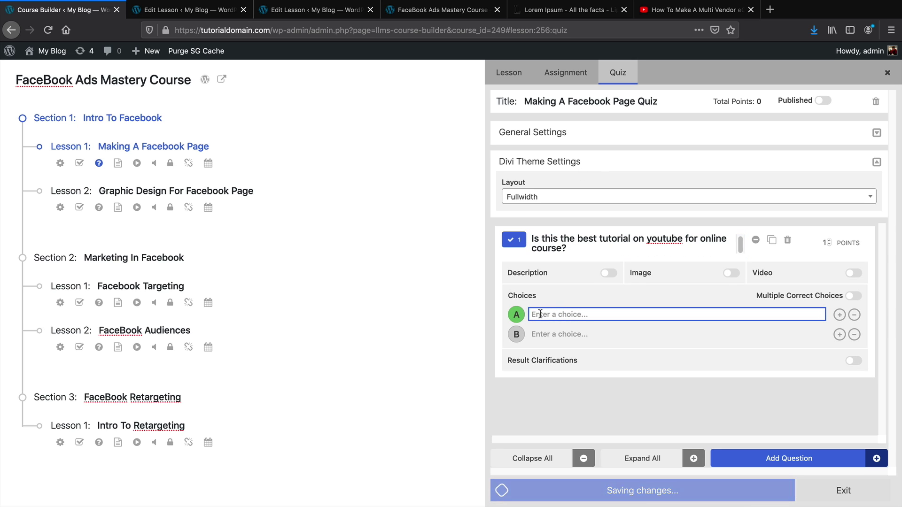
{"action": "type", "text": "Yes"}
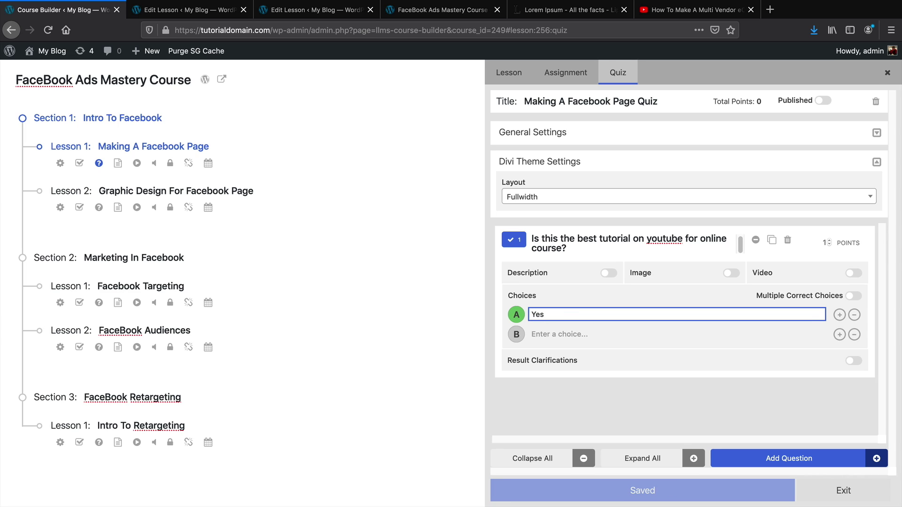
{"action": "type", "text": " Dar"}
{"action": "type", "text": "rel KL"}
{"action": "key", "text": "BackSpace"}
{"action": "key", "text": "BackSpace"}
{"action": "type", "text": "Is The Bes"}
{"action": "left_click", "coordinate": [539, 337]}
{"action": "type", "text": "No"}
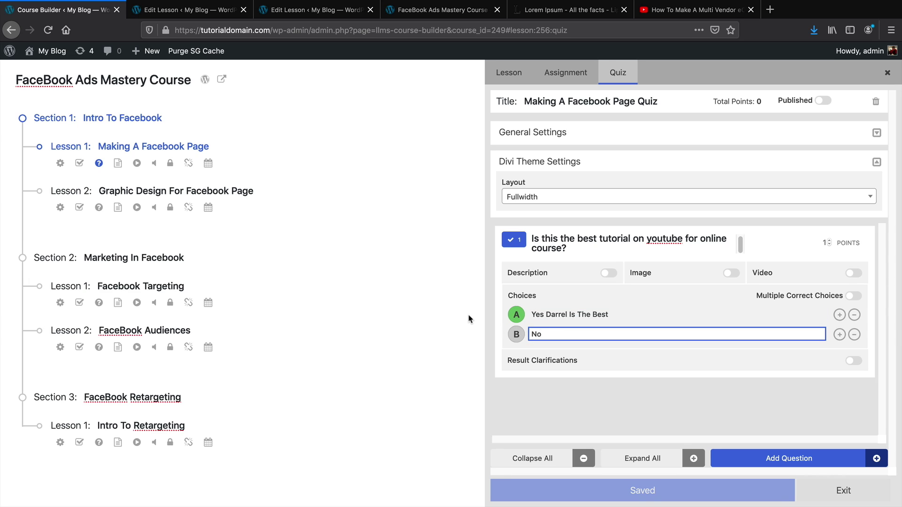
{"action": "left_click", "coordinate": [514, 317]}
{"action": "left_click", "coordinate": [830, 244]}
{"action": "left_click", "coordinate": [830, 241]}
{"action": "left_click", "coordinate": [829, 241]}
{"action": "left_click", "coordinate": [830, 241]}
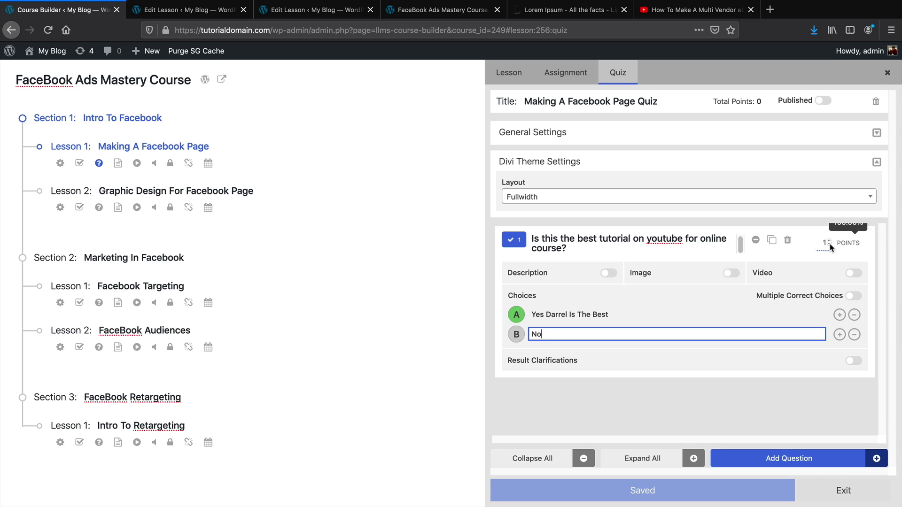
{"action": "left_click", "coordinate": [752, 393]}
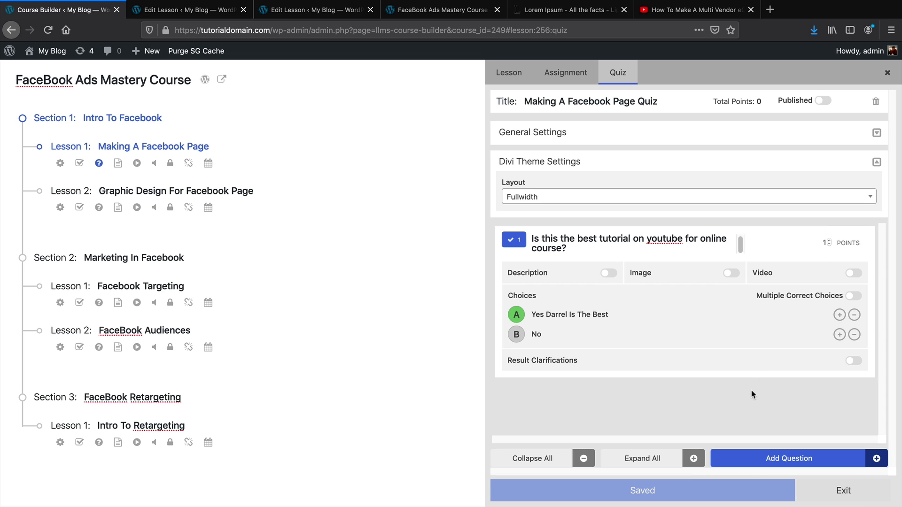
Add a True/False question asking whether the presenter is handsome, fixing the True choice text
{"action": "left_click", "coordinate": [788, 457]}
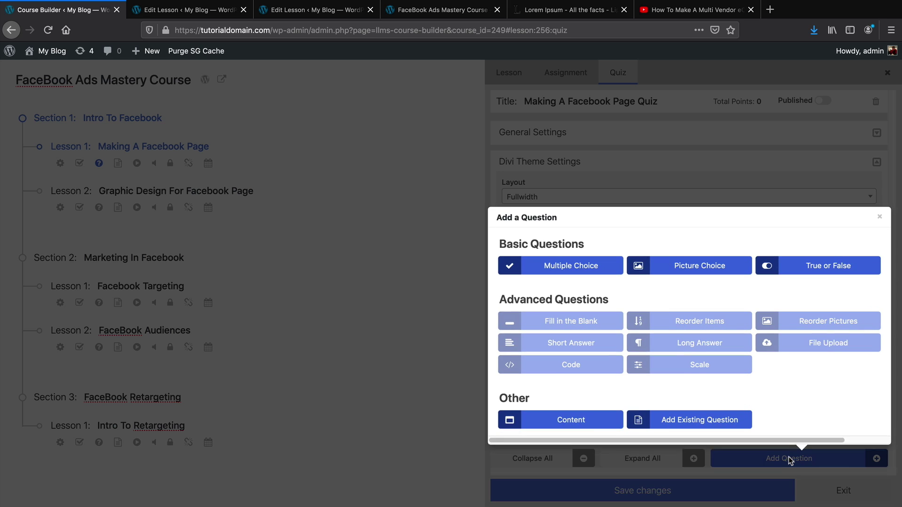
{"action": "left_click", "coordinate": [815, 272]}
{"action": "left_click", "coordinate": [616, 300]}
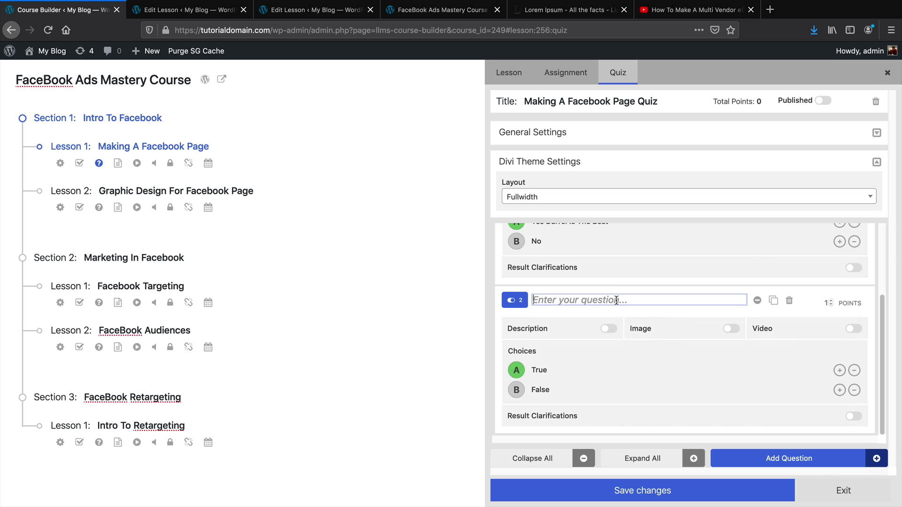
{"action": "type", "text": "Is"}
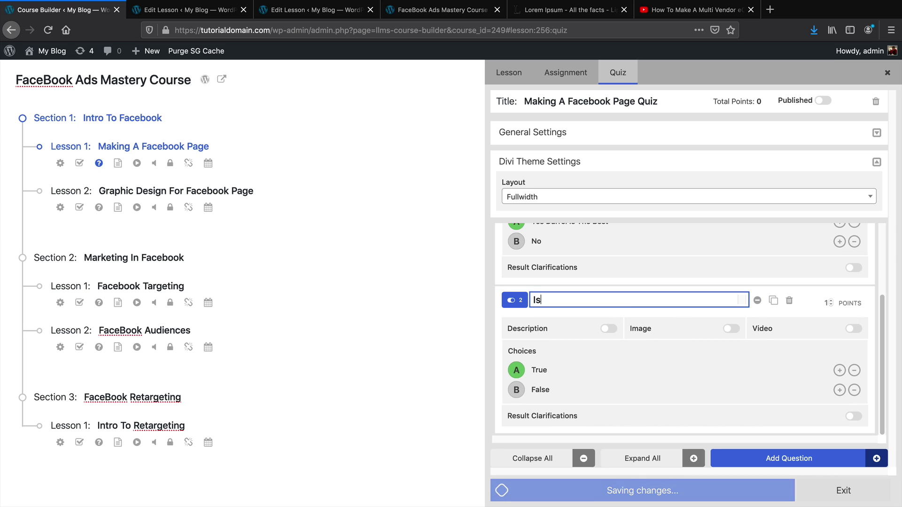
{"action": "type", "text": " darrel handsome?"}
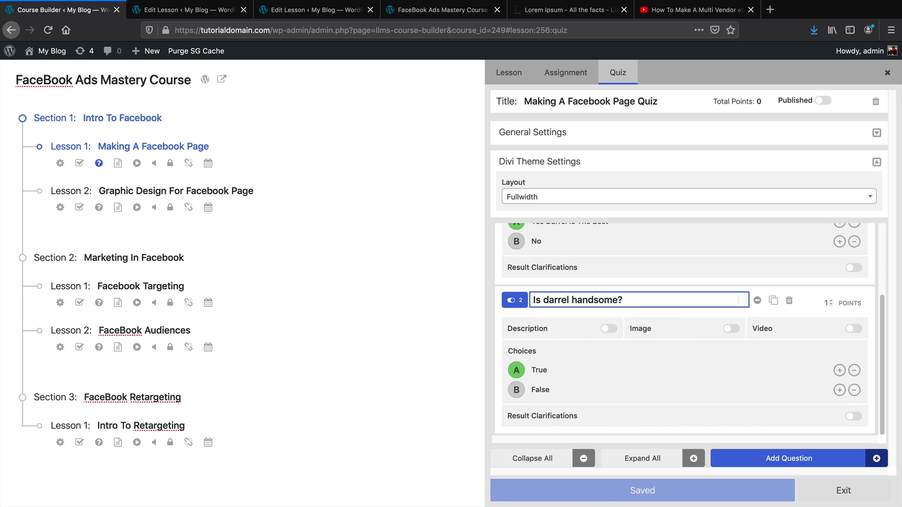
{"action": "left_click", "coordinate": [547, 370]}
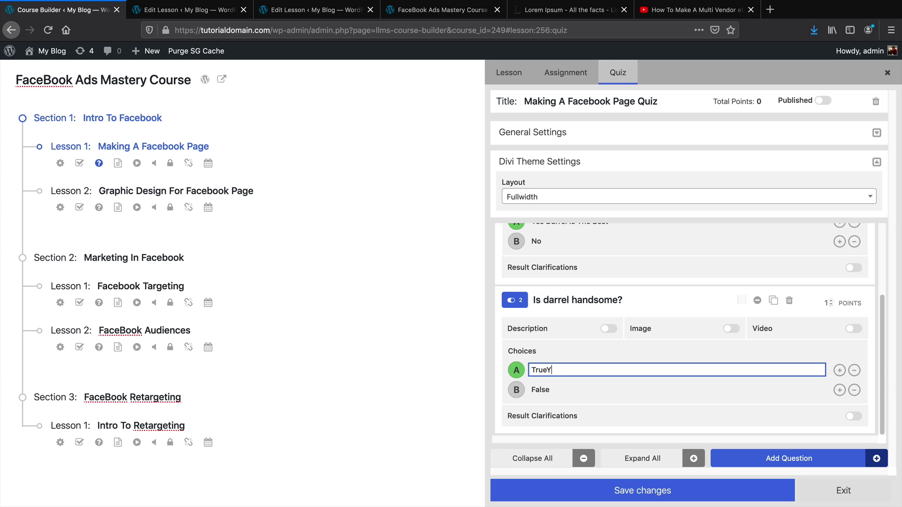
{"action": "key", "text": "BackSpace"}
{"action": "key", "text": "BackSpace"}
{"action": "type", "text": "ue"}
{"action": "left_click", "coordinate": [396, 386]}
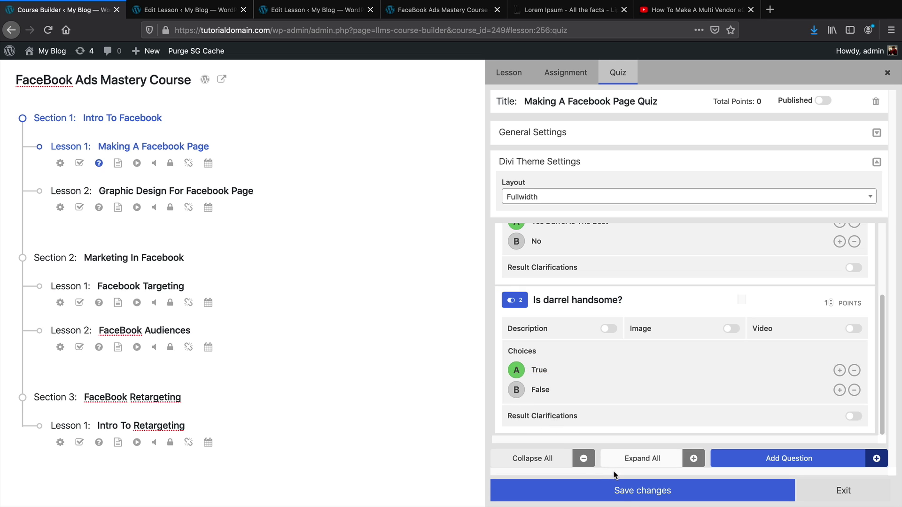
Save the quiz changes and expand the quiz's General Settings
{"action": "left_click", "coordinate": [627, 498]}
{"action": "scroll", "coordinate": [819, 287], "scroll_direction": "up", "scroll_amount": 3}
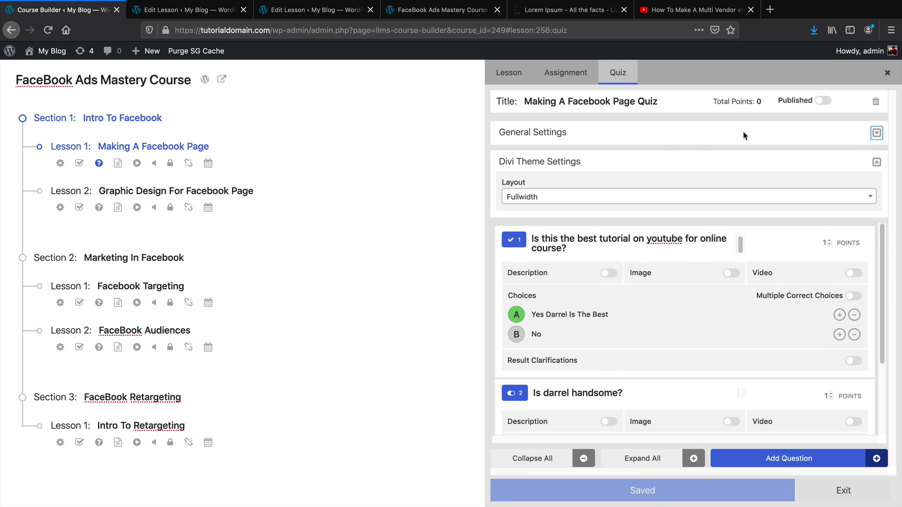
{"action": "left_click", "coordinate": [876, 133]}
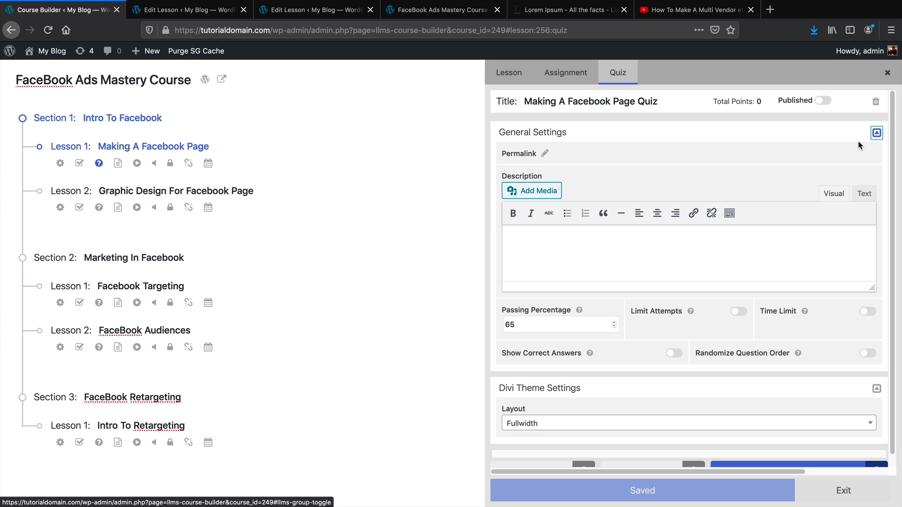
Describe the quiz as 'this is a quiz on lesson 1', limit attempts, and set a time limit of 5
{"action": "left_click", "coordinate": [597, 249]}
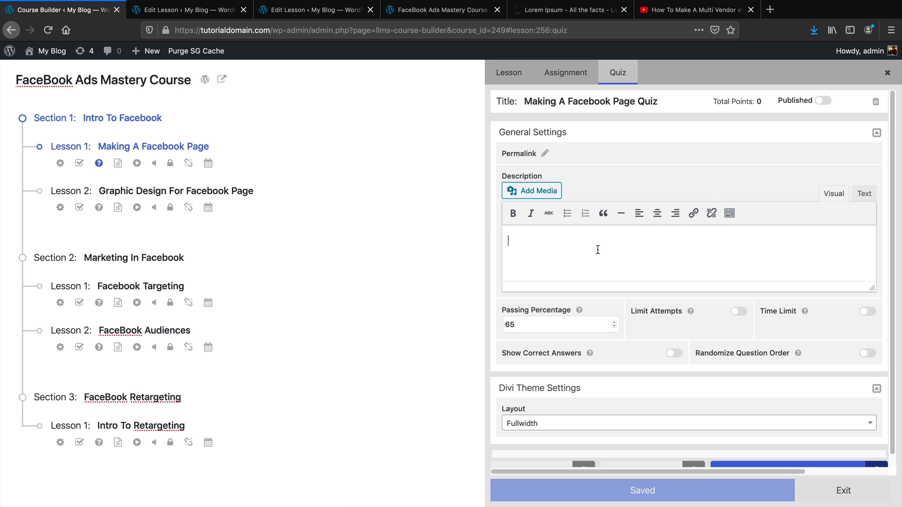
{"action": "type", "text": "this is a quiz on lesson 1"}
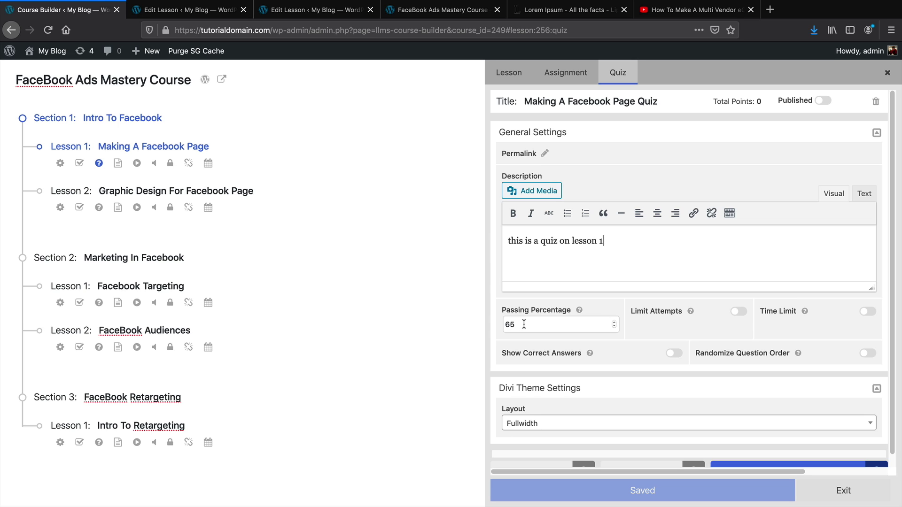
{"action": "left_click", "coordinate": [736, 312]}
{"action": "left_click", "coordinate": [738, 330]}
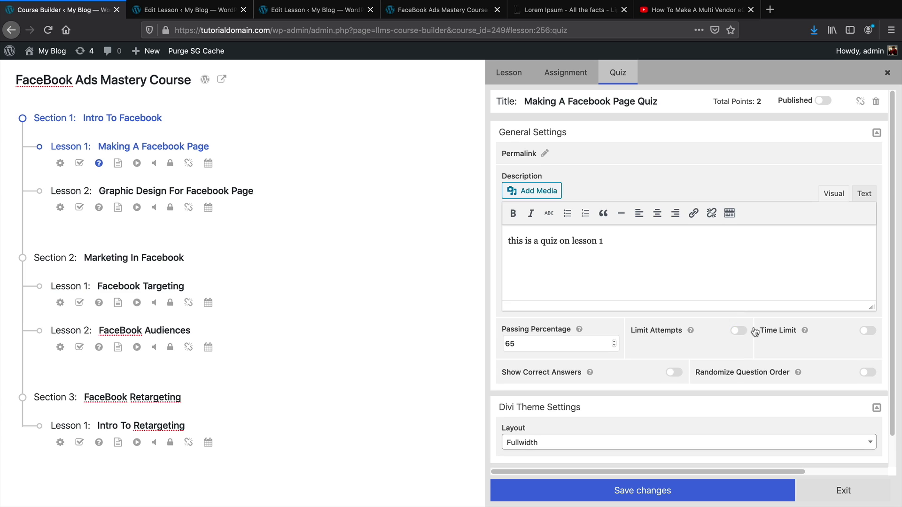
{"action": "left_click", "coordinate": [858, 335]}
{"action": "left_click", "coordinate": [740, 334]}
{"action": "double_click", "coordinate": [796, 347]}
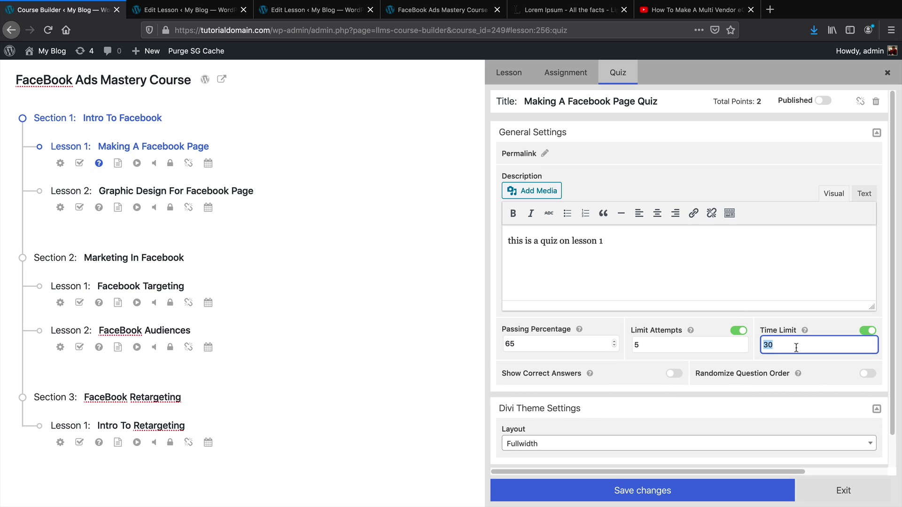
{"action": "type", "text": "5"}
Turn on Show Correct Answers and Randomize Question Order, then save the quiz settings
{"action": "left_click", "coordinate": [675, 374]}
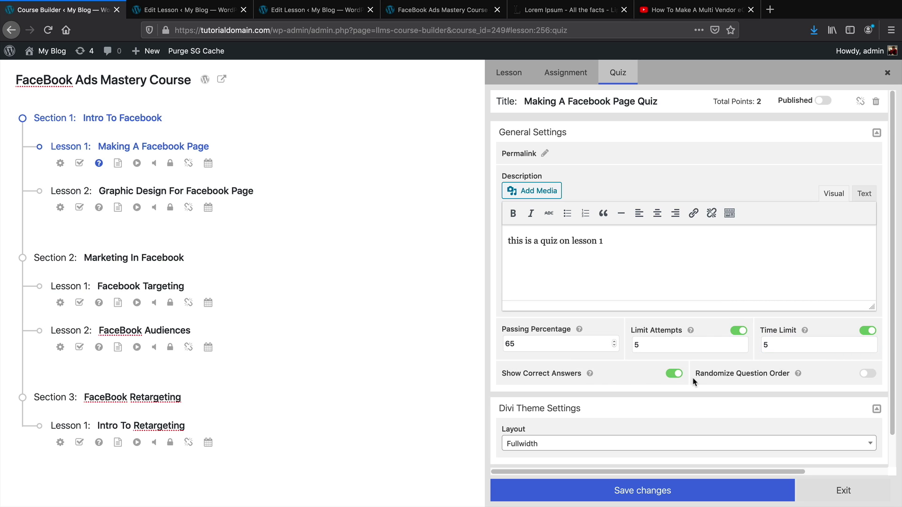
{"action": "left_click", "coordinate": [867, 375]}
{"action": "left_click", "coordinate": [723, 495]}
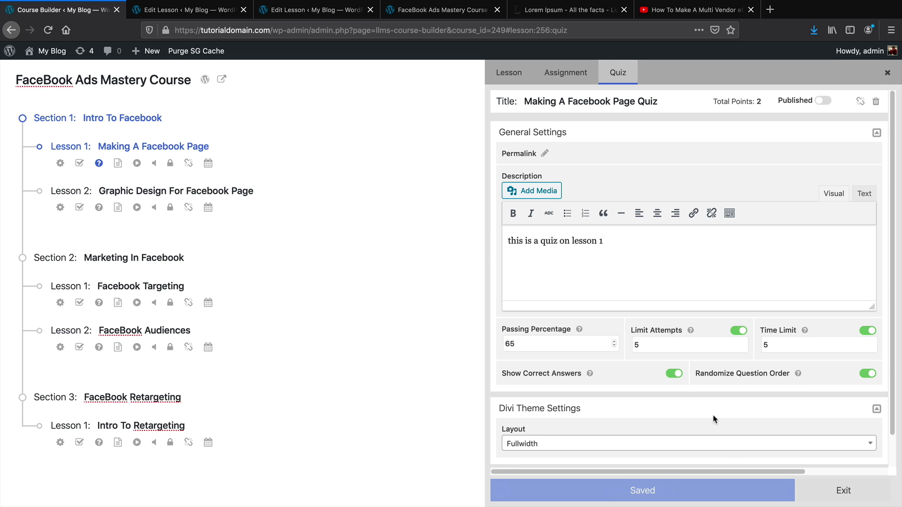
{"action": "scroll", "coordinate": [713, 419], "scroll_direction": "down", "scroll_amount": 1}
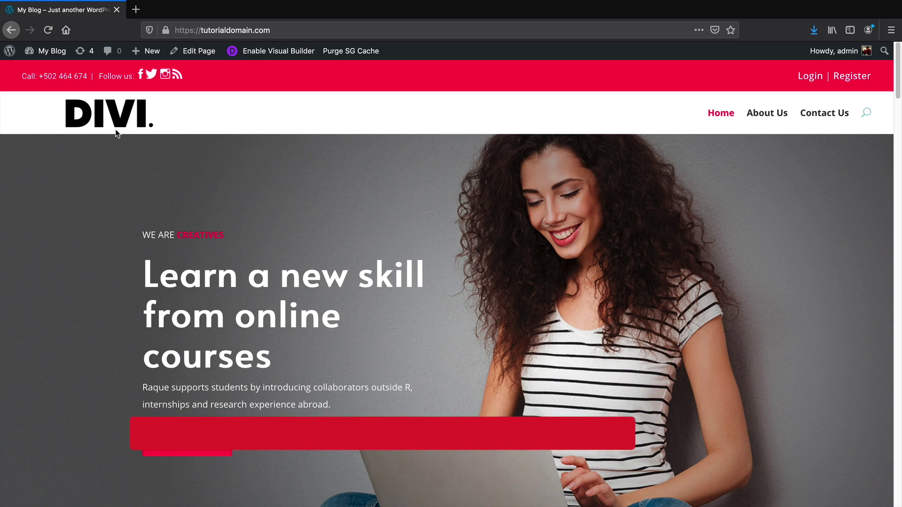
Go to the Dashboard and open the Memberships list, which has no memberships yet
{"action": "mouse_move", "coordinate": [45, 54]}
{"action": "left_click", "coordinate": [47, 71]}
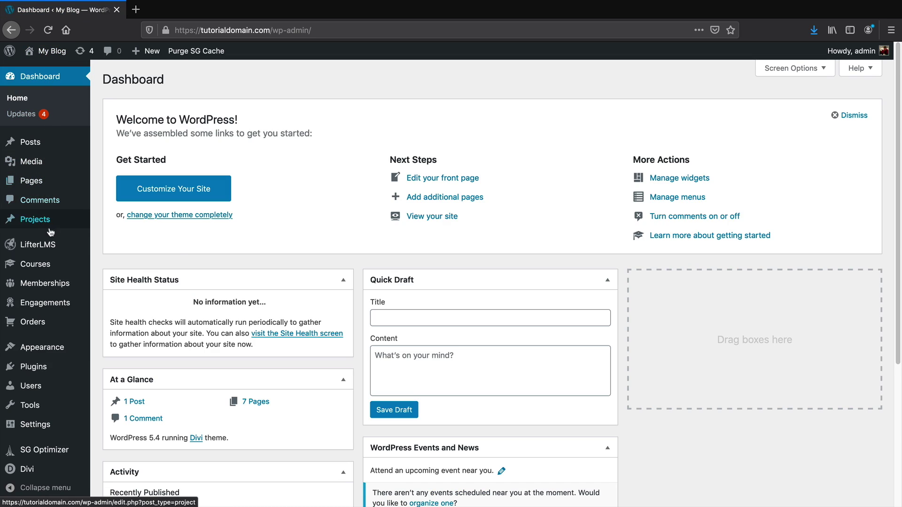
{"action": "mouse_move", "coordinate": [51, 281]}
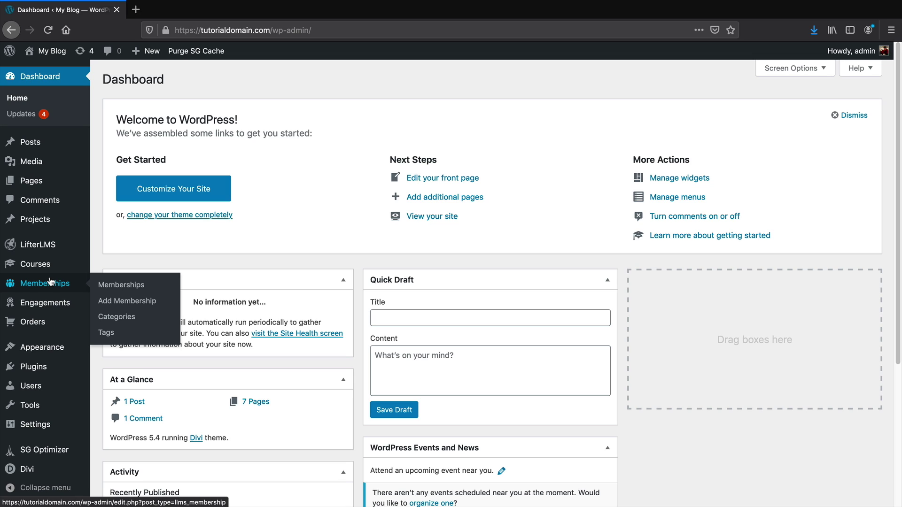
{"action": "mouse_move", "coordinate": [51, 303]}
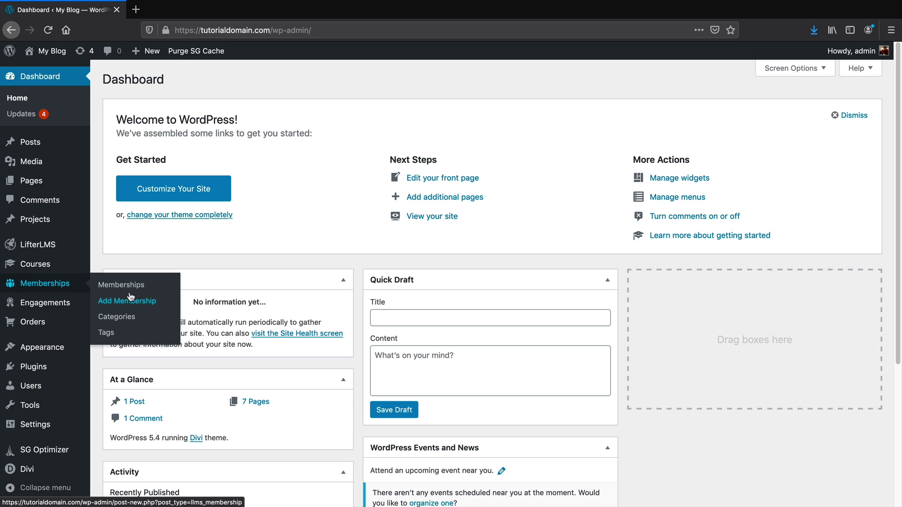
{"action": "left_click", "coordinate": [133, 286]}
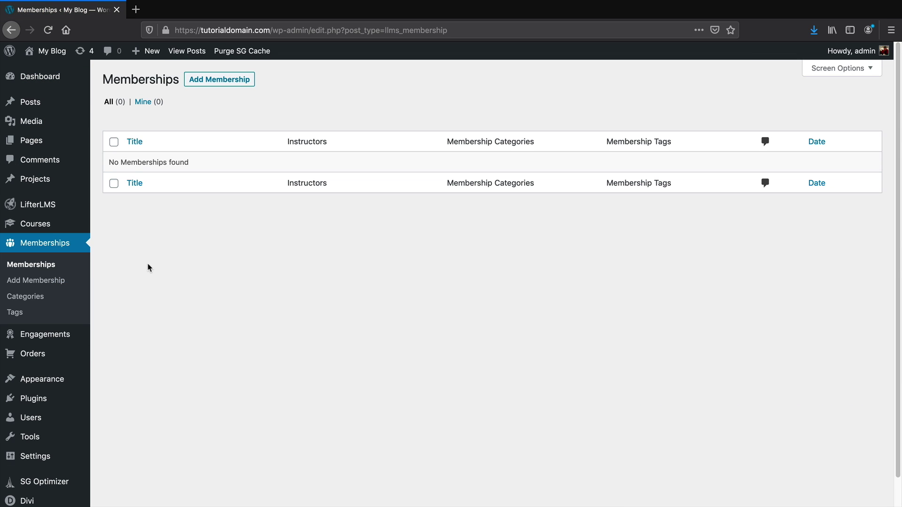
Create a new membership titled 'ULTIMATE MEMBERSHIP BUNDLE' and switch to the standard block editor
{"action": "left_click", "coordinate": [223, 81]}
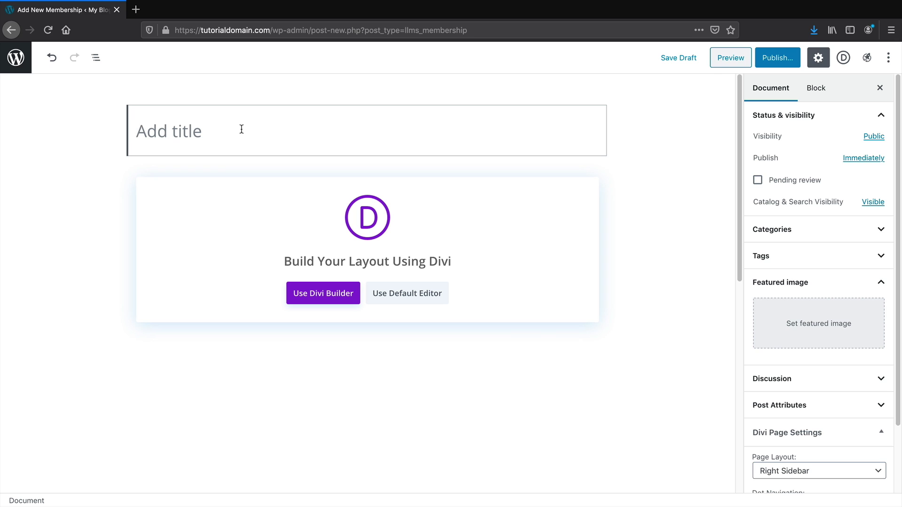
{"action": "type", "text": "ULTIMATE "}
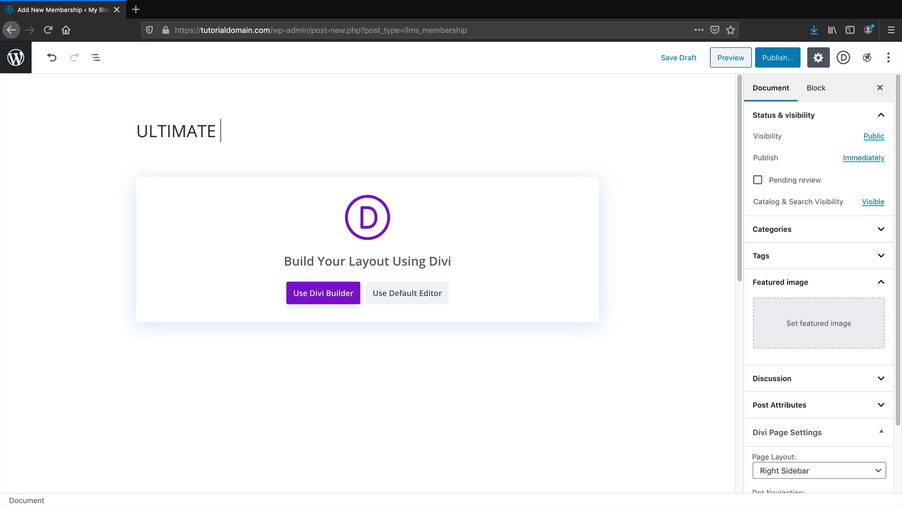
{"action": "type", "text": "MEM"}
{"action": "key", "text": "BackSpace"}
{"action": "type", "text": "EMBERSHIP "}
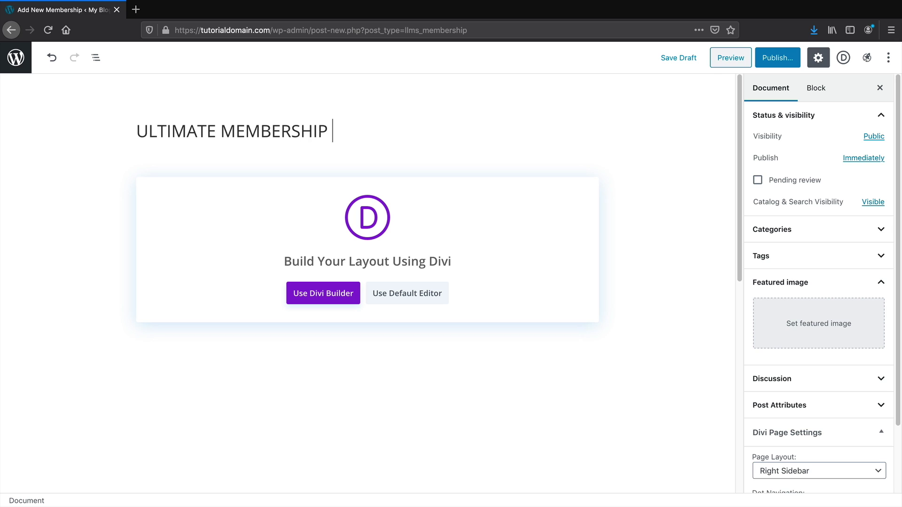
{"action": "type", "text": "BUNDLE"}
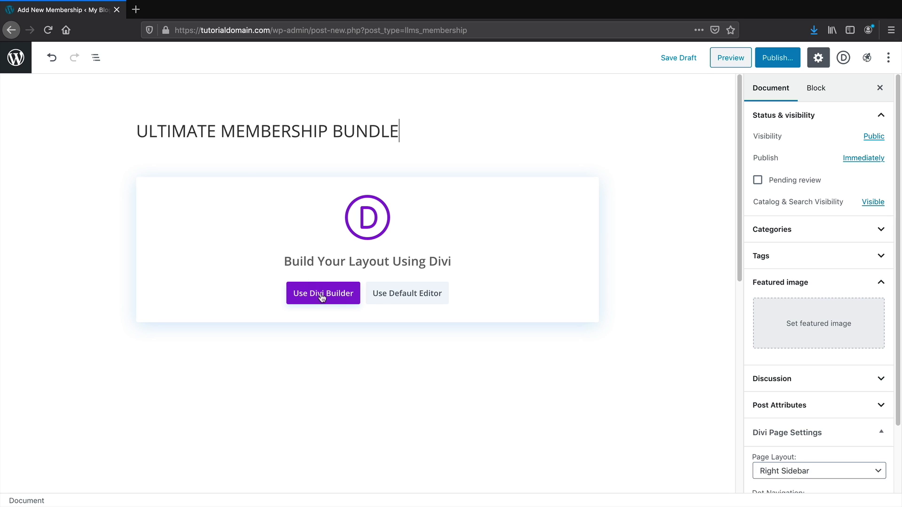
{"action": "left_click", "coordinate": [390, 293]}
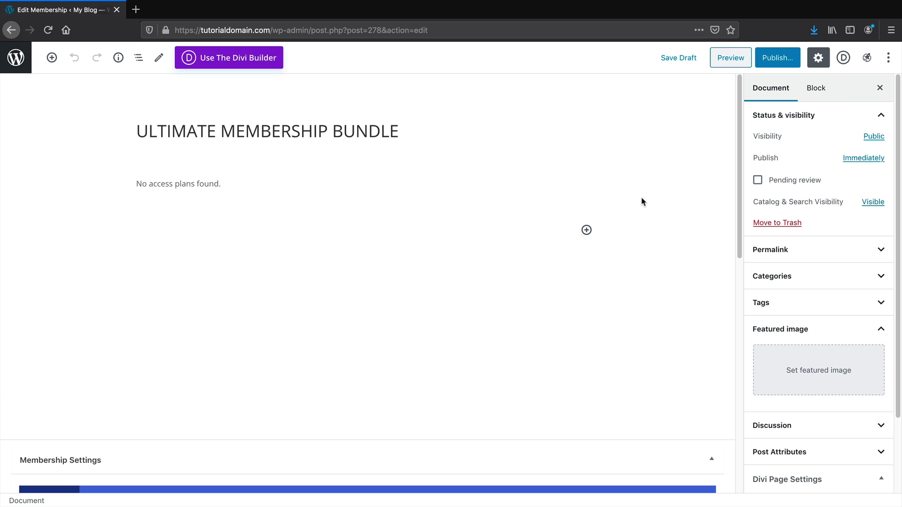
Auto-enroll members in FaceBook Ads Mastery Course and The Official Quickstart Course for LifterLMS
{"action": "scroll", "coordinate": [642, 201], "scroll_direction": "down", "scroll_amount": 6}
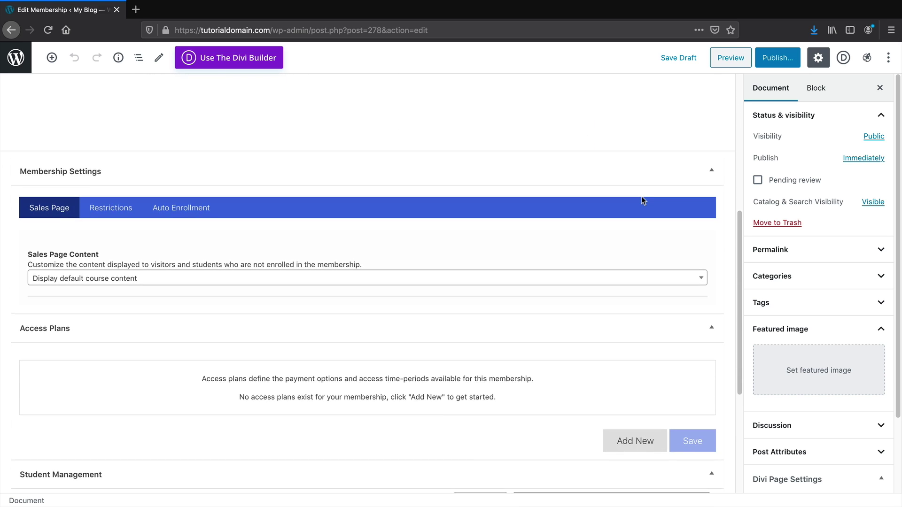
{"action": "scroll", "coordinate": [643, 201], "scroll_direction": "down", "scroll_amount": 1}
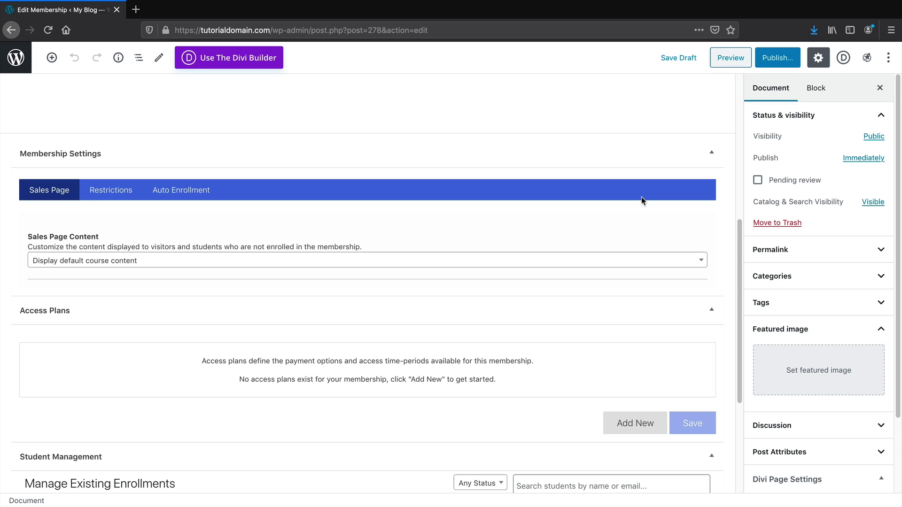
{"action": "left_click", "coordinate": [176, 192]}
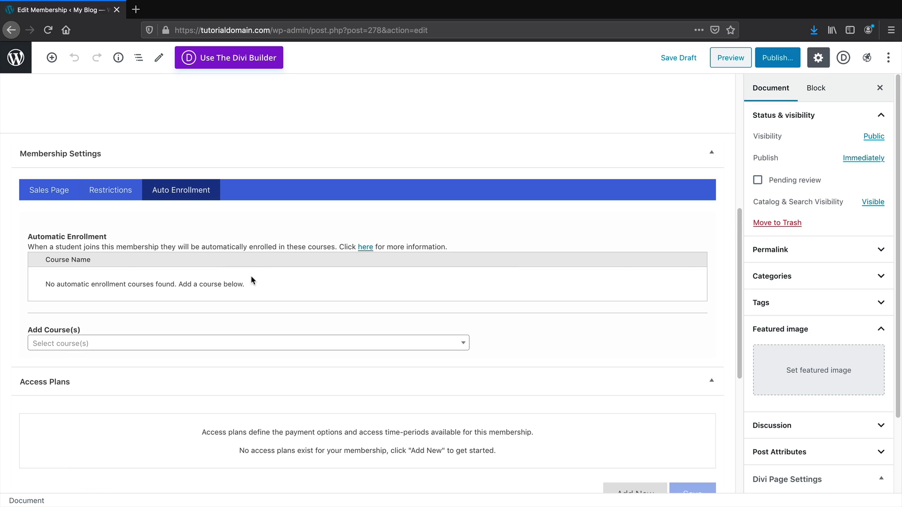
{"action": "scroll", "coordinate": [263, 284], "scroll_direction": "down", "scroll_amount": 1}
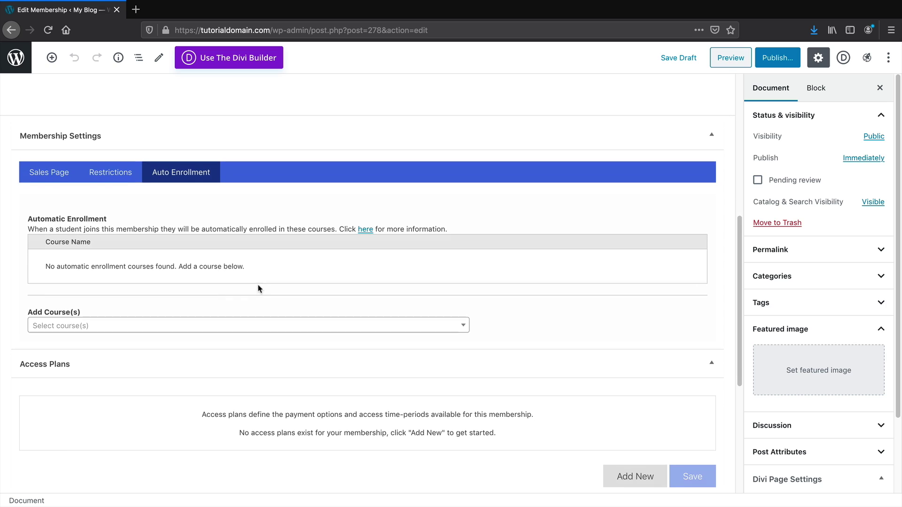
{"action": "left_click", "coordinate": [132, 326]}
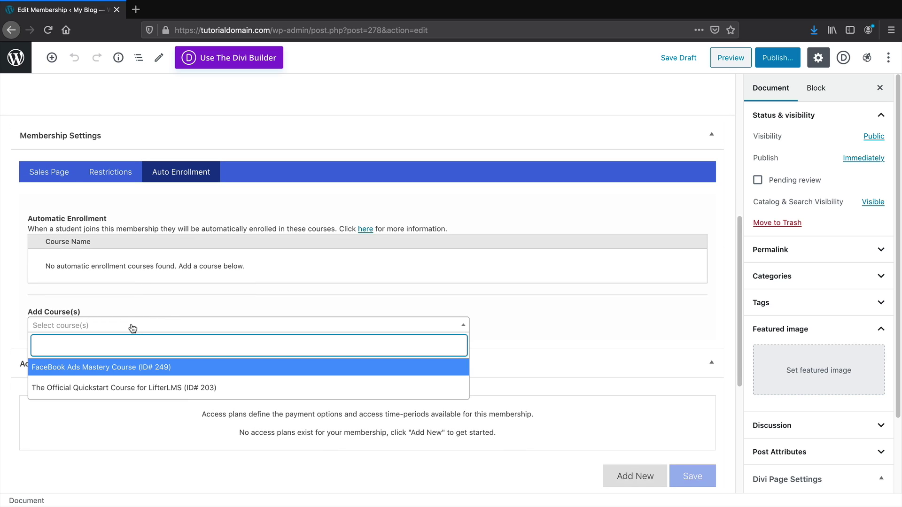
{"action": "left_click", "coordinate": [117, 372]}
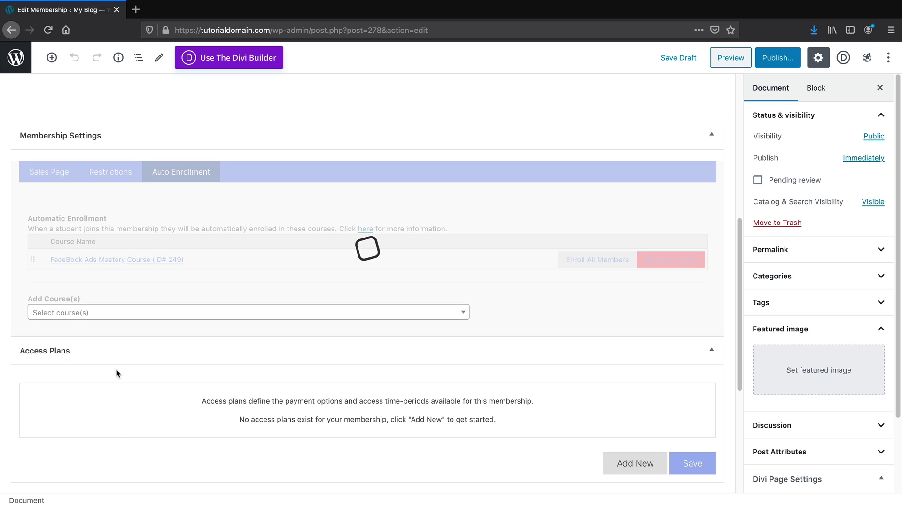
{"action": "left_click", "coordinate": [205, 313]}
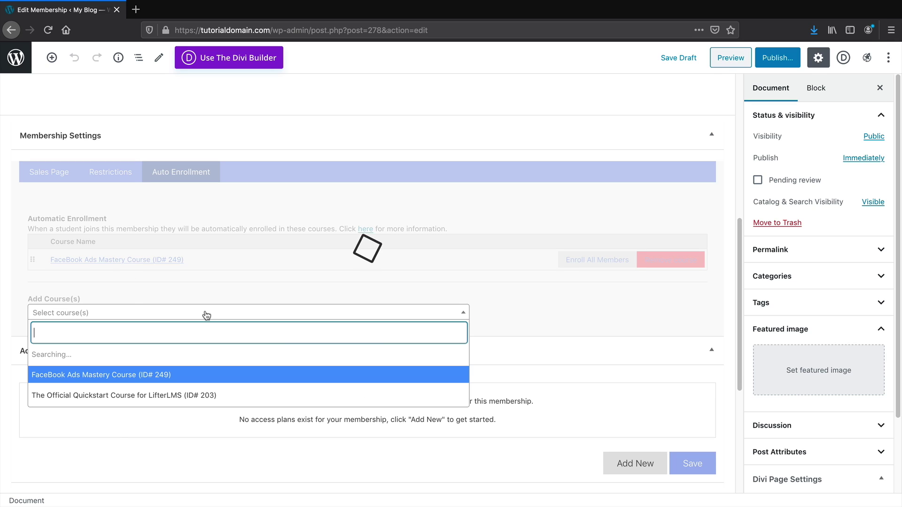
{"action": "left_click", "coordinate": [191, 396]}
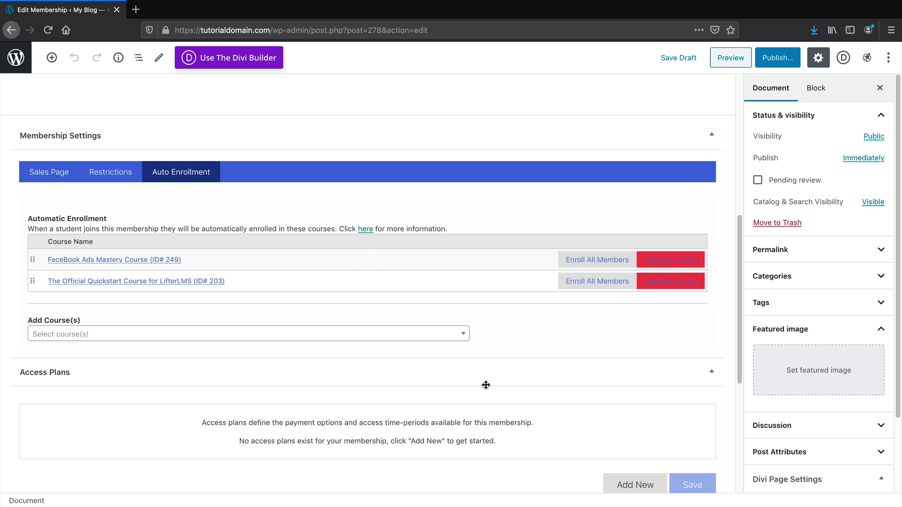
{"action": "scroll", "coordinate": [650, 428], "scroll_direction": "down", "scroll_amount": 1}
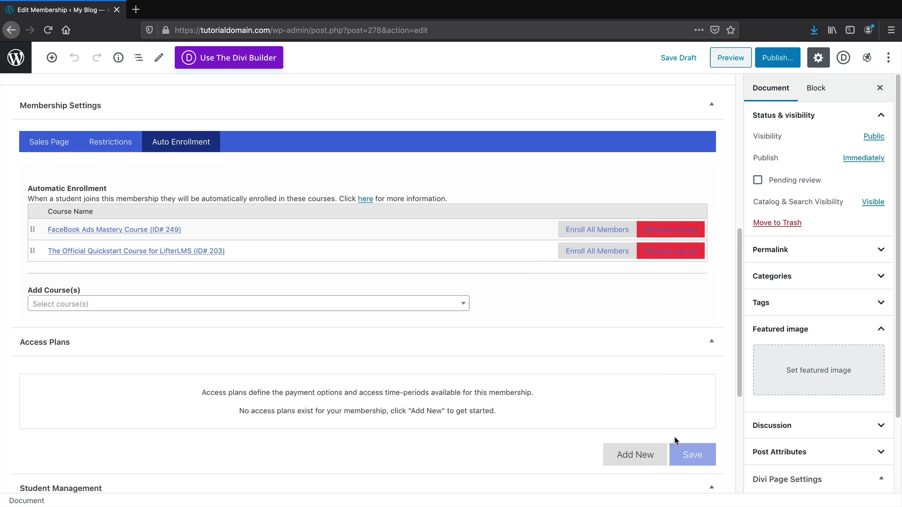
{"action": "scroll", "coordinate": [517, 423], "scroll_direction": "down", "scroll_amount": 1}
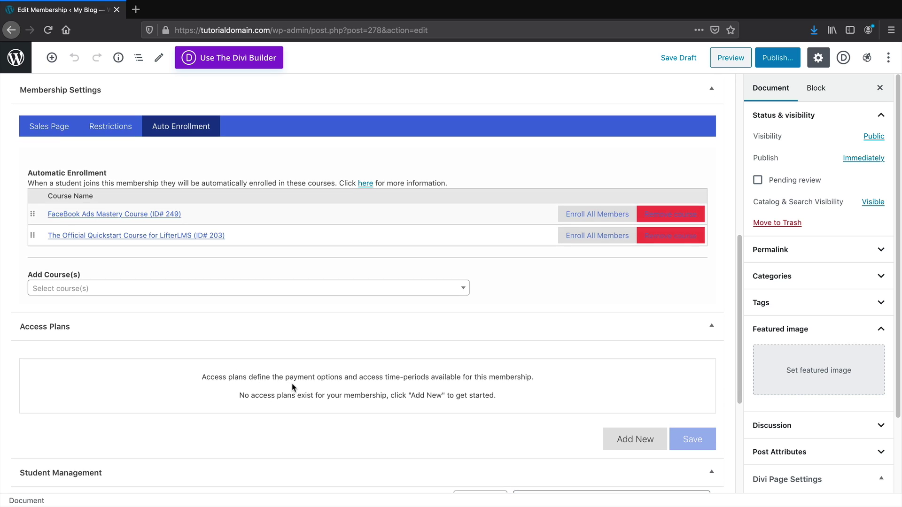
{"action": "scroll", "coordinate": [291, 375], "scroll_direction": "down", "scroll_amount": 1}
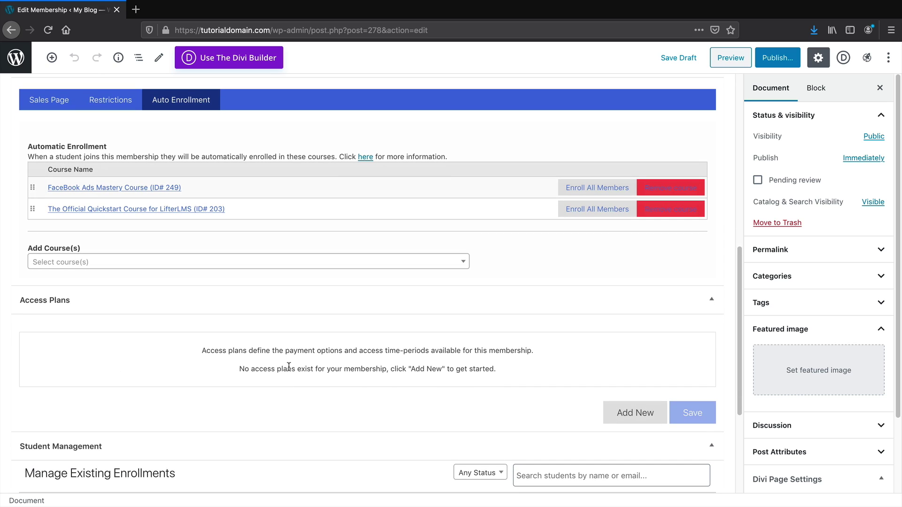
Add a new access plan titled BUY NOW with enroll text PURCHASE
{"action": "left_click", "coordinate": [642, 420]}
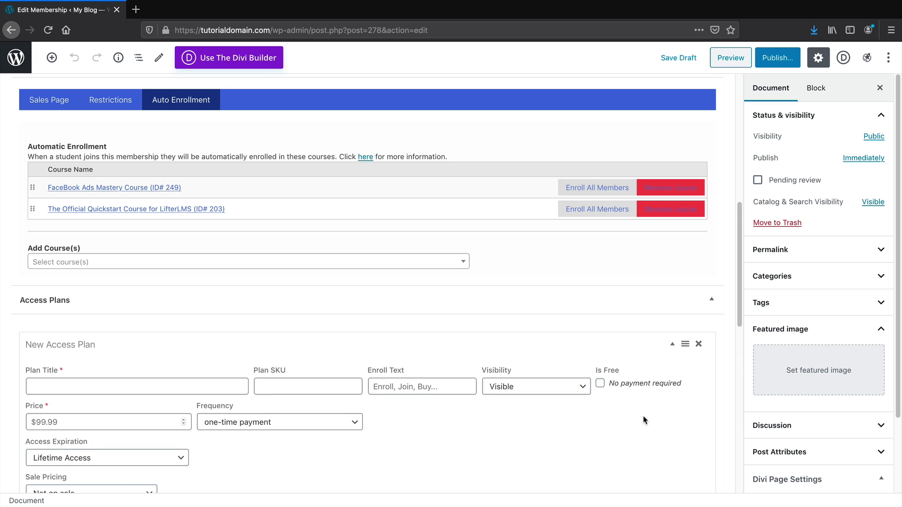
{"action": "scroll", "coordinate": [644, 418], "scroll_direction": "down", "scroll_amount": 2}
{"action": "left_click", "coordinate": [175, 319]}
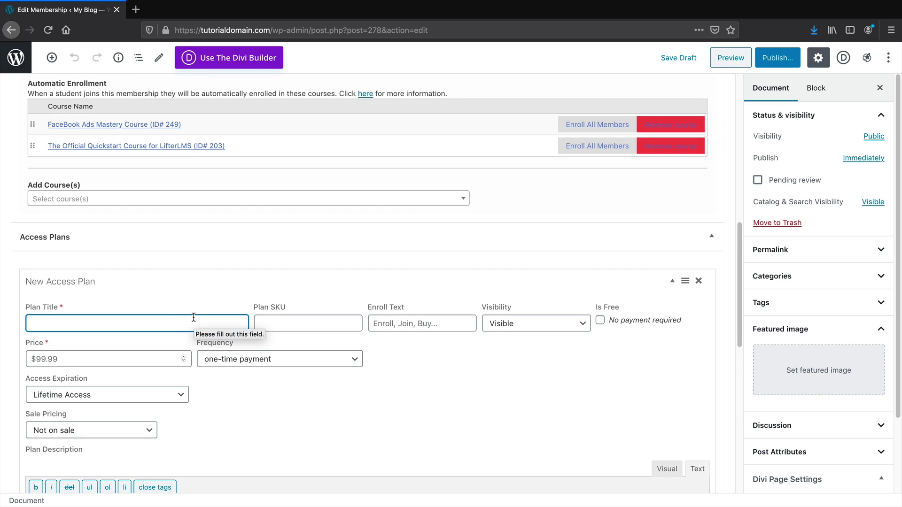
{"action": "left_click", "coordinate": [232, 366]}
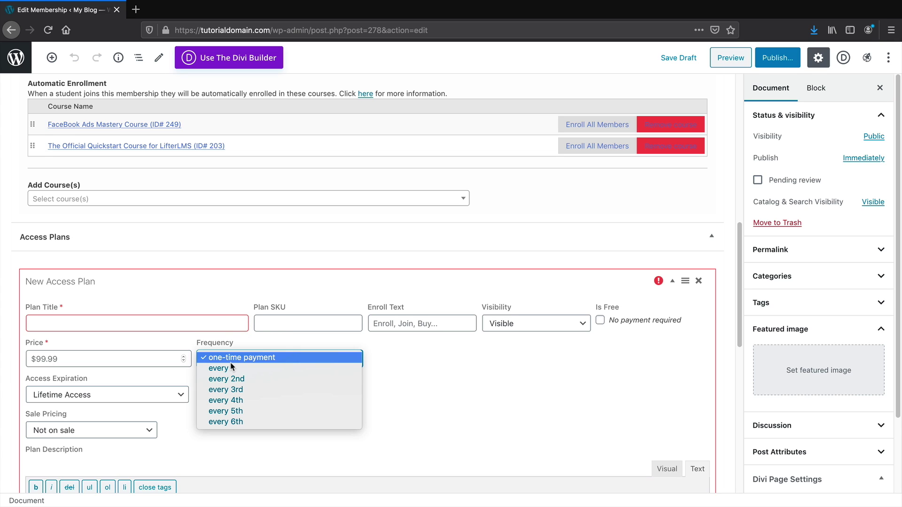
{"action": "left_click", "coordinate": [231, 367]}
{"action": "left_click", "coordinate": [185, 326]}
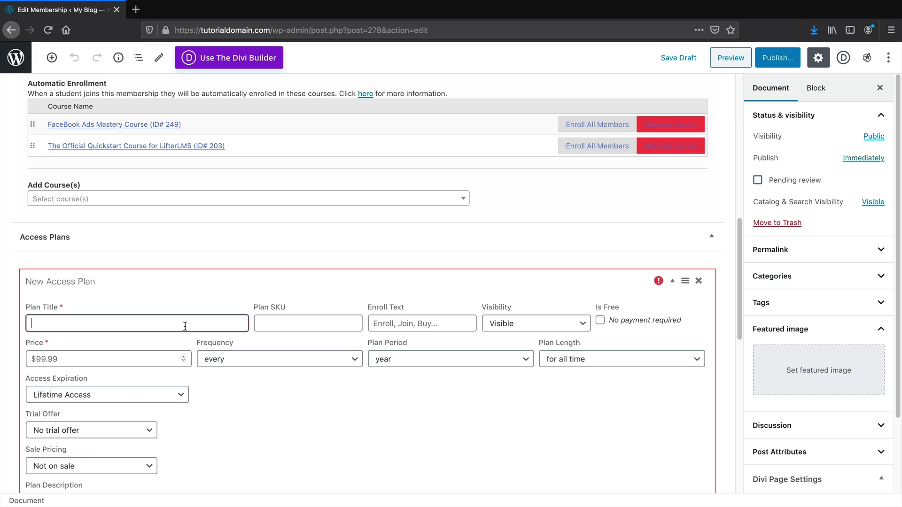
{"action": "type", "text": "BUY NOW"}
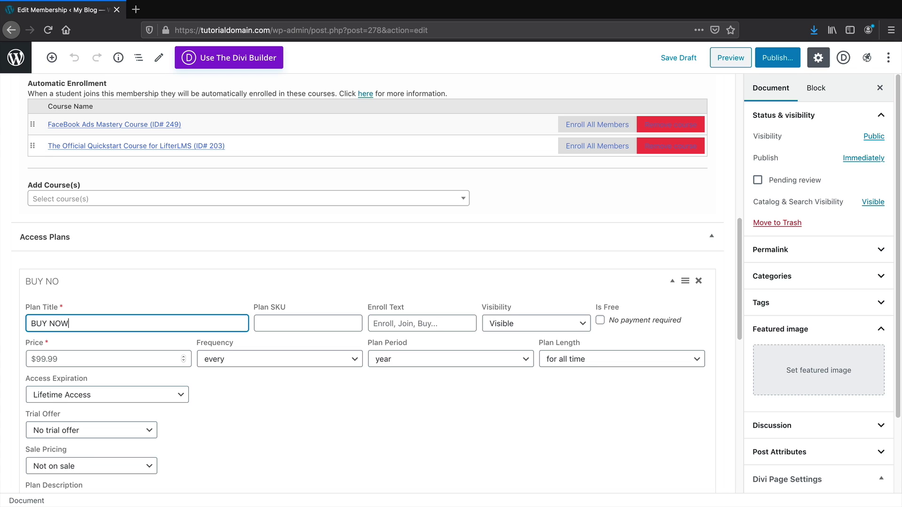
{"action": "key", "text": "Tab"}
{"action": "key", "text": "Tab"}
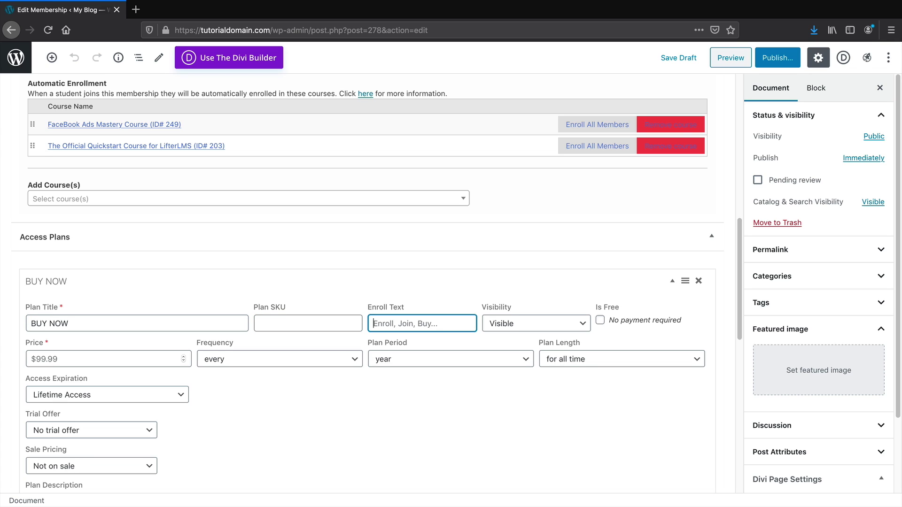
{"action": "type", "text": "PURCHASE"}
Set the plan price to $150.00 as a one-time payment and save the plan
{"action": "left_click", "coordinate": [100, 360]}
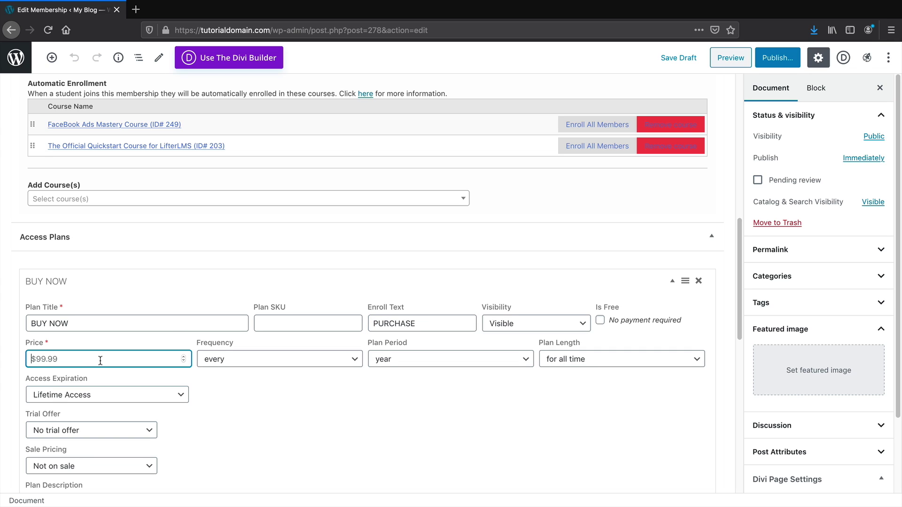
{"action": "type", "text": "150.00"}
{"action": "key", "text": "Tab"}
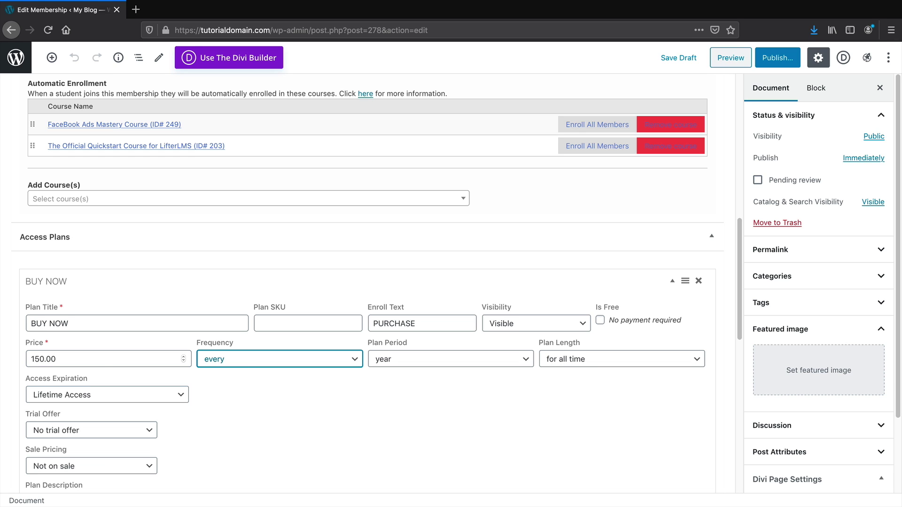
{"action": "left_click", "coordinate": [295, 360]}
{"action": "left_click", "coordinate": [294, 346]}
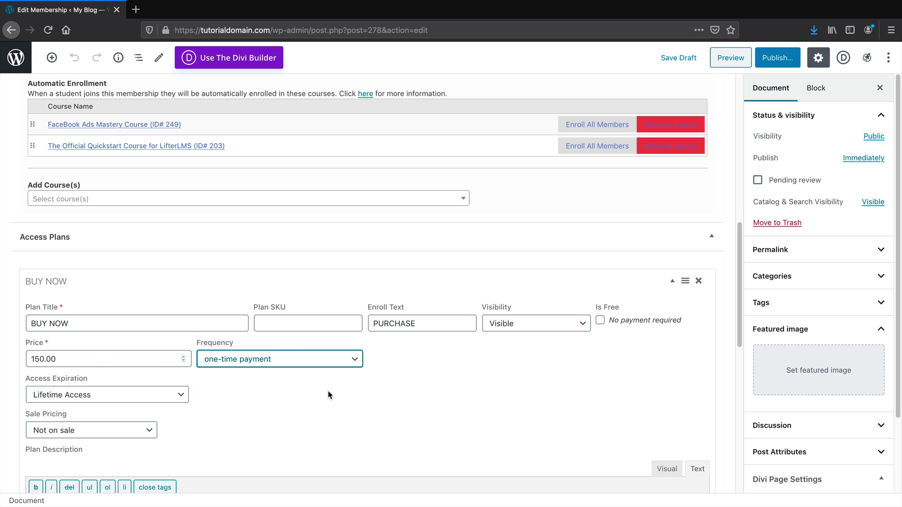
{"action": "scroll", "coordinate": [329, 395], "scroll_direction": "down", "scroll_amount": 5}
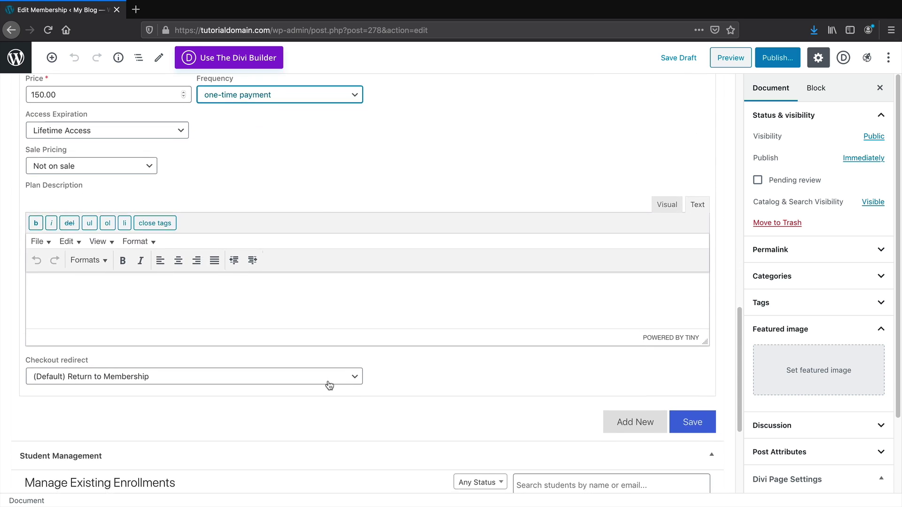
{"action": "scroll", "coordinate": [329, 385], "scroll_direction": "down", "scroll_amount": 1}
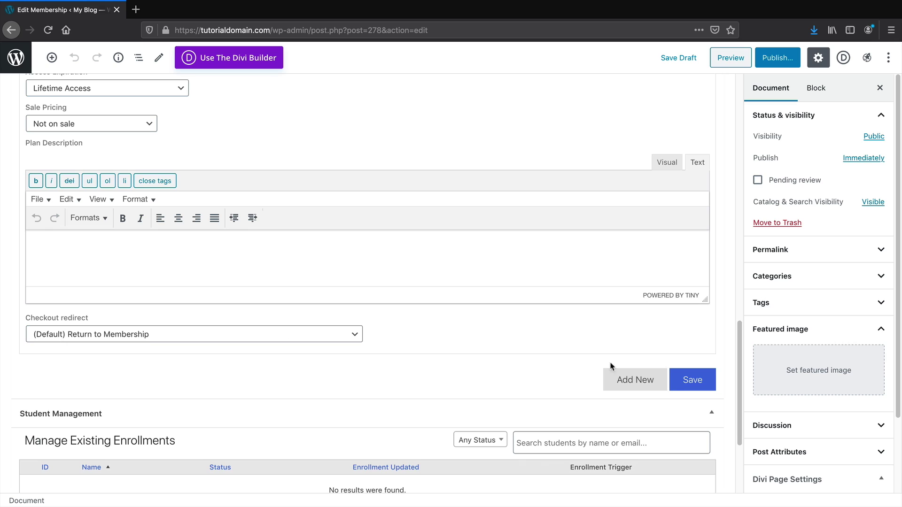
{"action": "left_click", "coordinate": [690, 382]}
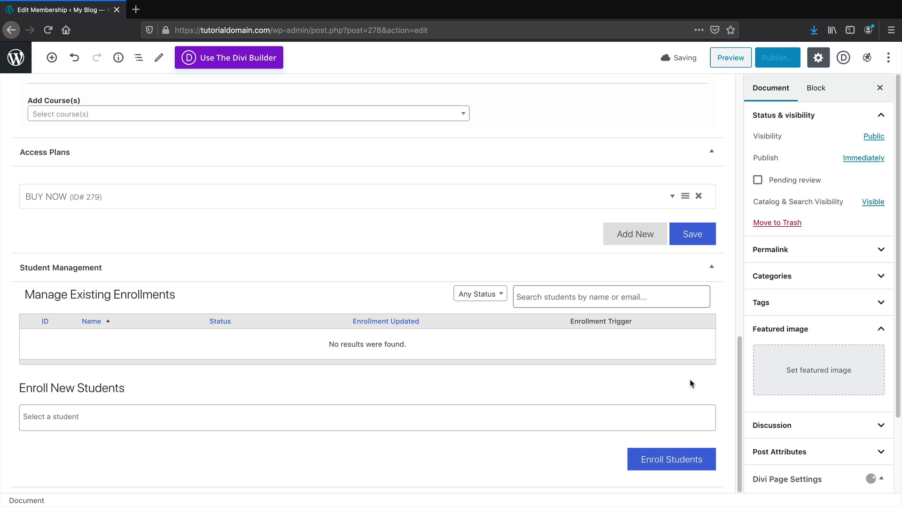
Return to the sales page settings and check the BUY NOW pricing table under the title
{"action": "scroll", "coordinate": [691, 376], "scroll_direction": "up", "scroll_amount": 10}
{"action": "scroll", "coordinate": [366, 350], "scroll_direction": "down", "scroll_amount": 3}
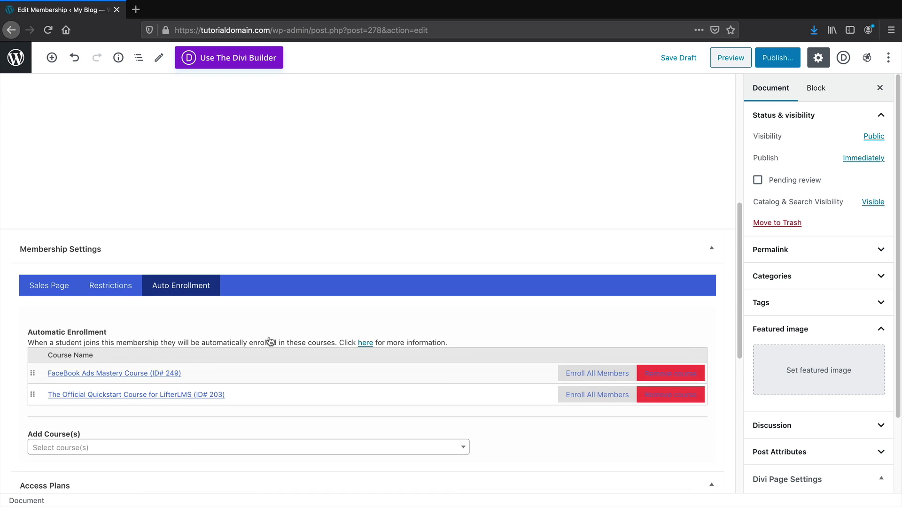
{"action": "left_click", "coordinate": [58, 286]}
{"action": "scroll", "coordinate": [94, 306], "scroll_direction": "down", "scroll_amount": 3}
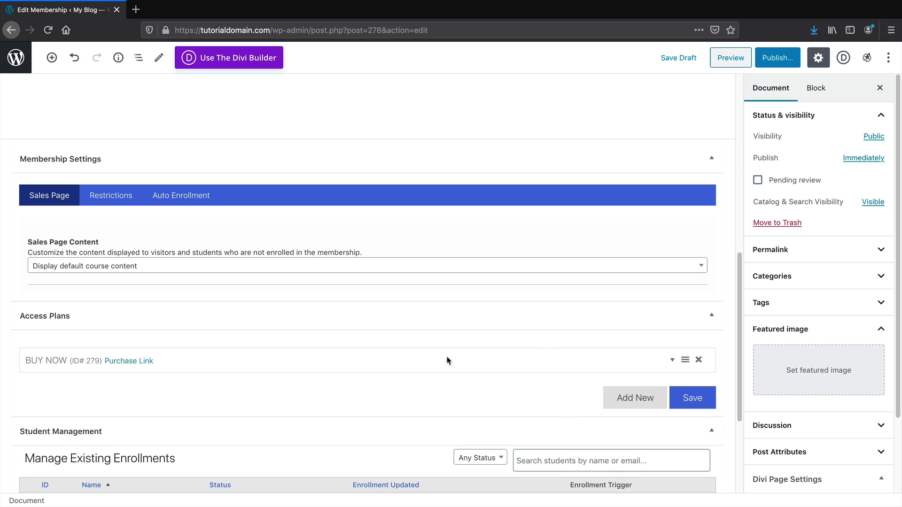
{"action": "scroll", "coordinate": [432, 386], "scroll_direction": "down", "scroll_amount": 3}
{"action": "scroll", "coordinate": [446, 419], "scroll_direction": "up", "scroll_amount": 5}
{"action": "scroll", "coordinate": [454, 421], "scroll_direction": "up", "scroll_amount": 10}
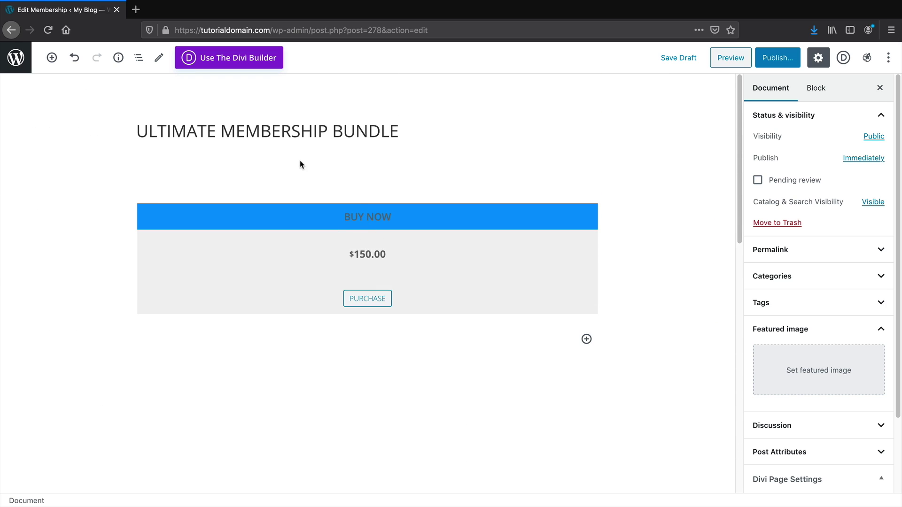
Add a 'WHAT DO YOU GET IN THIS?' paragraph and move it above the pricing table
{"action": "left_click", "coordinate": [52, 58]}
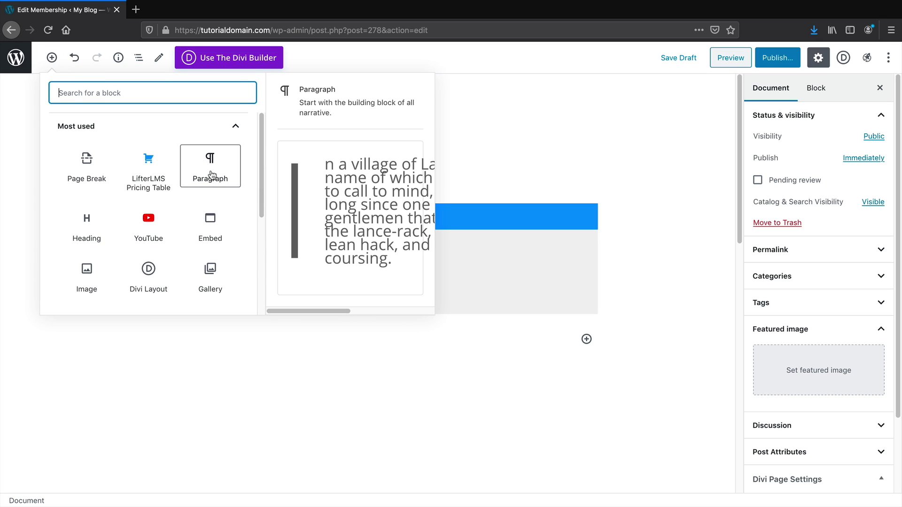
{"action": "key", "text": "Escape"}
{"action": "left_click", "coordinate": [327, 198]}
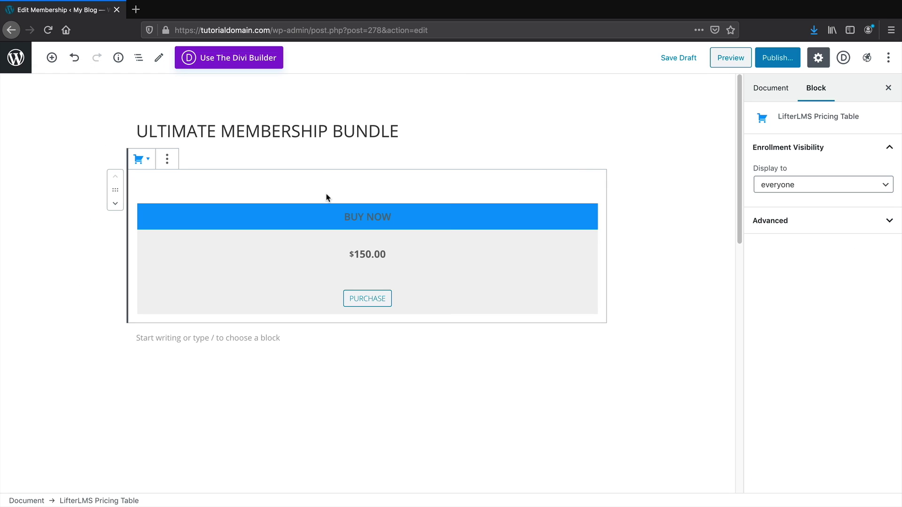
{"action": "left_click", "coordinate": [224, 337]}
{"action": "type", "text": "W"}
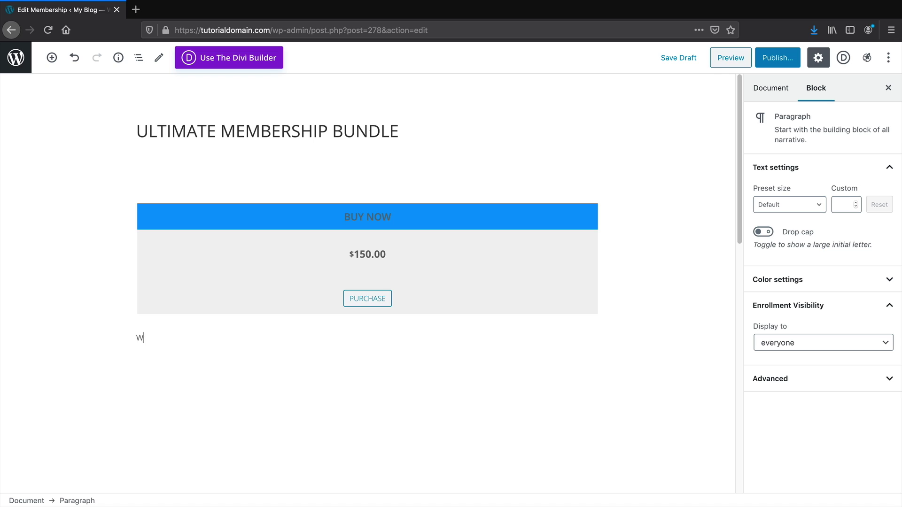
{"action": "type", "text": "HAT DO YOU GET IN THIS?"}
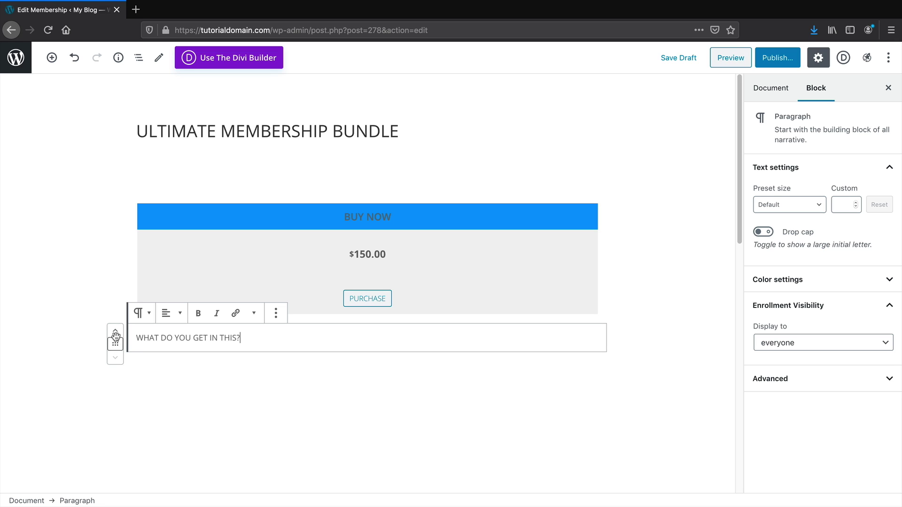
{"action": "left_click", "coordinate": [115, 329]}
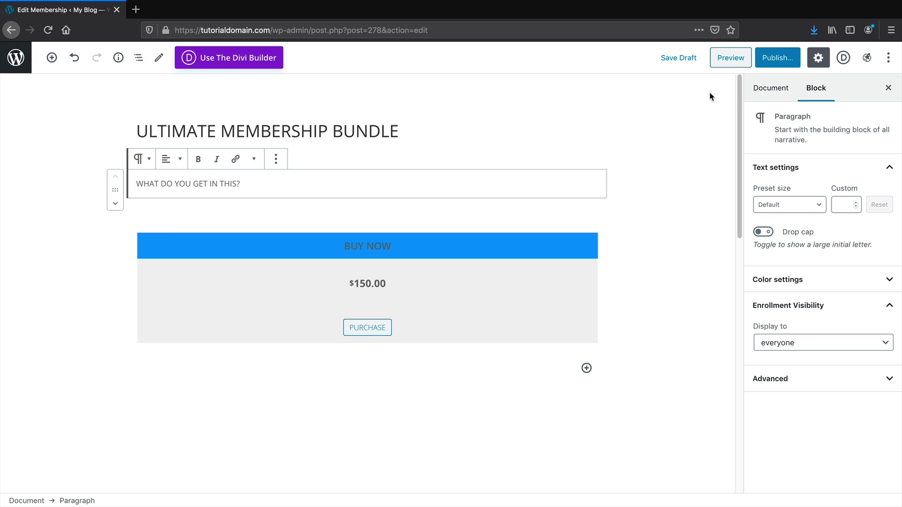
{"action": "left_click", "coordinate": [773, 90]}
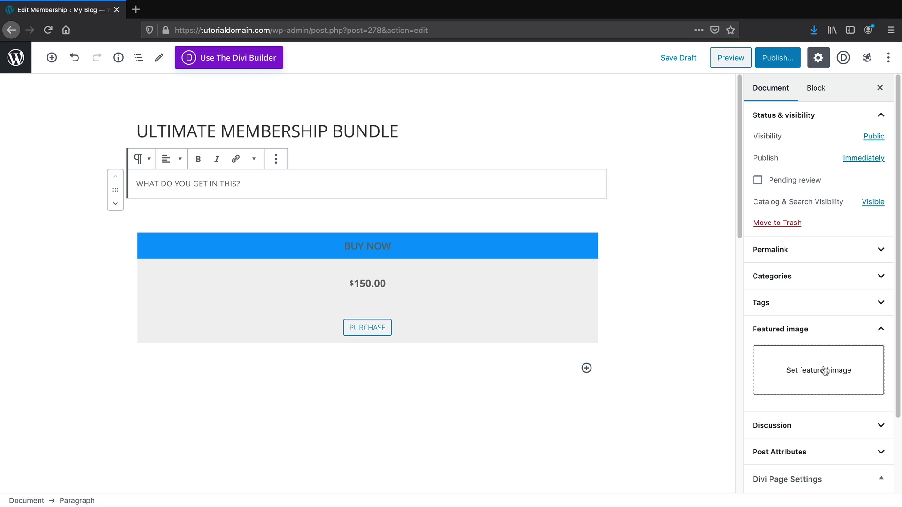
Set the woman-with-laptop banner-image5 photo as featured image, then preview the membership page
{"action": "left_click", "coordinate": [826, 370]}
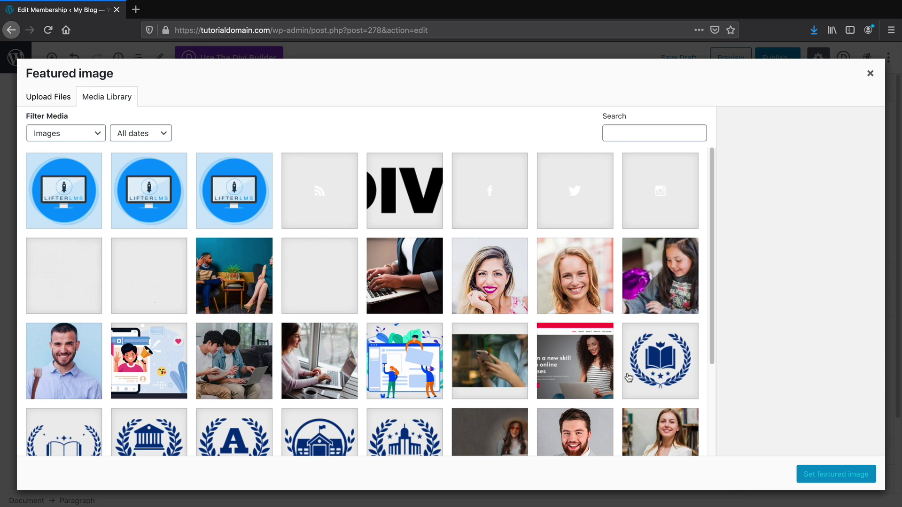
{"action": "scroll", "coordinate": [629, 377], "scroll_direction": "down", "scroll_amount": 2}
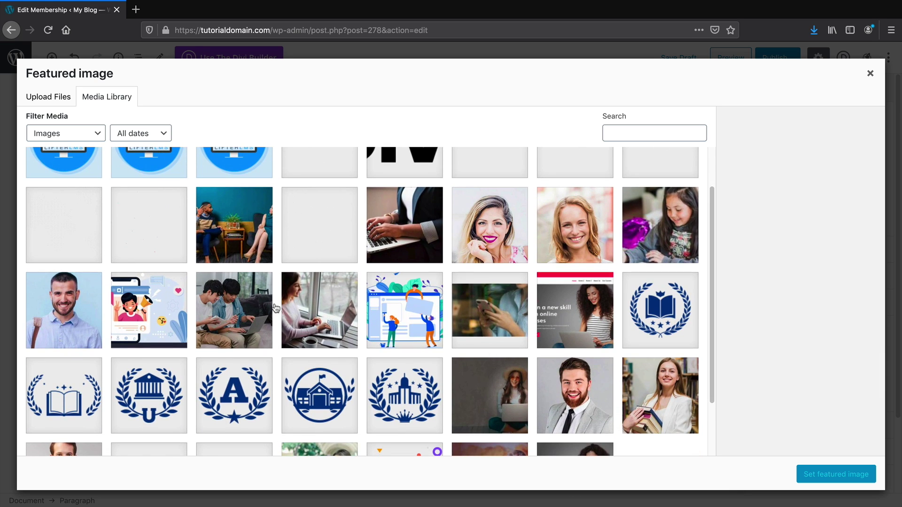
{"action": "scroll", "coordinate": [275, 307], "scroll_direction": "down", "scroll_amount": 3}
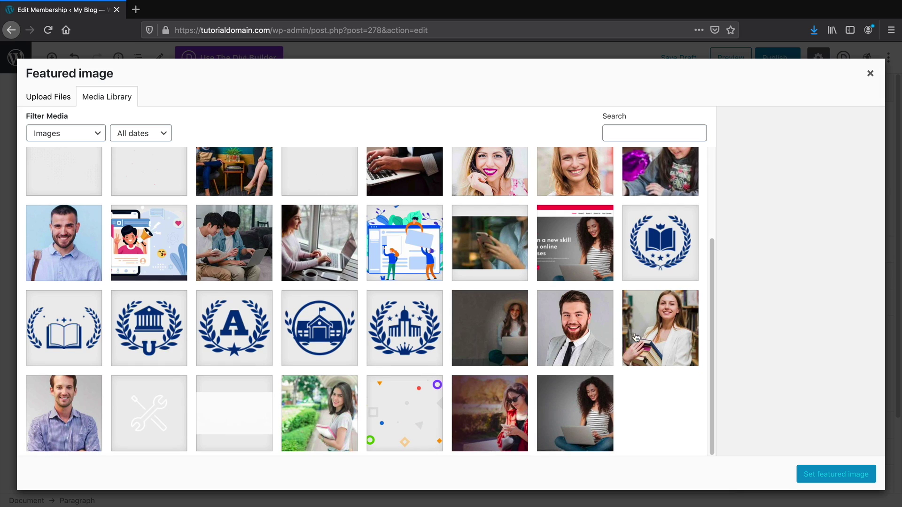
{"action": "left_click", "coordinate": [506, 335]}
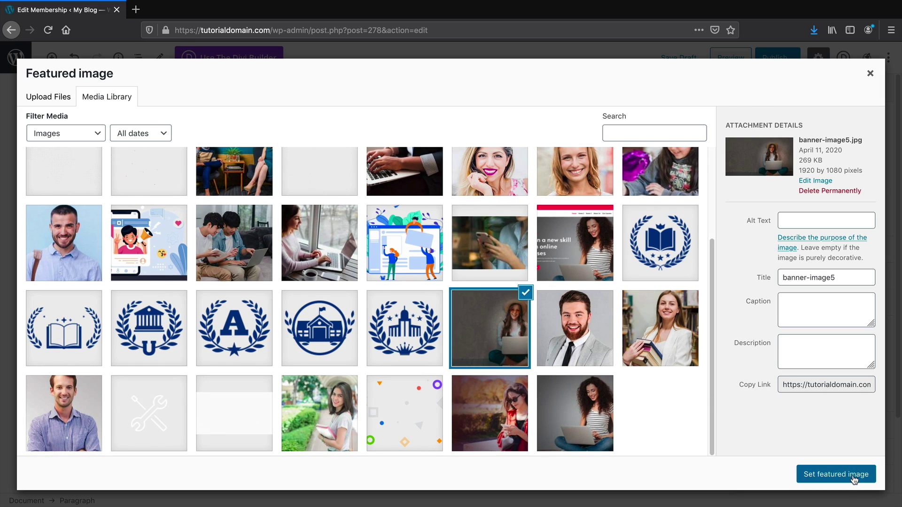
{"action": "left_click", "coordinate": [837, 475]}
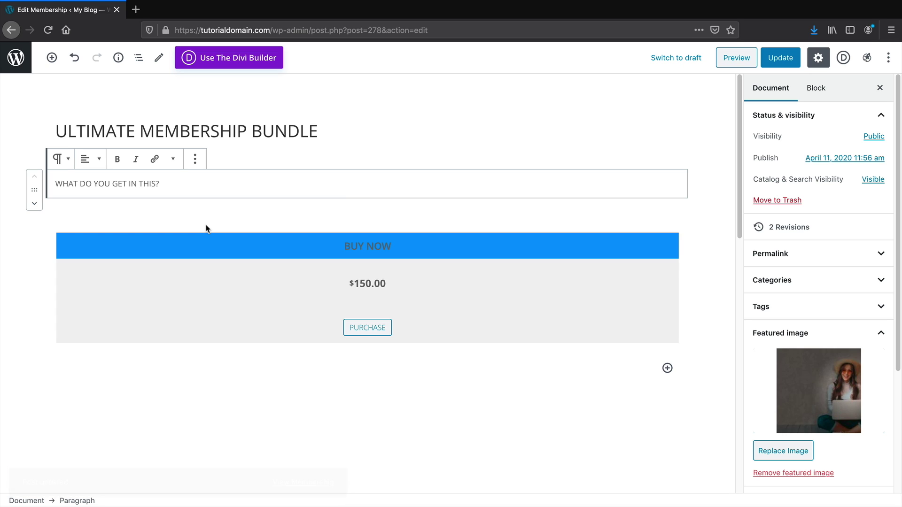
{"action": "left_click", "coordinate": [747, 65]}
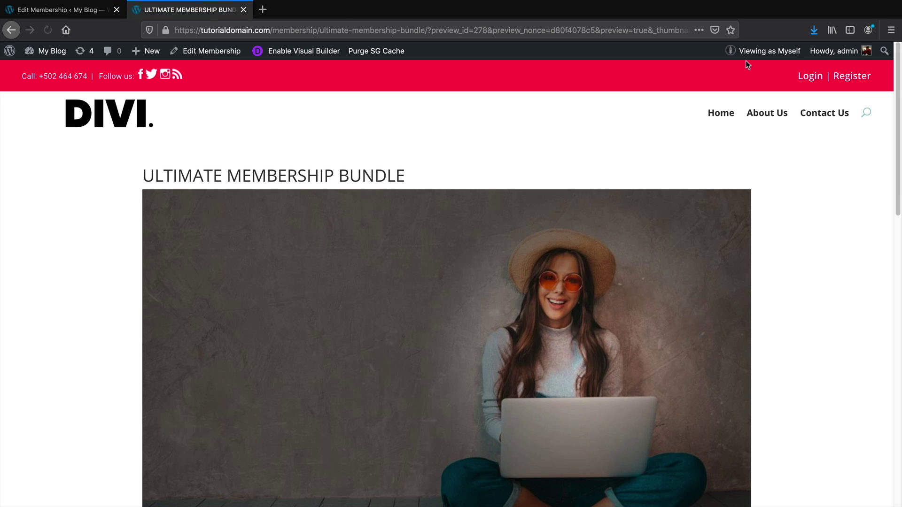
Scroll the preview to check the featured photo and $150.00 BUY NOW pricing box, then return to the editor
{"action": "scroll", "coordinate": [596, 181], "scroll_direction": "down", "scroll_amount": 1}
{"action": "scroll", "coordinate": [596, 176], "scroll_direction": "down", "scroll_amount": 5}
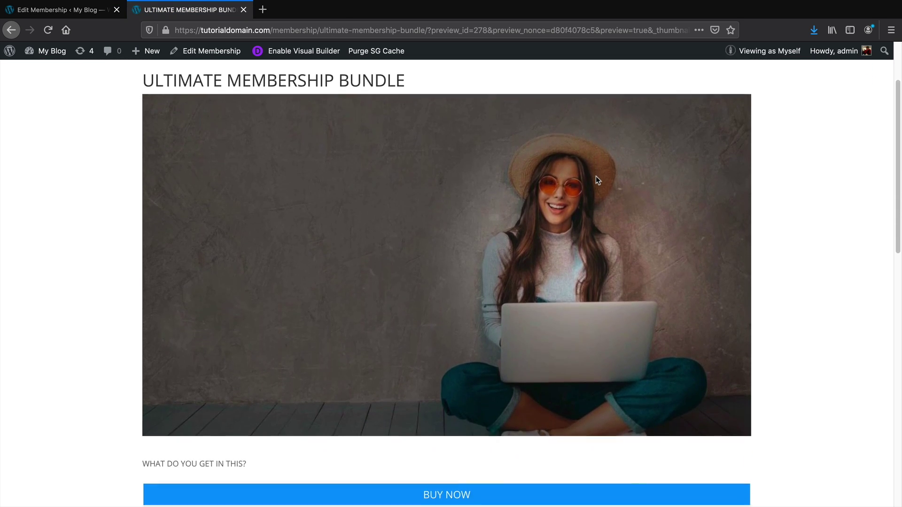
{"action": "scroll", "coordinate": [596, 178], "scroll_direction": "down", "scroll_amount": 1}
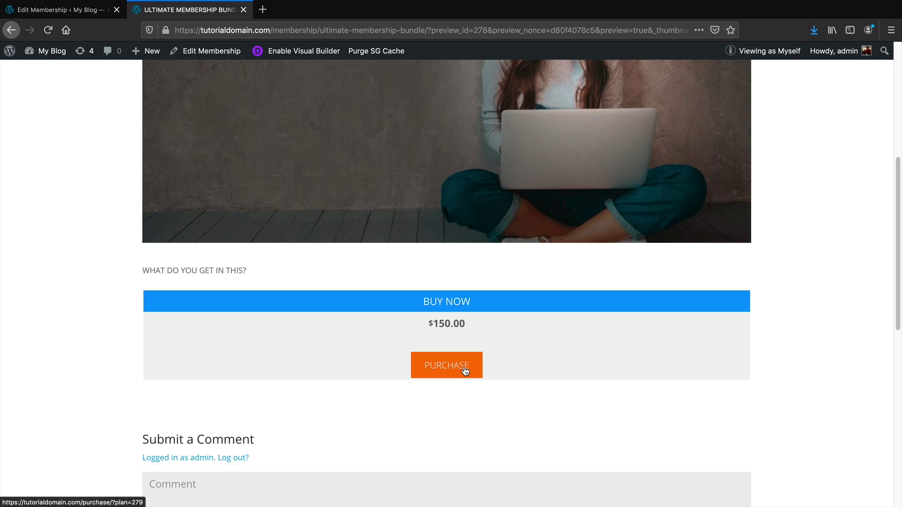
{"action": "left_click", "coordinate": [83, 9]}
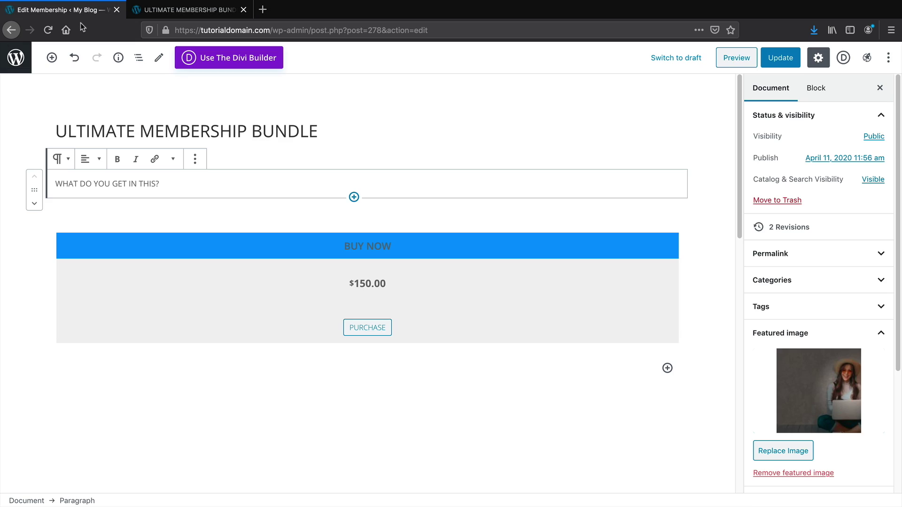
Go to Engagements > Certificates and start a new certificate with Add Certificate
{"action": "left_click", "coordinate": [14, 58]}
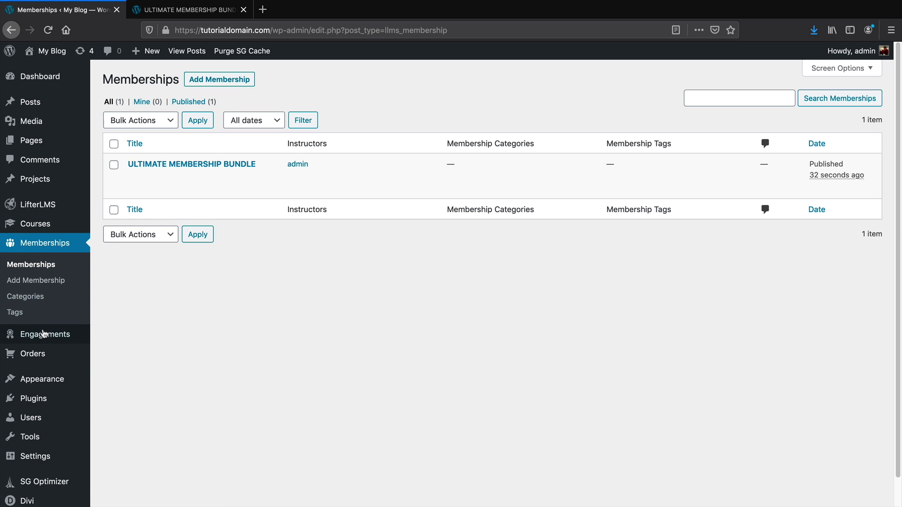
{"action": "mouse_move", "coordinate": [45, 341]}
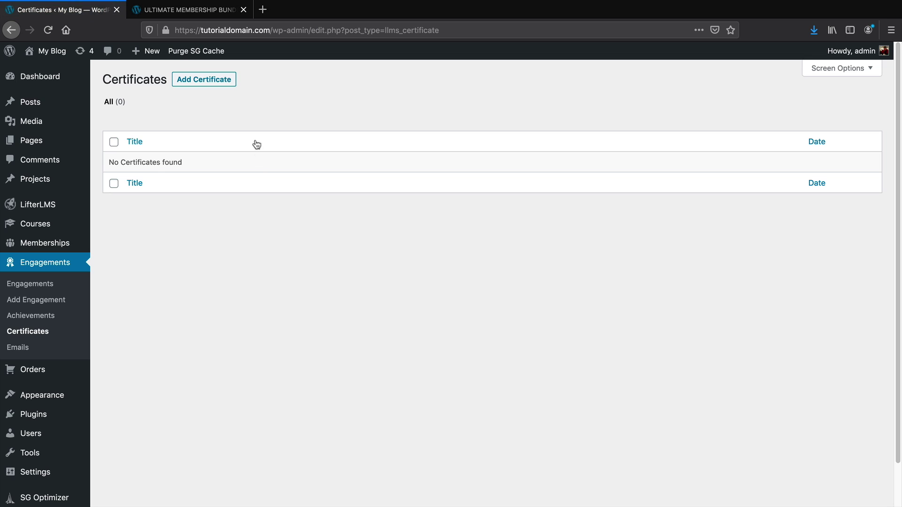
{"action": "left_click", "coordinate": [223, 84]}
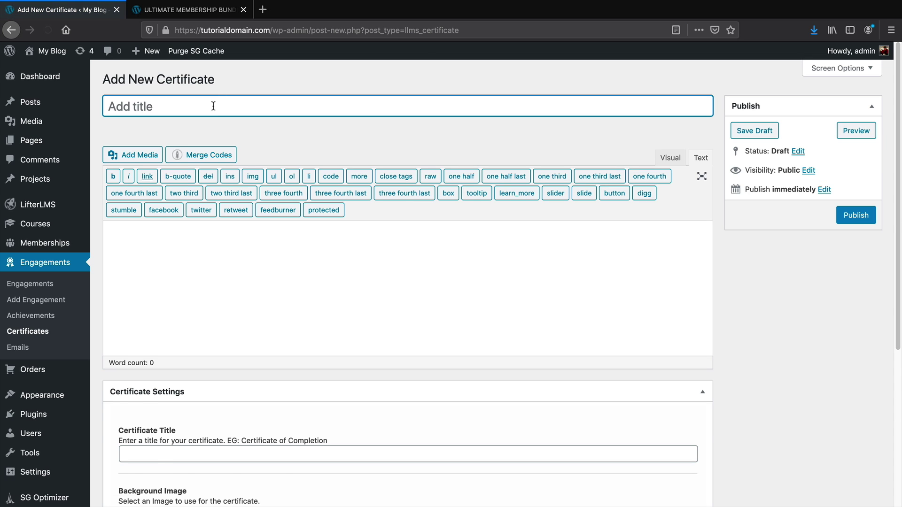
Title the certificate 'YOU ARE A FACEBOOK ADS PRO!' and paste Lorem Ipsum text into the body
{"action": "type", "text": "YOU ARE A"}
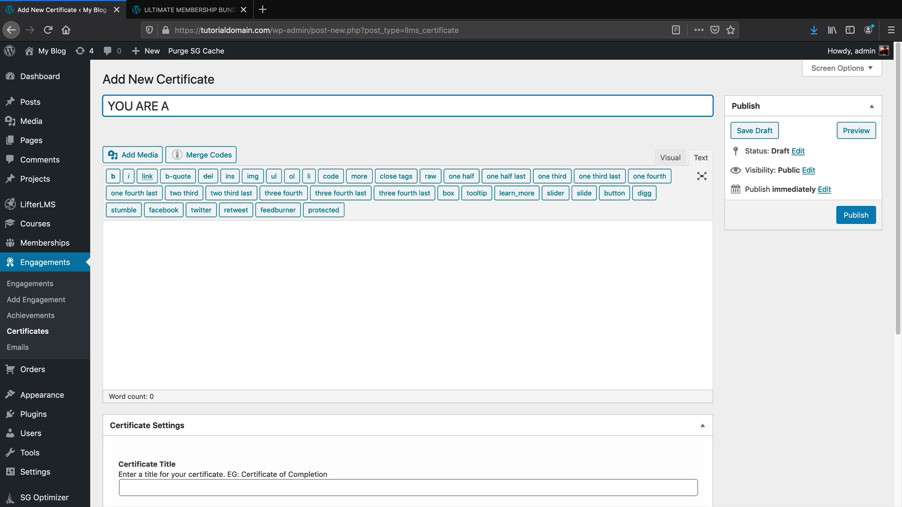
{"action": "type", "text": " FACEBOOK ADS PRO!"}
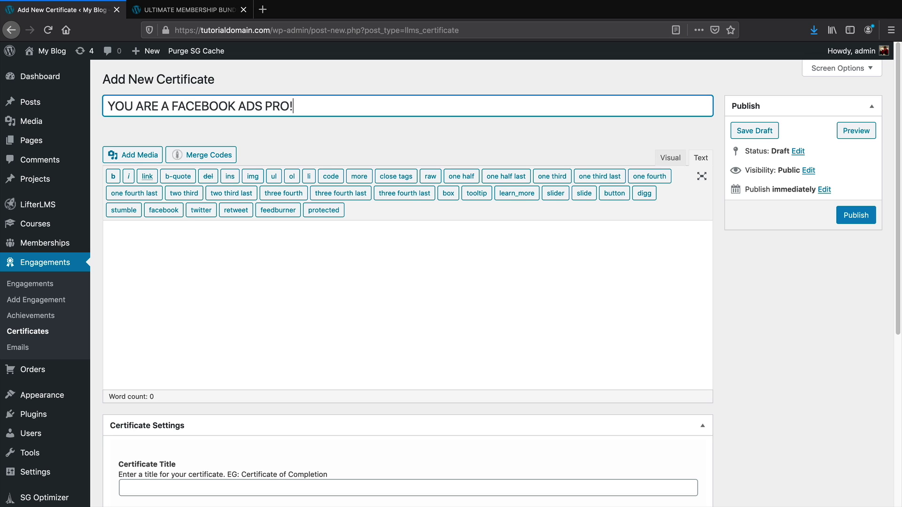
{"action": "left_click", "coordinate": [220, 240]}
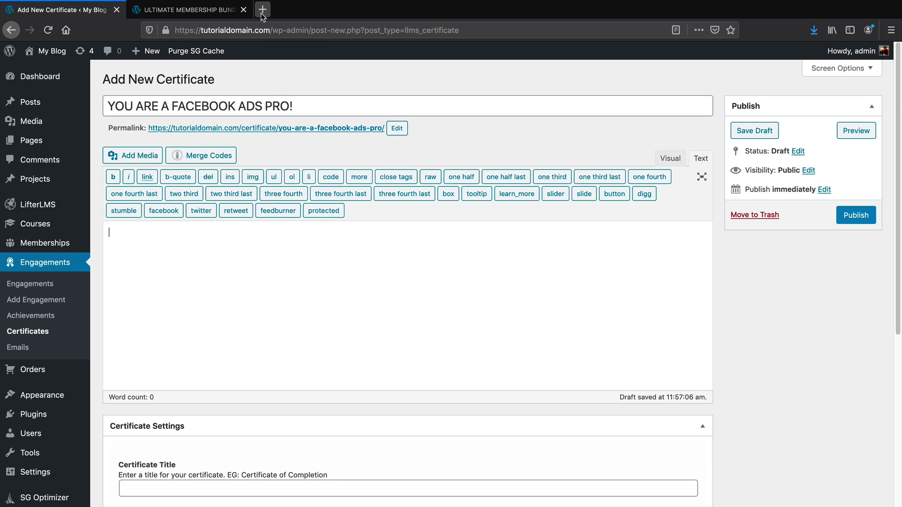
{"action": "right_click", "coordinate": [168, 254]}
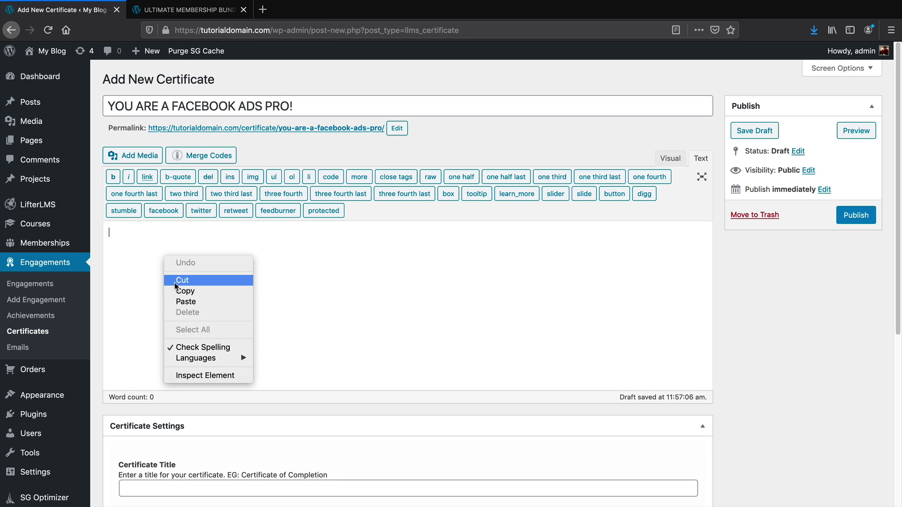
{"action": "left_click", "coordinate": [181, 303]}
Enter 'CERTIFCATION OF FACEBOOK PRO!' as the Certificate Title and publish the certificate
{"action": "scroll", "coordinate": [240, 306], "scroll_direction": "down", "scroll_amount": 5}
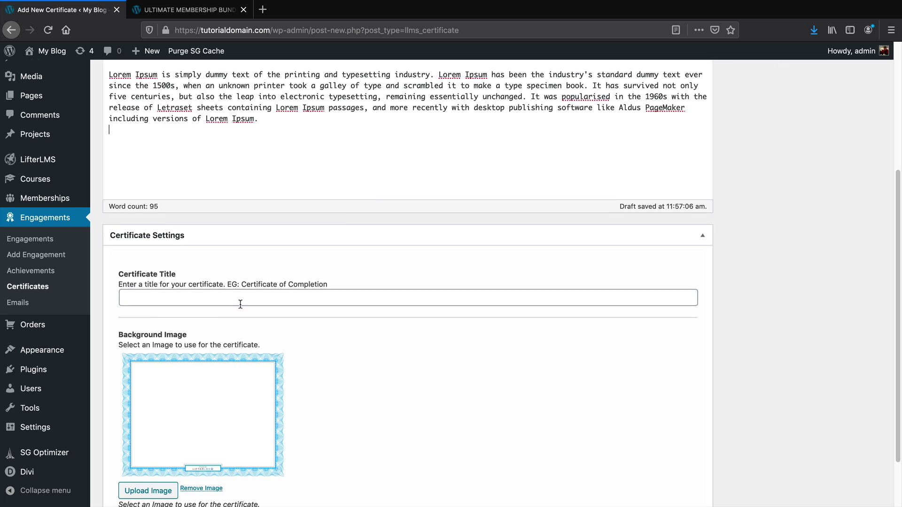
{"action": "left_click", "coordinate": [202, 270]}
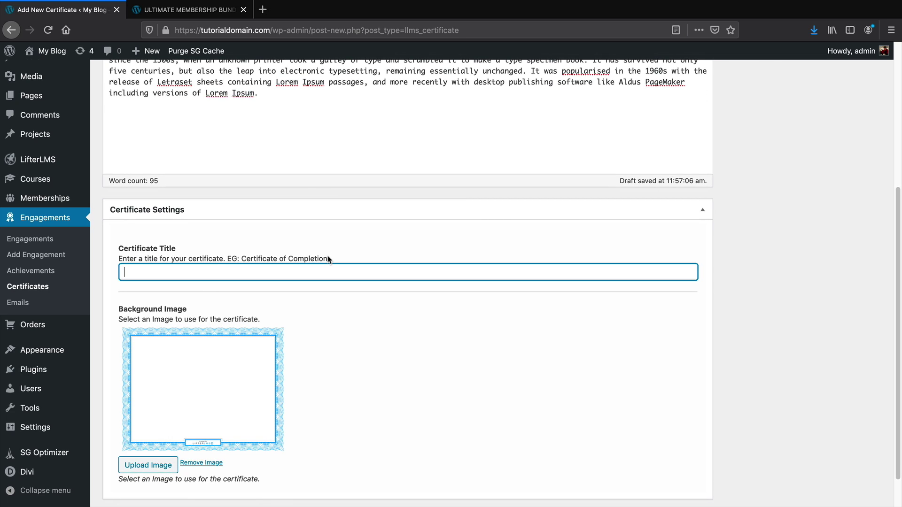
{"action": "type", "text": "CERTIFCATION OF FACEBOOK PRO!"}
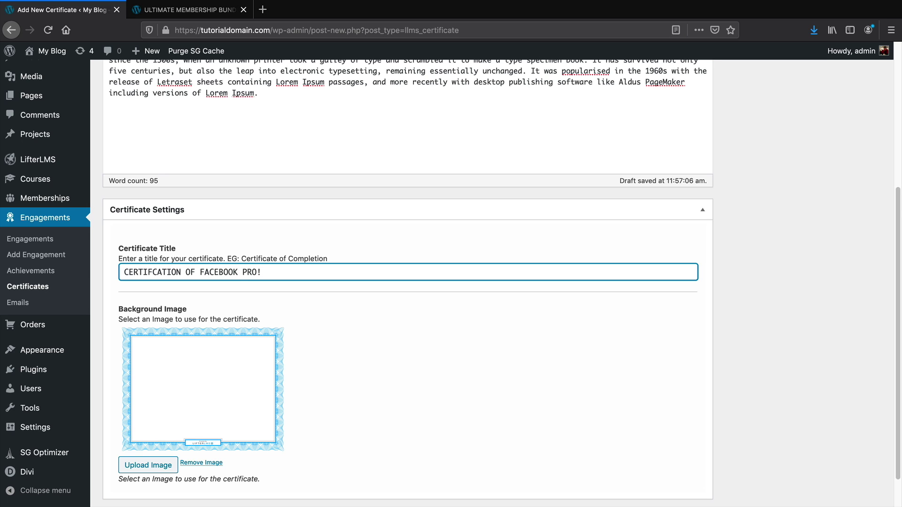
{"action": "scroll", "coordinate": [330, 264], "scroll_direction": "down", "scroll_amount": 2}
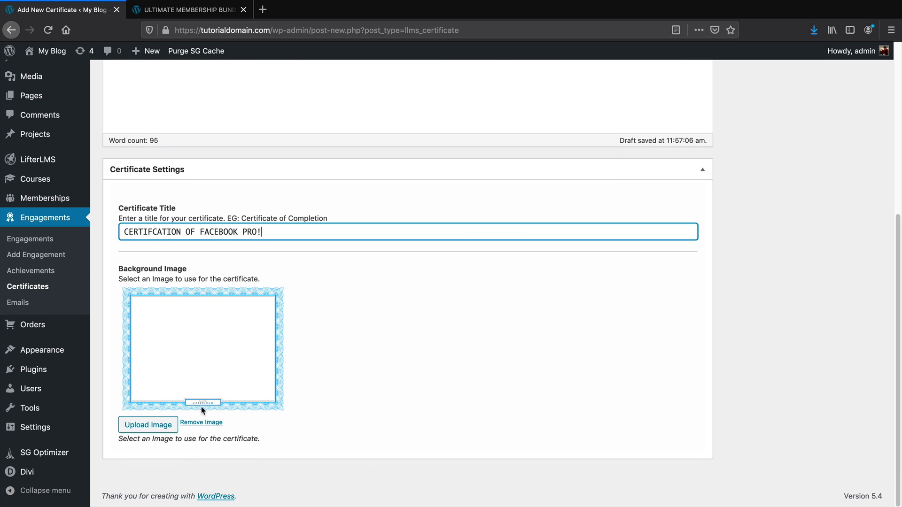
{"action": "scroll", "coordinate": [341, 420], "scroll_direction": "up", "scroll_amount": 10}
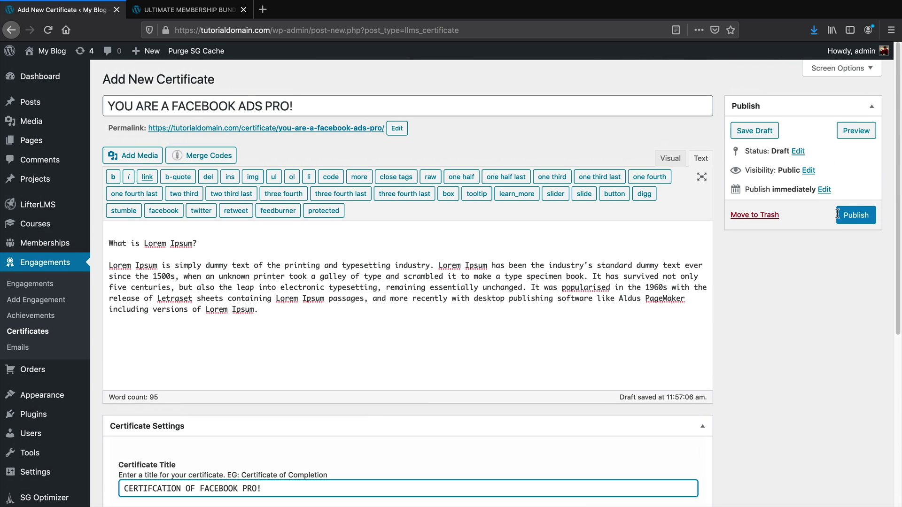
{"action": "left_click", "coordinate": [841, 215]}
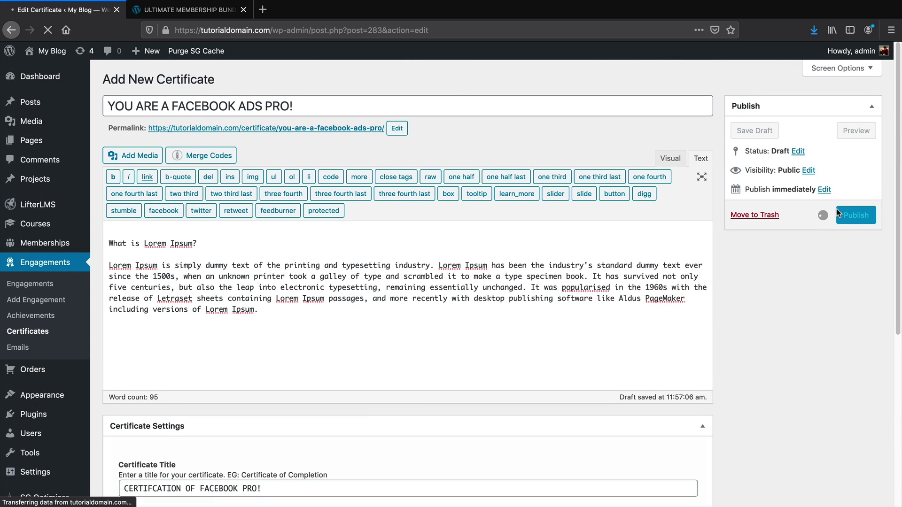
Preview the published certificate with its Lorem Ipsum text, then return to the certificate editor
{"action": "left_click", "coordinate": [832, 168]}
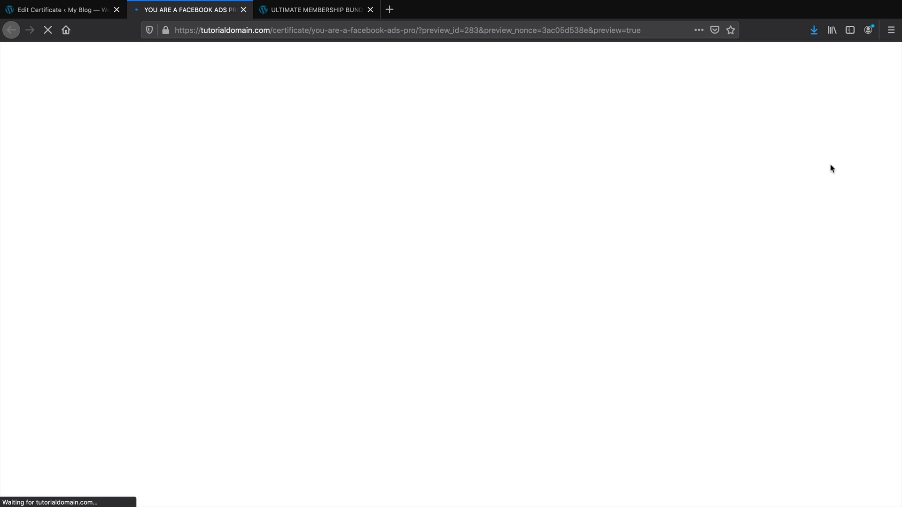
{"action": "scroll", "coordinate": [503, 254], "scroll_direction": "down", "scroll_amount": 1}
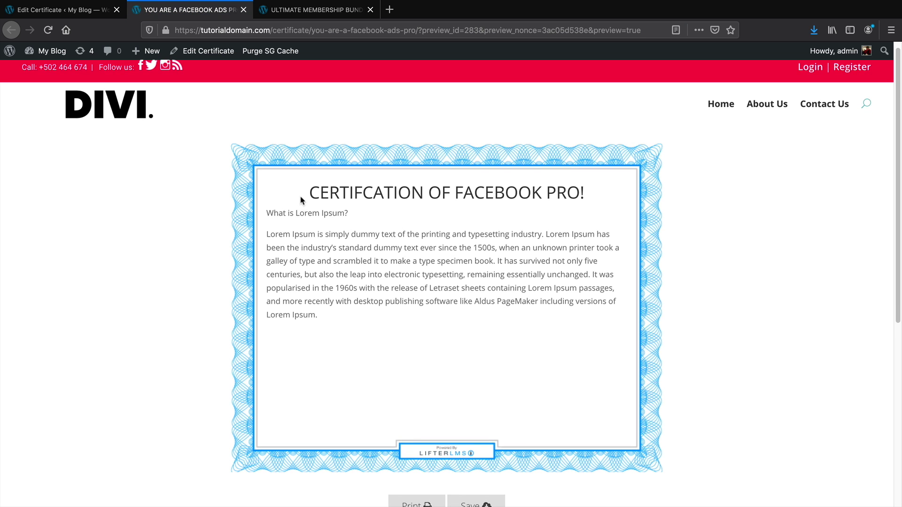
{"action": "left_click_drag", "start_coordinate": [319, 194], "coordinate": [593, 201]}
{"action": "scroll", "coordinate": [578, 213], "scroll_direction": "down", "scroll_amount": 3}
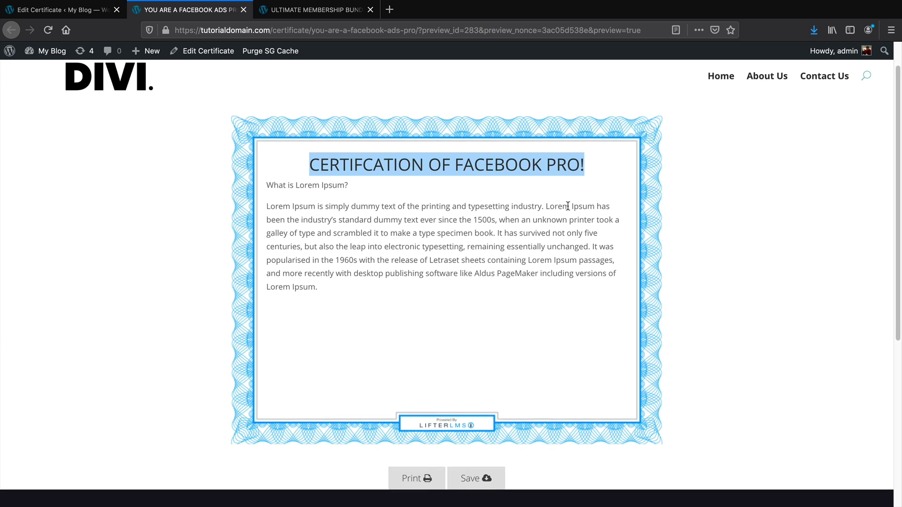
{"action": "scroll", "coordinate": [350, 225], "scroll_direction": "down", "scroll_amount": 3}
{"action": "scroll", "coordinate": [332, 206], "scroll_direction": "up", "scroll_amount": 3}
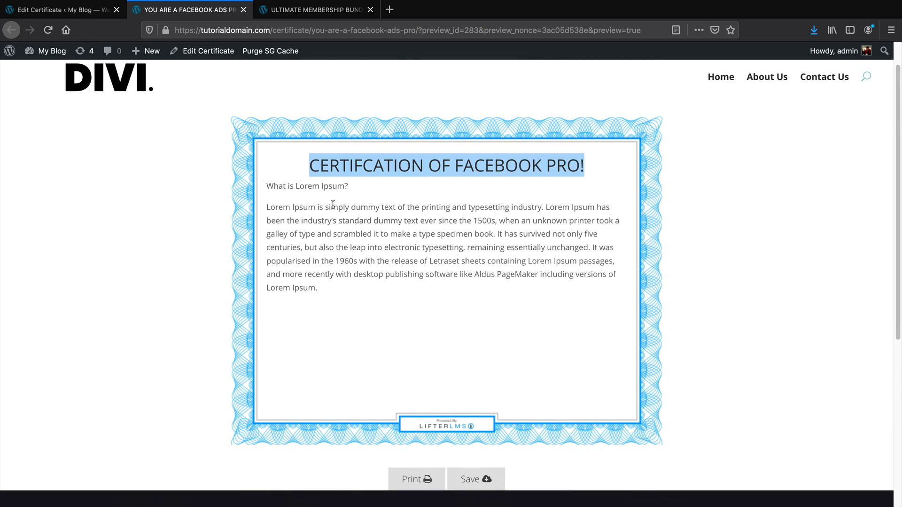
{"action": "left_click", "coordinate": [74, 18]}
Select the Certificate Title text and the title 'YOU ARE A FACEBOOK ADS PRO!', rechecking the preview
{"action": "scroll", "coordinate": [207, 381], "scroll_direction": "down", "scroll_amount": 5}
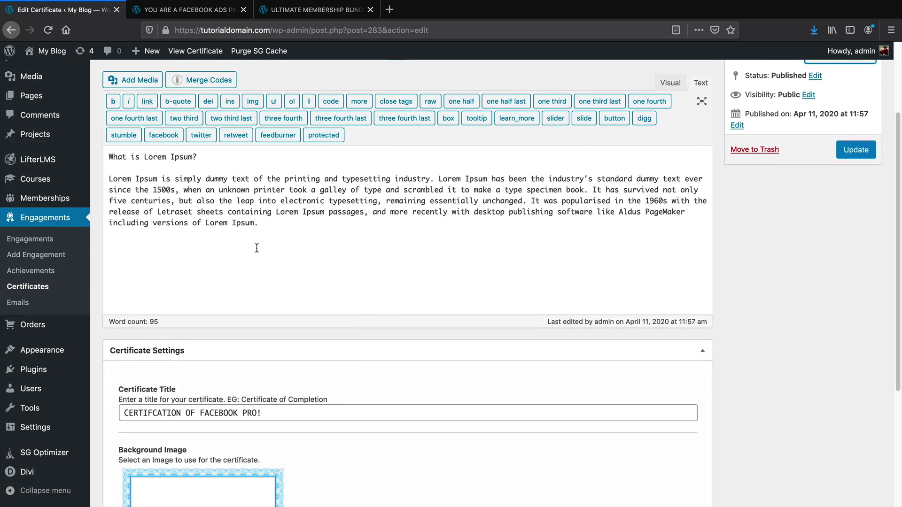
{"action": "left_click_drag", "start_coordinate": [148, 388], "coordinate": [266, 388]}
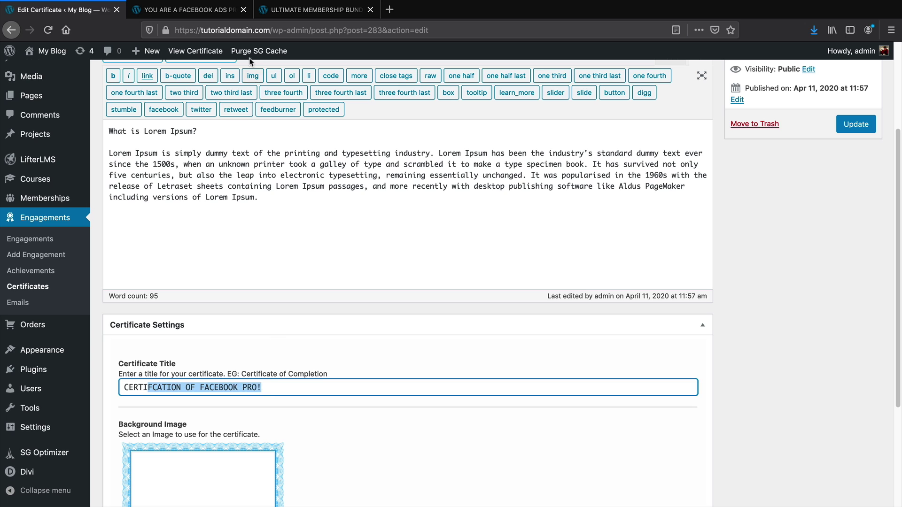
{"action": "left_click", "coordinate": [198, 14]}
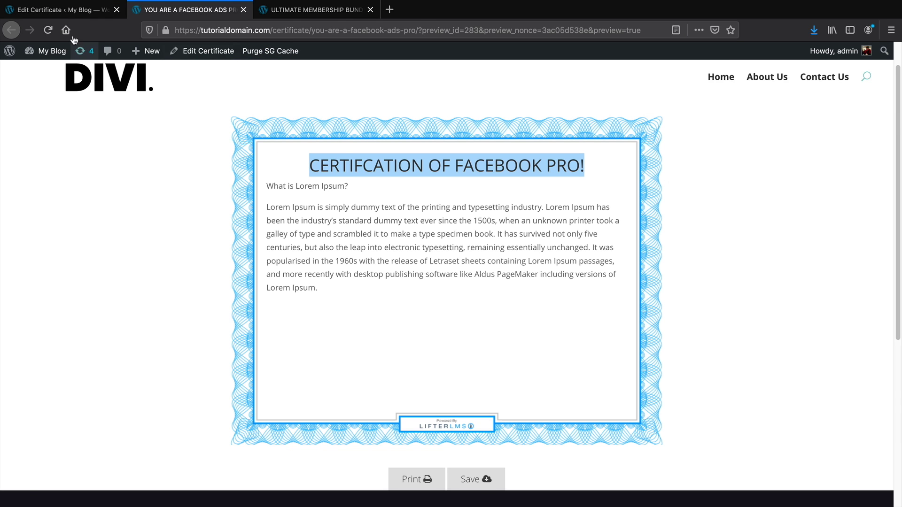
{"action": "left_click", "coordinate": [66, 10]}
{"action": "scroll", "coordinate": [282, 235], "scroll_direction": "up", "scroll_amount": 5}
{"action": "left_click_drag", "start_coordinate": [307, 140], "coordinate": [107, 140]}
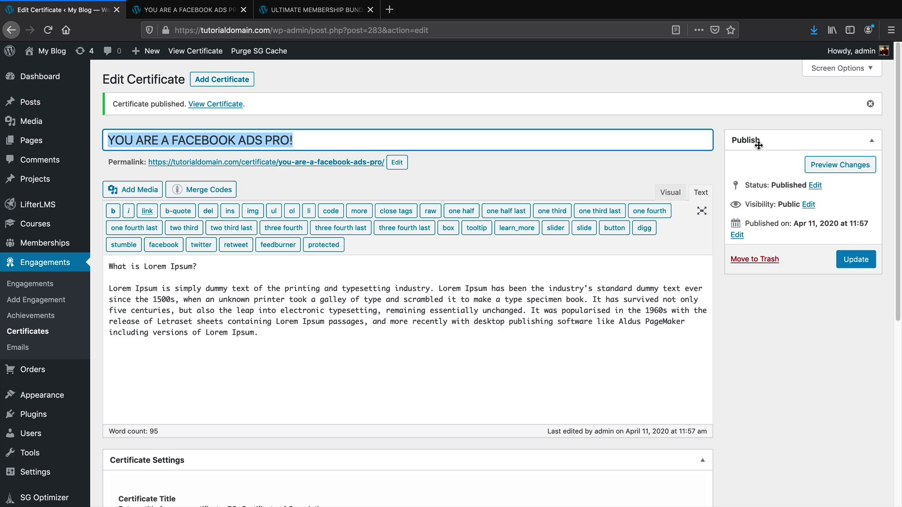
Go to LifterLMS Achievements and start a blank new achievement
{"action": "left_click", "coordinate": [38, 317]}
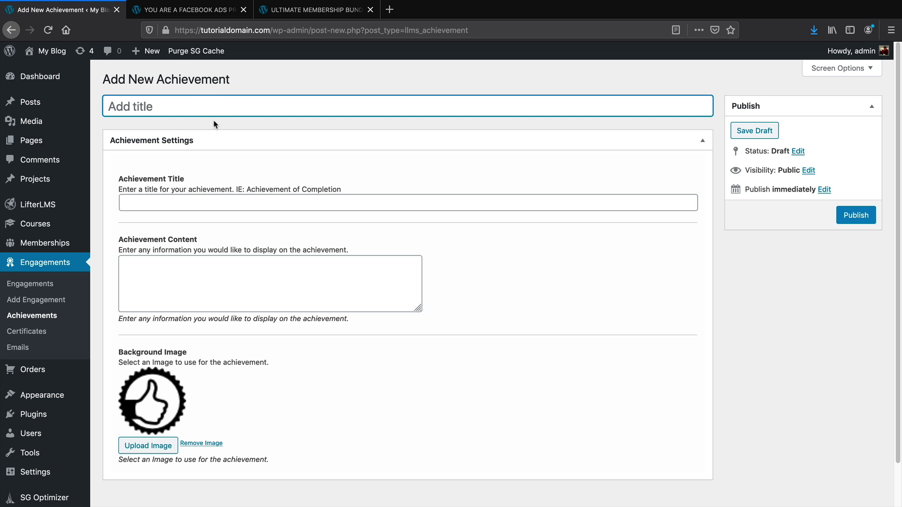
Title the post 'YOU ARE AMAZING!', set Achievement Title 'YOU FINISHED A COURSE', and paste the Lorem Ipsum content
{"action": "type", "text": "YOU ARE AAM"}
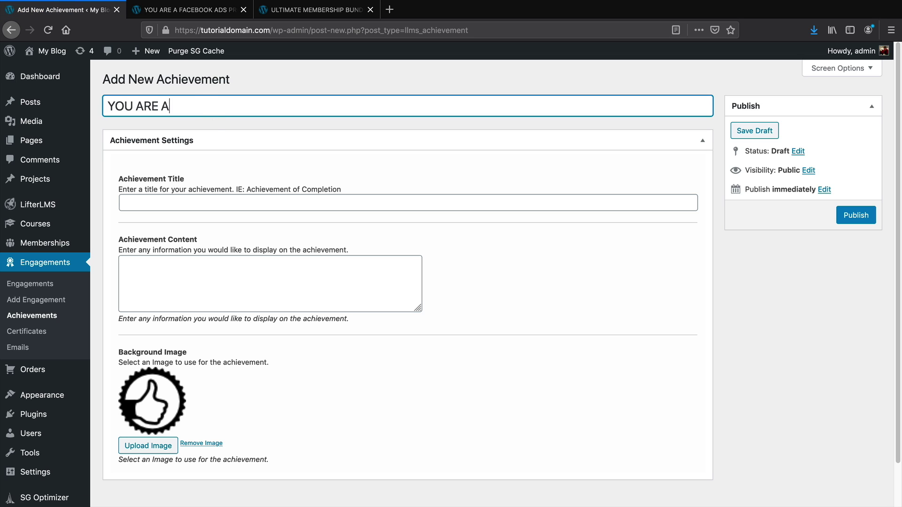
{"action": "key", "text": "BackSpace"}
{"action": "key", "text": "BackSpace"}
{"action": "type", "text": "MAZING!"}
{"action": "left_click", "coordinate": [205, 201]}
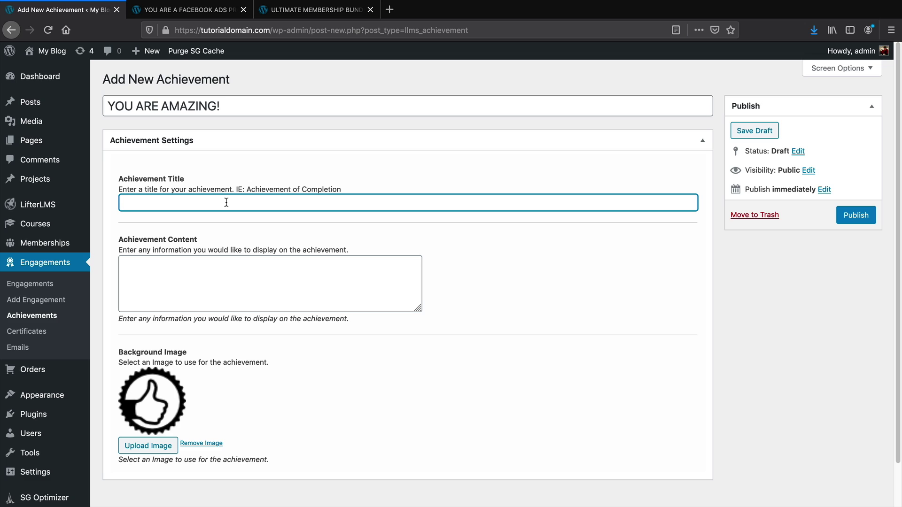
{"action": "type", "text": "YOU FNISH"}
{"action": "type", "text": "INISHED A COURSE!"}
{"action": "right_click", "coordinate": [142, 268]}
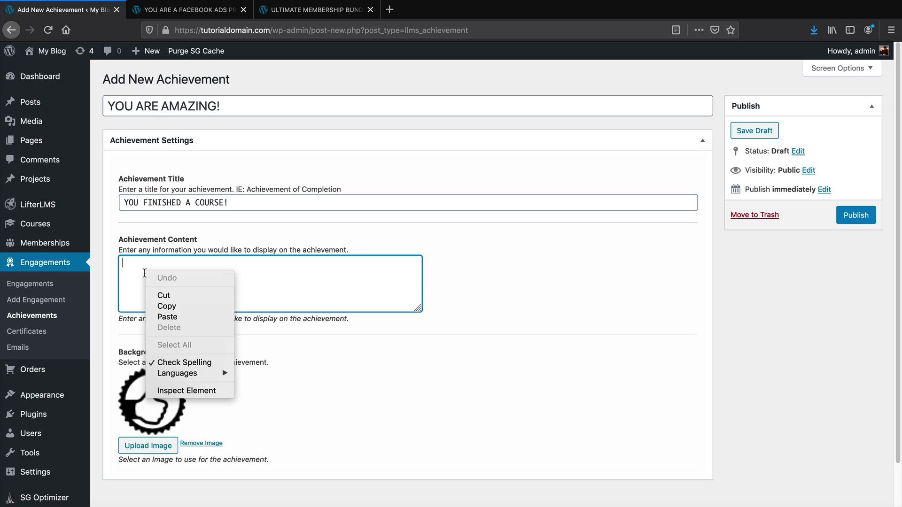
{"action": "left_click", "coordinate": [162, 318]}
{"action": "scroll", "coordinate": [213, 287], "scroll_direction": "down", "scroll_amount": 1}
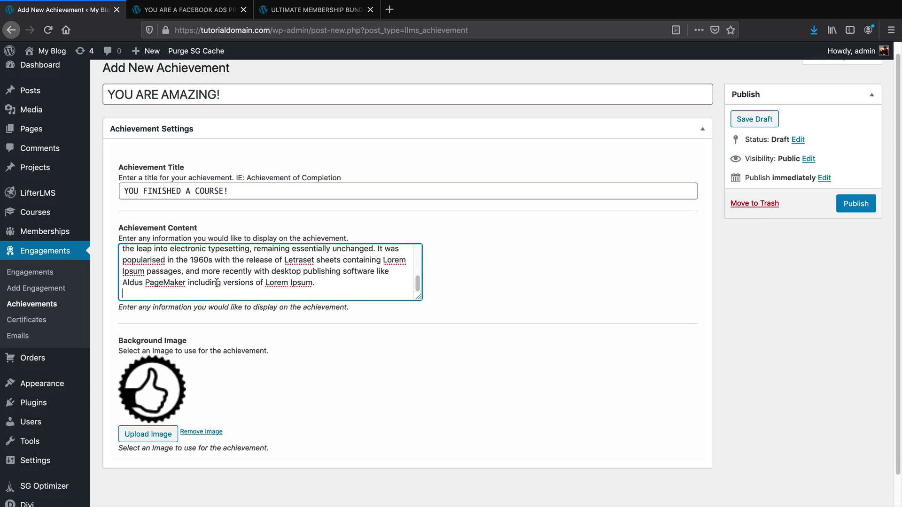
{"action": "scroll", "coordinate": [160, 401], "scroll_direction": "up", "scroll_amount": 1}
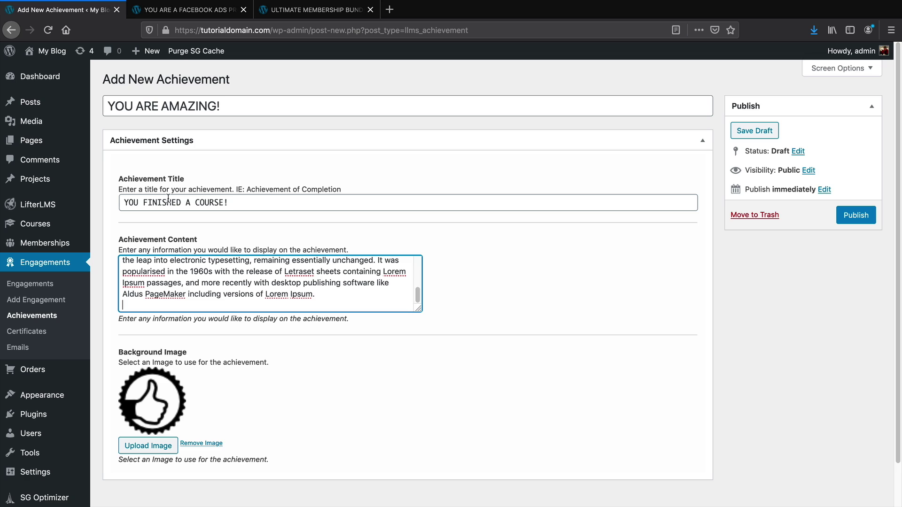
Rename the post to 'FINISHING COURSE ACHIEVEMENT' and publish the achievement
{"action": "left_click", "coordinate": [208, 107]}
{"action": "triple_click", "coordinate": [208, 106]}
{"action": "type", "text": "FNISHING"}
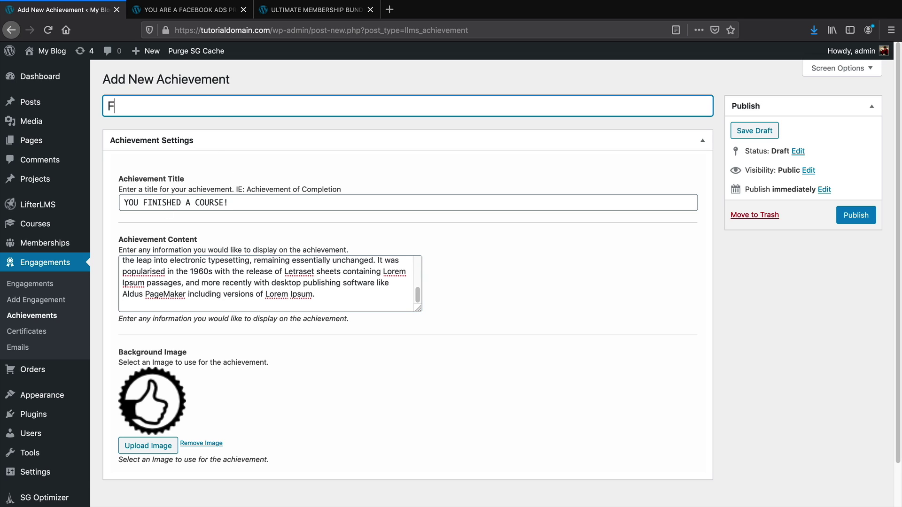
{"action": "key", "text": "BackSpace"}
{"action": "key", "text": "BackSpace"}
{"action": "key", "text": "BackSpace"}
{"action": "key", "text": "BackSpace"}
{"action": "key", "text": "BackSpace"}
{"action": "key", "text": "BackSpace"}
{"action": "key", "text": "BackSpace"}
{"action": "type", "text": "INISHING TOUC"}
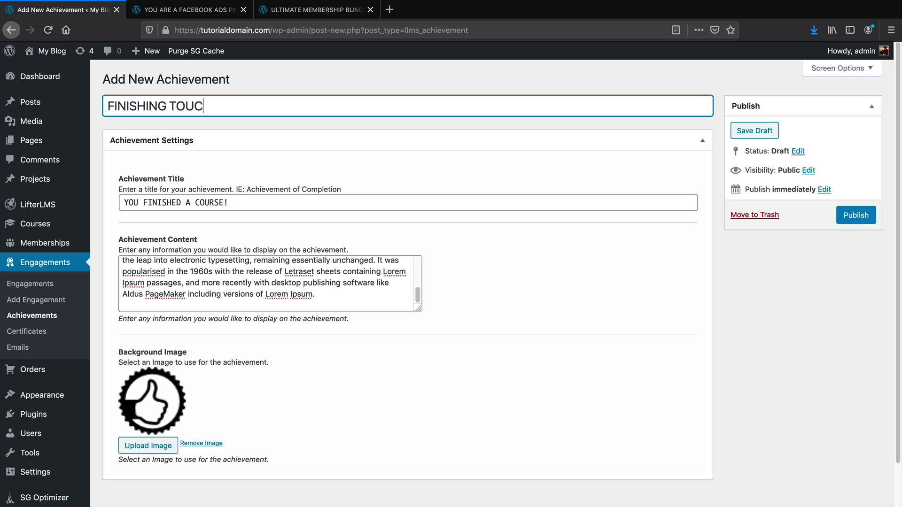
{"action": "key", "text": "BackSpace"}
{"action": "key", "text": "BackSpace"}
{"action": "key", "text": "BackSpace"}
{"action": "key", "text": "BackSpace"}
{"action": "type", "text": "COURSE AHCIE"}
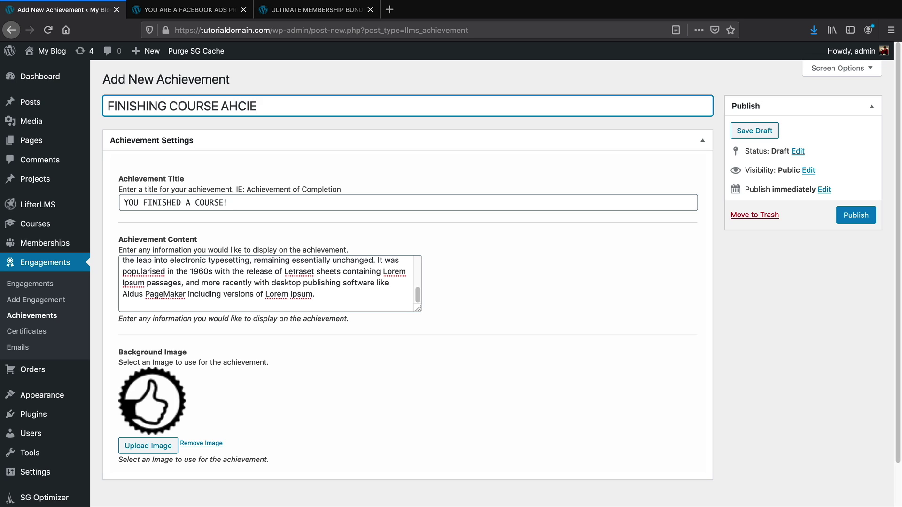
{"action": "key", "text": "BackSpace"}
{"action": "key", "text": "BackSpace"}
{"action": "key", "text": "BackSpace"}
{"action": "key", "text": "BackSpace"}
{"action": "type", "text": "CHIEVEMENT"}
{"action": "left_click", "coordinate": [851, 217]}
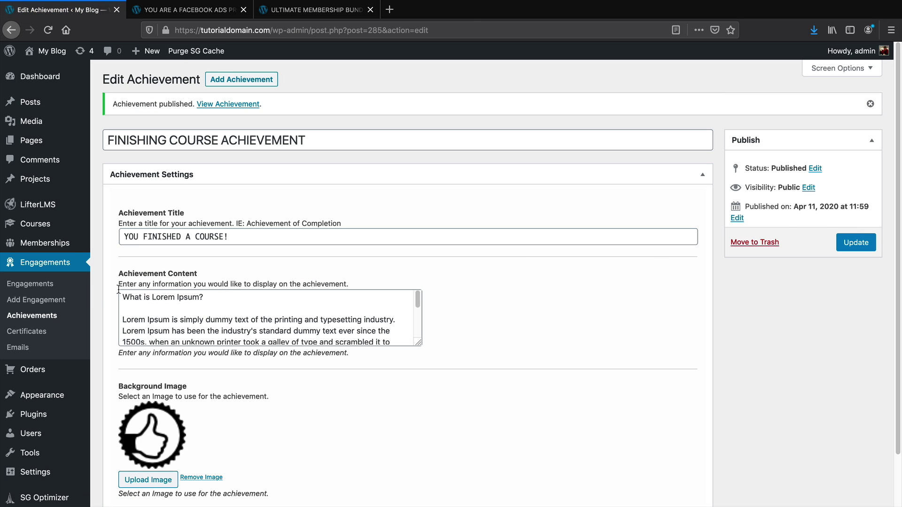
{"action": "left_click", "coordinate": [38, 302]}
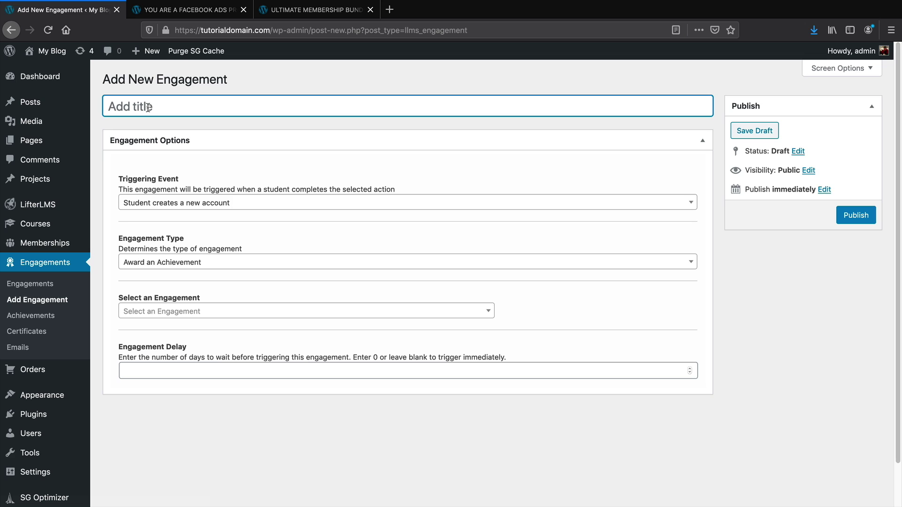
Trigger the engagement when a student completes The Official Quickstart Course for LifterLMS
{"action": "left_click", "coordinate": [151, 206]}
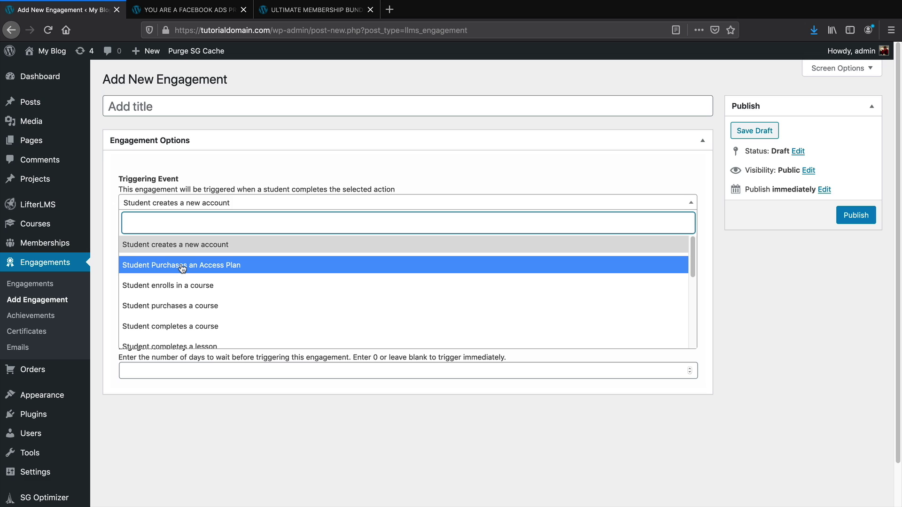
{"action": "left_click", "coordinate": [223, 327]}
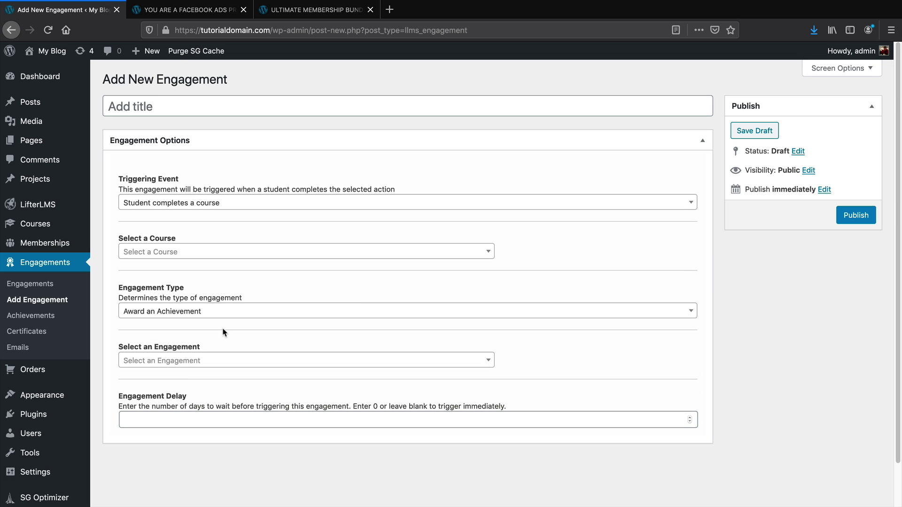
{"action": "left_click", "coordinate": [232, 257]}
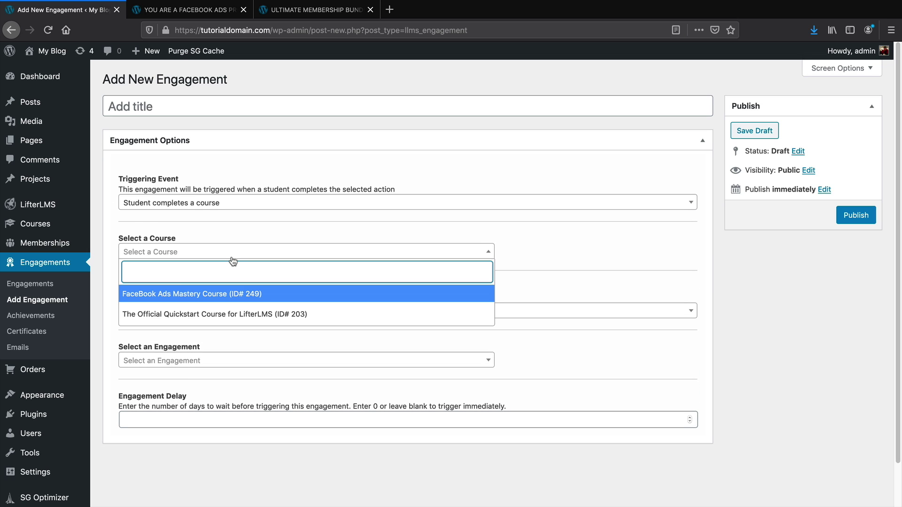
{"action": "left_click", "coordinate": [224, 318]}
Award FINISHING COURSE ACHIEVEMENT, title the engagement 'FINISHED A COURSE!' and publish it
{"action": "left_click", "coordinate": [223, 316]}
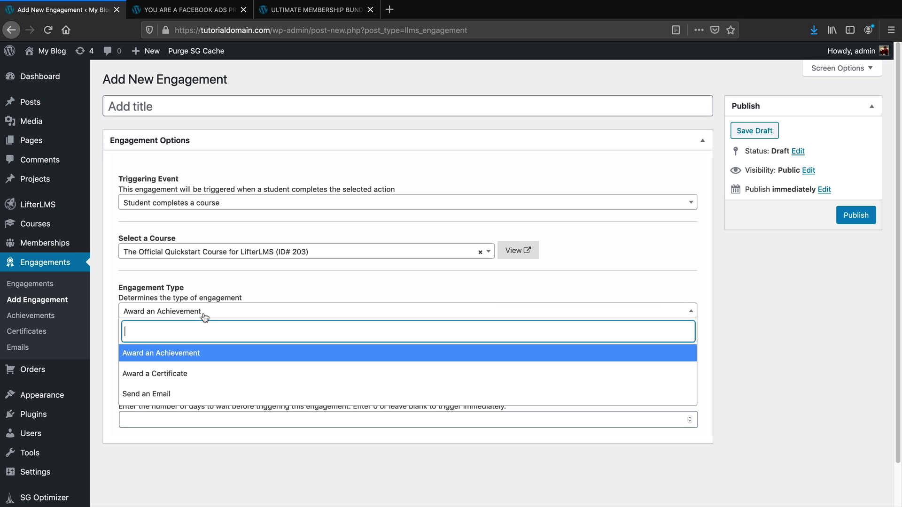
{"action": "left_click", "coordinate": [191, 356]}
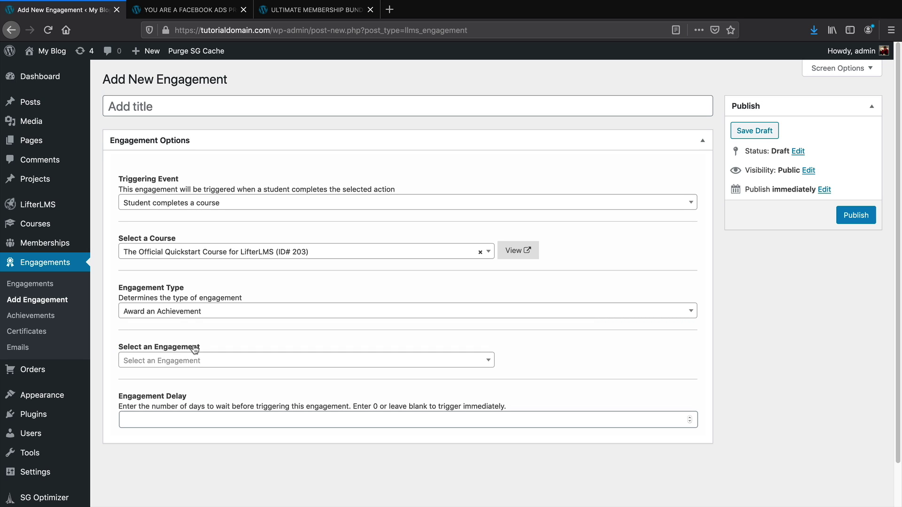
{"action": "left_click", "coordinate": [195, 369]}
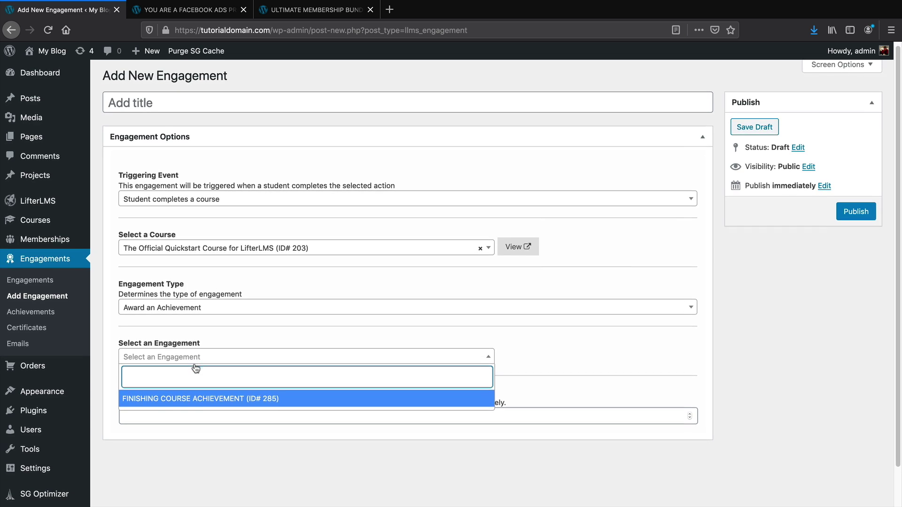
{"action": "scroll", "coordinate": [192, 345], "scroll_direction": "down", "scroll_amount": 1}
{"action": "left_click", "coordinate": [169, 343]}
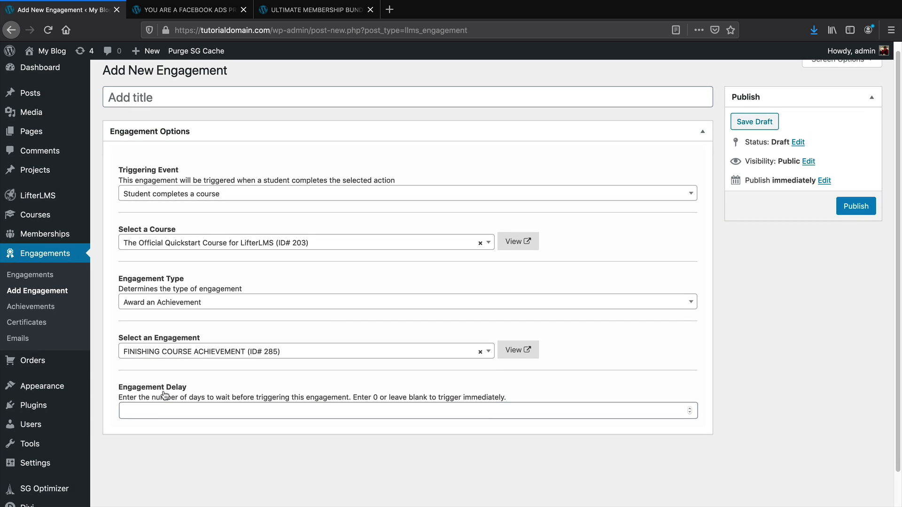
{"action": "scroll", "coordinate": [225, 113], "scroll_direction": "up", "scroll_amount": 1}
{"action": "left_click", "coordinate": [224, 111]}
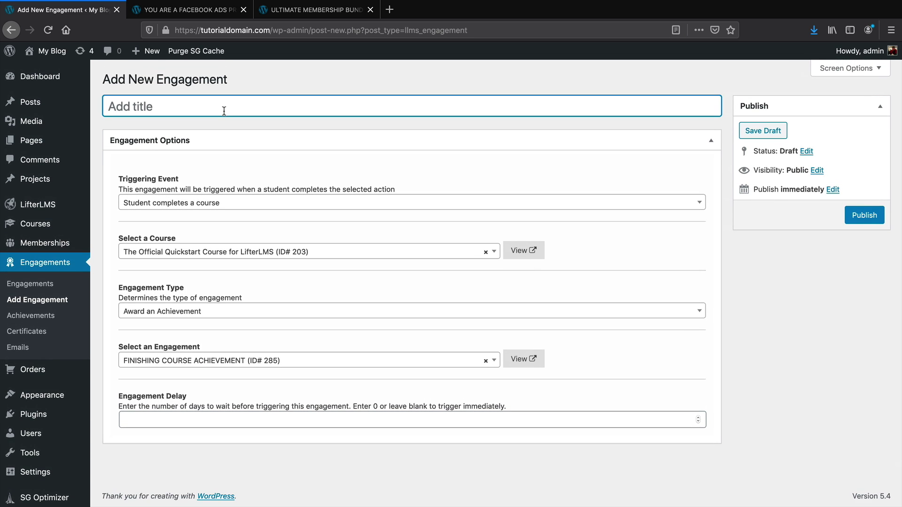
{"action": "type", "text": "FINISHED A COURSE!"}
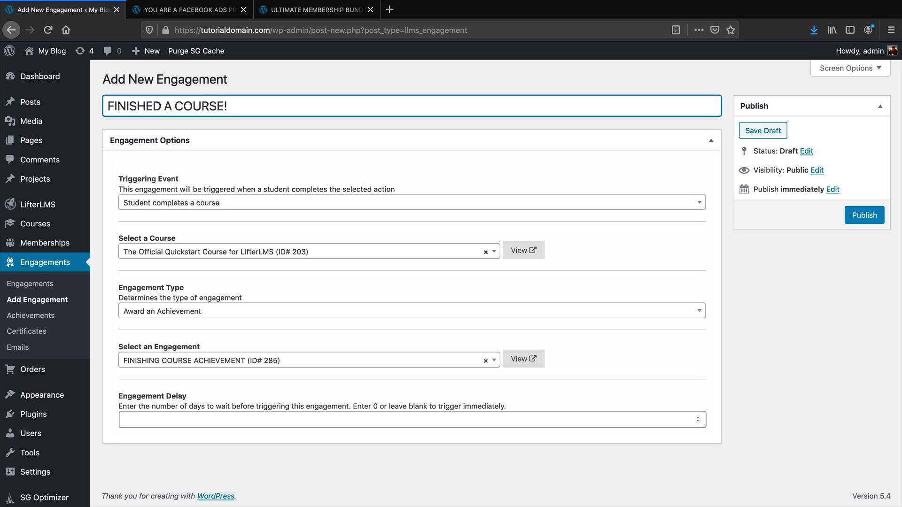
{"action": "left_click", "coordinate": [866, 216]}
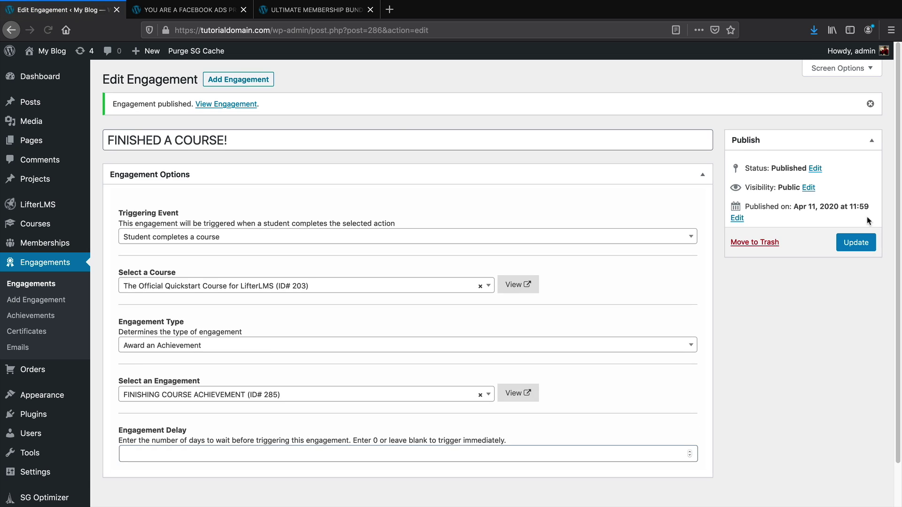
Open the Courses list showing the FaceBook Ads Mastery Course and the Quickstart course
{"action": "mouse_move", "coordinate": [66, 223]}
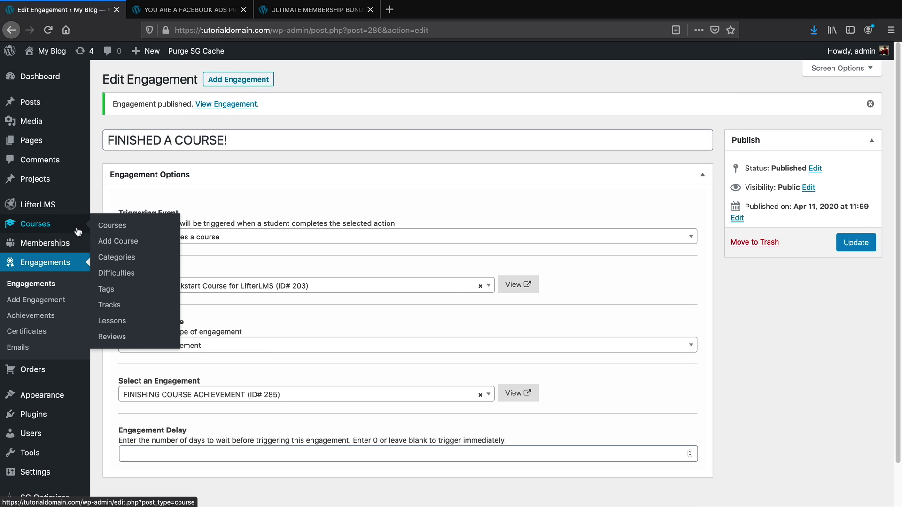
{"action": "left_click", "coordinate": [103, 229]}
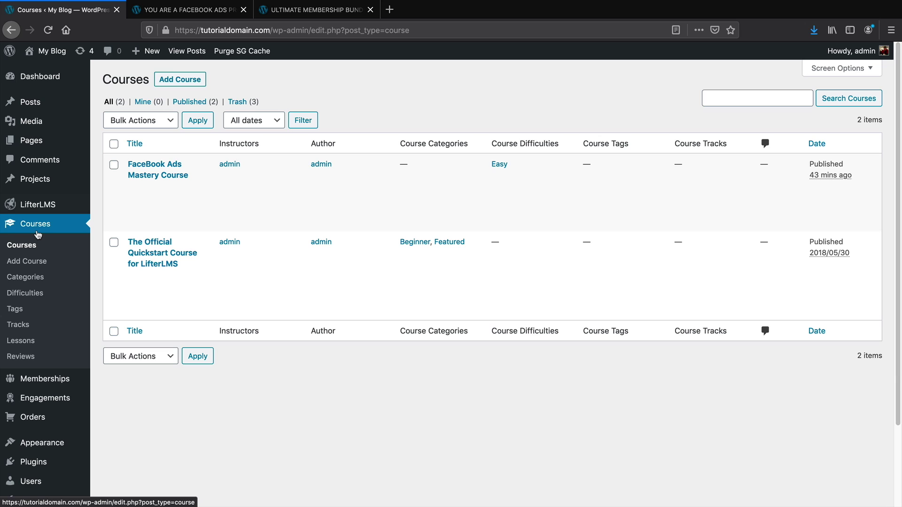
{"action": "mouse_move", "coordinate": [55, 383]}
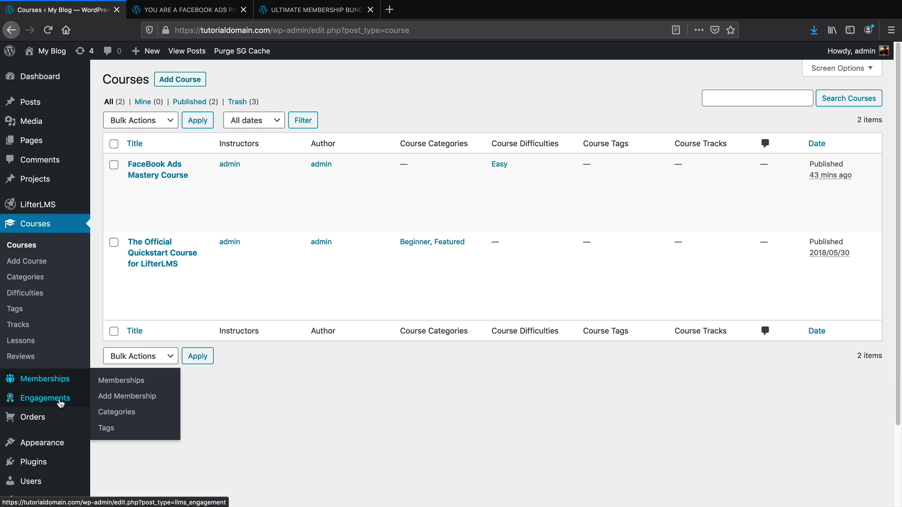
{"action": "mouse_move", "coordinate": [60, 404]}
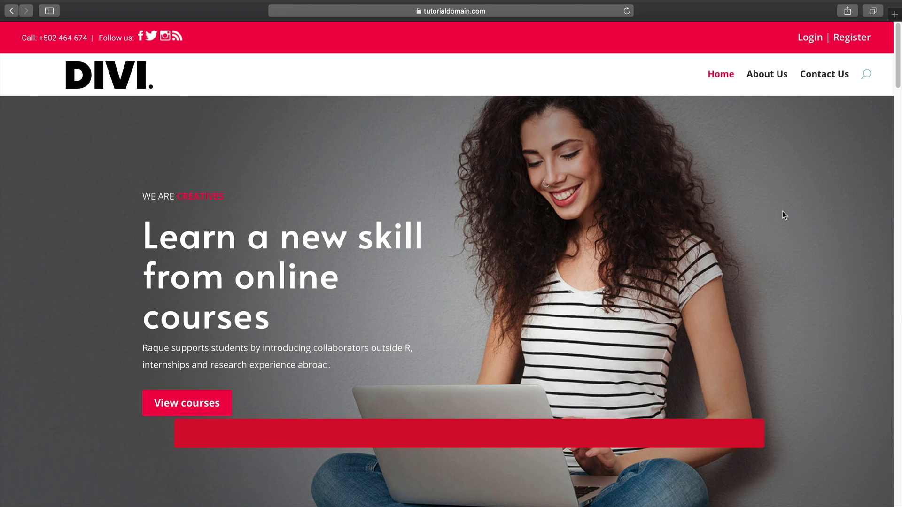
Open The Official Quickstart Course, start its purchase, and submit the student enrollment form
{"action": "scroll", "coordinate": [531, 249], "scroll_direction": "down", "scroll_amount": 14}
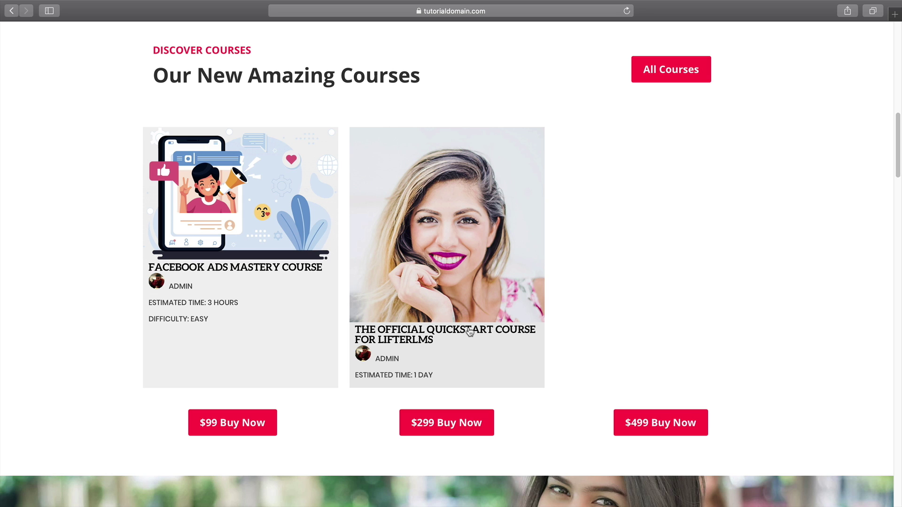
{"action": "left_click", "coordinate": [469, 331]}
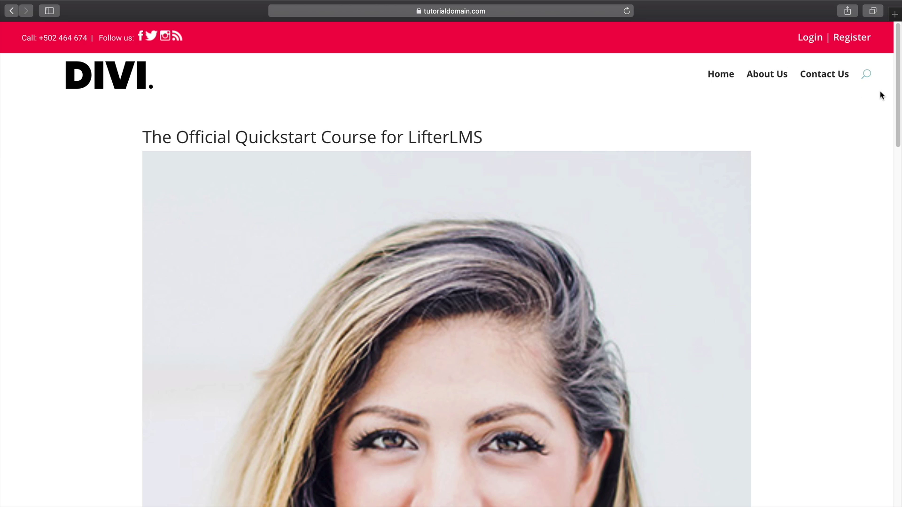
{"action": "left_click_drag", "start_coordinate": [896, 97], "coordinate": [896, 298]}
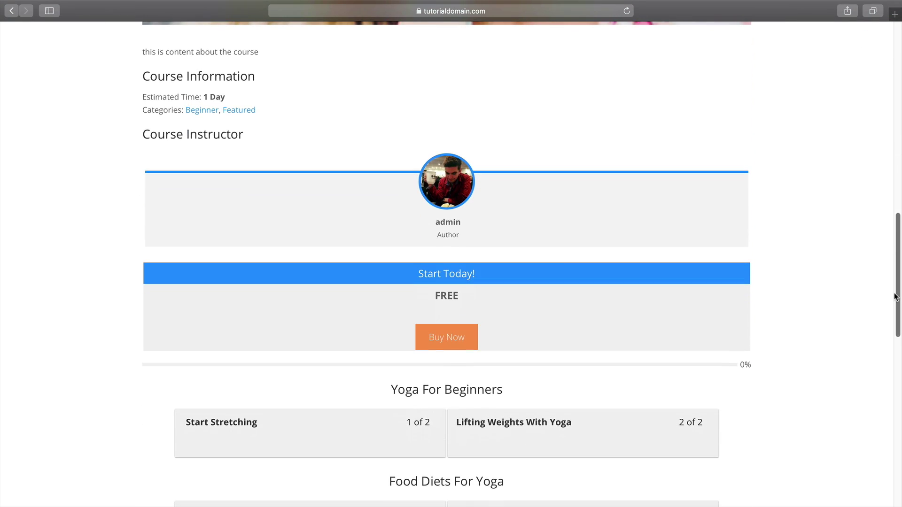
{"action": "left_click", "coordinate": [458, 337]}
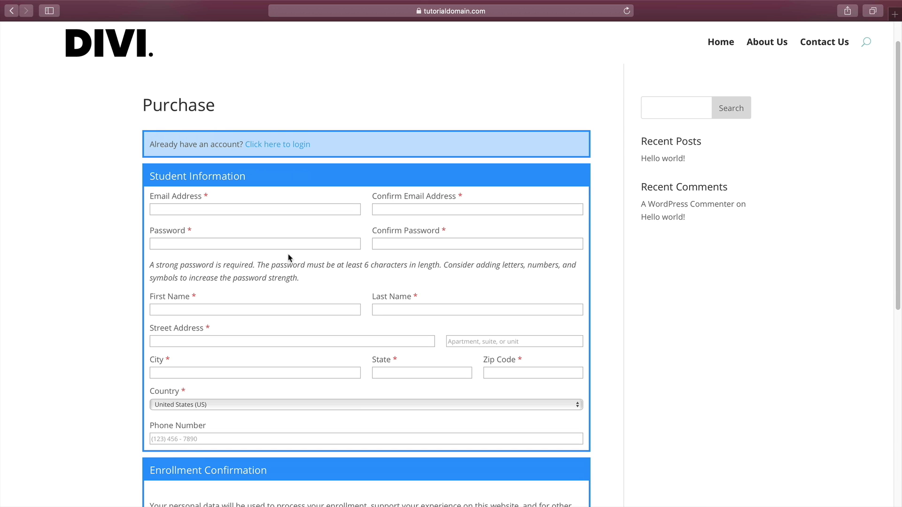
{"action": "scroll", "coordinate": [289, 257], "scroll_direction": "down", "scroll_amount": 5}
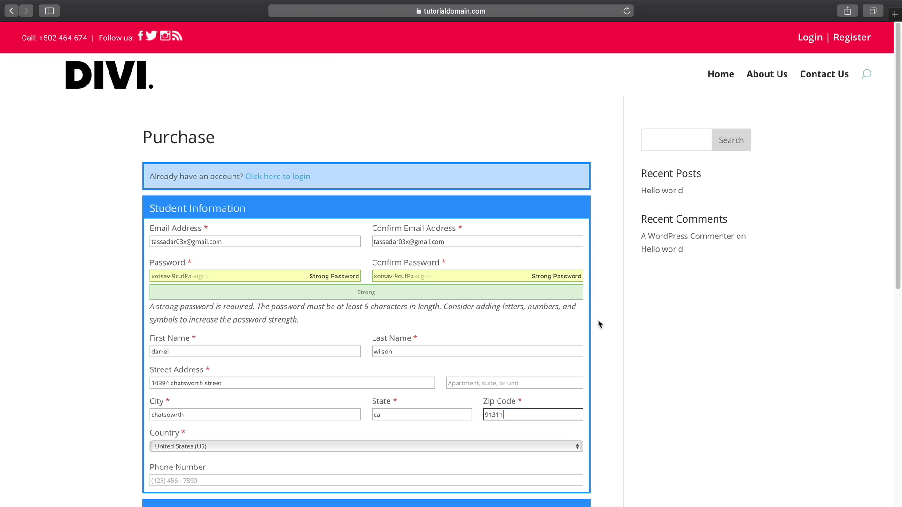
{"action": "scroll", "coordinate": [598, 338], "scroll_direction": "down", "scroll_amount": 5}
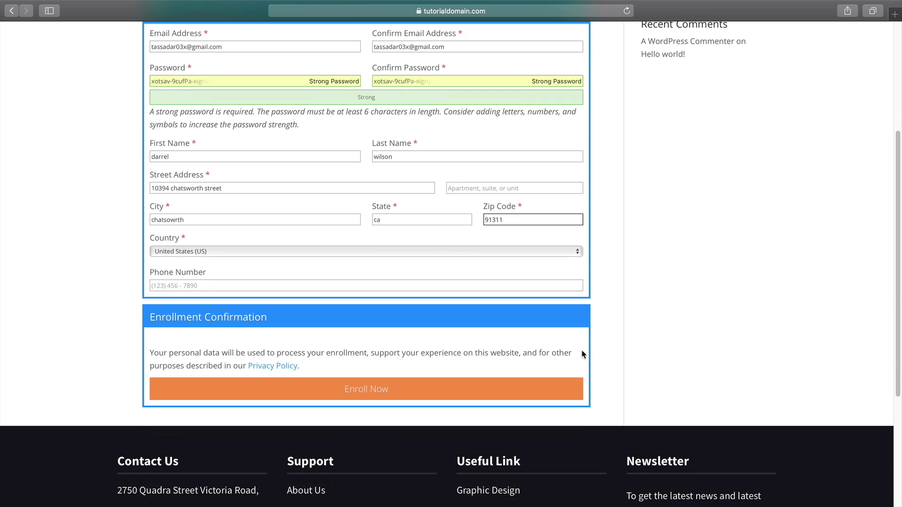
{"action": "left_click", "coordinate": [359, 388]}
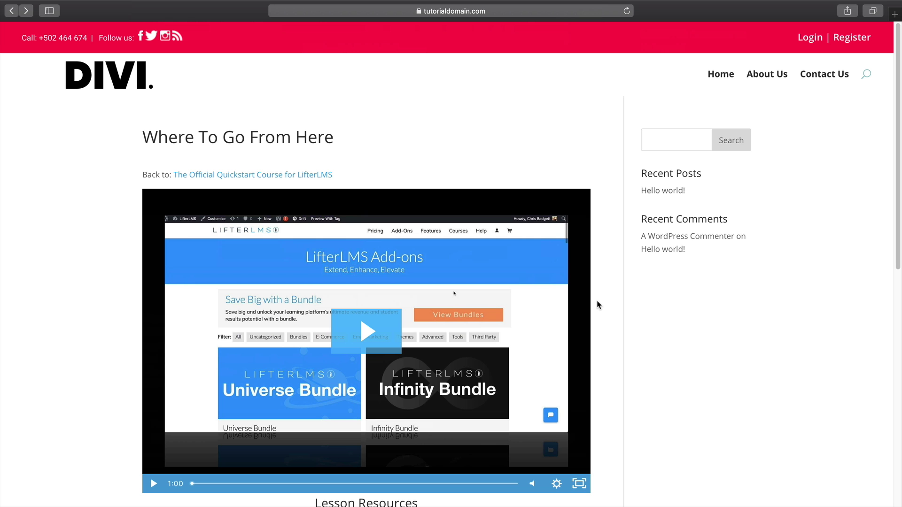
Return to The Official Quickstart Course page and start purchasing it again
{"action": "scroll", "coordinate": [598, 305], "scroll_direction": "down", "scroll_amount": 5}
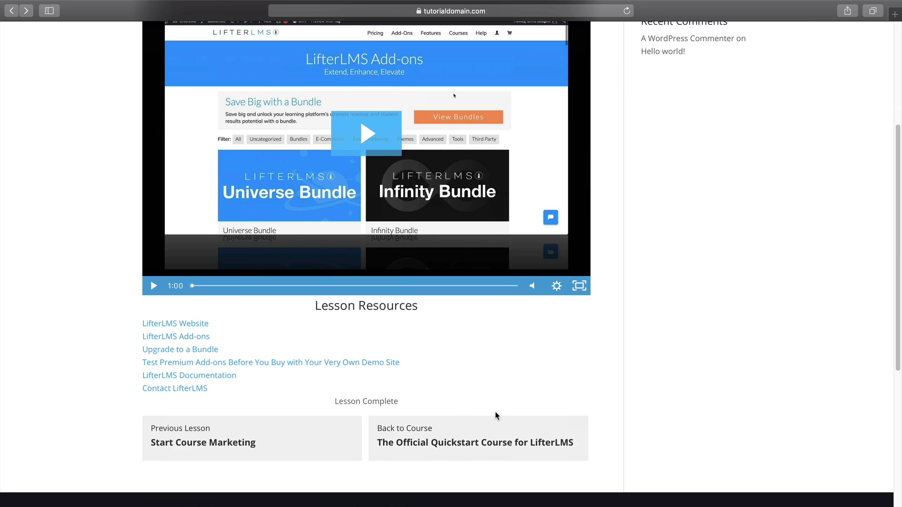
{"action": "left_click", "coordinate": [476, 431]}
{"action": "scroll", "coordinate": [478, 422], "scroll_direction": "down", "scroll_amount": 6}
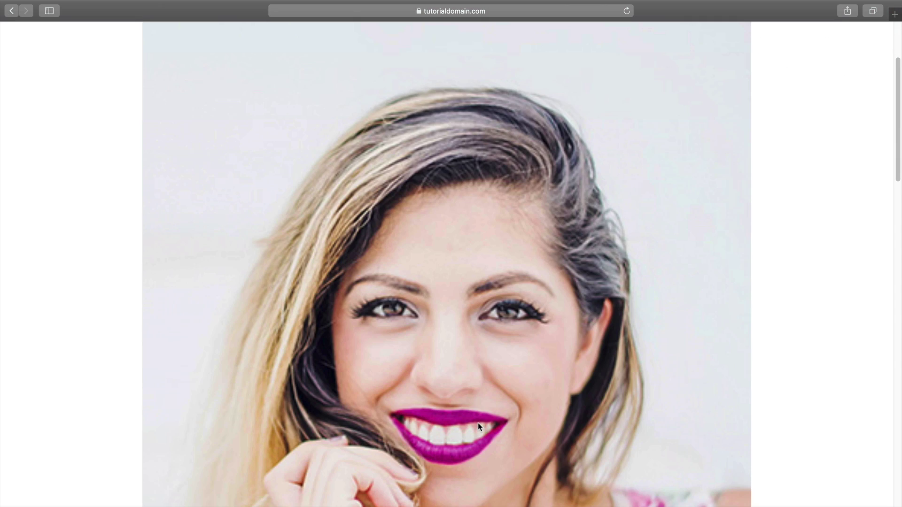
{"action": "scroll", "coordinate": [491, 415], "scroll_direction": "down", "scroll_amount": 5}
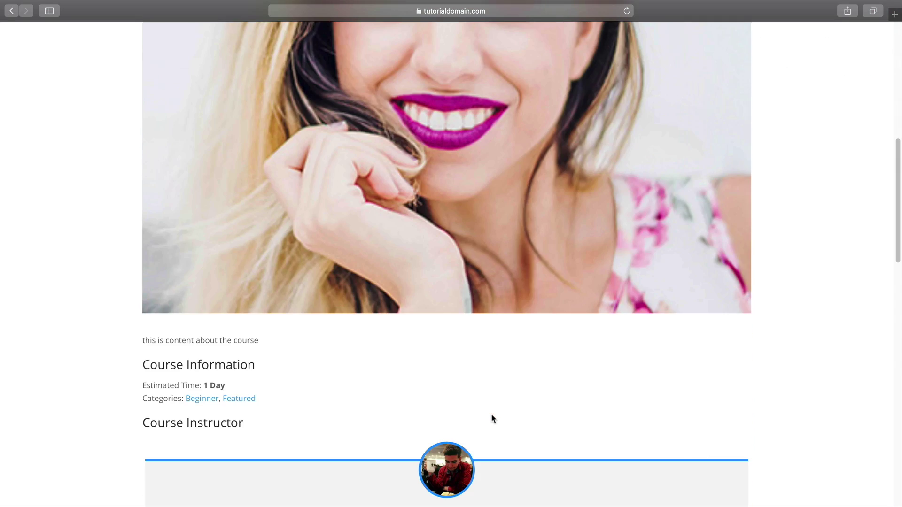
{"action": "scroll", "coordinate": [491, 418], "scroll_direction": "down", "scroll_amount": 4}
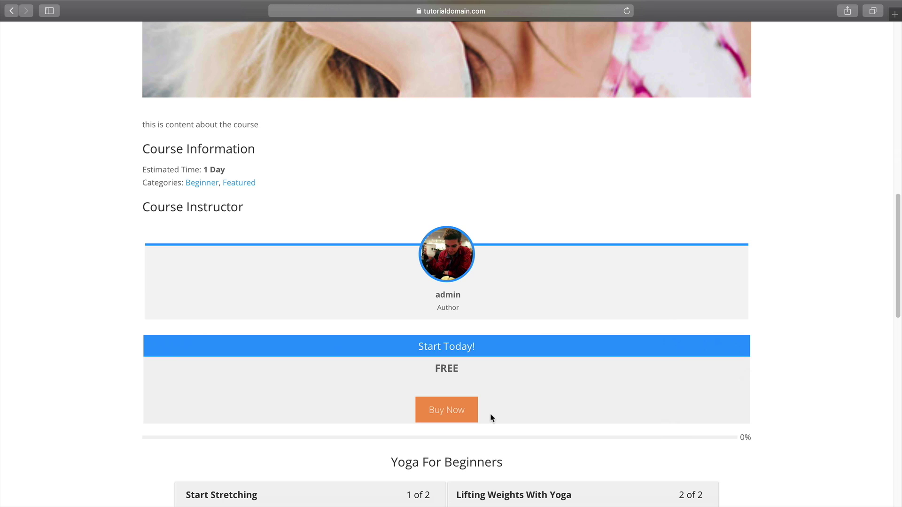
{"action": "left_click", "coordinate": [464, 413]}
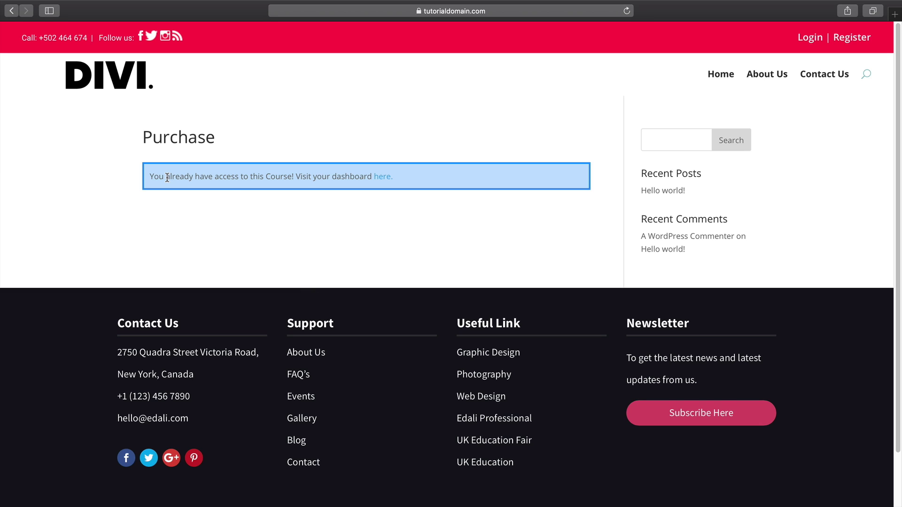
Follow the already-have-access notice to the student Dashboard listing the Quickstart course
{"action": "left_click_drag", "start_coordinate": [167, 178], "coordinate": [338, 175]}
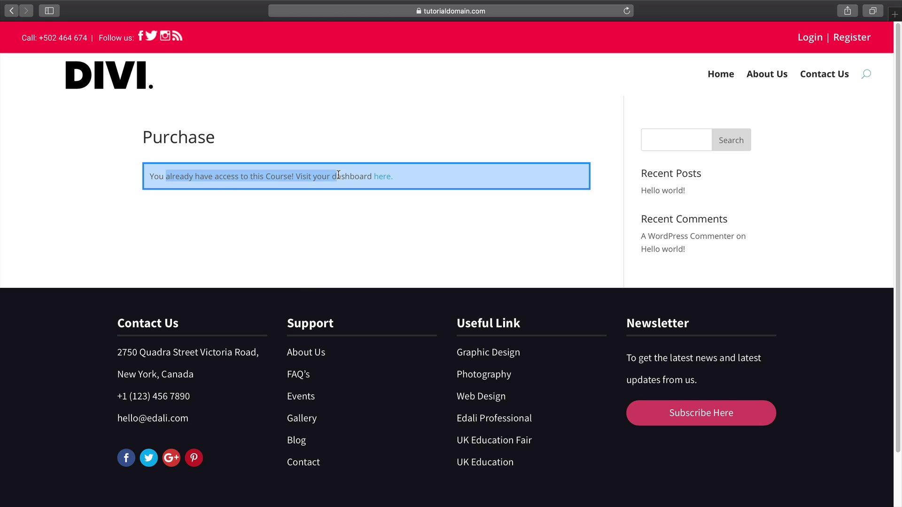
{"action": "left_click", "coordinate": [382, 178]}
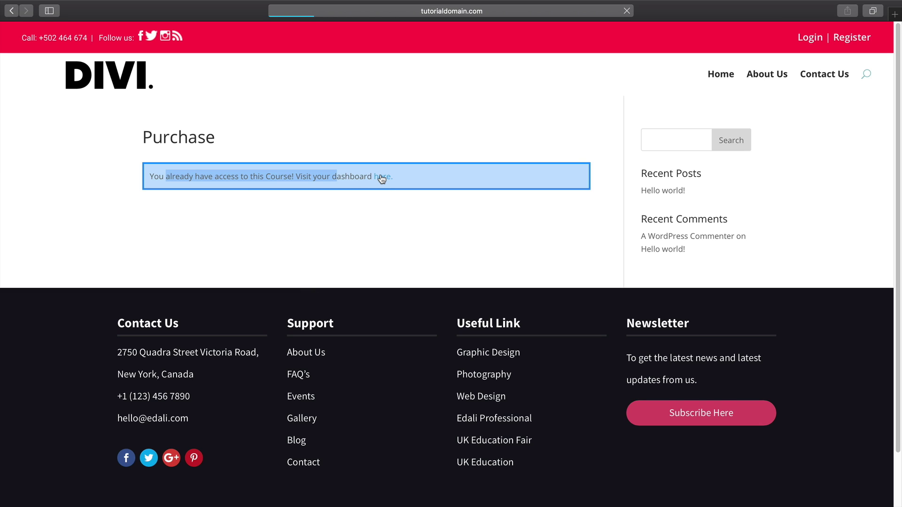
{"action": "scroll", "coordinate": [421, 358], "scroll_direction": "down", "scroll_amount": 1}
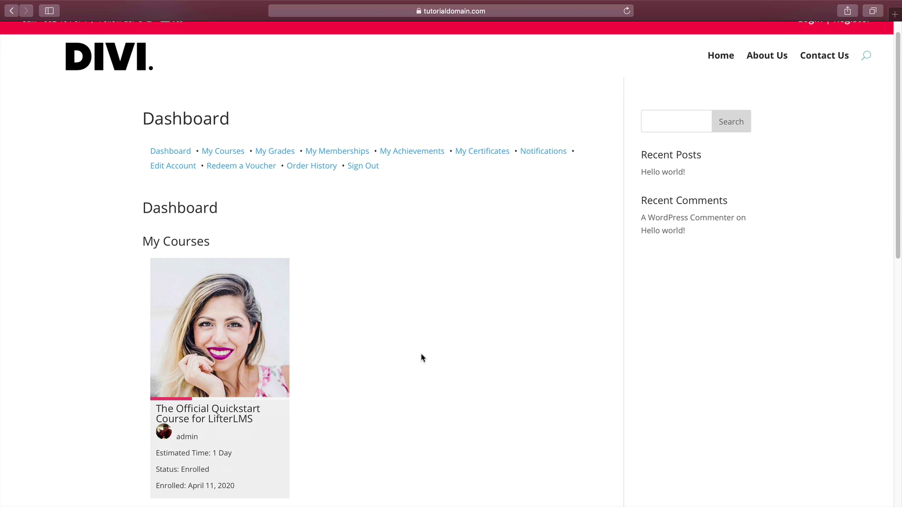
{"action": "scroll", "coordinate": [421, 357], "scroll_direction": "down", "scroll_amount": 2}
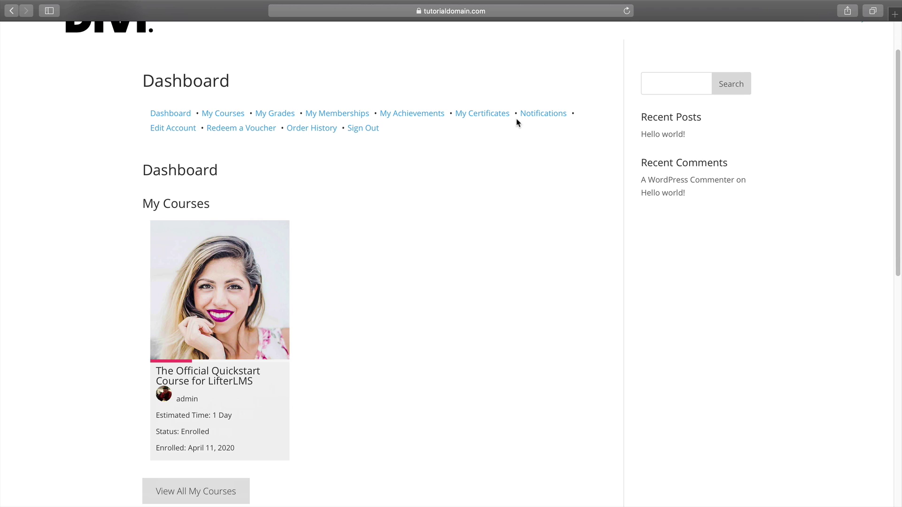
{"action": "scroll", "coordinate": [365, 312], "scroll_direction": "down", "scroll_amount": 5}
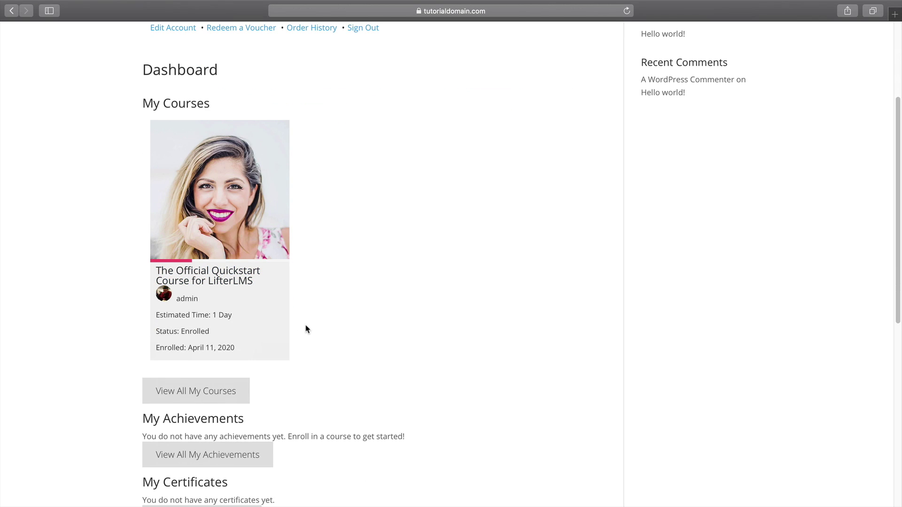
{"action": "scroll", "coordinate": [306, 329], "scroll_direction": "up", "scroll_amount": 5}
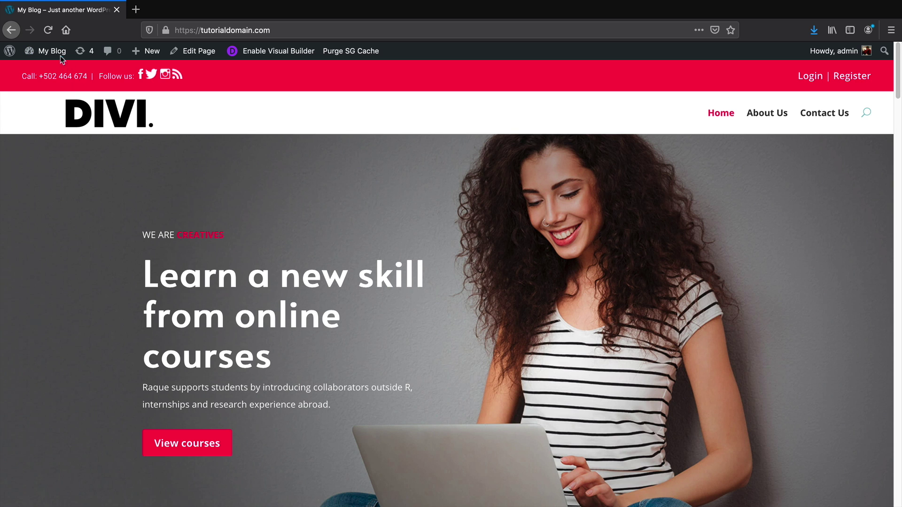
Go to Appearance > Menus from the admin dashboard
{"action": "mouse_move", "coordinate": [60, 55]}
{"action": "left_click", "coordinate": [54, 73]}
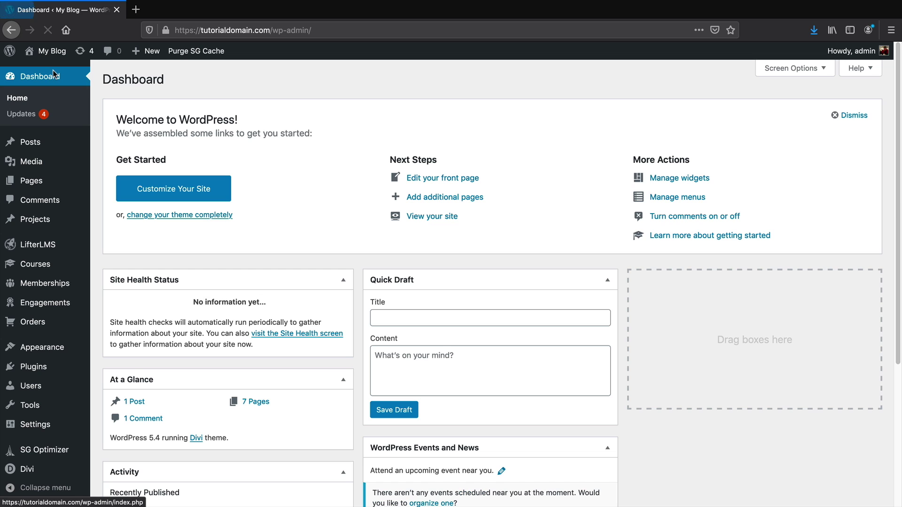
{"action": "mouse_move", "coordinate": [53, 348]}
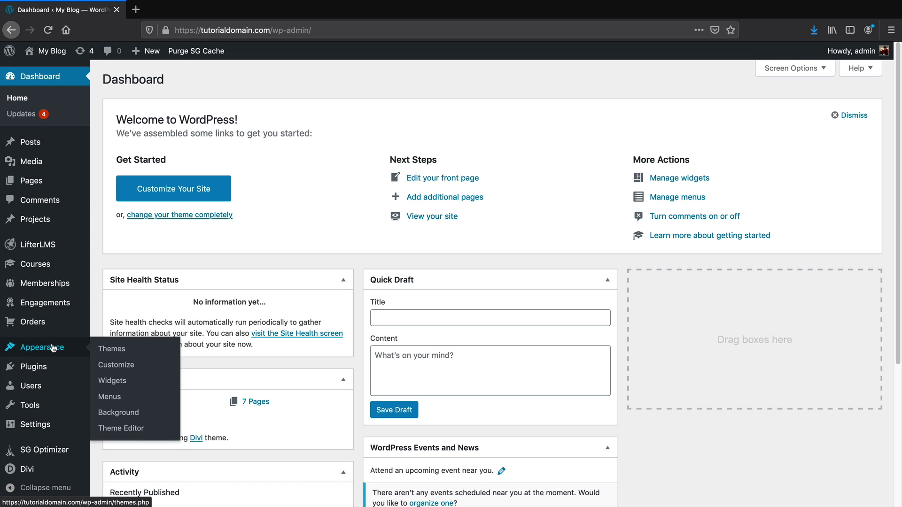
{"action": "left_click", "coordinate": [119, 401]}
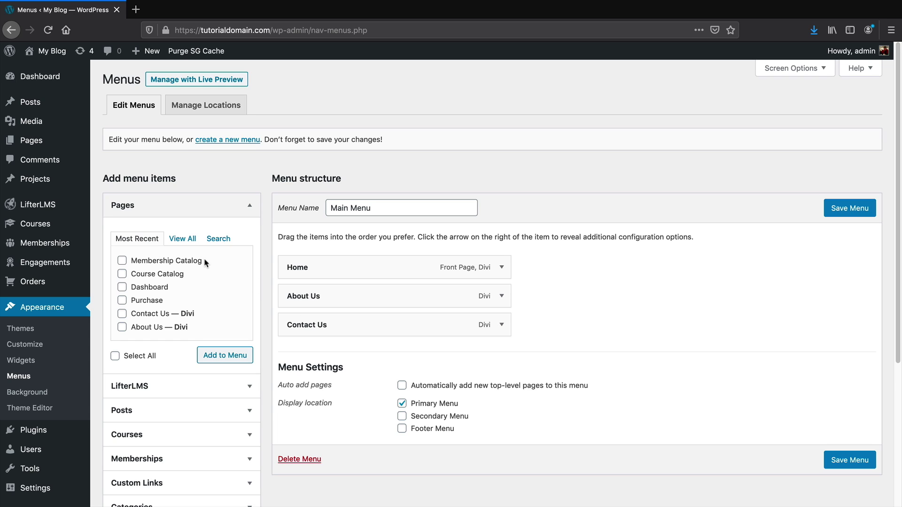
Add Dashboard, Purchase, Membership Catalog and Course Catalog pages to the Main Menu and save it
{"action": "left_click", "coordinate": [182, 239]}
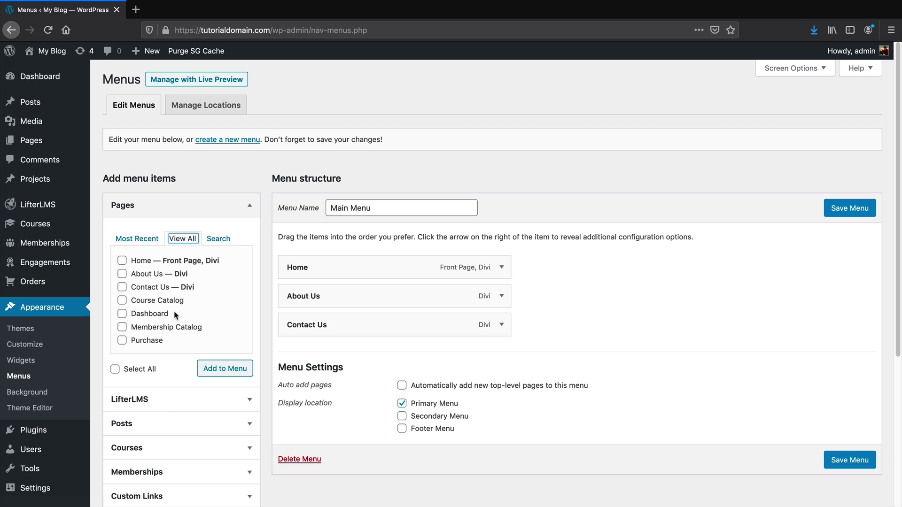
{"action": "left_click", "coordinate": [122, 317]}
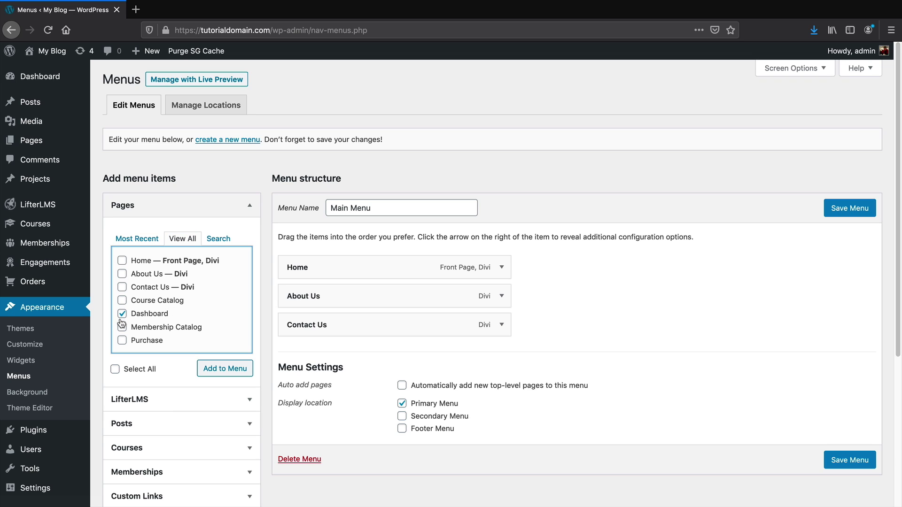
{"action": "left_click", "coordinate": [121, 340]}
{"action": "left_click", "coordinate": [122, 327]}
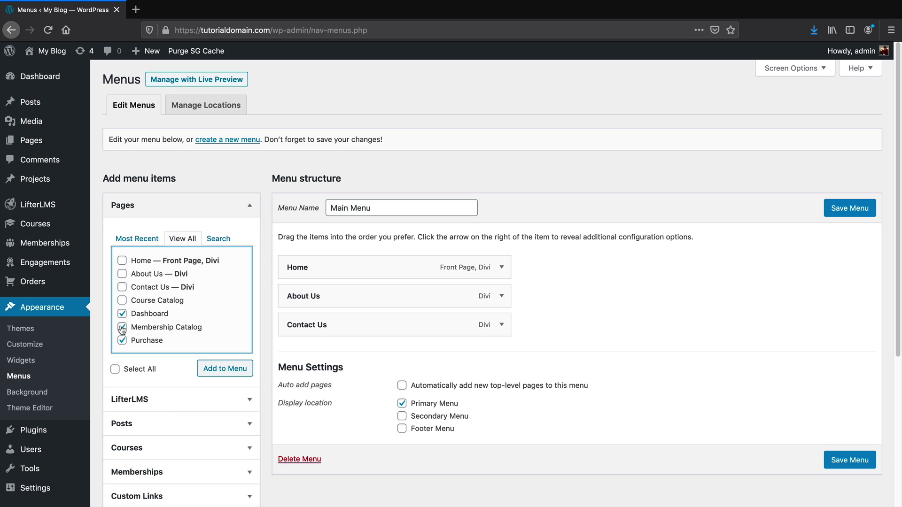
{"action": "left_click", "coordinate": [122, 300]}
{"action": "left_click", "coordinate": [226, 370]}
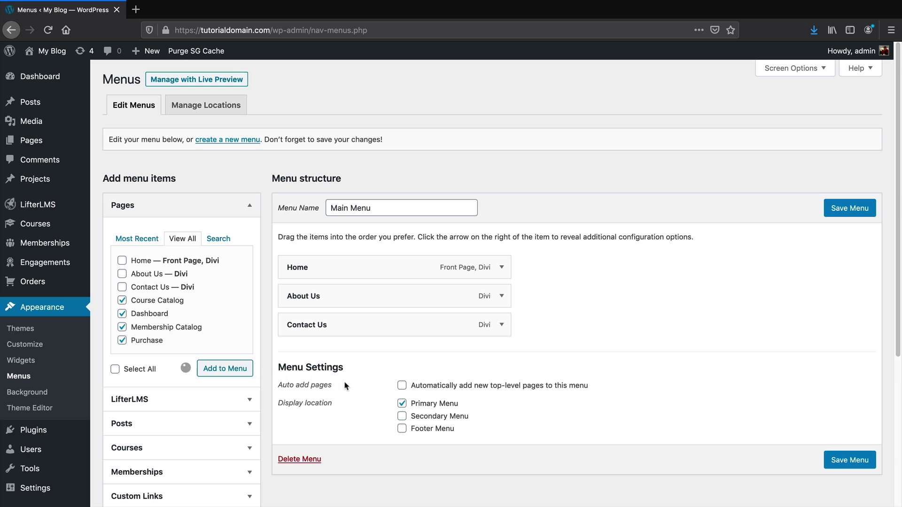
{"action": "left_click", "coordinate": [851, 211]}
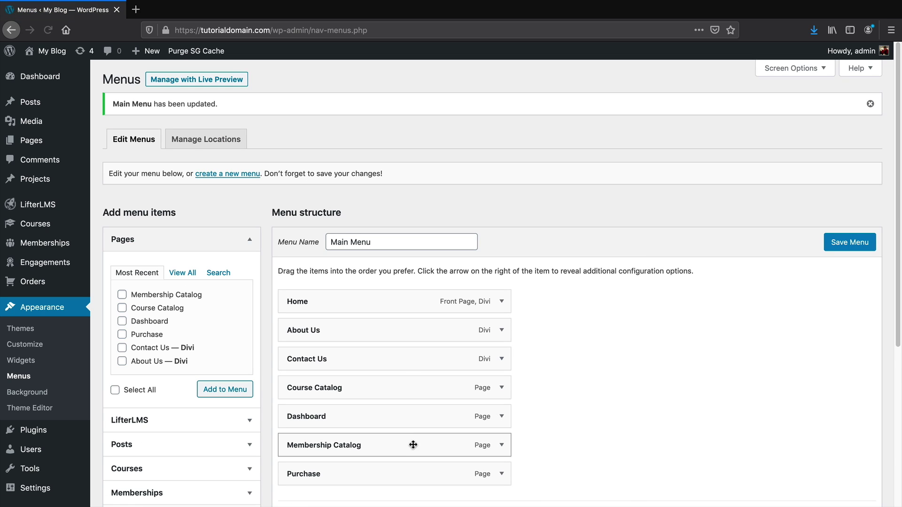
Visit the live site from the admin bar
{"action": "left_click_drag", "start_coordinate": [395, 469], "coordinate": [336, 474]}
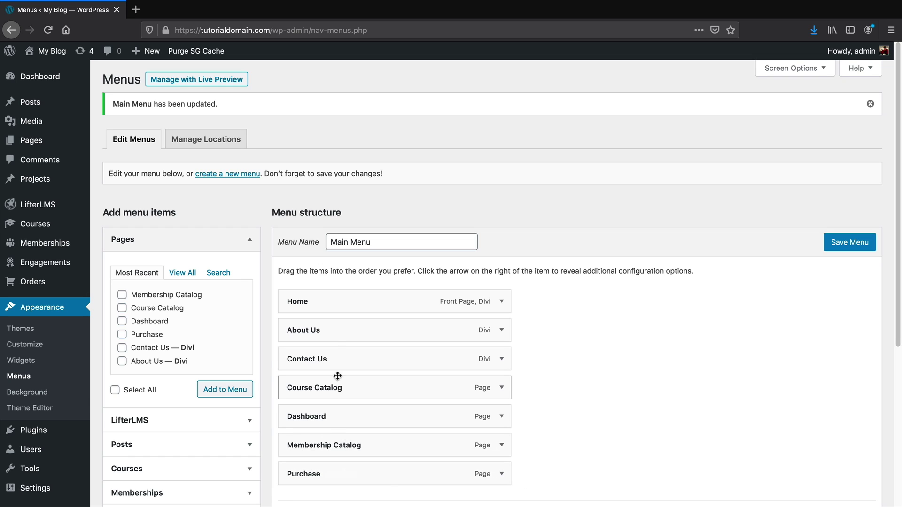
{"action": "mouse_move", "coordinate": [49, 53]}
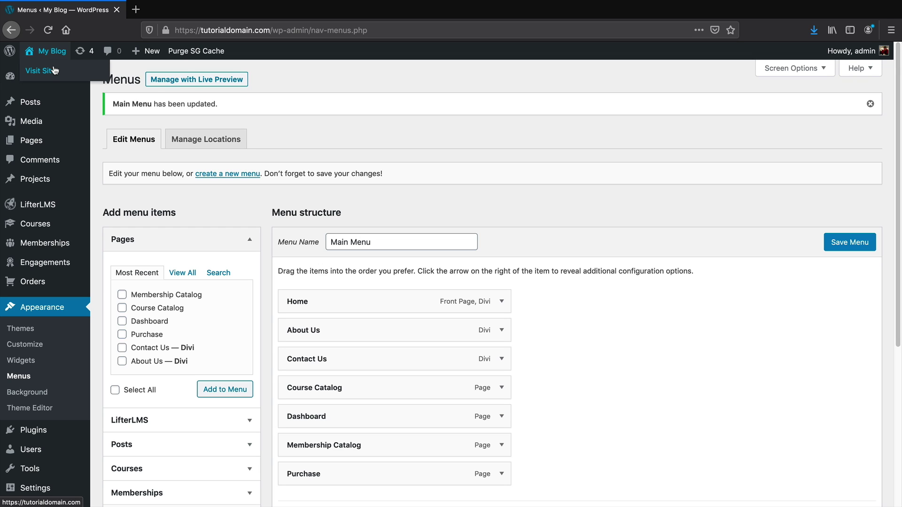
{"action": "left_click", "coordinate": [54, 70]}
Check the new Course Catalog, Dashboard, Membership Catalog and Purchase menu pages on the live site
{"action": "left_click", "coordinate": [581, 236]}
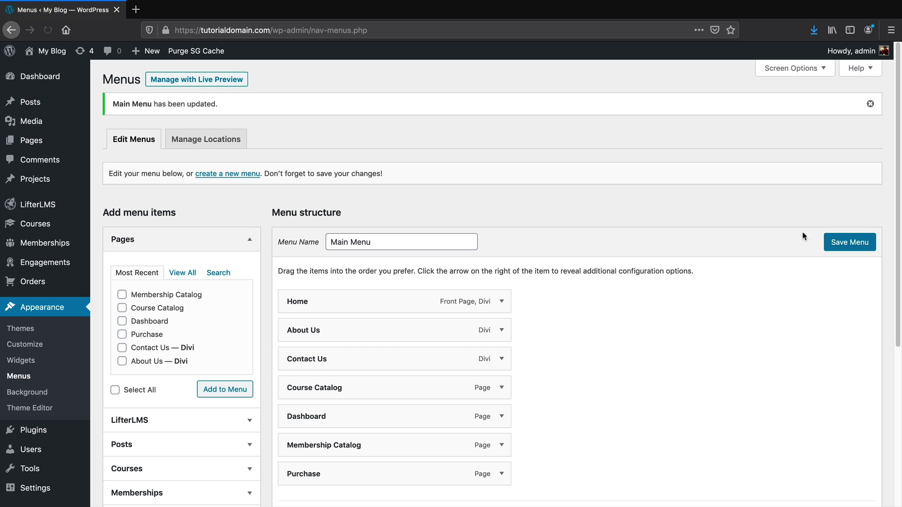
{"action": "mouse_move", "coordinate": [46, 60]}
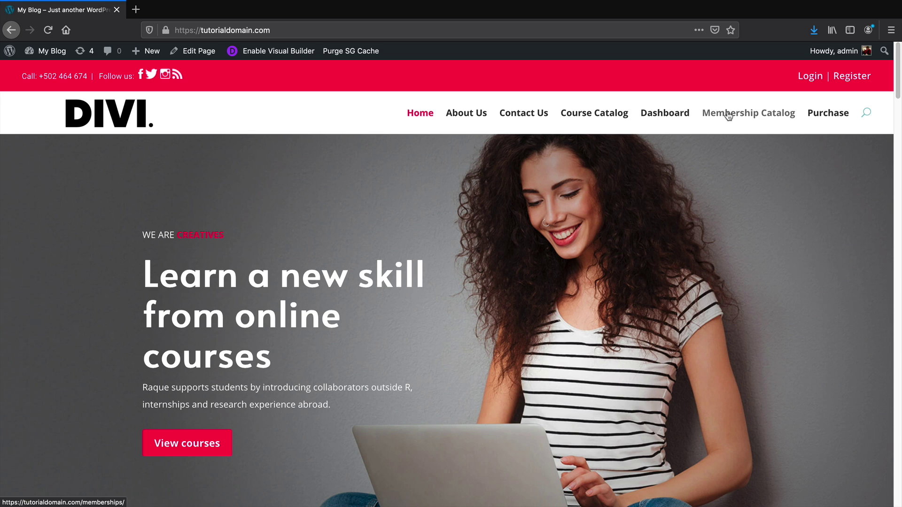
{"action": "left_click", "coordinate": [602, 115]}
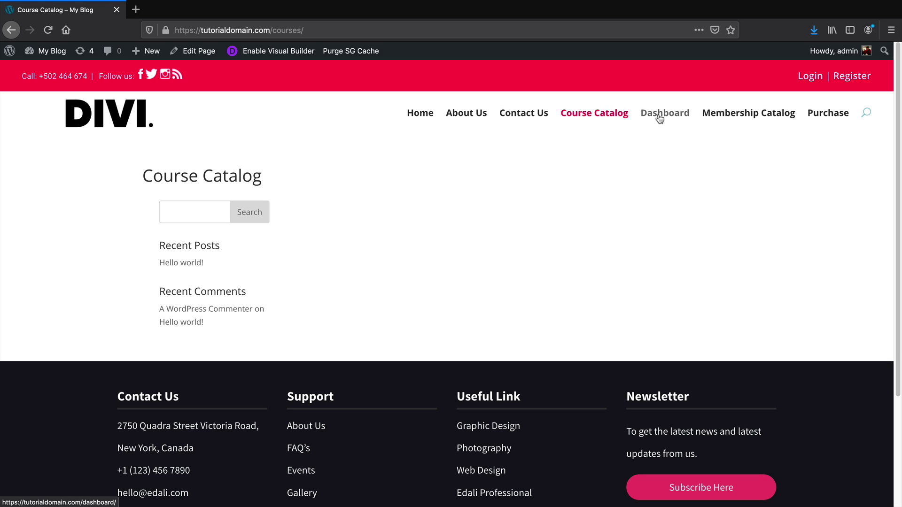
{"action": "left_click", "coordinate": [659, 118]}
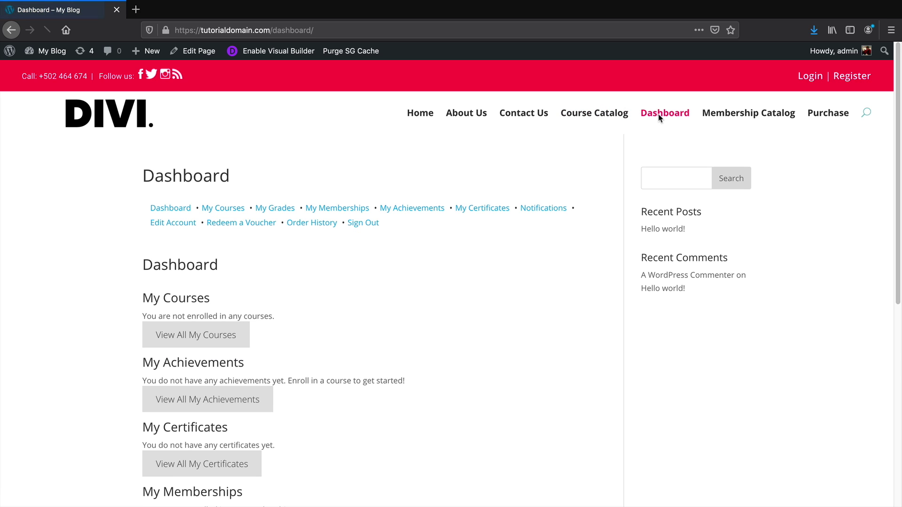
{"action": "left_click", "coordinate": [743, 118]}
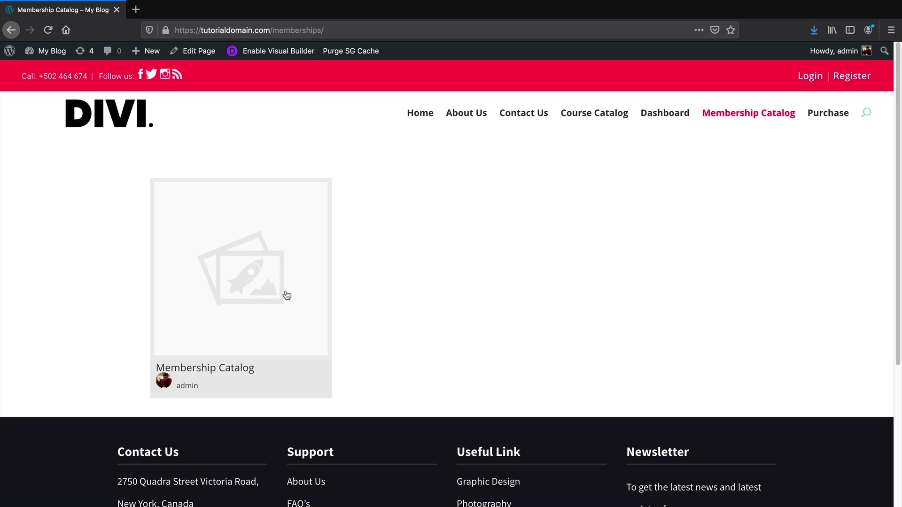
{"action": "left_click", "coordinate": [825, 117]}
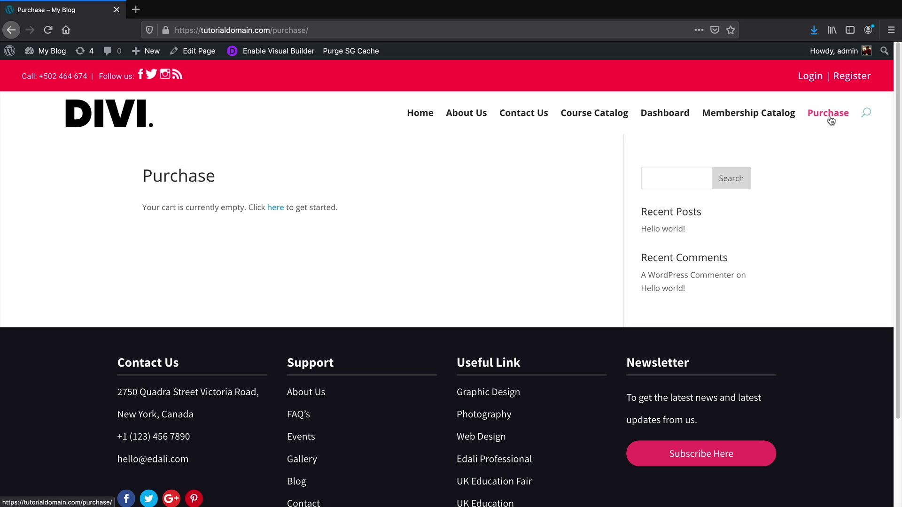
{"action": "left_click", "coordinate": [768, 122]}
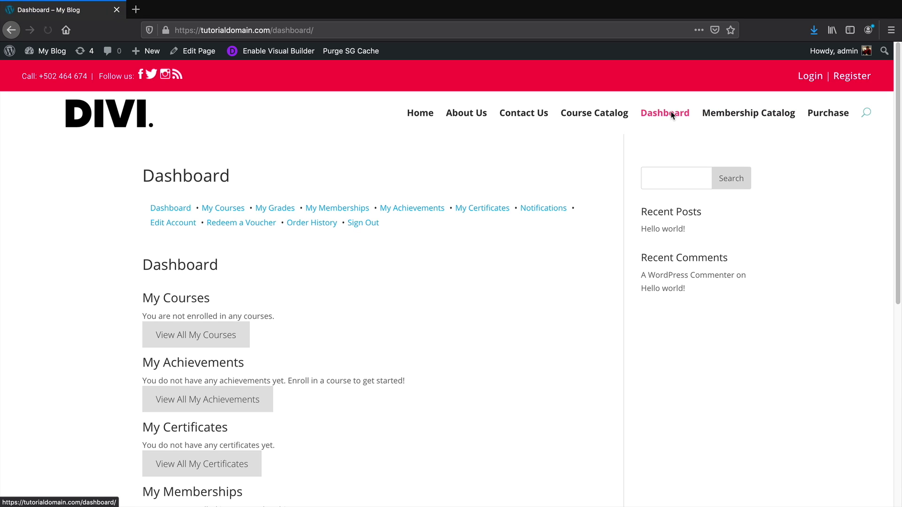
Return to the Course Catalog, then switch to the student's browser showing their Dashboard
{"action": "scroll", "coordinate": [589, 211], "scroll_direction": "down", "scroll_amount": 1}
{"action": "scroll", "coordinate": [588, 211], "scroll_direction": "down", "scroll_amount": 1}
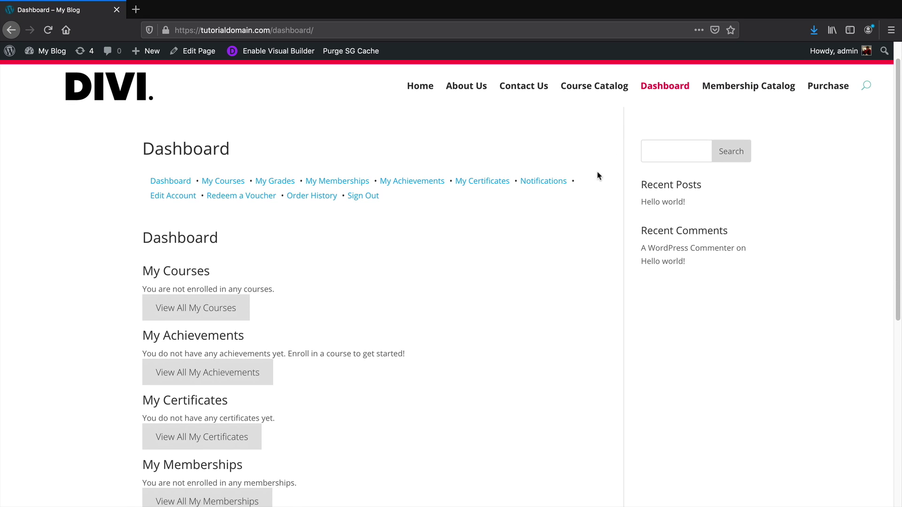
{"action": "left_click", "coordinate": [602, 89]}
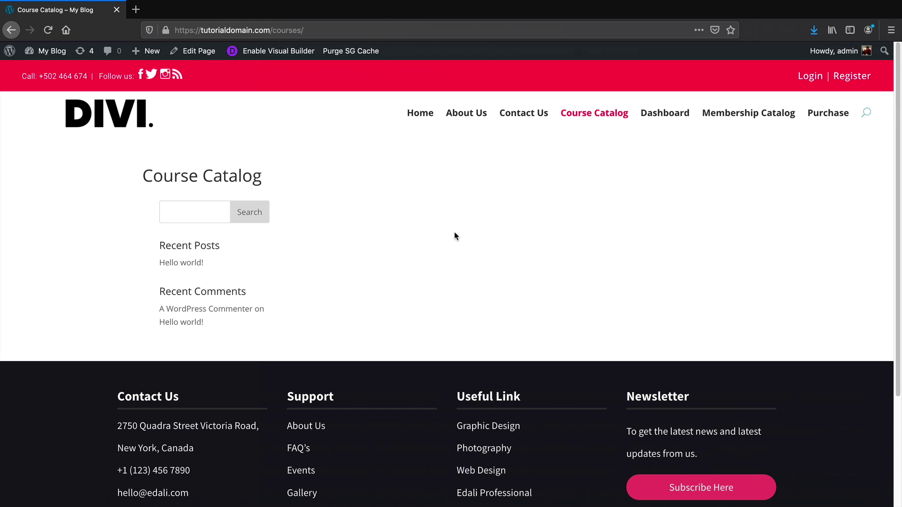
{"action": "key", "text": "super+Tab"}
{"action": "key", "text": "super+Tab"}
{"action": "key", "text": "super+shift+Tab"}
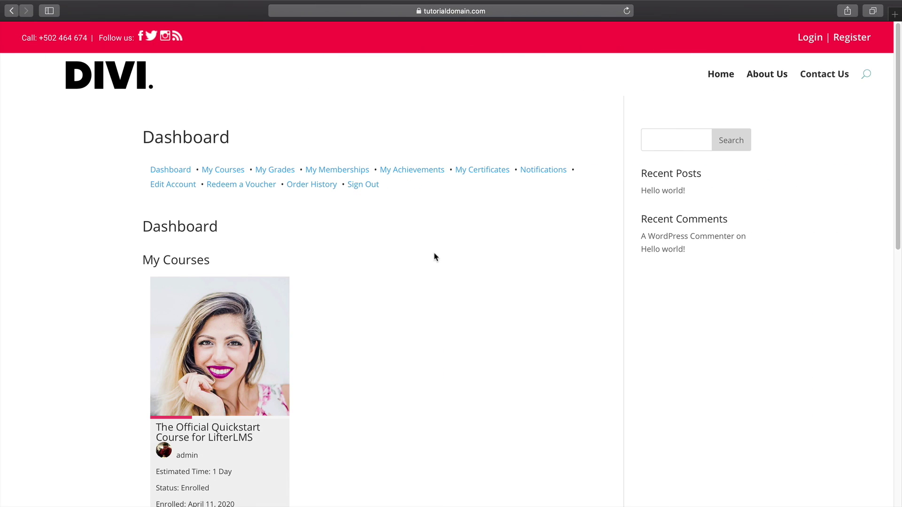
Reload the student's Dashboard to show the new menu items, then switch back to Firefox
{"action": "right_click", "coordinate": [436, 234]}
{"action": "left_click", "coordinate": [455, 248]}
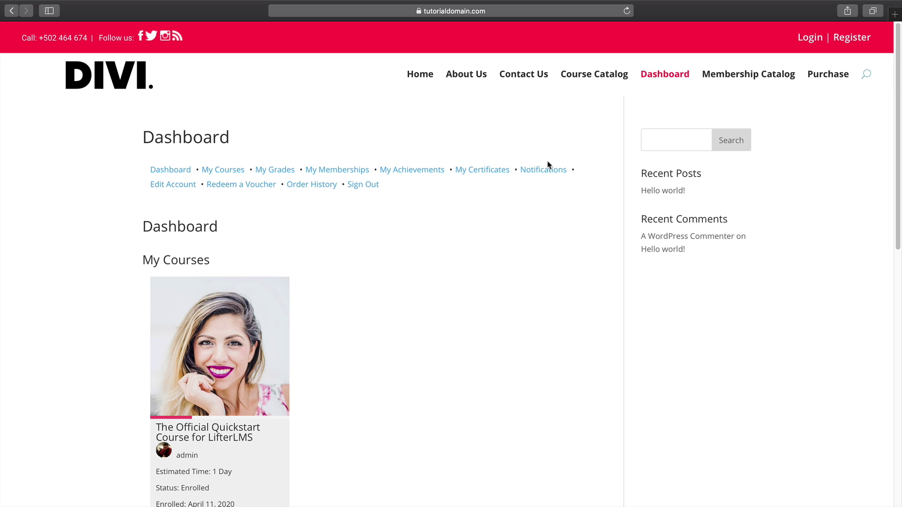
{"action": "key", "text": "super+Tab"}
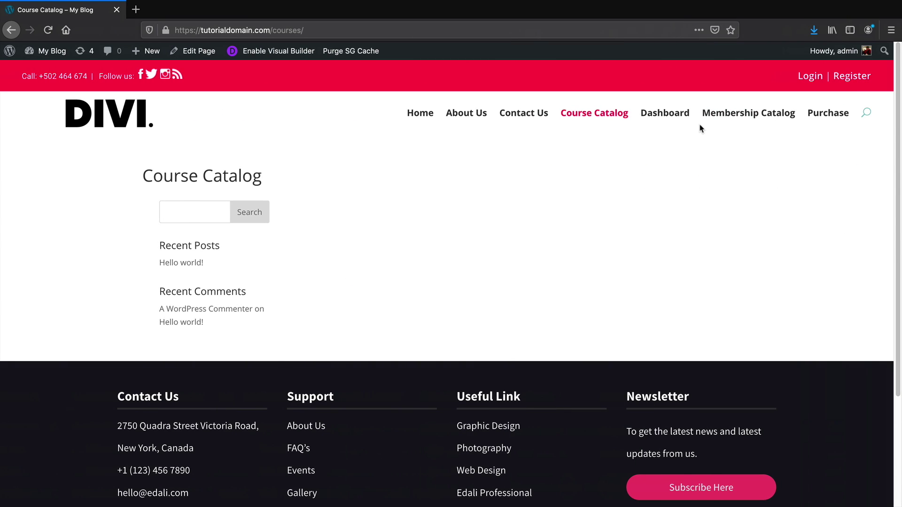
Give the Dashboard page a No Sidebar layout, update it, and launch the Divi Builder
{"action": "left_click", "coordinate": [683, 117]}
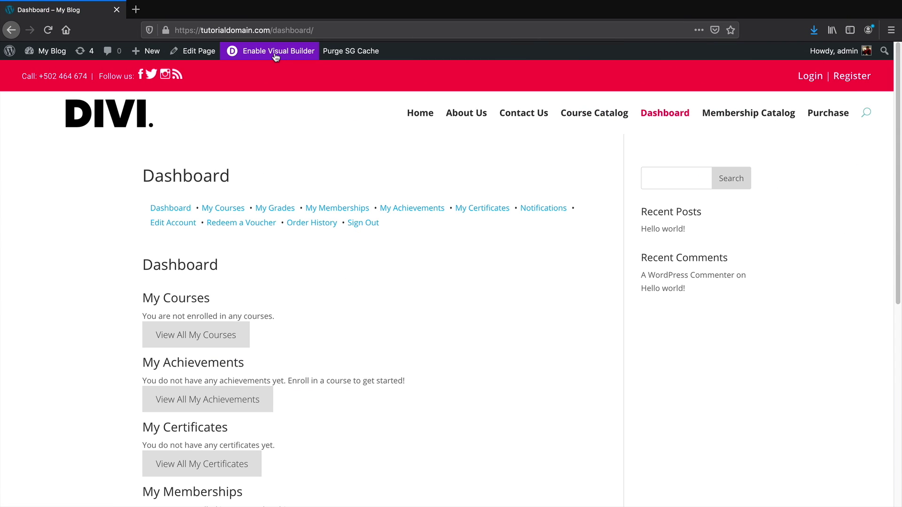
{"action": "left_click", "coordinate": [211, 55]}
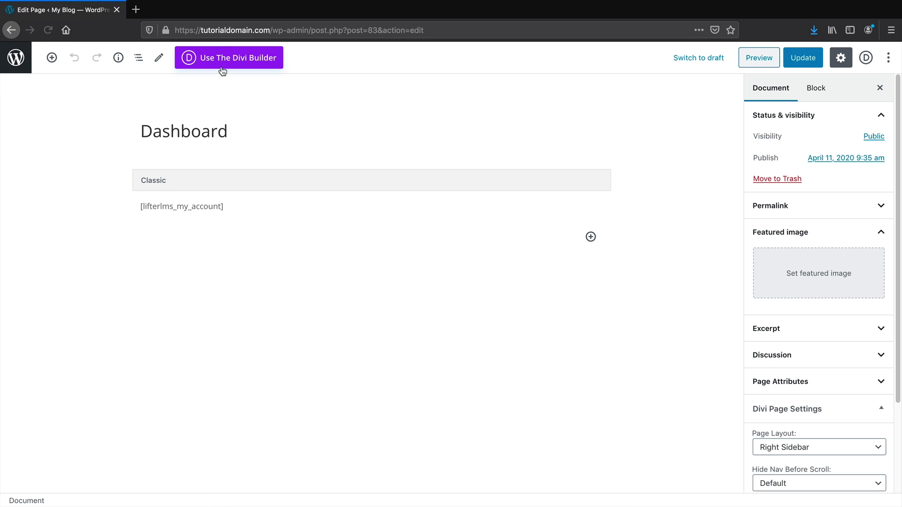
{"action": "left_click", "coordinate": [805, 449]}
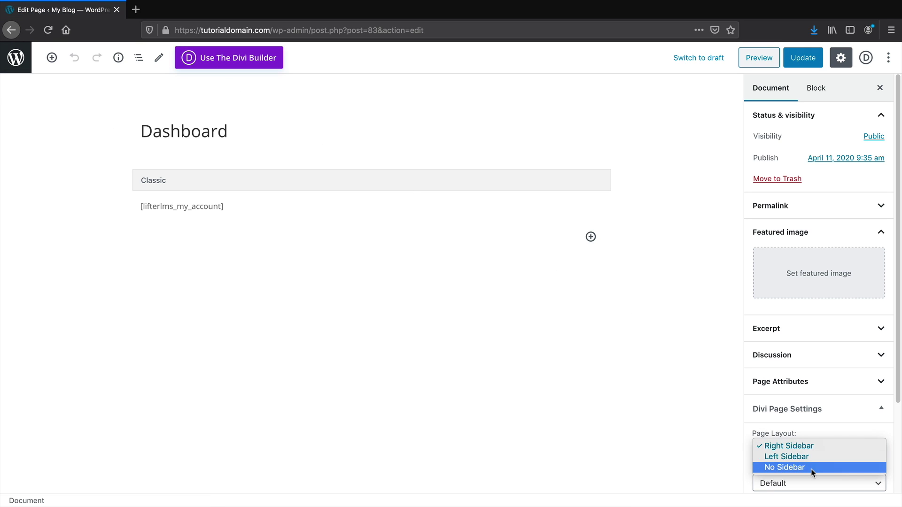
{"action": "left_click", "coordinate": [810, 469]}
{"action": "left_click", "coordinate": [804, 58]}
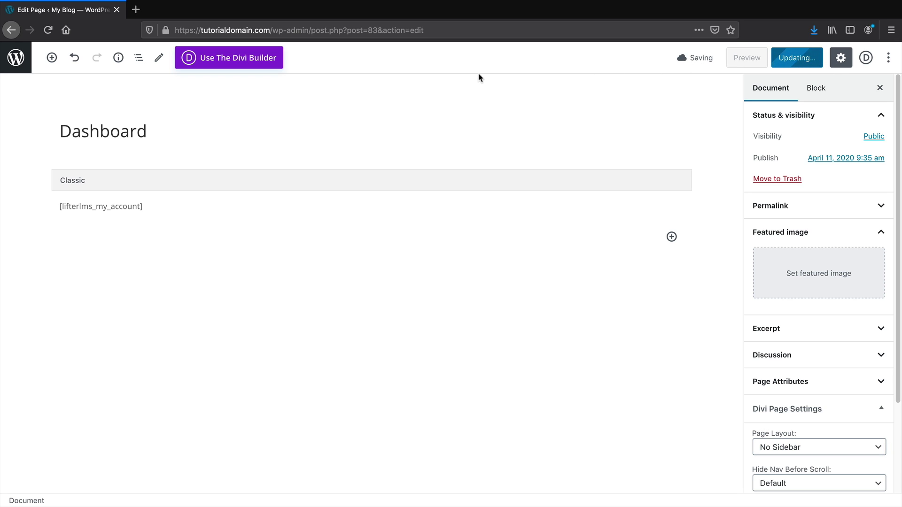
{"action": "left_click", "coordinate": [254, 60]}
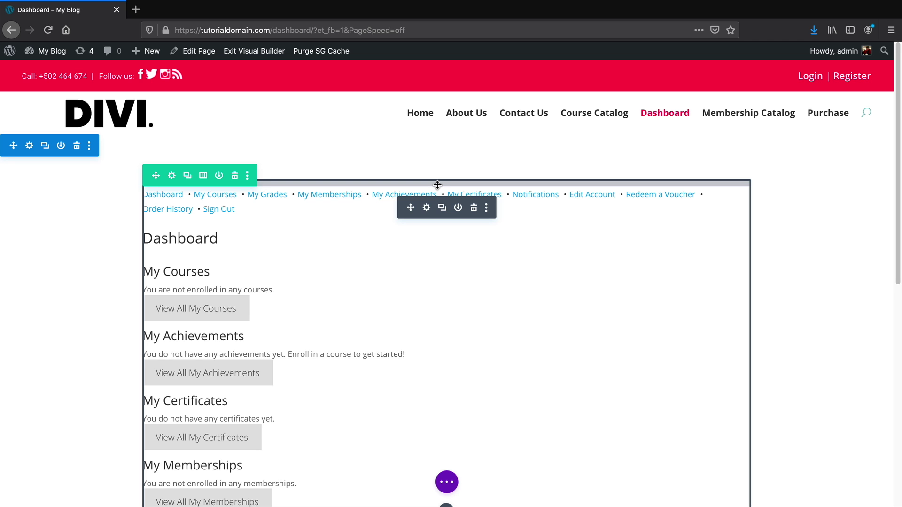
Add 53px top padding to the account content and set its H1 font to Abhaya Libre
{"action": "left_click_drag", "start_coordinate": [443, 160], "coordinate": [445, 166]}
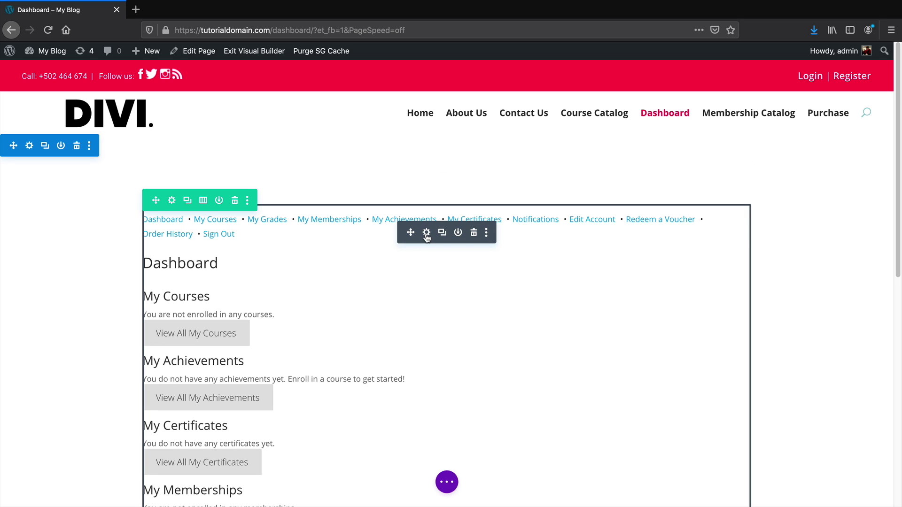
{"action": "left_click", "coordinate": [426, 233]}
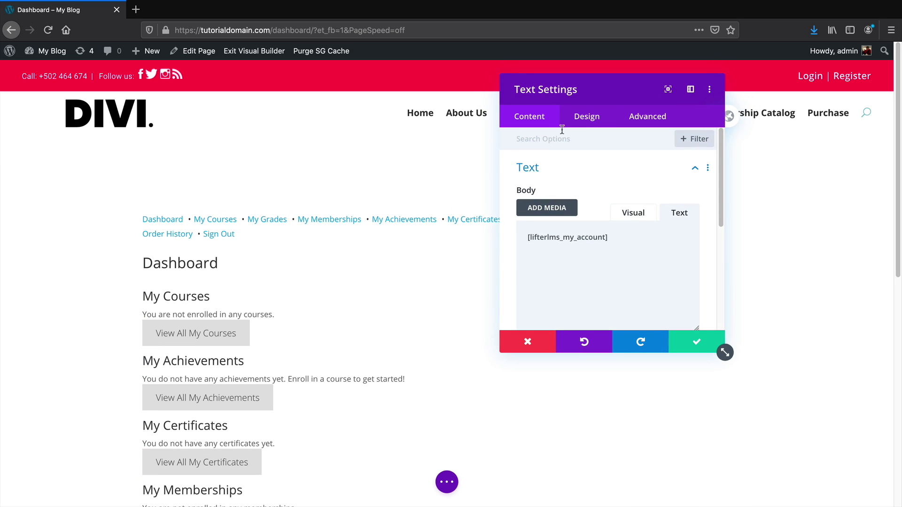
{"action": "left_click", "coordinate": [578, 127]}
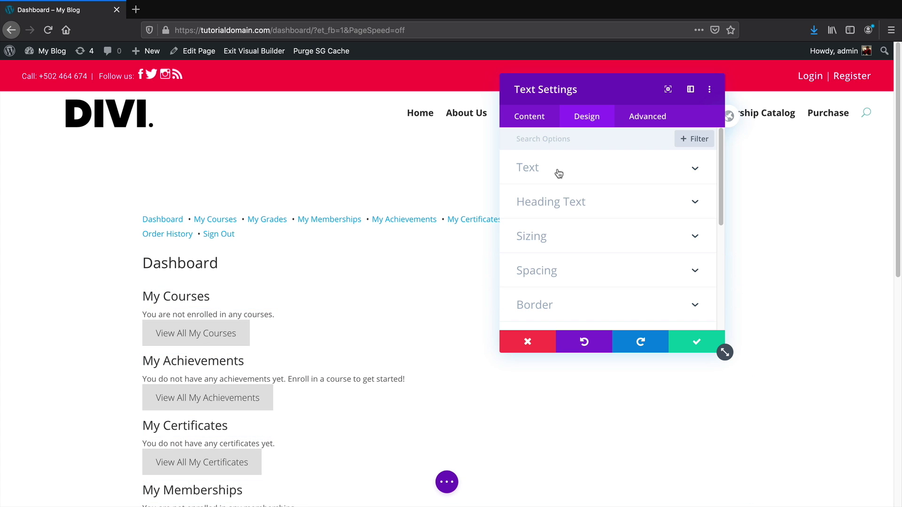
{"action": "left_click", "coordinate": [585, 200]}
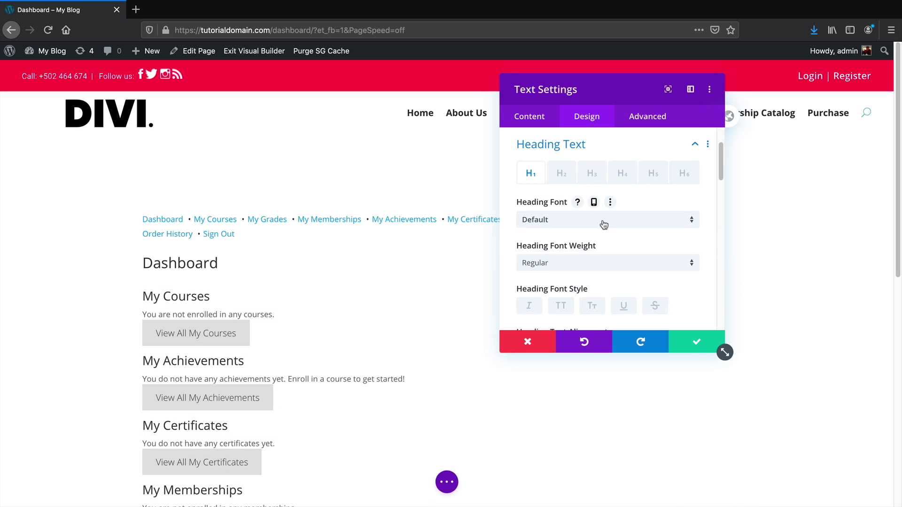
{"action": "left_click", "coordinate": [604, 258]}
{"action": "left_click", "coordinate": [609, 264]}
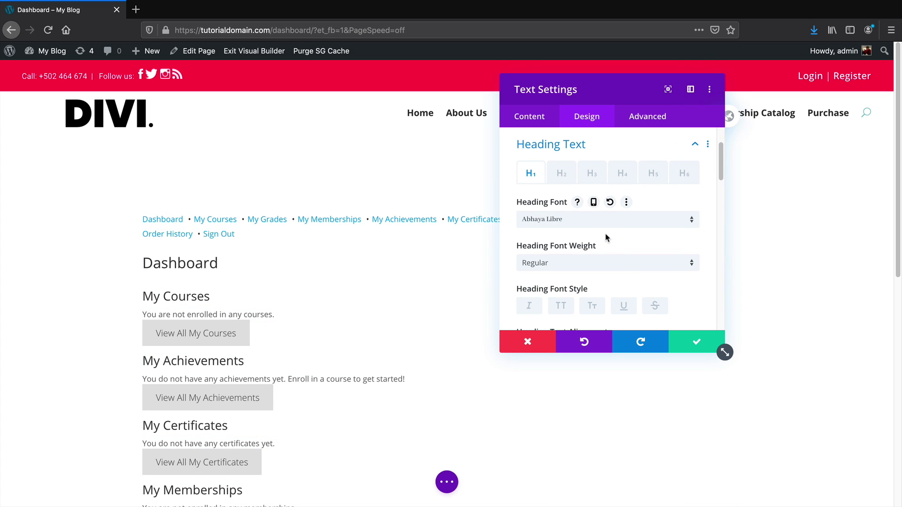
Set the H2 heading font to Abril Fatface and save the text module
{"action": "left_click", "coordinate": [562, 174]}
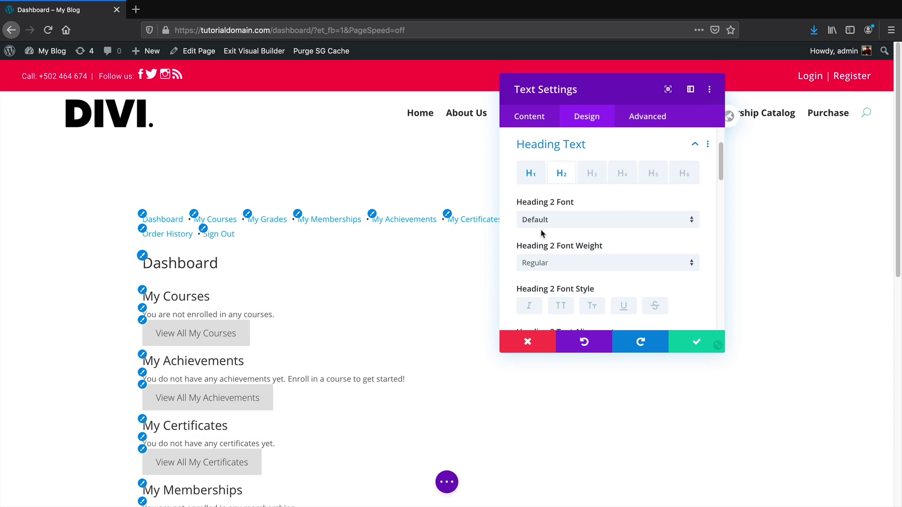
{"action": "left_click", "coordinate": [566, 220]}
{"action": "left_click", "coordinate": [579, 306]}
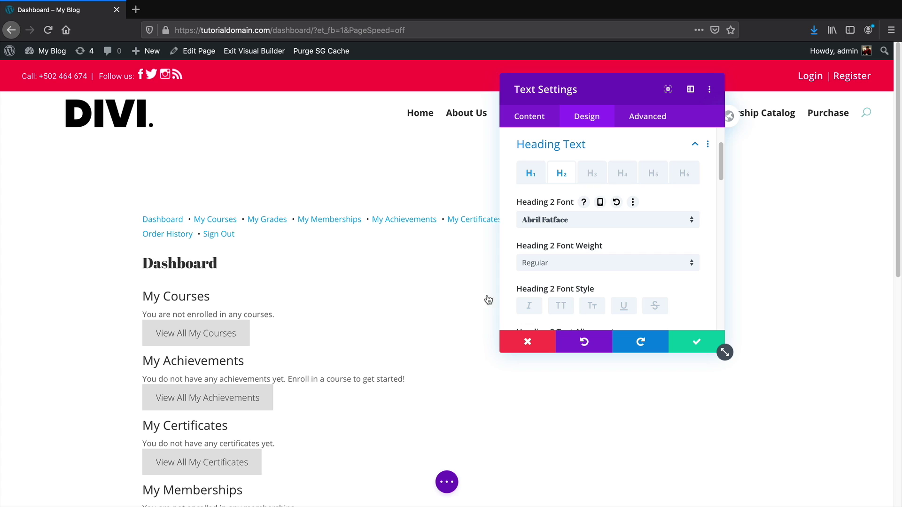
{"action": "left_click", "coordinate": [681, 335]}
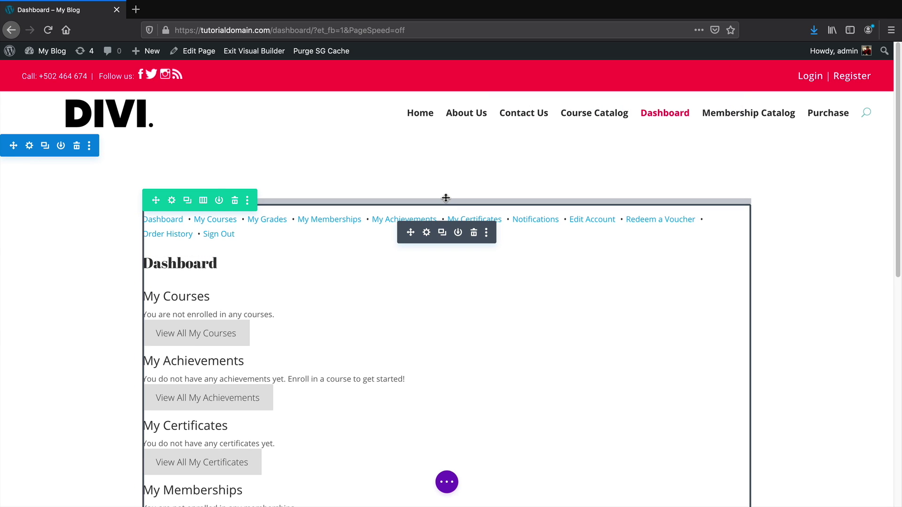
{"action": "scroll", "coordinate": [445, 198], "scroll_direction": "down", "scroll_amount": 5}
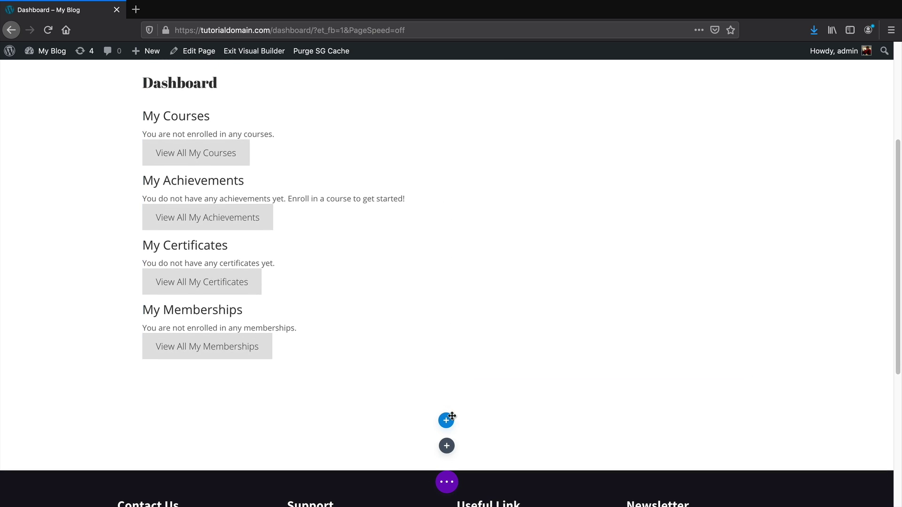
Delete the empty section and add a new single-column section with a text module
{"action": "left_click", "coordinate": [77, 434]}
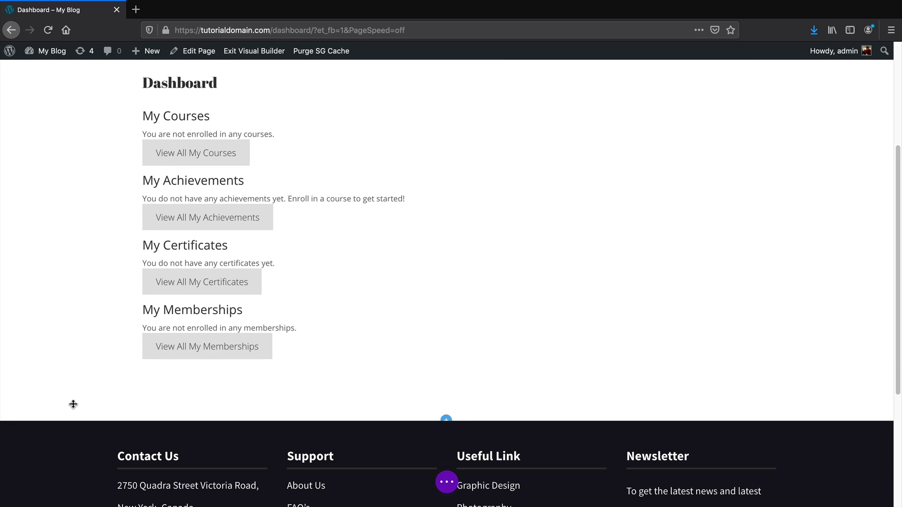
{"action": "left_click", "coordinate": [447, 420]}
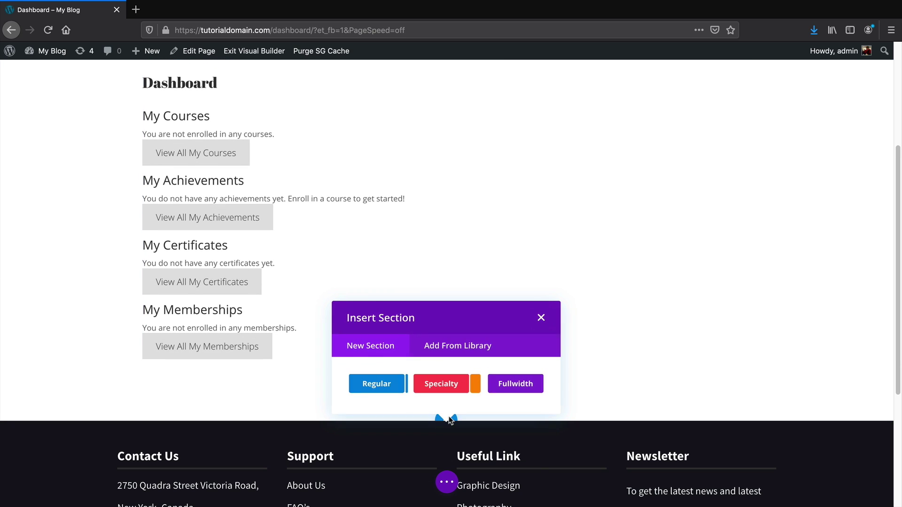
{"action": "left_click", "coordinate": [389, 386]}
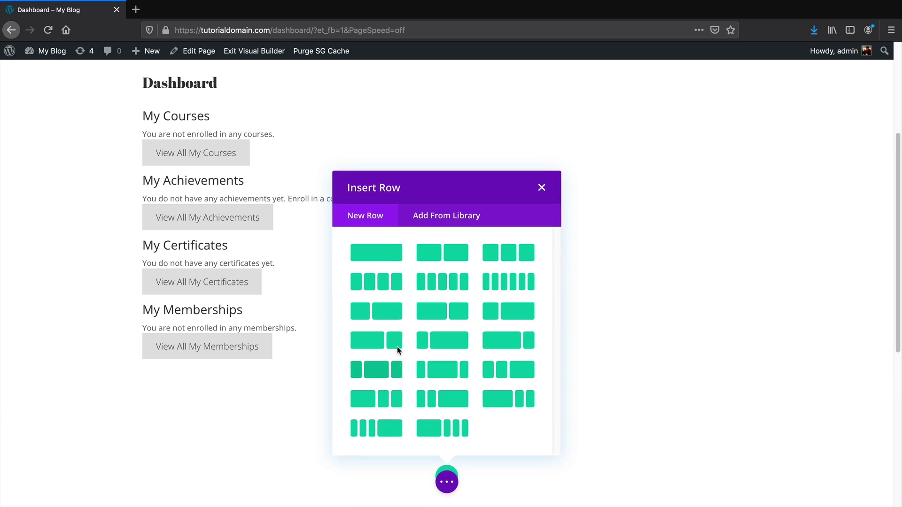
{"action": "left_click", "coordinate": [378, 253]}
{"action": "type", "text": "text"}
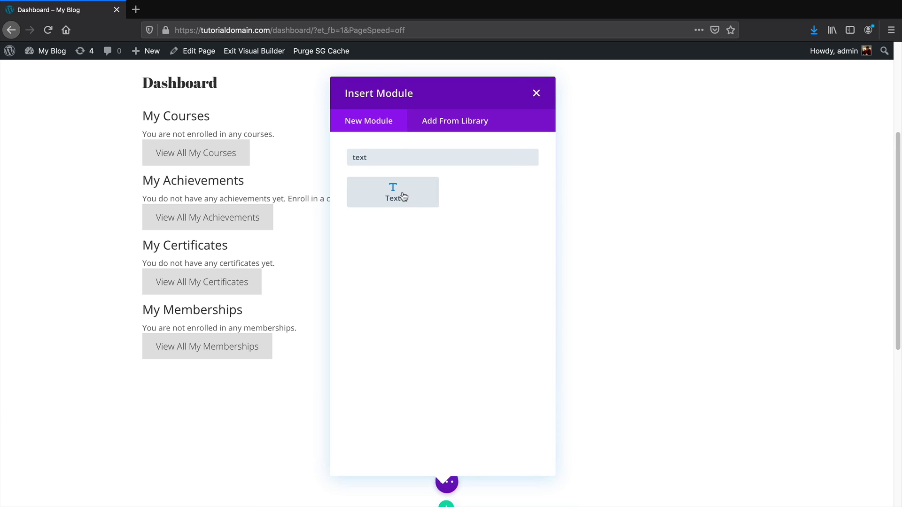
{"action": "left_click", "coordinate": [397, 194]}
Replace the placeholder with centred 'Your Account' text and save the module
{"action": "left_click", "coordinate": [634, 214]}
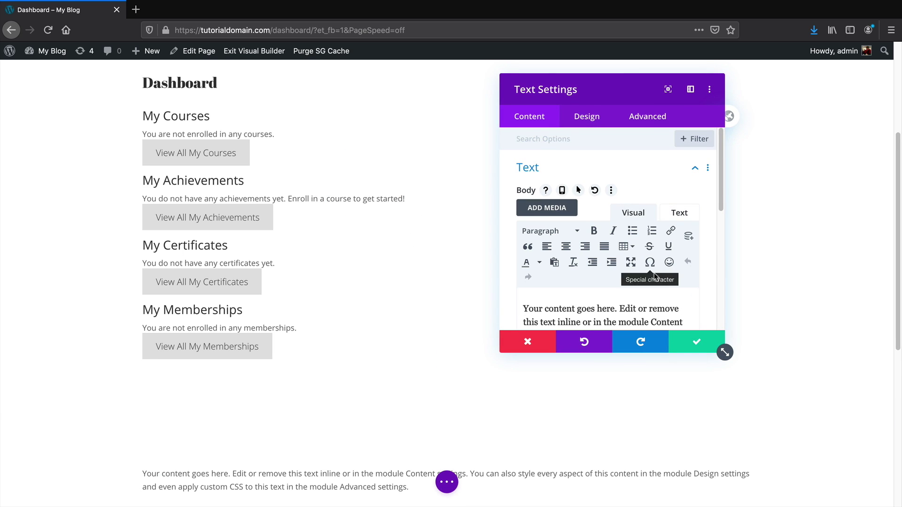
{"action": "scroll", "coordinate": [630, 264], "scroll_direction": "down", "scroll_amount": 4}
{"action": "key", "text": "ctrl+a"}
{"action": "type", "text": "Y"}
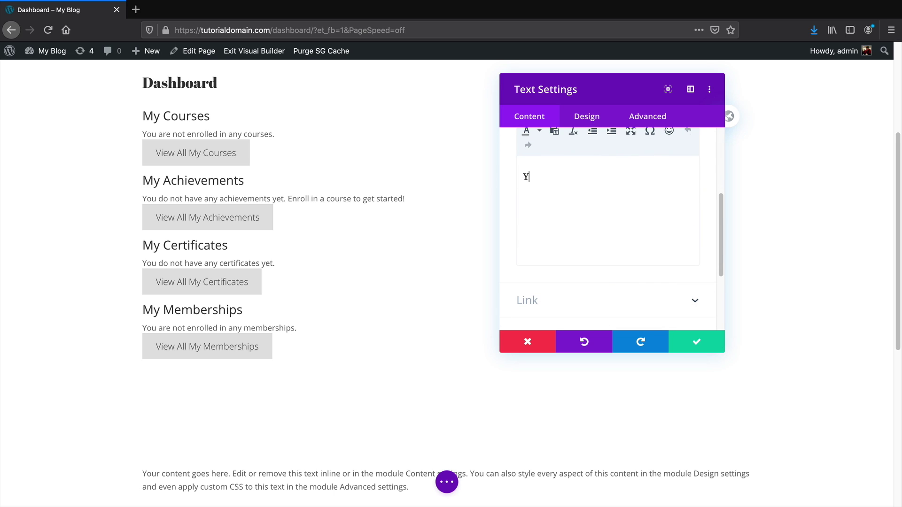
{"action": "type", "text": "our Account"}
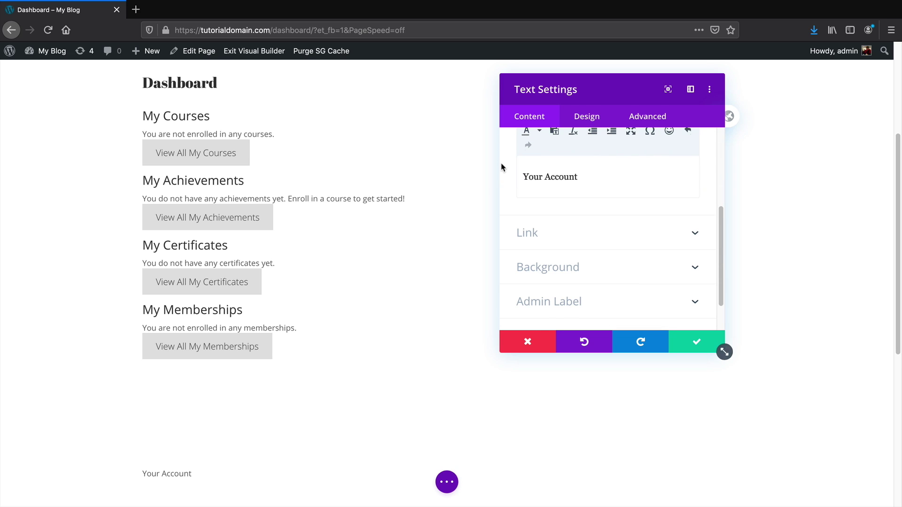
{"action": "scroll", "coordinate": [615, 216], "scroll_direction": "up", "scroll_amount": 2}
{"action": "left_click", "coordinate": [570, 149]}
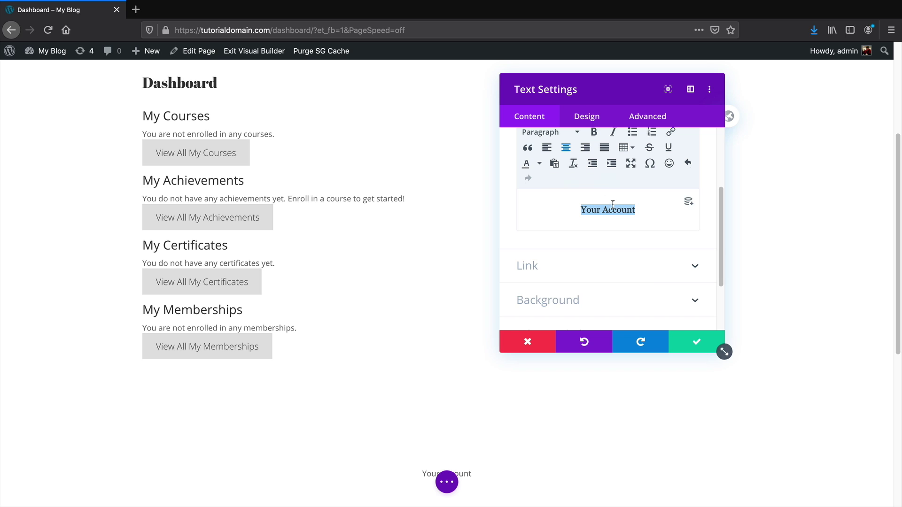
{"action": "left_click", "coordinate": [696, 341]}
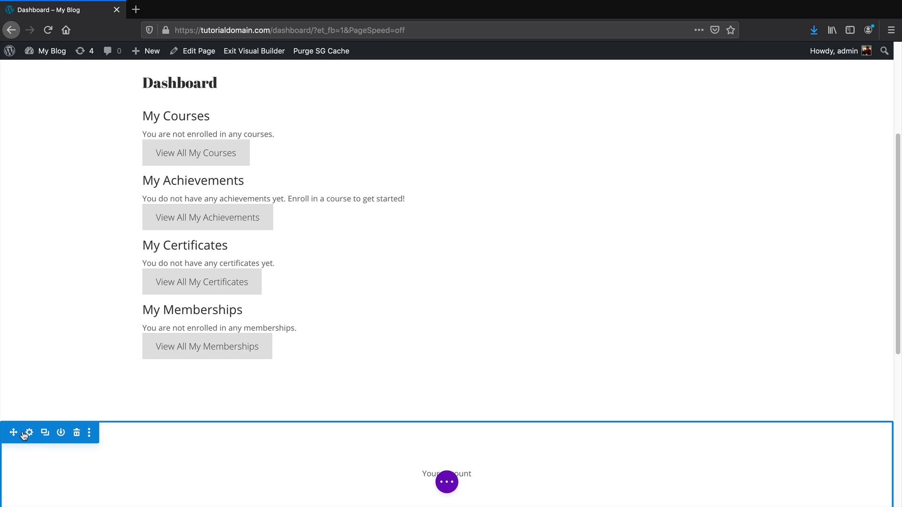
Move the Your Account section to the top of the page and make it Heading 1
{"action": "left_click_drag", "start_coordinate": [29, 435], "coordinate": [429, 192]}
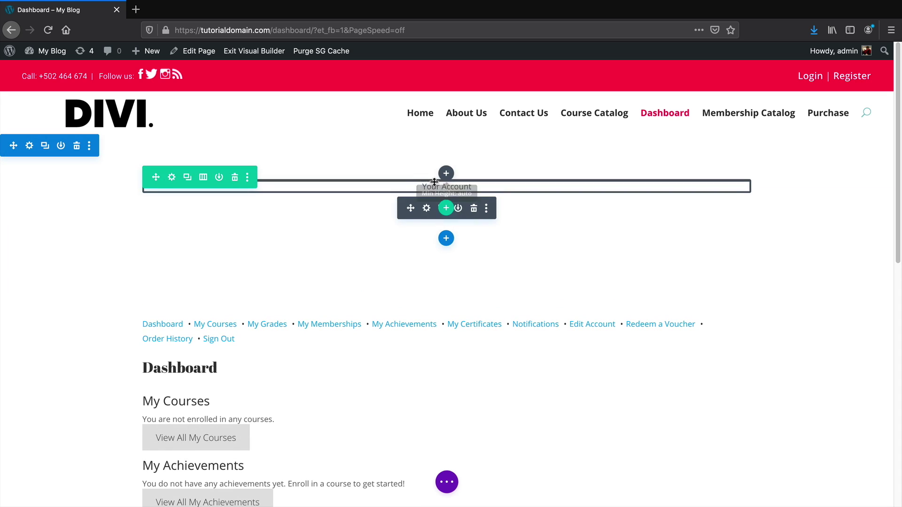
{"action": "left_click", "coordinate": [426, 209]}
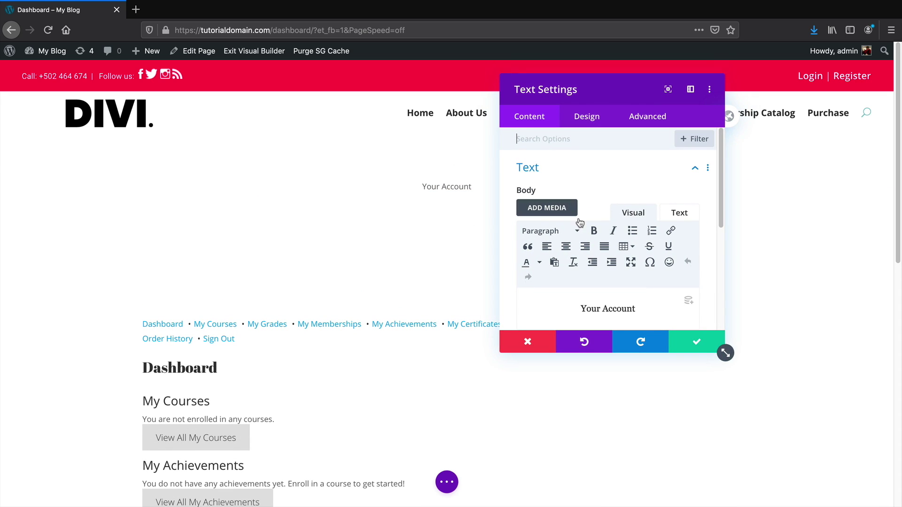
{"action": "triple_click", "coordinate": [603, 309]}
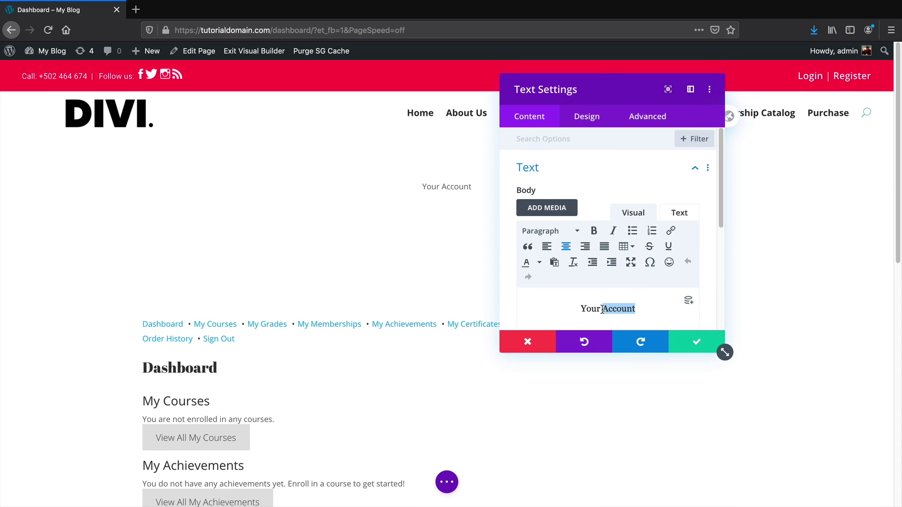
{"action": "left_click", "coordinate": [566, 231]}
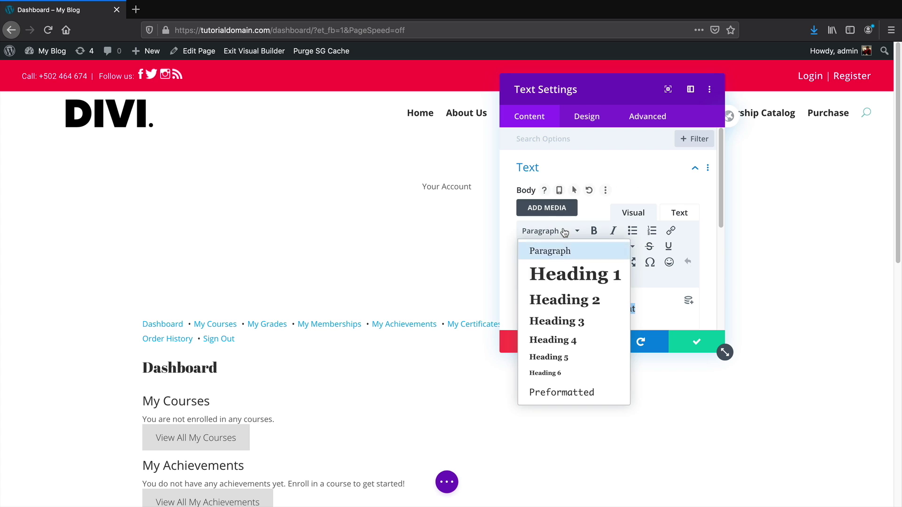
{"action": "left_click", "coordinate": [569, 274]}
Set the Your Account heading font to Poppins
{"action": "left_click", "coordinate": [603, 120]}
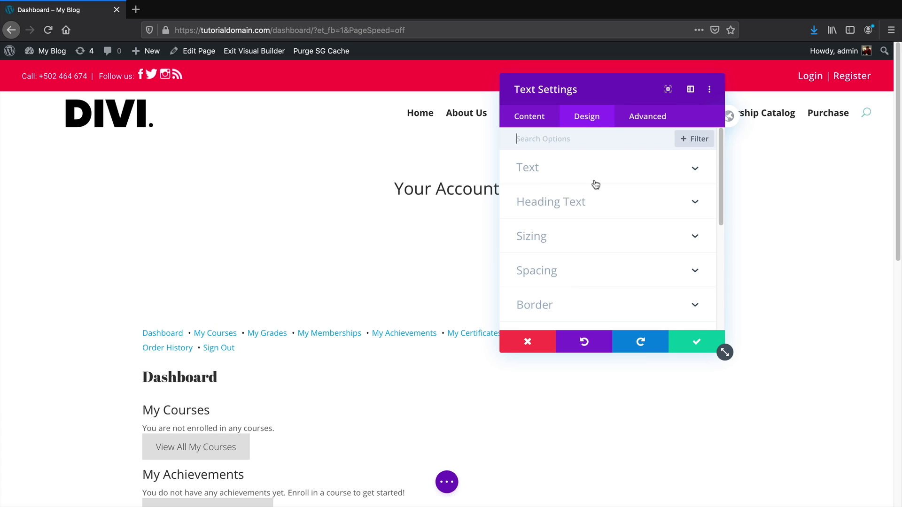
{"action": "left_click", "coordinate": [593, 205]}
{"action": "left_click", "coordinate": [549, 224]}
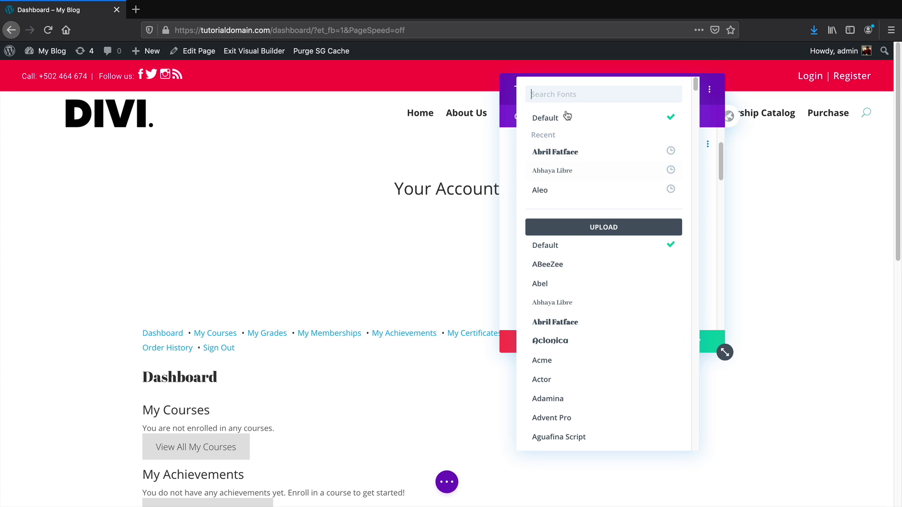
{"action": "type", "text": "pop"}
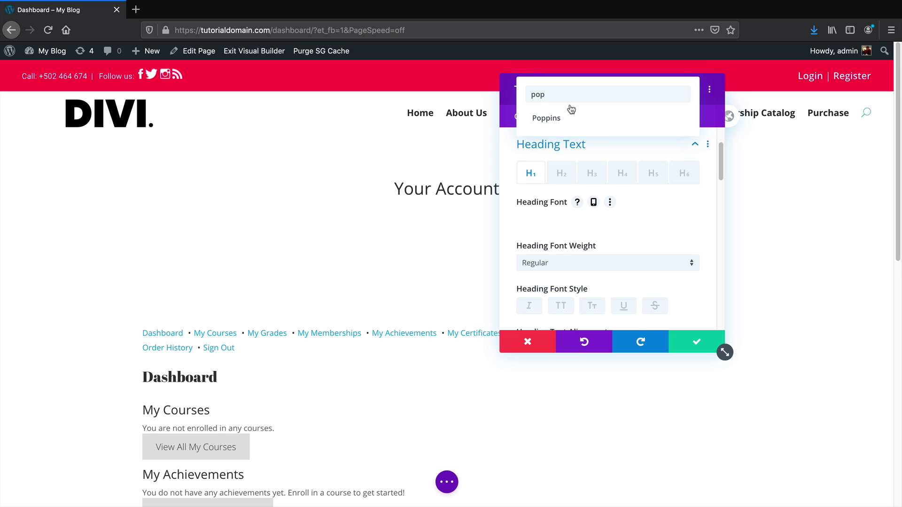
{"action": "left_click", "coordinate": [568, 121]}
Make the heading Ultra Bold, centred and 77px, remove the bottom padding, and save the page
{"action": "left_click_drag", "start_coordinate": [581, 90], "coordinate": [156, 114]}
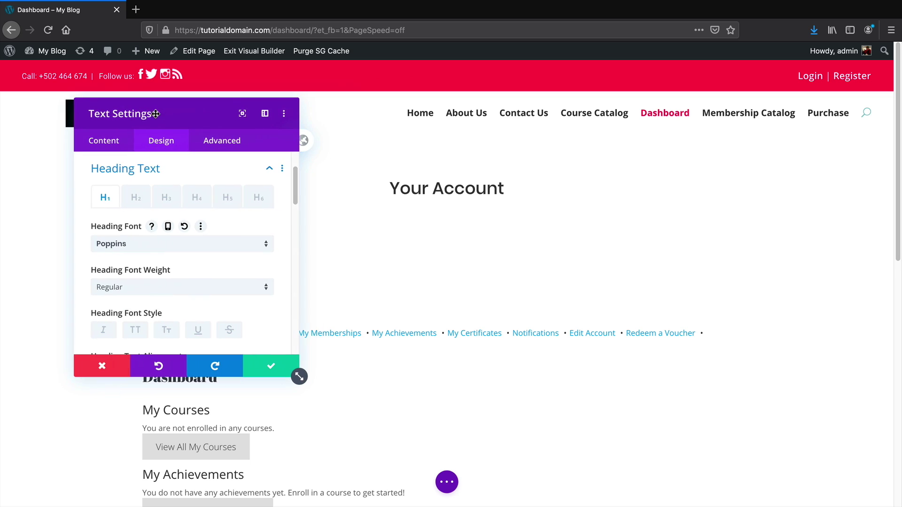
{"action": "left_click", "coordinate": [136, 291]}
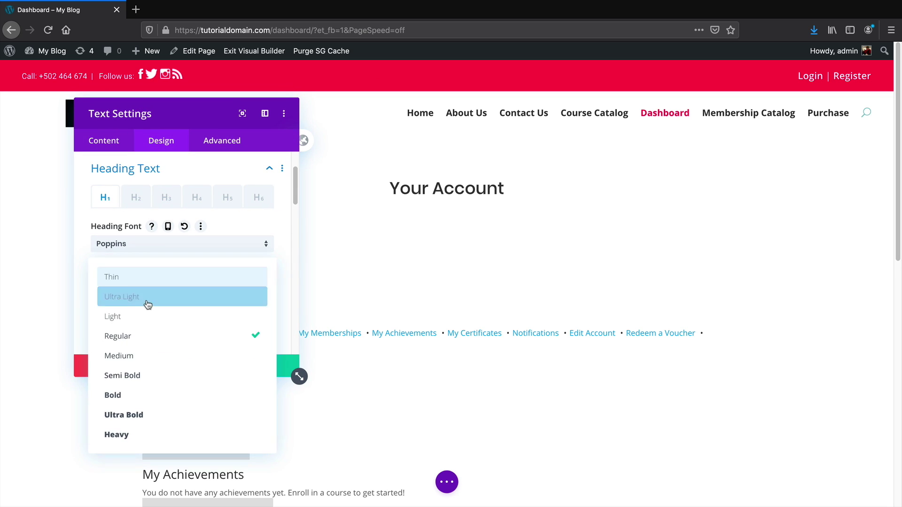
{"action": "left_click", "coordinate": [161, 410]}
{"action": "scroll", "coordinate": [175, 303], "scroll_direction": "down", "scroll_amount": 3}
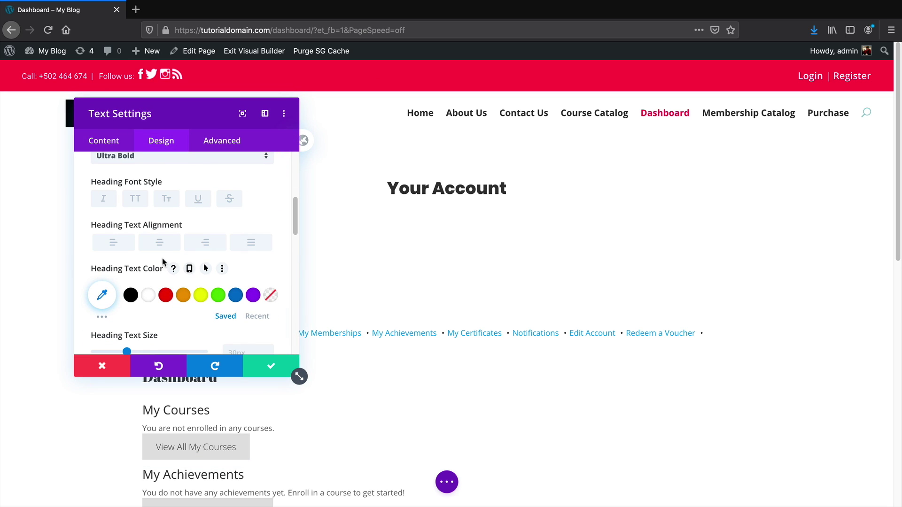
{"action": "left_click", "coordinate": [160, 242]}
{"action": "scroll", "coordinate": [136, 324], "scroll_direction": "down", "scroll_amount": 1}
{"action": "left_click_drag", "start_coordinate": [127, 341], "coordinate": [178, 342]}
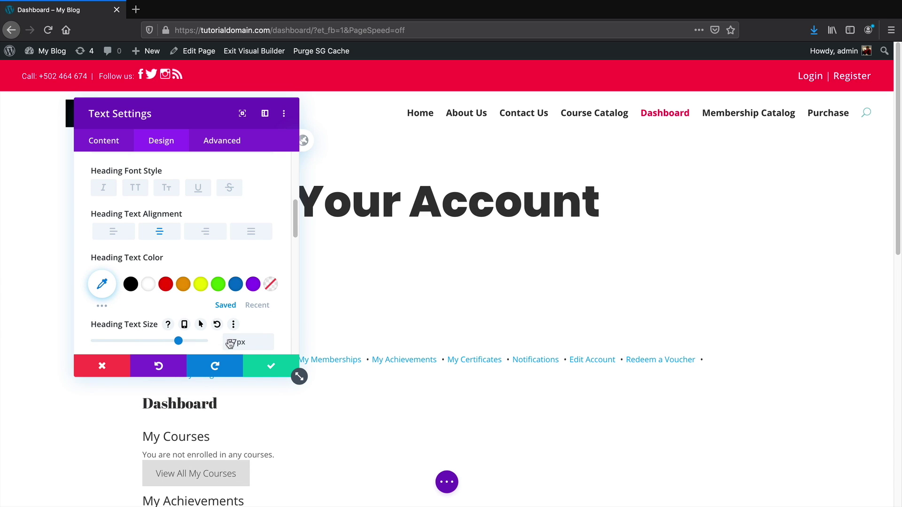
{"action": "left_click", "coordinate": [269, 366]}
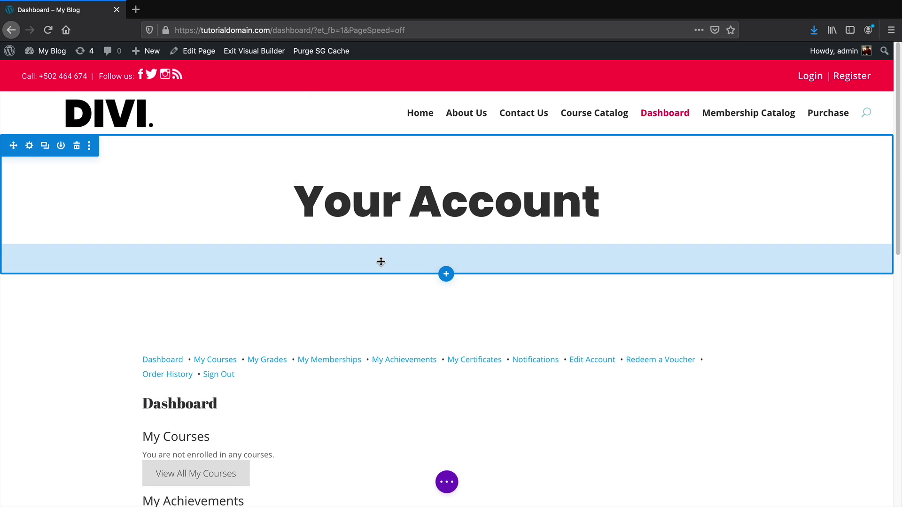
{"action": "left_click_drag", "start_coordinate": [381, 262], "coordinate": [386, 227]}
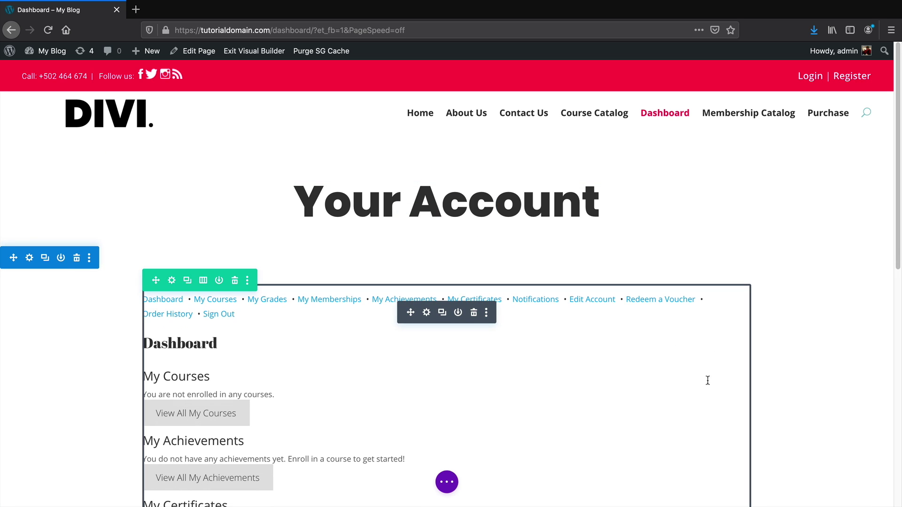
{"action": "key", "text": "ctrl+s"}
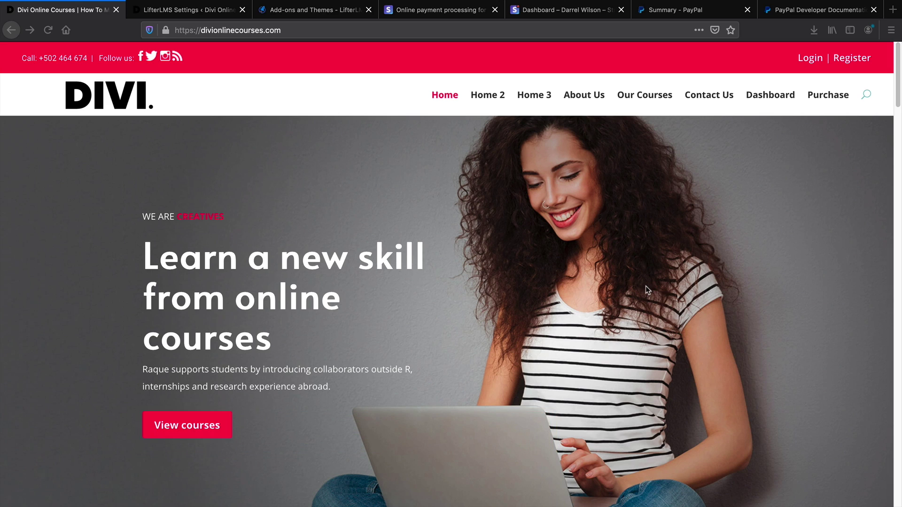
Browse the Our Courses list and look at the Web Design Mastery Course page
{"action": "scroll", "coordinate": [632, 283], "scroll_direction": "down", "scroll_amount": 1}
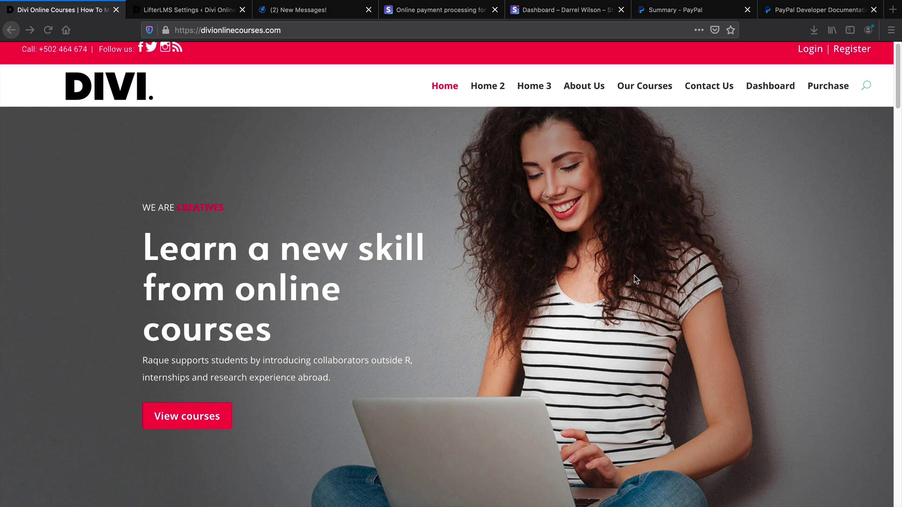
{"action": "left_click", "coordinate": [650, 89]}
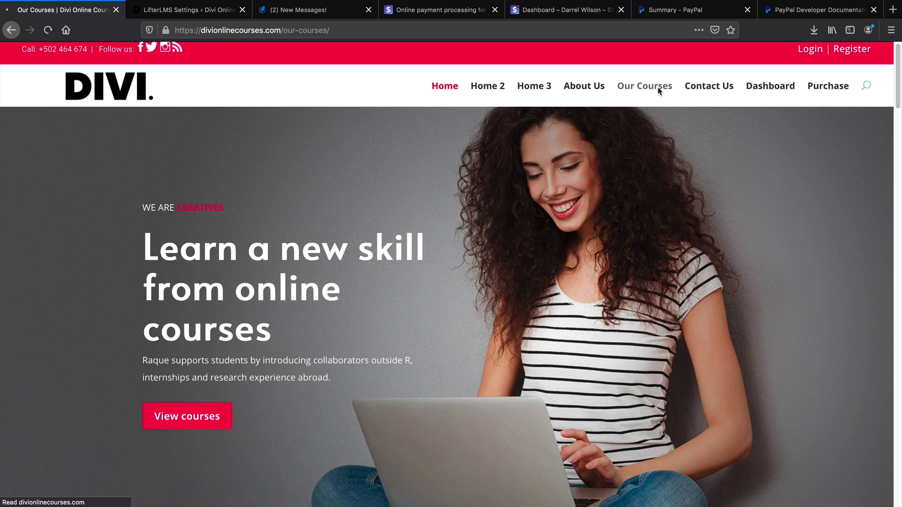
{"action": "scroll", "coordinate": [647, 258], "scroll_direction": "down", "scroll_amount": 3}
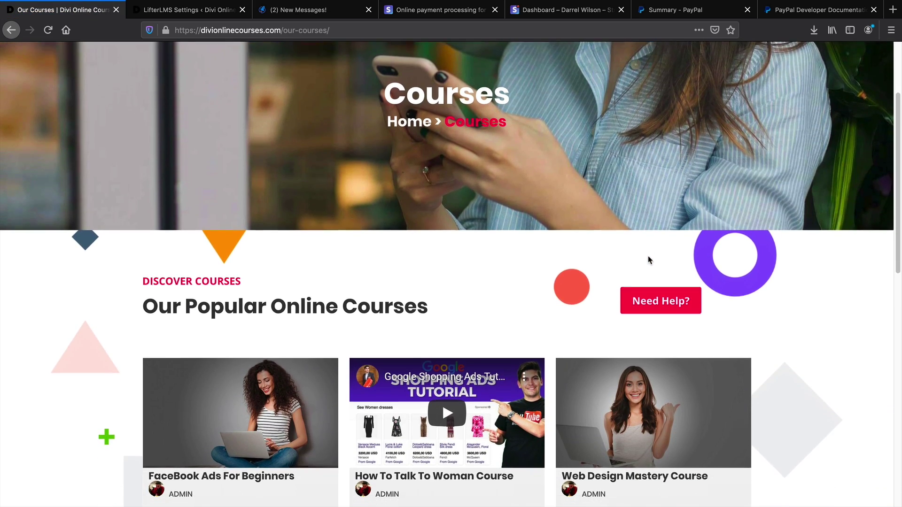
{"action": "scroll", "coordinate": [649, 258], "scroll_direction": "down", "scroll_amount": 3}
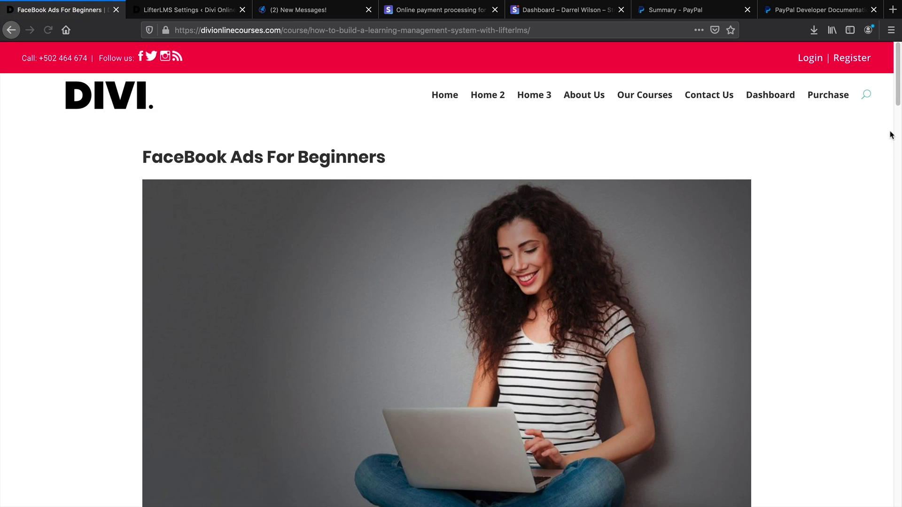
{"action": "left_click_drag", "start_coordinate": [896, 97], "coordinate": [899, 185]}
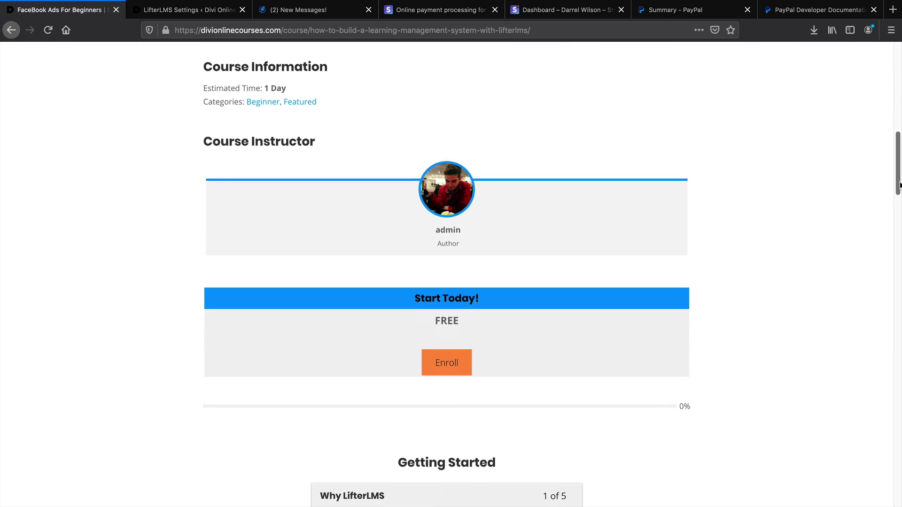
{"action": "left_click", "coordinate": [12, 31]}
{"action": "left_click", "coordinate": [623, 292]}
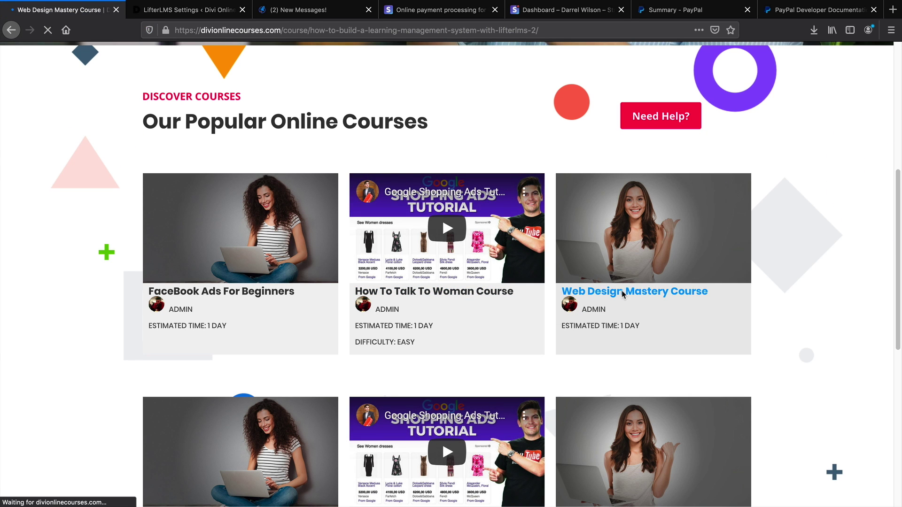
{"action": "scroll", "coordinate": [550, 301], "scroll_direction": "down", "scroll_amount": 10}
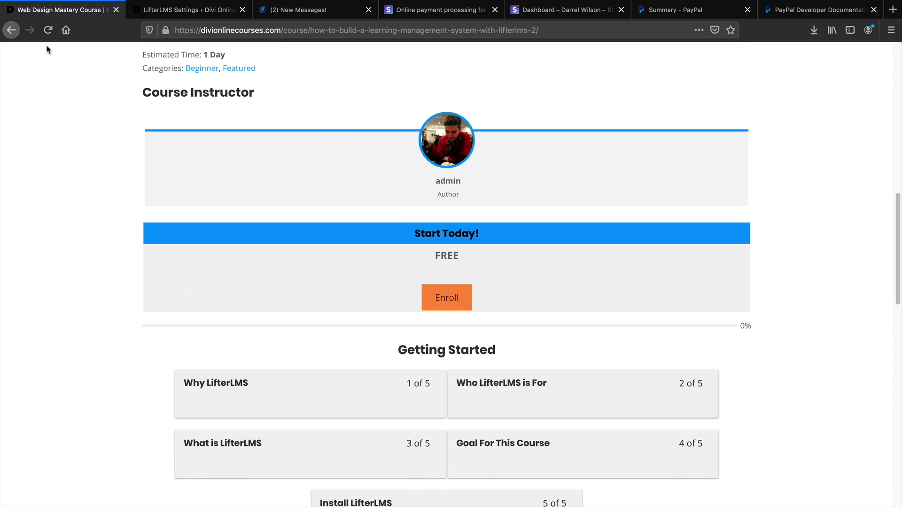
{"action": "left_click", "coordinate": [12, 31]}
Open the How To Talk To Woman Course and start its $199.99 purchase
{"action": "left_click", "coordinate": [393, 287]}
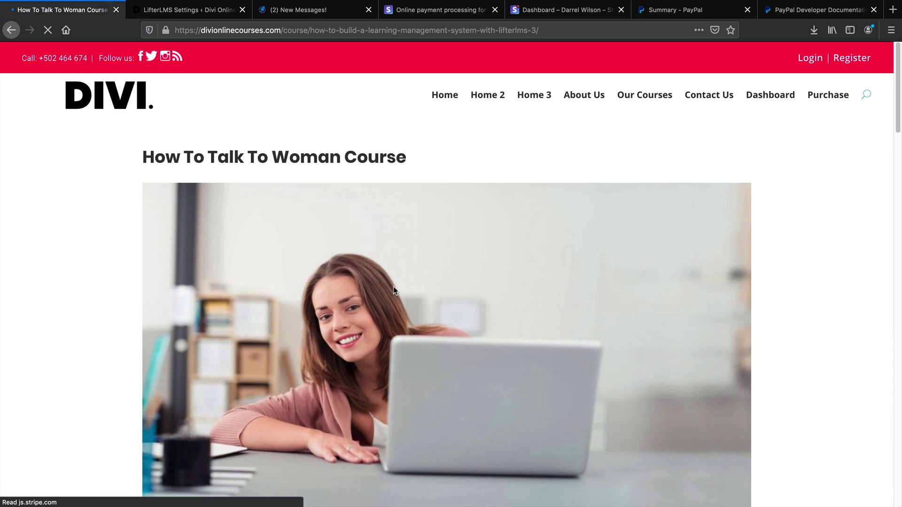
{"action": "scroll", "coordinate": [393, 287], "scroll_direction": "down", "scroll_amount": 1}
{"action": "scroll", "coordinate": [393, 287], "scroll_direction": "down", "scroll_amount": 14}
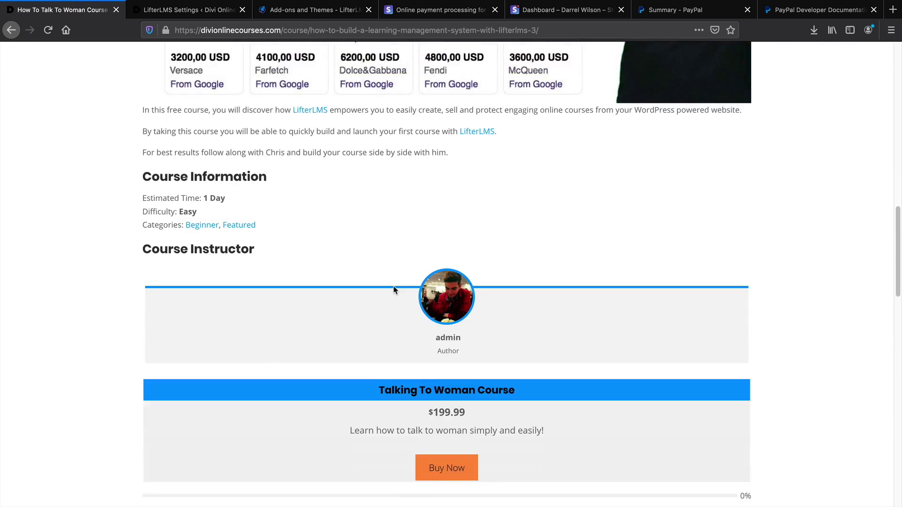
{"action": "scroll", "coordinate": [393, 290], "scroll_direction": "down", "scroll_amount": 3}
{"action": "scroll", "coordinate": [393, 290], "scroll_direction": "up", "scroll_amount": 2}
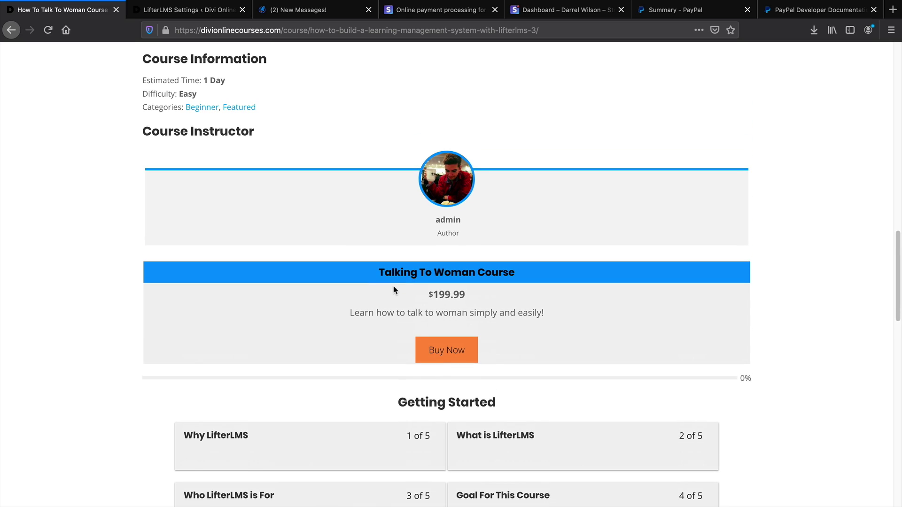
{"action": "left_click", "coordinate": [441, 357]}
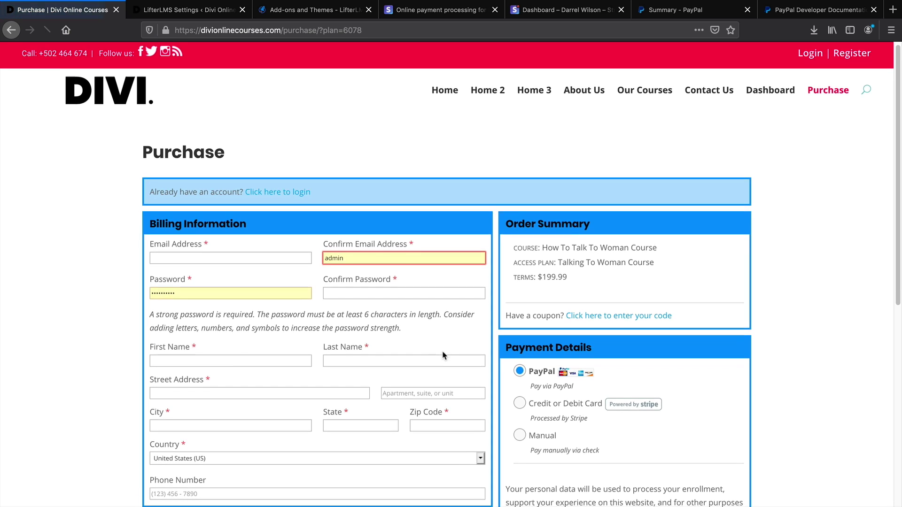
On the checkout page, fill in billing details and choose Credit or Debit Card payment
{"action": "scroll", "coordinate": [442, 350], "scroll_direction": "down", "scroll_amount": 2}
{"action": "scroll", "coordinate": [440, 343], "scroll_direction": "down", "scroll_amount": 3}
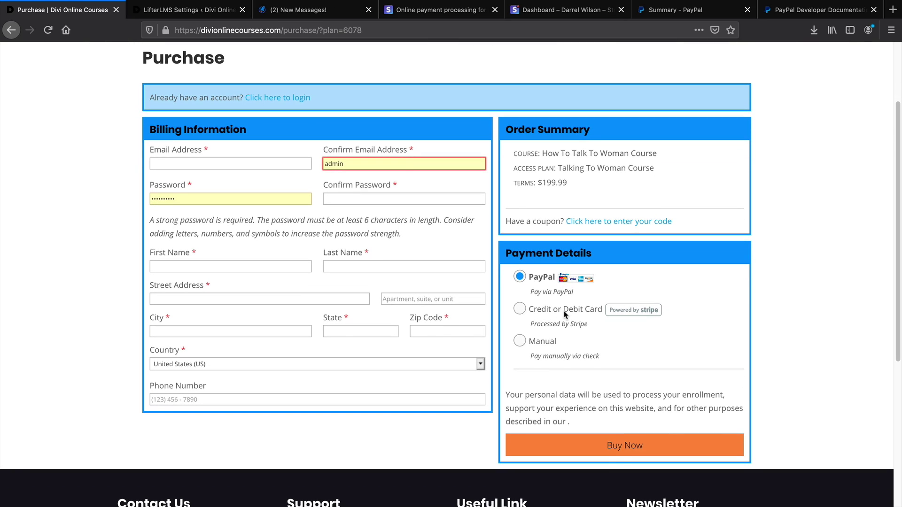
{"action": "left_click_drag", "start_coordinate": [535, 311], "coordinate": [557, 342]}
{"action": "left_click_drag", "start_coordinate": [529, 310], "coordinate": [602, 316]}
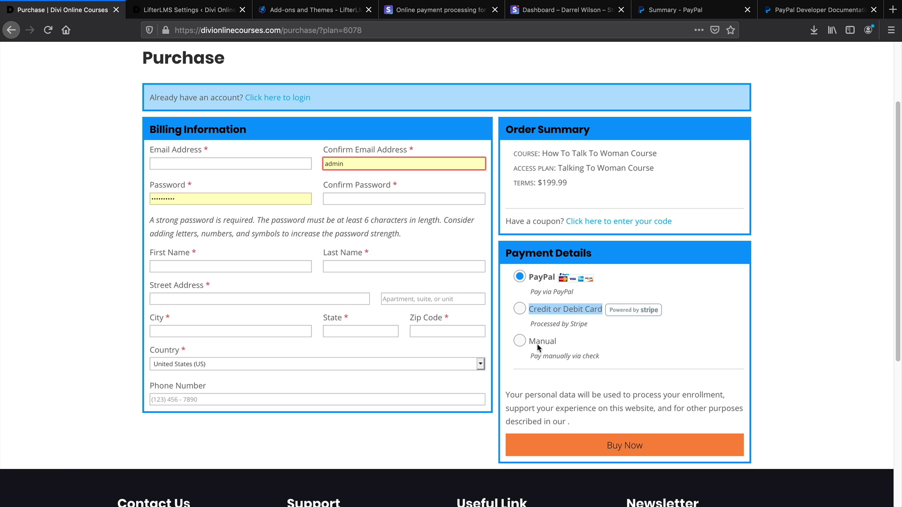
{"action": "left_click", "coordinate": [271, 159]}
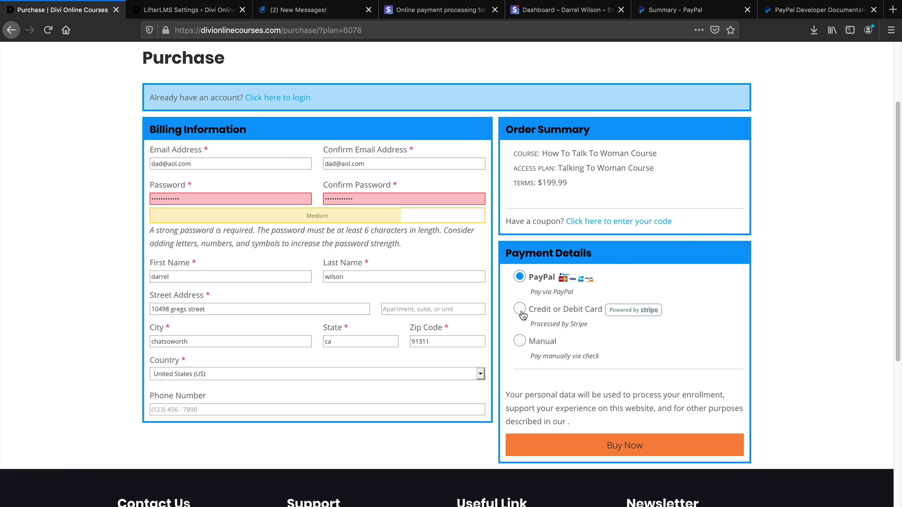
{"action": "left_click", "coordinate": [522, 312]}
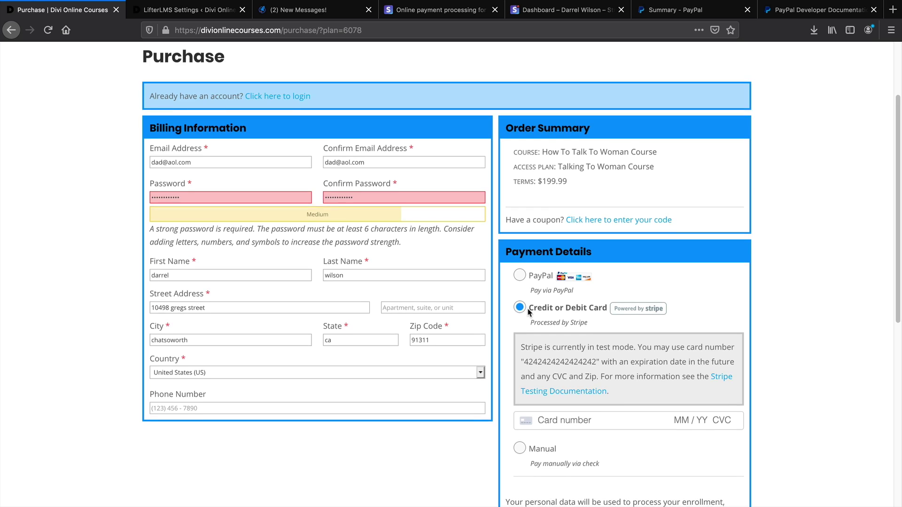
Enter the 4242 Stripe test card, place the $199.99 order, and view the Stripe test dashboard
{"action": "scroll", "coordinate": [524, 310], "scroll_direction": "down", "scroll_amount": 2}
{"action": "scroll", "coordinate": [525, 310], "scroll_direction": "down", "scroll_amount": 1}
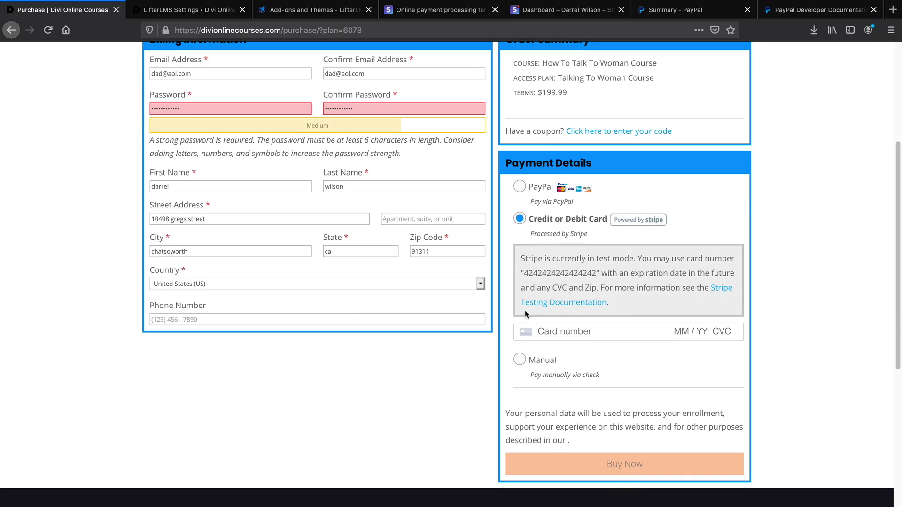
{"action": "type", "text": "424242"}
{"action": "type", "text": "424242424204"}
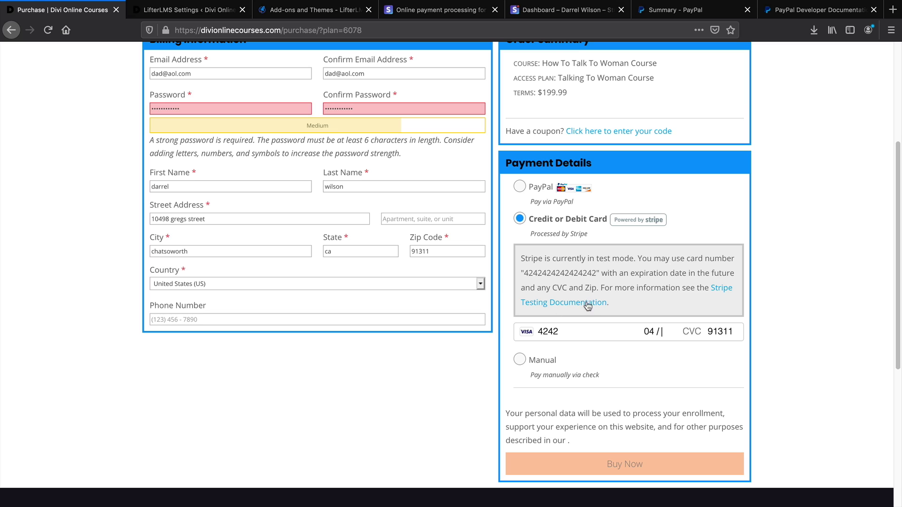
{"action": "type", "text": "22"}
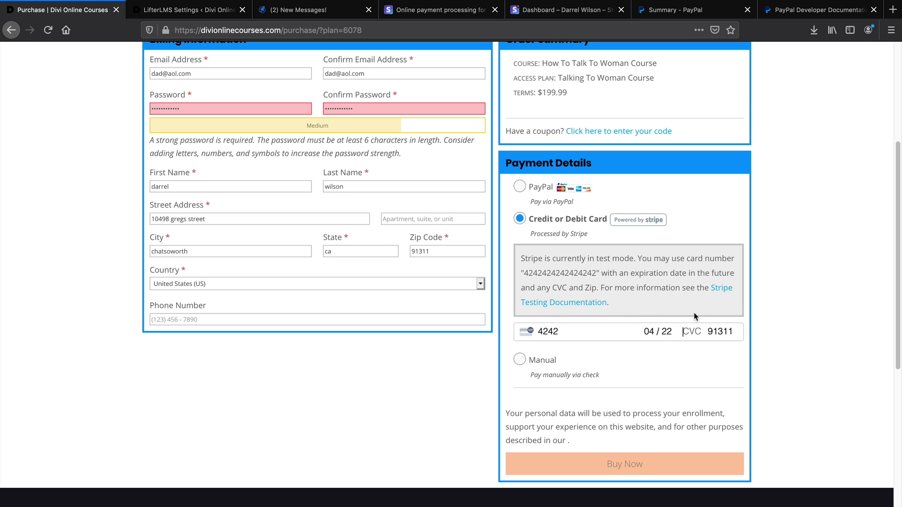
{"action": "type", "text": "234"}
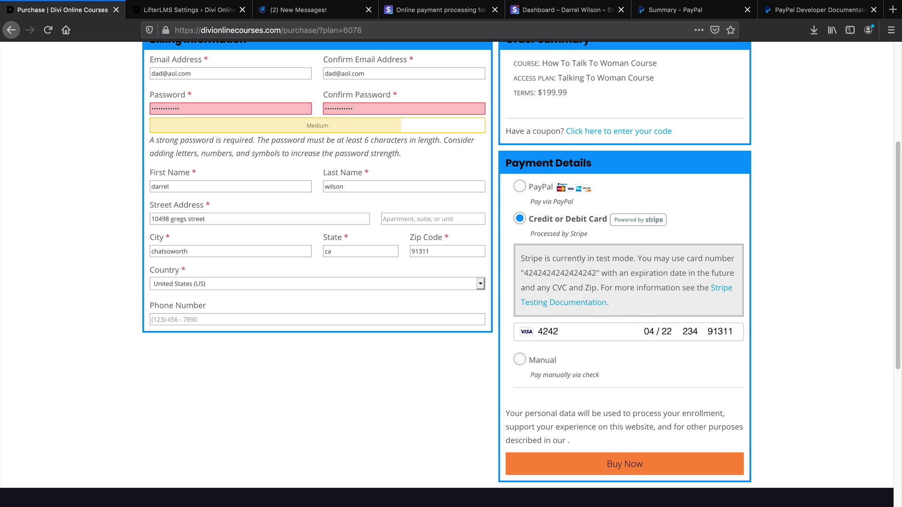
{"action": "scroll", "coordinate": [716, 310], "scroll_direction": "down", "scroll_amount": 3}
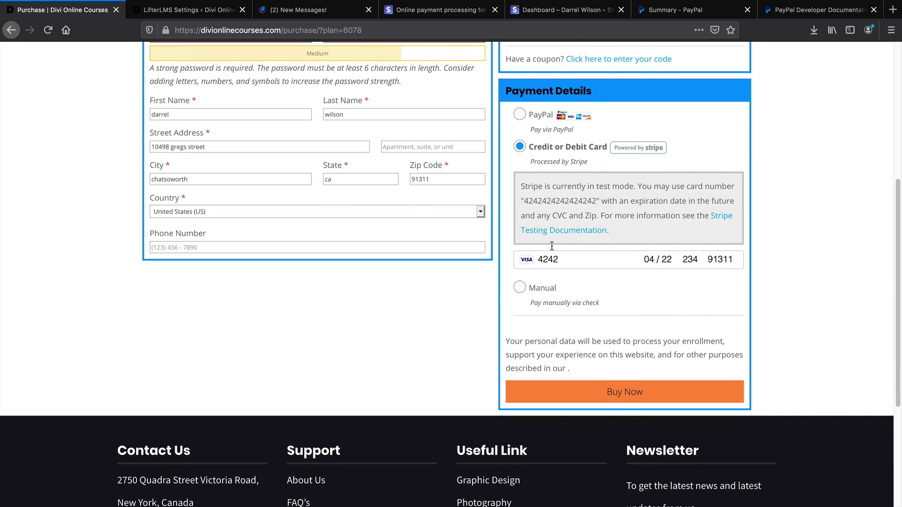
{"action": "left_click", "coordinate": [621, 397]}
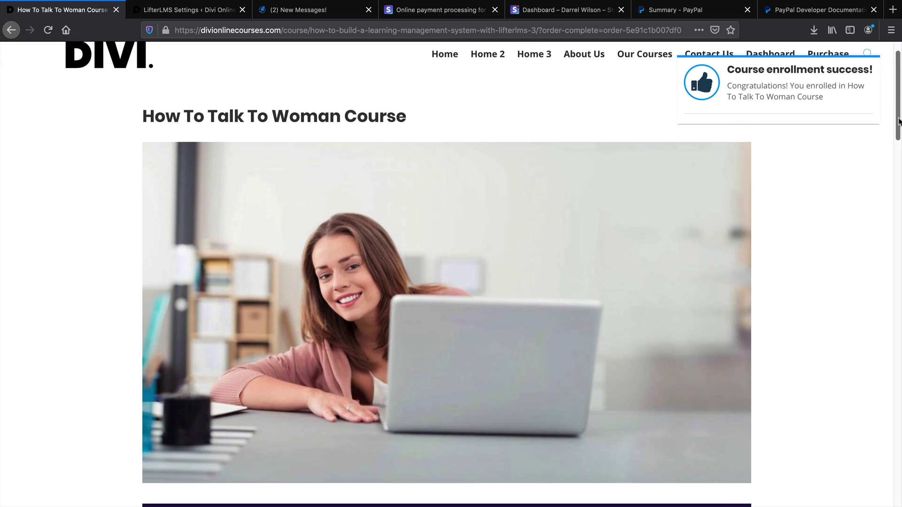
{"action": "left_click_drag", "start_coordinate": [900, 115], "coordinate": [890, 291]}
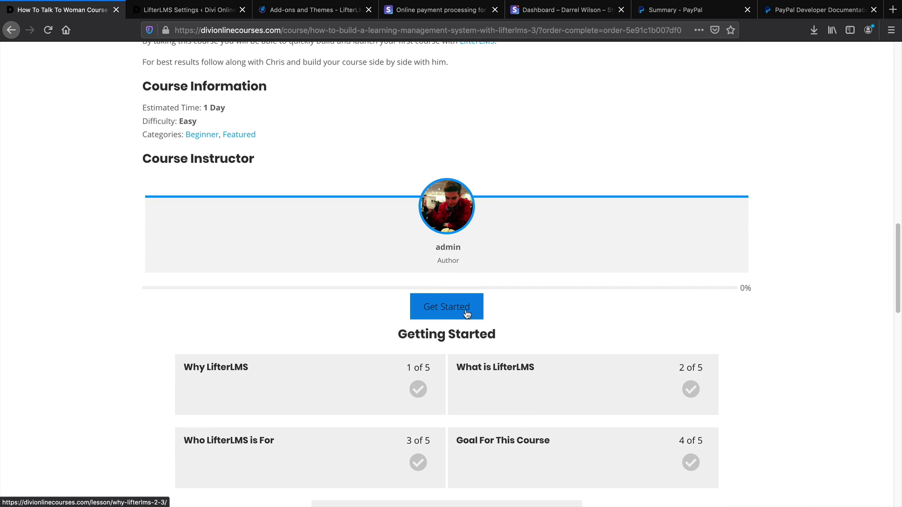
{"action": "left_click", "coordinate": [531, 12]}
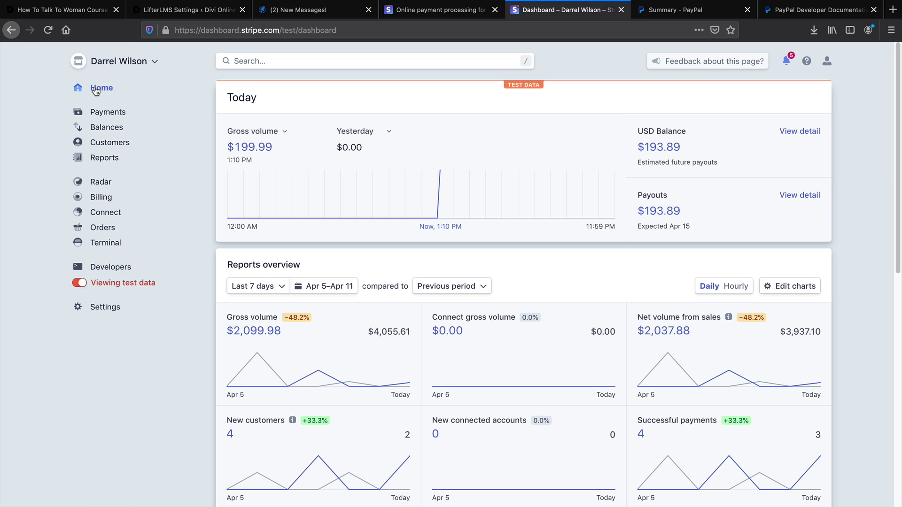
Refresh the Stripe dashboard to show $399.98 gross volume, then move through tabs to the LifterLMS add-ons store
{"action": "left_click", "coordinate": [48, 30]}
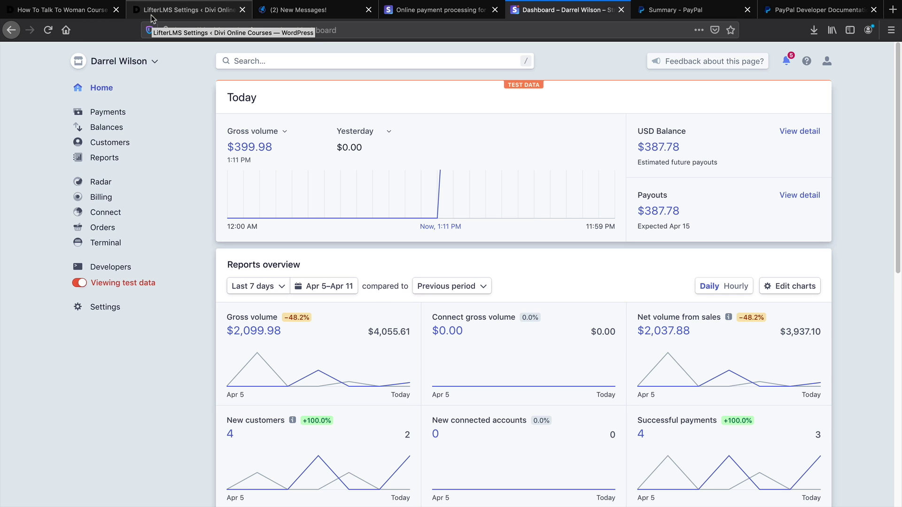
{"action": "left_click", "coordinate": [444, 10]}
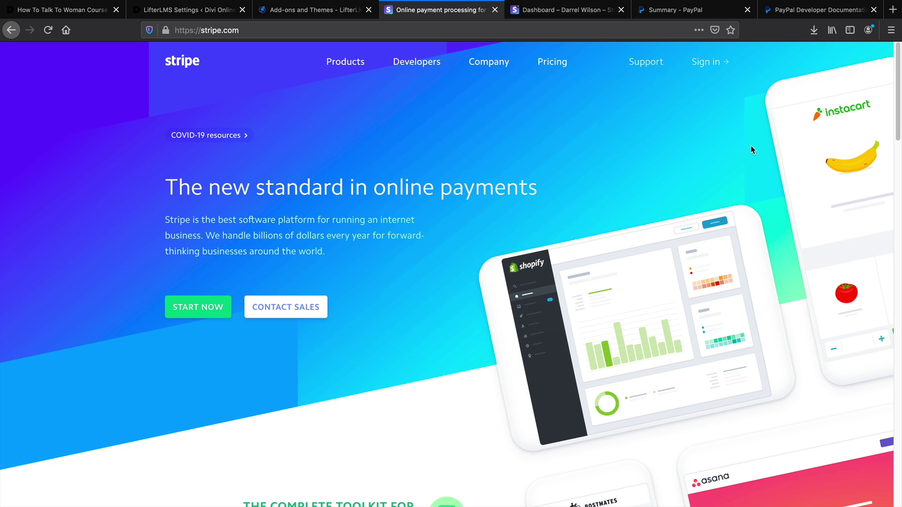
{"action": "left_click", "coordinate": [716, 11]}
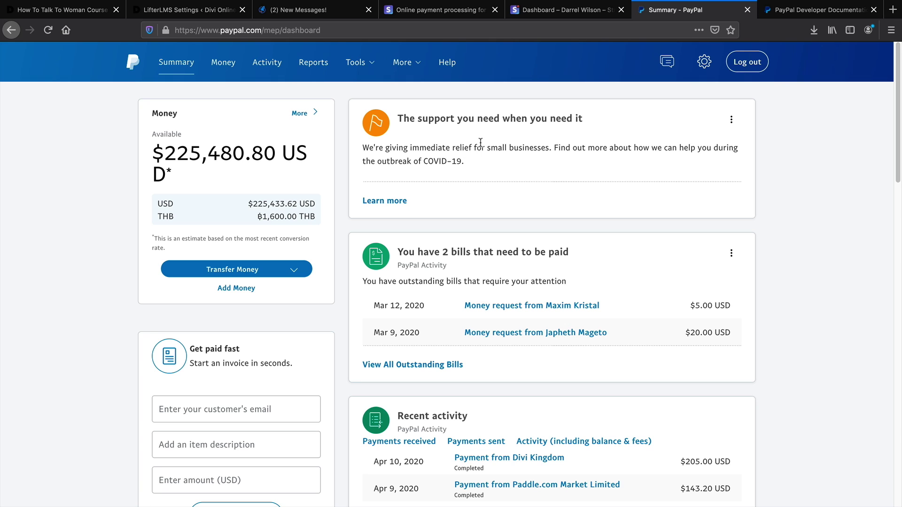
{"action": "left_click", "coordinate": [784, 14]}
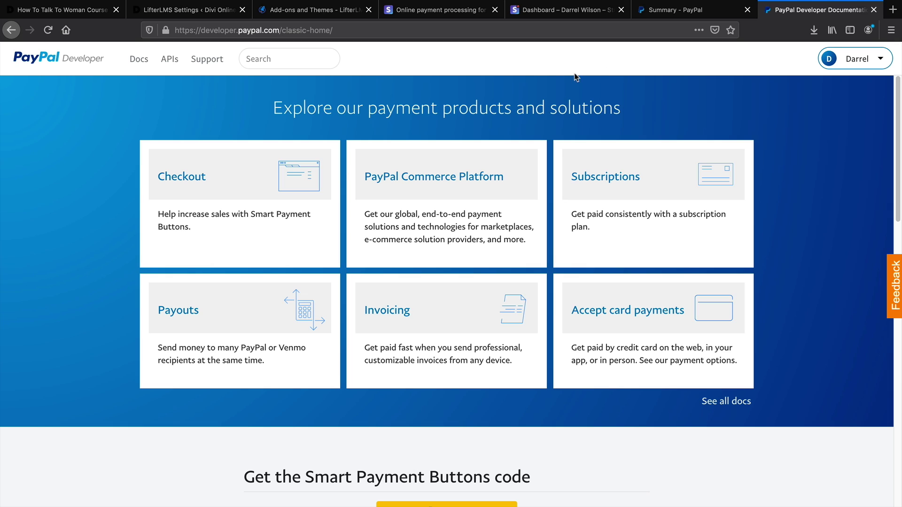
{"action": "mouse_move", "coordinate": [178, 68]}
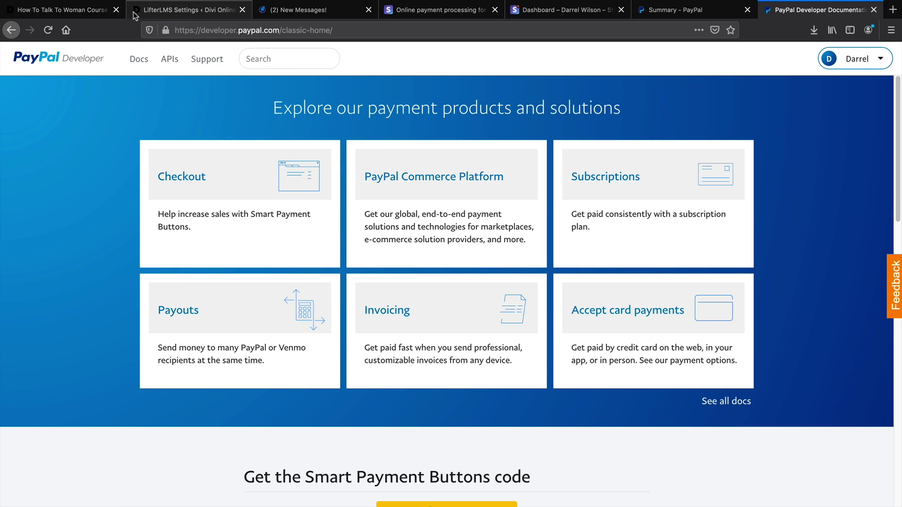
{"action": "left_click", "coordinate": [84, 10]}
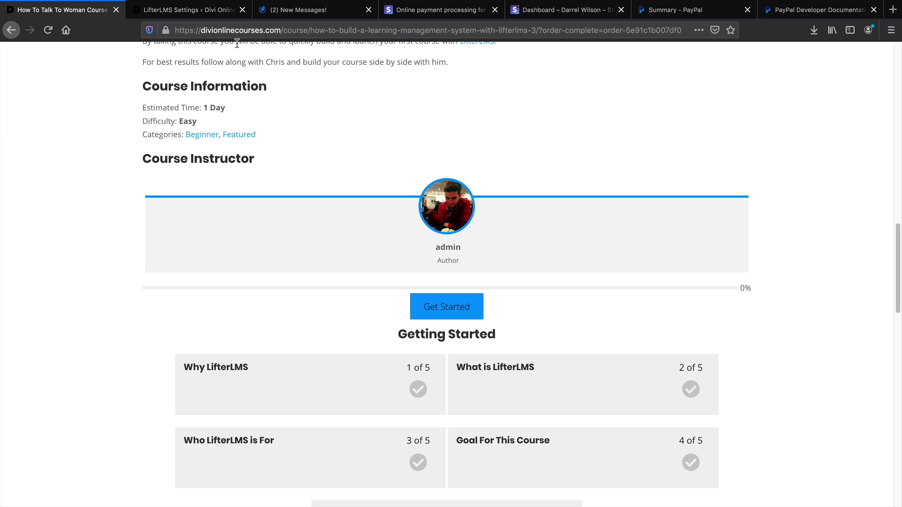
{"action": "left_click", "coordinate": [279, 13]}
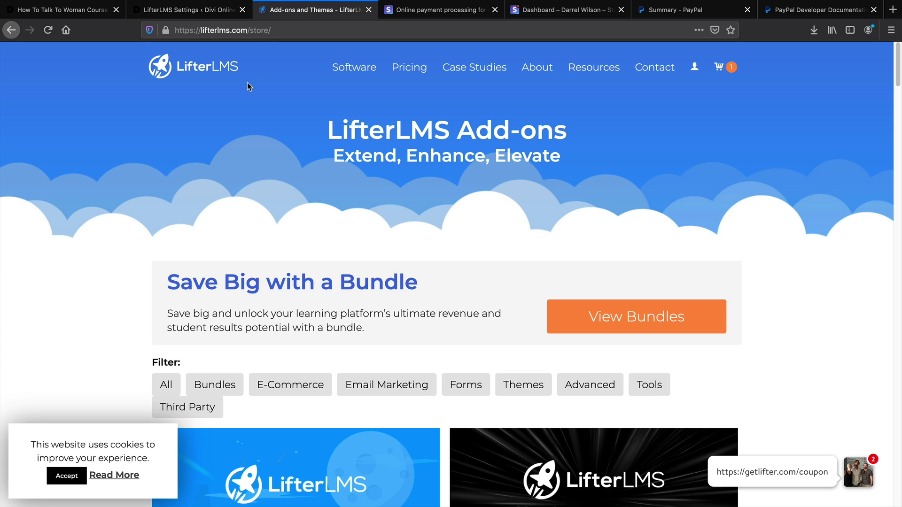
Accept the LifterLMS cookie notice and go to the Pricing page
{"action": "scroll", "coordinate": [238, 118], "scroll_direction": "down", "scroll_amount": 1}
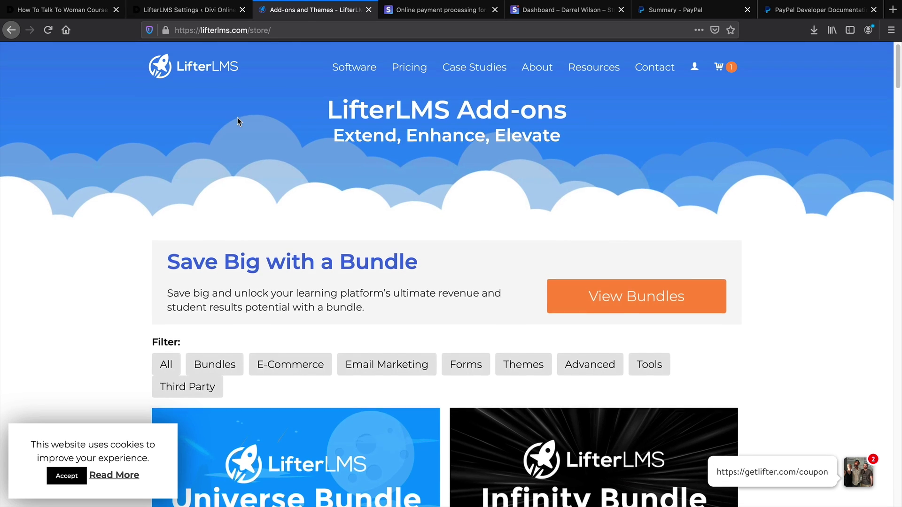
{"action": "scroll", "coordinate": [238, 118], "scroll_direction": "down", "scroll_amount": 4}
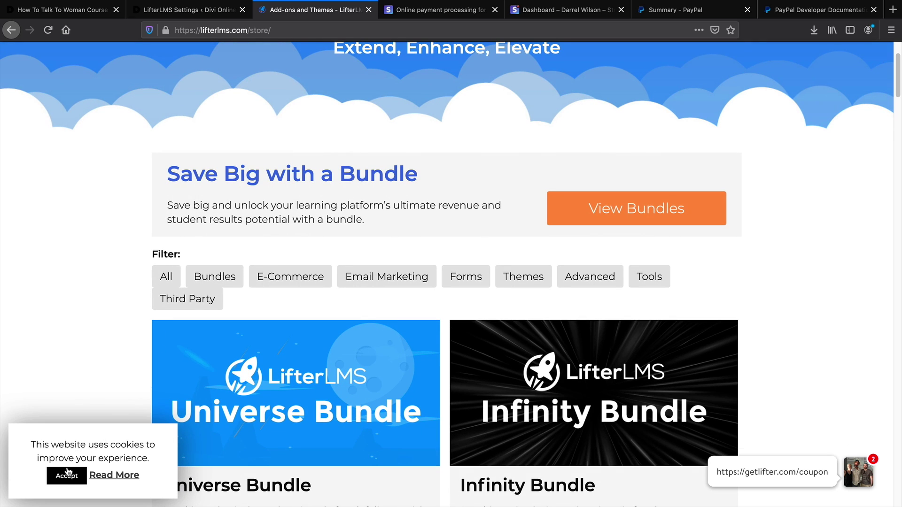
{"action": "left_click", "coordinate": [68, 475]}
{"action": "scroll", "coordinate": [86, 409], "scroll_direction": "down", "scroll_amount": 4}
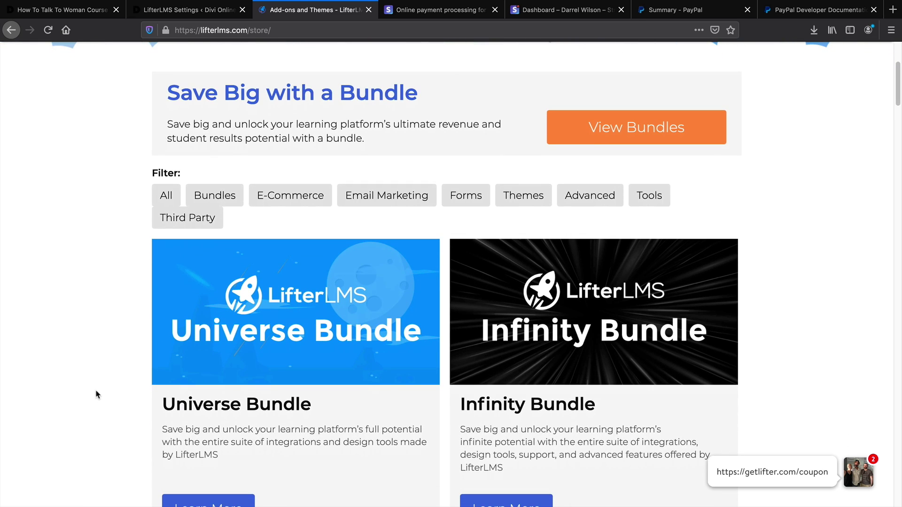
{"action": "scroll", "coordinate": [97, 391], "scroll_direction": "up", "scroll_amount": 9}
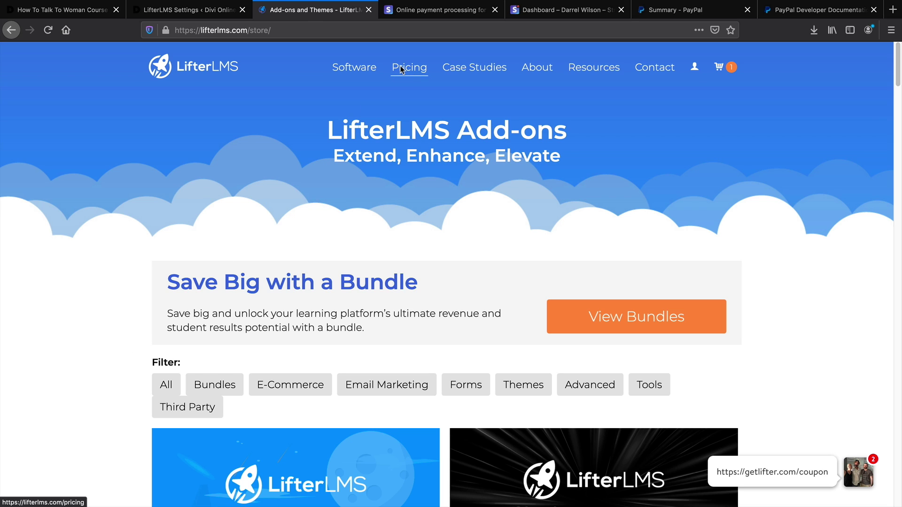
{"action": "left_click", "coordinate": [408, 68]}
Compare the $99+ Individual Add-Ons, $299 Universe Bundle and $999 Infinity Bundle plans
{"action": "scroll", "coordinate": [787, 268], "scroll_direction": "down", "scroll_amount": 3}
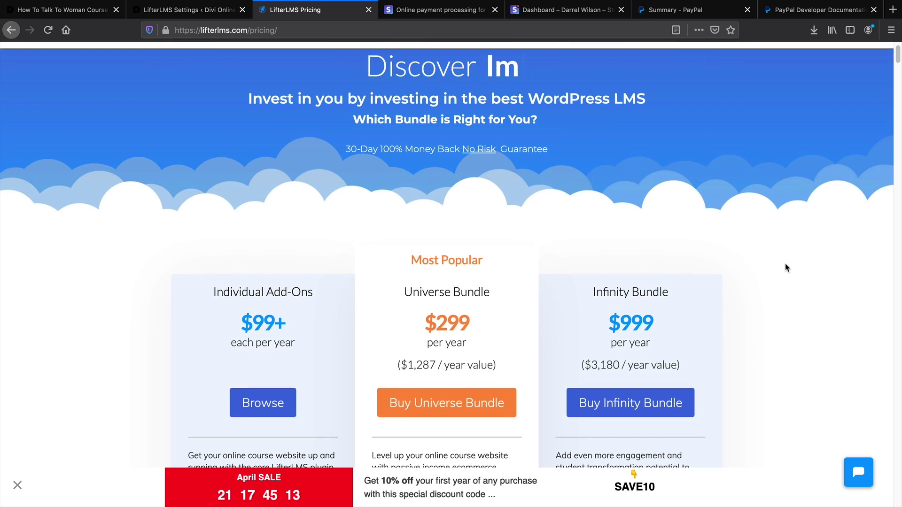
{"action": "scroll", "coordinate": [786, 266], "scroll_direction": "down", "scroll_amount": 1}
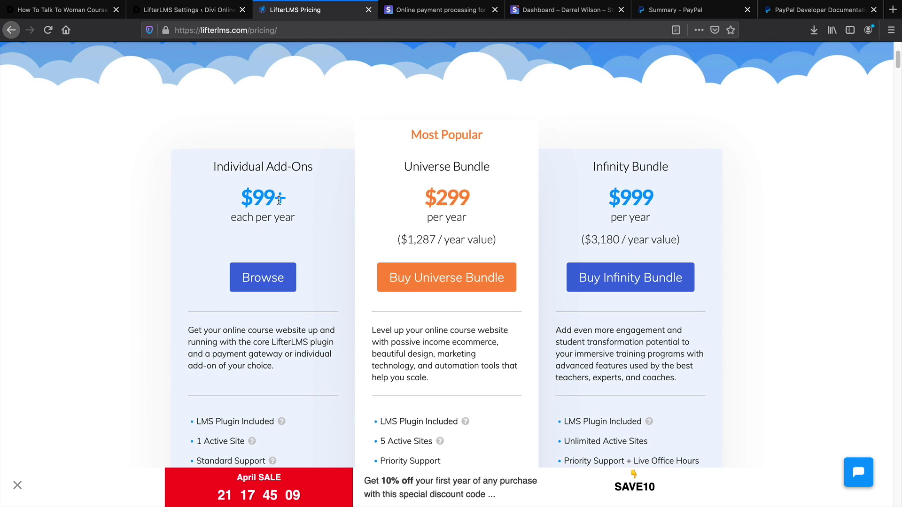
{"action": "left_click_drag", "start_coordinate": [289, 203], "coordinate": [240, 203]}
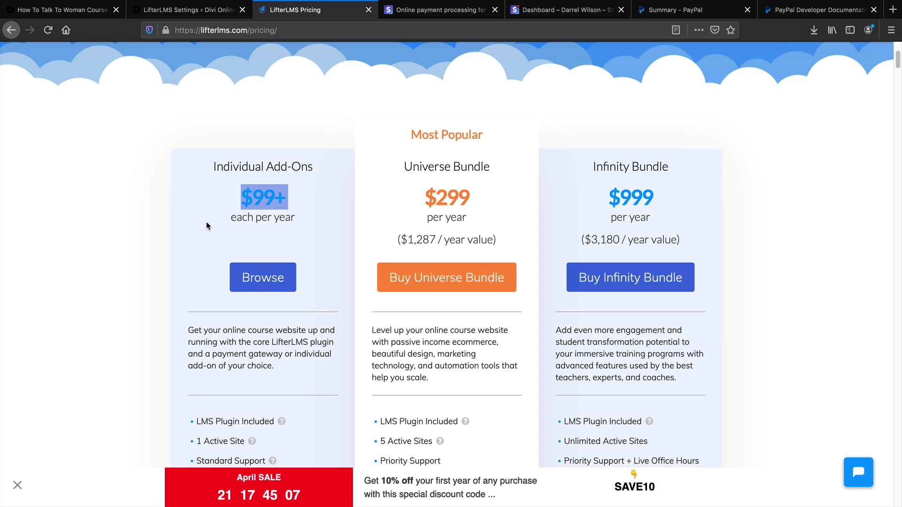
{"action": "scroll", "coordinate": [207, 226], "scroll_direction": "down", "scroll_amount": 1}
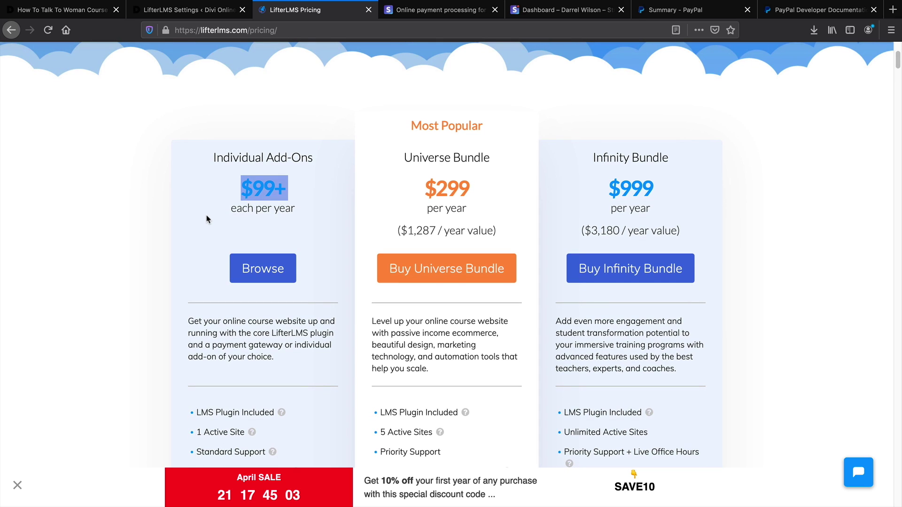
{"action": "left_click_drag", "start_coordinate": [471, 190], "coordinate": [425, 189]}
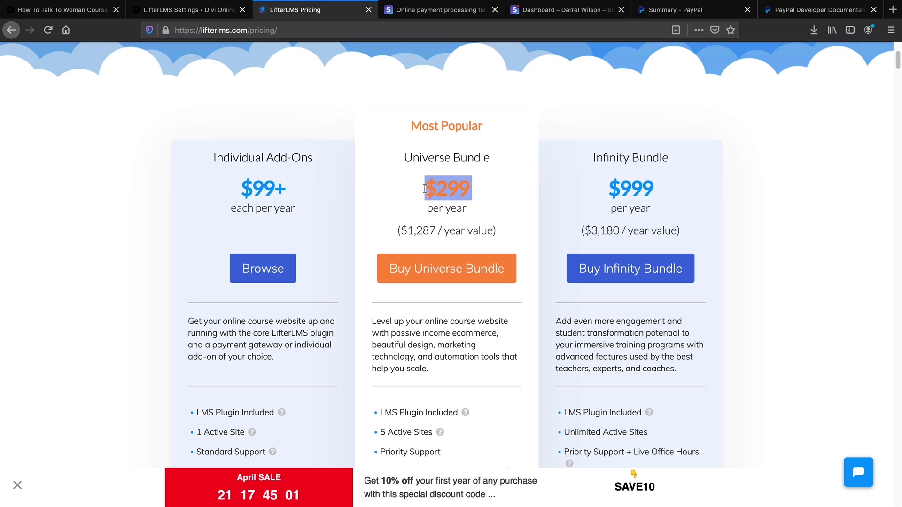
{"action": "scroll", "coordinate": [425, 192], "scroll_direction": "down", "scroll_amount": 3}
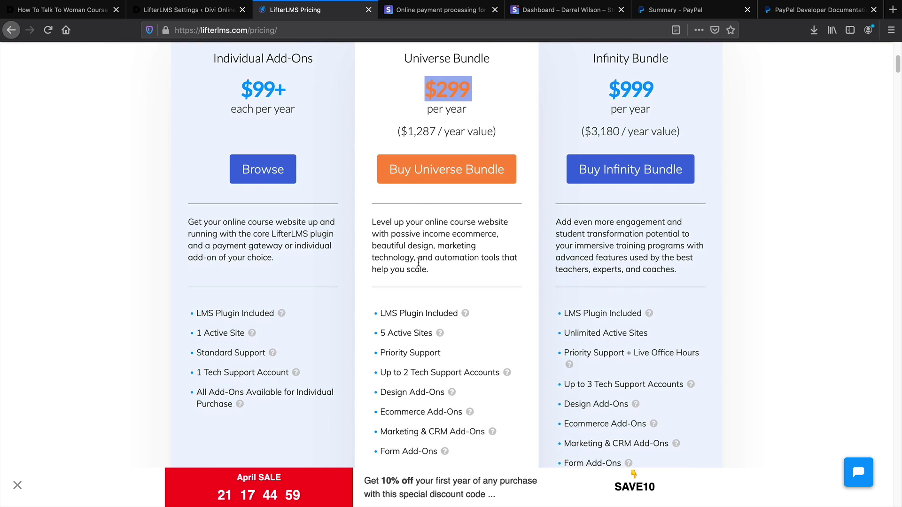
{"action": "scroll", "coordinate": [416, 272], "scroll_direction": "down", "scroll_amount": 3}
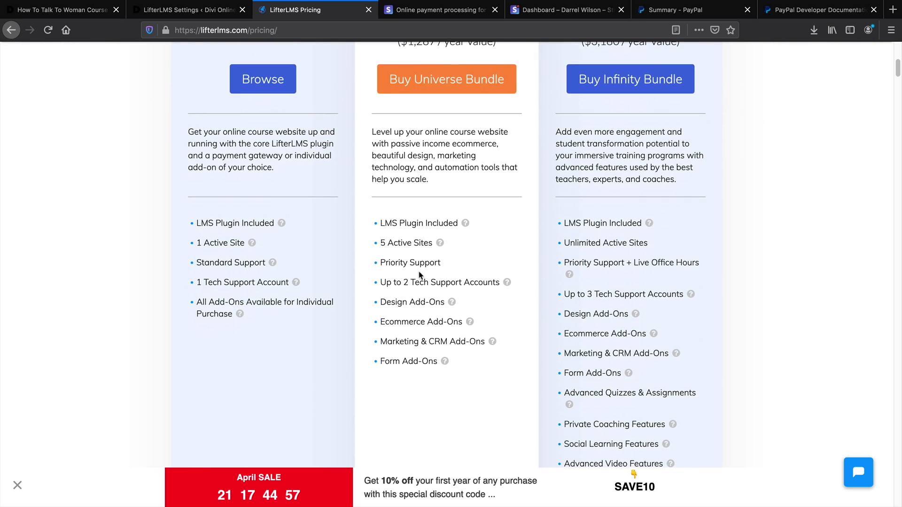
{"action": "mouse_move", "coordinate": [450, 305]}
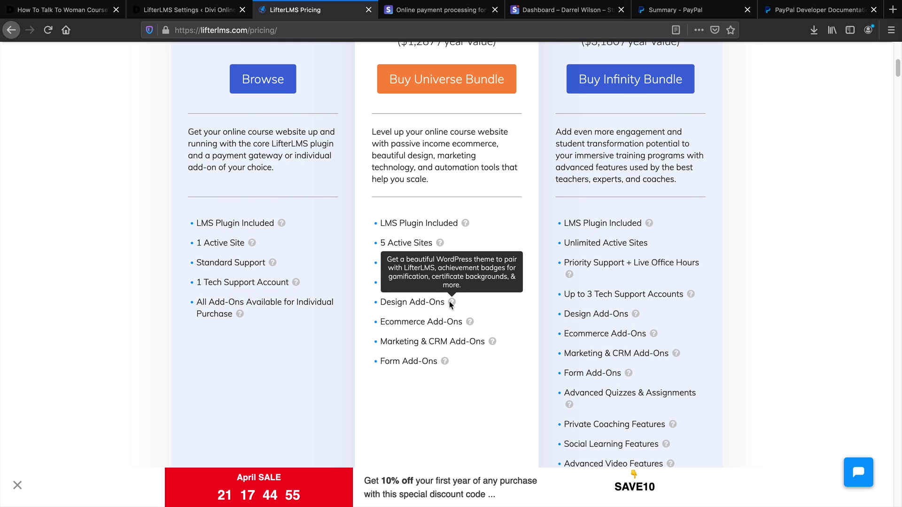
{"action": "mouse_move", "coordinate": [503, 288]}
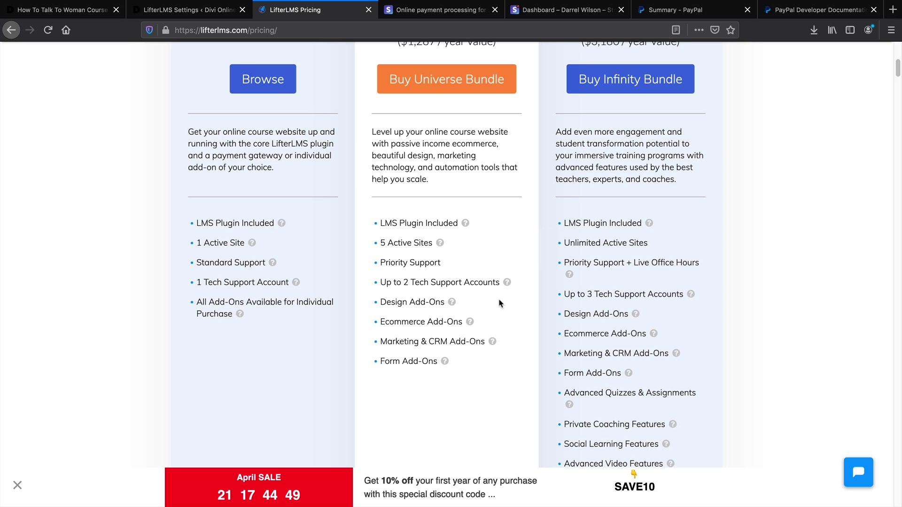
{"action": "mouse_move", "coordinate": [494, 339]}
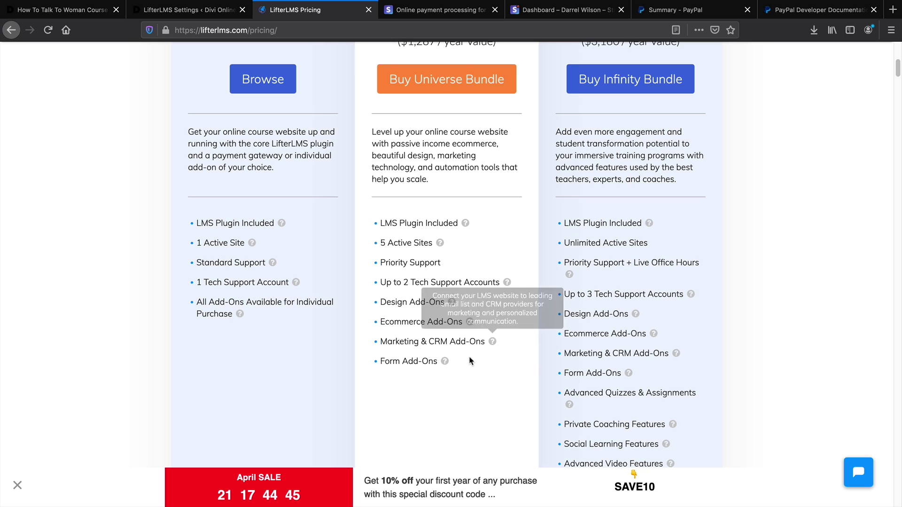
{"action": "scroll", "coordinate": [463, 369], "scroll_direction": "up", "scroll_amount": 3}
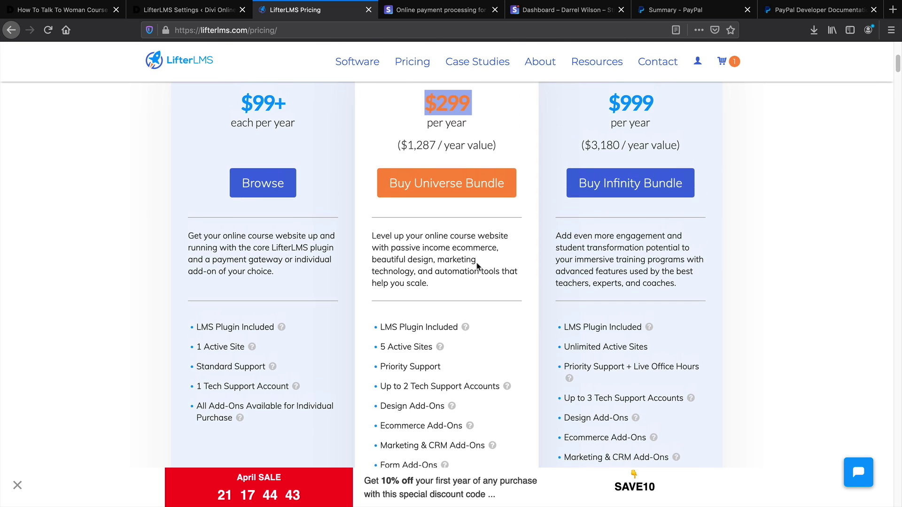
Point out the $299 Universe Bundle, then browse the Individual Add-Ons store
{"action": "left_click_drag", "start_coordinate": [495, 116], "coordinate": [413, 113]}
{"action": "left_click", "coordinate": [455, 142]}
{"action": "left_click_drag", "start_coordinate": [456, 143], "coordinate": [421, 143]}
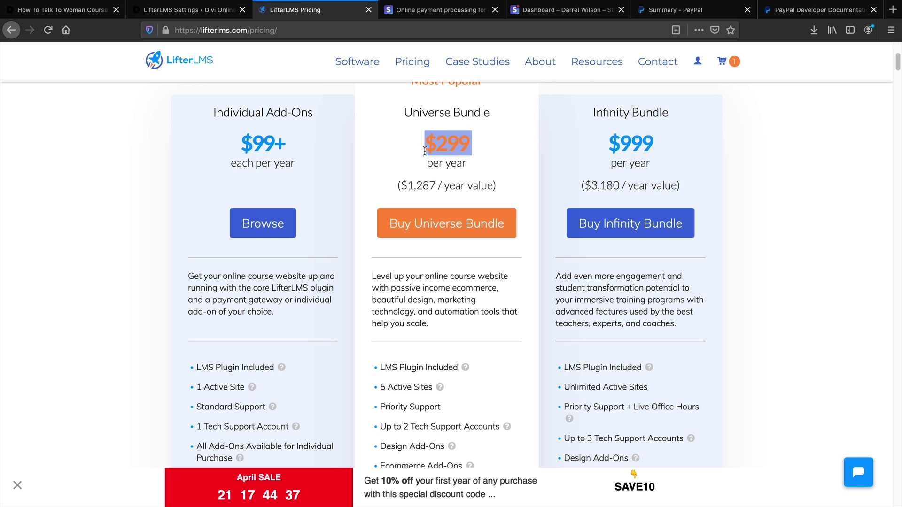
{"action": "left_click", "coordinate": [270, 231]}
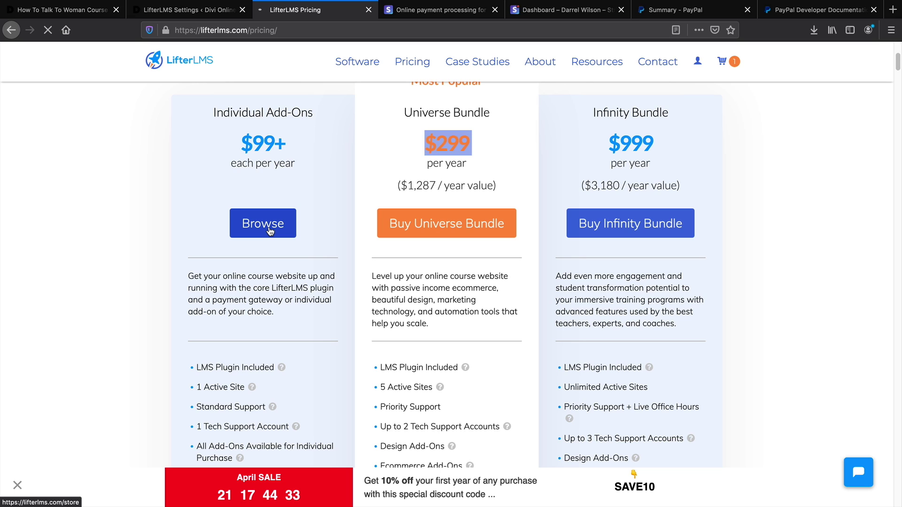
Scroll the Individual Add-Ons store down to the Stripe Extension and open its Learn More page
{"action": "left_click_drag", "start_coordinate": [205, 115], "coordinate": [323, 114]}
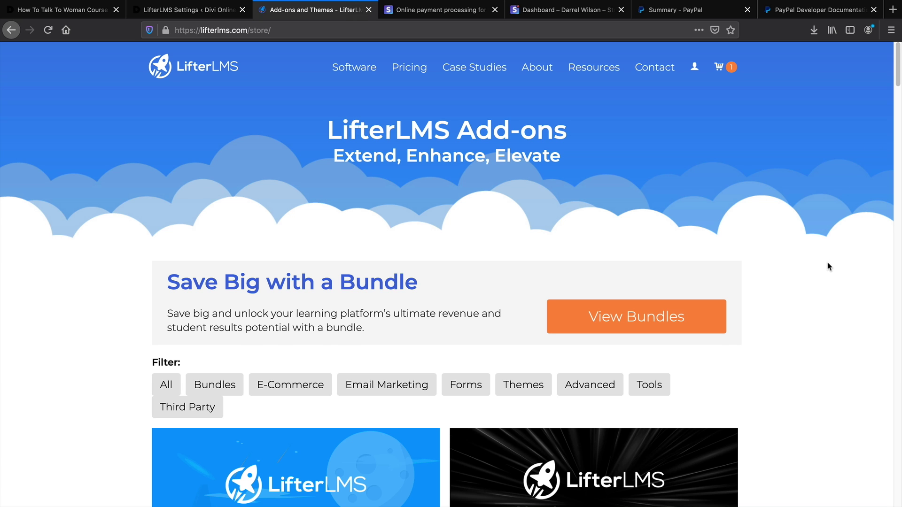
{"action": "scroll", "coordinate": [895, 190], "scroll_direction": "down", "scroll_amount": 2}
{"action": "left_click_drag", "start_coordinate": [898, 98], "coordinate": [899, 149]}
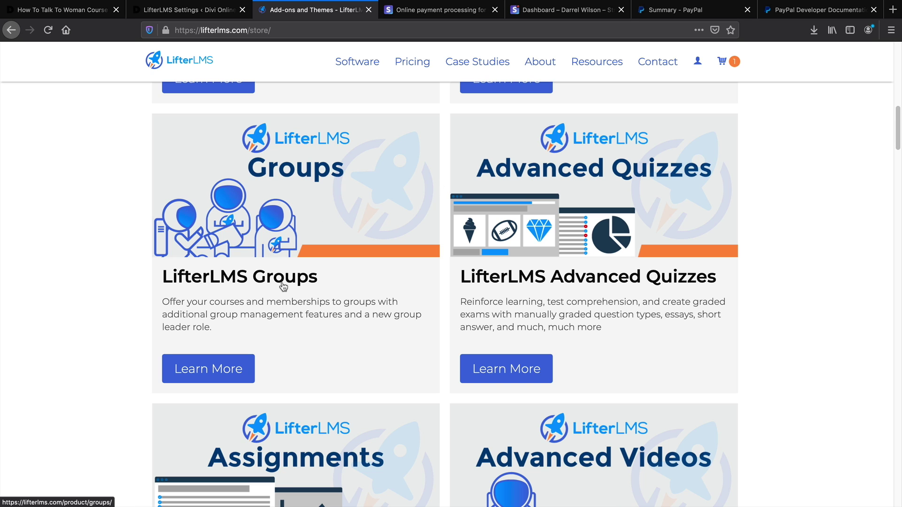
{"action": "scroll", "coordinate": [321, 296], "scroll_direction": "down", "scroll_amount": 6}
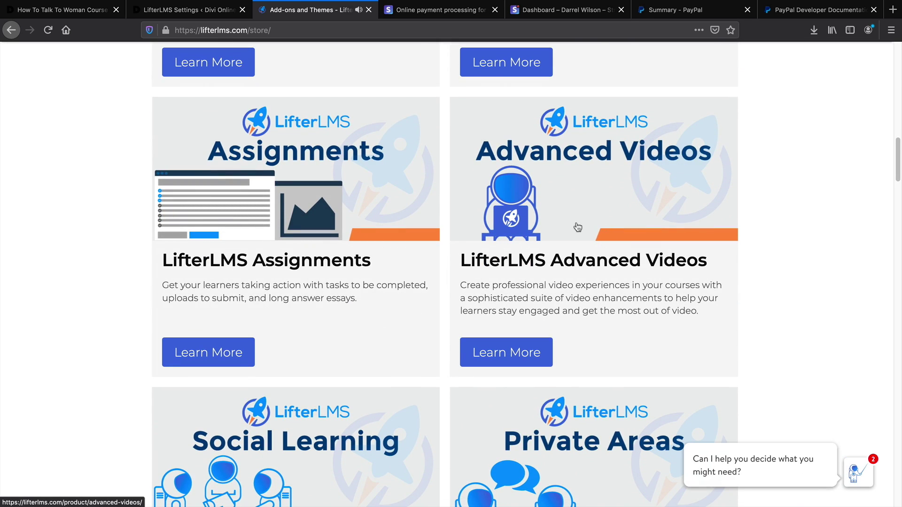
{"action": "scroll", "coordinate": [339, 249], "scroll_direction": "down", "scroll_amount": 3}
{"action": "scroll", "coordinate": [340, 252], "scroll_direction": "down", "scroll_amount": 3}
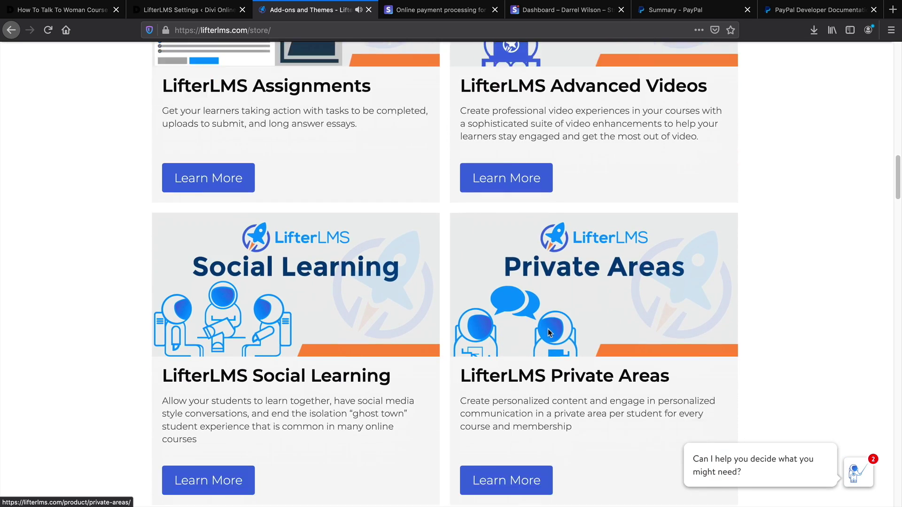
{"action": "scroll", "coordinate": [338, 317], "scroll_direction": "down", "scroll_amount": 8}
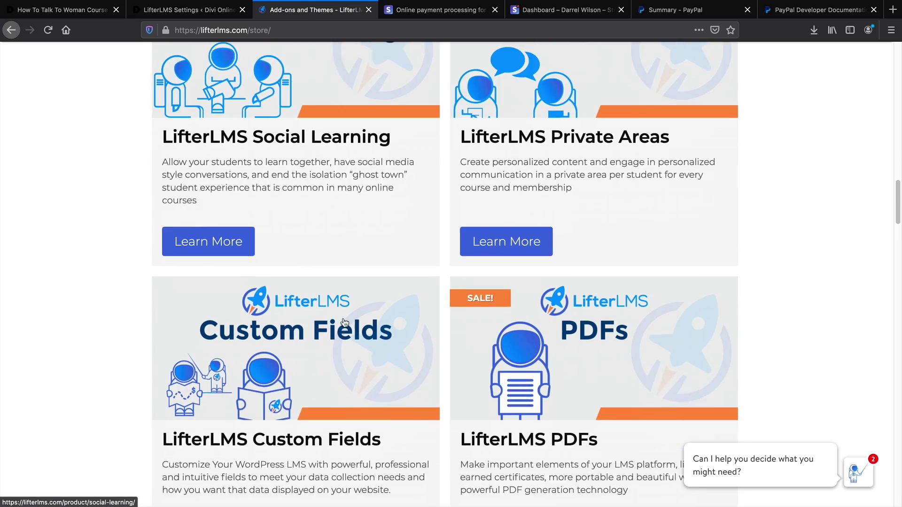
{"action": "scroll", "coordinate": [343, 321], "scroll_direction": "down", "scroll_amount": 5}
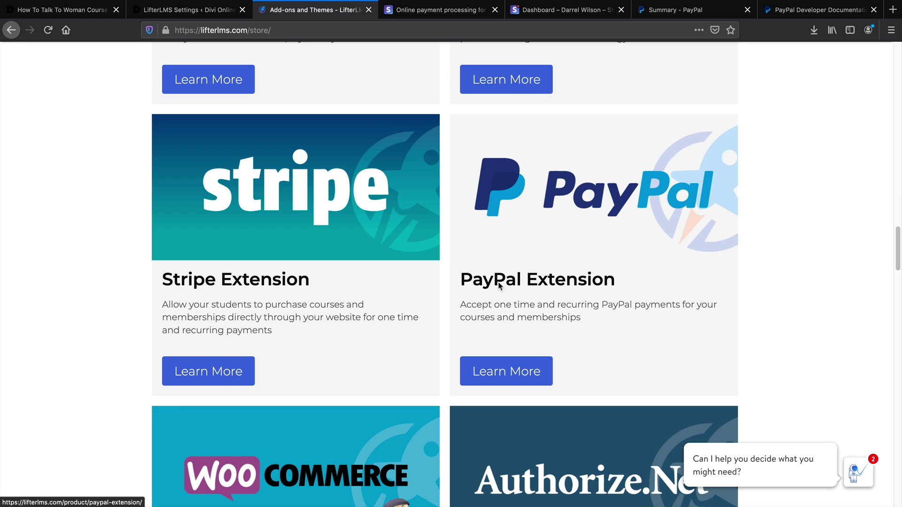
{"action": "scroll", "coordinate": [537, 287], "scroll_direction": "down", "scroll_amount": 1}
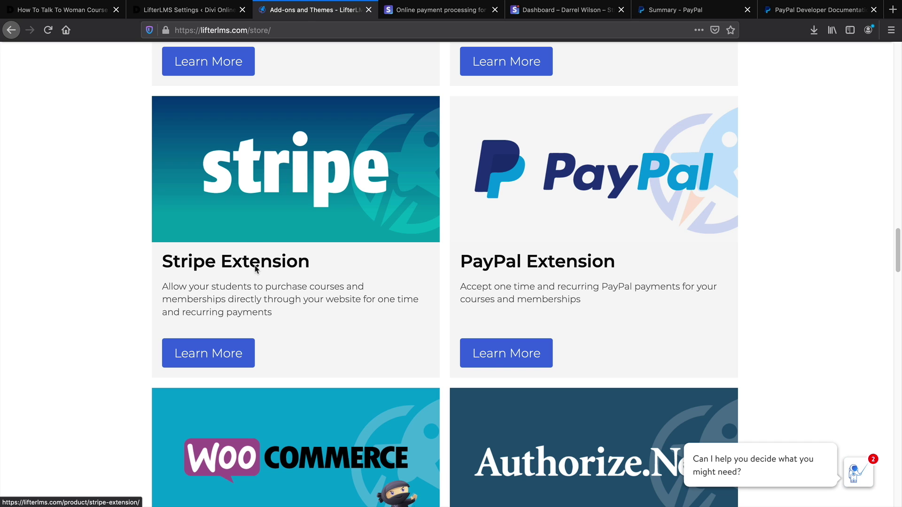
{"action": "scroll", "coordinate": [218, 266], "scroll_direction": "up", "scroll_amount": 5}
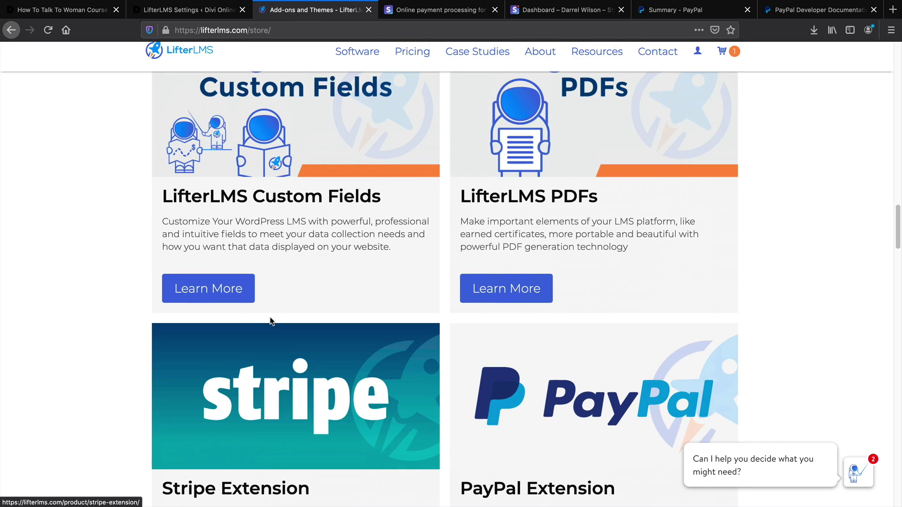
{"action": "scroll", "coordinate": [268, 318], "scroll_direction": "down", "scroll_amount": 5}
{"action": "left_click", "coordinate": [232, 367]}
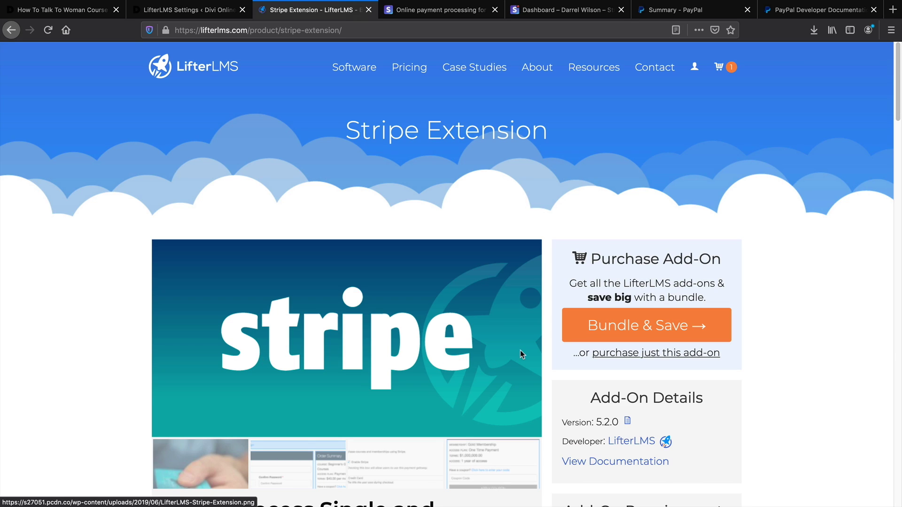
Choose to buy only the Stripe Extension add-on and proceed to checkout
{"action": "left_click", "coordinate": [617, 357]}
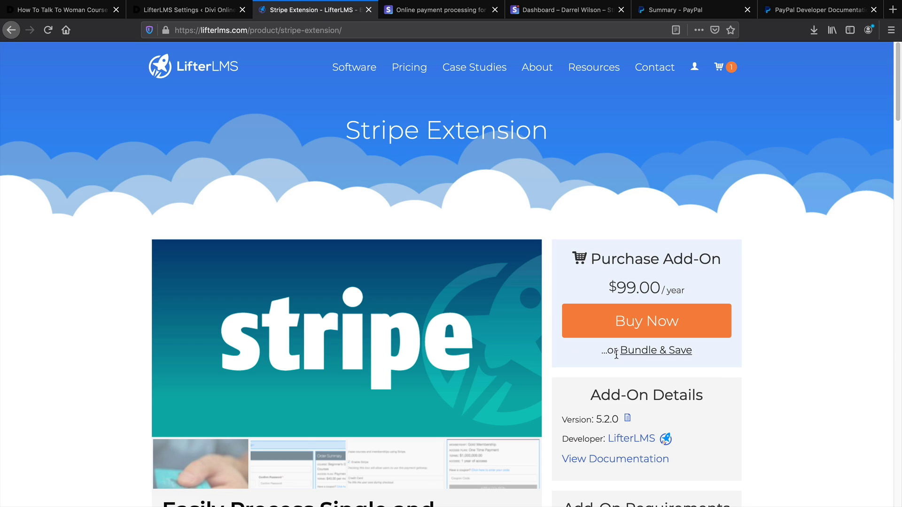
{"action": "left_click", "coordinate": [662, 323]}
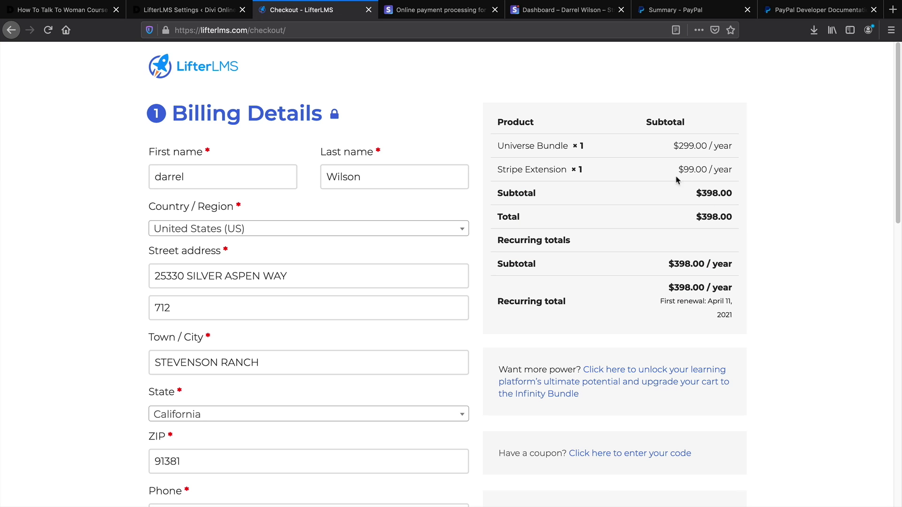
{"action": "left_click_drag", "start_coordinate": [571, 147], "coordinate": [503, 147]}
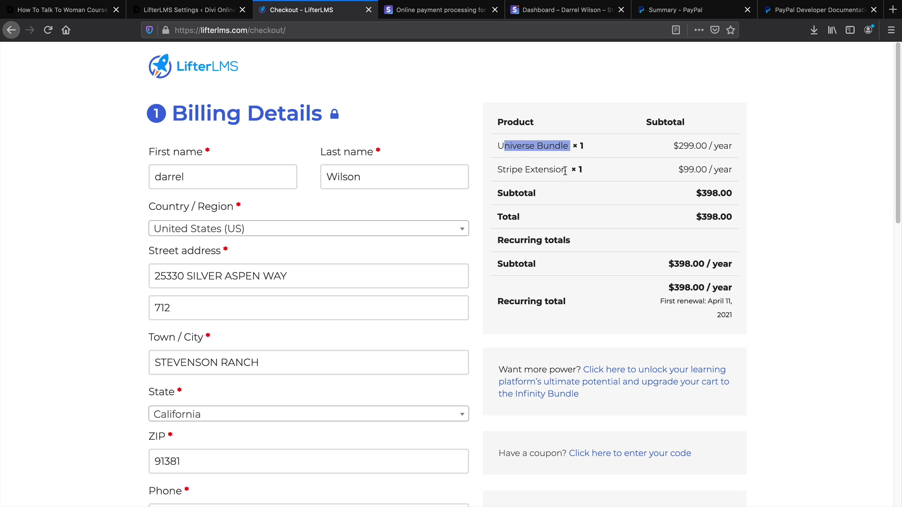
{"action": "left_click_drag", "start_coordinate": [567, 170], "coordinate": [503, 170]}
{"action": "scroll", "coordinate": [552, 248], "scroll_direction": "down", "scroll_amount": 2}
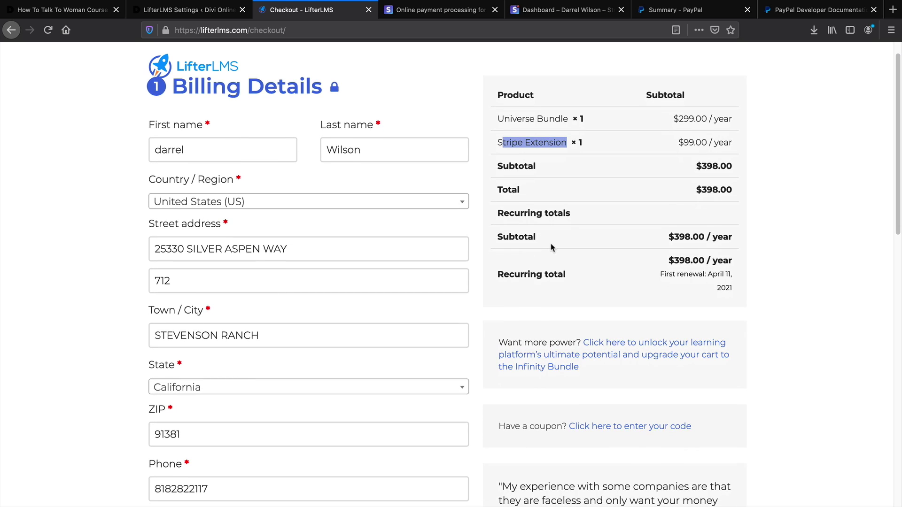
{"action": "scroll", "coordinate": [553, 248], "scroll_direction": "down", "scroll_amount": 2}
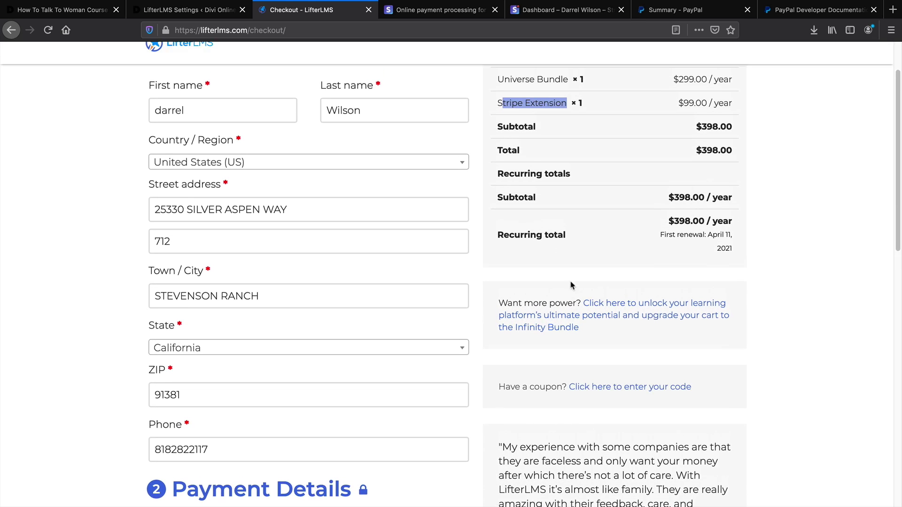
Apply the WILSON coupon for a -$59.70 discount, bringing the total to $338.30
{"action": "left_click", "coordinate": [677, 387]}
{"action": "scroll", "coordinate": [664, 417], "scroll_direction": "down", "scroll_amount": 1}
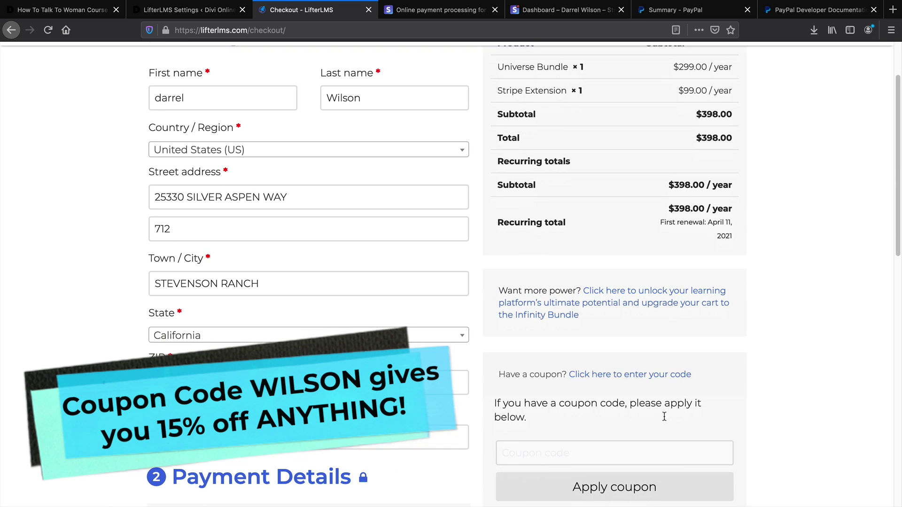
{"action": "scroll", "coordinate": [664, 416], "scroll_direction": "down", "scroll_amount": 1}
{"action": "type", "text": "wilson"}
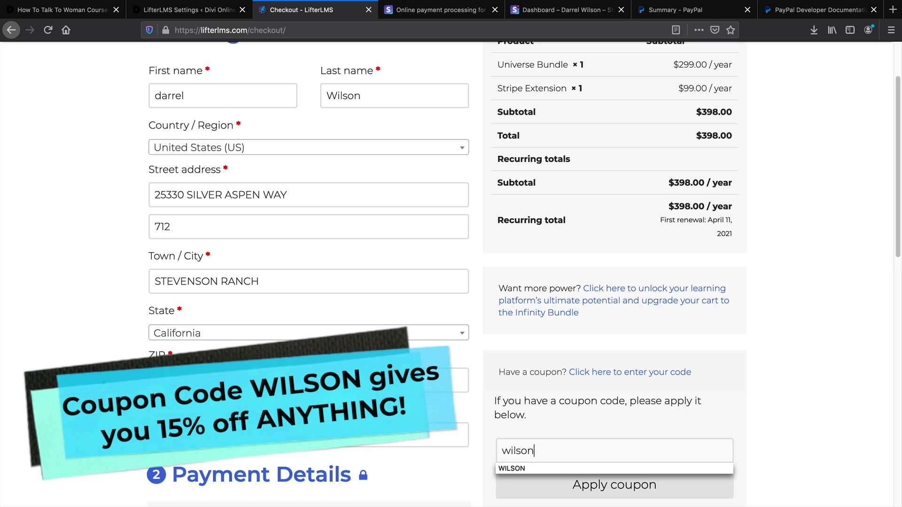
{"action": "left_click", "coordinate": [610, 468]}
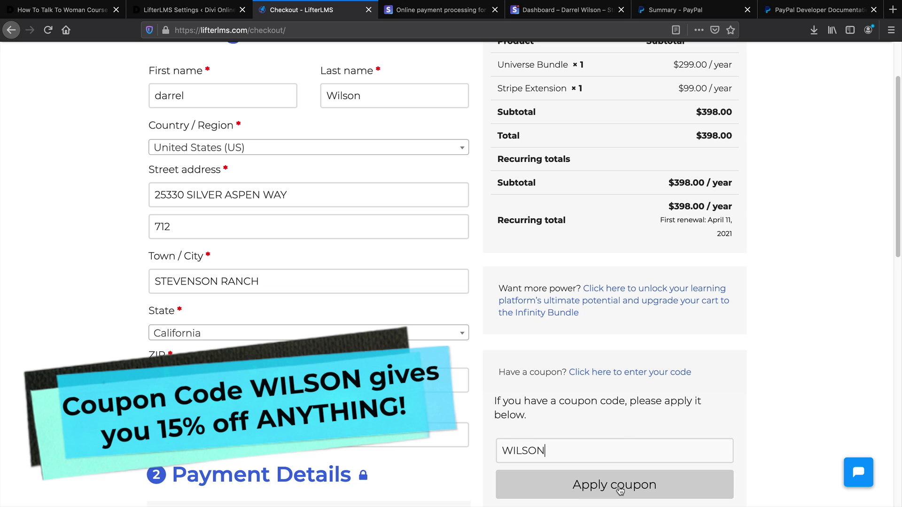
{"action": "left_click", "coordinate": [620, 489]}
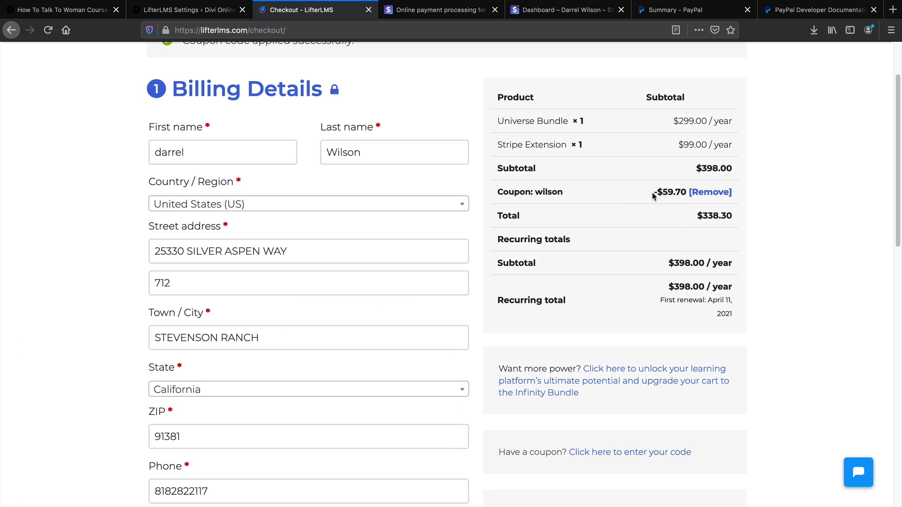
{"action": "left_click_drag", "start_coordinate": [653, 196], "coordinate": [682, 193]}
{"action": "left_click_drag", "start_coordinate": [492, 150], "coordinate": [568, 148]}
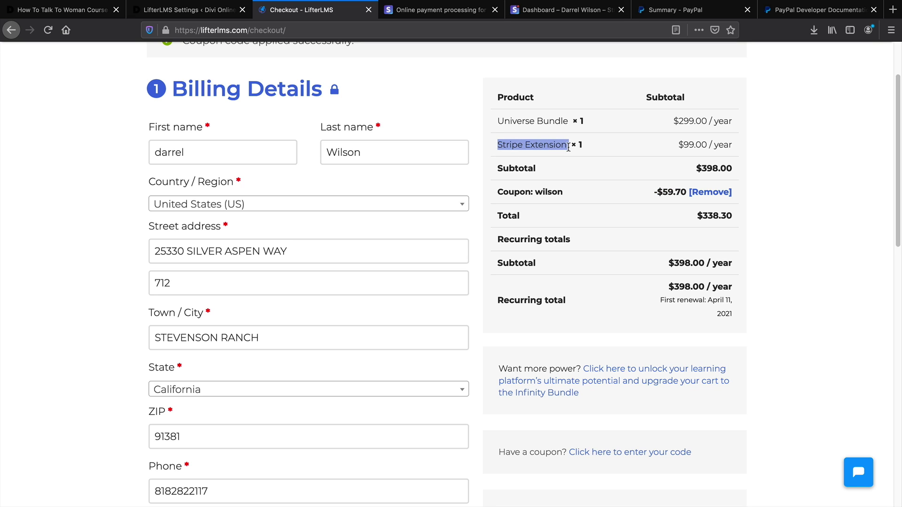
{"action": "left_click_drag", "start_coordinate": [499, 120], "coordinate": [564, 118]}
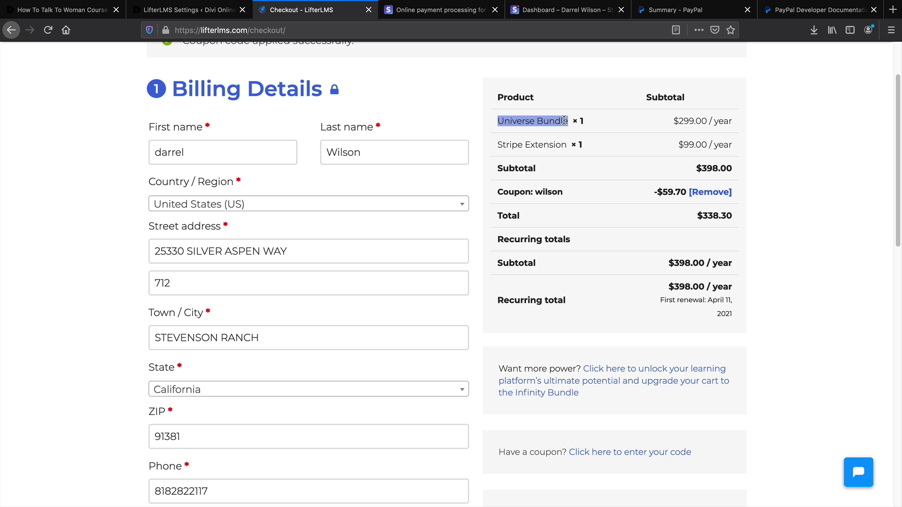
{"action": "scroll", "coordinate": [570, 294], "scroll_direction": "up", "scroll_amount": 3}
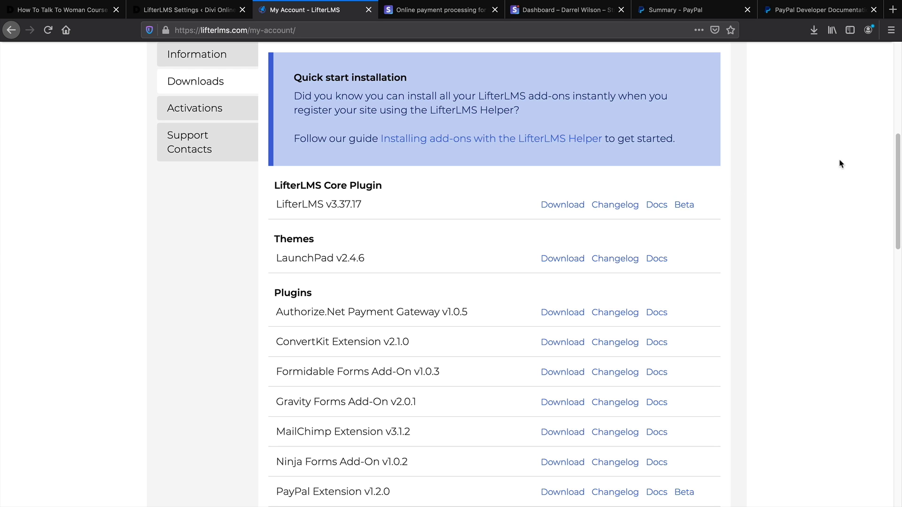
Scroll the Downloads list to Stripe Extension v5.2.0 and download its plugin file
{"action": "left_click_drag", "start_coordinate": [897, 159], "coordinate": [897, 174]}
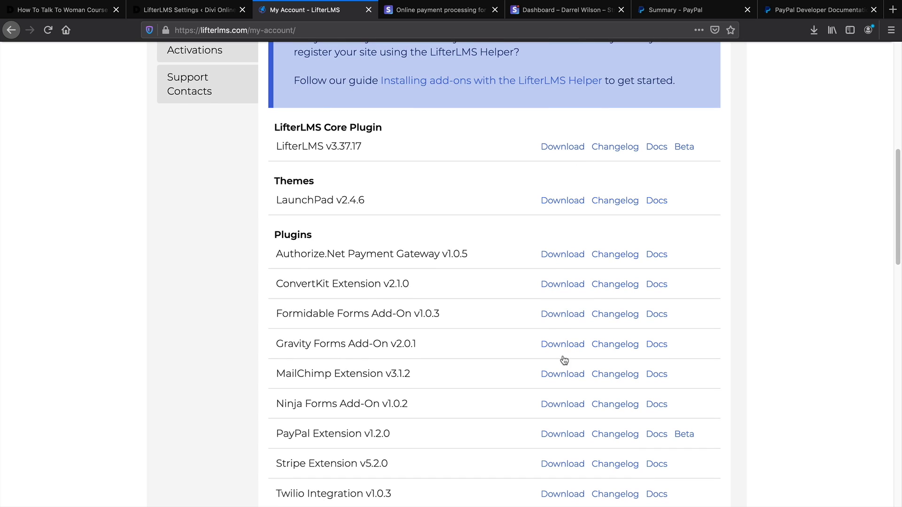
{"action": "scroll", "coordinate": [519, 274], "scroll_direction": "down", "scroll_amount": 3}
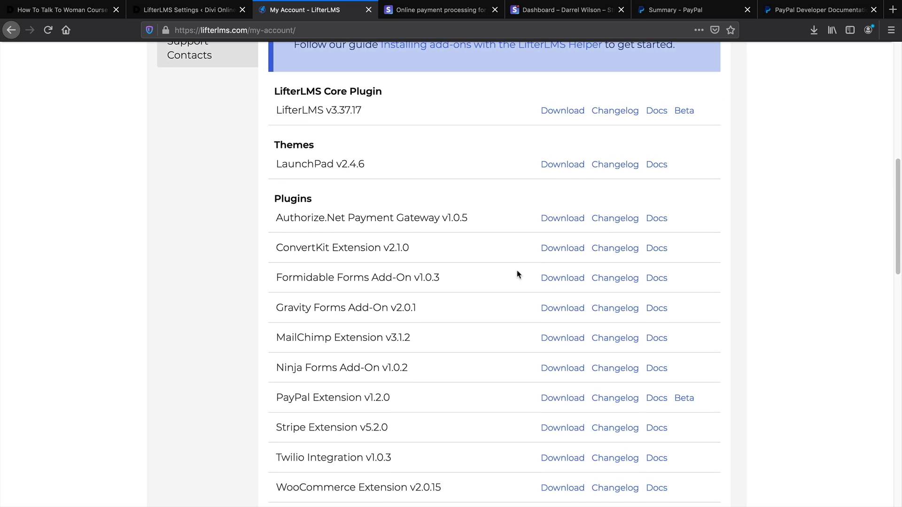
{"action": "scroll", "coordinate": [517, 274], "scroll_direction": "down", "scroll_amount": 2}
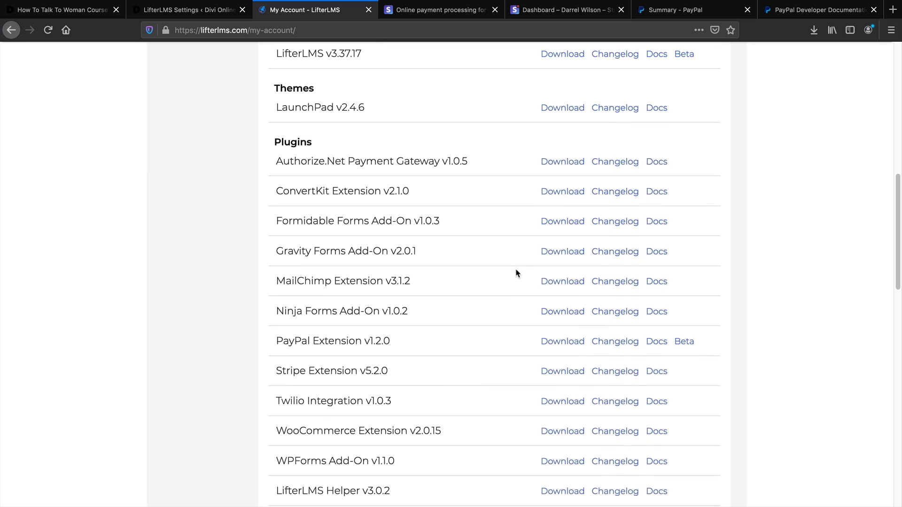
{"action": "scroll", "coordinate": [301, 408], "scroll_direction": "down", "scroll_amount": 1}
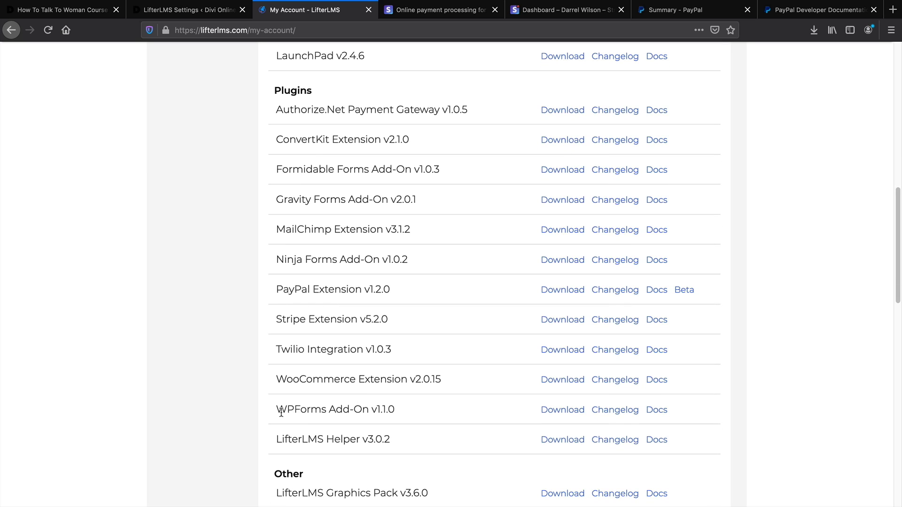
{"action": "left_click_drag", "start_coordinate": [281, 412], "coordinate": [376, 410]}
{"action": "left_click_drag", "start_coordinate": [305, 440], "coordinate": [401, 437]}
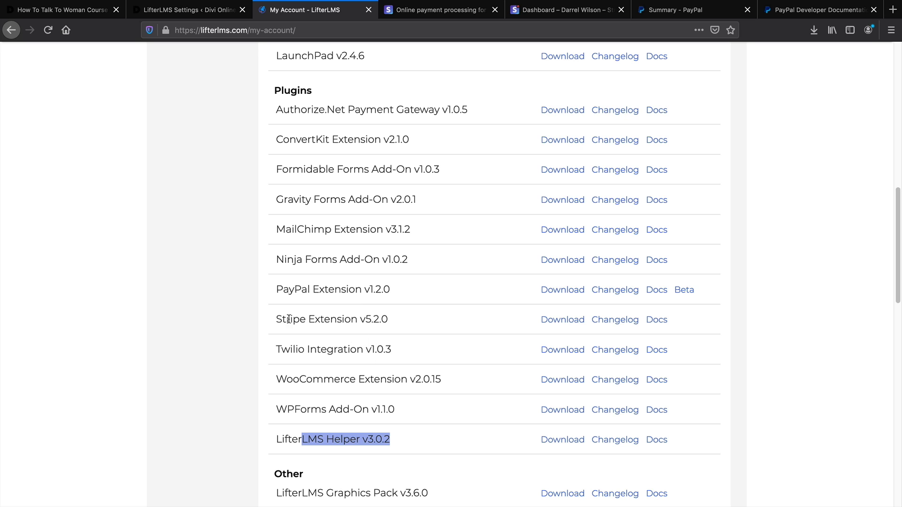
{"action": "left_click_drag", "start_coordinate": [276, 319], "coordinate": [394, 323]}
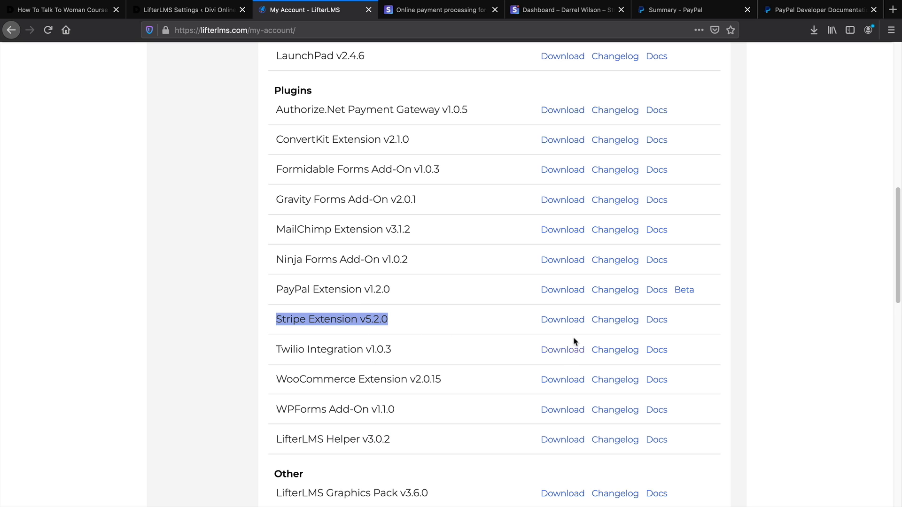
{"action": "left_click", "coordinate": [566, 321]}
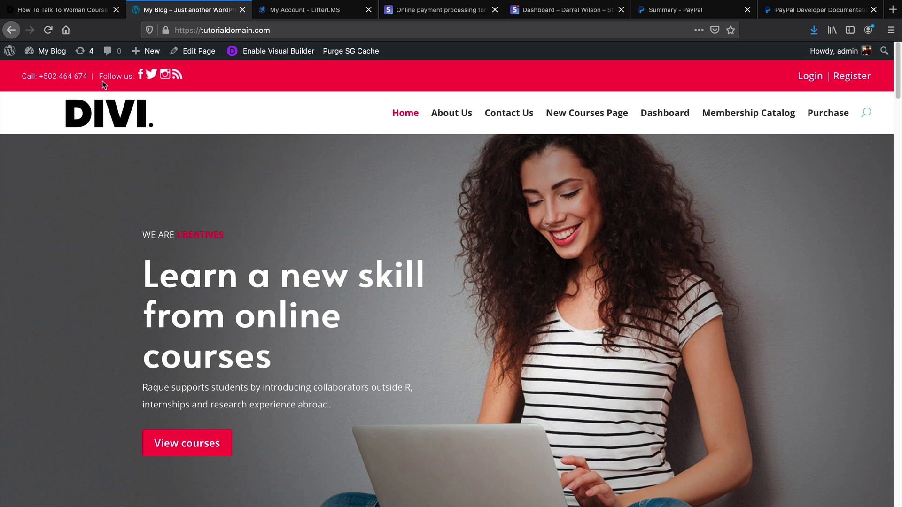
Upload lifterlms-stripe-5.2.0.zip as a new plugin, install it, and activate it
{"action": "mouse_move", "coordinate": [29, 51]}
{"action": "left_click", "coordinate": [50, 75]}
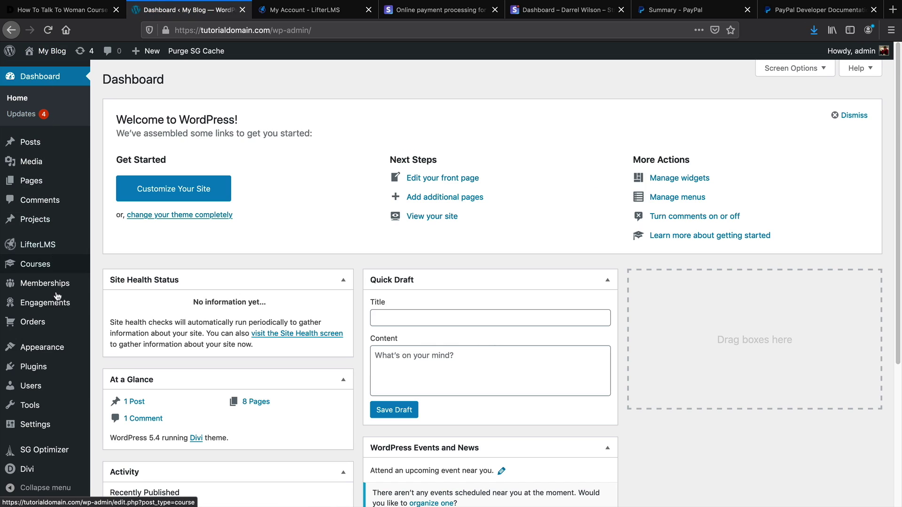
{"action": "mouse_move", "coordinate": [52, 375]}
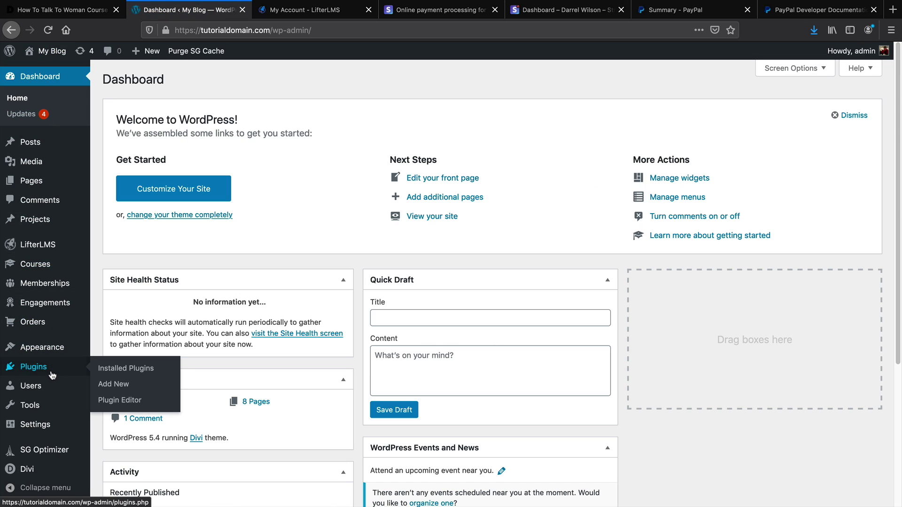
{"action": "left_click", "coordinate": [117, 387]}
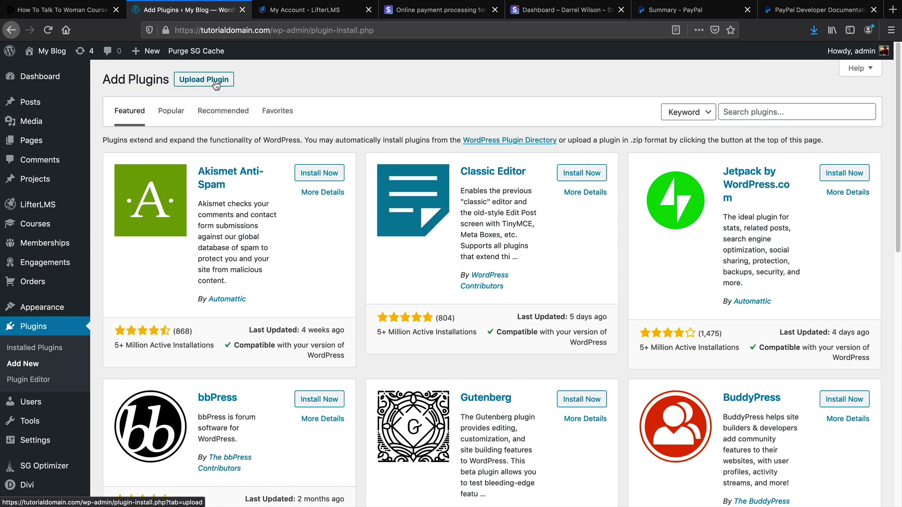
{"action": "left_click", "coordinate": [215, 83]}
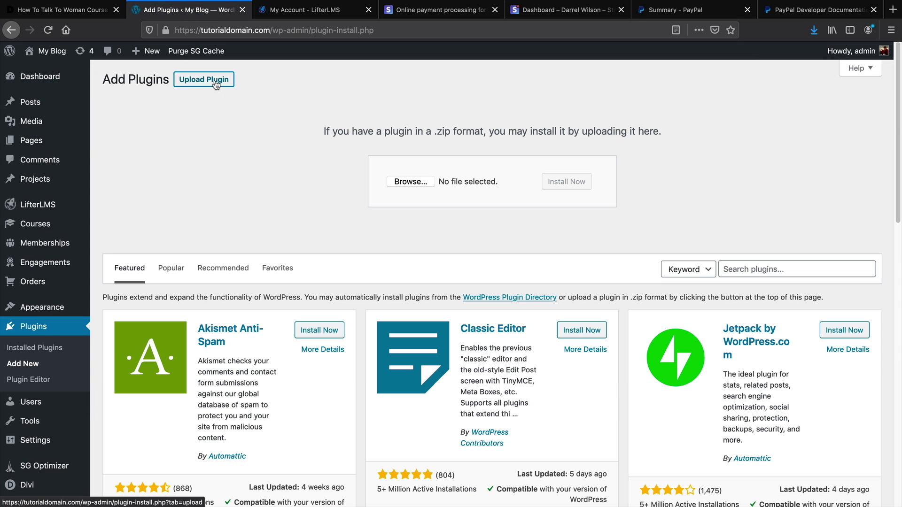
{"action": "left_click", "coordinate": [407, 183]}
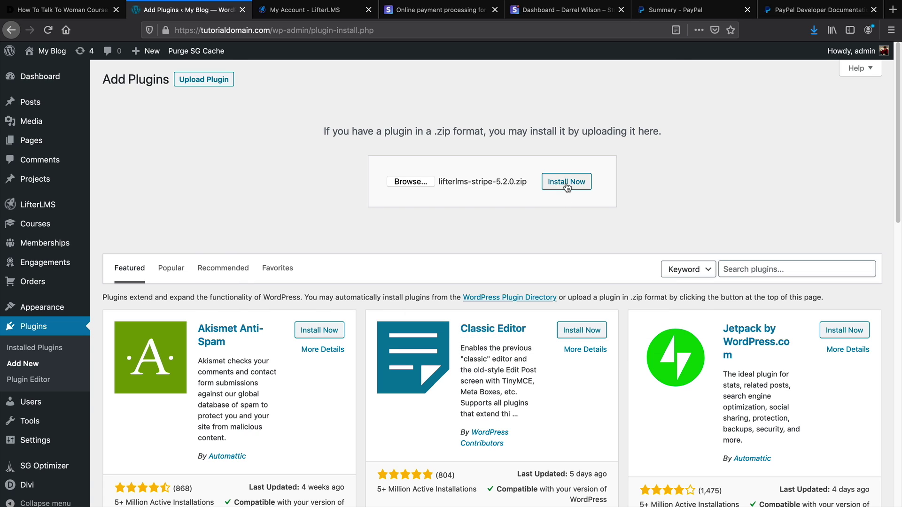
{"action": "left_click", "coordinate": [567, 187]}
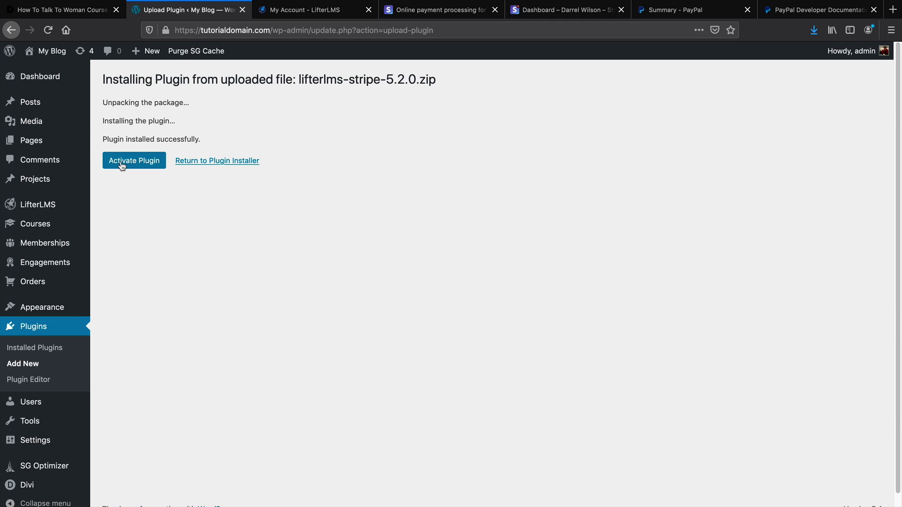
{"action": "left_click", "coordinate": [121, 165]}
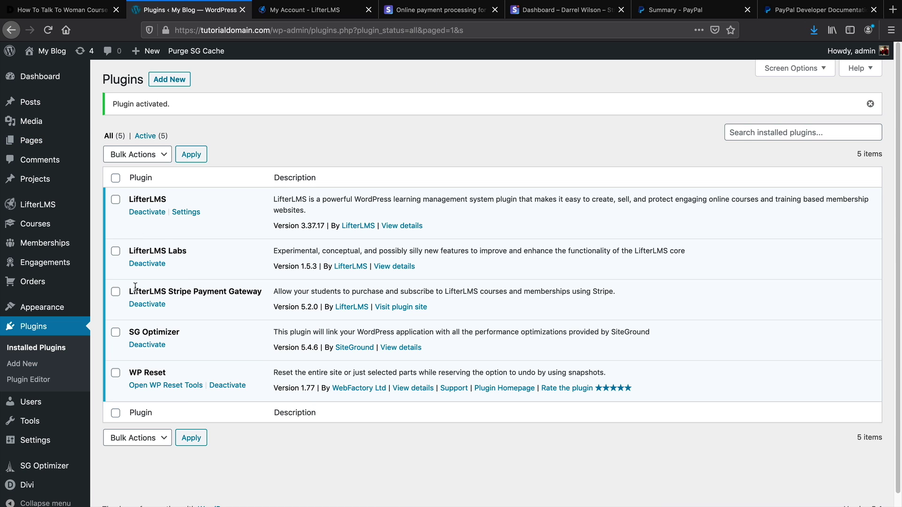
{"action": "mouse_move", "coordinate": [32, 206]}
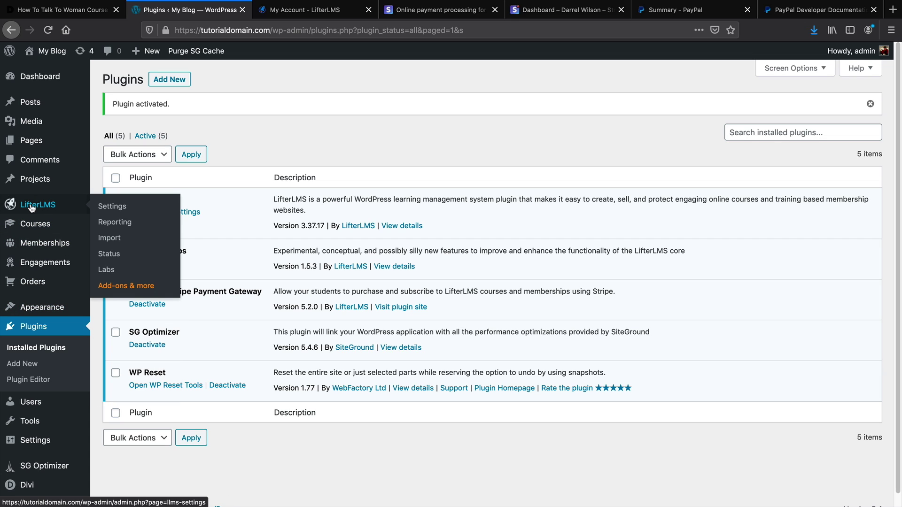
{"action": "left_click", "coordinate": [106, 207]}
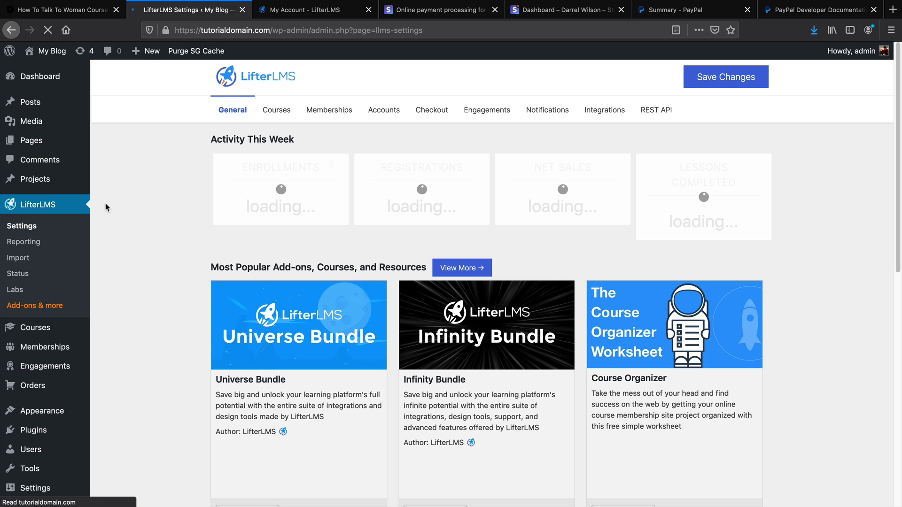
Tick Enable Stripe and Enable Test Mode in the LifterLMS Checkout > Stripe settings
{"action": "left_click", "coordinate": [438, 115]}
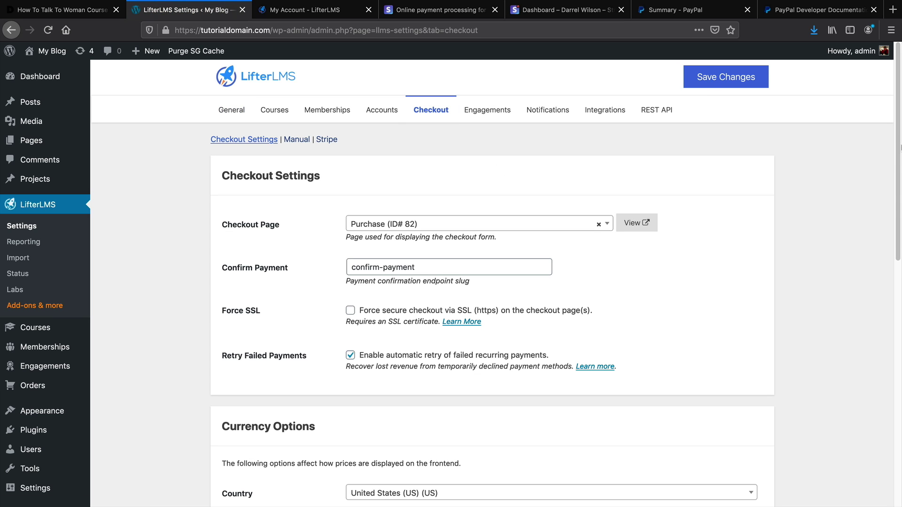
{"action": "left_click_drag", "start_coordinate": [900, 147], "coordinate": [899, 412]}
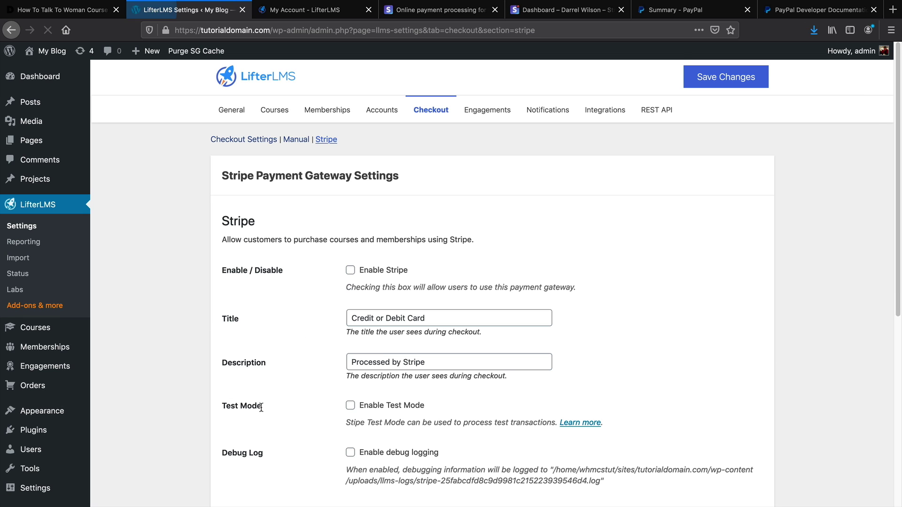
{"action": "scroll", "coordinate": [263, 408], "scroll_direction": "down", "scroll_amount": 2}
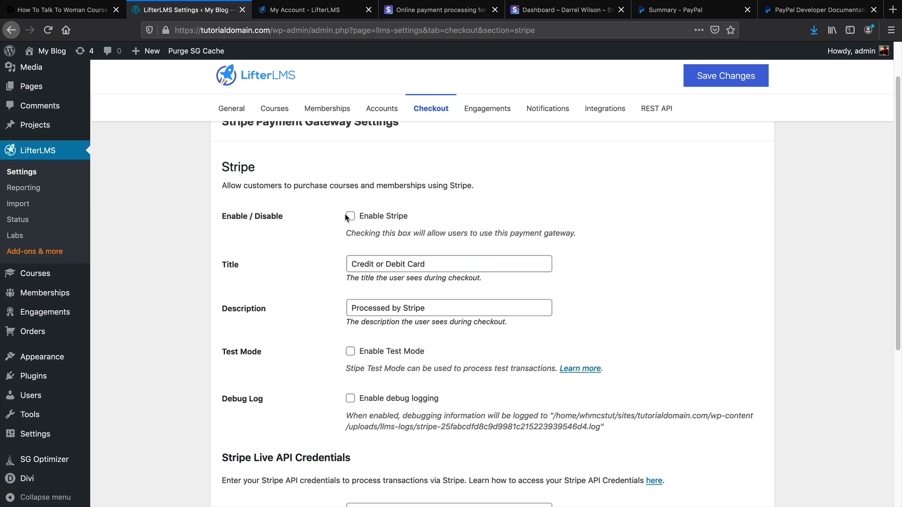
{"action": "left_click", "coordinate": [351, 217]}
{"action": "scroll", "coordinate": [371, 268], "scroll_direction": "down", "scroll_amount": 2}
{"action": "left_click", "coordinate": [351, 307]}
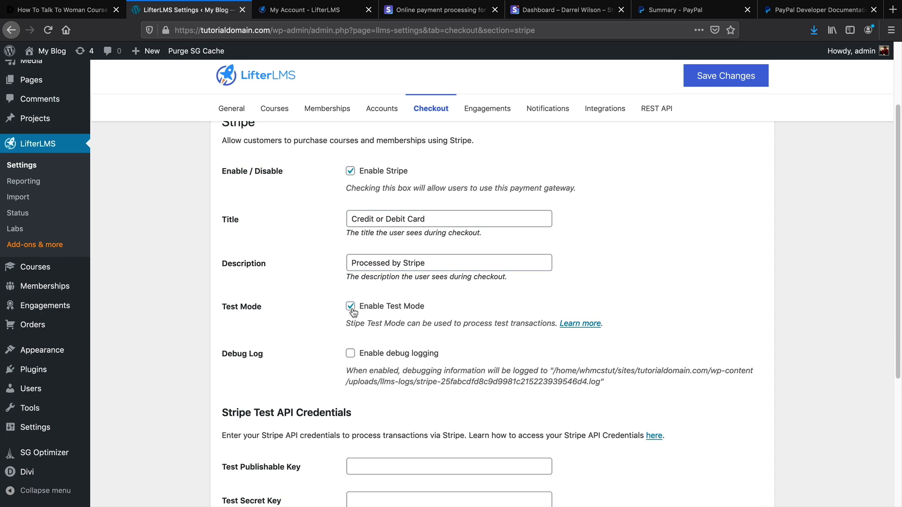
{"action": "scroll", "coordinate": [357, 300], "scroll_direction": "down", "scroll_amount": 1}
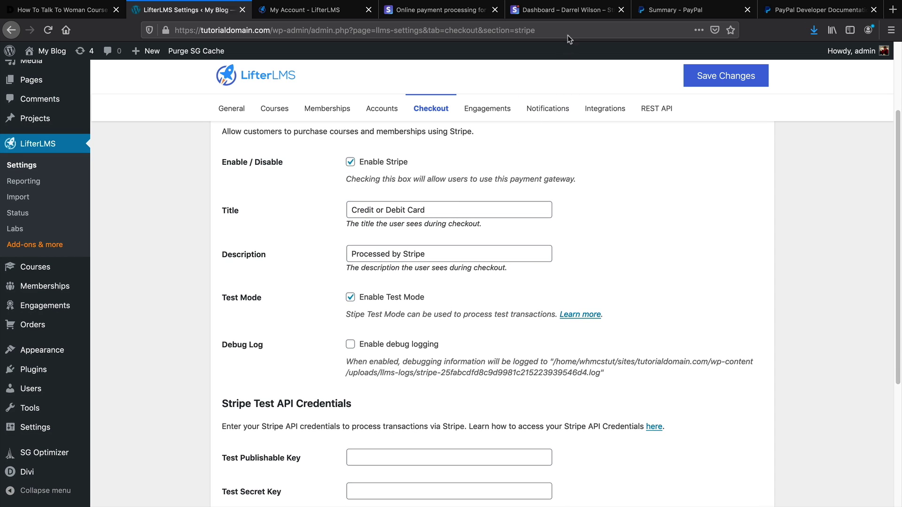
{"action": "left_click", "coordinate": [568, 10]}
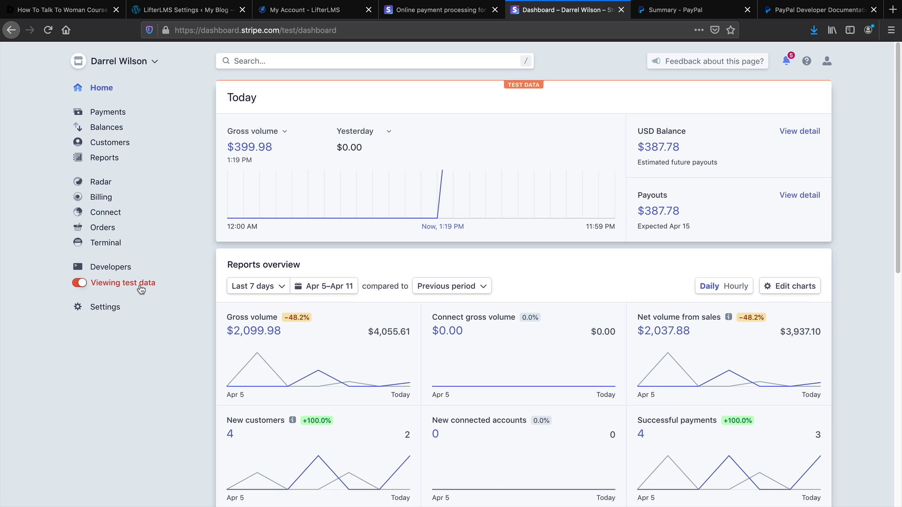
Switch Stripe to live data and show Developers > API keys with the secret key revealed
{"action": "left_click", "coordinate": [79, 285]}
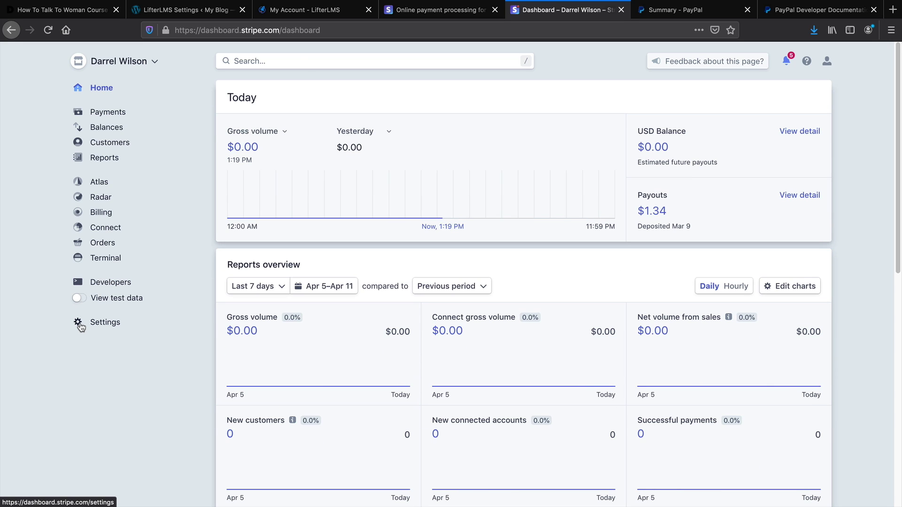
{"action": "left_click", "coordinate": [111, 283]}
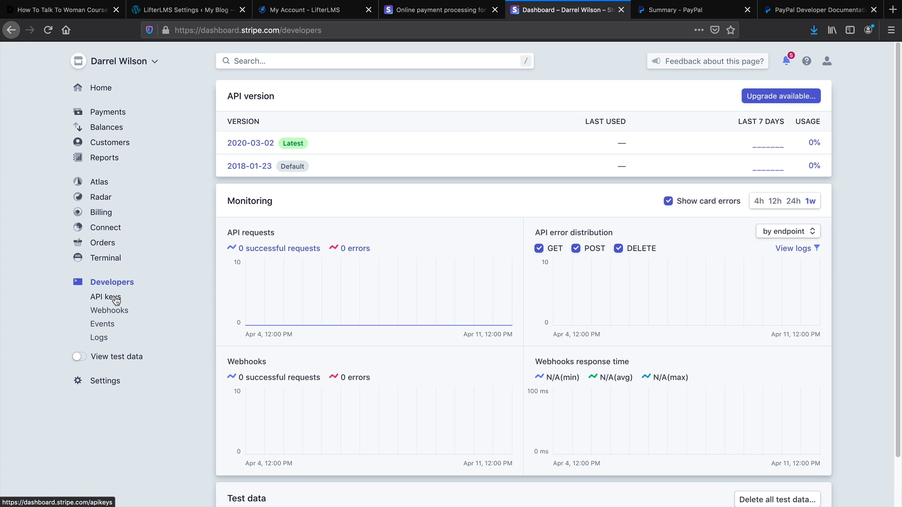
{"action": "left_click", "coordinate": [115, 299]}
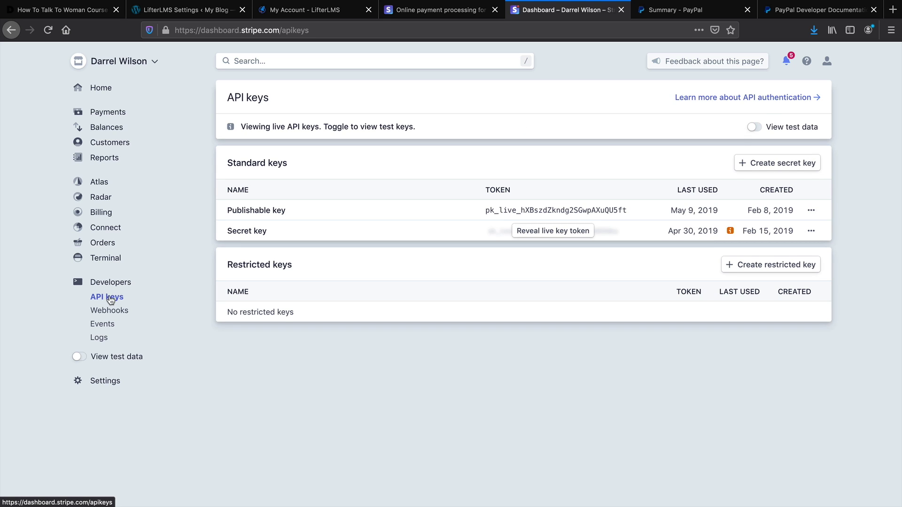
{"action": "left_click", "coordinate": [534, 234]}
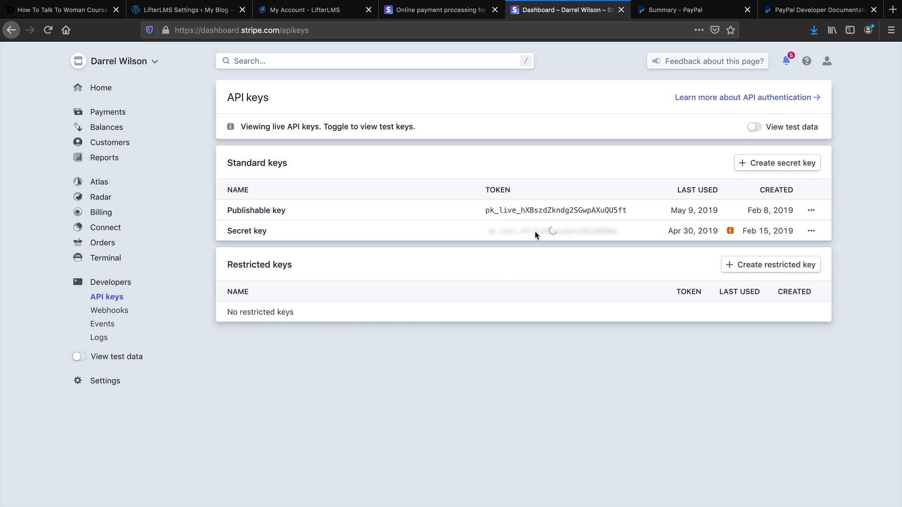
Copy the live publishable key and return to the LifterLMS Stripe settings tab
{"action": "double_click", "coordinate": [537, 207]}
{"action": "right_click", "coordinate": [540, 207]}
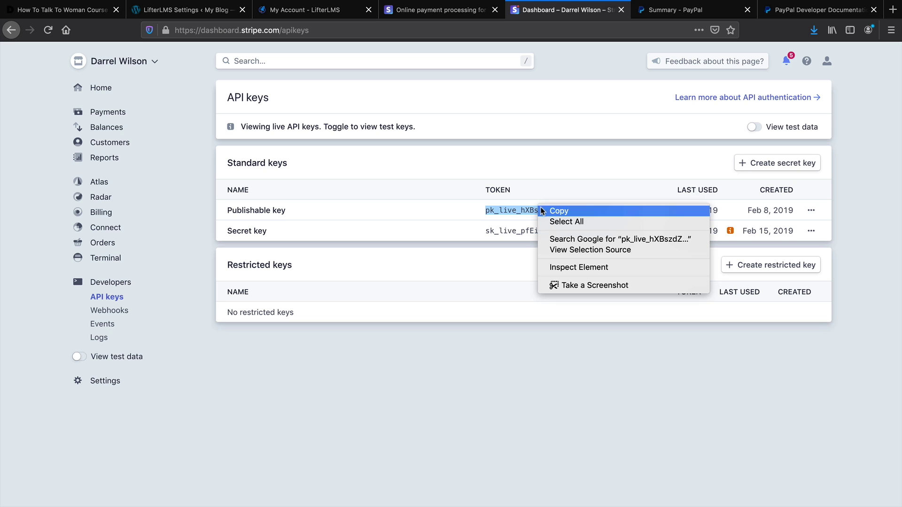
{"action": "left_click", "coordinate": [552, 207]}
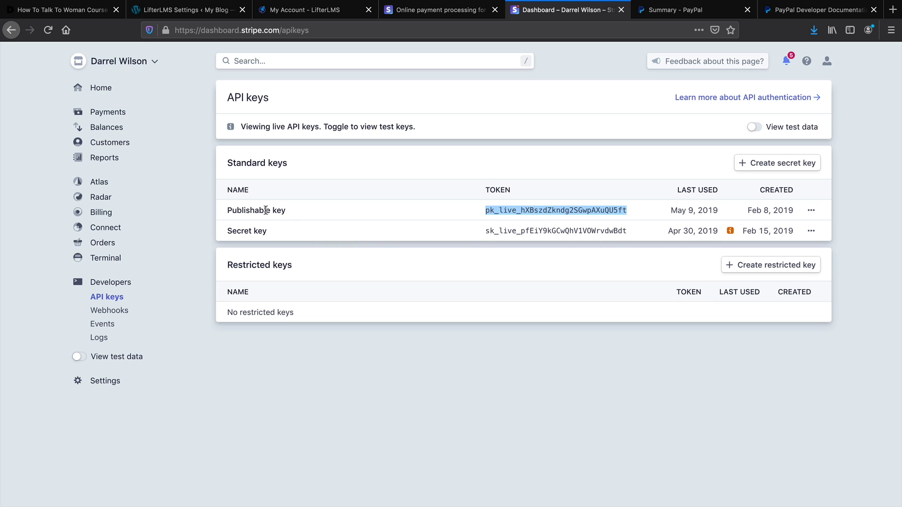
{"action": "left_click", "coordinate": [428, 17]}
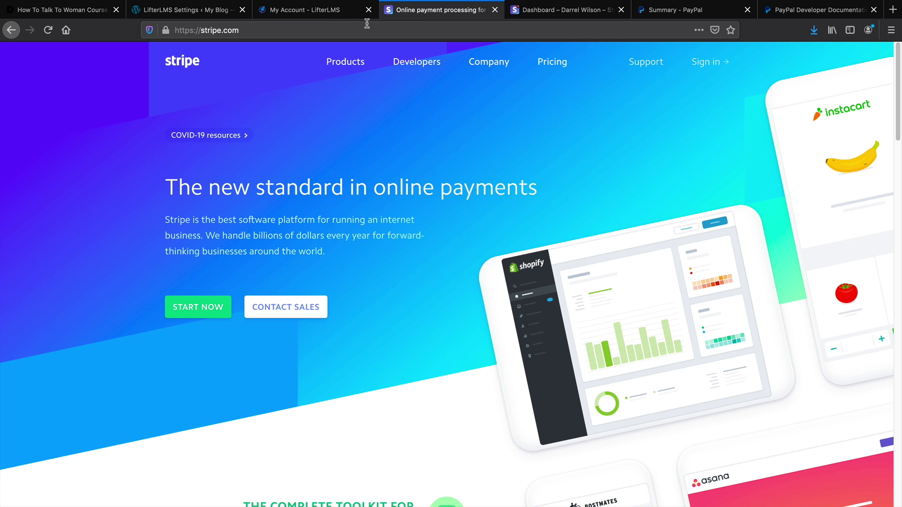
{"action": "left_click", "coordinate": [306, 11]}
{"action": "left_click", "coordinate": [190, 15]}
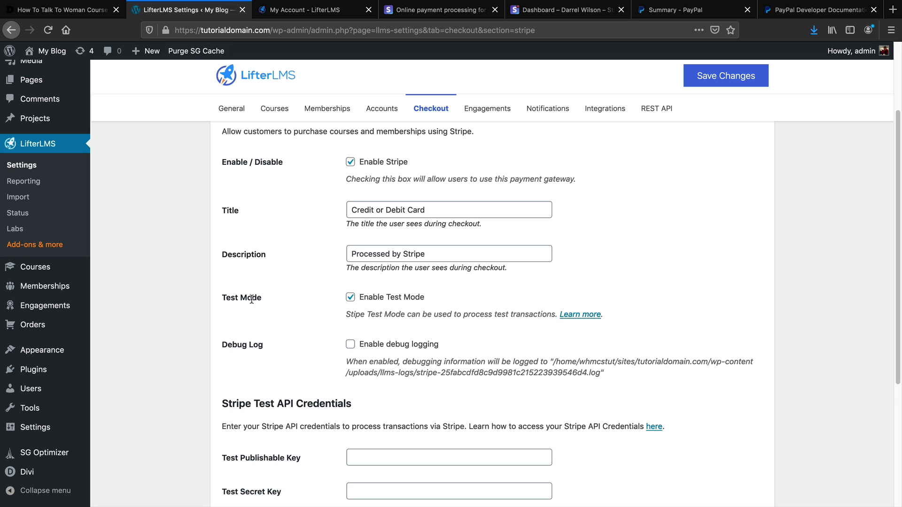
Back on the Stripe API keys page, turn on View test data
{"action": "scroll", "coordinate": [251, 303], "scroll_direction": "down", "scroll_amount": 4}
{"action": "scroll", "coordinate": [266, 305], "scroll_direction": "up", "scroll_amount": 2}
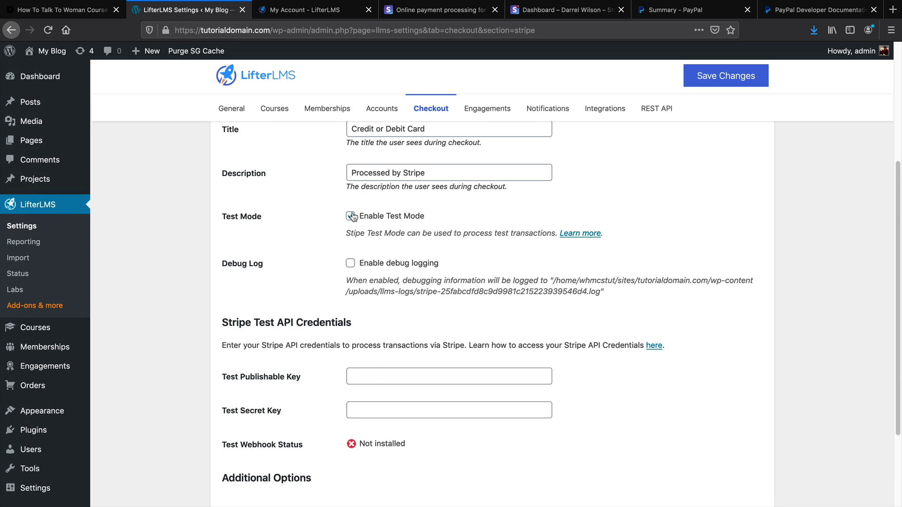
{"action": "left_click", "coordinate": [543, 12]}
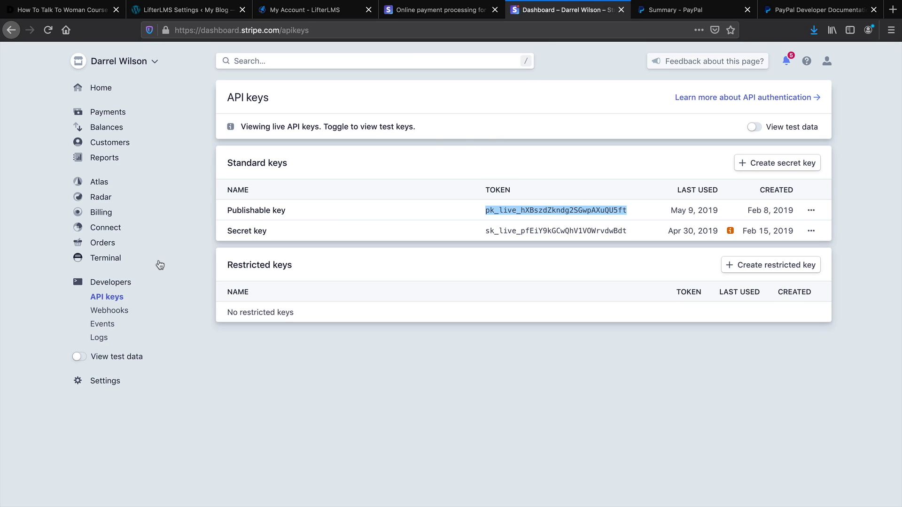
{"action": "left_click", "coordinate": [83, 357]}
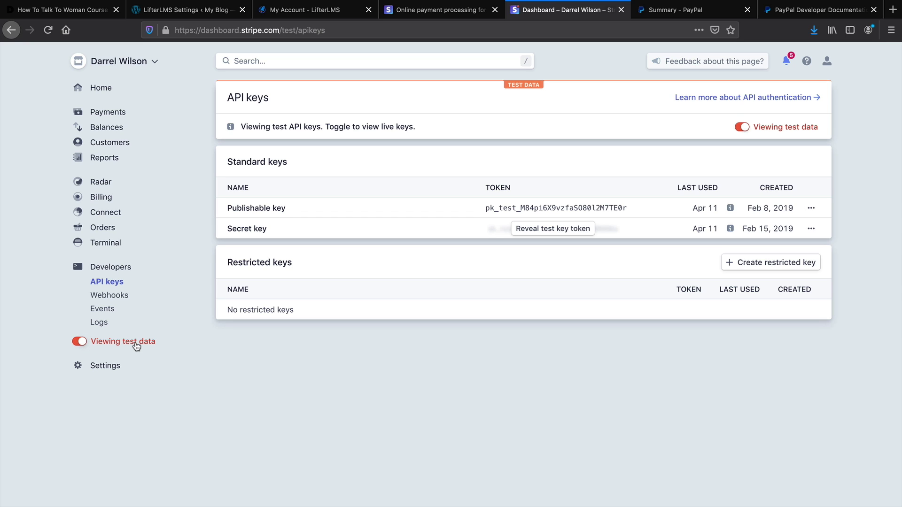
{"action": "left_click", "coordinate": [80, 342]}
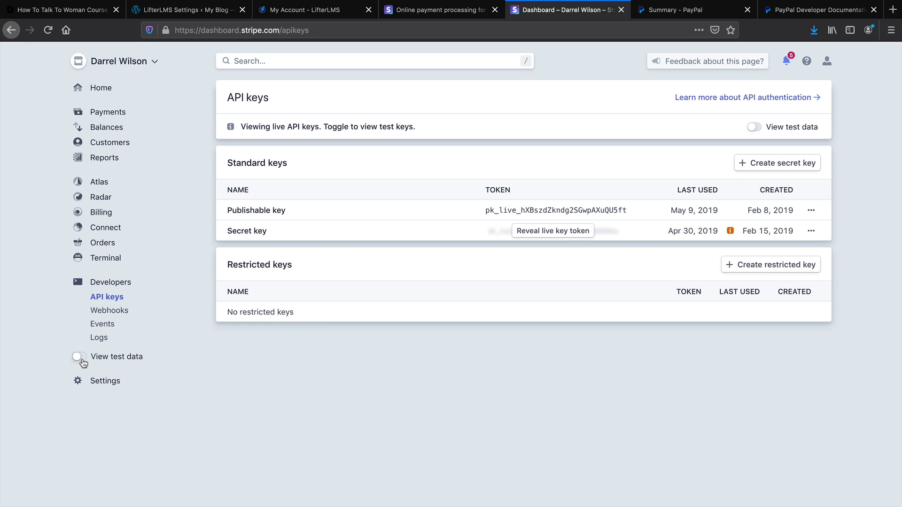
{"action": "left_click", "coordinate": [82, 360]}
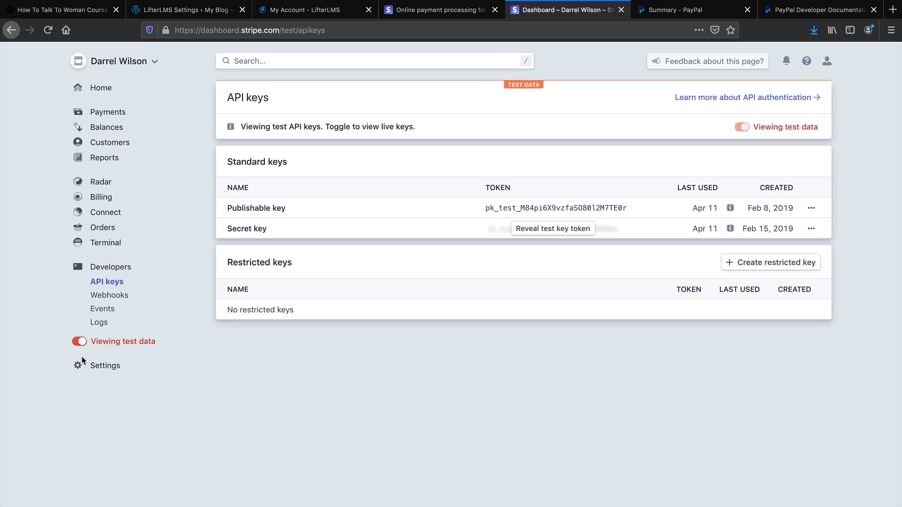
Reveal the test secret key and copy the pk_test publishable key
{"action": "left_click", "coordinate": [543, 230]}
{"action": "double_click", "coordinate": [526, 208]}
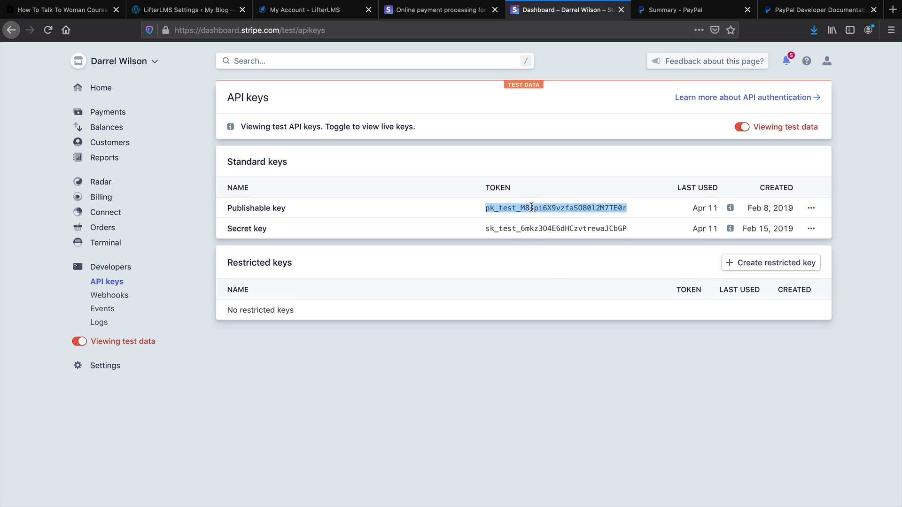
{"action": "right_click", "coordinate": [533, 207]}
{"action": "left_click", "coordinate": [551, 211]}
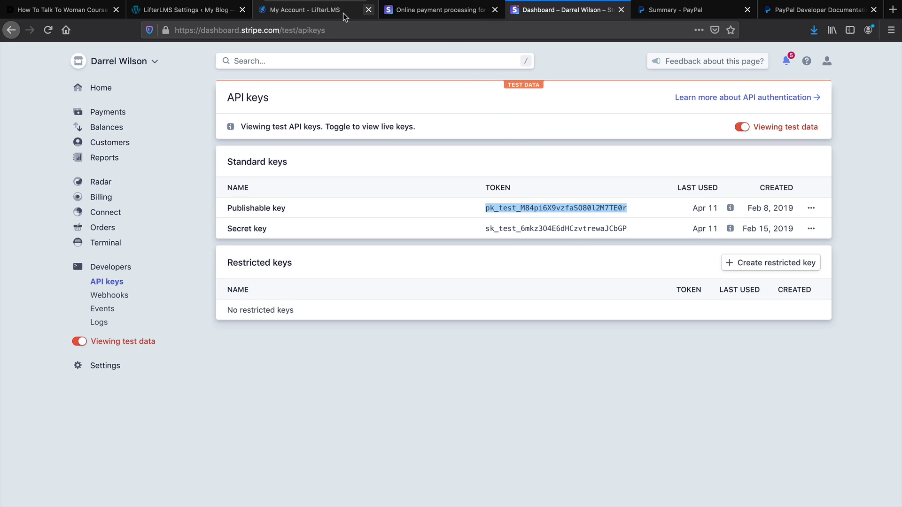
Paste the copied key into the Test Publishable Key field in LifterLMS
{"action": "left_click", "coordinate": [225, 10]}
{"action": "left_click", "coordinate": [376, 376]}
{"action": "right_click", "coordinate": [376, 376]}
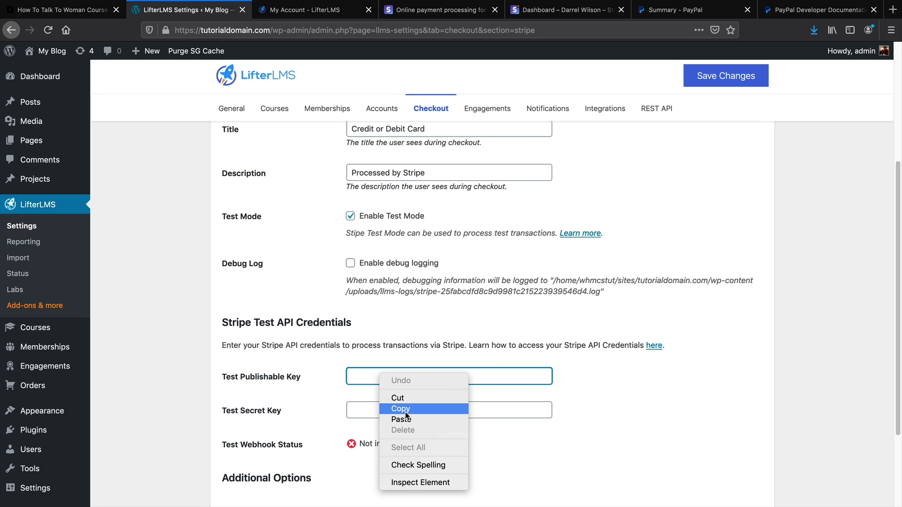
{"action": "left_click", "coordinate": [383, 419]}
Copy the Stripe test secret key and paste it into the Test Secret Key field
{"action": "left_click", "coordinate": [524, 10]}
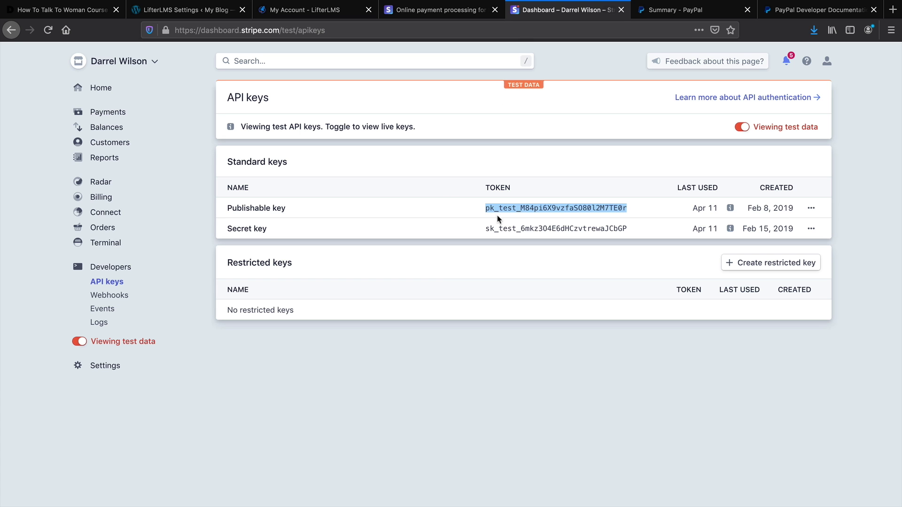
{"action": "double_click", "coordinate": [508, 229]}
{"action": "right_click", "coordinate": [511, 229]}
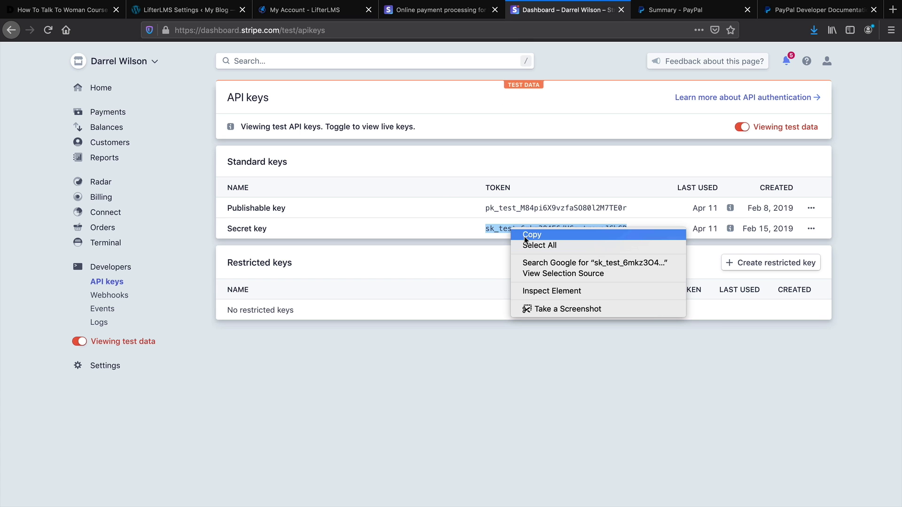
{"action": "left_click", "coordinate": [525, 236]}
{"action": "left_click", "coordinate": [188, 10]}
{"action": "left_click", "coordinate": [413, 411]}
{"action": "right_click", "coordinate": [412, 411]}
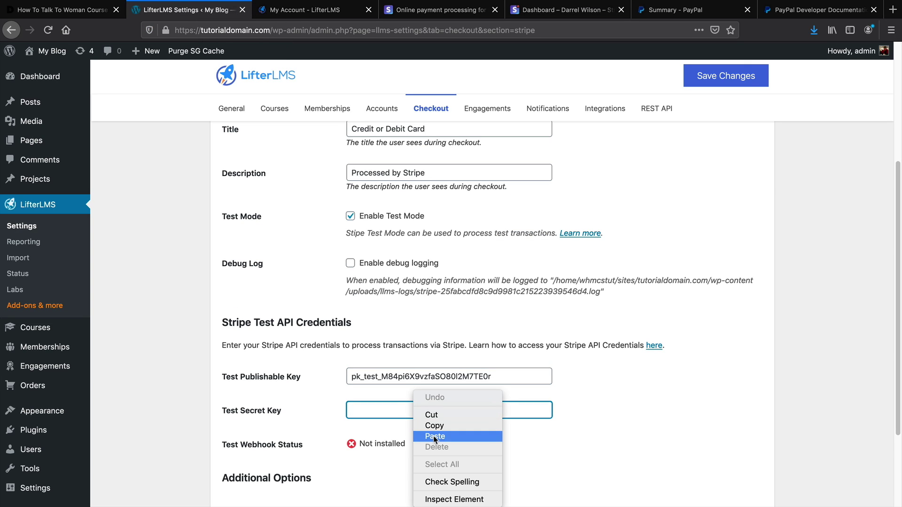
{"action": "left_click", "coordinate": [434, 437]}
Enable Saved Cards and save the Stripe gateway settings
{"action": "scroll", "coordinate": [329, 419], "scroll_direction": "down", "scroll_amount": 3}
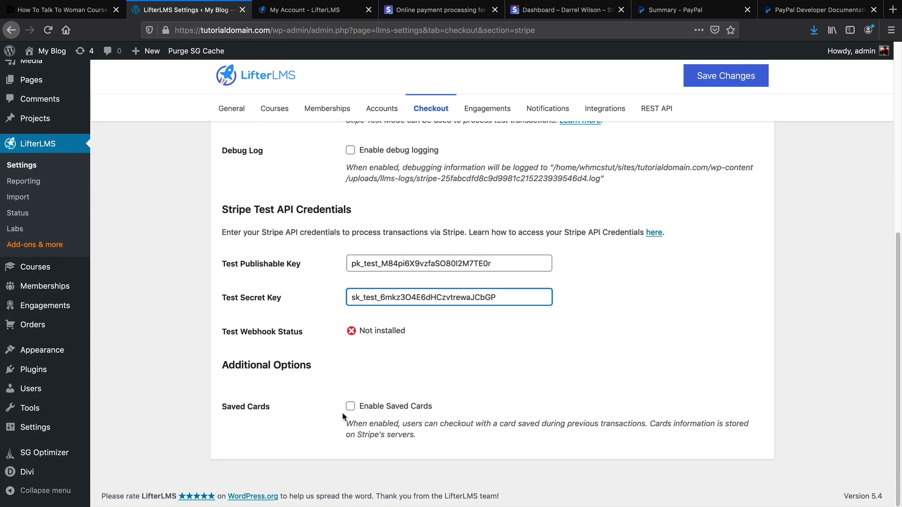
{"action": "left_click", "coordinate": [350, 407]}
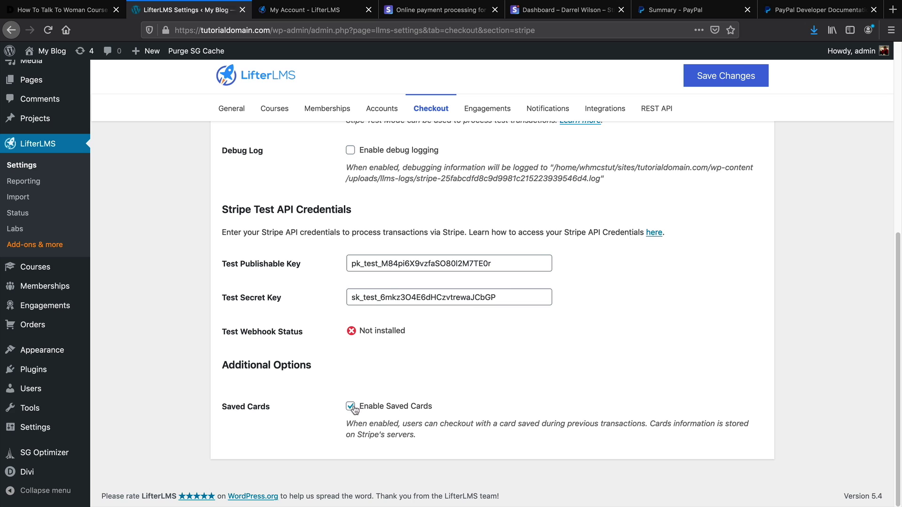
{"action": "left_click", "coordinate": [714, 87]}
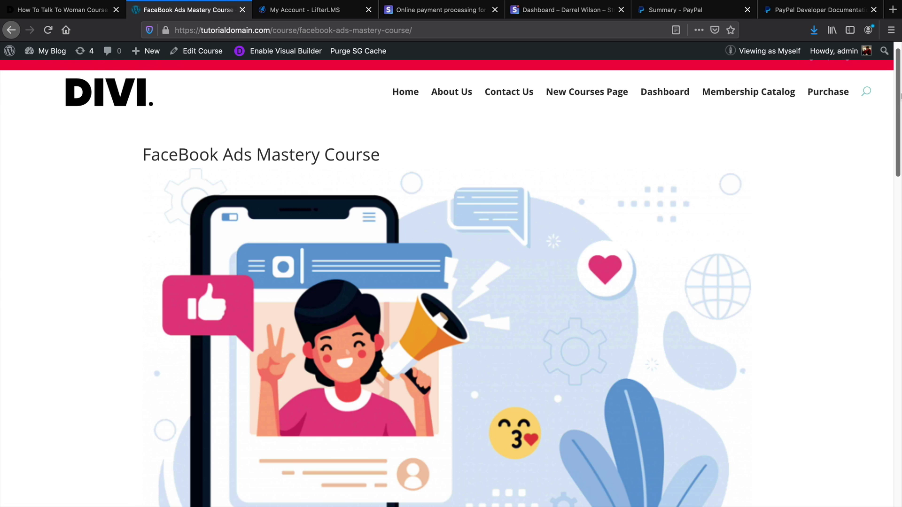
Enroll in the FaceBook Ads Mastery Course to reach checkout
{"action": "scroll", "coordinate": [446, 281], "scroll_direction": "down", "scroll_amount": 10}
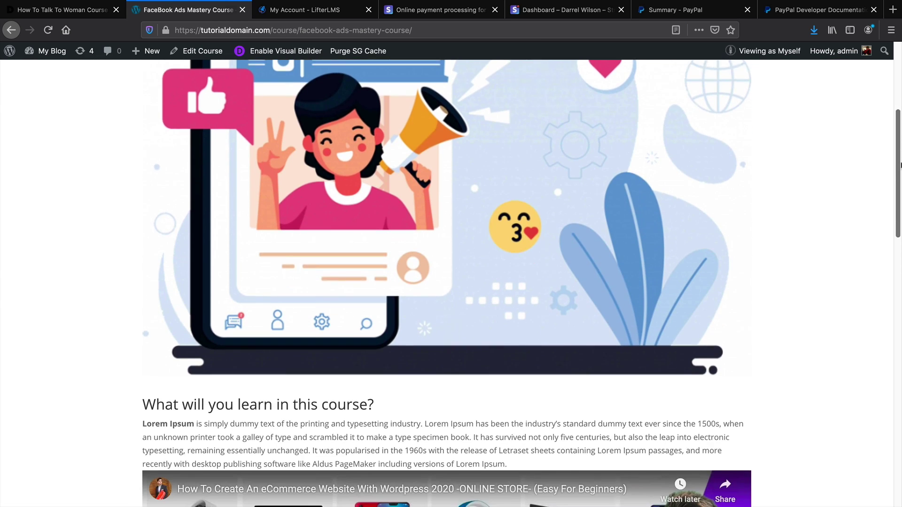
{"action": "scroll", "coordinate": [893, 329], "scroll_direction": "down", "scroll_amount": 10}
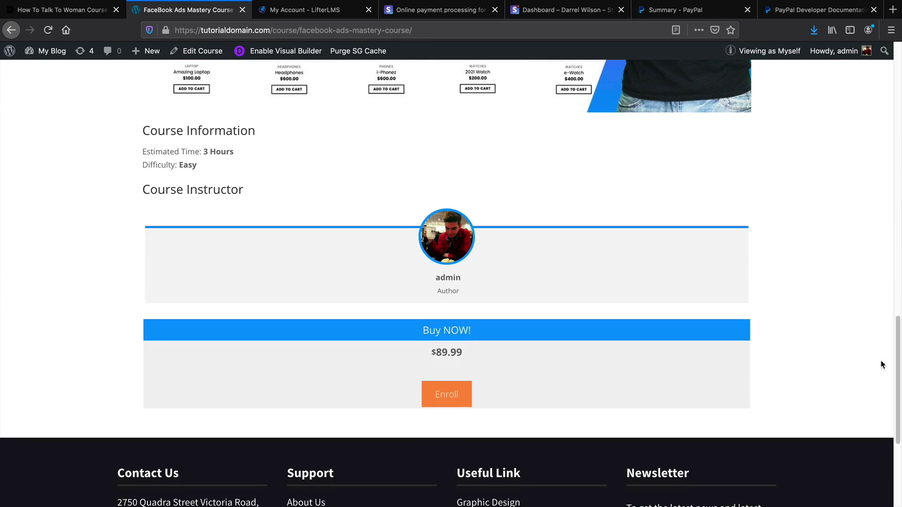
{"action": "left_click", "coordinate": [453, 395]}
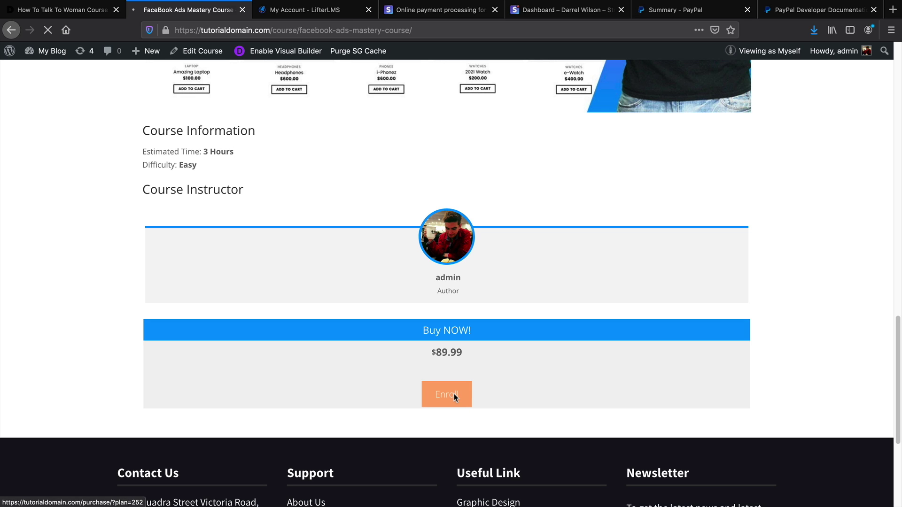
{"action": "scroll", "coordinate": [455, 451], "scroll_direction": "down", "scroll_amount": 3}
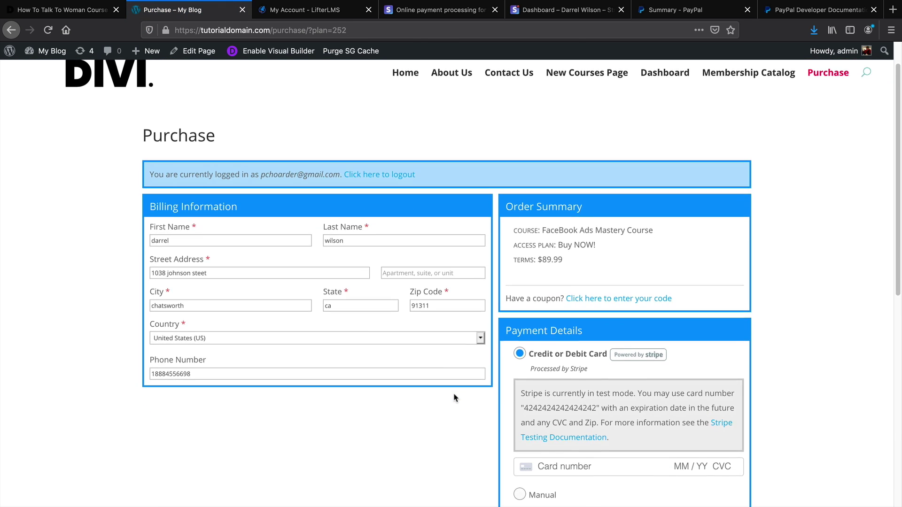
{"action": "scroll", "coordinate": [389, 346], "scroll_direction": "down", "scroll_amount": 3}
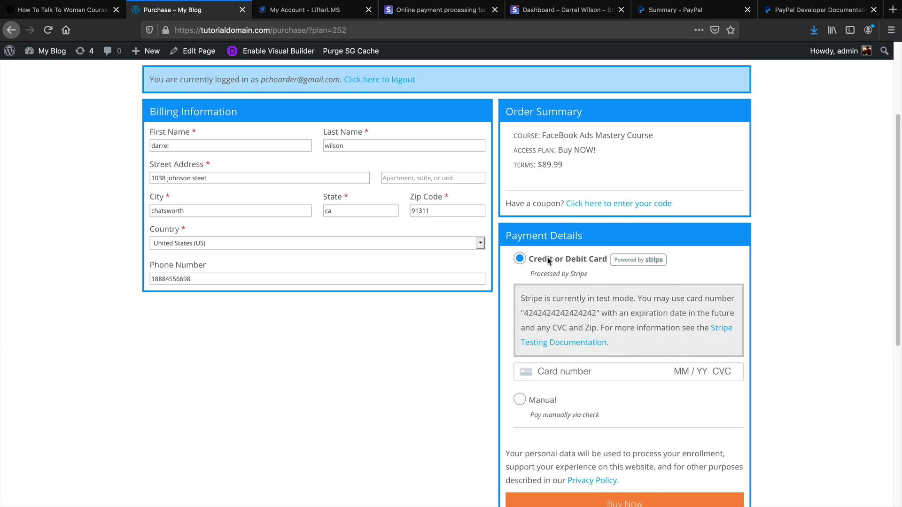
{"action": "type", "text": "424"}
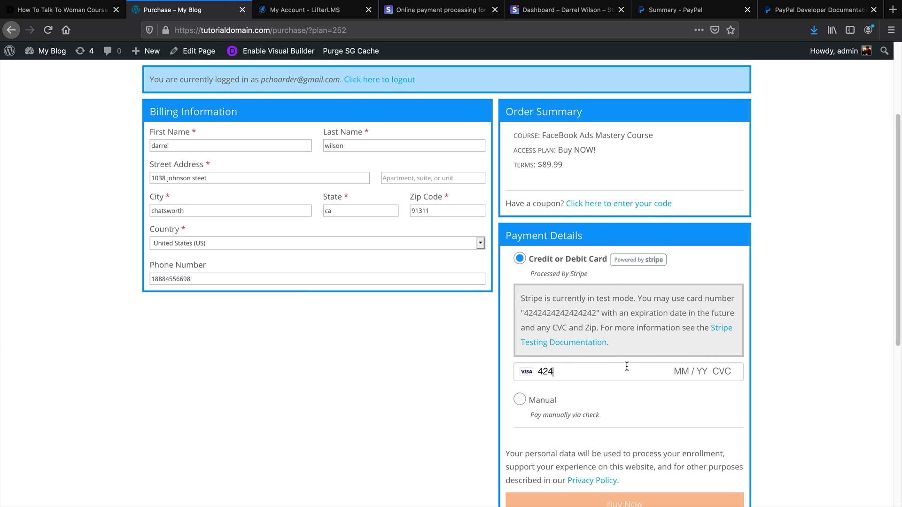
{"action": "type", "text": "24242424242420231"}
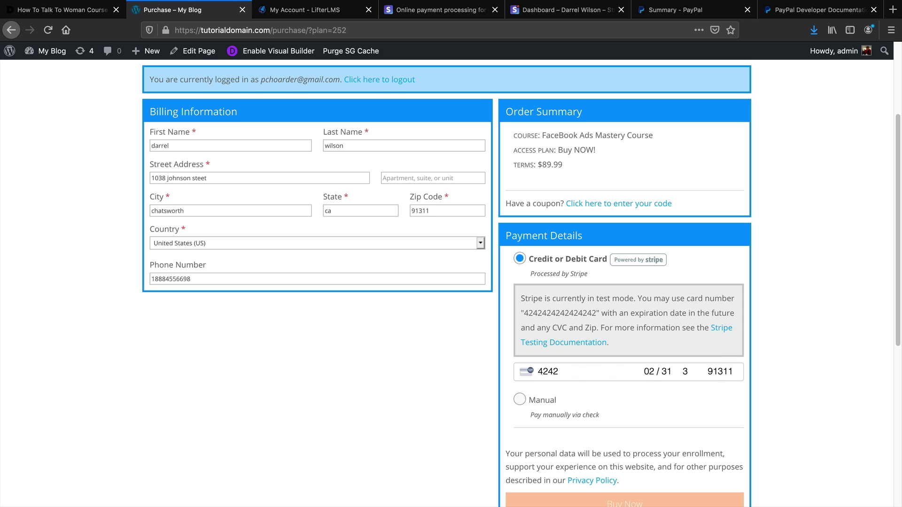
{"action": "type", "text": "323"}
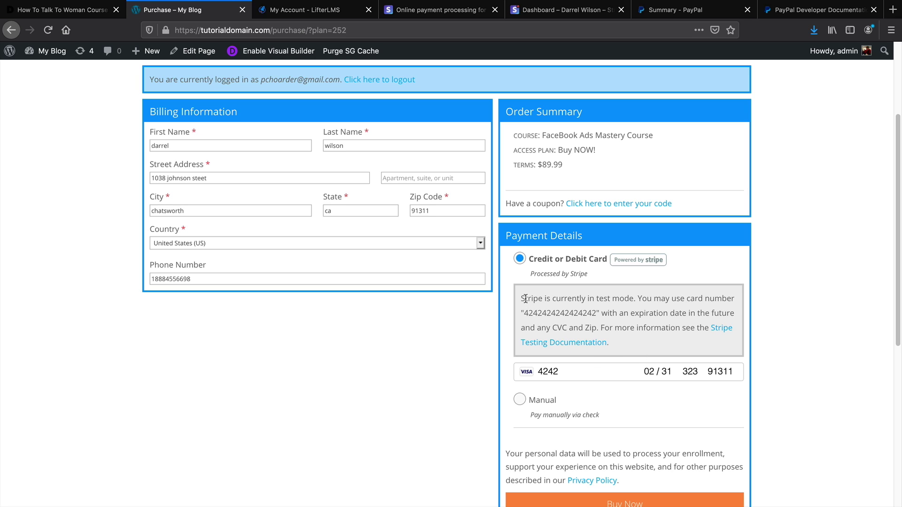
{"action": "left_click_drag", "start_coordinate": [525, 299], "coordinate": [616, 300]}
{"action": "left_click_drag", "start_coordinate": [521, 312], "coordinate": [598, 313]}
{"action": "scroll", "coordinate": [616, 323], "scroll_direction": "down", "scroll_amount": 3}
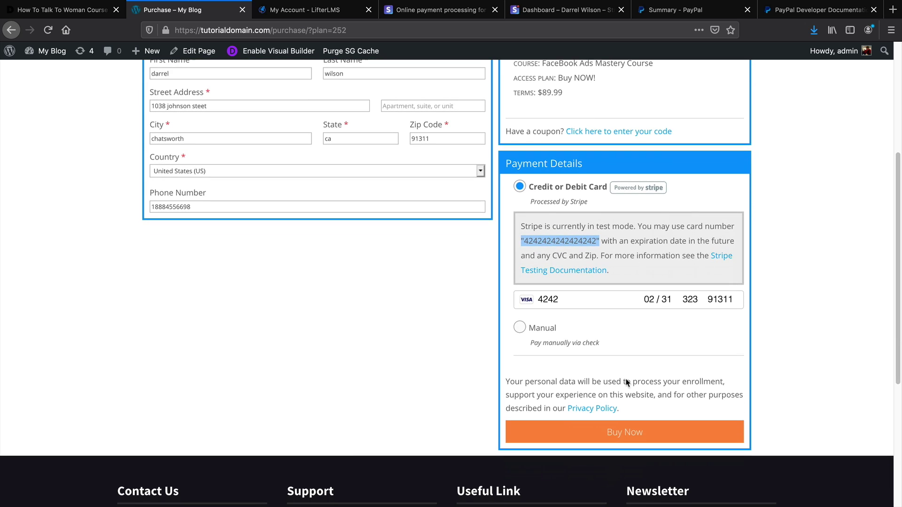
{"action": "left_click", "coordinate": [623, 433]}
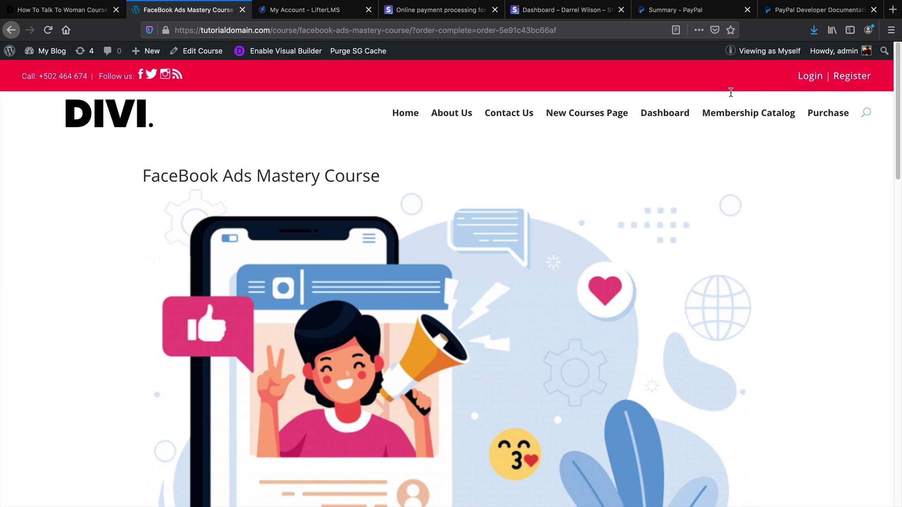
Switch Stripe Dashboard to test data and open Payments, showing the $89.99 course payment
{"action": "left_click", "coordinate": [538, 13]}
{"action": "left_click", "coordinate": [113, 94]}
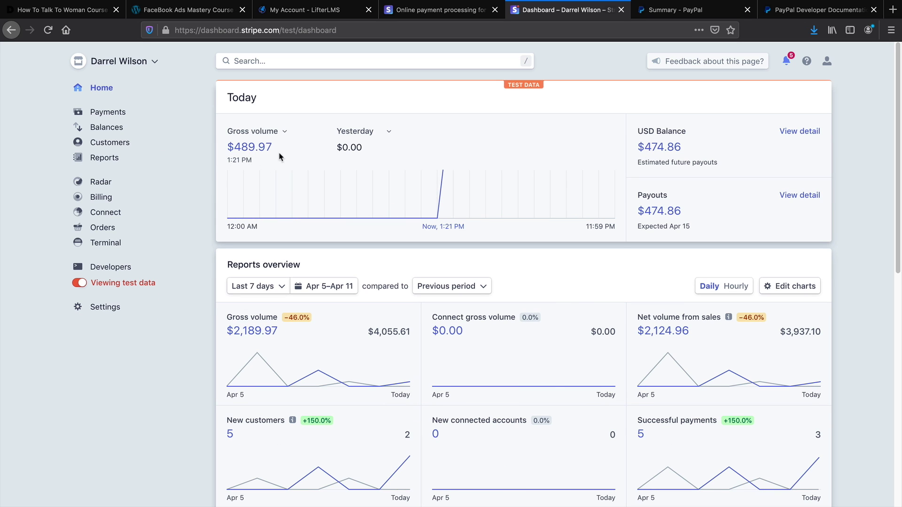
{"action": "left_click_drag", "start_coordinate": [275, 150], "coordinate": [225, 146]}
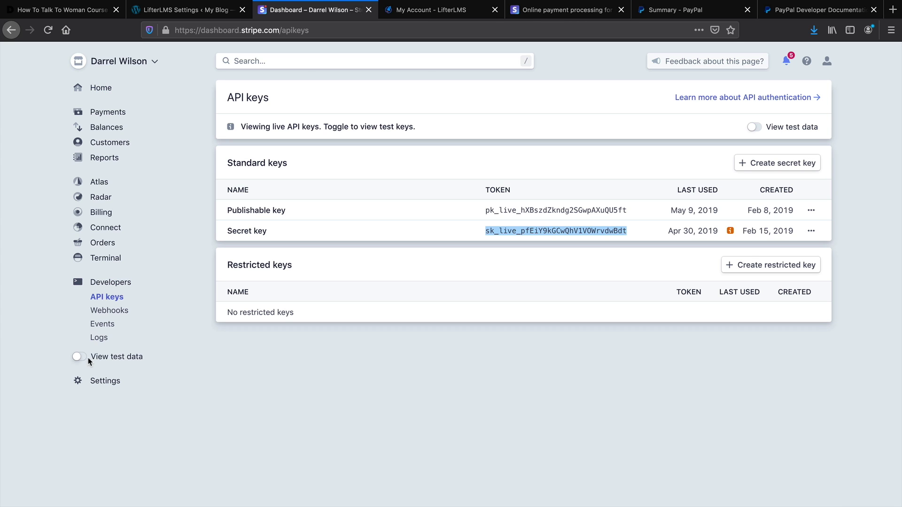
{"action": "left_click", "coordinate": [77, 356]}
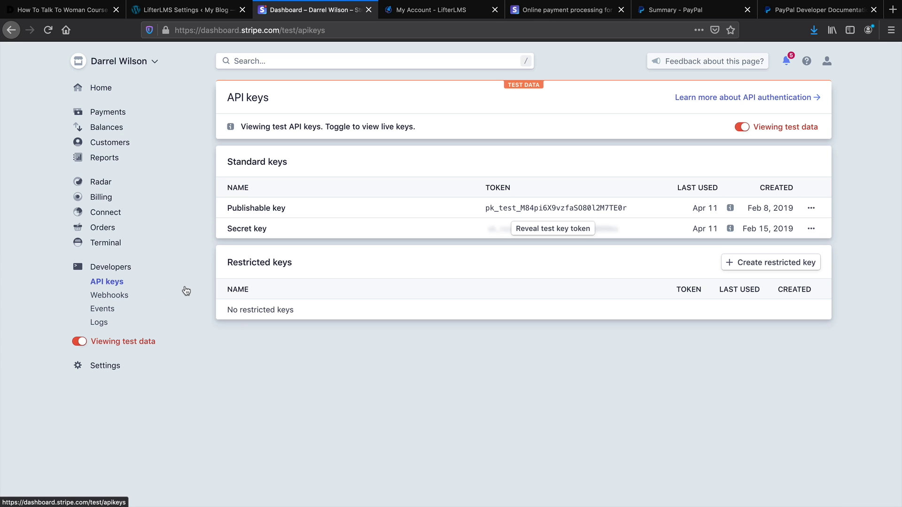
{"action": "left_click", "coordinate": [110, 95]}
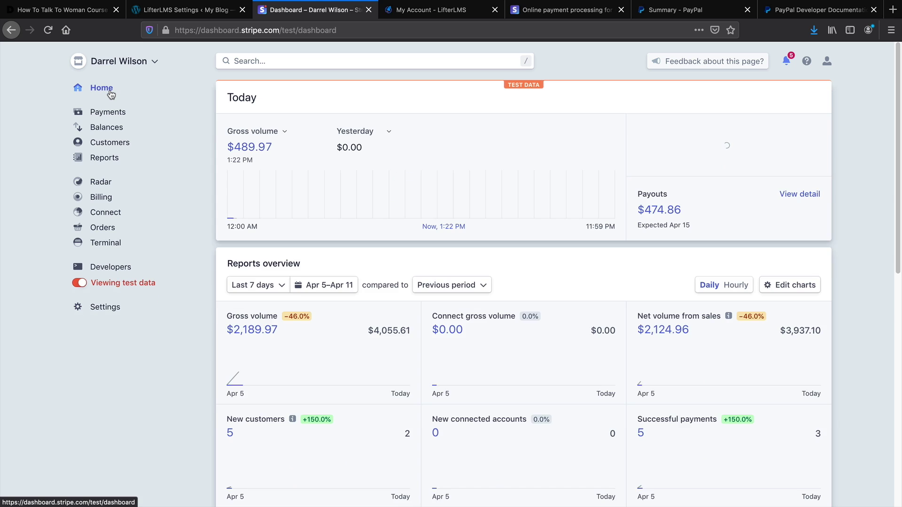
{"action": "left_click", "coordinate": [127, 115]}
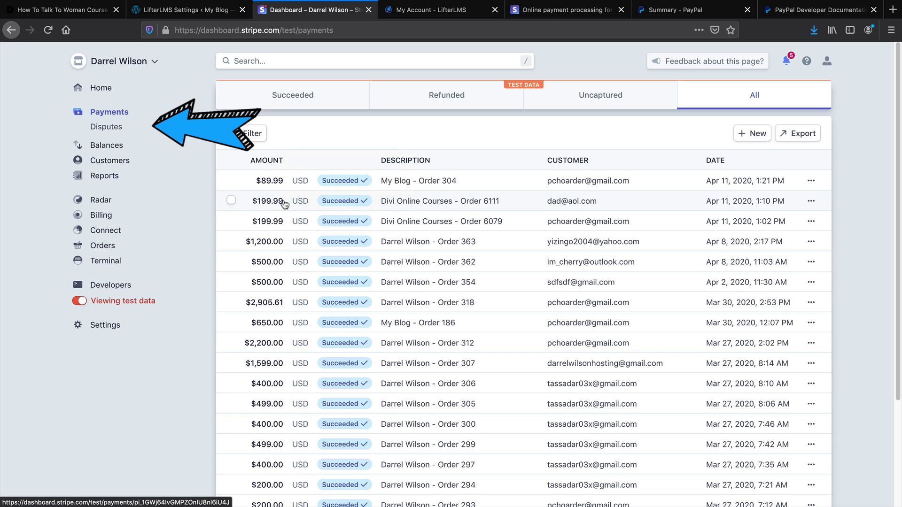
Refund the $199.99 Order 6111 payment in full with reason Requested by customer
{"action": "left_click", "coordinate": [329, 205]}
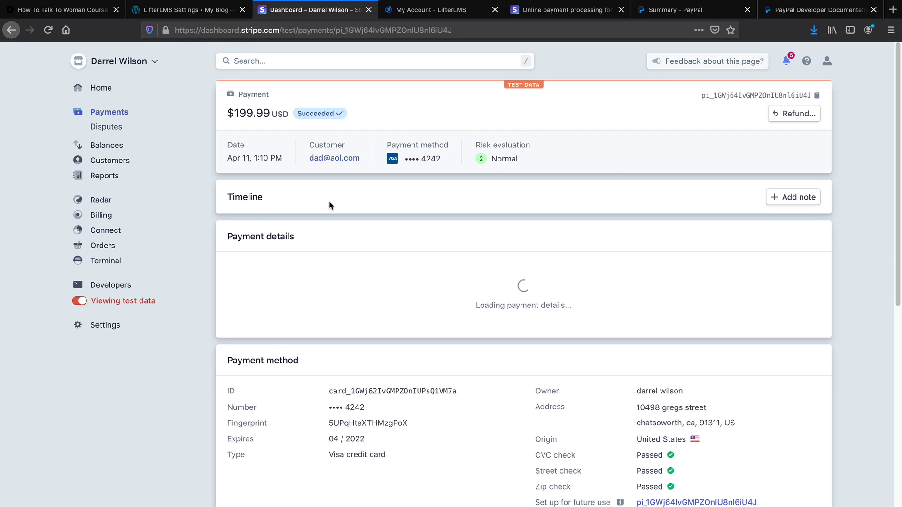
{"action": "left_click", "coordinate": [791, 114]}
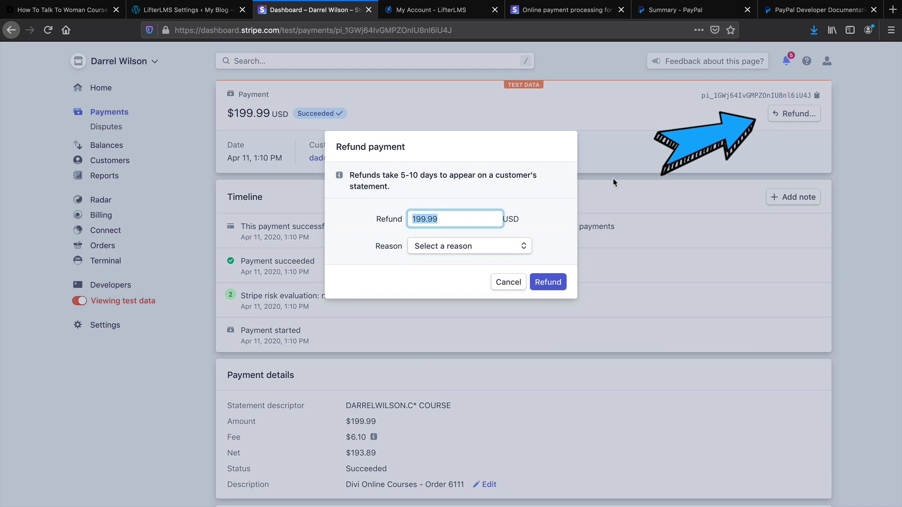
{"action": "left_click", "coordinate": [507, 246]}
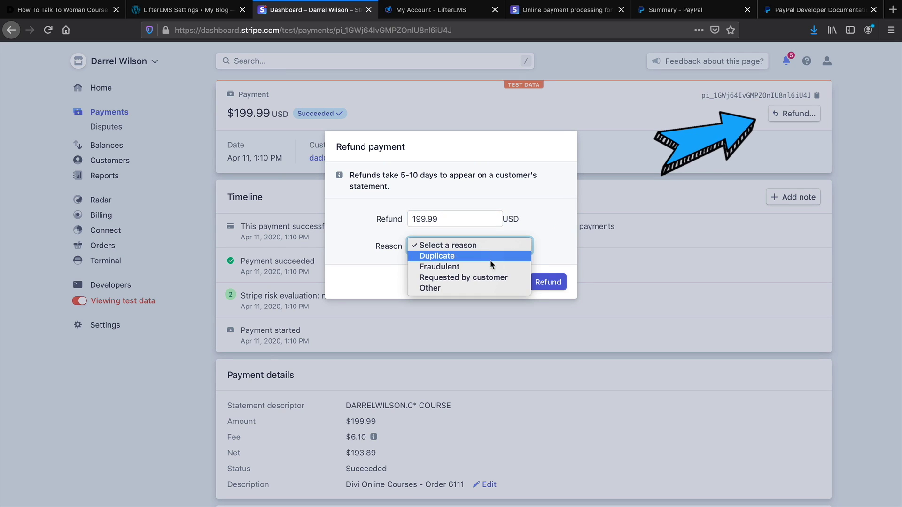
{"action": "left_click", "coordinate": [488, 277]}
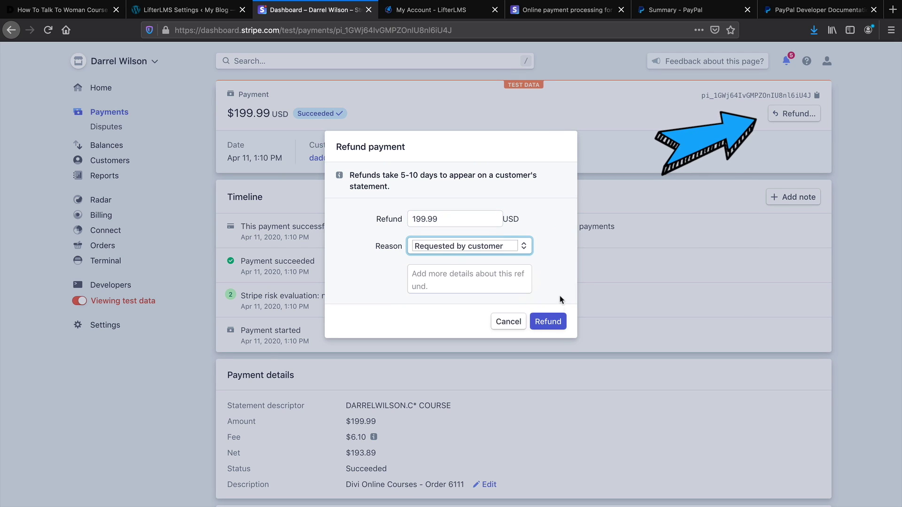
{"action": "left_click", "coordinate": [547, 321]}
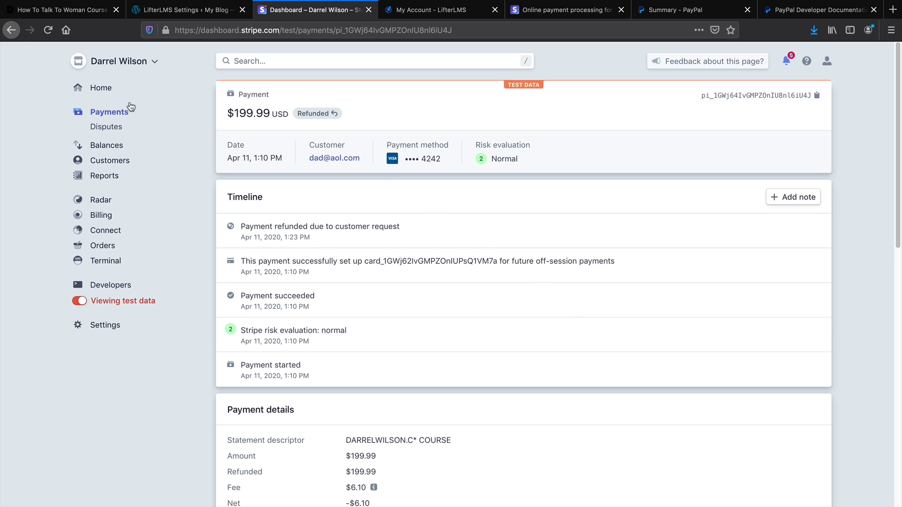
{"action": "left_click", "coordinate": [116, 89]}
{"action": "left_click", "coordinate": [73, 13]}
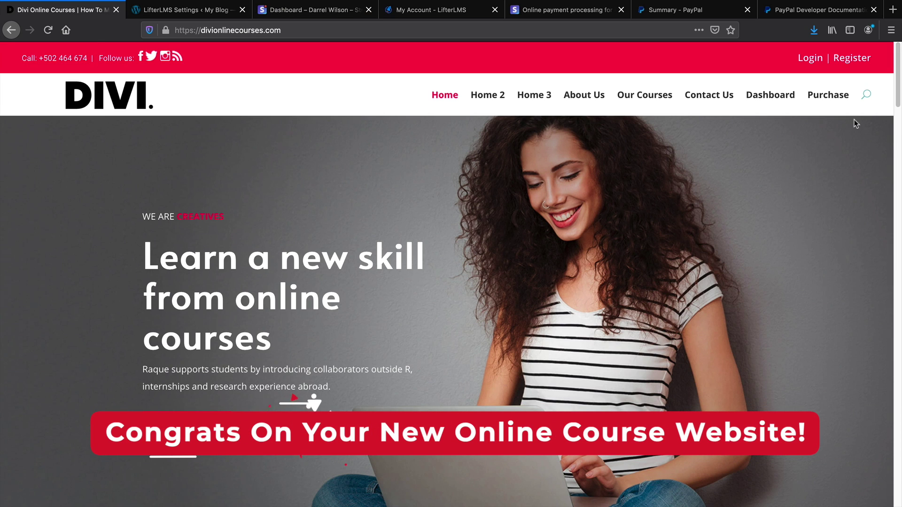
{"action": "mouse_move", "coordinate": [895, 98]}
{"action": "left_mouse_down"}
{"action": "mouse_move", "coordinate": [882, 294]}
{"action": "mouse_move", "coordinate": [893, 503]}
{"action": "mouse_move", "coordinate": [889, 100]}
{"action": "left_mouse_up"}
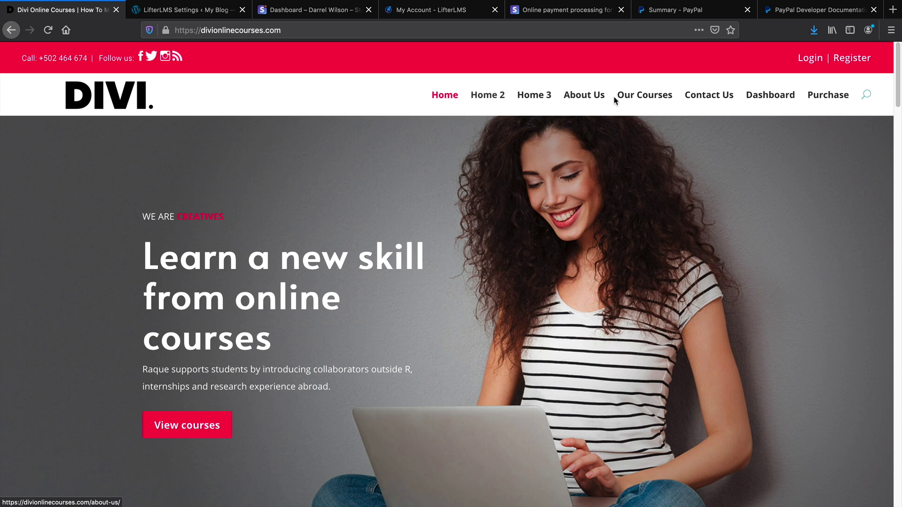
{"action": "left_click", "coordinate": [647, 95]}
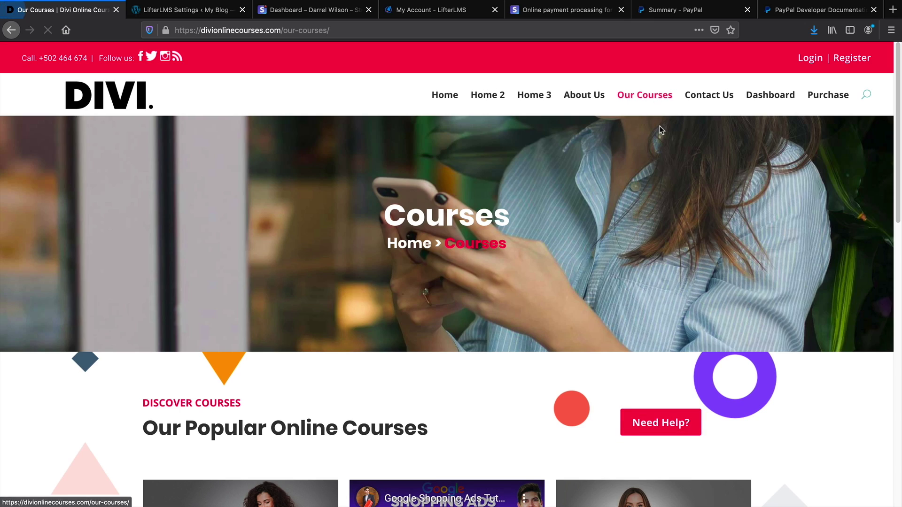
{"action": "left_click_drag", "start_coordinate": [901, 127], "coordinate": [860, 101]}
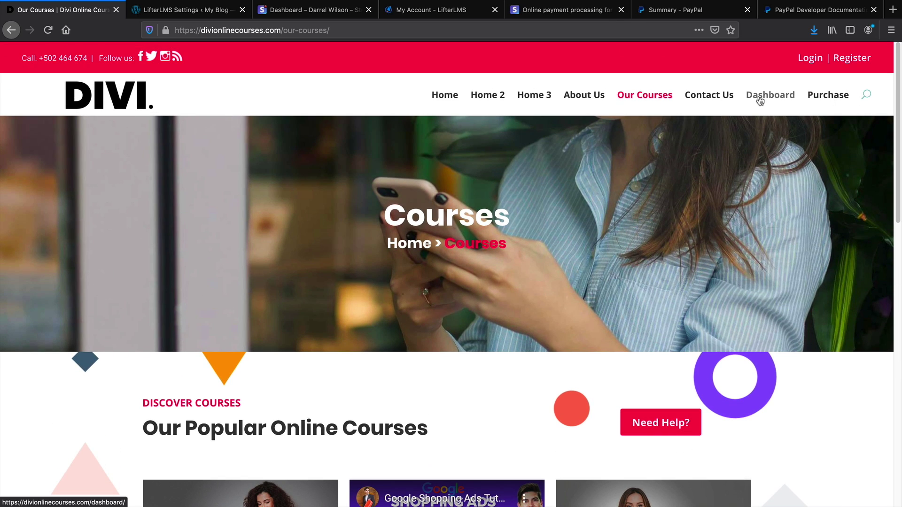
{"action": "left_click", "coordinate": [440, 99]}
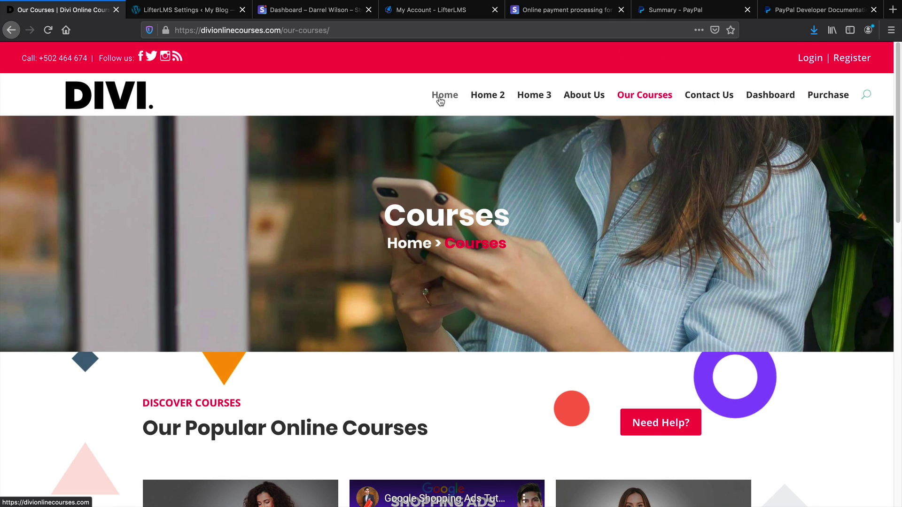